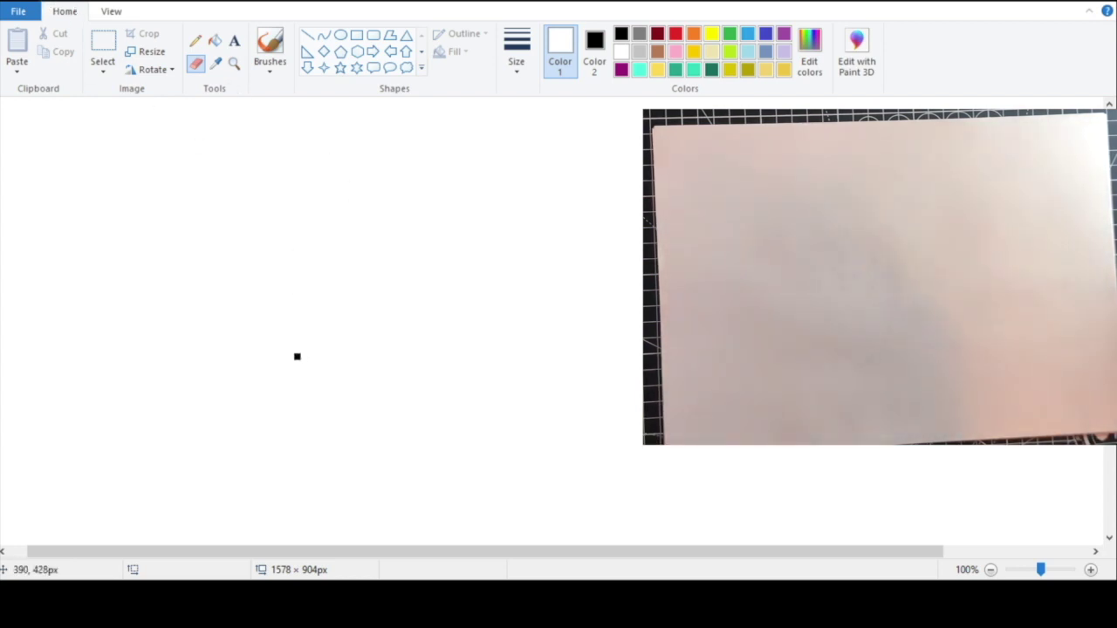
pyautogui.moveTo(295, 354); pyautogui.dragTo(283, 228)
pyautogui.moveTo(339, 164); pyautogui.dragTo(517, 154)
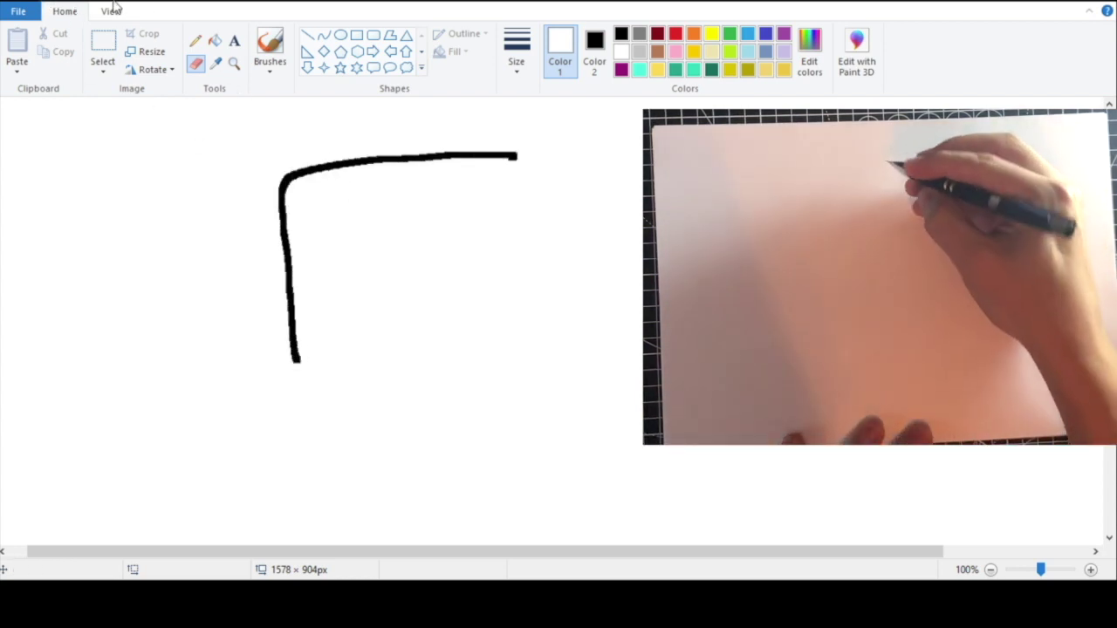
pyautogui.hotkey('ctrl', 'z')
pyautogui.moveTo(277, 423)
pyautogui.mouseDown()
pyautogui.moveTo(259, 210)
pyautogui.moveTo(268, 187)
pyautogui.moveTo(463, 164)
pyautogui.mouseUp()
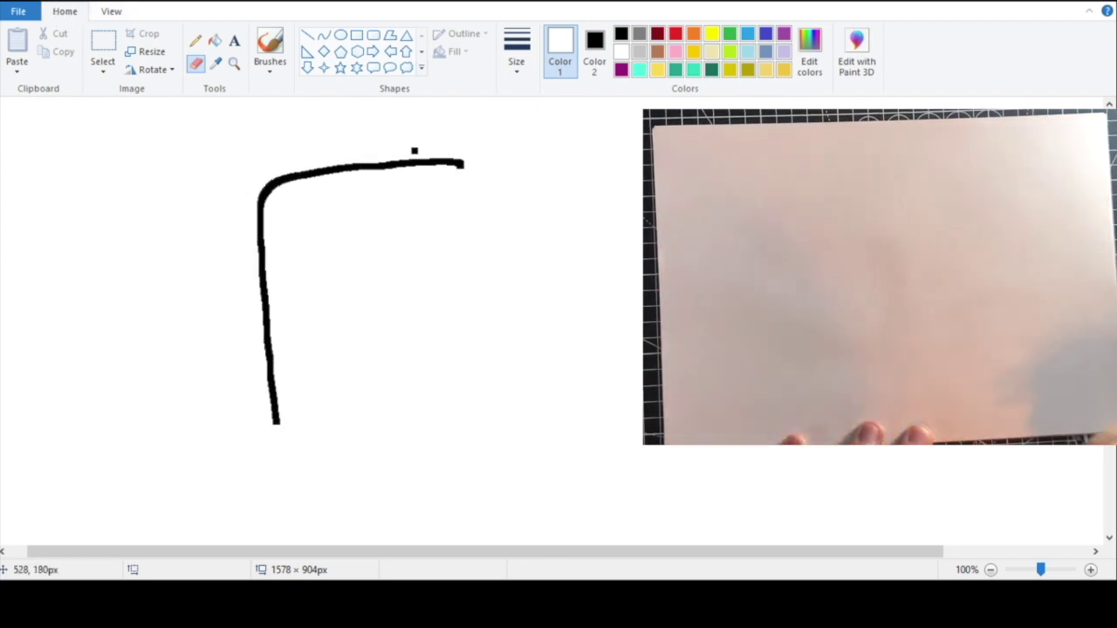
pyautogui.click(54, 2)
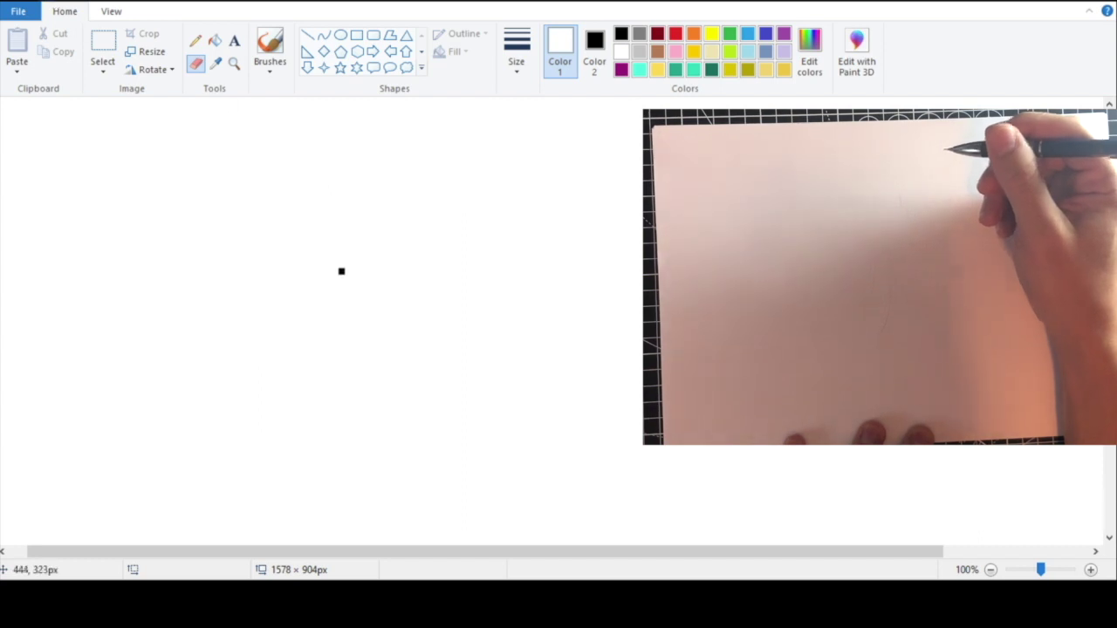
# Step: Draw a closed, freehand black square outline with rounded corners on the blank canvas
pyautogui.moveTo(292, 426); pyautogui.dragTo(282, 237)
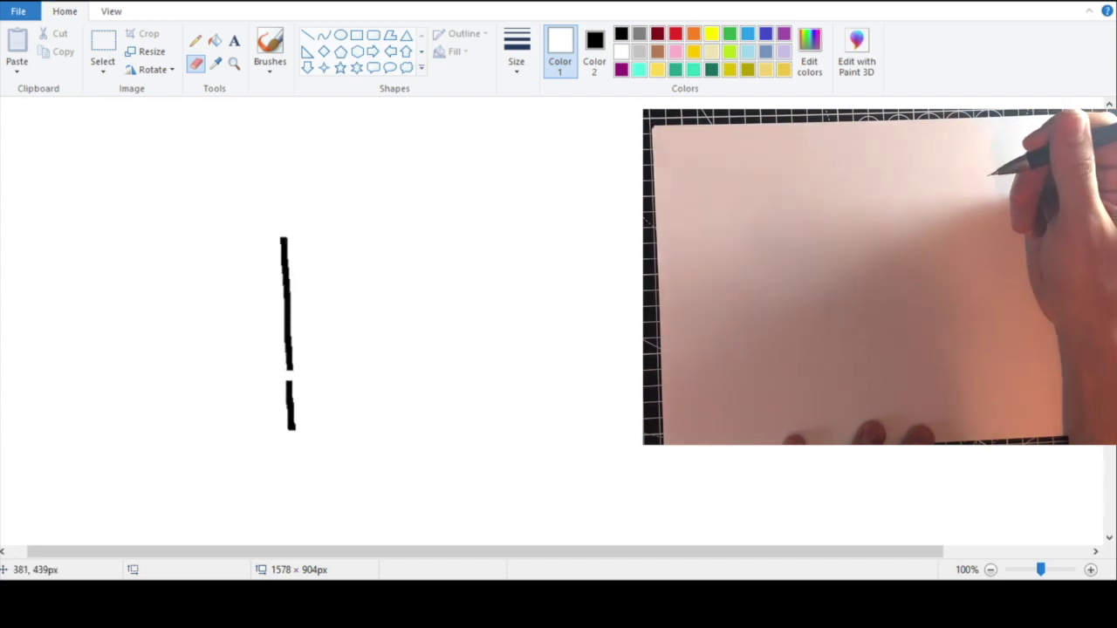
pyautogui.moveTo(285, 357); pyautogui.dragTo(290, 384)
pyautogui.moveTo(284, 231)
pyautogui.mouseDown()
pyautogui.moveTo(310, 208)
pyautogui.moveTo(401, 190)
pyautogui.moveTo(520, 191)
pyautogui.mouseUp()
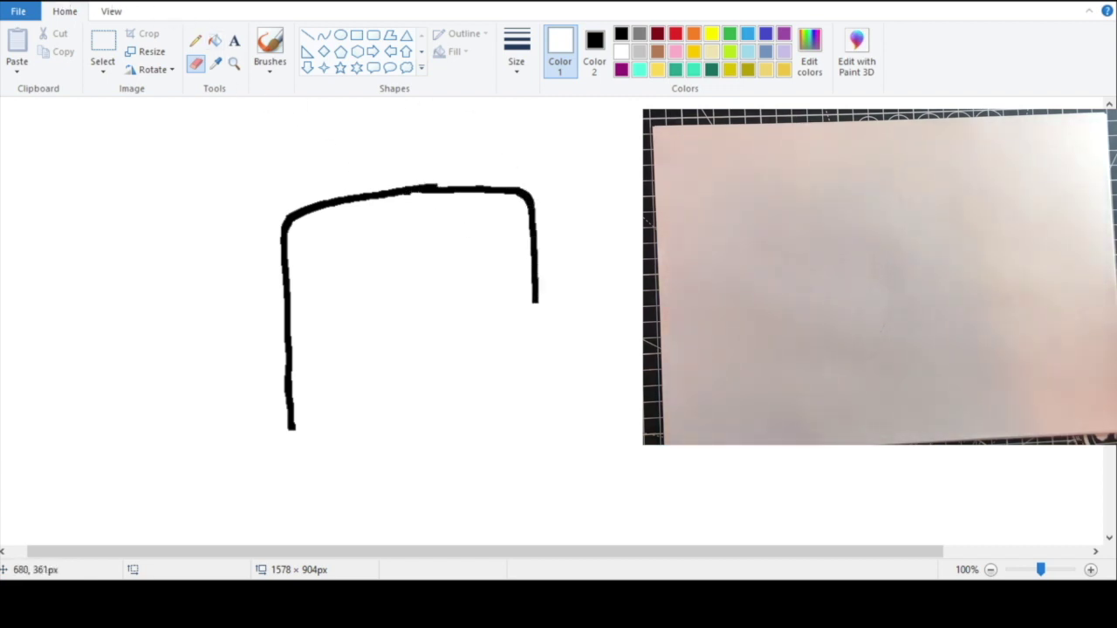
pyautogui.scroll(-1, 414, 275)
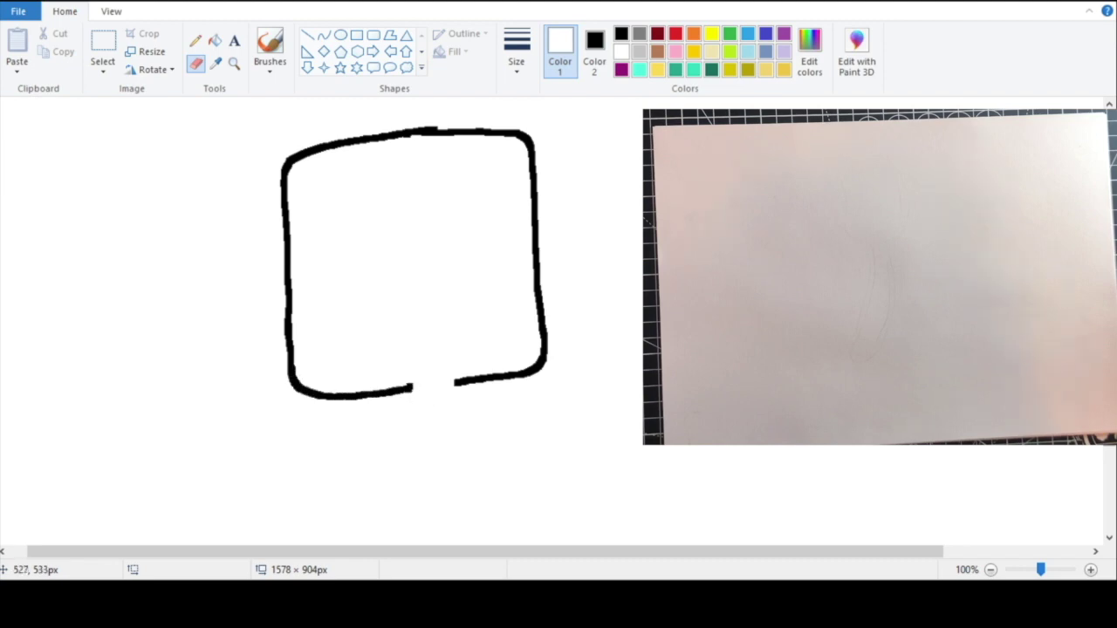
pyautogui.moveTo(432, 385); pyautogui.dragTo(456, 381)
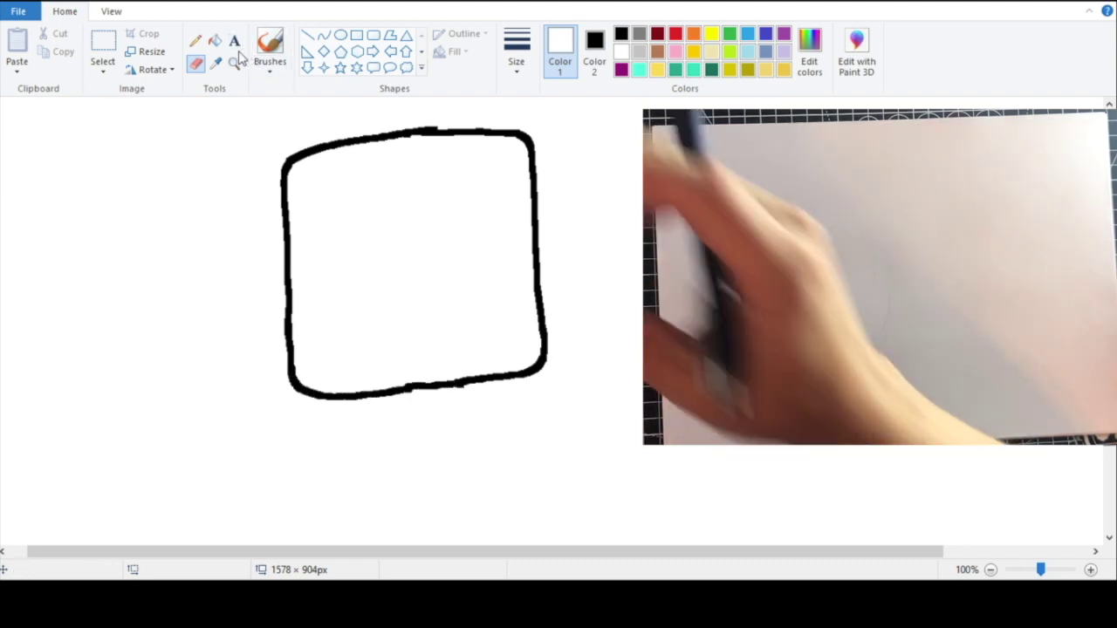
# Step: Set Color 2 to white by sampling the blank canvas beside the square
pyautogui.click(233, 64)
pyautogui.rightClick(362, 203)
pyautogui.rightClick(363, 202)
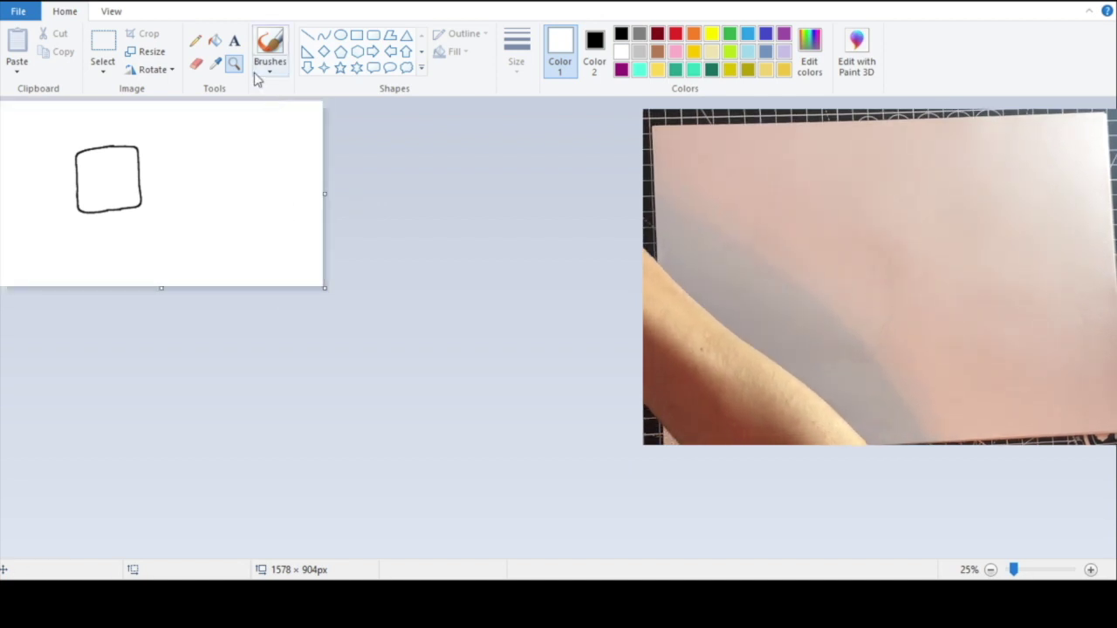
pyautogui.rightClick(262, 223)
pyautogui.click(140, 154)
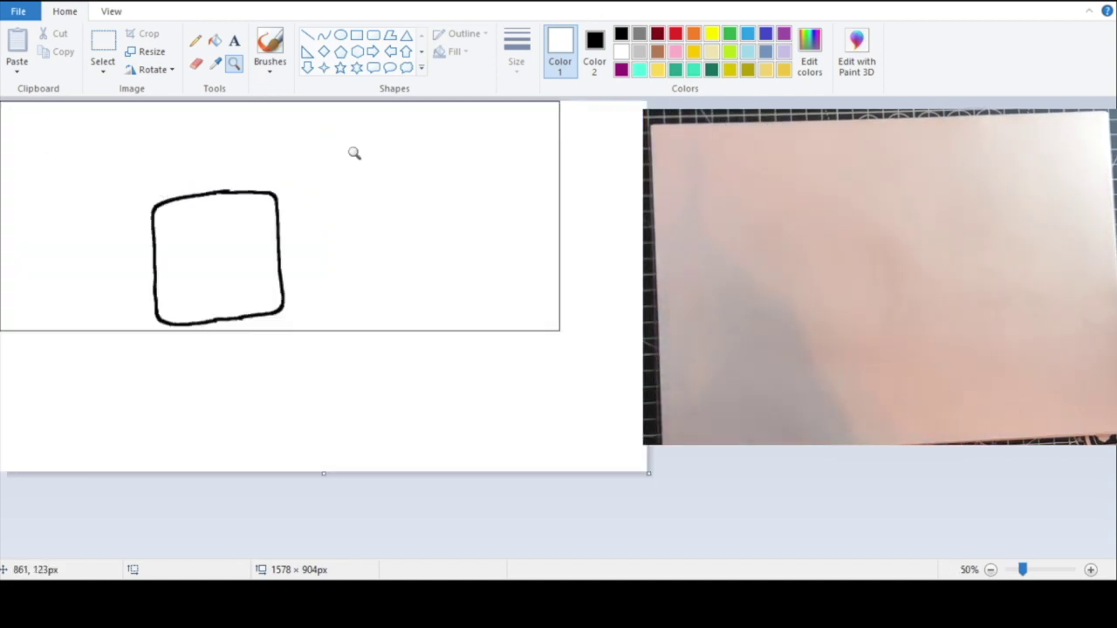
pyautogui.click(214, 41)
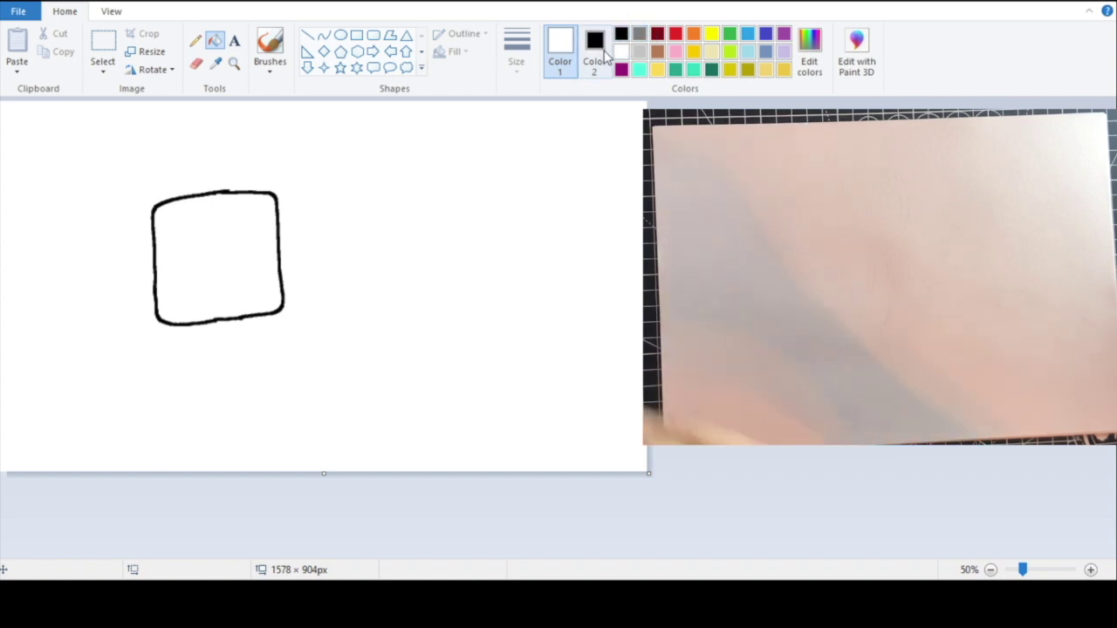
pyautogui.click(598, 54)
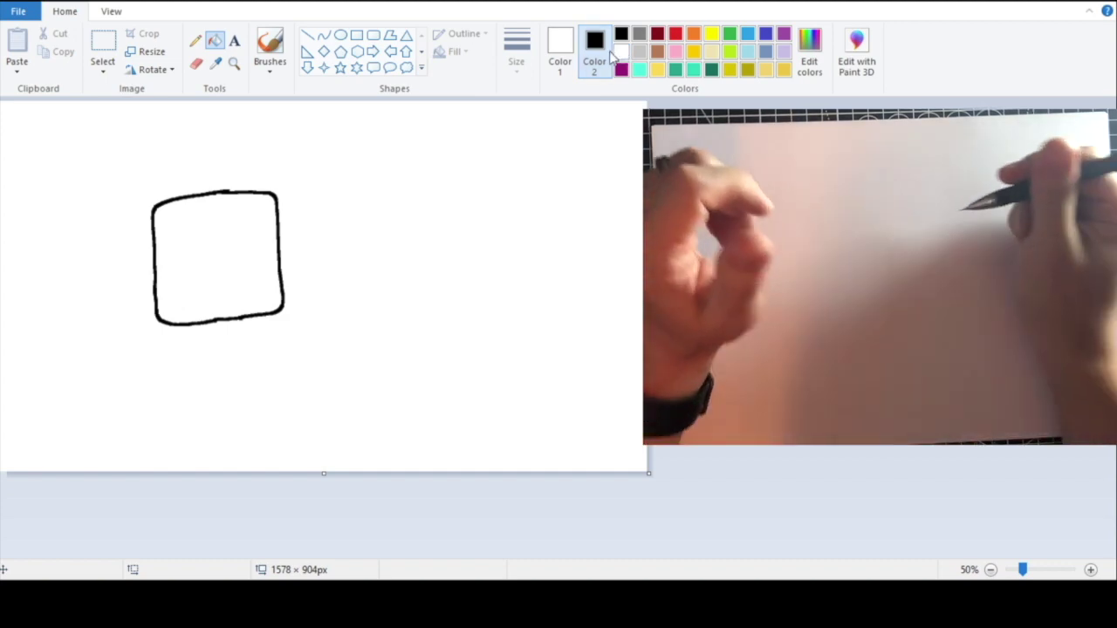
pyautogui.click(216, 65)
pyautogui.click(380, 161)
# Step: Enlarge the canvas to 1888 × 1572 px, adding blank space below and beside the square
pyautogui.click(235, 67)
pyautogui.click(235, 73)
pyautogui.rightClick(337, 237)
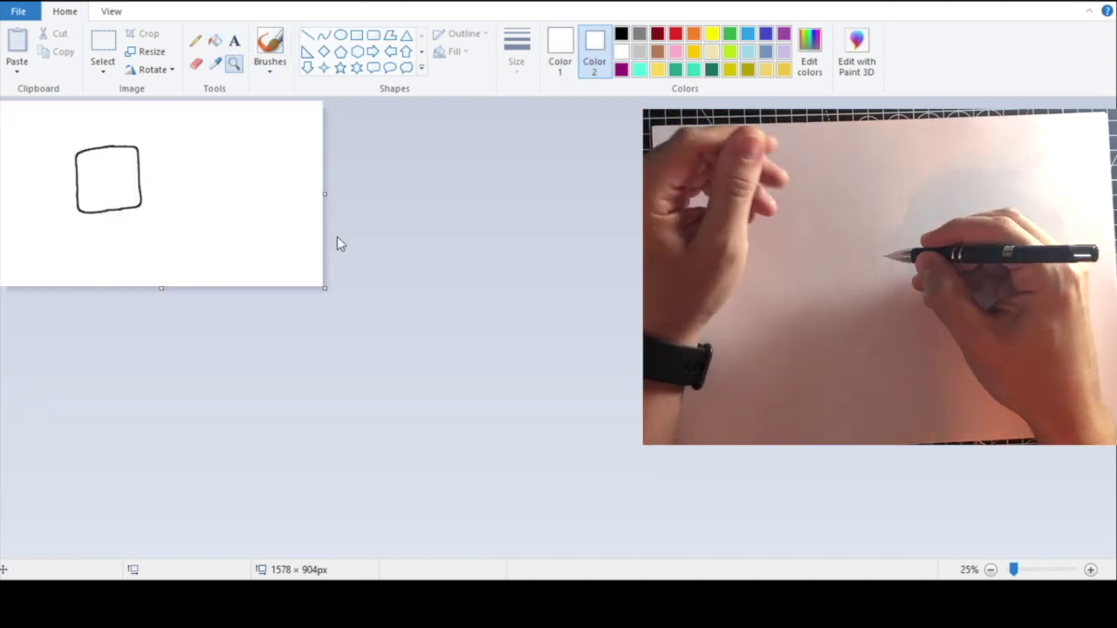
pyautogui.moveTo(322, 292); pyautogui.dragTo(387, 422)
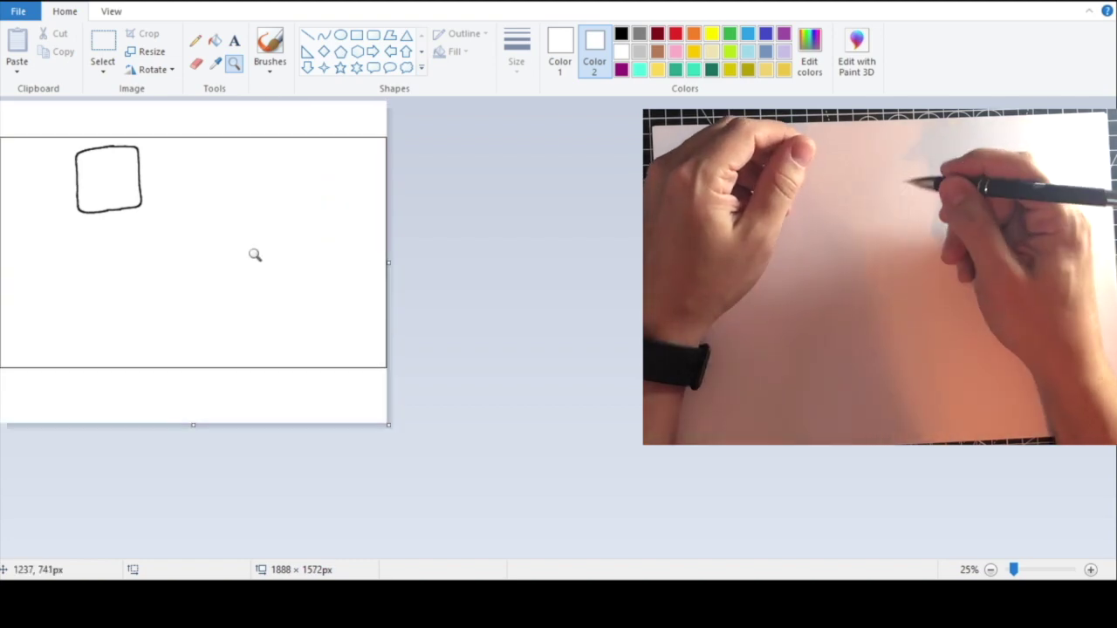
# Step: Select the Eraser and set Color 2 to black for drawing below the square
pyautogui.click(332, 314)
pyautogui.rightClick(307, 235)
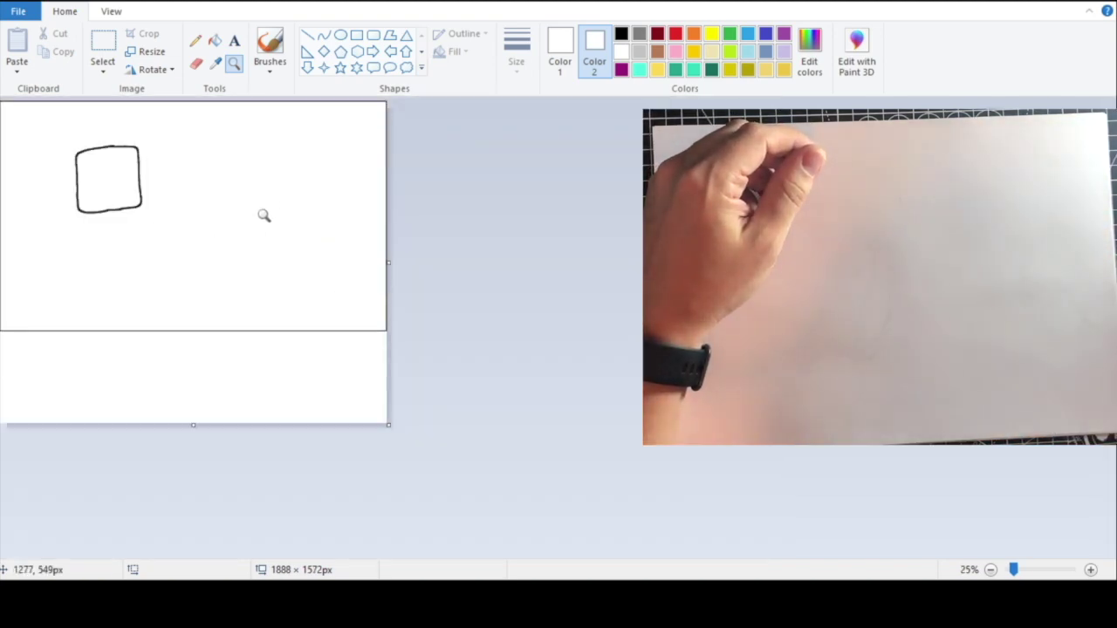
pyautogui.click(271, 236)
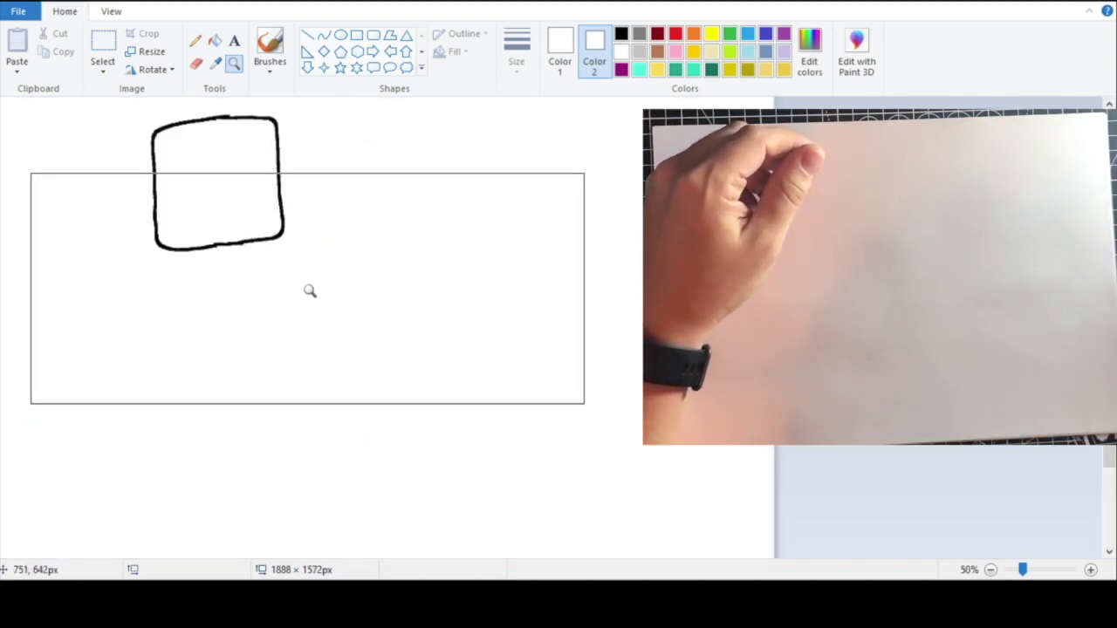
pyautogui.click(284, 270)
pyautogui.click(195, 64)
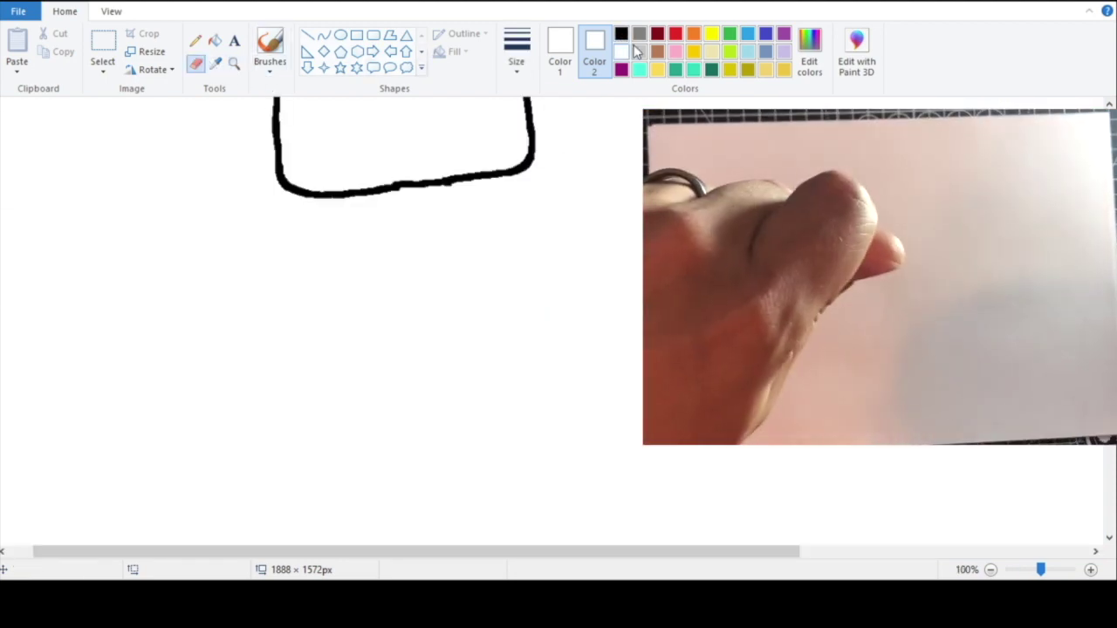
pyautogui.click(621, 34)
pyautogui.moveTo(452, 181); pyautogui.dragTo(456, 247)
pyautogui.hotkey('ctrl', 'z')
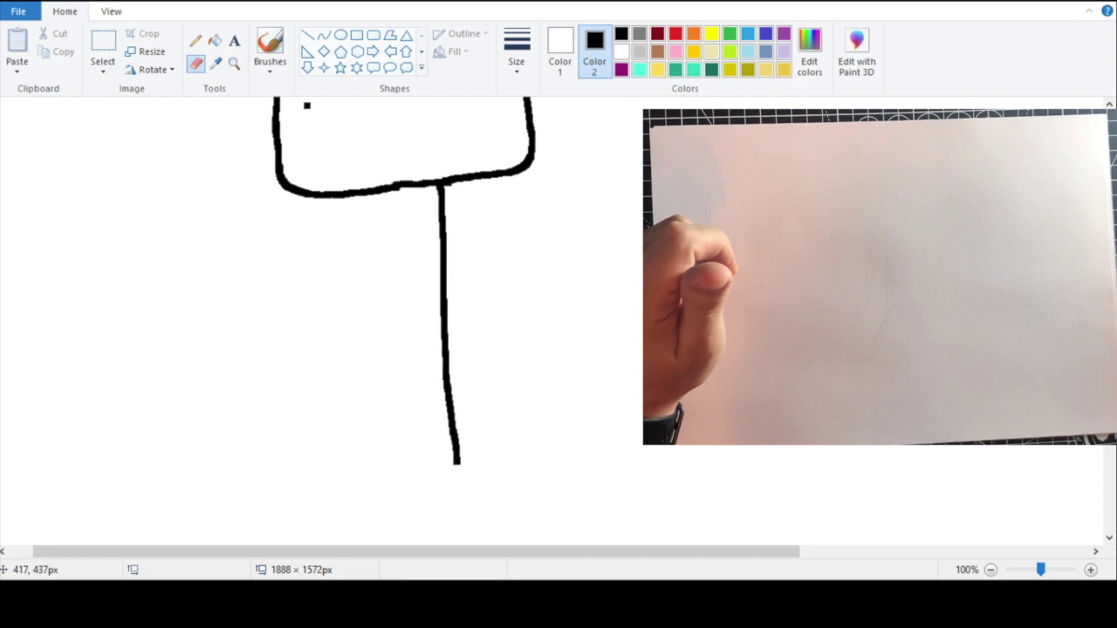
pyautogui.hotkey('ctrl', 'z')
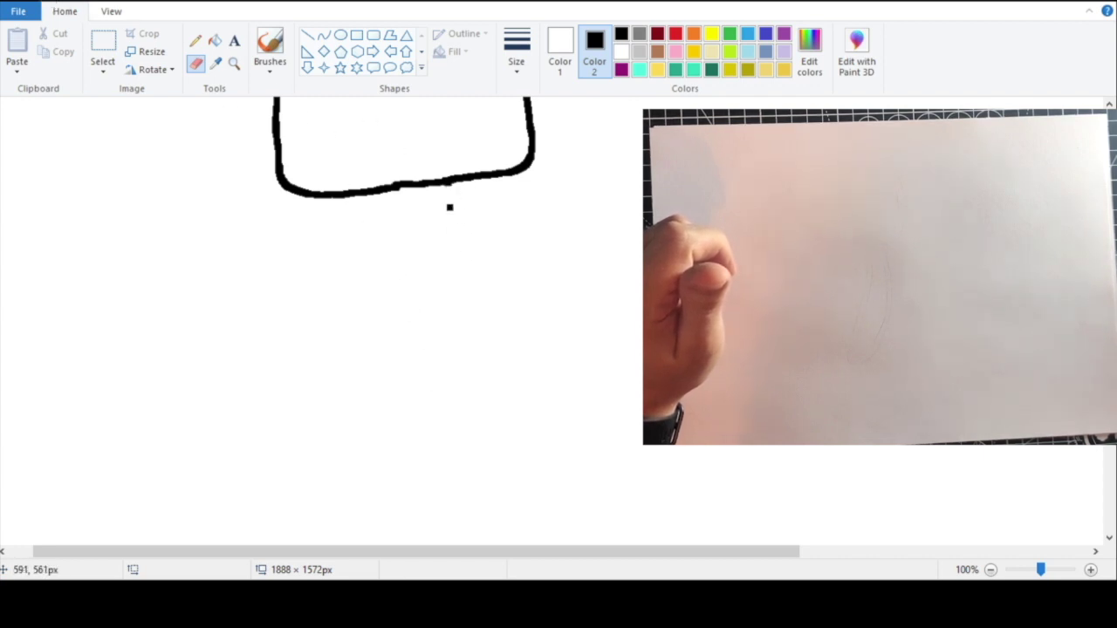
pyautogui.moveTo(449, 183); pyautogui.dragTo(452, 440)
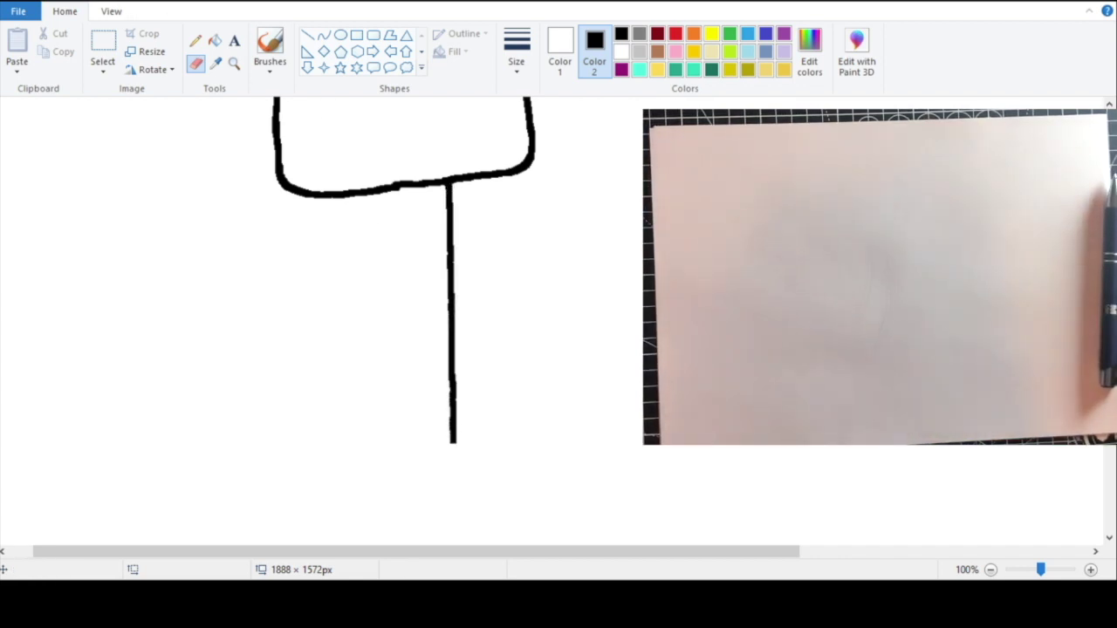
pyautogui.click(54, 2)
pyautogui.moveTo(445, 186); pyautogui.dragTo(452, 441)
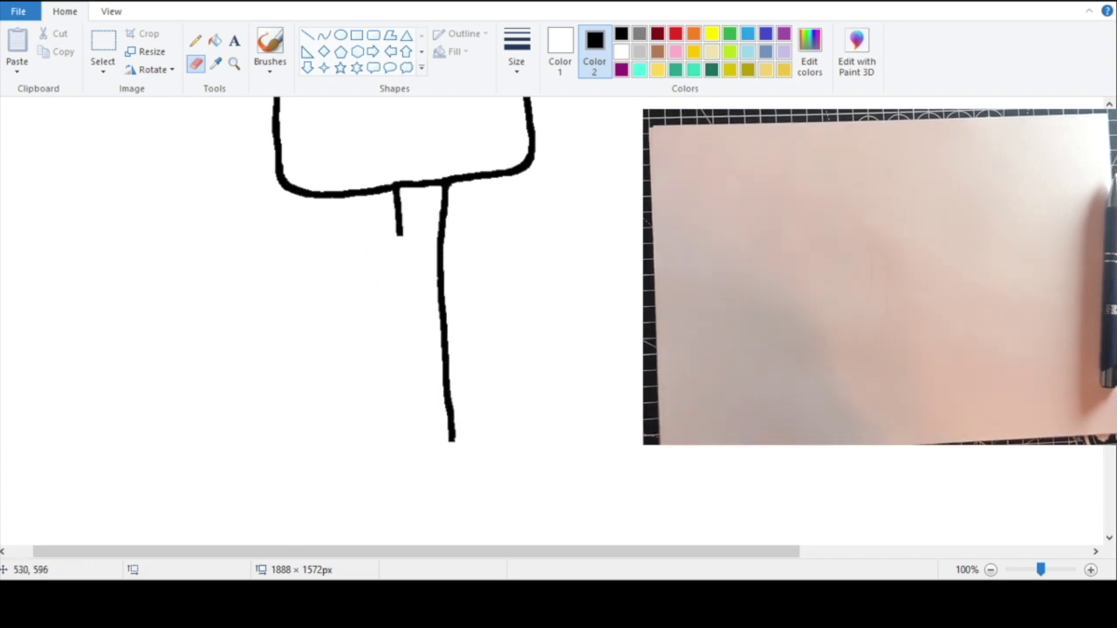
pyautogui.click(49, 3)
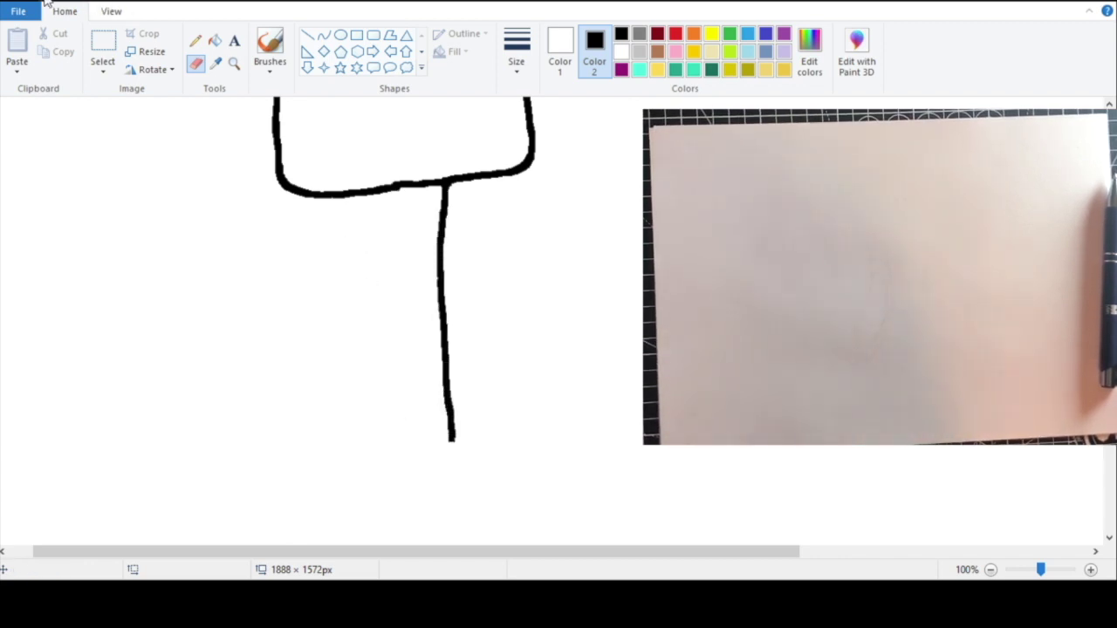
pyautogui.click(49, 3)
pyautogui.click(234, 64)
pyautogui.rightClick(342, 210)
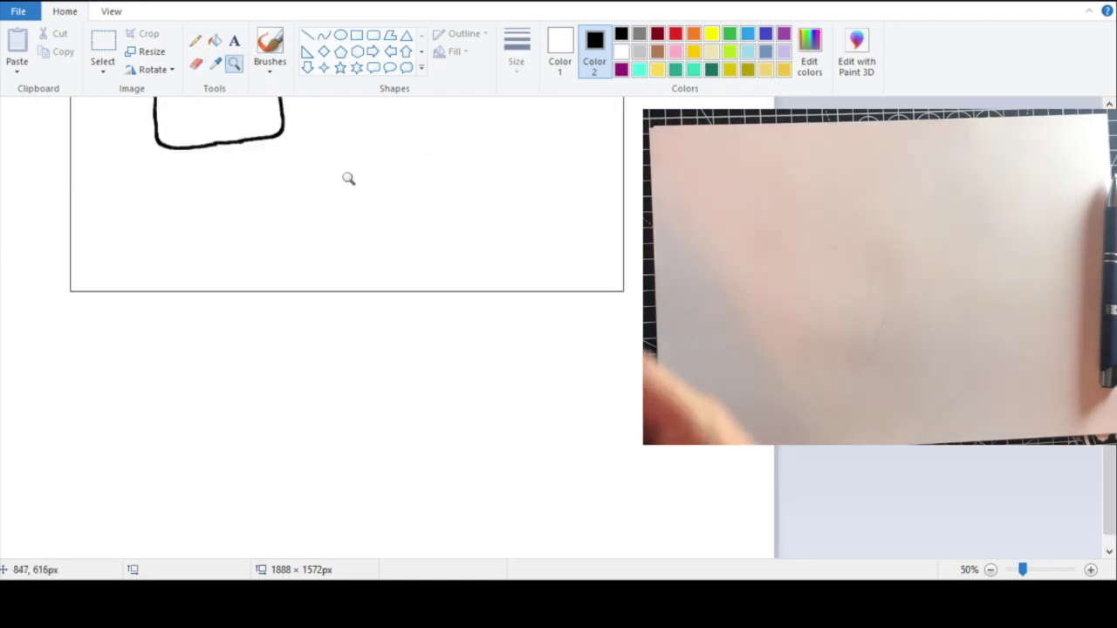
pyautogui.rightClick(349, 199)
pyautogui.click(288, 231)
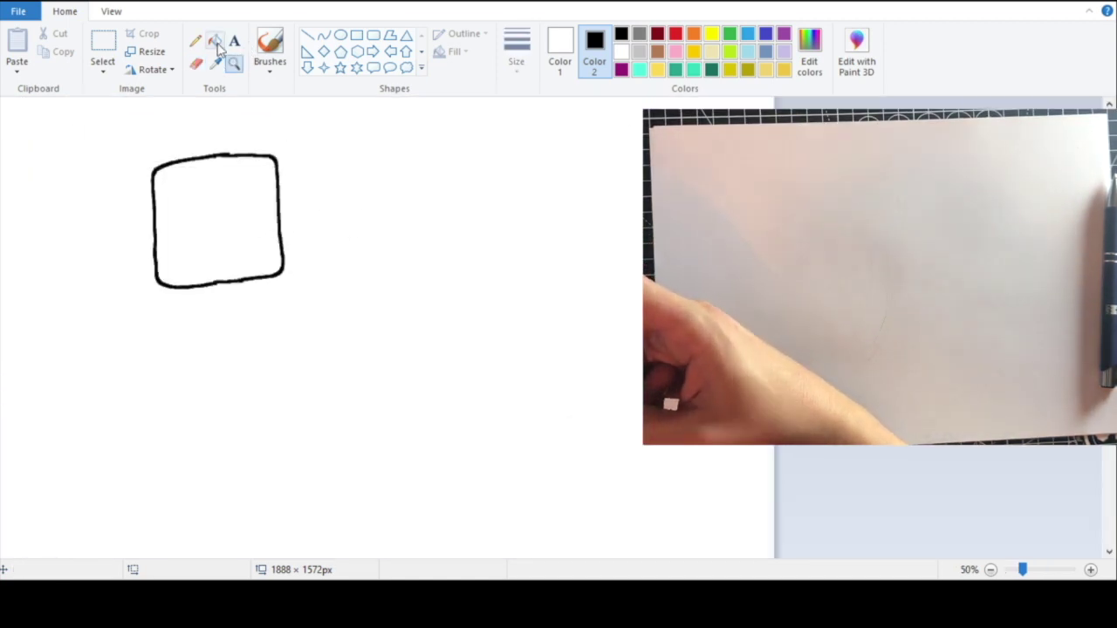
pyautogui.click(196, 63)
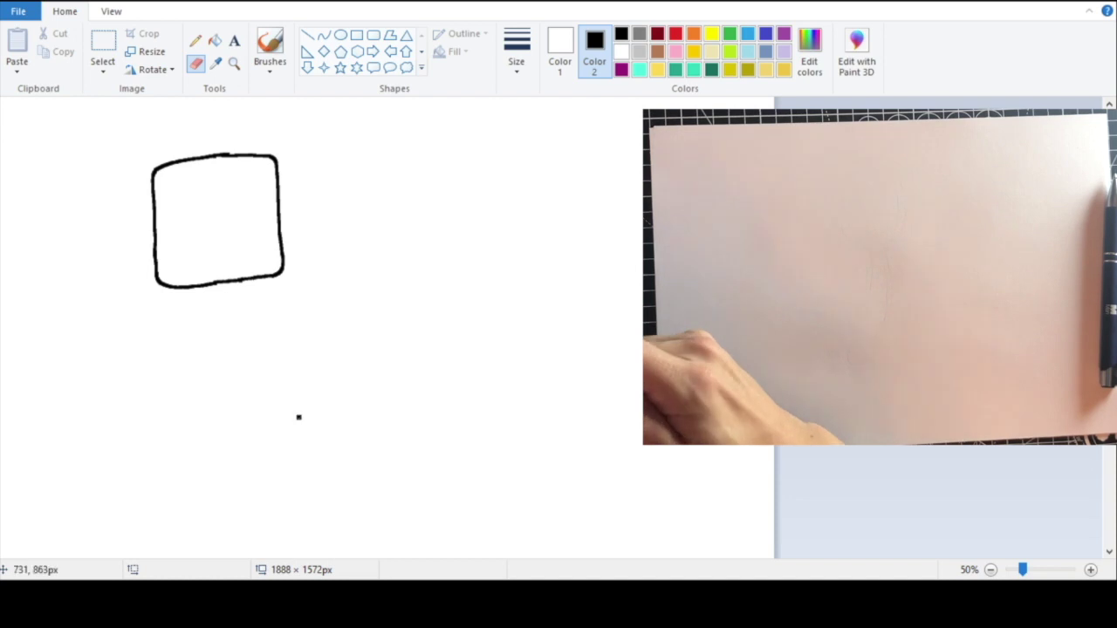
pyautogui.click(234, 66)
pyautogui.click(316, 311)
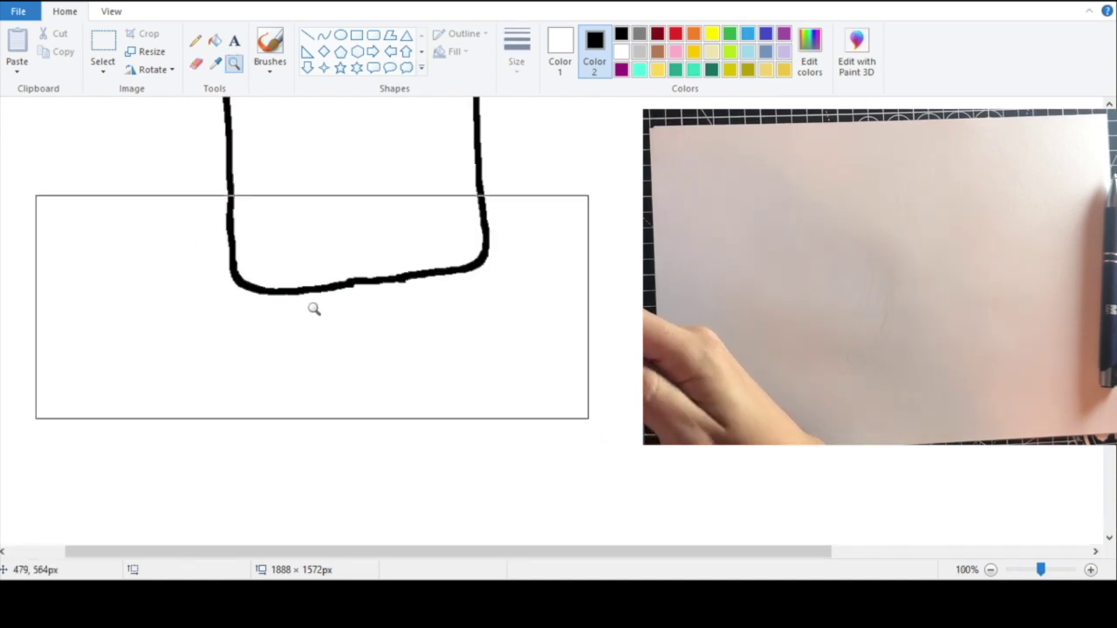
pyautogui.click(200, 66)
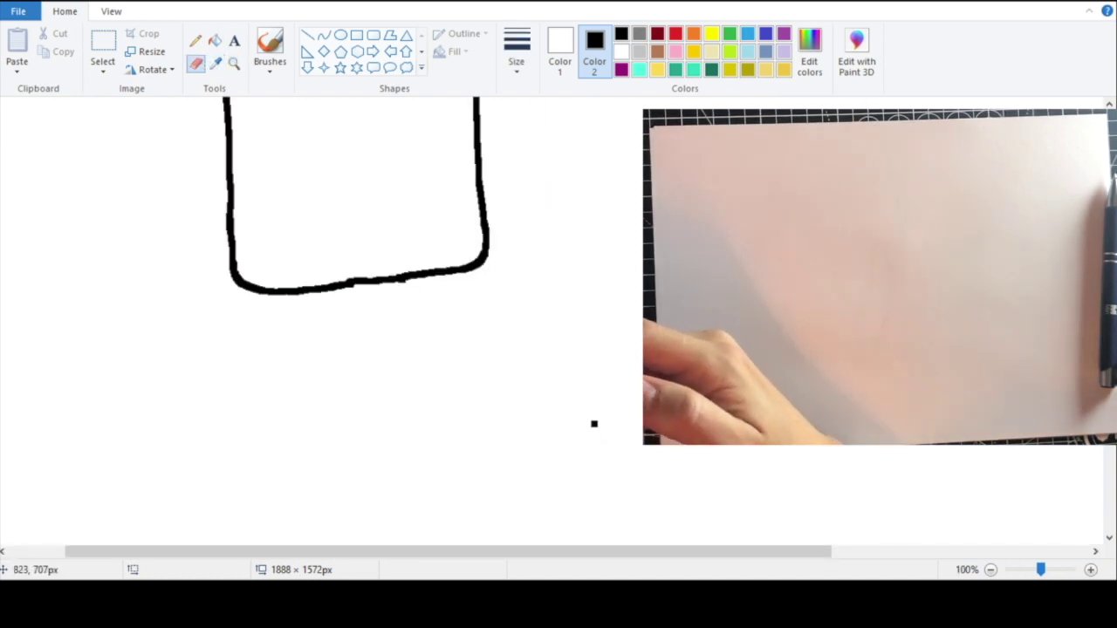
pyautogui.click(234, 66)
pyautogui.rightClick(356, 162)
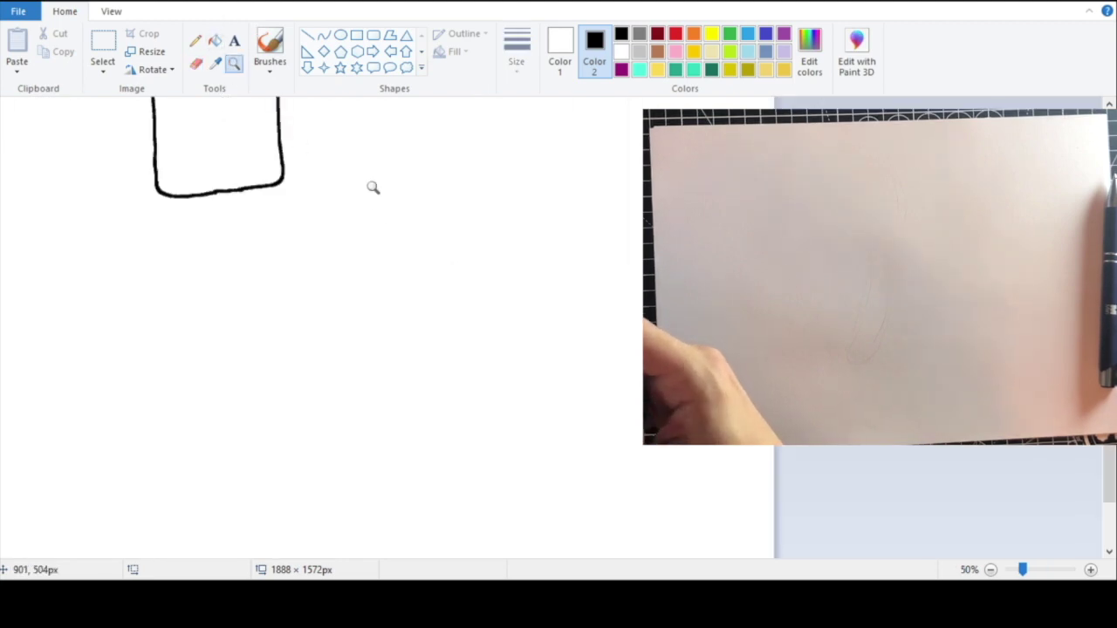
pyautogui.click(298, 163)
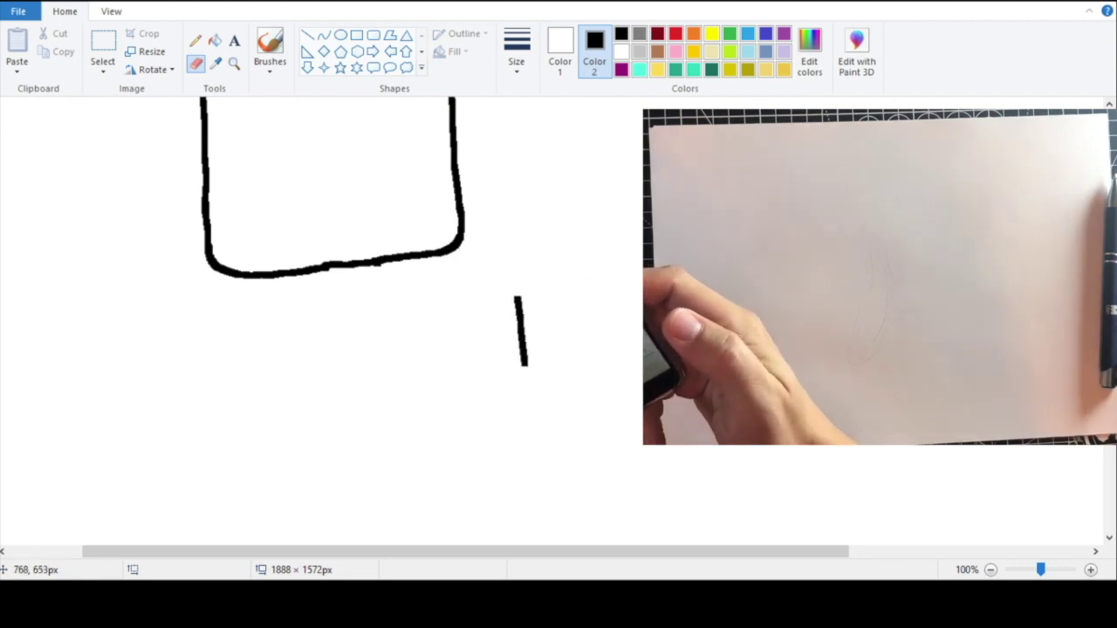
pyautogui.moveTo(528, 381)
pyautogui.mouseDown()
pyautogui.moveTo(537, 416)
pyautogui.moveTo(595, 452)
pyautogui.mouseUp()
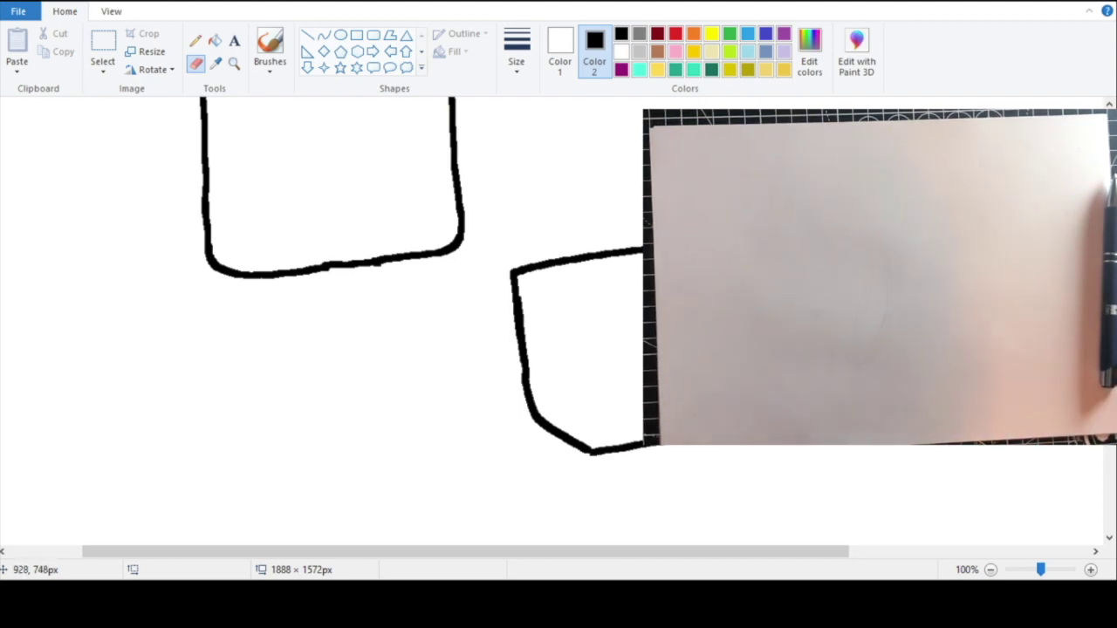
pyautogui.click(55, 3)
pyautogui.click(54, 1)
pyautogui.click(54, 2)
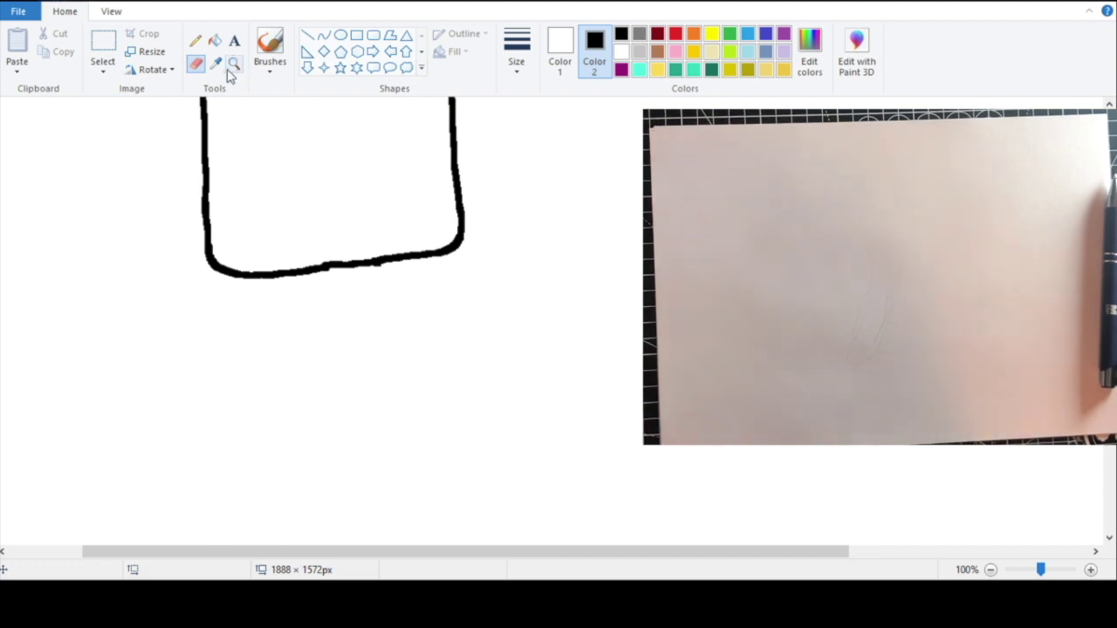
pyautogui.rightClick(311, 166)
pyautogui.rightClick(316, 195)
pyautogui.click(327, 226)
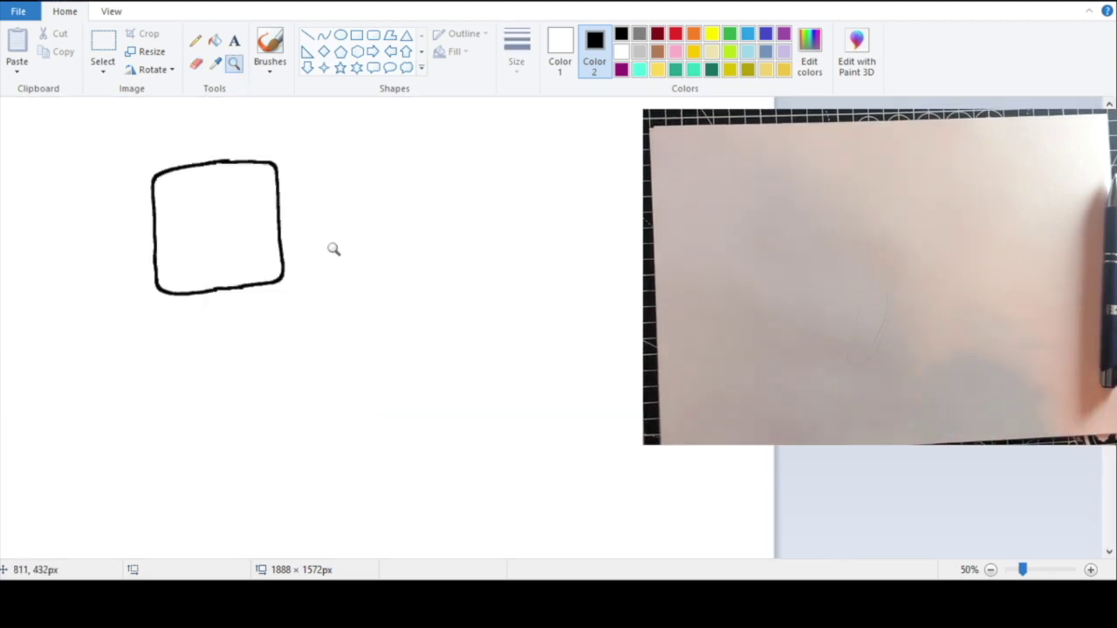
pyautogui.click(349, 321)
pyautogui.click(195, 63)
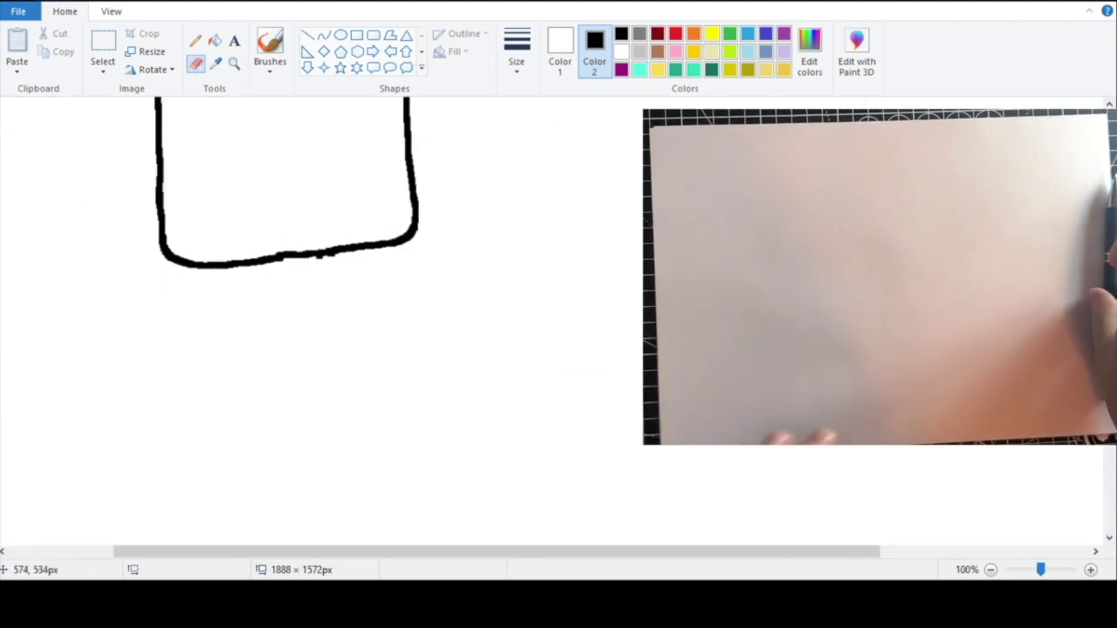
pyautogui.moveTo(330, 253); pyautogui.dragTo(338, 472)
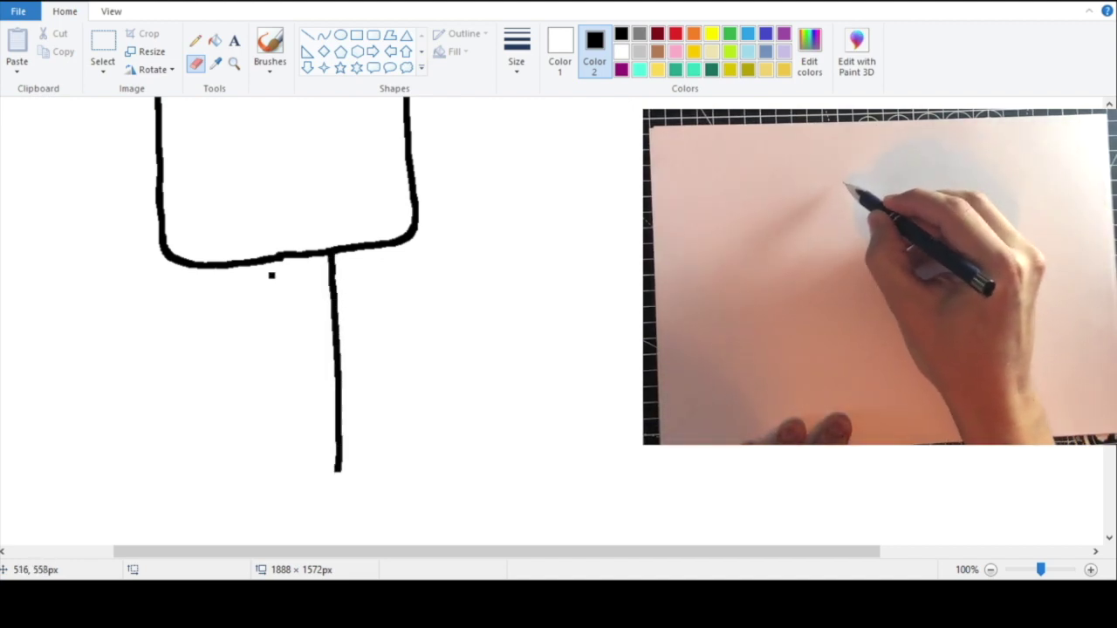
pyautogui.moveTo(283, 274); pyautogui.dragTo(287, 476)
pyautogui.moveTo(322, 259); pyautogui.dragTo(323, 479)
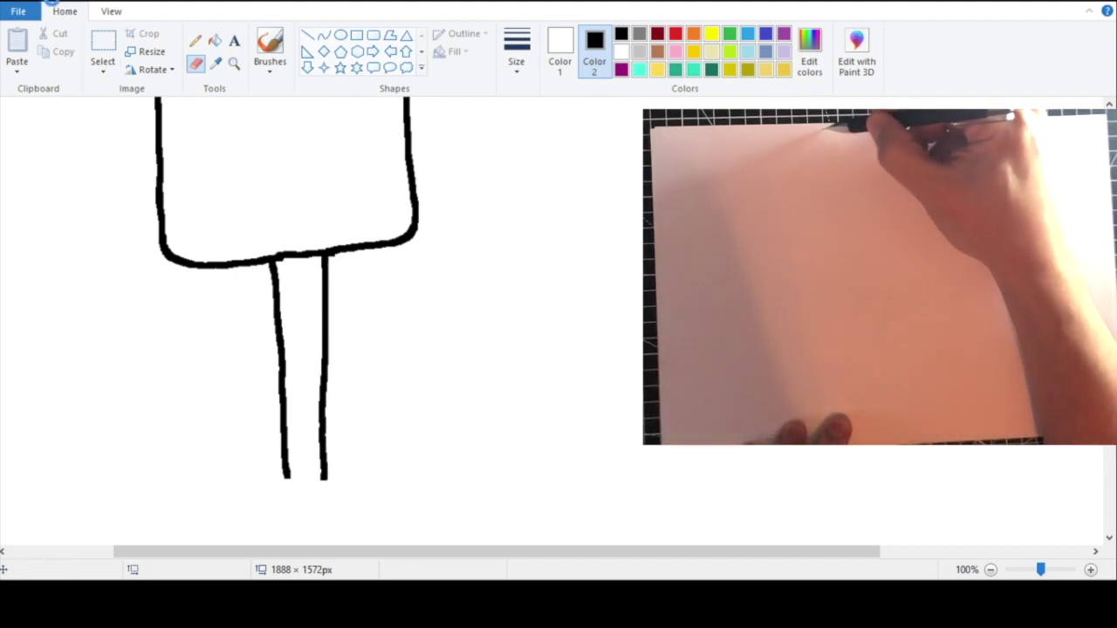
pyautogui.hotkey('ctrl', 'z')
pyautogui.hotkey('ctrl', 'z')
# Step: Redraw the stick below the square as two longer, nearly parallel vertical black lines
pyautogui.moveTo(284, 268)
pyautogui.mouseDown()
pyautogui.moveTo(286, 466)
pyautogui.moveTo(299, 529)
pyautogui.mouseUp()
pyautogui.hotkey('ctrl', 'z')
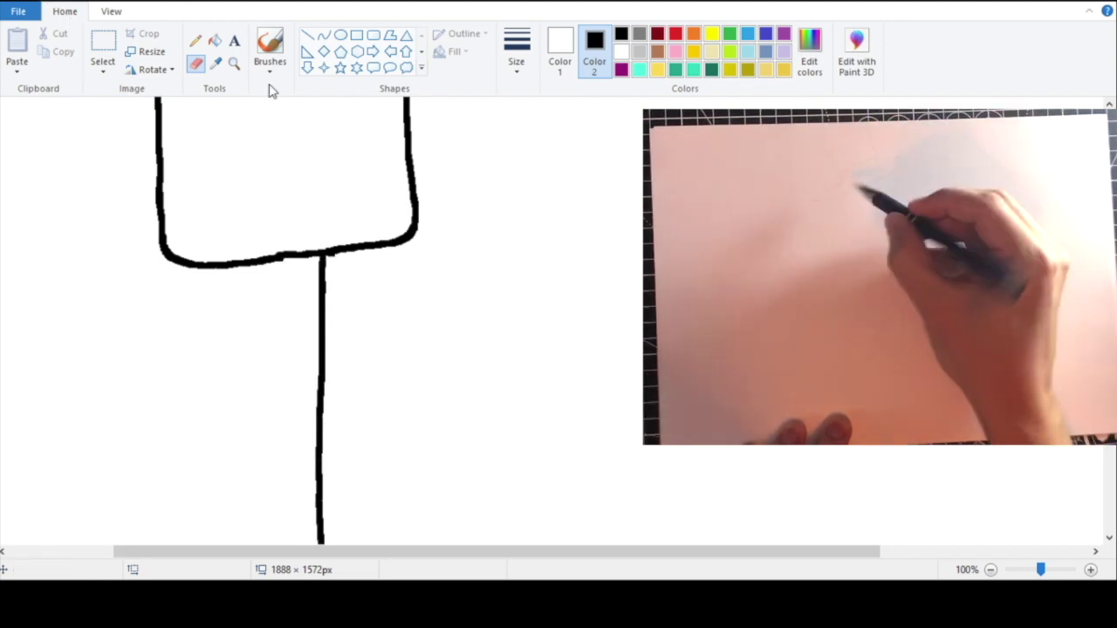
pyautogui.moveTo(287, 262); pyautogui.dragTo(287, 316)
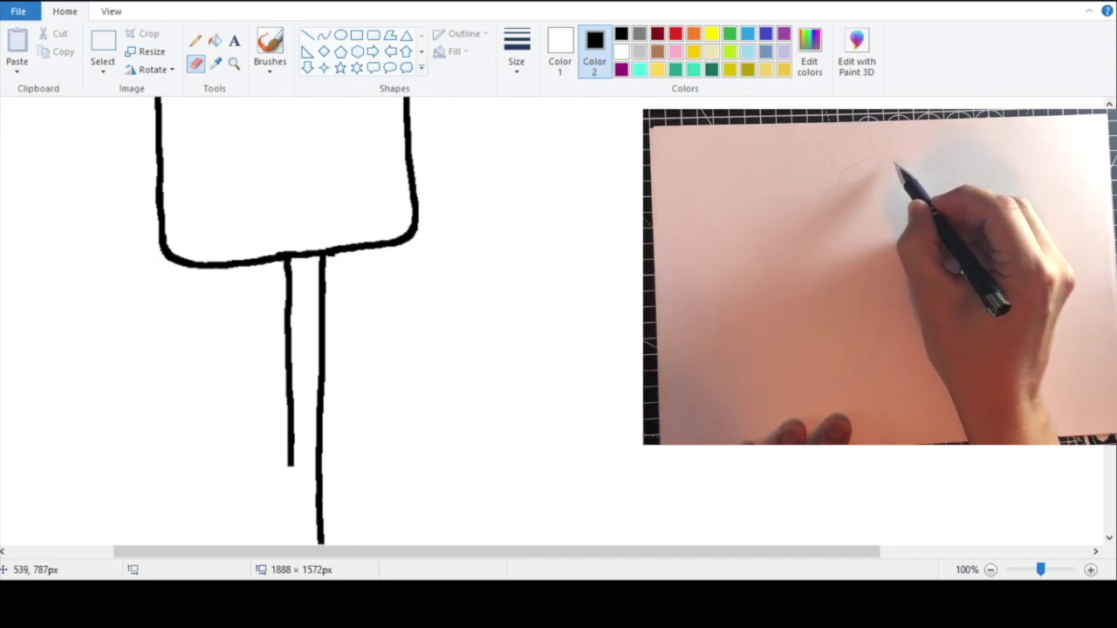
# Step: Extend the stick's left line and close its lower end with a short rounded stroke joining the right line
pyautogui.click(234, 63)
pyautogui.rightClick(313, 142)
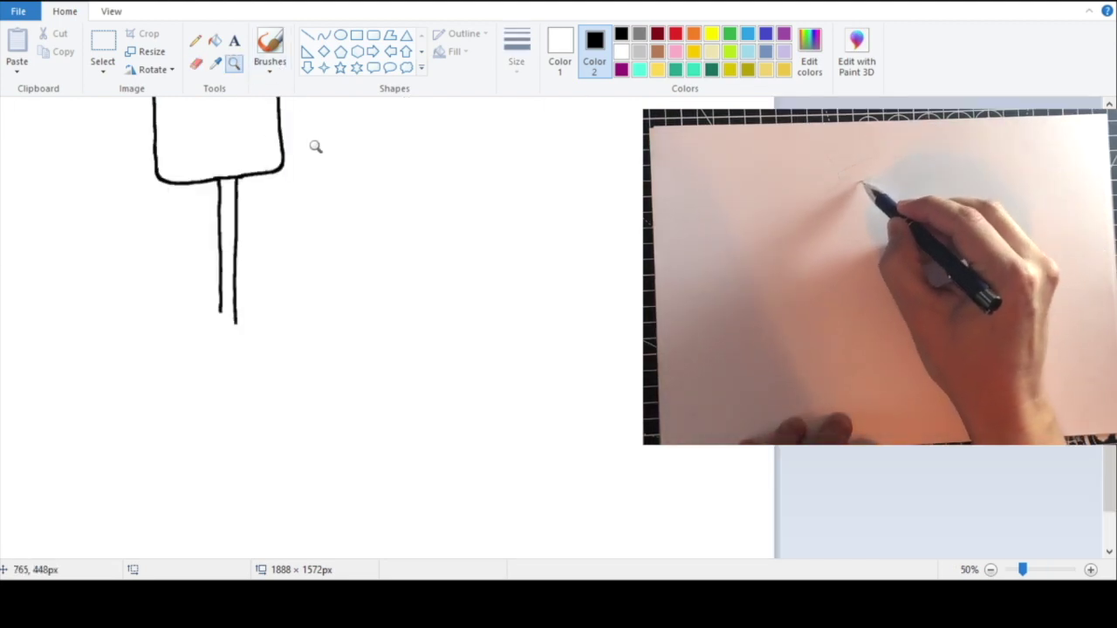
pyautogui.rightClick(310, 148)
pyautogui.click(297, 350)
pyautogui.click(349, 419)
pyautogui.click(406, 369)
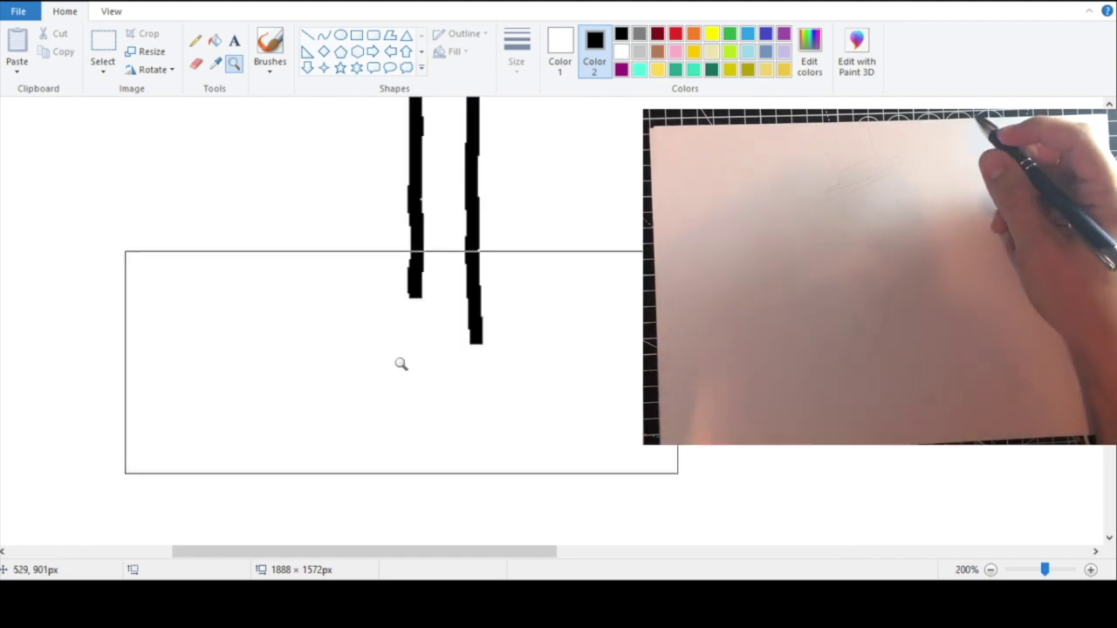
pyautogui.click(196, 63)
pyautogui.moveTo(415, 301)
pyautogui.mouseDown()
pyautogui.moveTo(418, 344)
pyautogui.moveTo(436, 352)
pyautogui.moveTo(478, 344)
pyautogui.mouseUp()
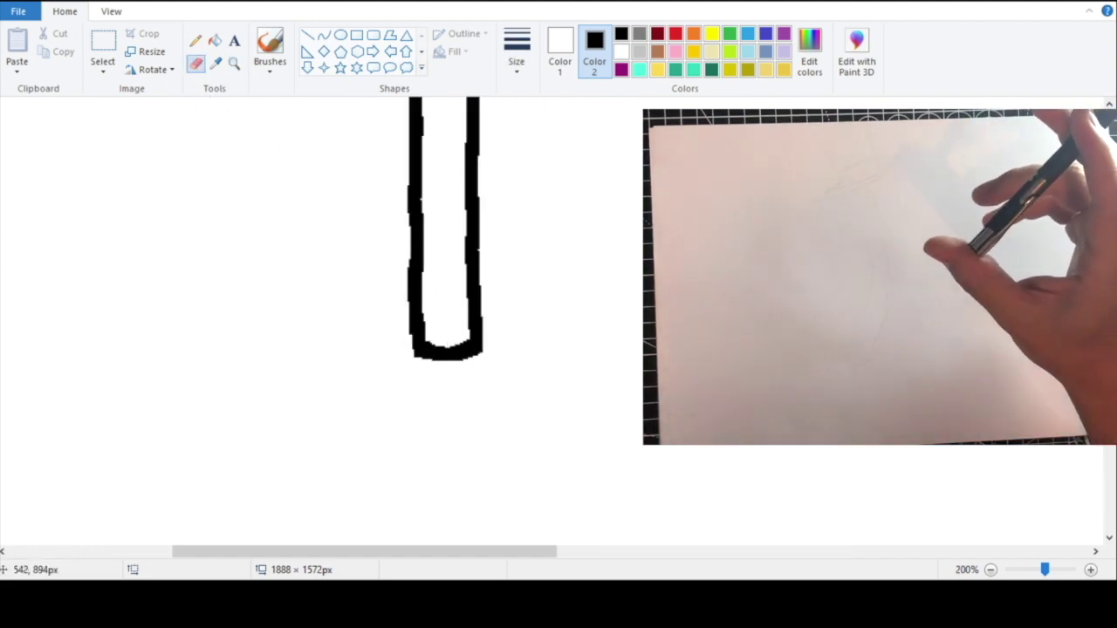
# Step: Start a wider handle around the stick's lower end with a short curved left shoulder and a long right side
pyautogui.moveTo(410, 332)
pyautogui.mouseDown()
pyautogui.moveTo(388, 359)
pyautogui.moveTo(389, 415)
pyautogui.mouseUp()
pyautogui.click(234, 63)
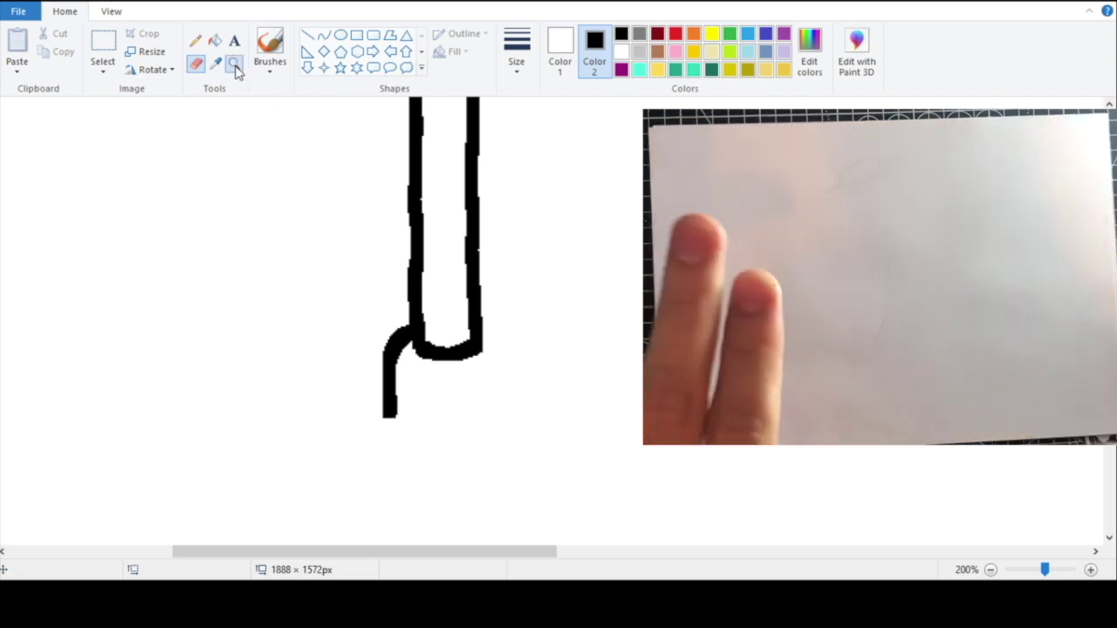
pyautogui.rightClick(460, 254)
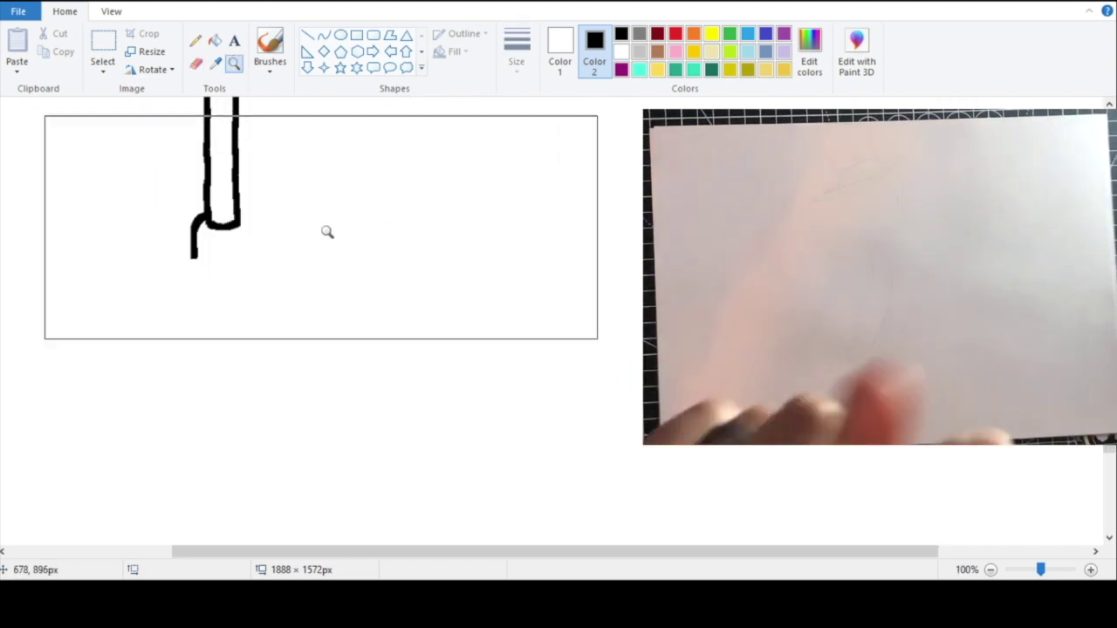
pyautogui.click(277, 231)
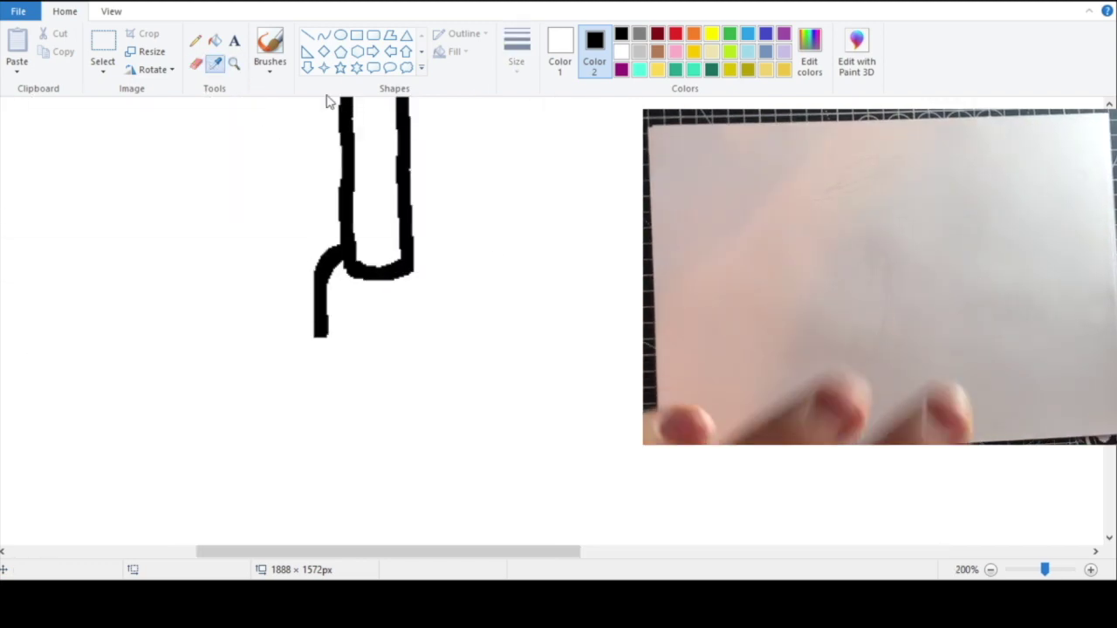
pyautogui.click(204, 66)
pyautogui.moveTo(414, 247)
pyautogui.mouseDown()
pyautogui.moveTo(423, 244)
pyautogui.moveTo(438, 306)
pyautogui.moveTo(436, 526)
pyautogui.mouseUp()
# Step: Undo the handle's trial lower outline and draw its left side down from the left shoulder
pyautogui.click(234, 65)
pyautogui.rightClick(320, 175)
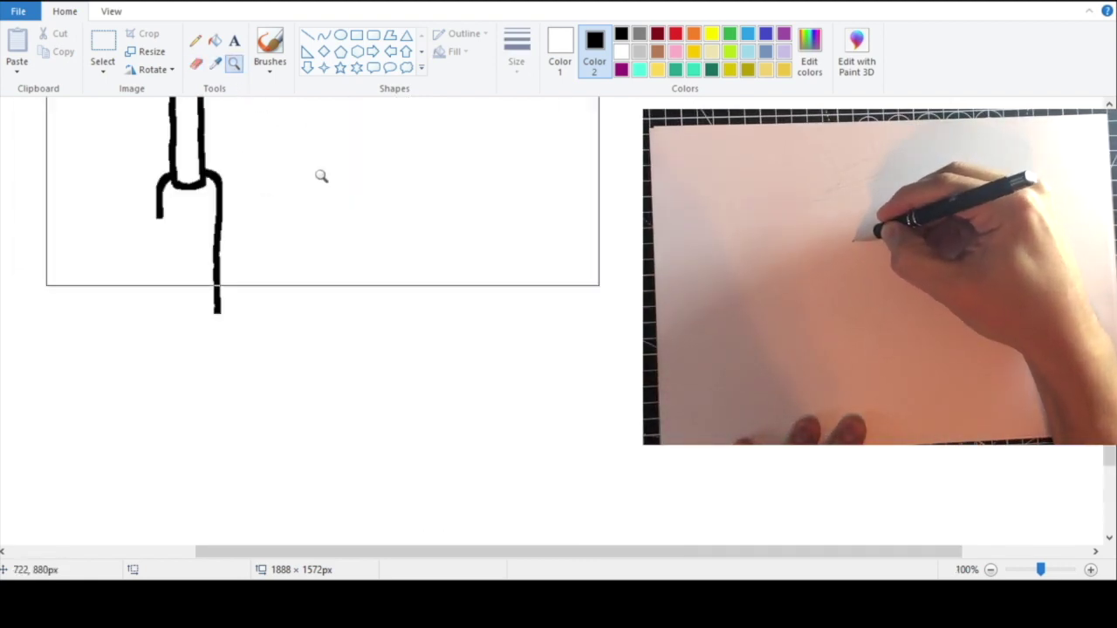
pyautogui.click(274, 281)
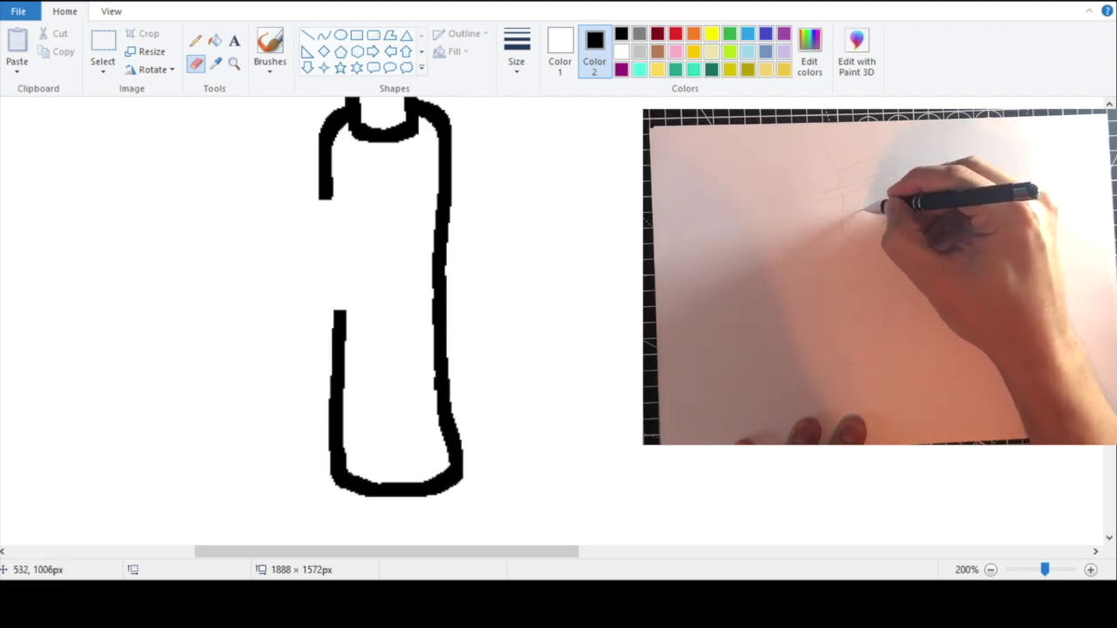
pyautogui.hotkey('ctrl', 'z')
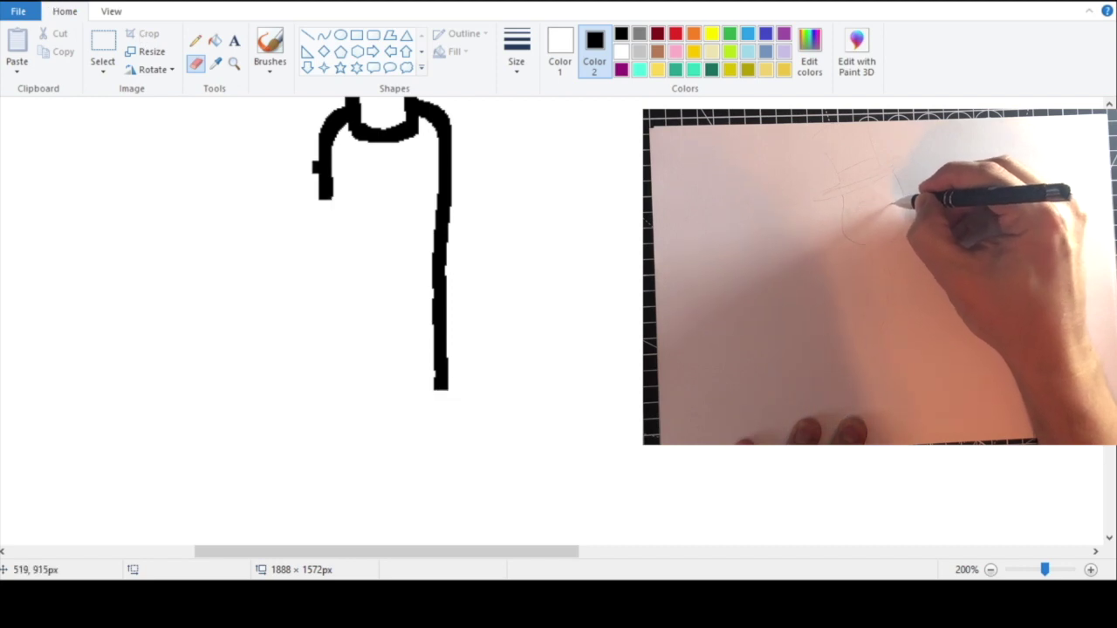
pyautogui.moveTo(328, 217)
pyautogui.mouseDown()
pyautogui.moveTo(328, 429)
pyautogui.moveTo(350, 475)
pyautogui.mouseUp()
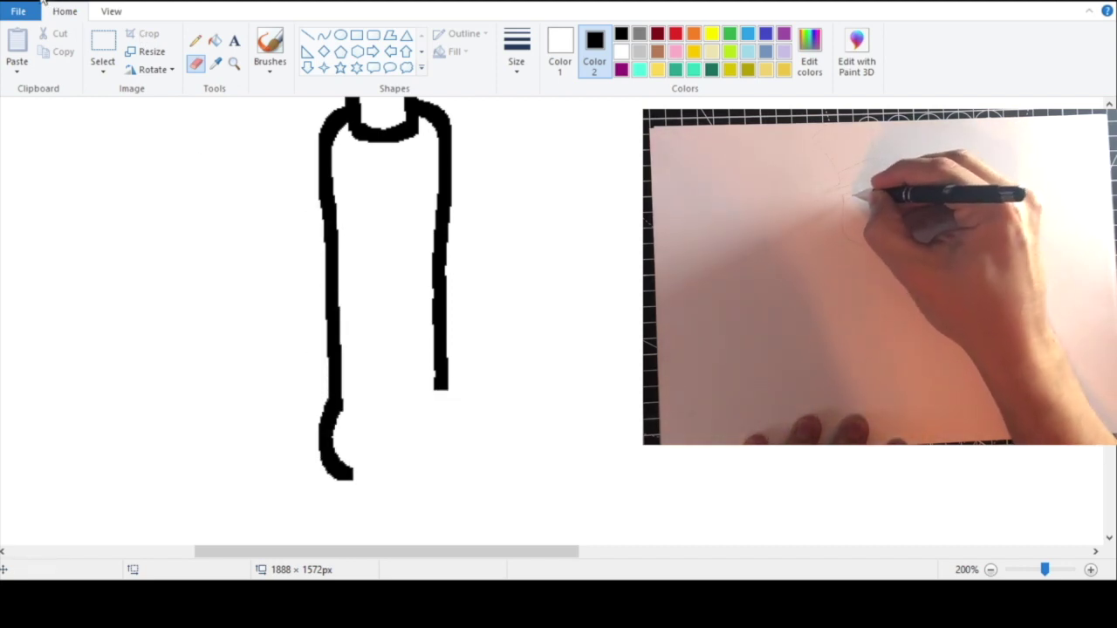
# Step: Undo the trial end curves and draw a wider, rounded end closing the bottom of the handle
pyautogui.hotkey('ctrl', 'z')
pyautogui.moveTo(352, 476)
pyautogui.mouseDown()
pyautogui.moveTo(400, 483)
pyautogui.moveTo(441, 478)
pyautogui.moveTo(461, 425)
pyautogui.mouseUp()
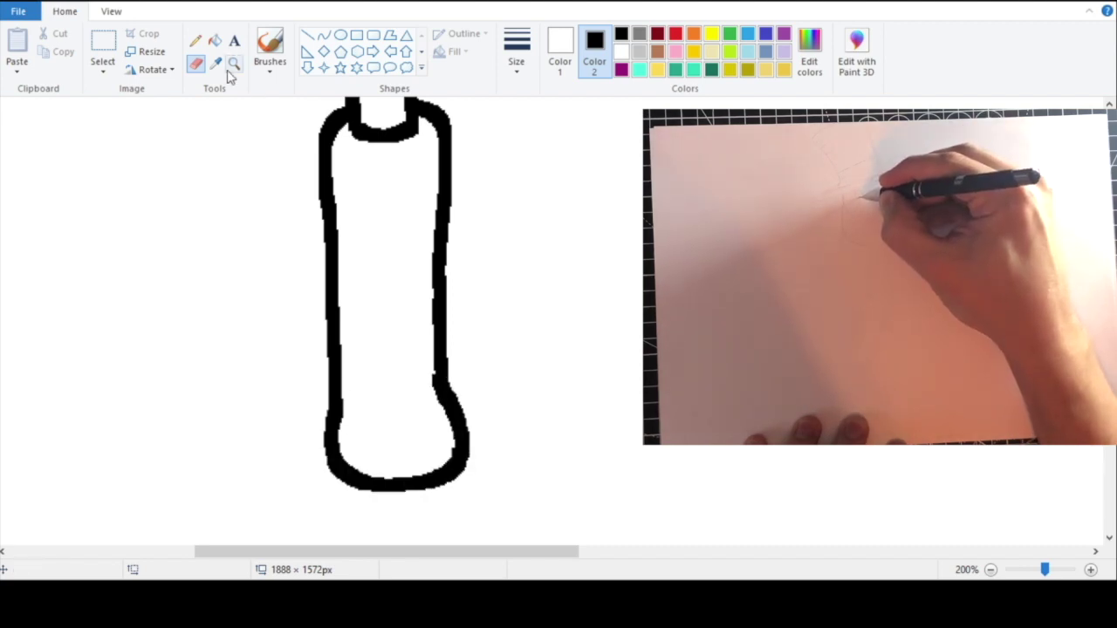
pyautogui.hotkey('ctrl', 'z')
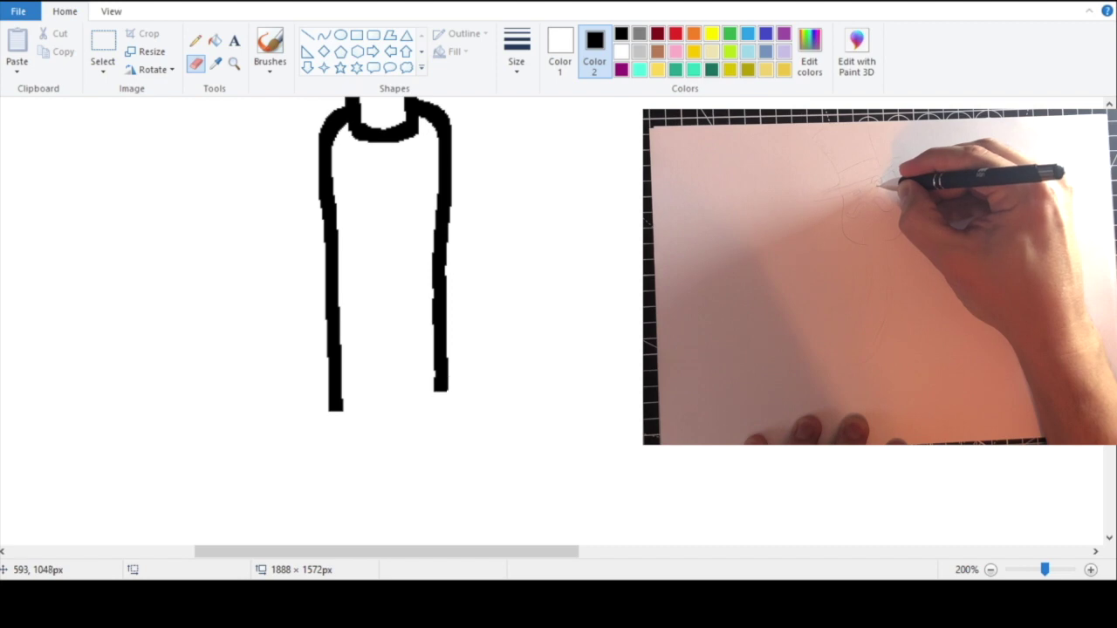
pyautogui.moveTo(440, 390); pyautogui.dragTo(456, 446)
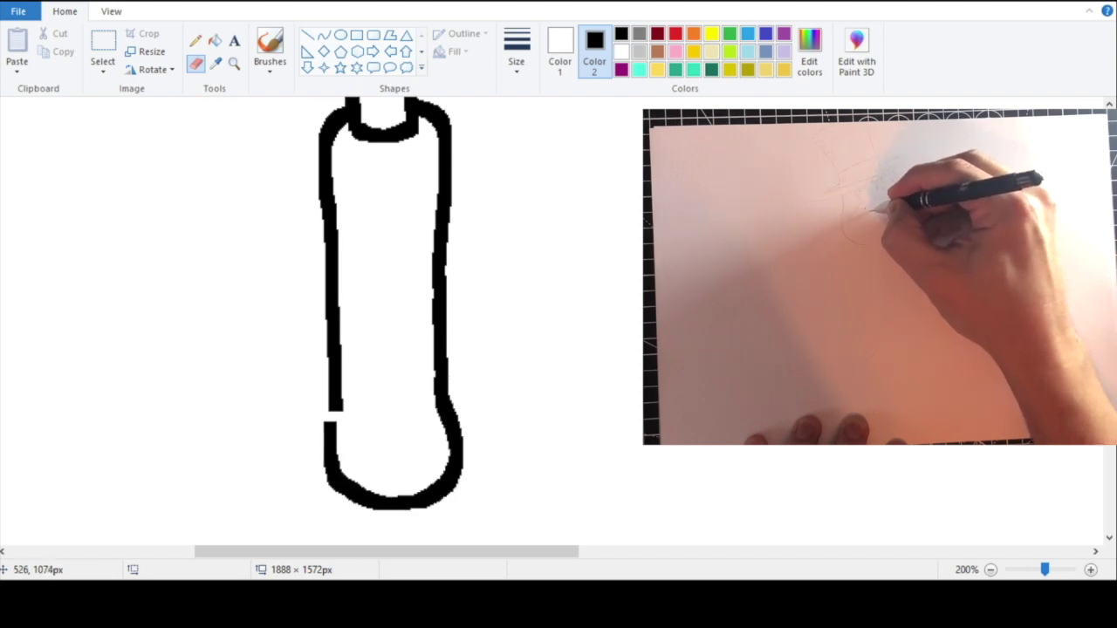
# Step: Examine the complete outline of square head, stick and handle, then the inside of the square head
pyautogui.click(234, 63)
pyautogui.rightClick(351, 183)
pyautogui.rightClick(456, 329)
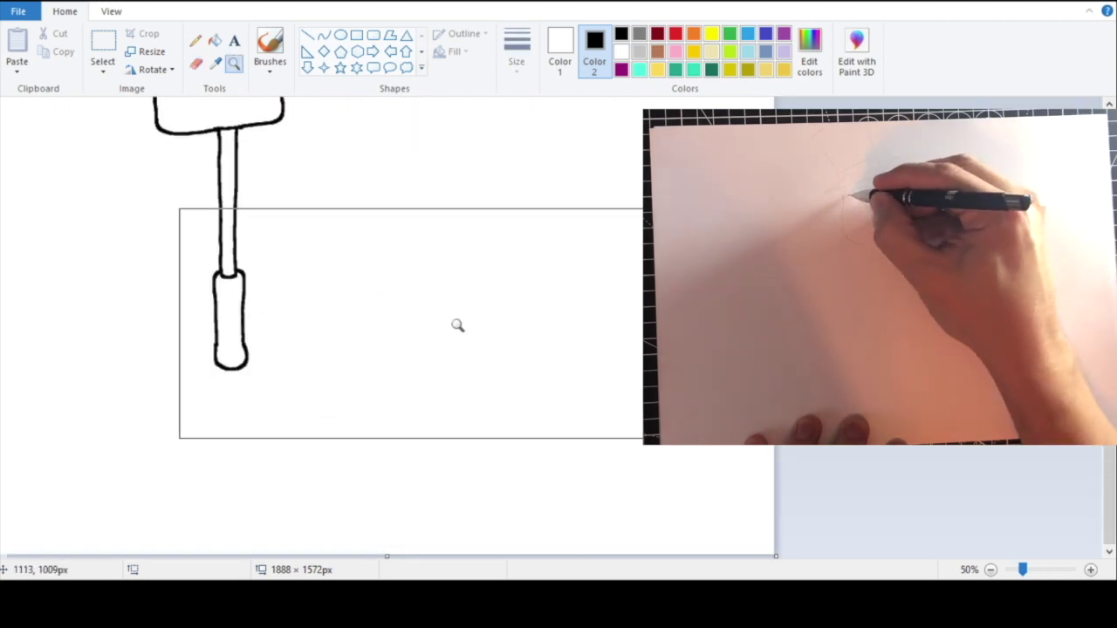
pyautogui.rightClick(406, 347)
pyautogui.click(264, 249)
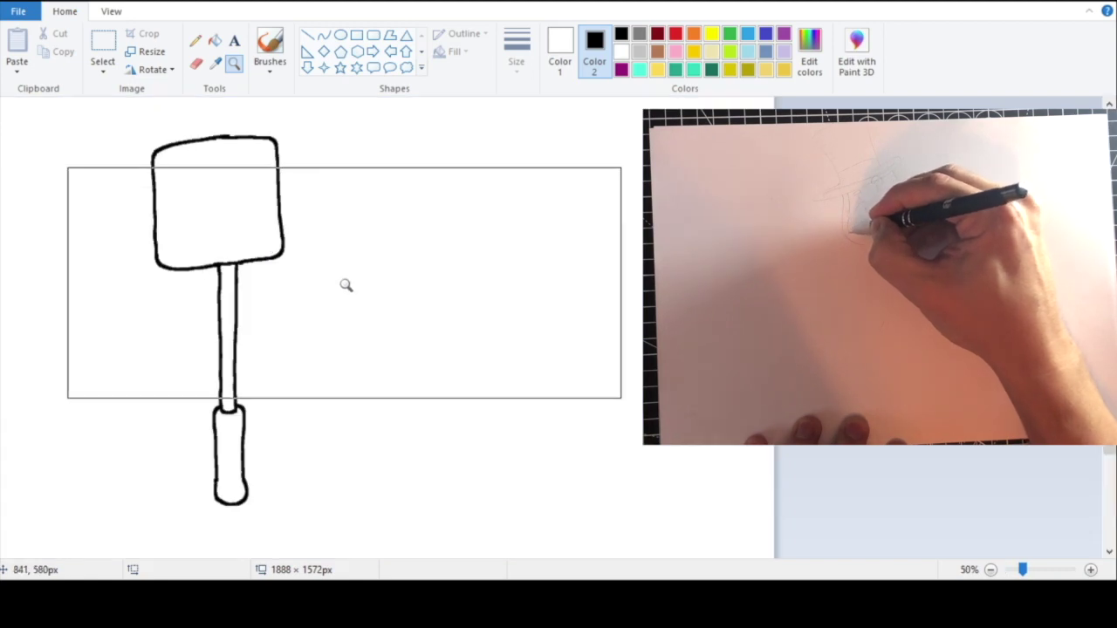
pyautogui.rightClick(336, 336)
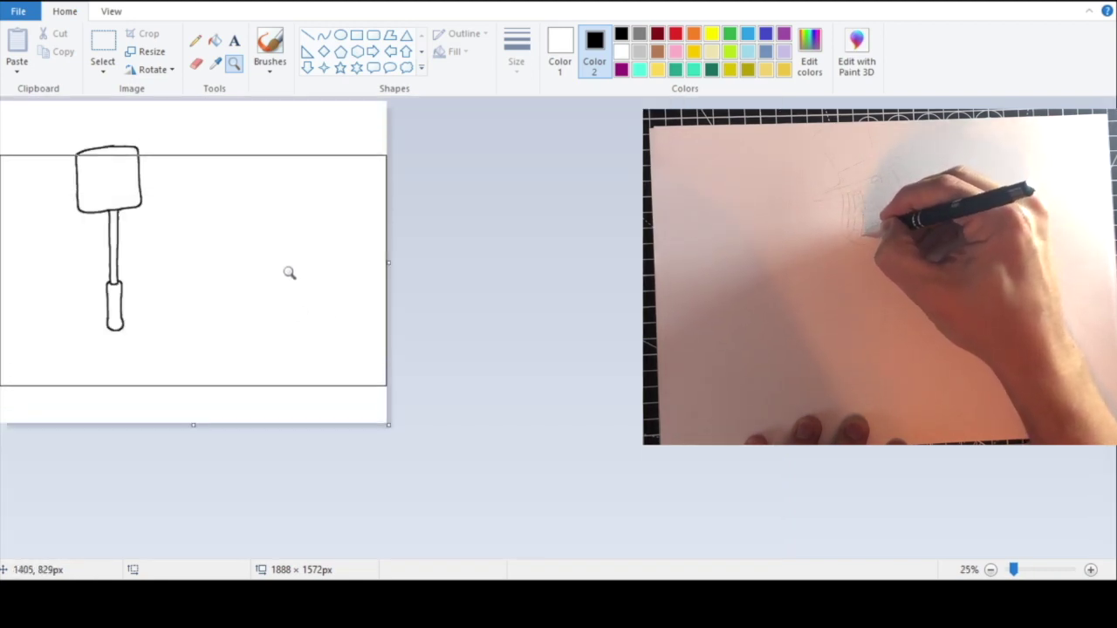
pyautogui.click(295, 257)
pyautogui.rightClick(320, 319)
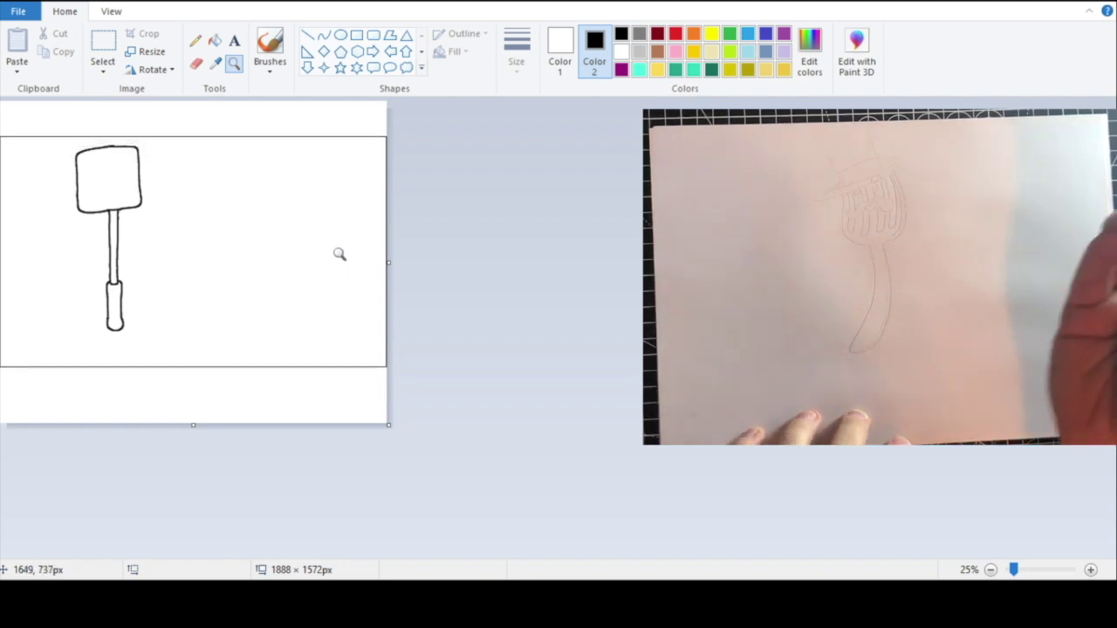
pyautogui.click(330, 261)
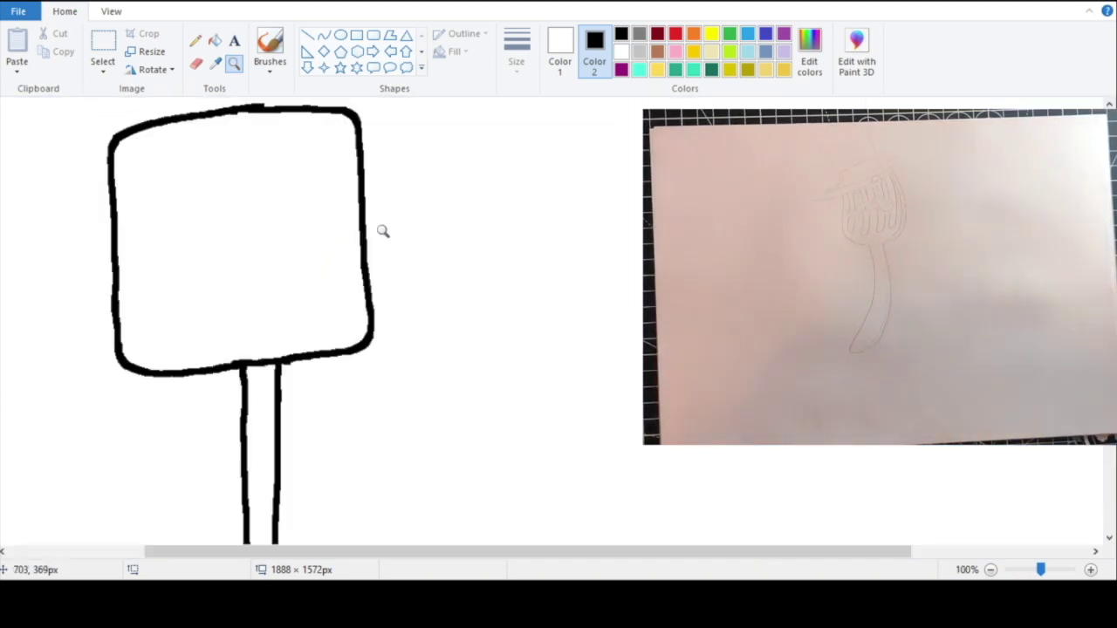
pyautogui.click(311, 234)
pyautogui.rightClick(251, 124)
pyautogui.rightClick(308, 194)
pyautogui.click(322, 188)
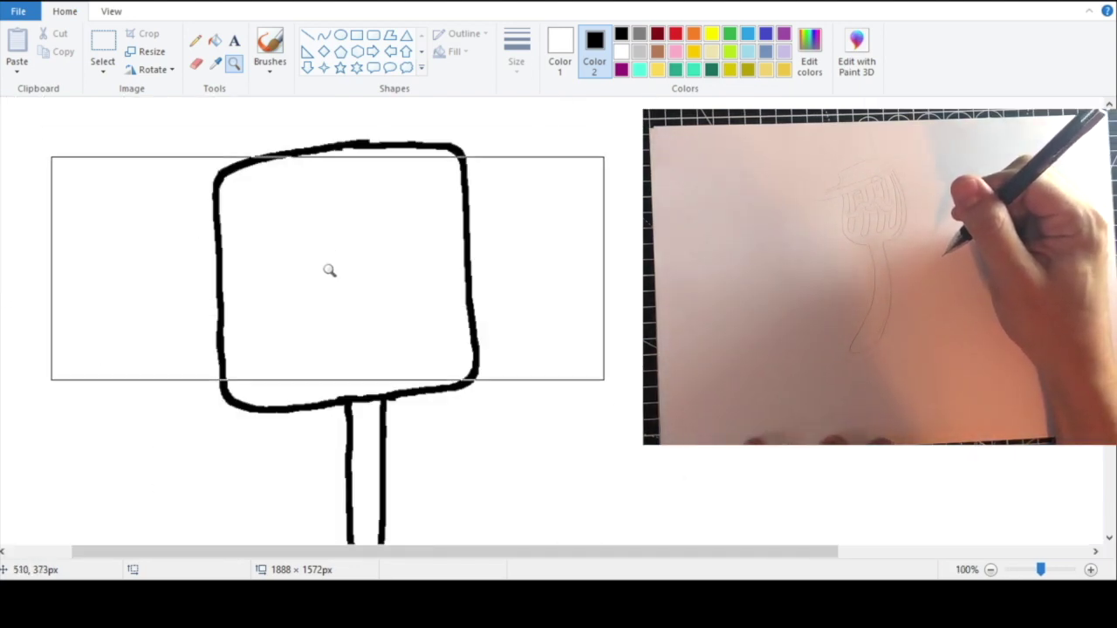
# Step: Try to draw narrow vertical slots inside the left part of the square head, and undo the strokes
pyautogui.click(195, 63)
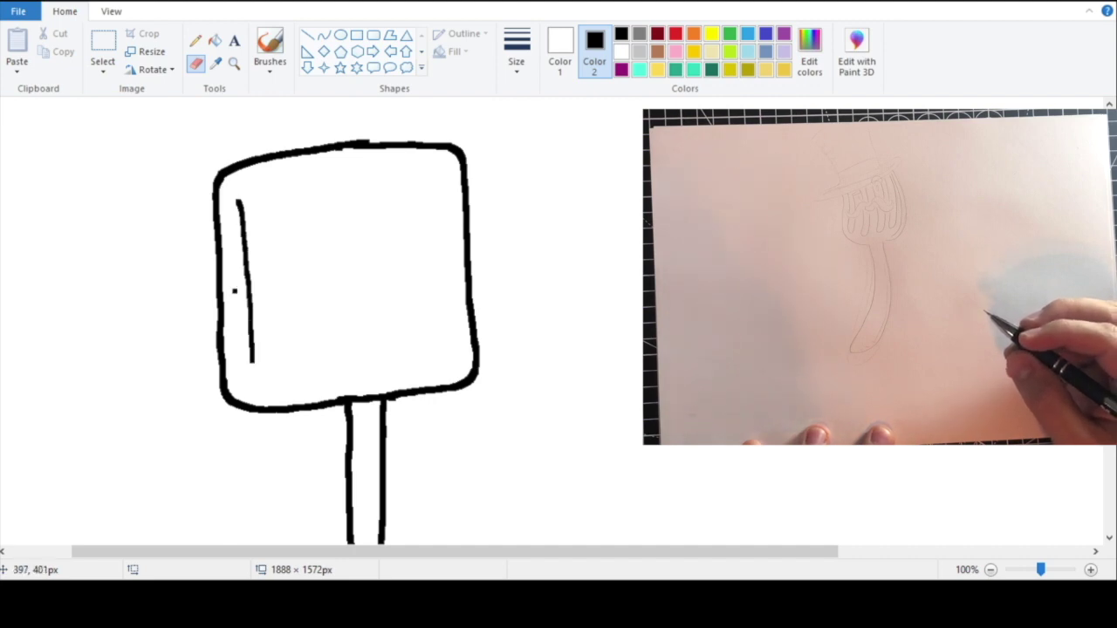
pyautogui.moveTo(242, 192)
pyautogui.mouseDown()
pyautogui.moveTo(267, 189)
pyautogui.moveTo(276, 367)
pyautogui.moveTo(246, 297)
pyautogui.moveTo(244, 191)
pyautogui.mouseUp()
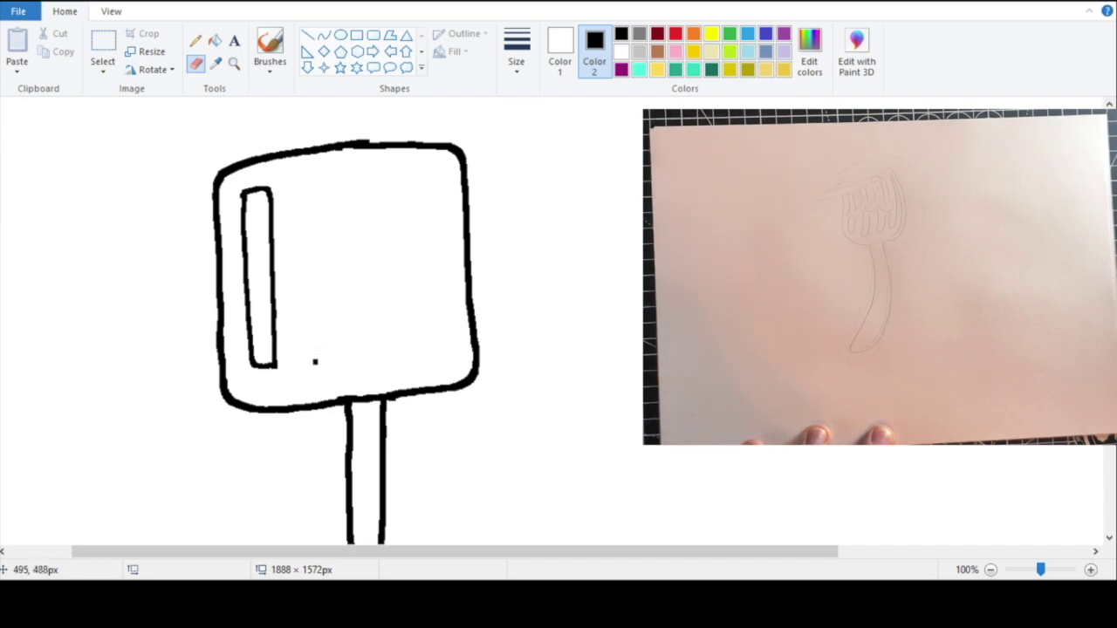
pyautogui.moveTo(315, 361); pyautogui.dragTo(302, 238)
pyautogui.hotkey('ctrl', 'z')
pyautogui.hotkey('ctrl', 'z')
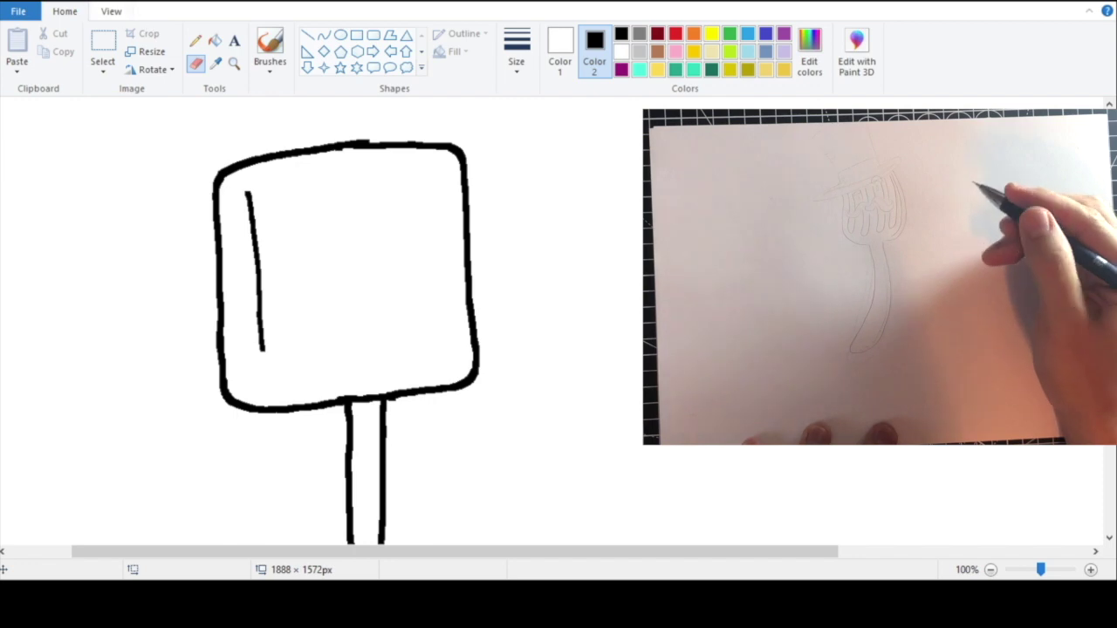
pyautogui.hotkey('ctrl', 'z')
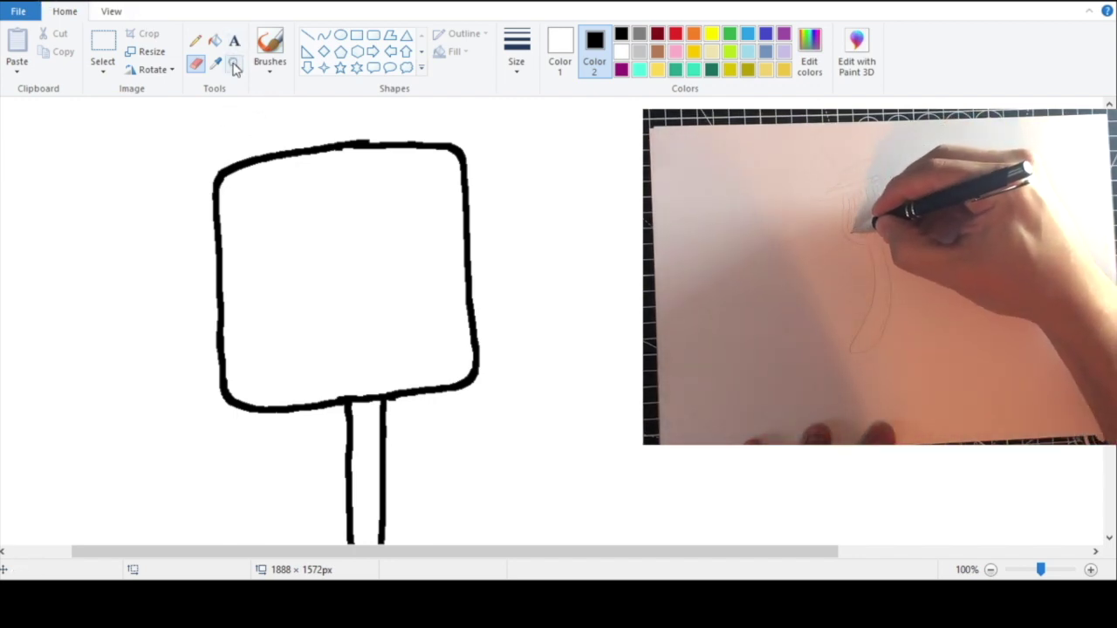
# Step: Draw a tall, narrow rectangular slot freehand in black with the Eraser along the inner left side of the square head
pyautogui.click(234, 66)
pyautogui.rightClick(259, 122)
pyautogui.click(392, 282)
pyautogui.click(195, 62)
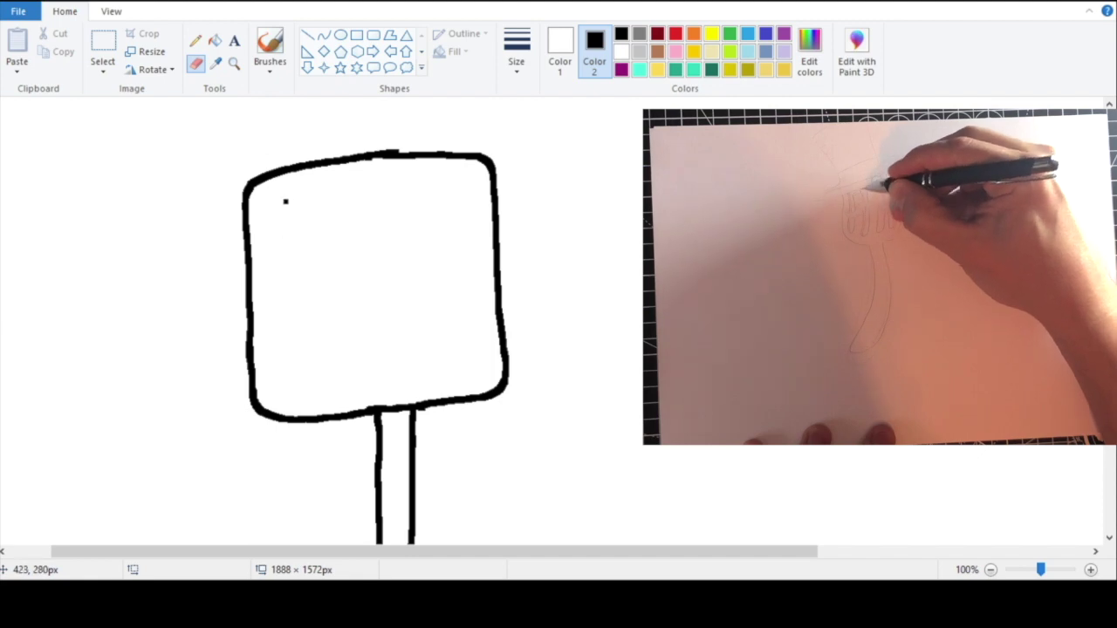
pyautogui.moveTo(276, 202); pyautogui.dragTo(286, 362)
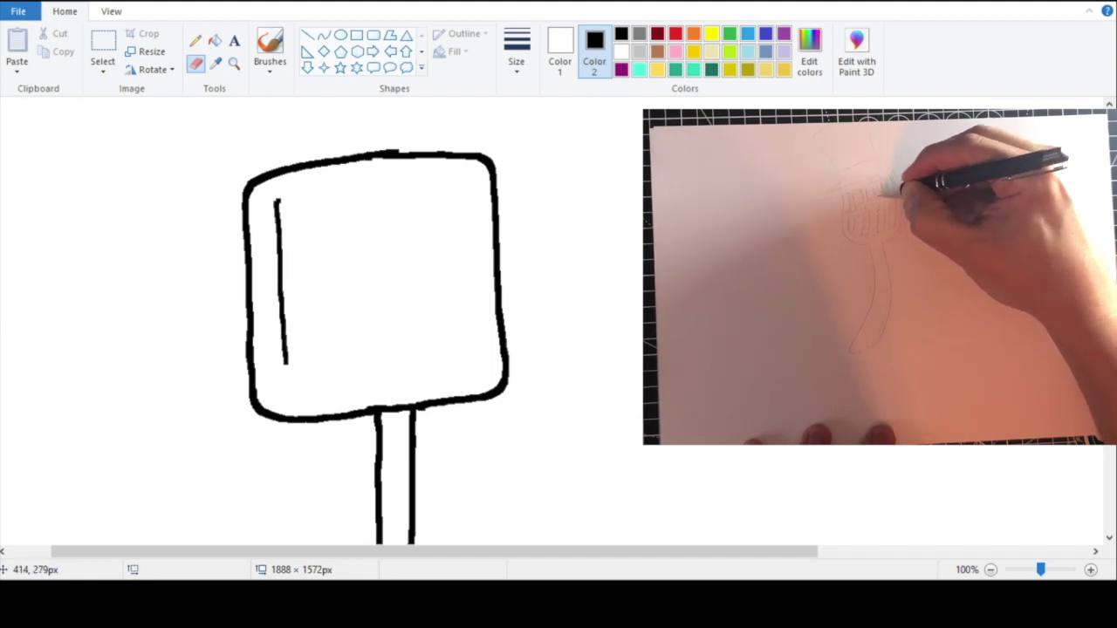
pyautogui.moveTo(276, 201)
pyautogui.mouseDown()
pyautogui.moveTo(305, 194)
pyautogui.moveTo(318, 357)
pyautogui.moveTo(286, 370)
pyautogui.mouseUp()
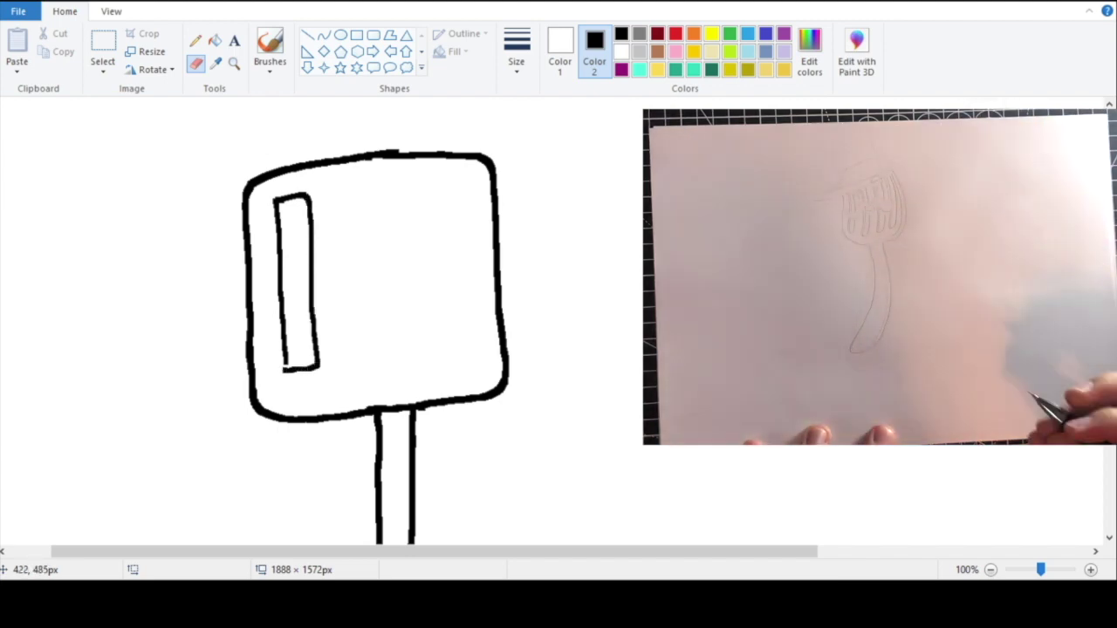
# Step: Draw two more tall, narrow slots of similar height beside the first, redoing the third slot's left edge closer to the second
pyautogui.moveTo(338, 200); pyautogui.dragTo(350, 365)
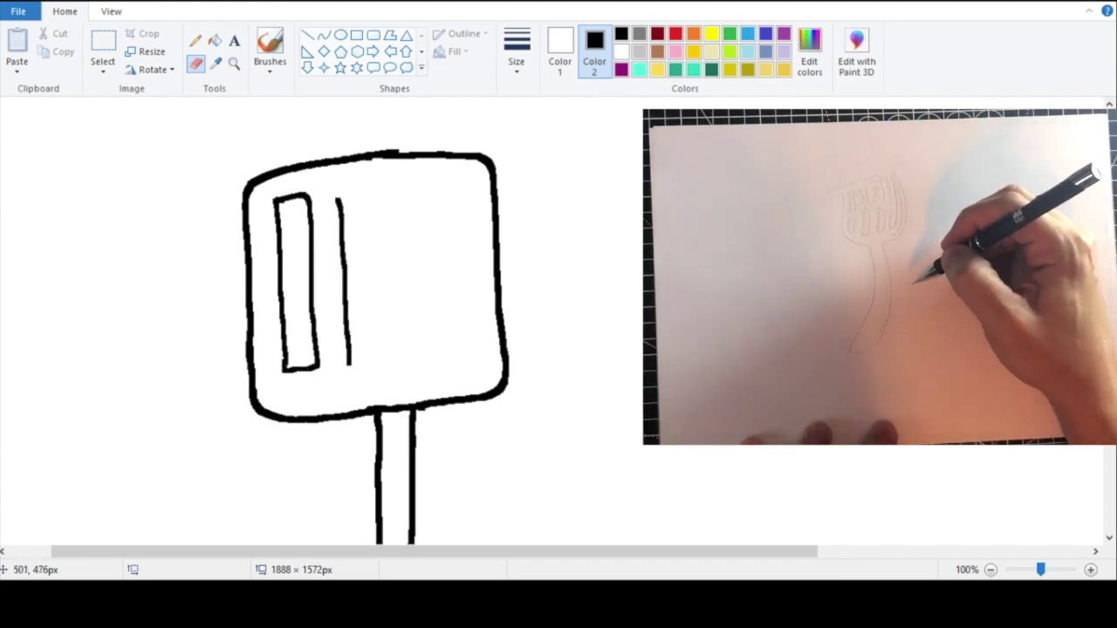
pyautogui.moveTo(339, 199)
pyautogui.mouseDown()
pyautogui.moveTo(362, 189)
pyautogui.moveTo(374, 212)
pyautogui.moveTo(384, 354)
pyautogui.mouseUp()
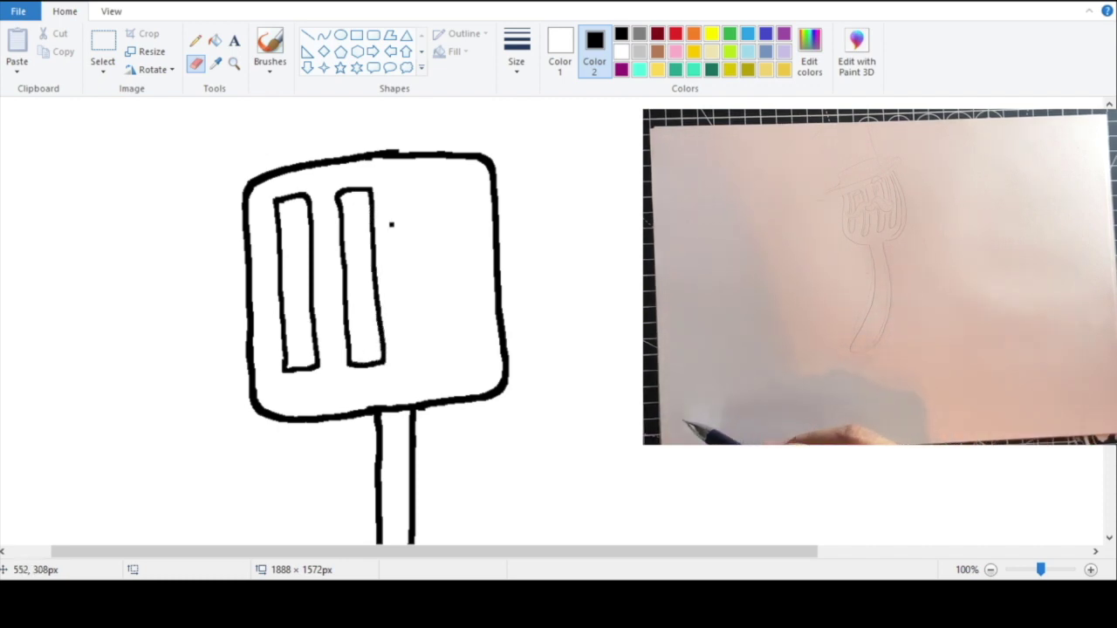
pyautogui.moveTo(397, 199); pyautogui.dragTo(417, 365)
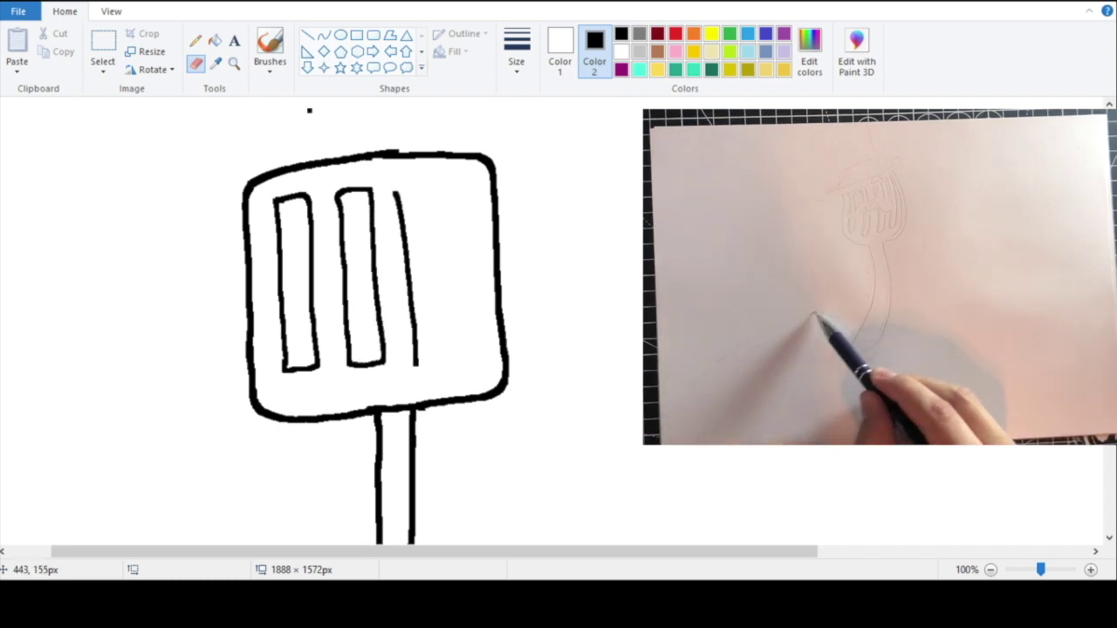
pyautogui.hotkey('ctrl', 'z')
pyautogui.moveTo(392, 193); pyautogui.dragTo(413, 354)
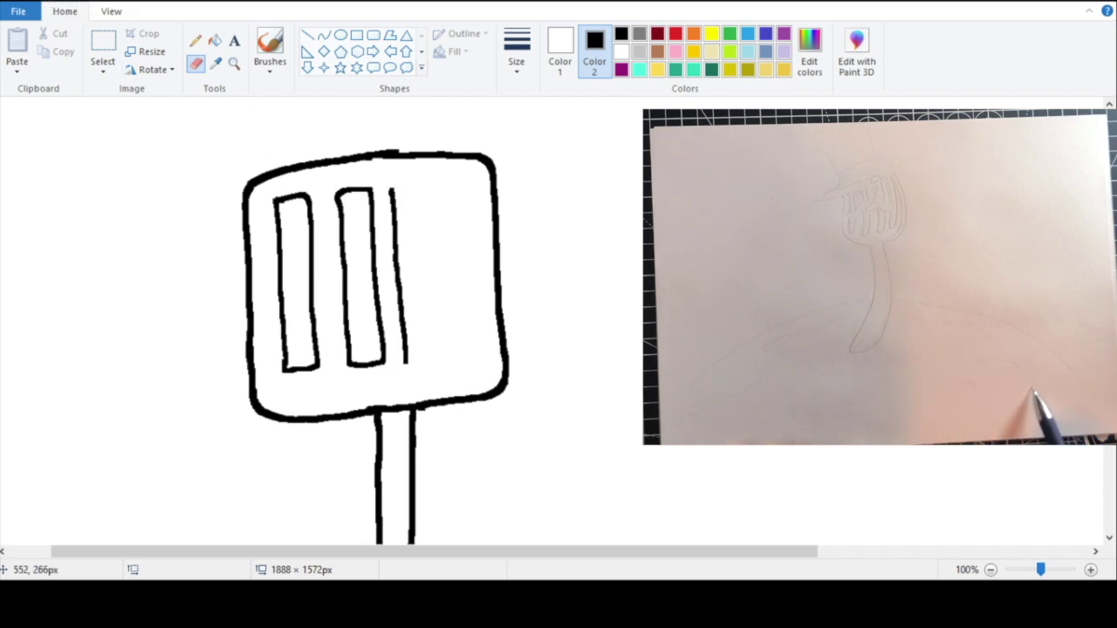
pyautogui.moveTo(425, 254); pyautogui.dragTo(436, 342)
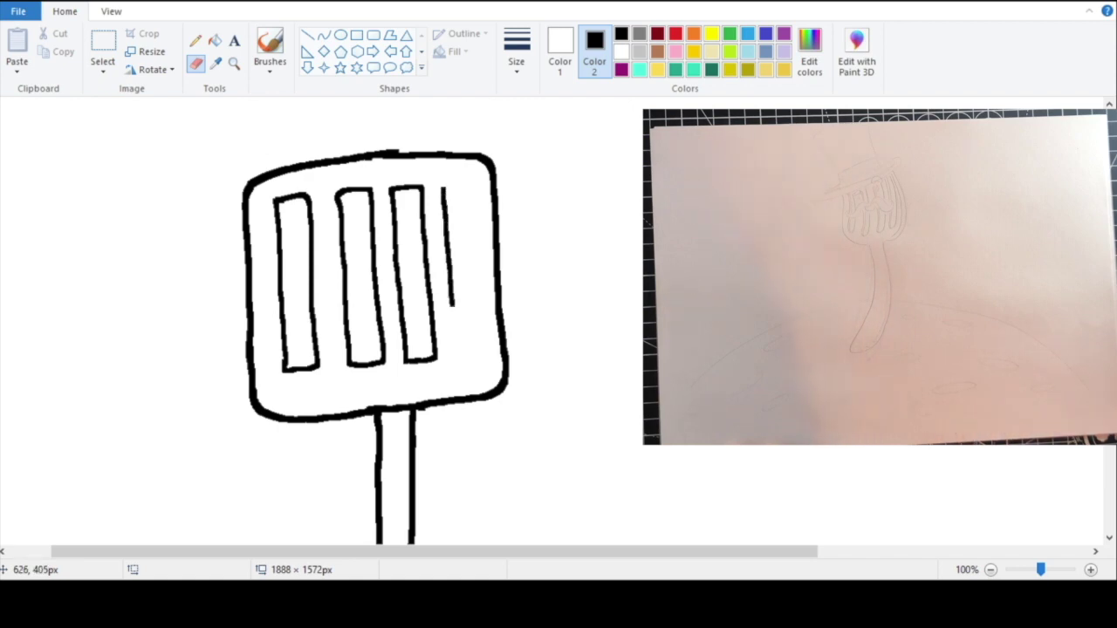
# Step: Draw a fourth, slimmer vertical slot along the inner right side of the square head
pyautogui.moveTo(442, 191)
pyautogui.mouseDown()
pyautogui.moveTo(452, 187)
pyautogui.moveTo(456, 359)
pyautogui.mouseUp()
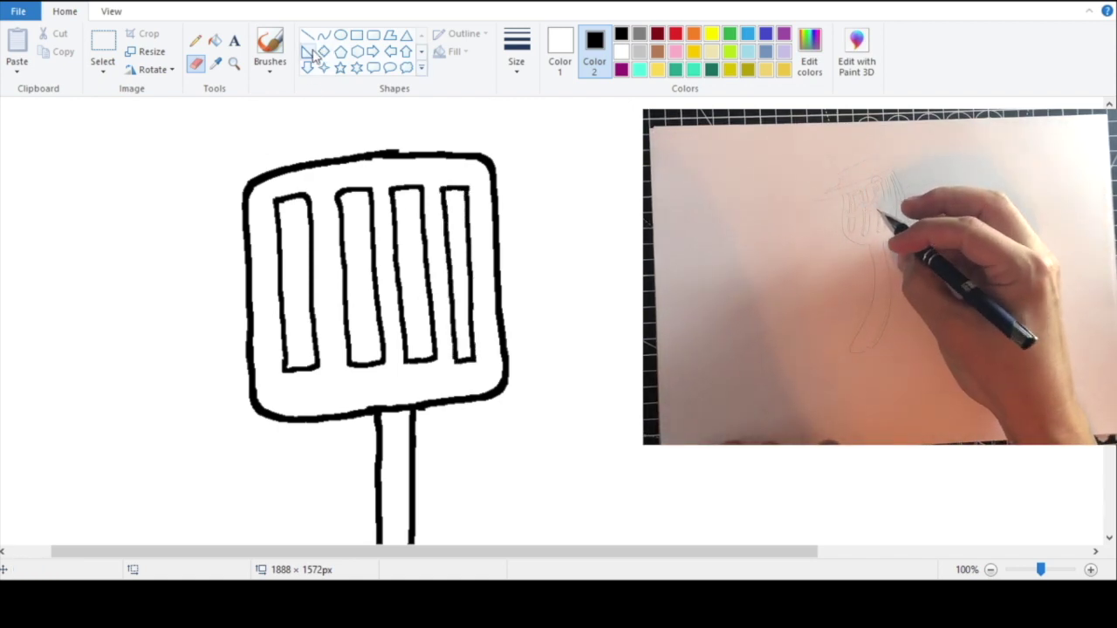
pyautogui.click(234, 63)
pyautogui.rightClick(301, 155)
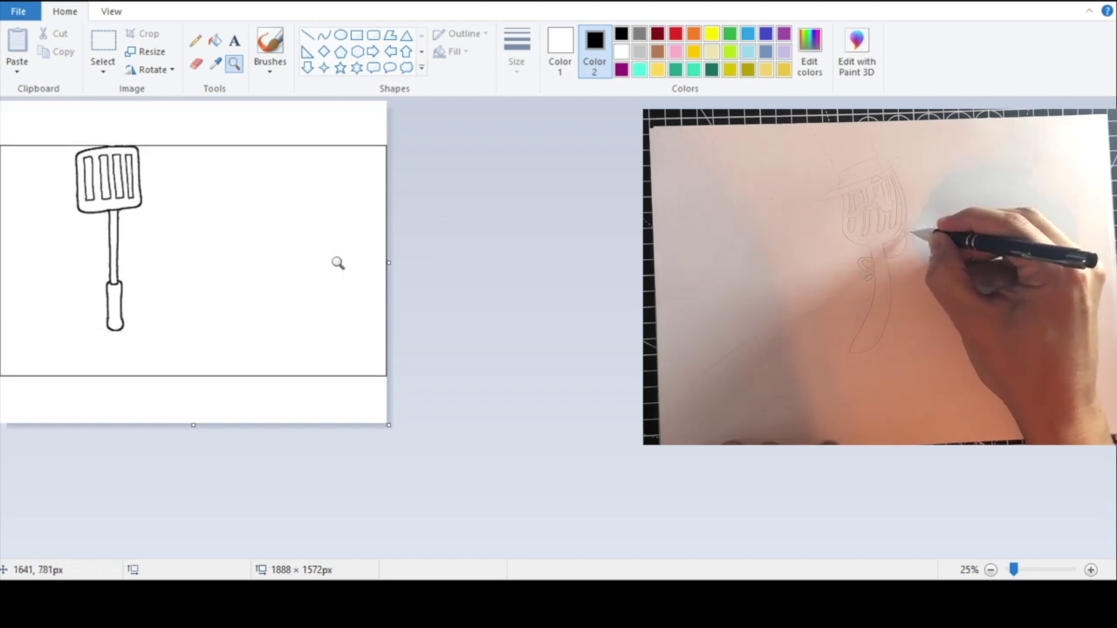
# Step: Try to draw a hat brim freehand in black along the upper edge of the square head, and undo the strokes
pyautogui.click(314, 307)
pyautogui.rightClick(316, 281)
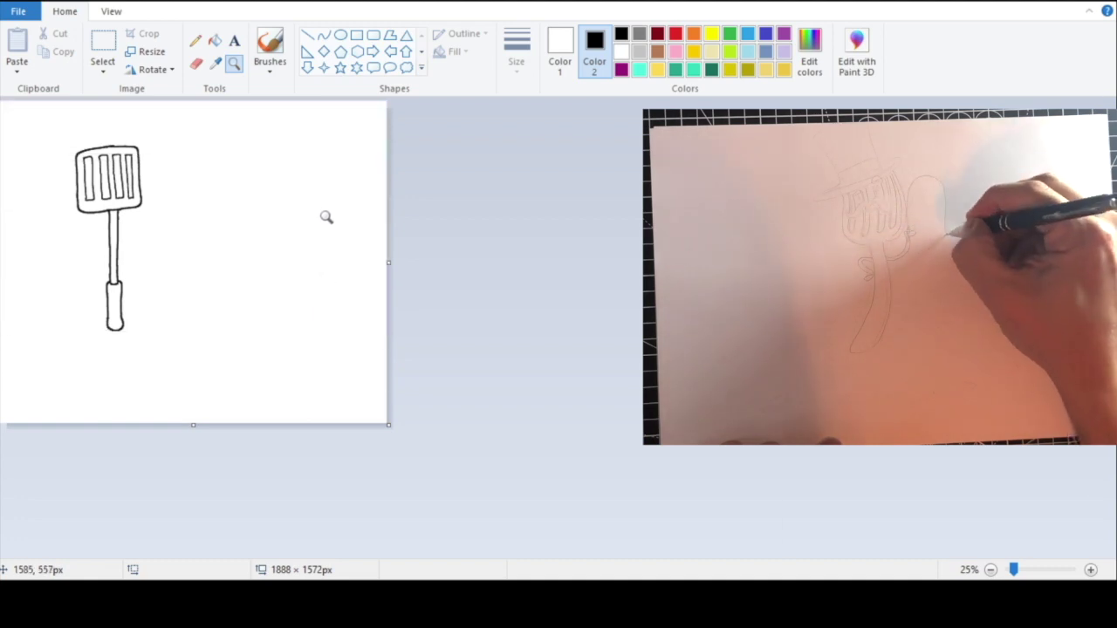
pyautogui.click(361, 247)
pyautogui.click(347, 195)
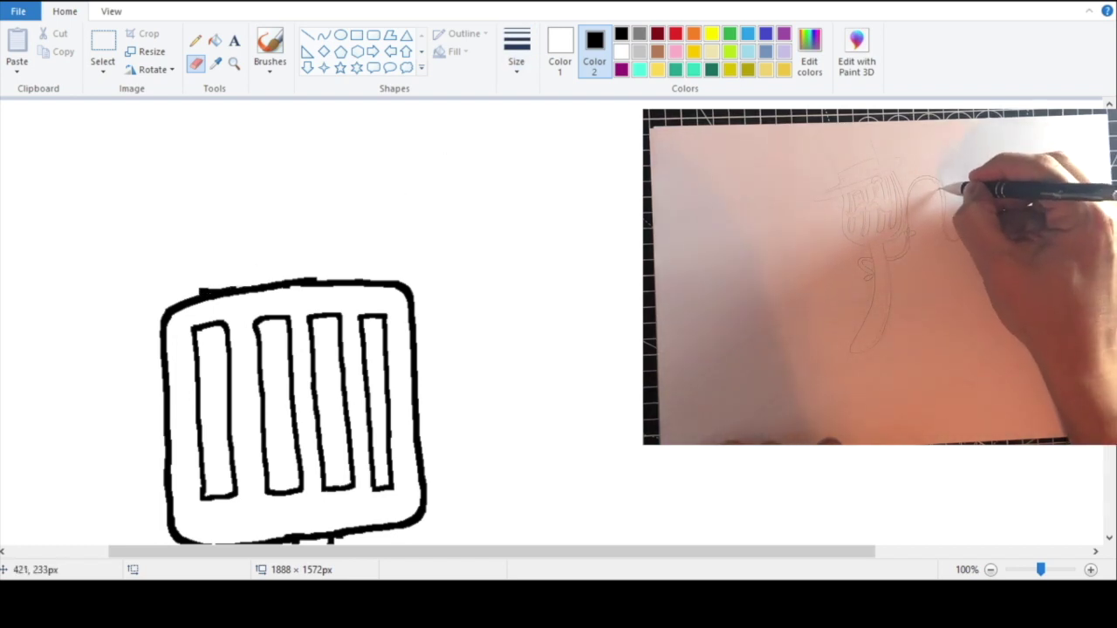
pyautogui.moveTo(272, 264)
pyautogui.mouseDown()
pyautogui.moveTo(362, 242)
pyautogui.moveTo(370, 262)
pyautogui.mouseUp()
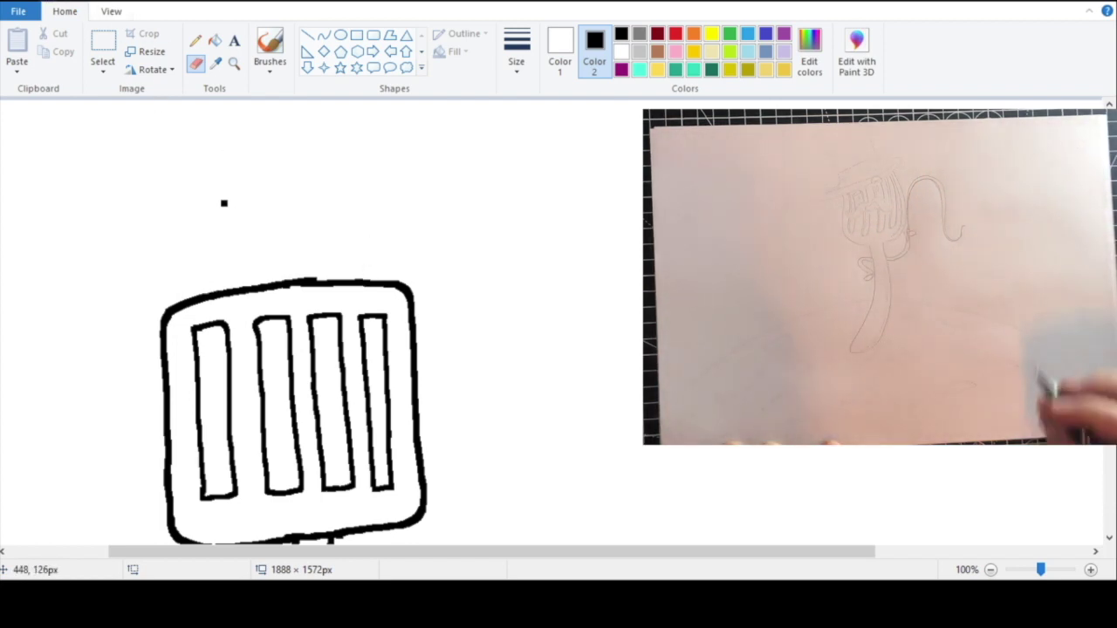
pyautogui.moveTo(172, 289)
pyautogui.mouseDown()
pyautogui.moveTo(179, 258)
pyautogui.moveTo(218, 270)
pyautogui.moveTo(325, 246)
pyautogui.mouseUp()
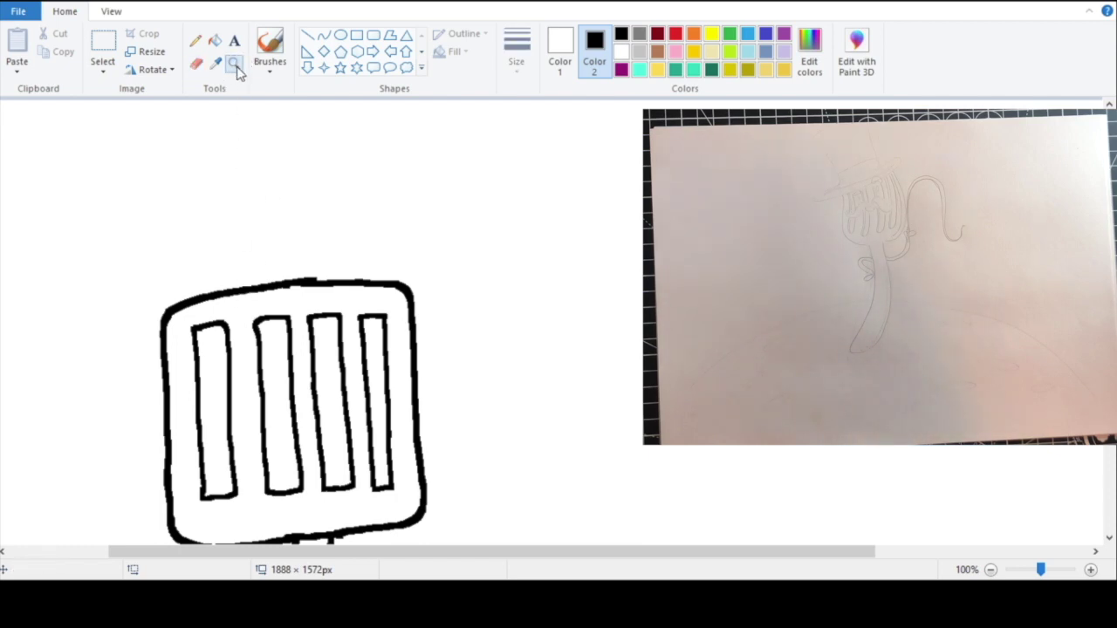
# Step: Draw a curved, closed hat brim with an upturned right end on the upper left edge of the square head
pyautogui.click(234, 65)
pyautogui.rightClick(249, 219)
pyautogui.rightClick(247, 220)
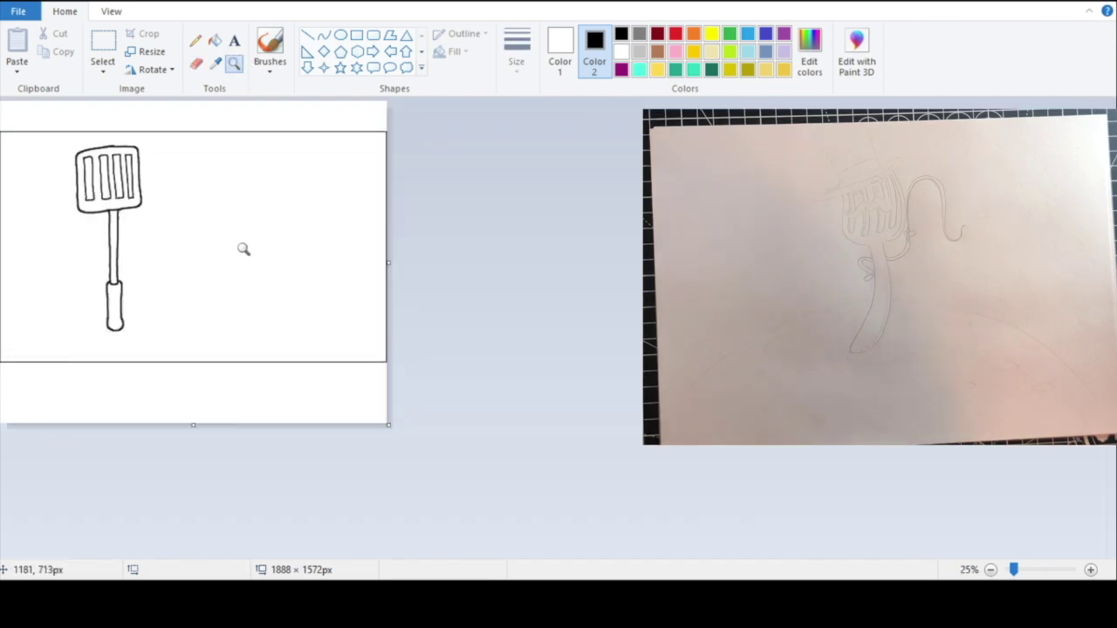
pyautogui.click(243, 249)
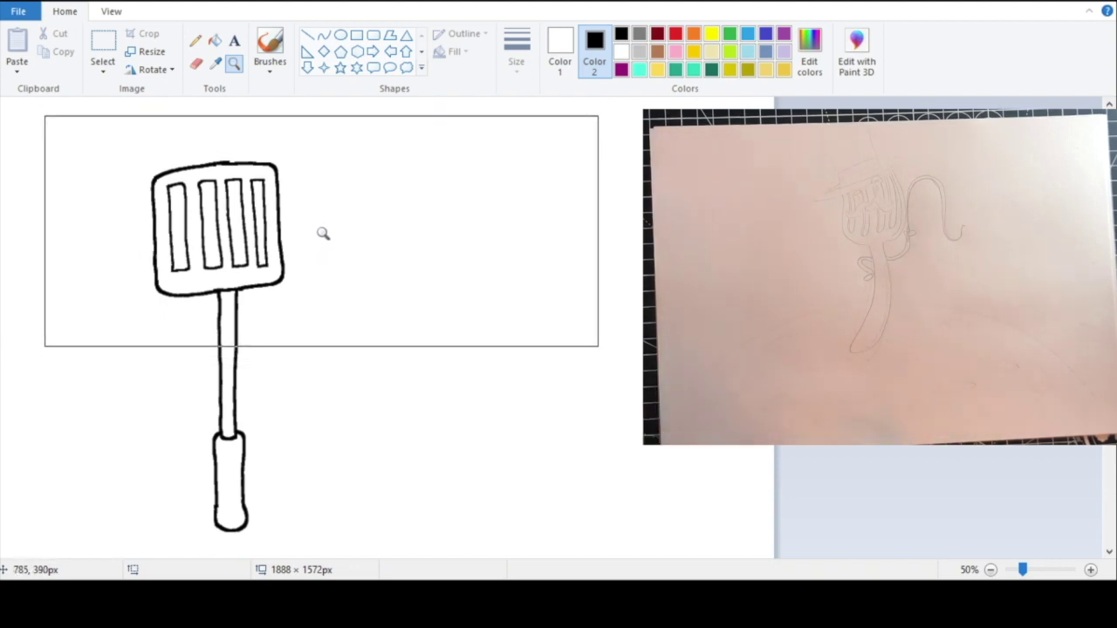
pyautogui.rightClick(299, 250)
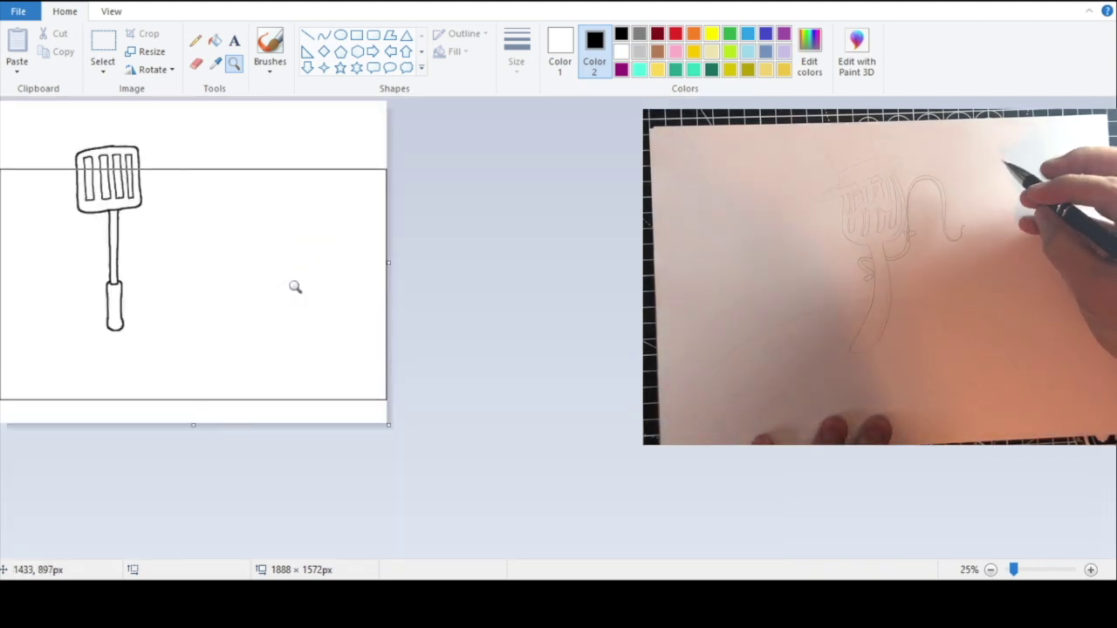
pyautogui.click(297, 222)
pyautogui.click(335, 201)
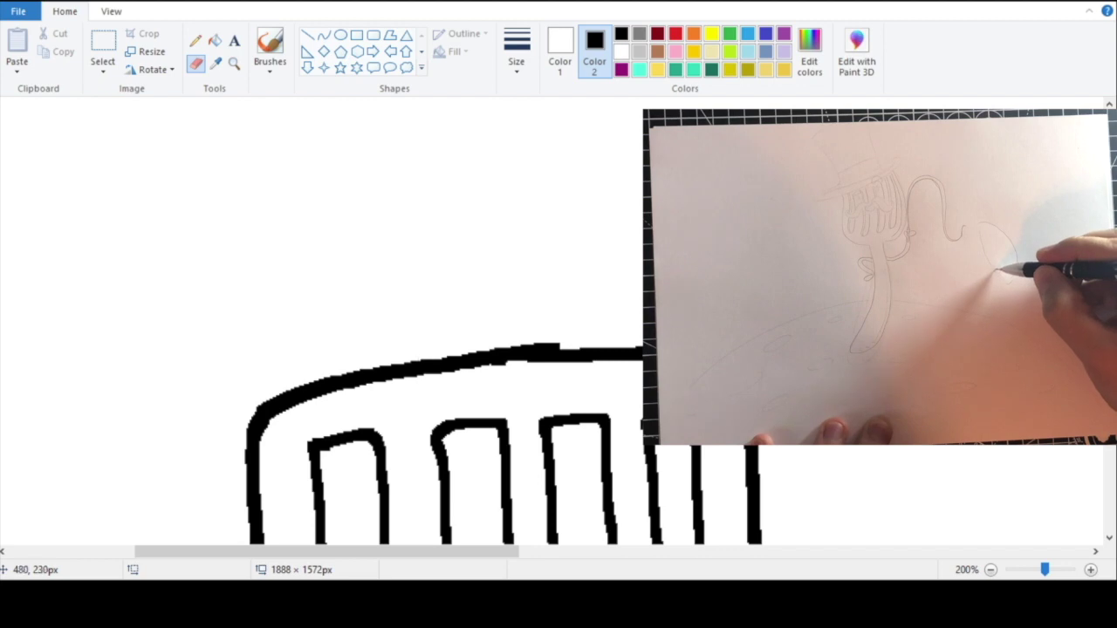
pyautogui.moveTo(429, 360)
pyautogui.mouseDown()
pyautogui.moveTo(275, 347)
pyautogui.moveTo(273, 314)
pyautogui.moveTo(461, 314)
pyautogui.moveTo(559, 281)
pyautogui.mouseUp()
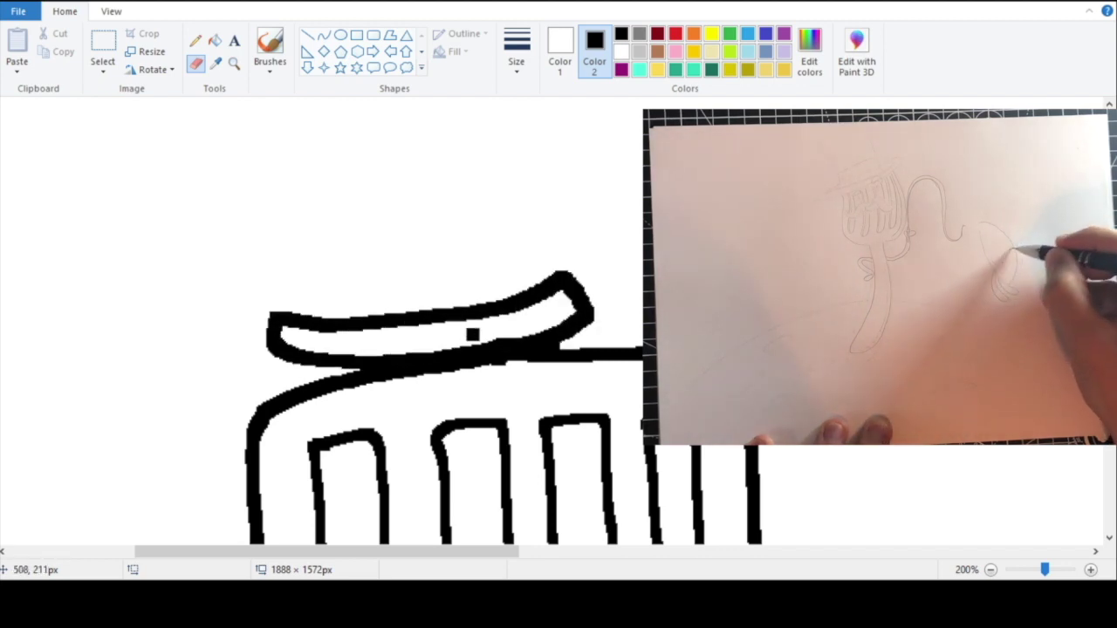
# Step: Draw the tall crown of a top hat rising from the brim, undoing and redrawing its outline
pyautogui.moveTo(347, 314)
pyautogui.mouseDown()
pyautogui.moveTo(341, 187)
pyautogui.moveTo(439, 101)
pyautogui.mouseUp()
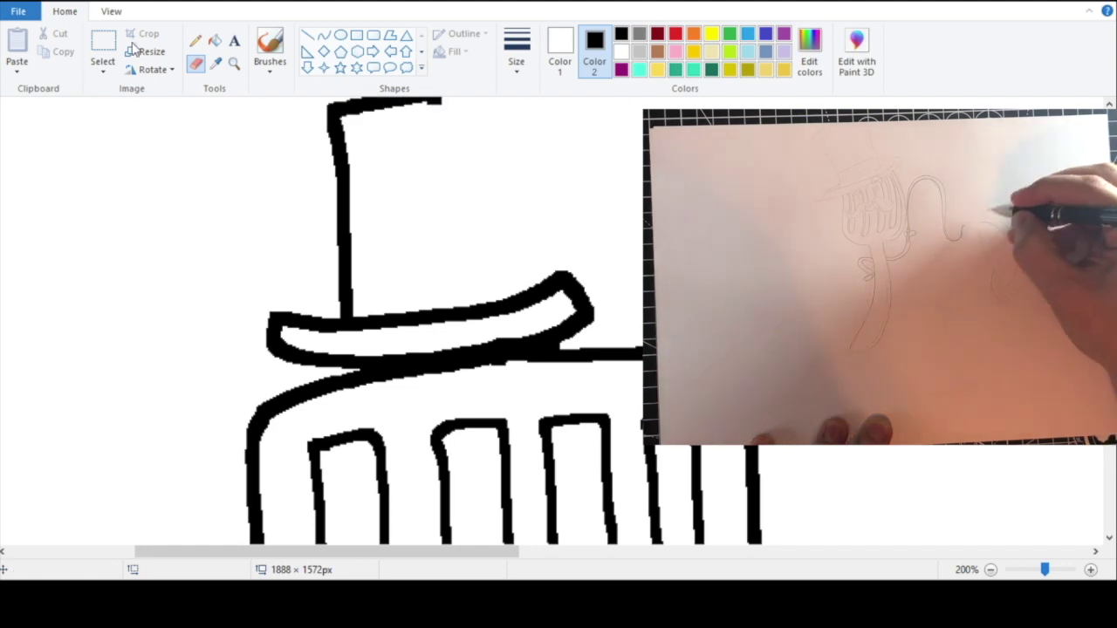
pyautogui.hotkey('ctrl', 'z')
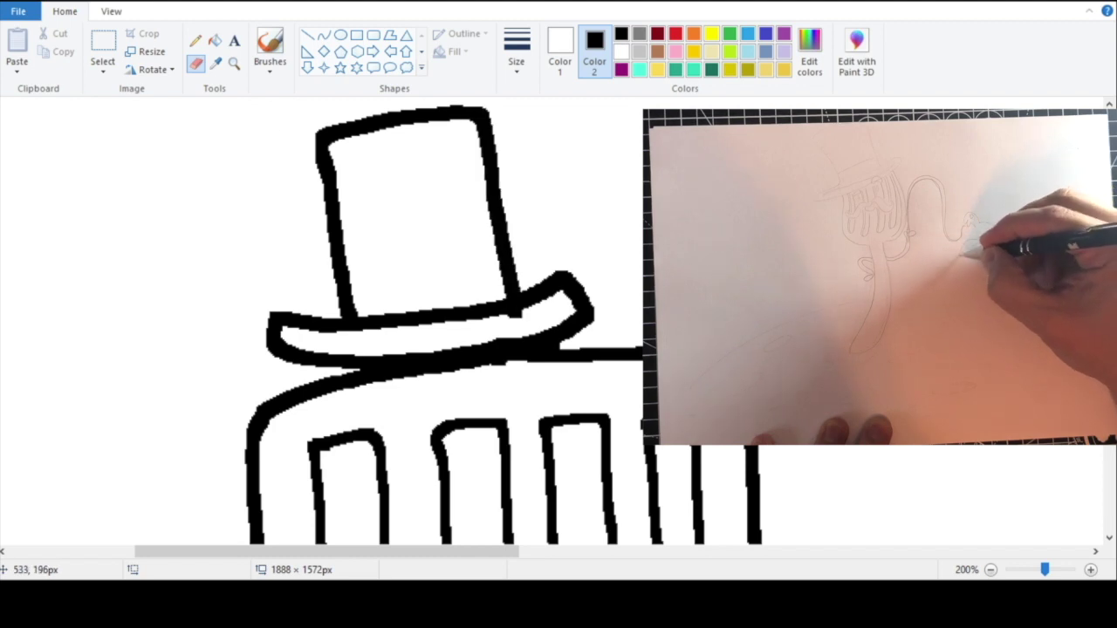
pyautogui.hotkey('ctrl', 'z')
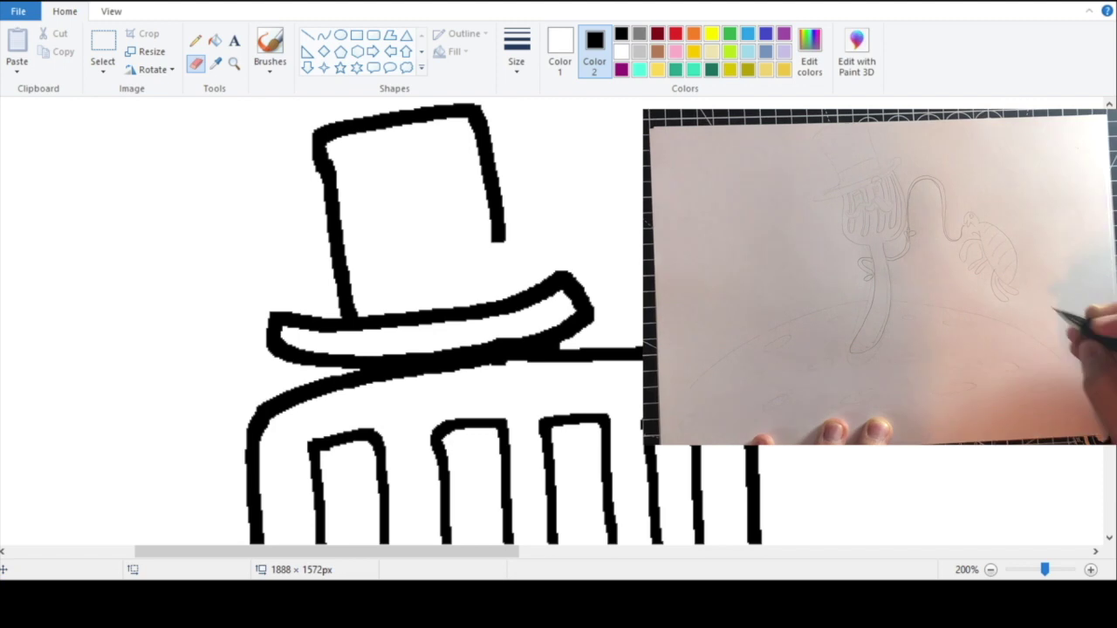
pyautogui.hotkey('ctrl', 'z')
pyautogui.moveTo(316, 146)
pyautogui.mouseDown()
pyautogui.moveTo(344, 108)
pyautogui.moveTo(471, 89)
pyautogui.moveTo(514, 299)
pyautogui.mouseUp()
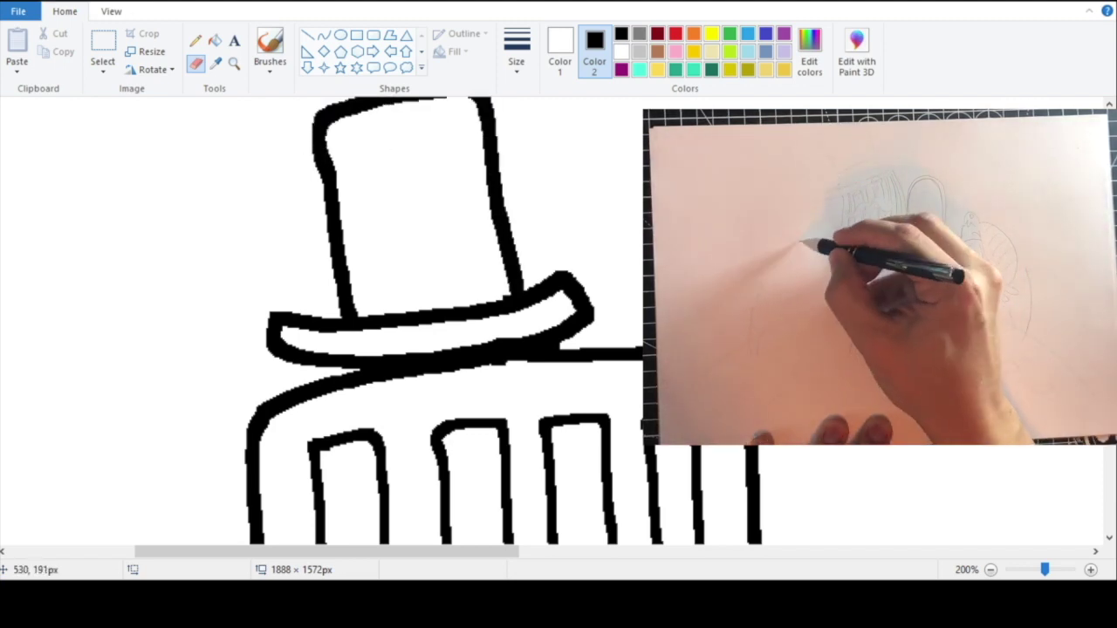
# Step: Enlarge the canvas to 2472 × 2152 px, filling the added area with white
pyautogui.click(234, 63)
pyautogui.rightClick(266, 109)
pyautogui.rightClick(288, 147)
pyautogui.rightClick(308, 239)
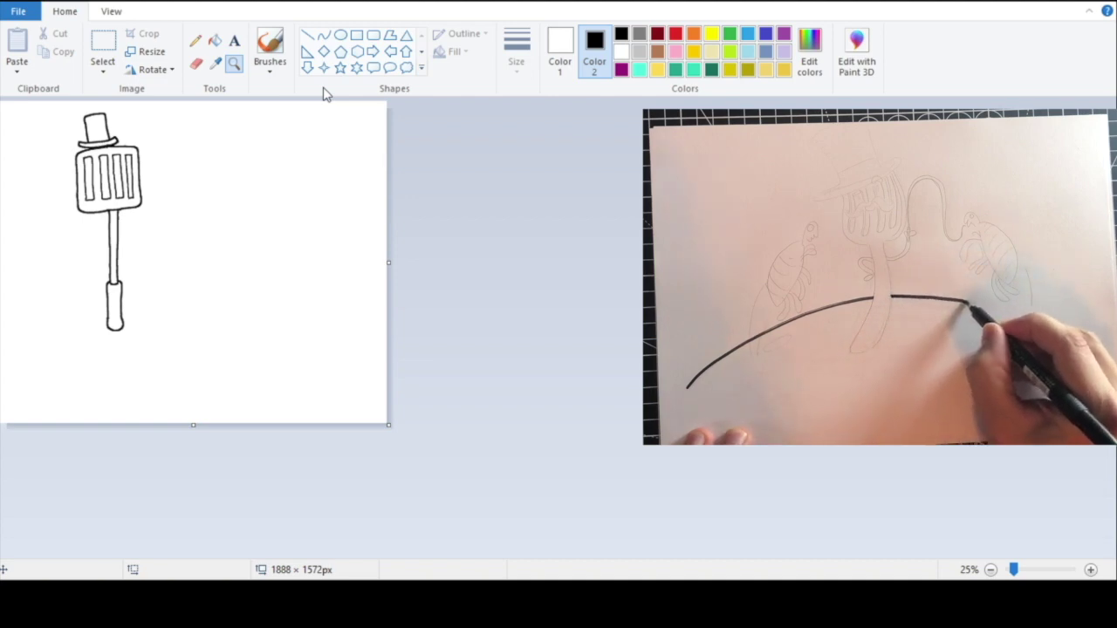
pyautogui.click(236, 363)
pyautogui.rightClick(304, 399)
pyautogui.click(267, 352)
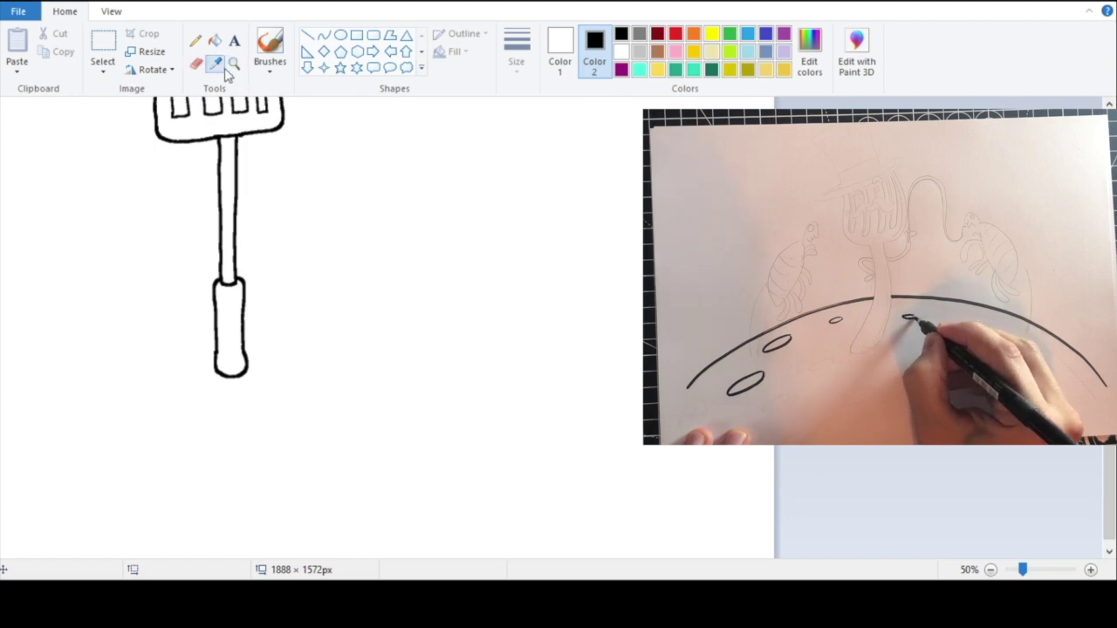
pyautogui.click(196, 63)
pyautogui.rightClick(232, 142)
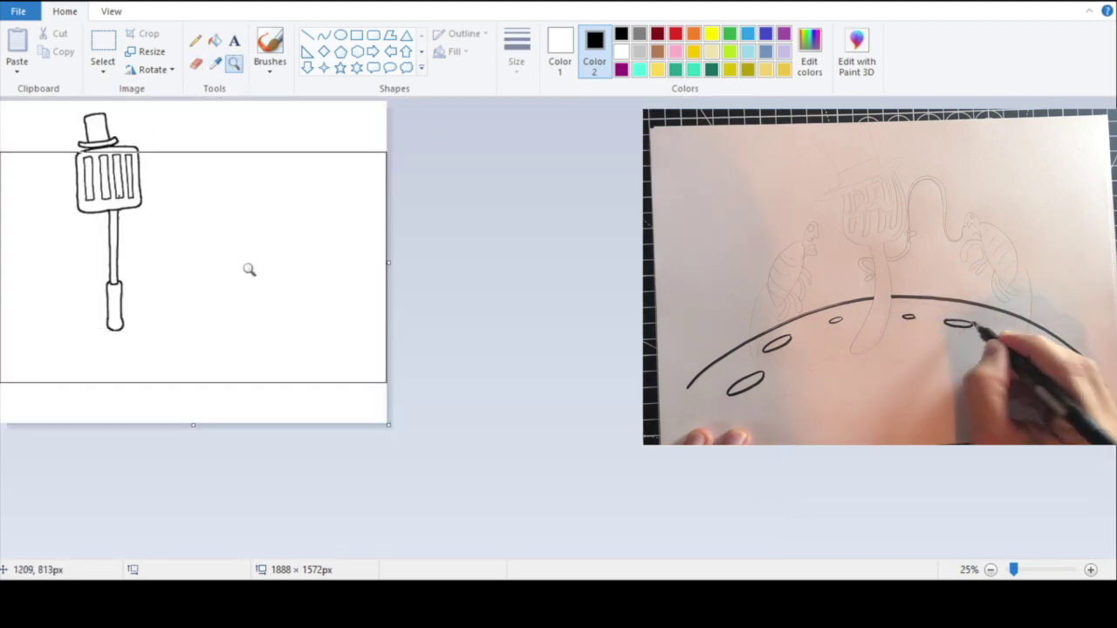
pyautogui.click(289, 325)
pyautogui.rightClick(277, 375)
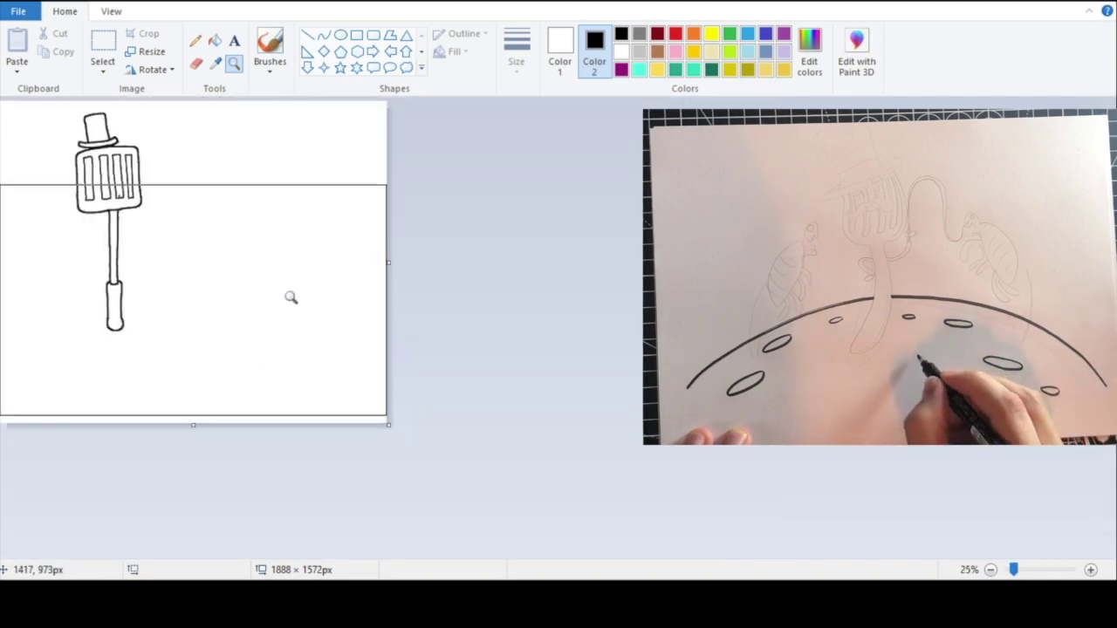
pyautogui.moveTo(390, 425); pyautogui.dragTo(509, 543)
# Step: Draw a bow's small round knot and two flared tails in black just below the rounded end of the handle
pyautogui.click(234, 63)
pyautogui.rightClick(281, 212)
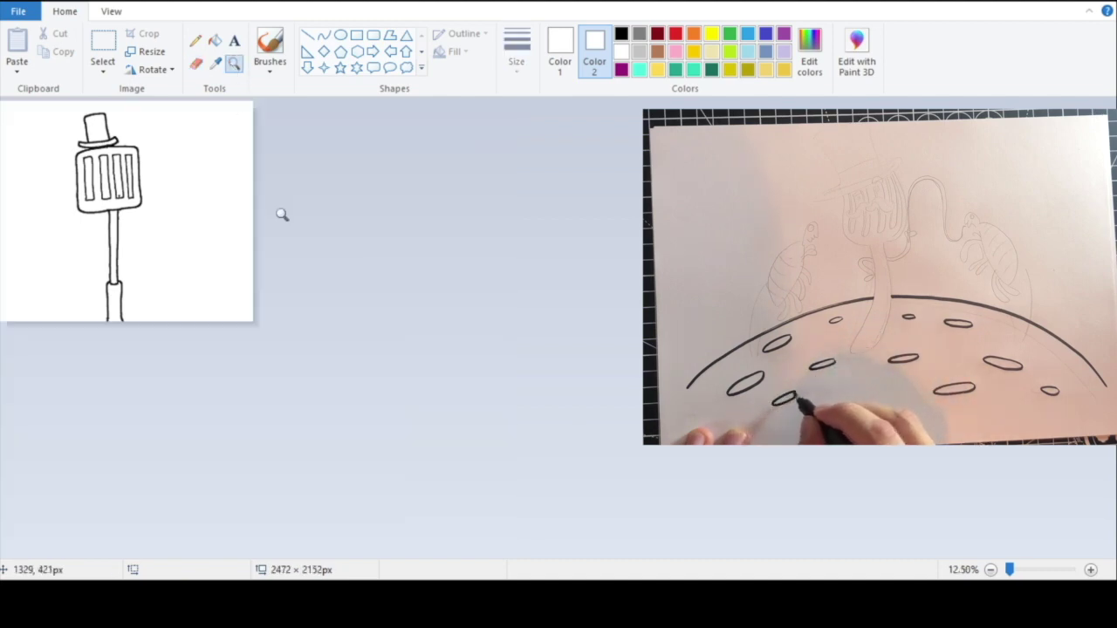
pyautogui.click(212, 267)
pyautogui.click(271, 367)
pyautogui.click(314, 311)
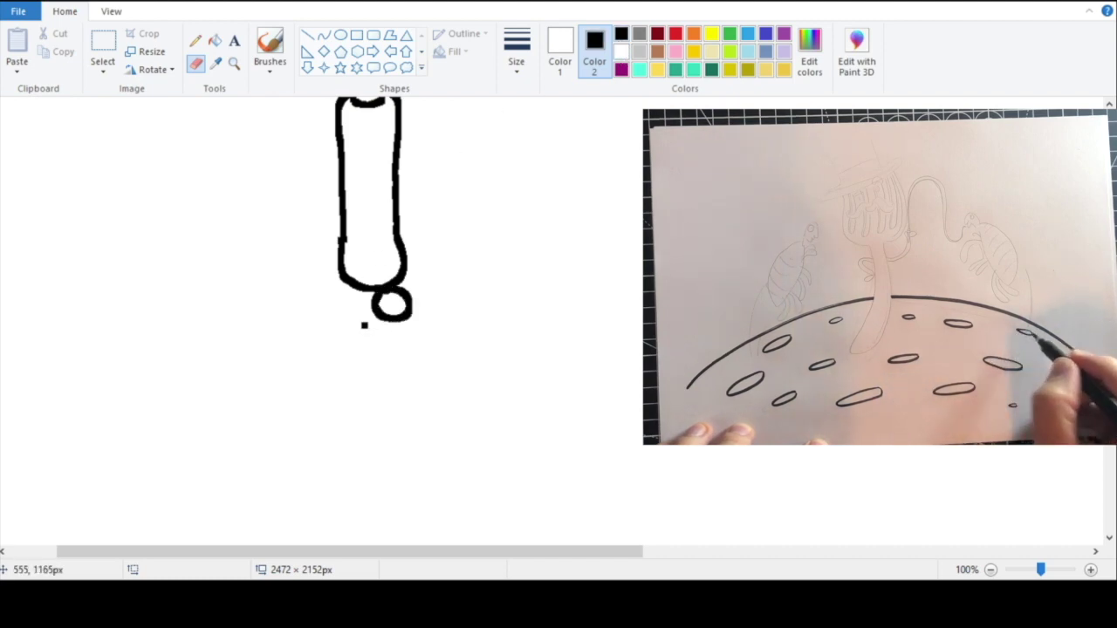
pyautogui.moveTo(375, 301)
pyautogui.mouseDown()
pyautogui.moveTo(303, 396)
pyautogui.moveTo(384, 379)
pyautogui.mouseUp()
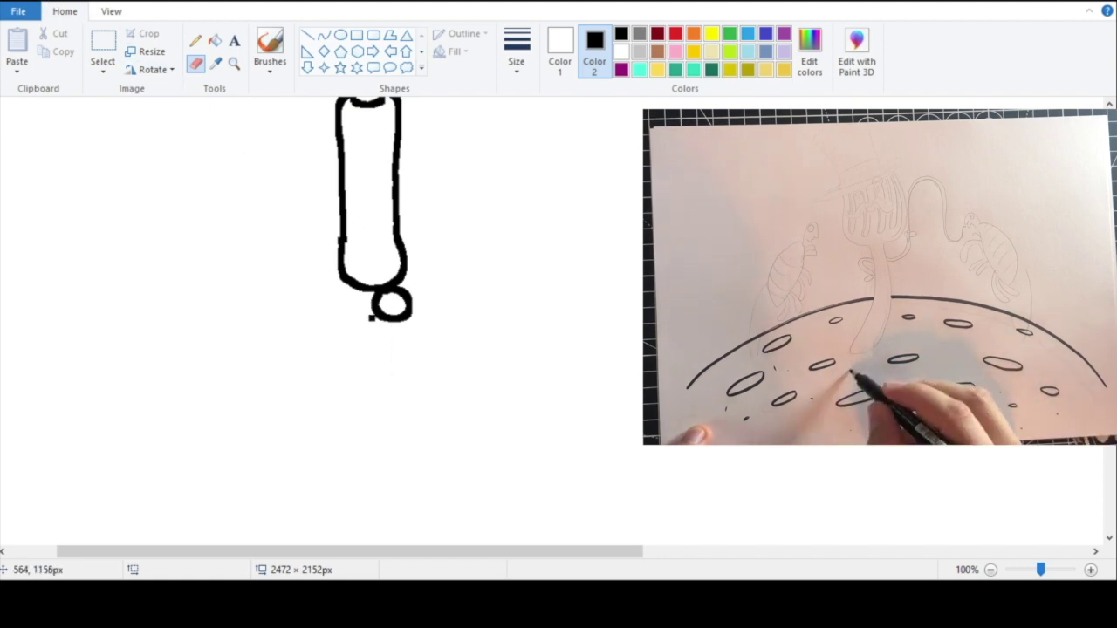
pyautogui.moveTo(373, 309)
pyautogui.mouseDown()
pyautogui.moveTo(336, 362)
pyautogui.moveTo(343, 399)
pyautogui.mouseUp()
pyautogui.moveTo(391, 352)
pyautogui.mouseDown()
pyautogui.moveTo(412, 317)
pyautogui.moveTo(473, 387)
pyautogui.moveTo(425, 401)
pyautogui.moveTo(390, 340)
pyautogui.mouseUp()
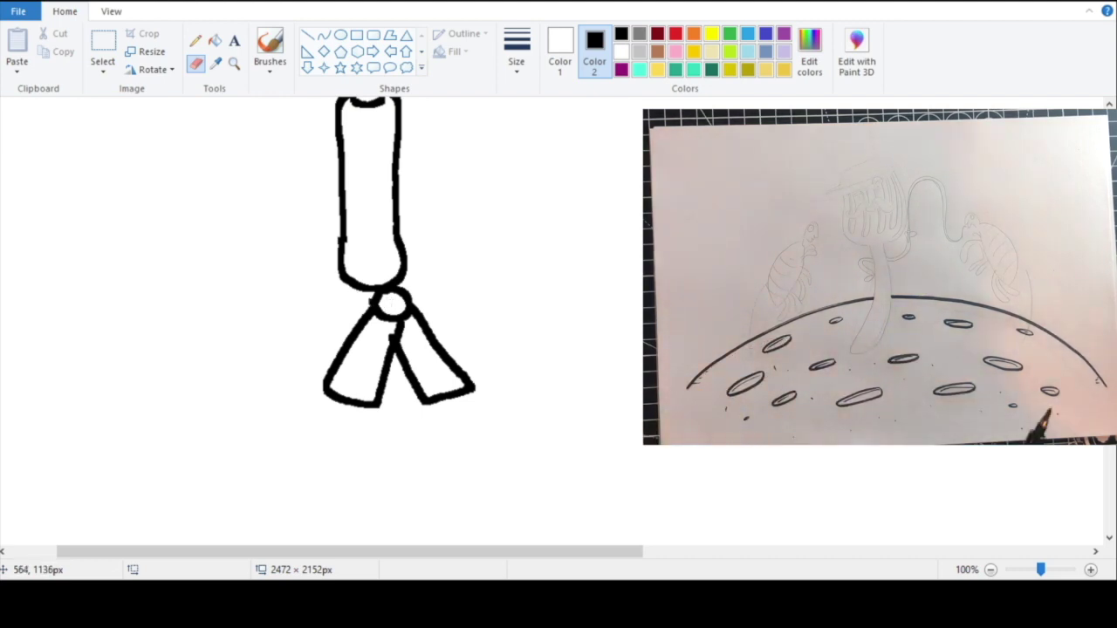
# Step: Draw the bow's left and right loops around the end of the handle, undoing the first stroke of the left loop
pyautogui.moveTo(350, 325)
pyautogui.mouseDown()
pyautogui.moveTo(356, 293)
pyautogui.moveTo(411, 286)
pyautogui.moveTo(445, 312)
pyautogui.mouseUp()
pyautogui.hotkey('ctrl', 'z')
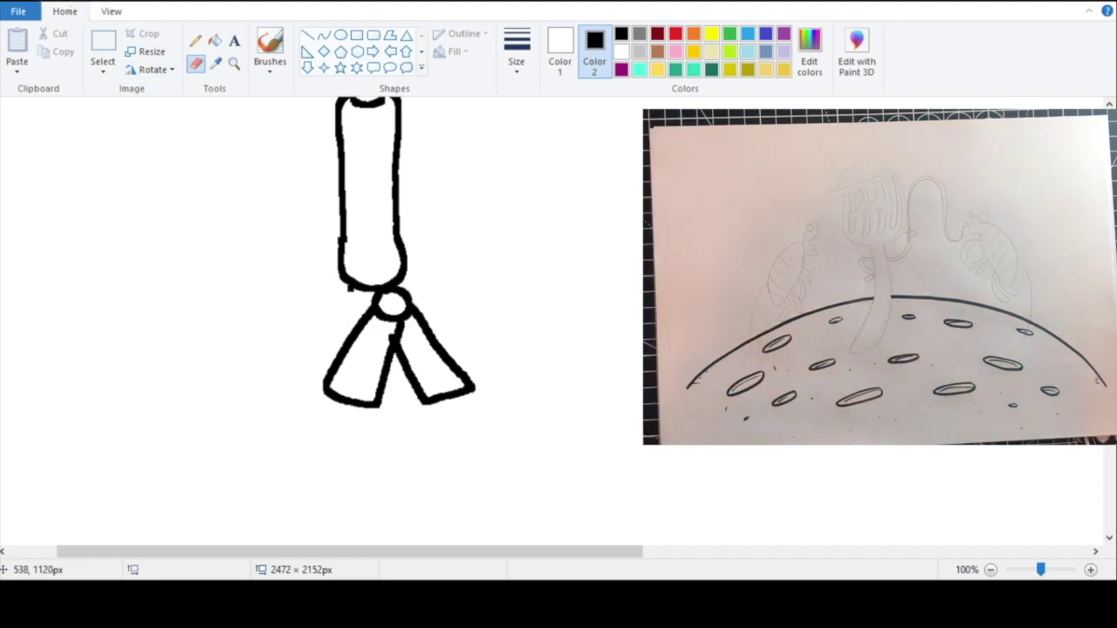
pyautogui.moveTo(338, 256)
pyautogui.mouseDown()
pyautogui.moveTo(309, 274)
pyautogui.moveTo(321, 299)
pyautogui.moveTo(350, 326)
pyautogui.moveTo(376, 307)
pyautogui.mouseUp()
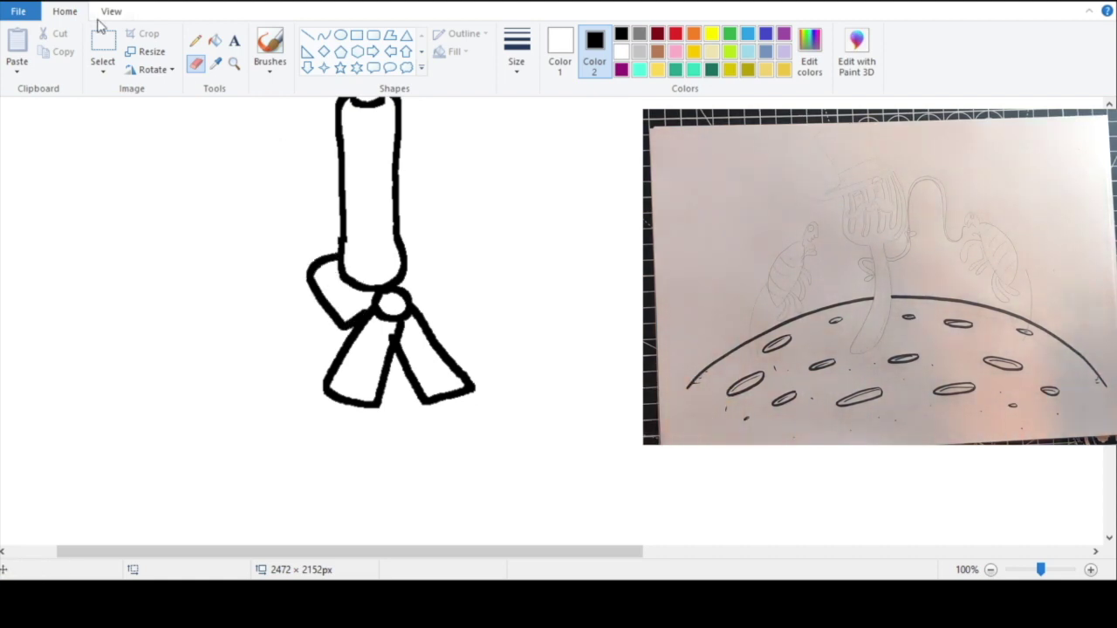
pyautogui.moveTo(408, 252)
pyautogui.mouseDown()
pyautogui.moveTo(436, 280)
pyautogui.moveTo(446, 314)
pyautogui.moveTo(412, 310)
pyautogui.mouseUp()
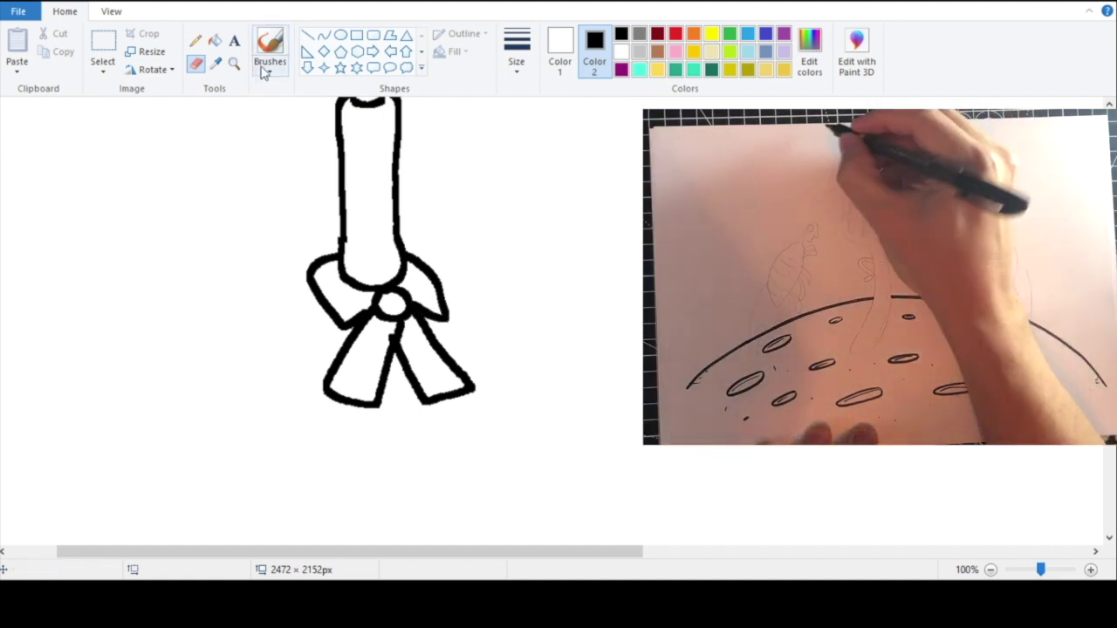
# Step: Examine the bow at the end of the handle in relation to the rest of the spatula
pyautogui.click(234, 64)
pyautogui.rightClick(316, 212)
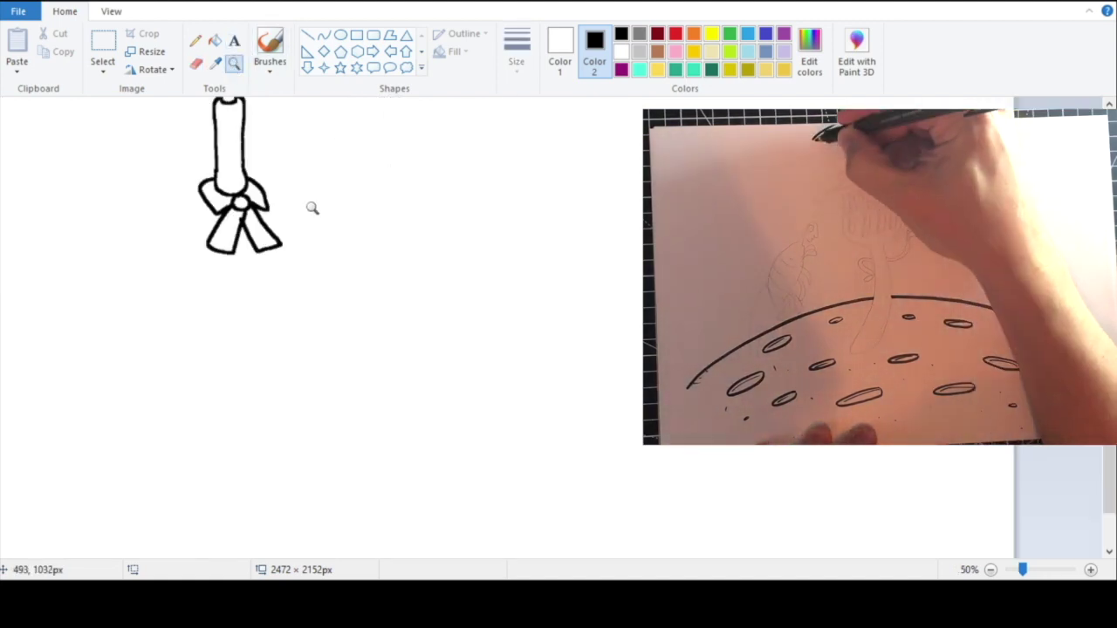
pyautogui.rightClick(317, 212)
pyautogui.rightClick(254, 212)
pyautogui.click(200, 305)
pyautogui.click(200, 305)
pyautogui.click(262, 349)
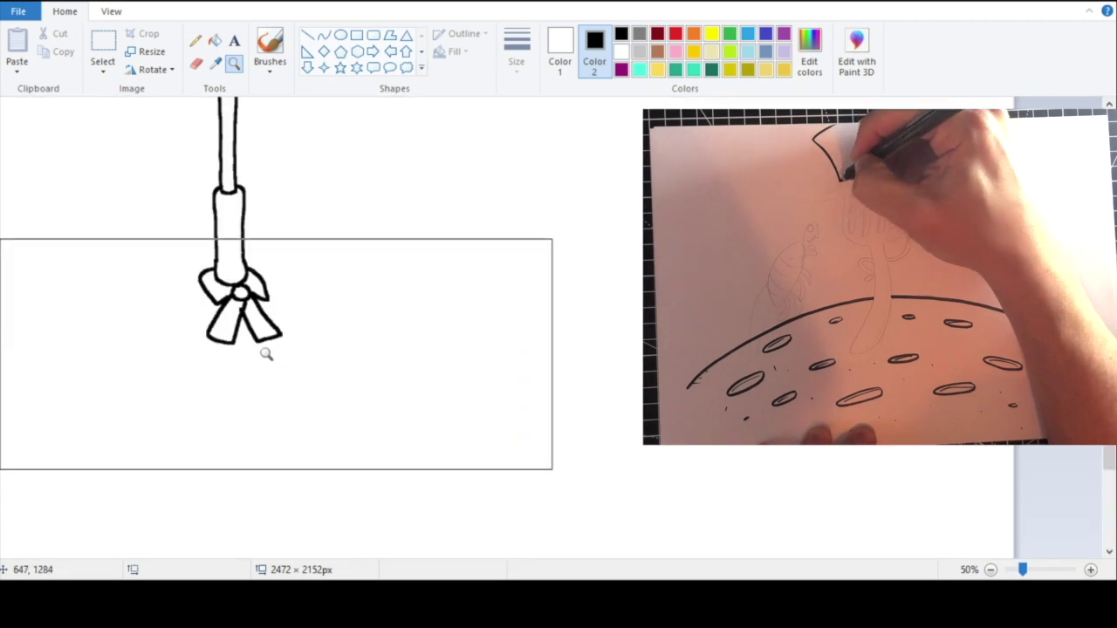
pyautogui.click(271, 375)
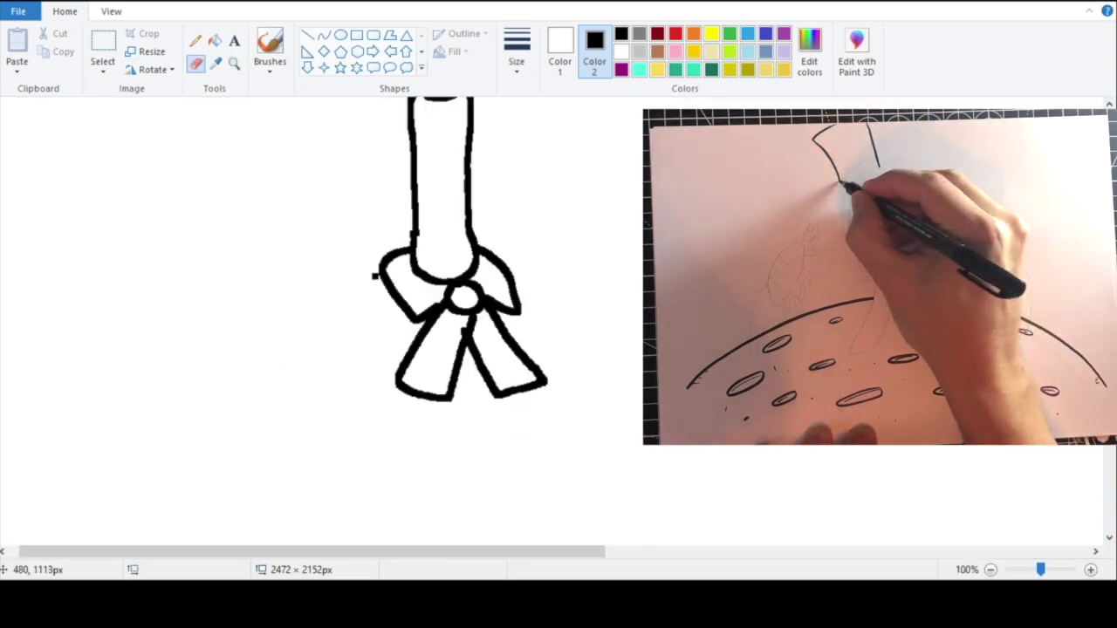
# Step: Try to draw long curved lines sweeping down and to the left from the bow's left loop, and undo them
pyautogui.click(233, 62)
pyautogui.rightClick(275, 157)
pyautogui.rightClick(286, 170)
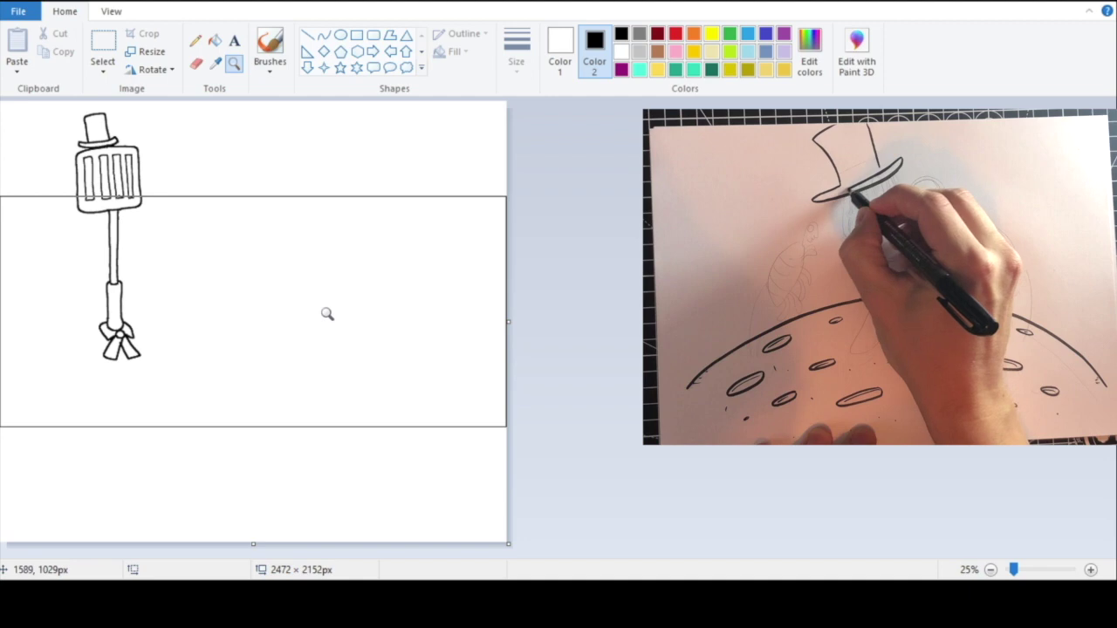
pyautogui.click(292, 369)
pyautogui.rightClick(257, 310)
pyautogui.click(241, 390)
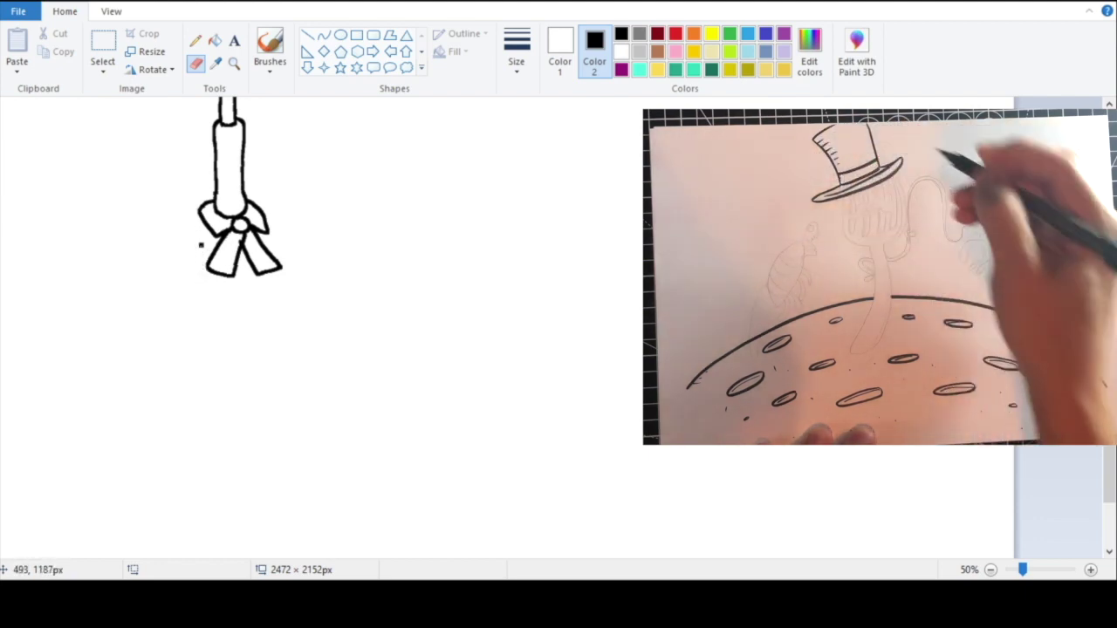
pyautogui.moveTo(199, 211)
pyautogui.mouseDown()
pyautogui.moveTo(174, 219)
pyautogui.moveTo(104, 287)
pyautogui.moveTo(90, 330)
pyautogui.mouseUp()
pyautogui.click(234, 63)
pyautogui.rightClick(249, 258)
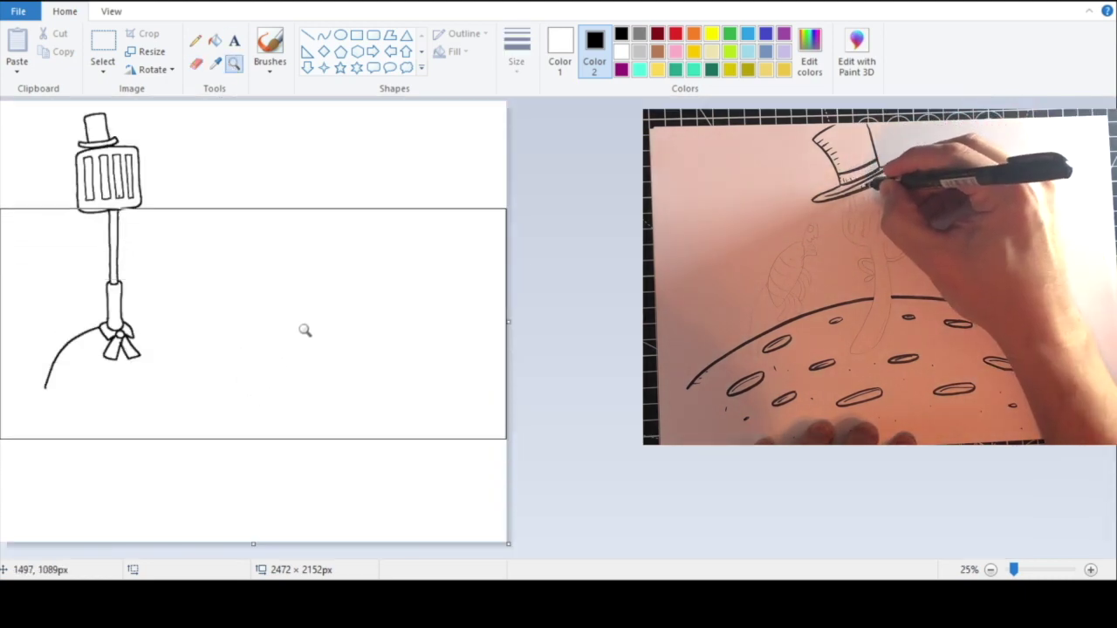
pyautogui.click(268, 381)
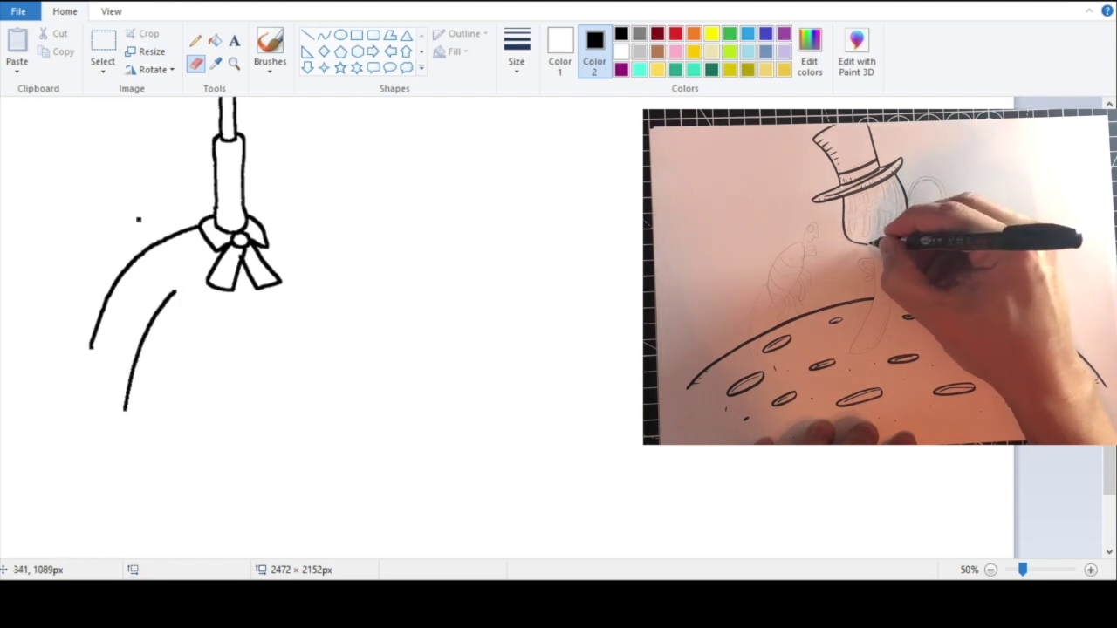
pyautogui.hotkey('ctrl', 'z')
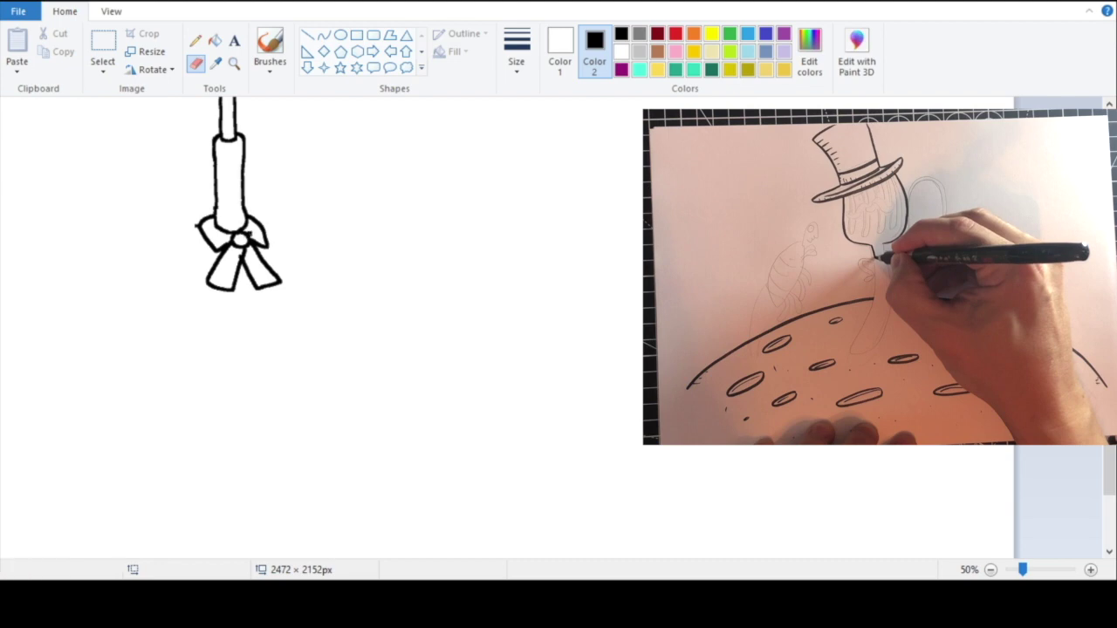
# Step: Draw a pointed, folded collar flap in black extending left from the end of the handle, above the bow's left loop
pyautogui.click(233, 66)
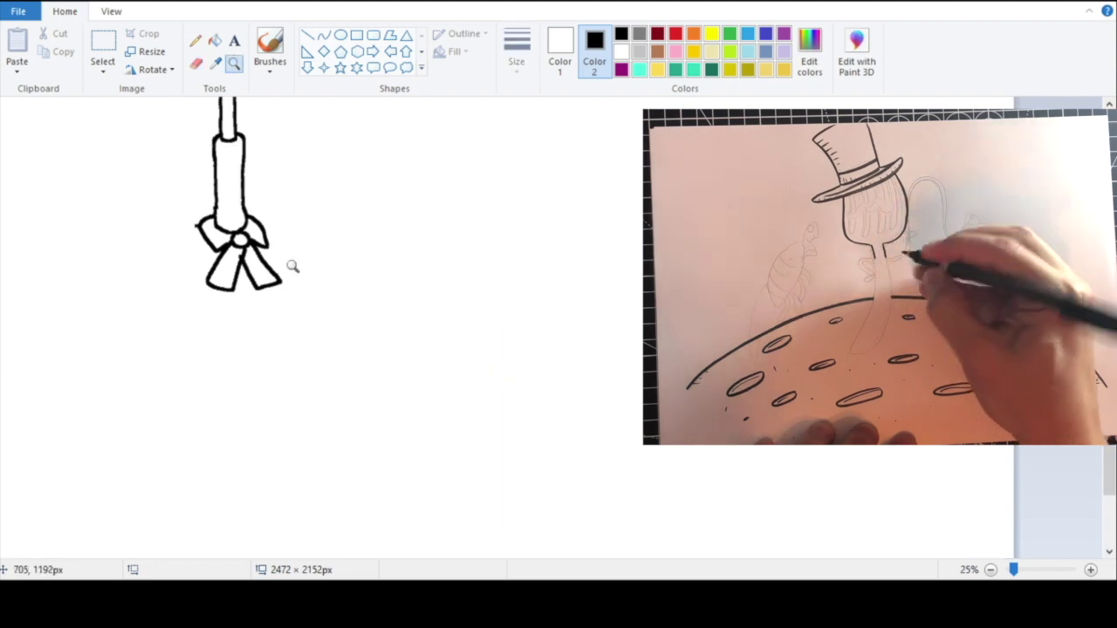
pyautogui.rightClick(289, 263)
pyautogui.click(357, 340)
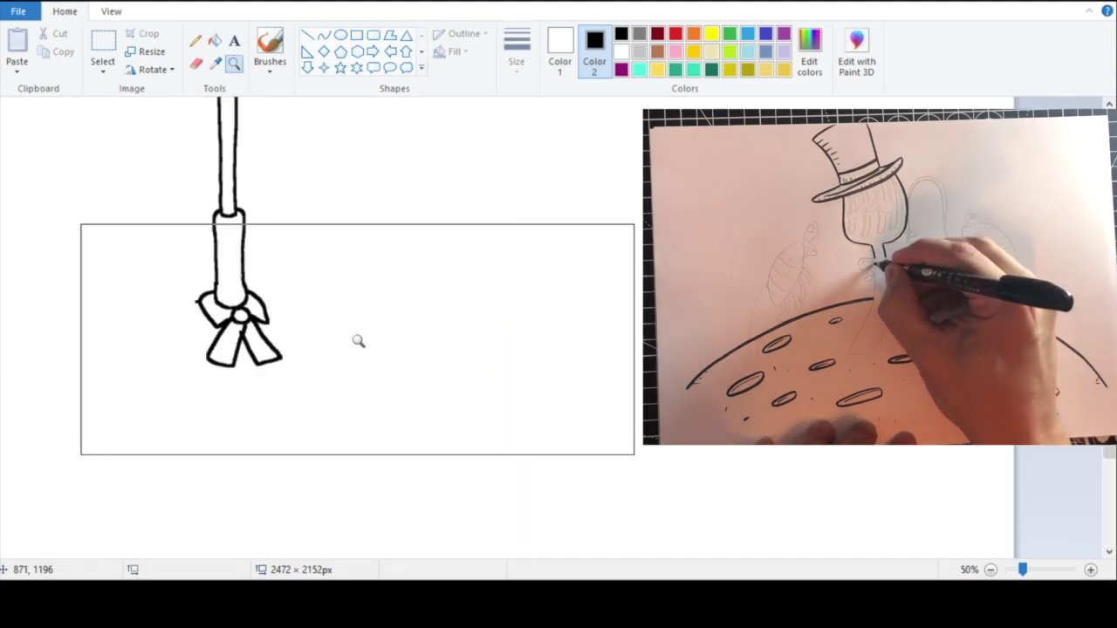
pyautogui.click(195, 63)
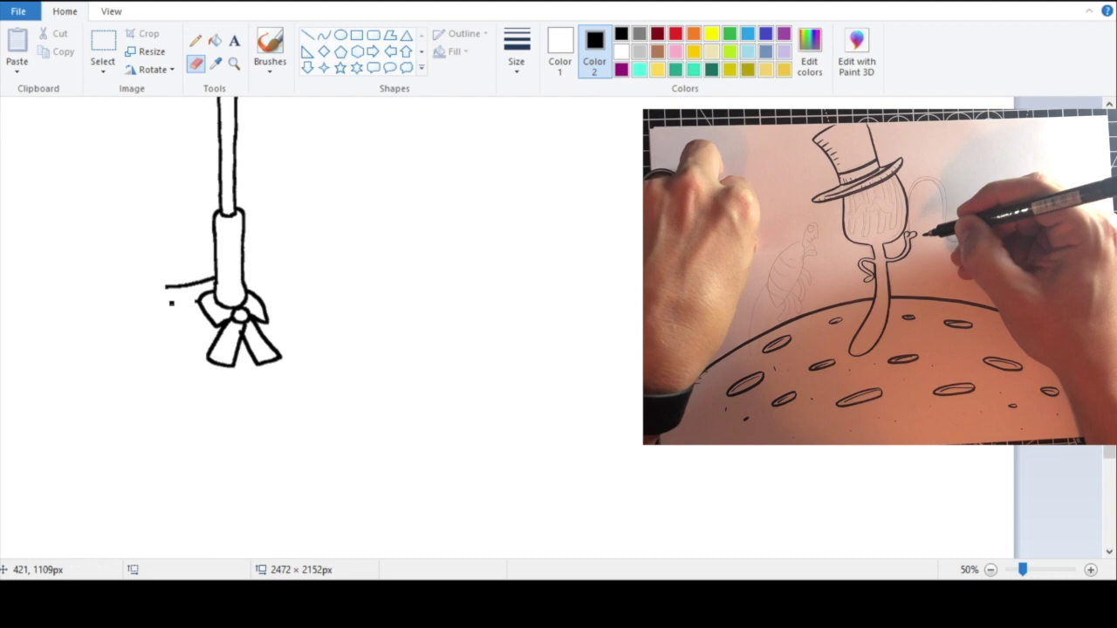
pyautogui.moveTo(186, 302)
pyautogui.mouseDown()
pyautogui.moveTo(143, 313)
pyautogui.moveTo(192, 327)
pyautogui.moveTo(179, 297)
pyautogui.mouseUp()
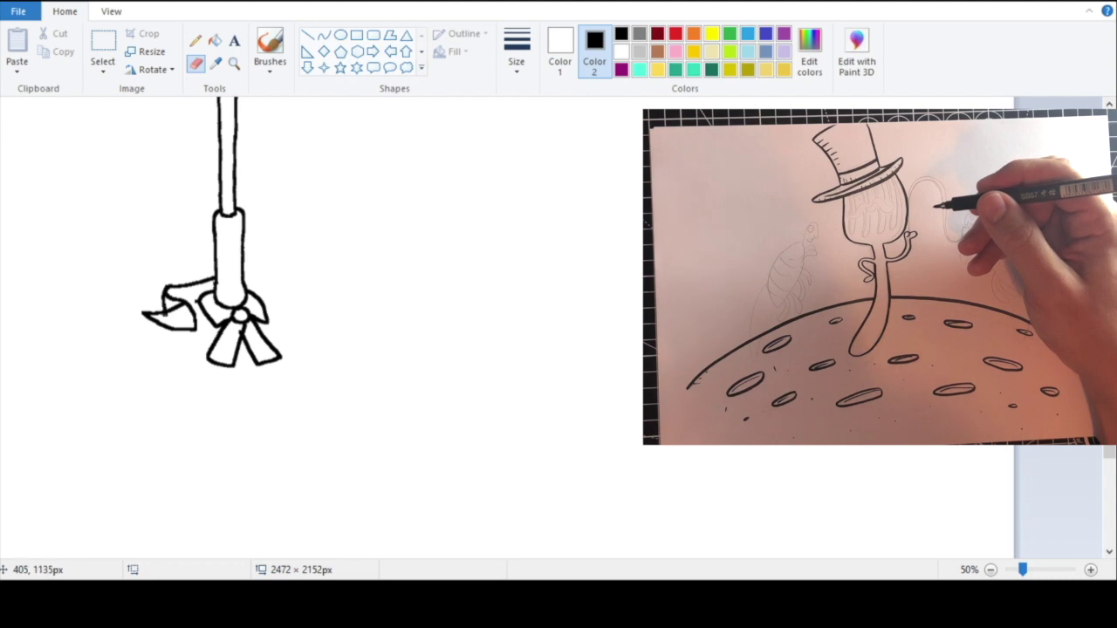
# Step: Draw the right collar flap as a wavy line from the handle to a sharp point, curving back down beside the bow
pyautogui.moveTo(248, 277); pyautogui.dragTo(274, 287)
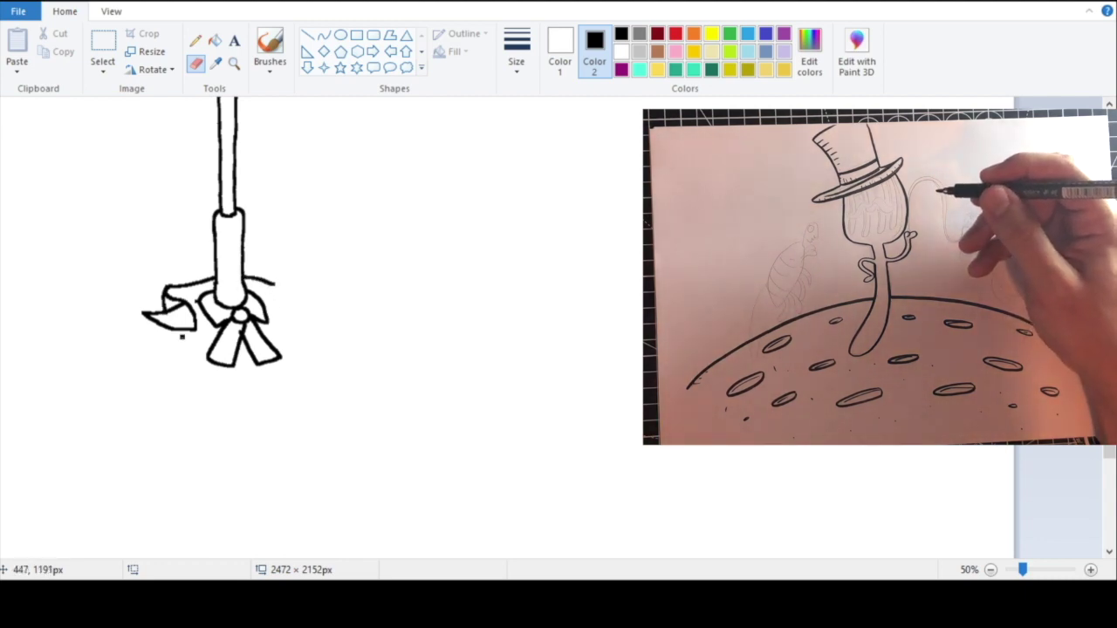
pyautogui.click(233, 63)
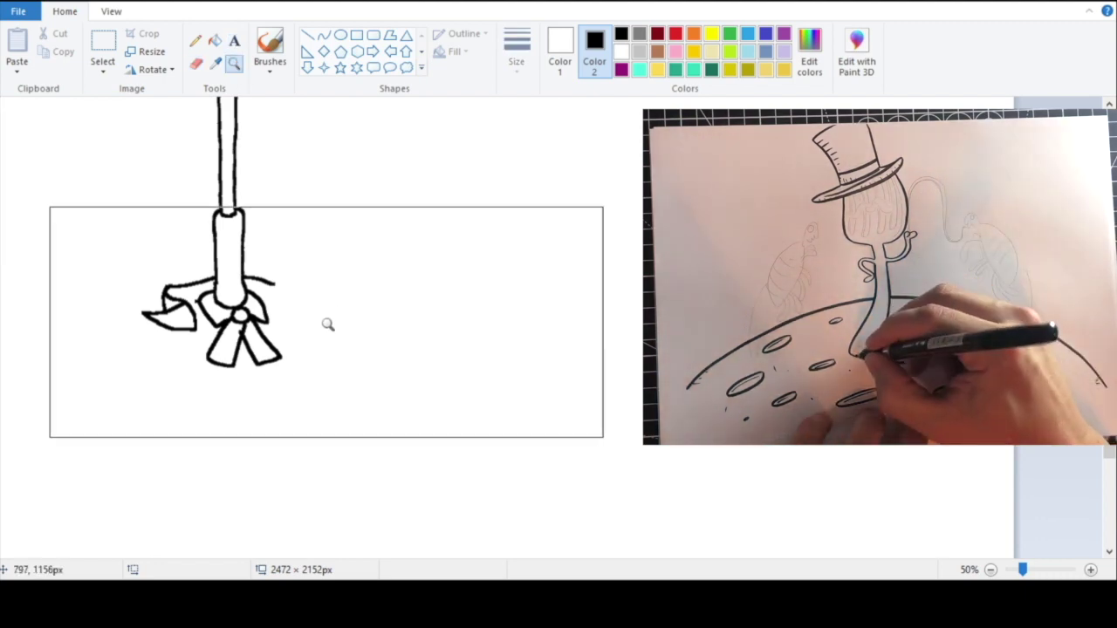
pyautogui.click(326, 337)
pyautogui.click(200, 67)
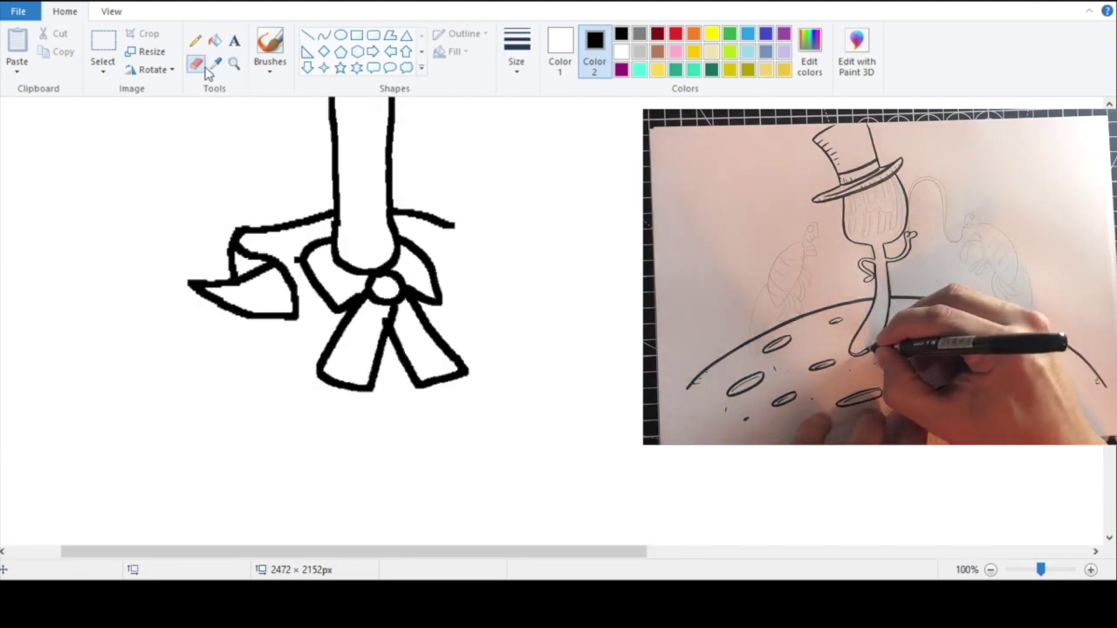
pyautogui.moveTo(443, 219)
pyautogui.mouseDown()
pyautogui.moveTo(528, 240)
pyautogui.moveTo(491, 280)
pyautogui.moveTo(475, 326)
pyautogui.mouseUp()
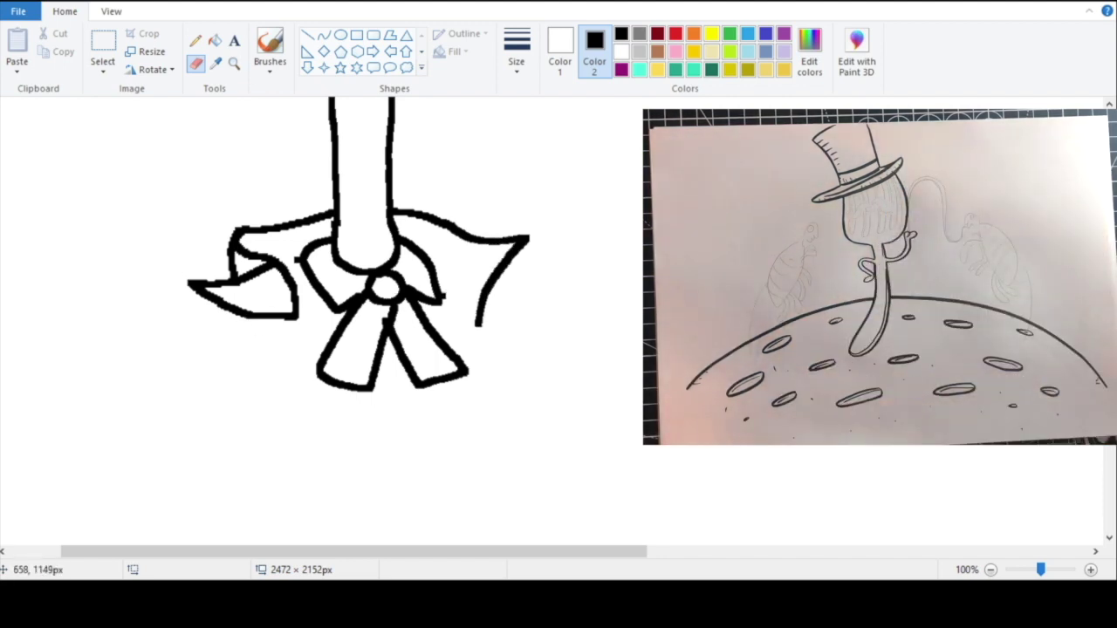
# Step: Draw the inner collar edges beside the bow, a jagged right lapel below the collar point, and the shirt's right front edge
pyautogui.moveTo(436, 283)
pyautogui.mouseDown()
pyautogui.moveTo(477, 325)
pyautogui.moveTo(455, 356)
pyautogui.mouseUp()
pyautogui.moveTo(295, 318); pyautogui.dragTo(306, 333)
pyautogui.moveTo(541, 292)
pyautogui.mouseDown()
pyautogui.moveTo(518, 350)
pyautogui.moveTo(489, 386)
pyautogui.moveTo(480, 454)
pyautogui.mouseUp()
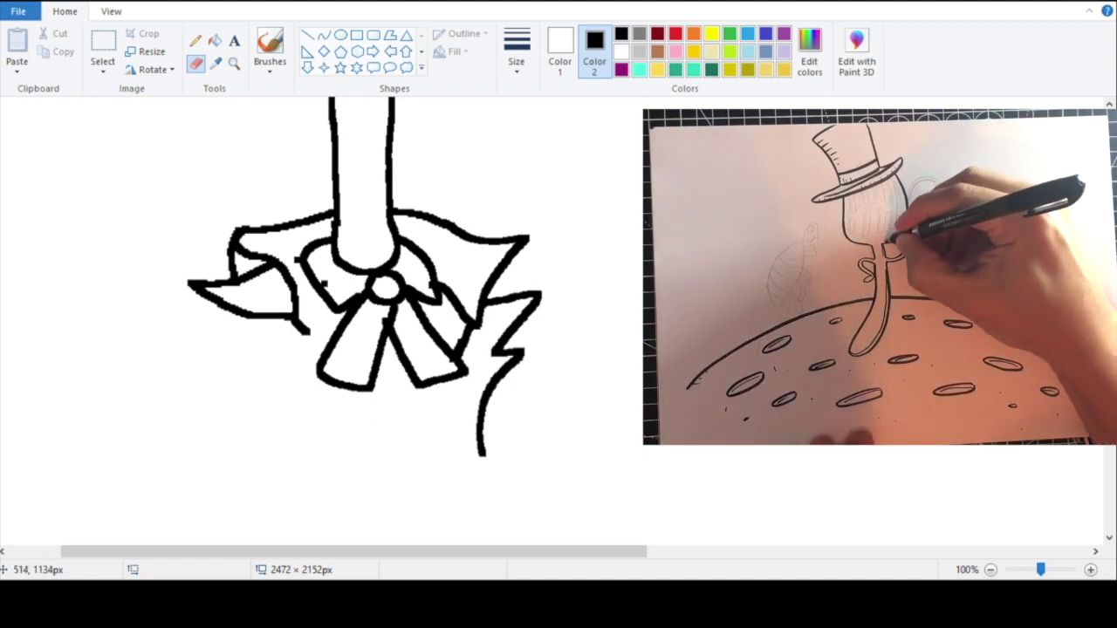
pyautogui.moveTo(449, 381); pyautogui.dragTo(480, 504)
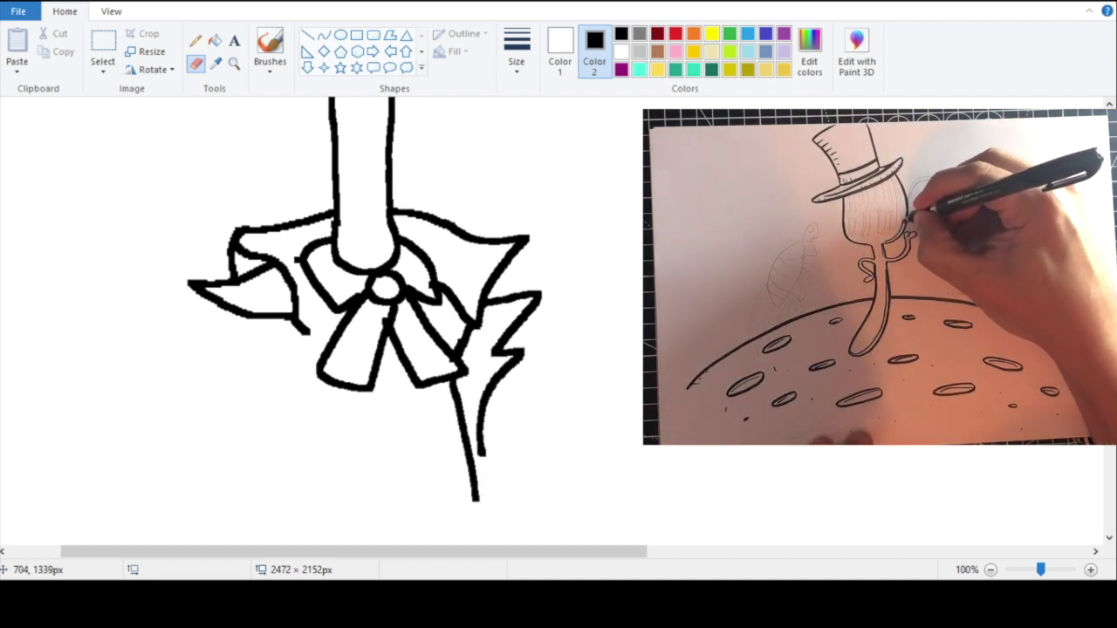
# Step: Extend the left collar's inner edge to the bow's tail, then draw the shirt's left front edge and a jagged left lapel
pyautogui.click(269, 349)
pyautogui.hotkey('ctrl', 'z')
pyautogui.moveTo(307, 332); pyautogui.dragTo(320, 352)
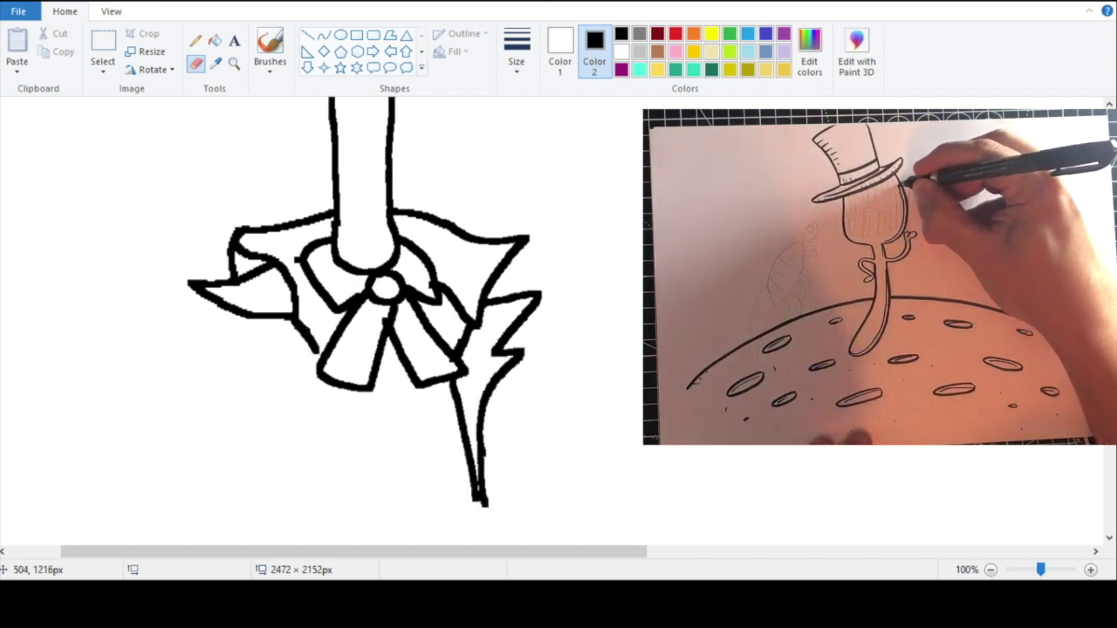
pyautogui.moveTo(339, 390); pyautogui.dragTo(371, 506)
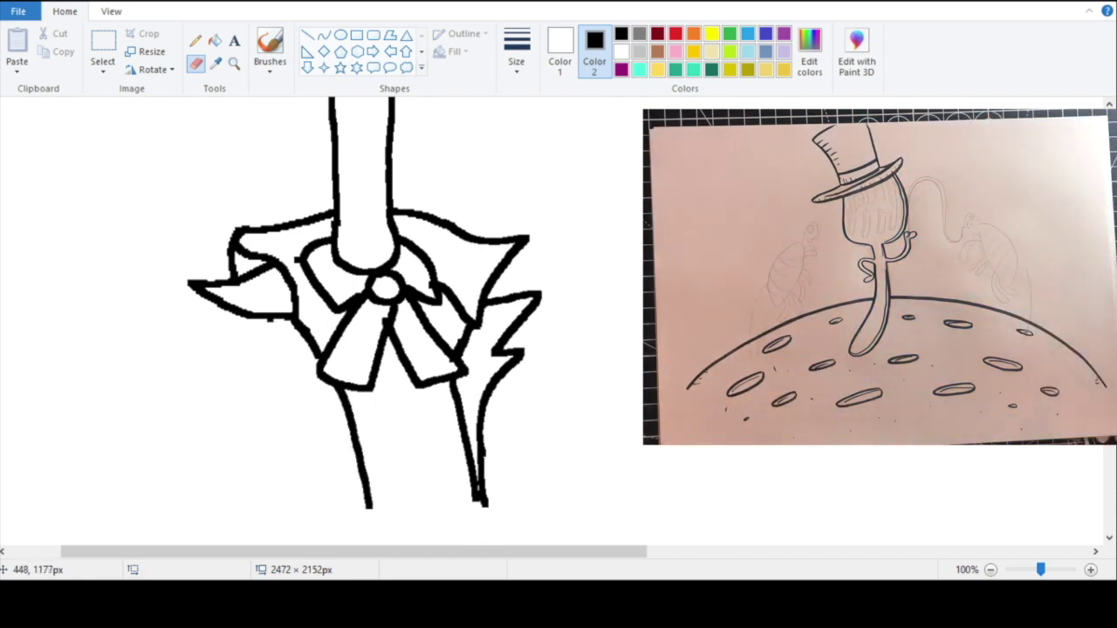
pyautogui.moveTo(336, 434); pyautogui.dragTo(376, 482)
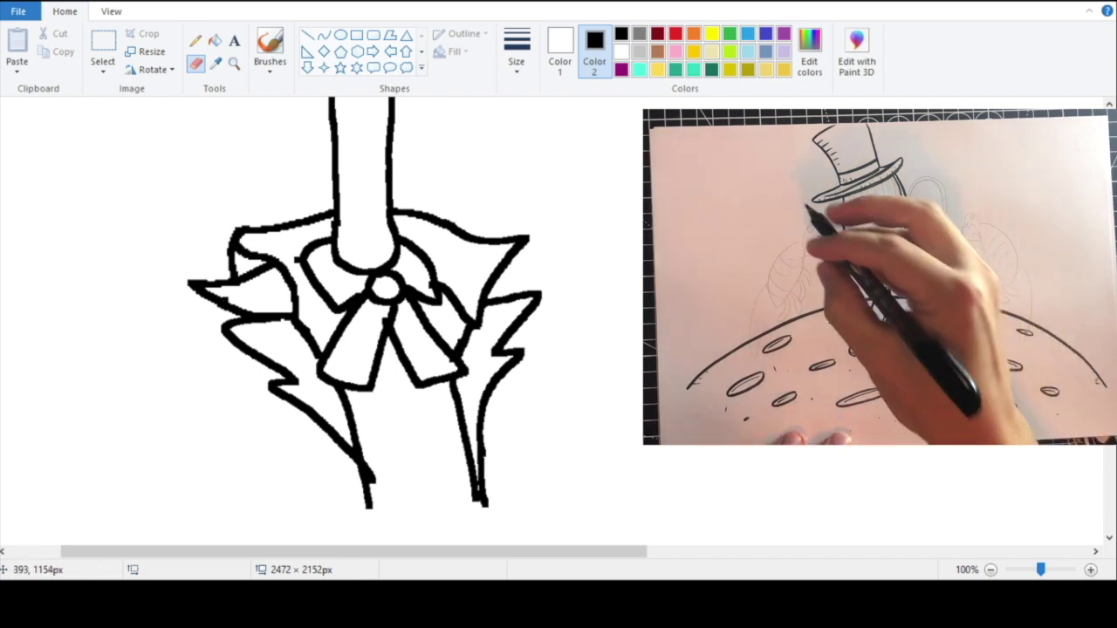
# Step: Try a curved sleeve line from the left collar, undo it, and draw a short near-vertical jacket side line beyond the right lapel
pyautogui.moveTo(214, 297); pyautogui.dragTo(159, 394)
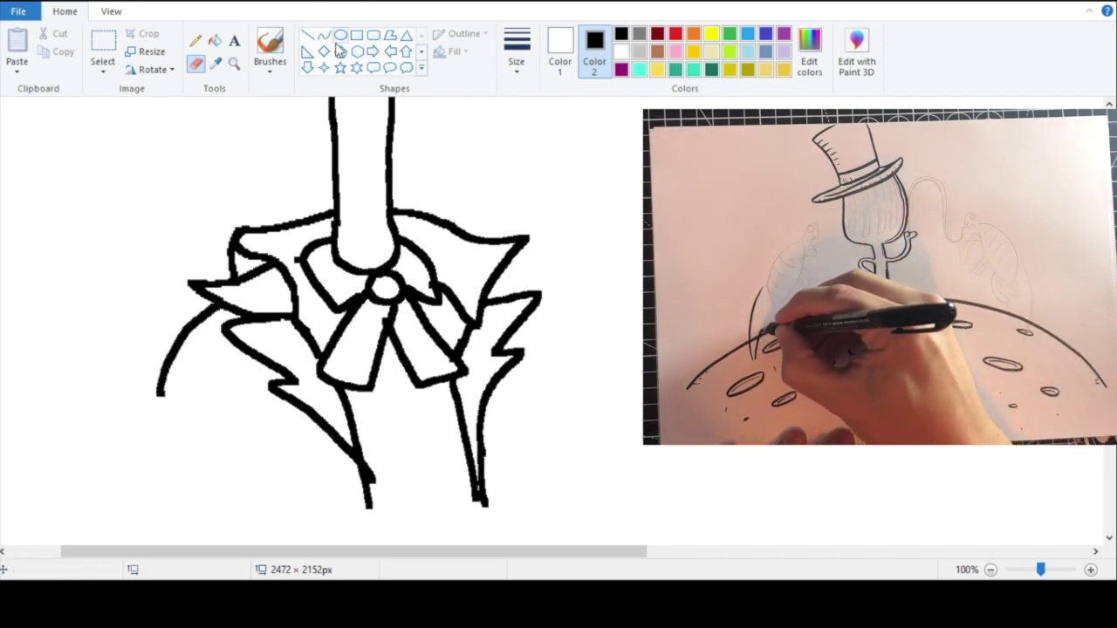
pyautogui.hotkey('ctrl', 'z')
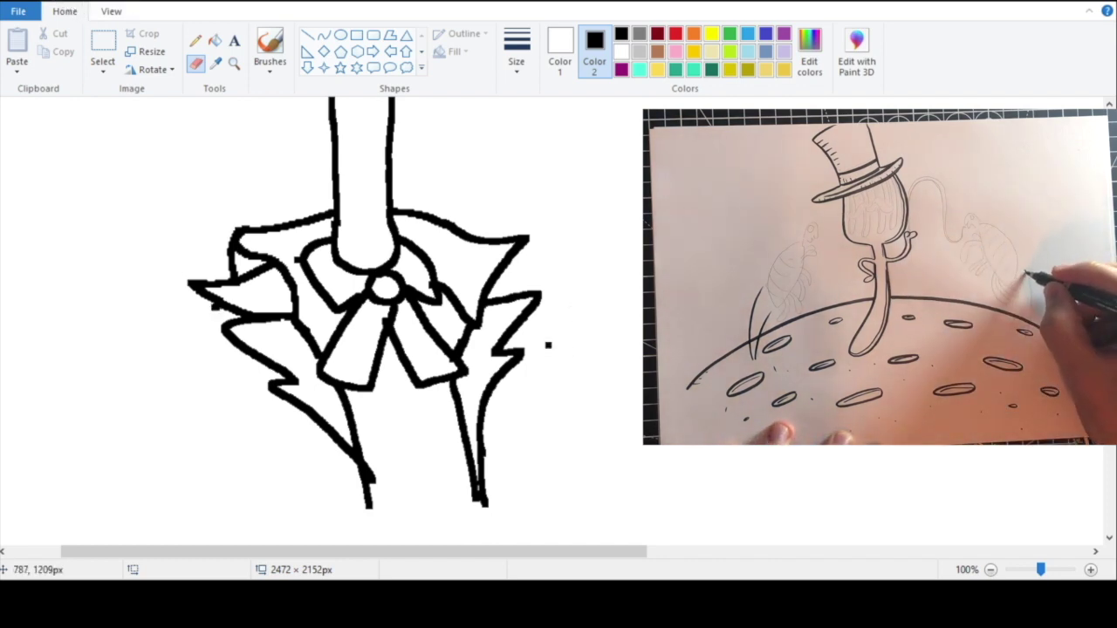
pyautogui.moveTo(512, 405); pyautogui.dragTo(522, 519)
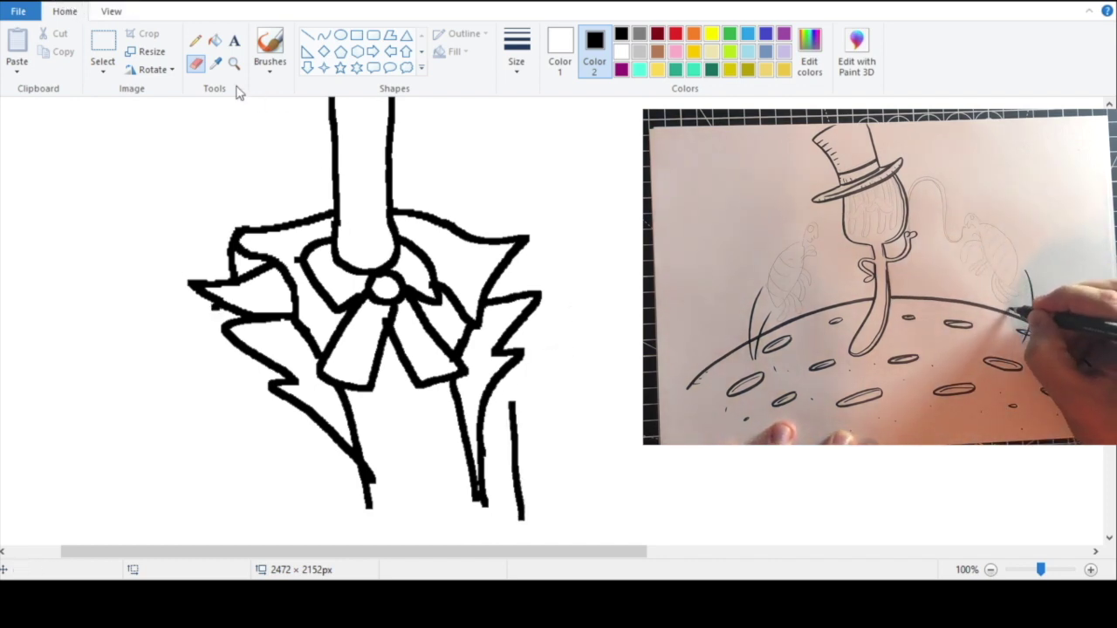
# Step: Refine the short collar edges between the bow's loops and tails on both sides of the knot
pyautogui.rightClick(325, 191)
pyautogui.rightClick(279, 322)
pyautogui.rightClick(279, 322)
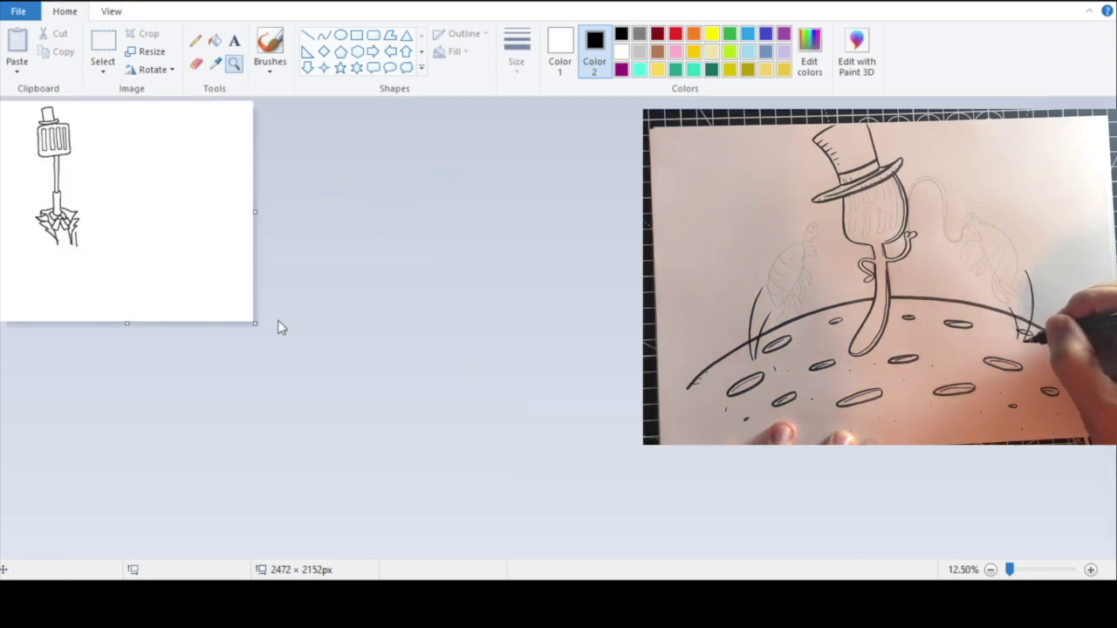
pyautogui.click(249, 316)
pyautogui.click(249, 316)
pyautogui.click(319, 489)
pyautogui.rightClick(262, 340)
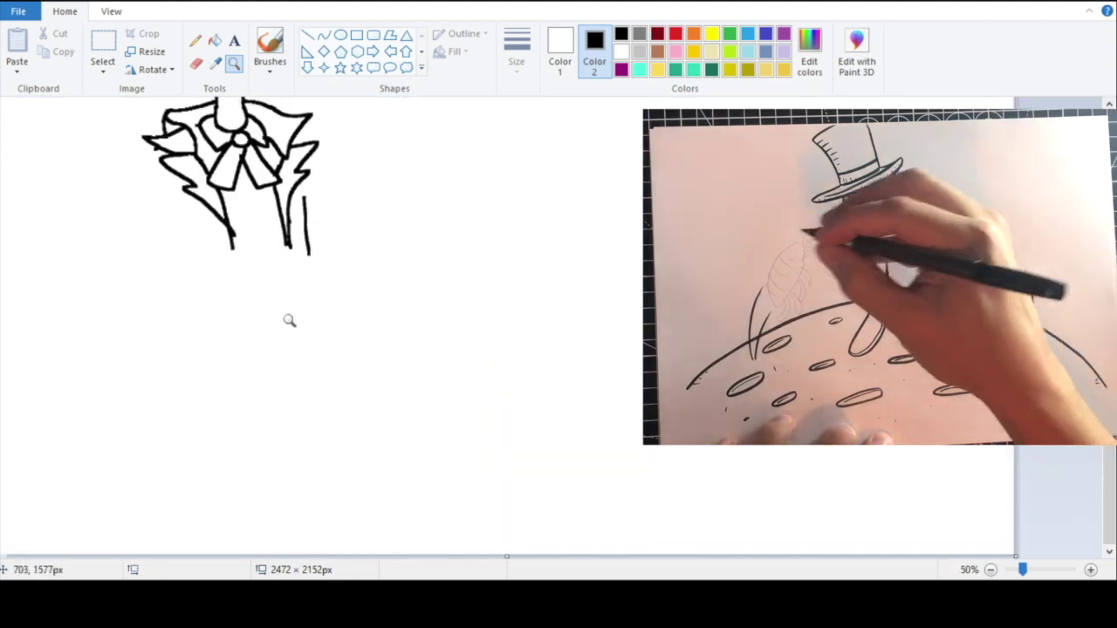
pyautogui.click(317, 210)
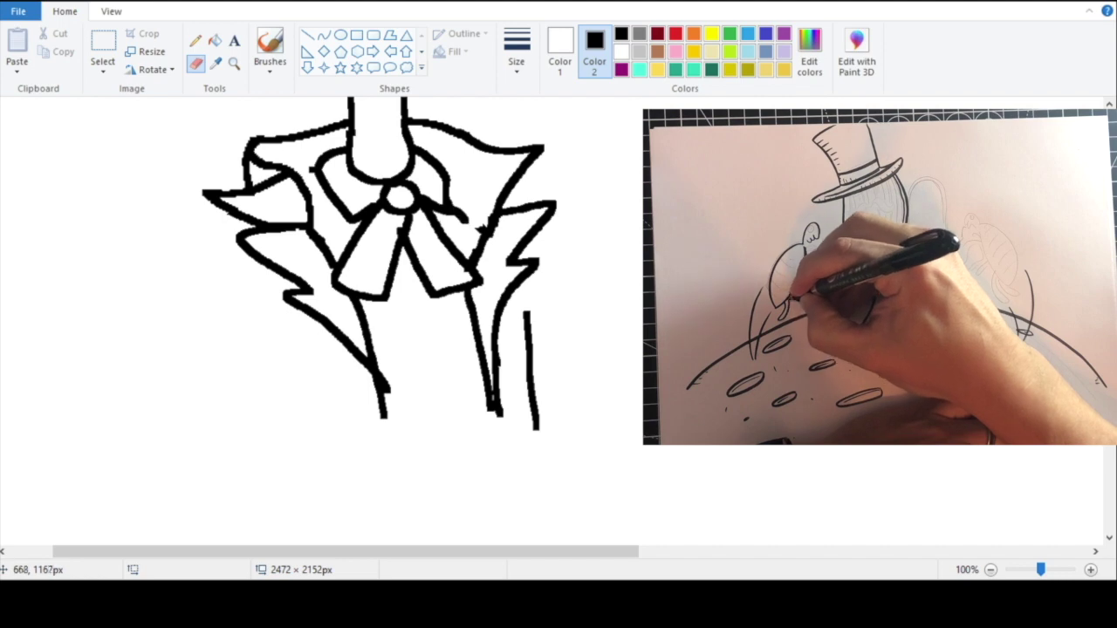
pyautogui.moveTo(468, 222); pyautogui.dragTo(478, 241)
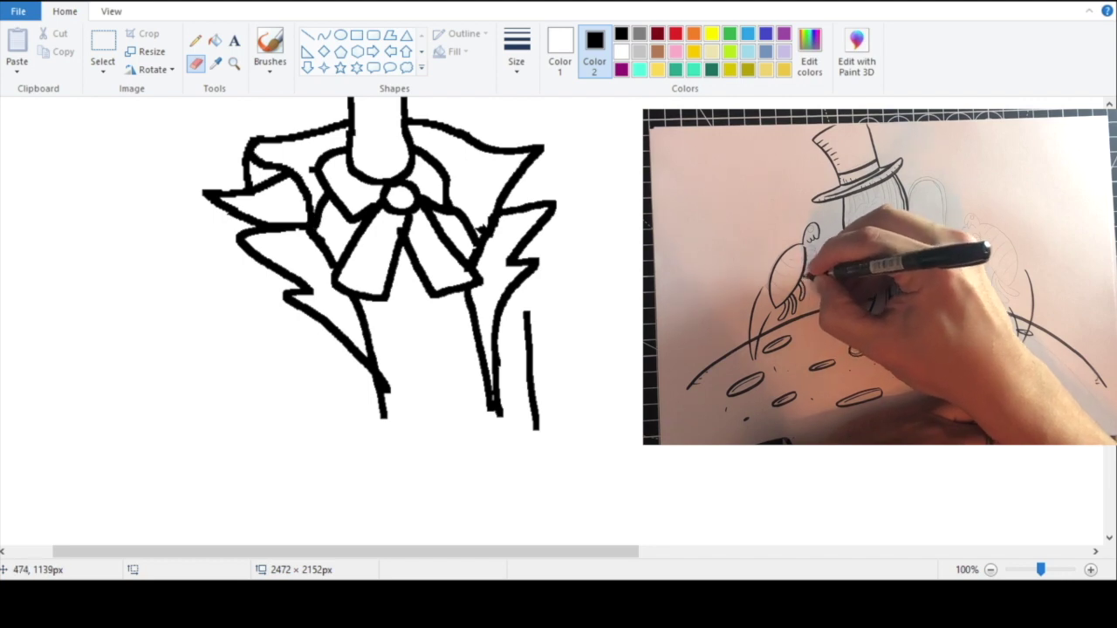
# Step: Draw the right sleeve as two curved lines sweeping down and outward from the right lapel and the jacket's side line
pyautogui.click(234, 64)
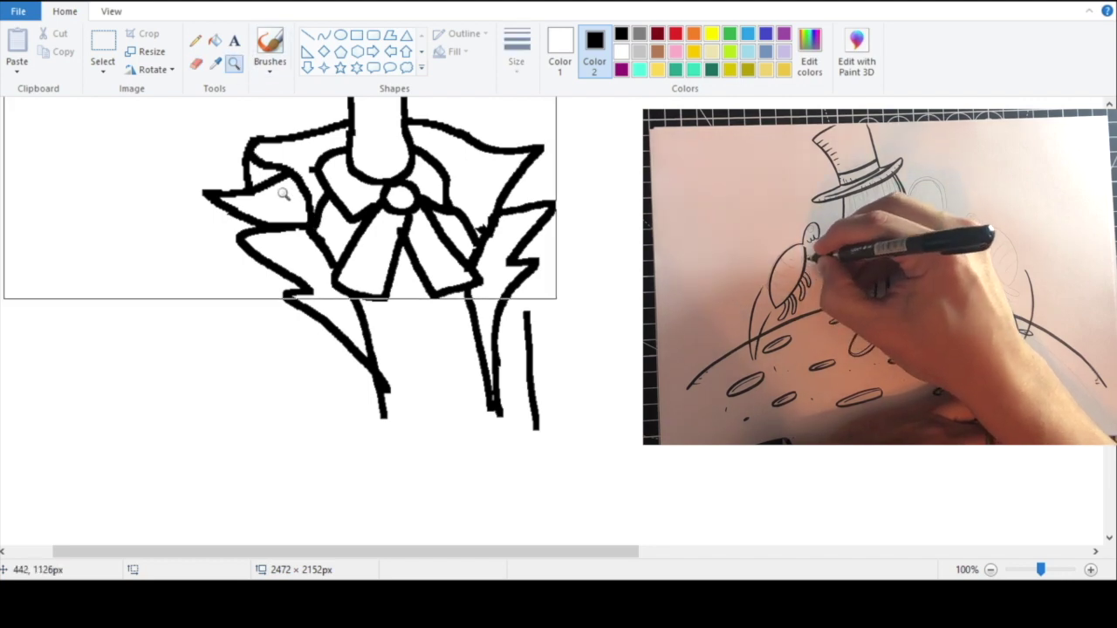
pyautogui.rightClick(285, 192)
pyautogui.rightClick(285, 196)
pyautogui.click(287, 337)
pyautogui.click(297, 395)
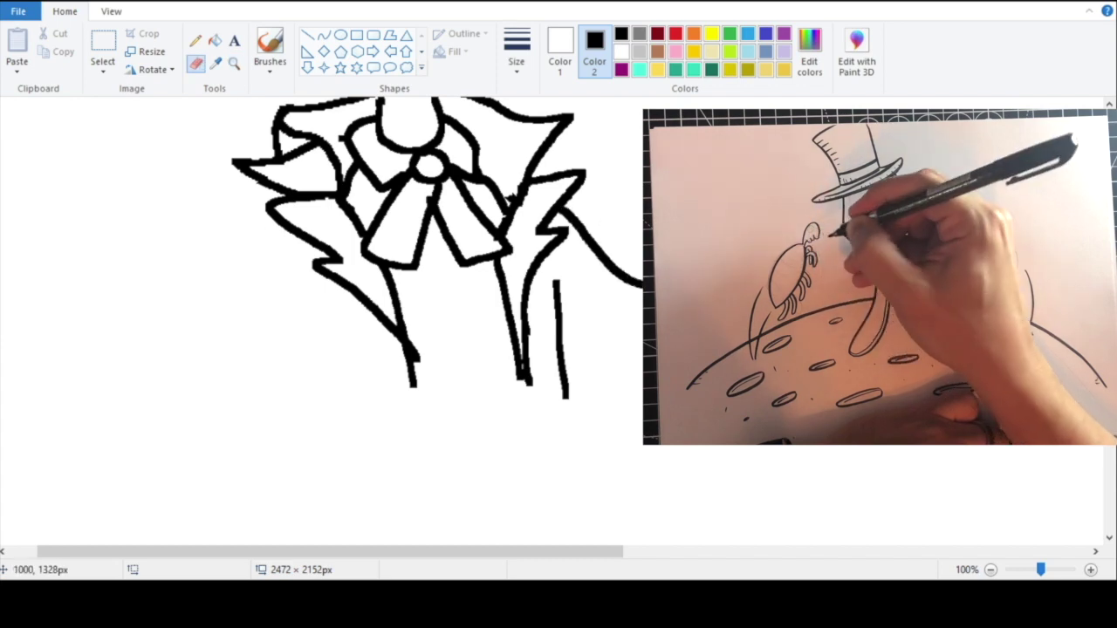
pyautogui.moveTo(735, 352)
pyautogui.mouseDown()
pyautogui.moveTo(610, 371)
pyautogui.moveTo(567, 334)
pyautogui.mouseUp()
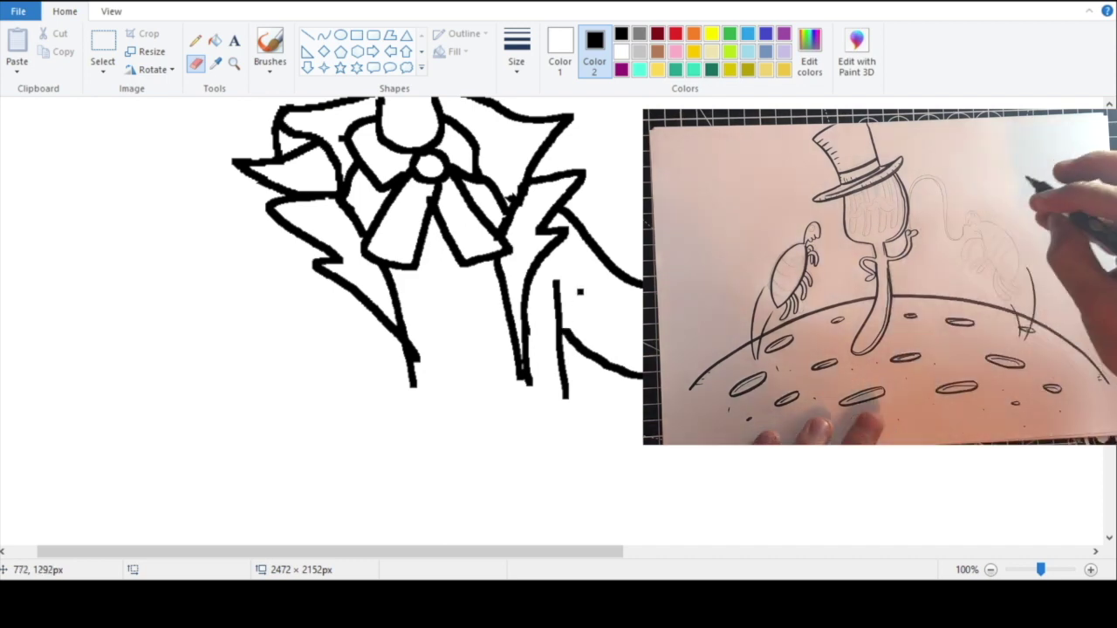
# Step: Try to draw the left sleeve as a curved band bending down from the left collar flap to a flat cuff
pyautogui.moveTo(266, 175); pyautogui.dragTo(110, 223)
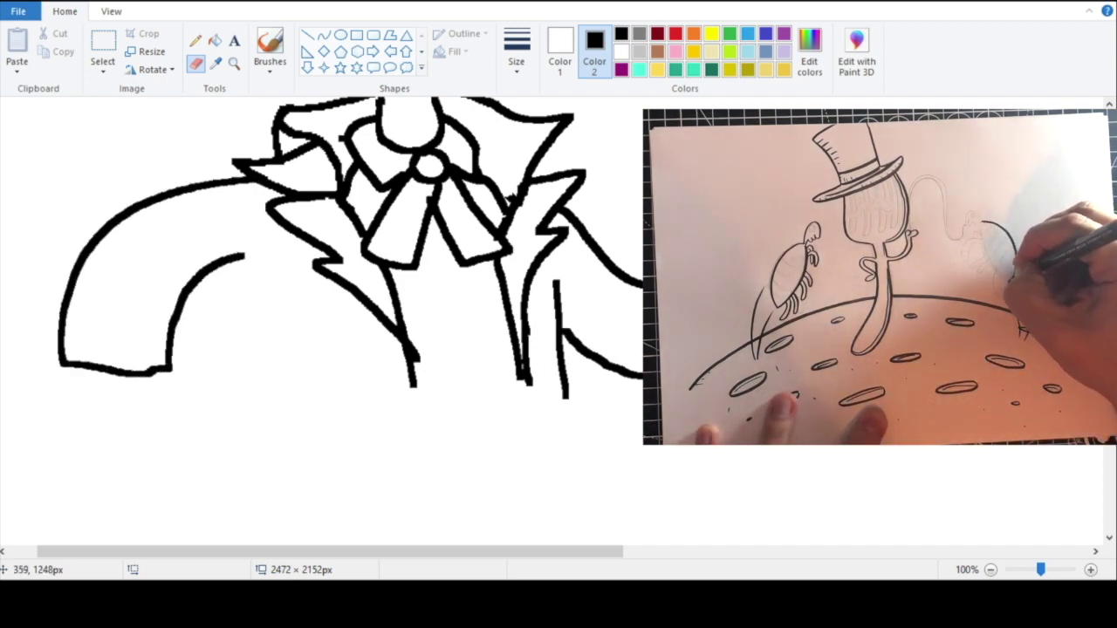
pyautogui.click(55, 3)
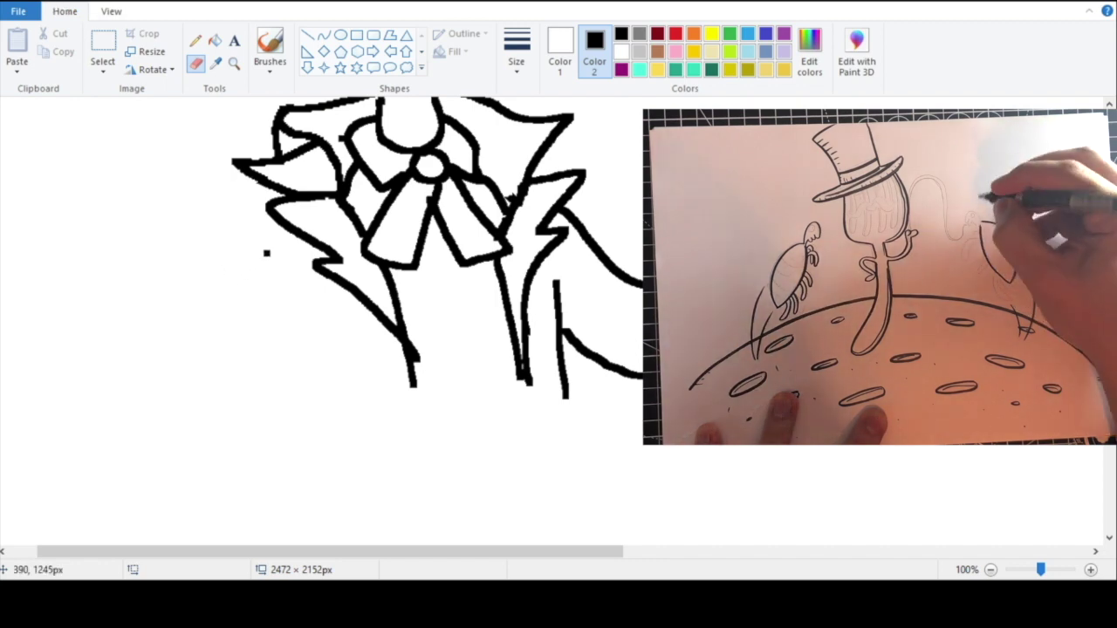
pyautogui.moveTo(269, 253); pyautogui.dragTo(160, 315)
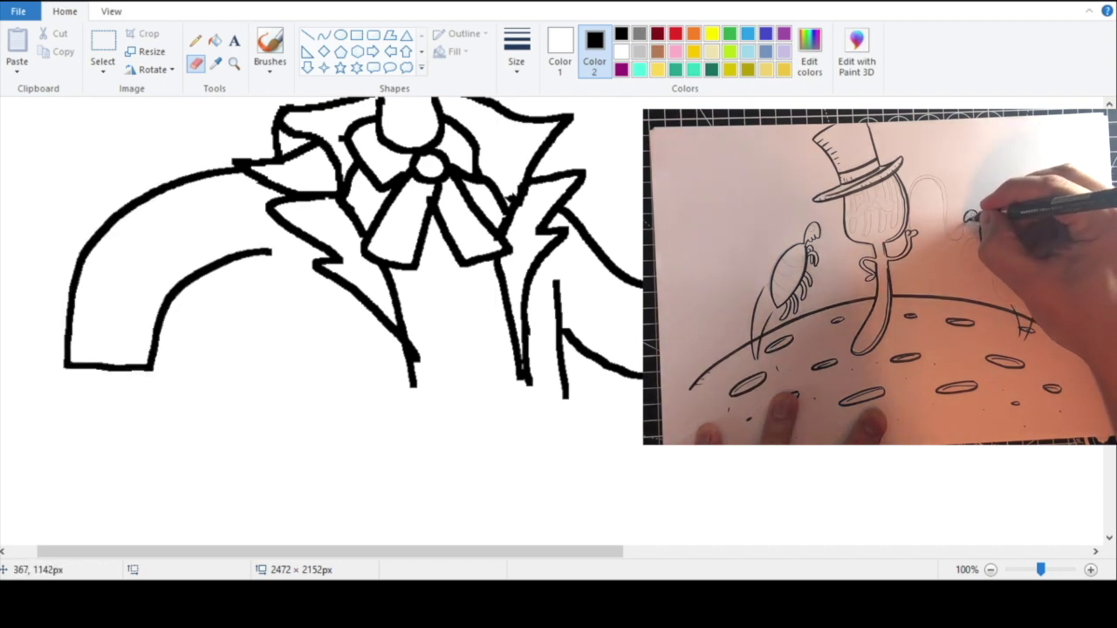
pyautogui.hotkey('ctrl', 'z')
pyautogui.hotkey('ctrl', 'z')
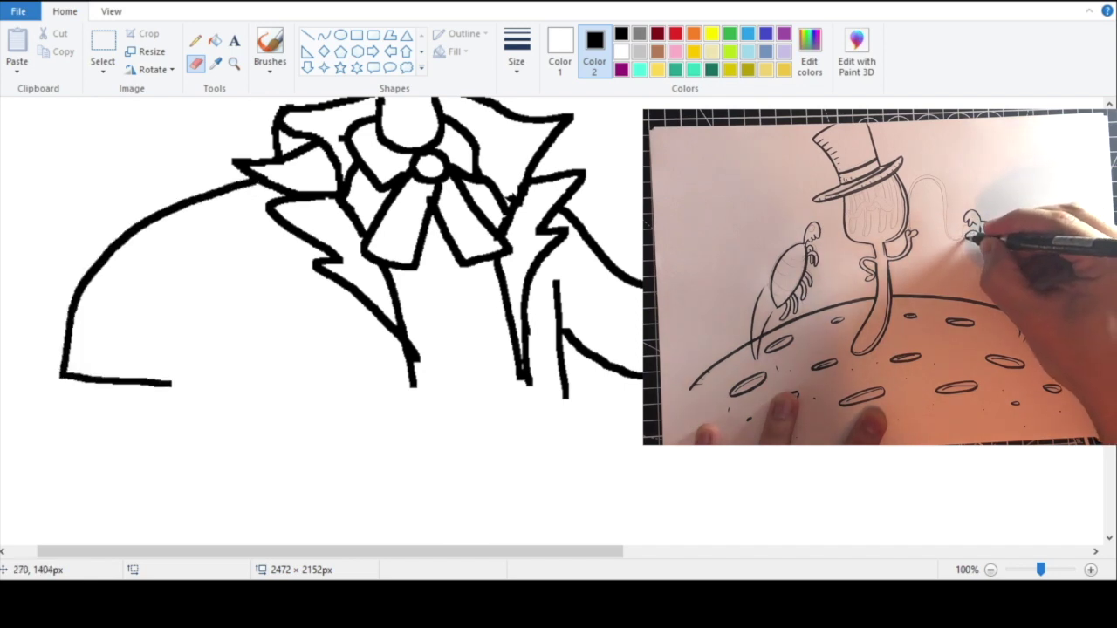
pyautogui.hotkey('ctrl', 'z')
pyautogui.hotkey('ctrl', 'z')
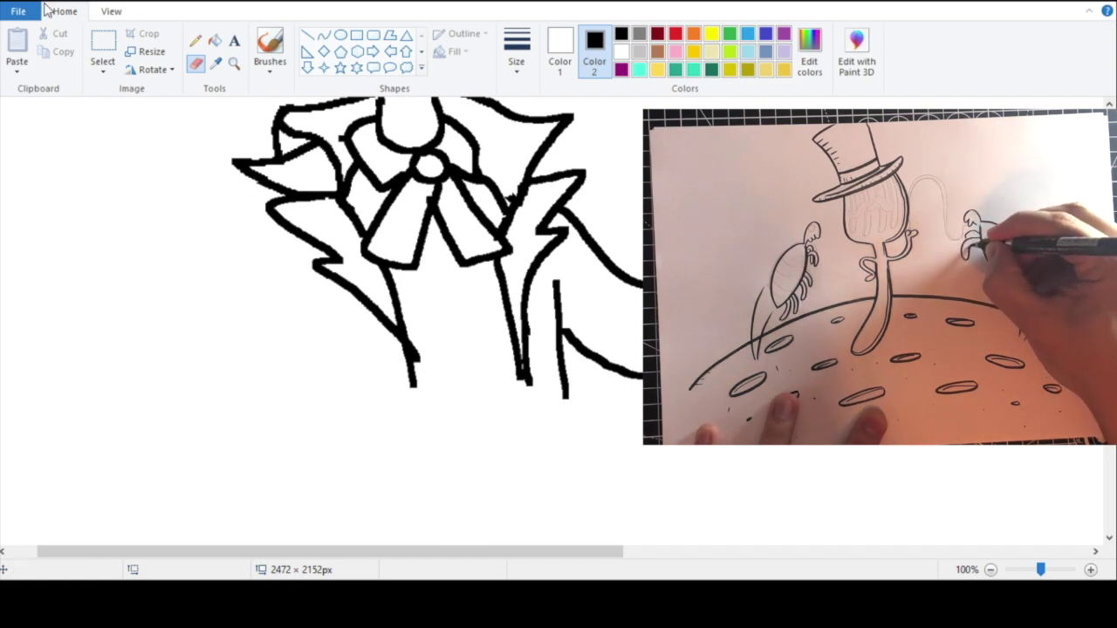
# Step: Draw a left sleeve with a squared cuff below the collar, compare it with the whole figure, and remove it
pyautogui.moveTo(254, 263)
pyautogui.mouseDown()
pyautogui.moveTo(172, 381)
pyautogui.moveTo(175, 413)
pyautogui.moveTo(81, 341)
pyautogui.mouseUp()
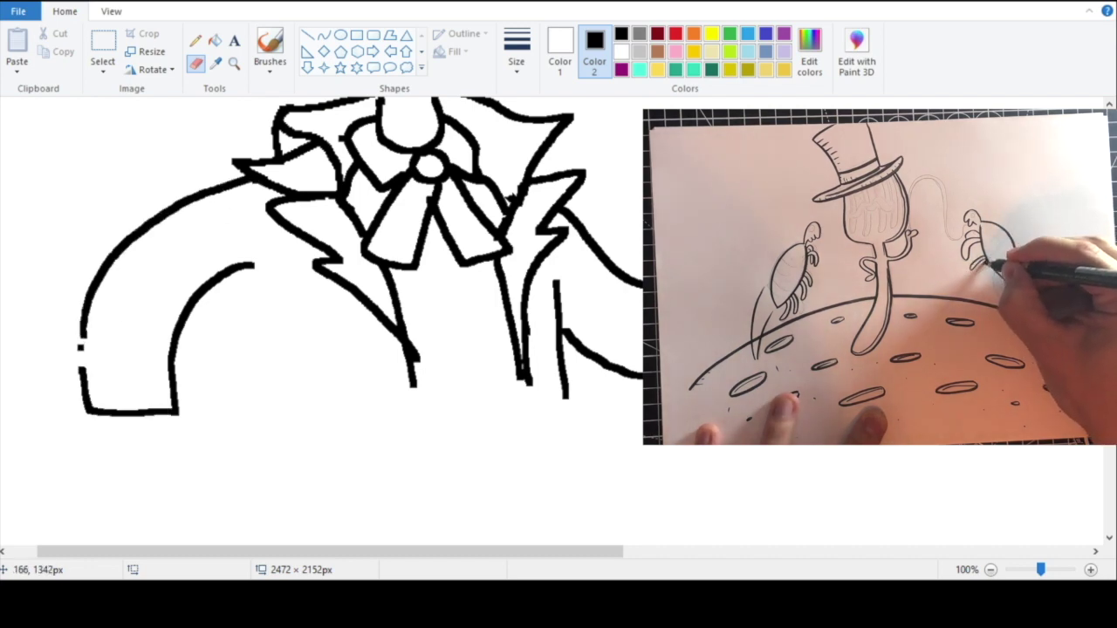
pyautogui.click(234, 64)
pyautogui.rightClick(246, 125)
pyautogui.rightClick(246, 125)
pyautogui.rightClick(225, 240)
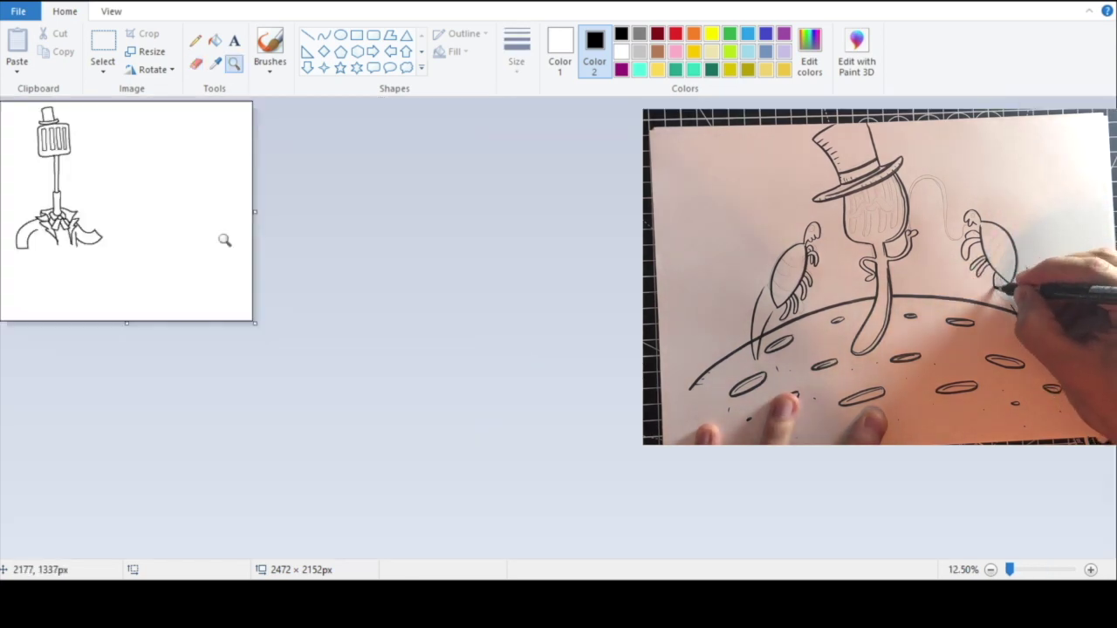
pyautogui.click(225, 240)
pyautogui.click(252, 399)
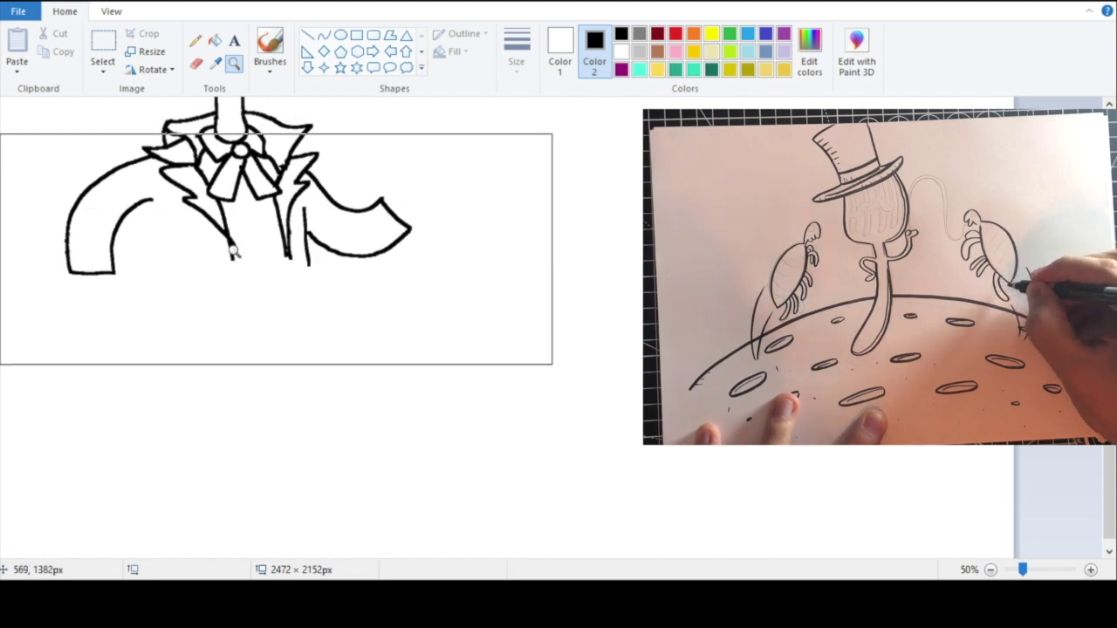
pyautogui.click(231, 237)
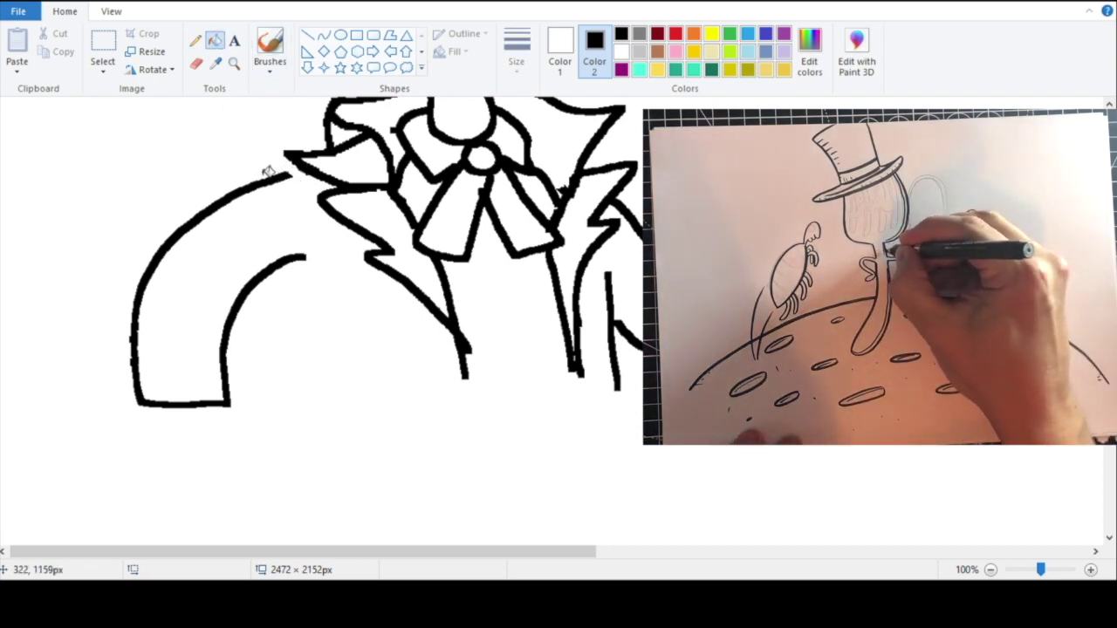
pyautogui.click(267, 175)
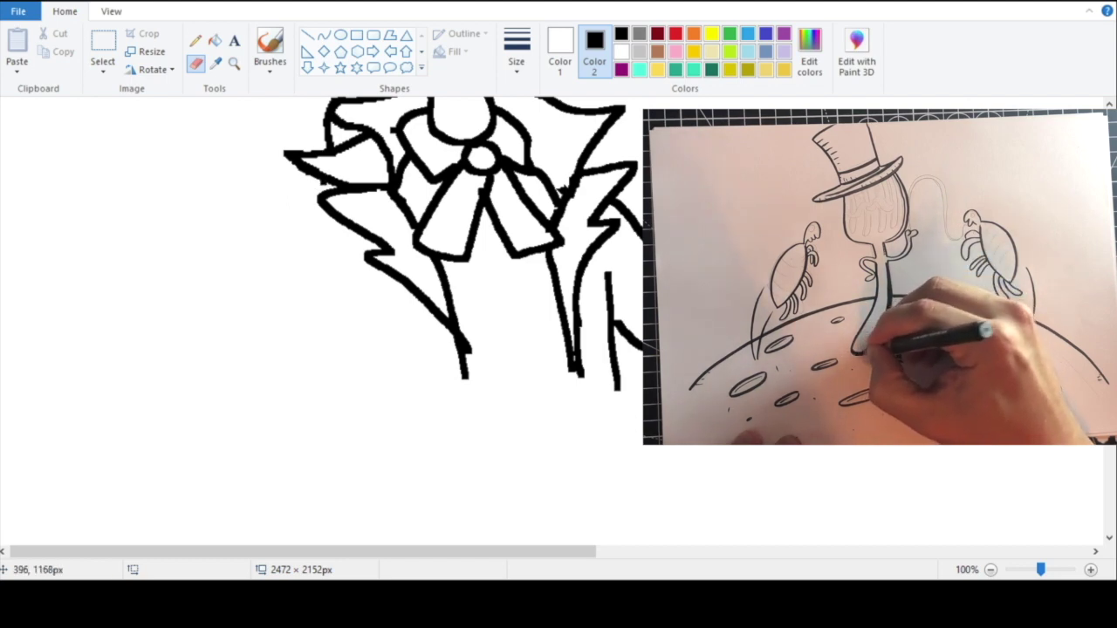
# Step: Redraw the left sleeve with outer and inner curves and a flat cuff, undoing the first outer curve
pyautogui.moveTo(323, 175)
pyautogui.mouseDown()
pyautogui.moveTo(201, 261)
pyautogui.moveTo(178, 390)
pyautogui.mouseUp()
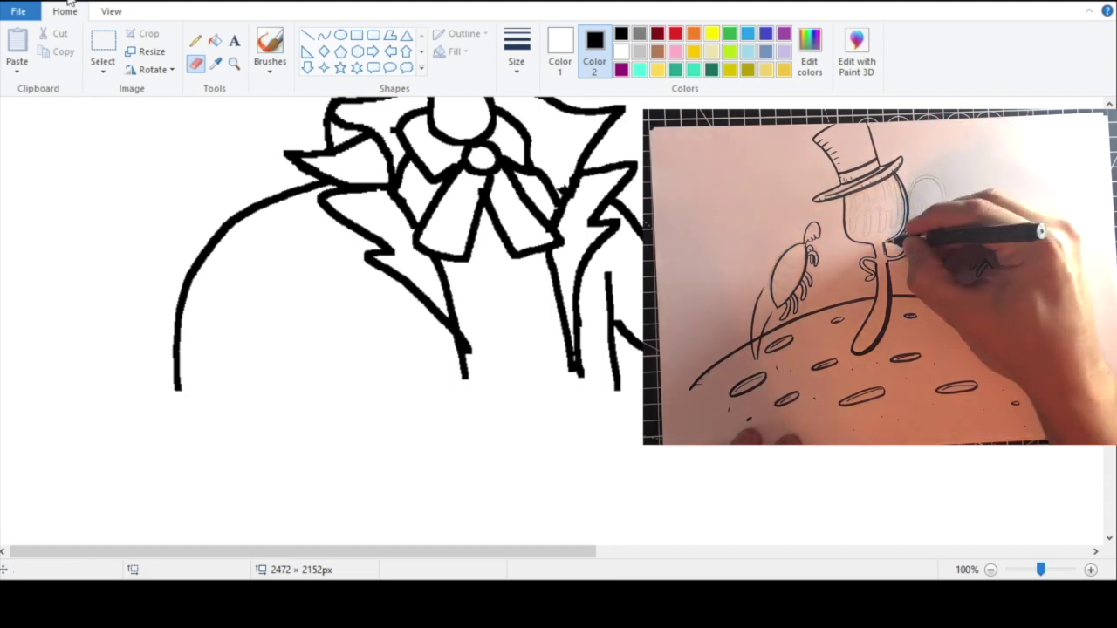
pyautogui.hotkey('ctrl', 'z')
pyautogui.moveTo(325, 178)
pyautogui.mouseDown()
pyautogui.moveTo(246, 207)
pyautogui.moveTo(157, 291)
pyautogui.moveTo(145, 377)
pyautogui.mouseUp()
pyautogui.moveTo(223, 377)
pyautogui.mouseDown()
pyautogui.moveTo(196, 399)
pyautogui.moveTo(156, 397)
pyautogui.moveTo(141, 392)
pyautogui.moveTo(148, 365)
pyautogui.mouseUp()
pyautogui.click(234, 63)
pyautogui.rightClick(277, 178)
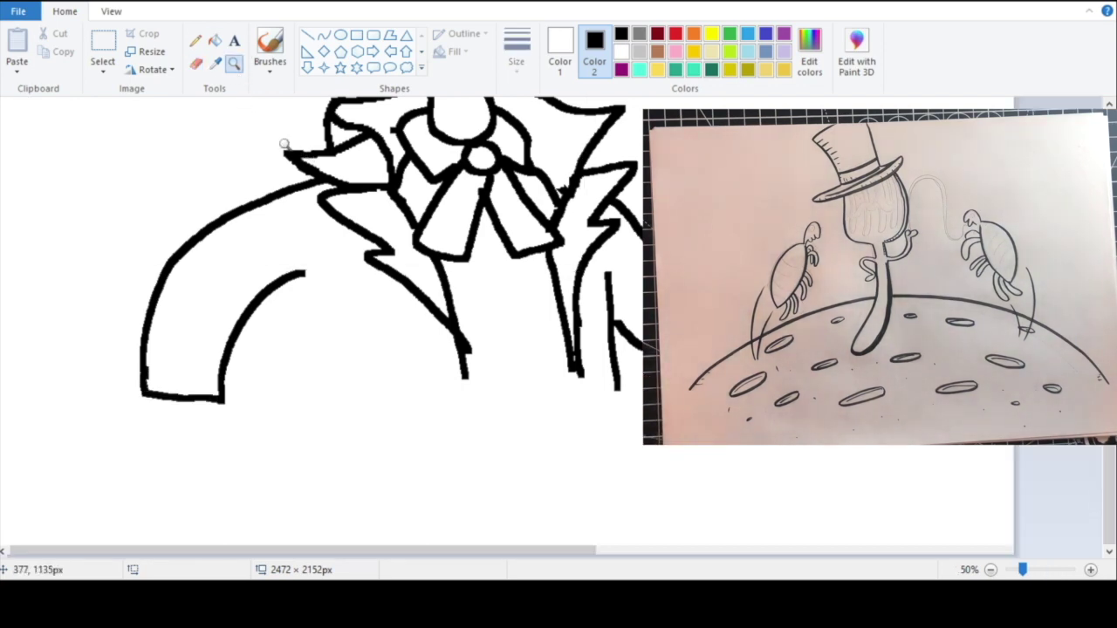
# Step: Compare the left sleeve with the body and remove its inner curve and flat cuff
pyautogui.rightClick(277, 177)
pyautogui.rightClick(277, 177)
pyautogui.click(198, 292)
pyautogui.click(292, 419)
pyautogui.click(222, 209)
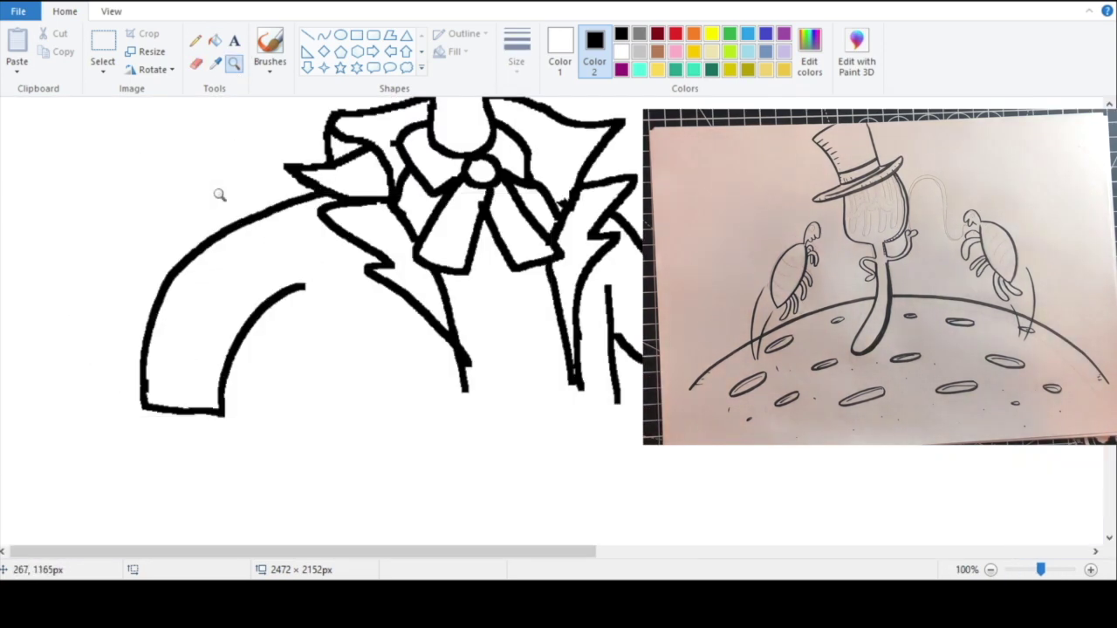
pyautogui.click(51, 2)
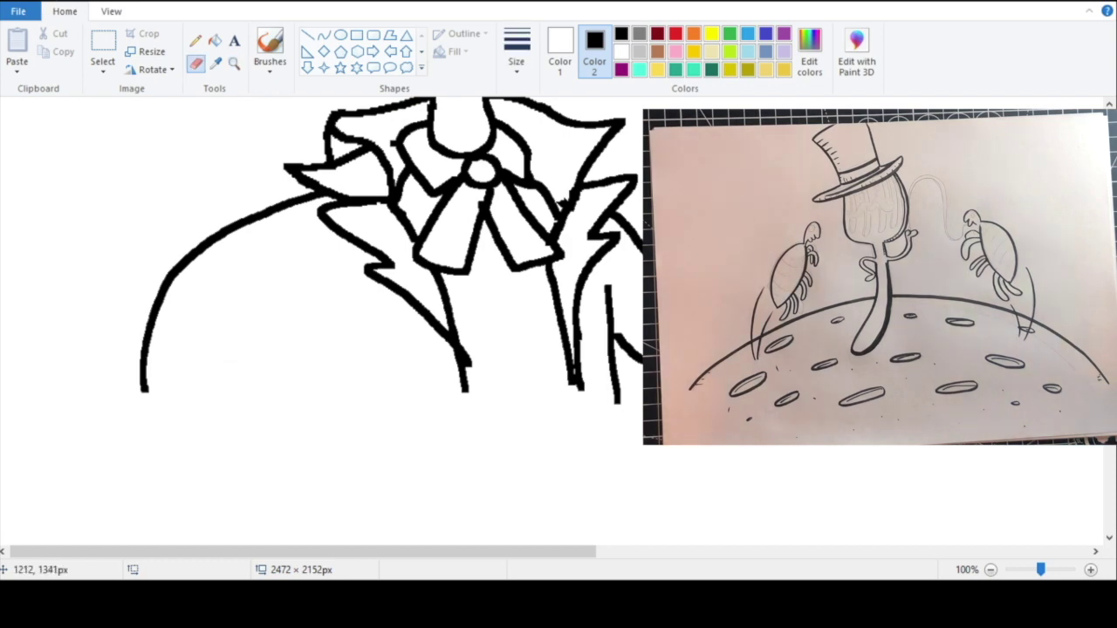
# Step: Try a longer left sleeve by extending the outer line down to a new cuff and inner curve
pyautogui.scroll(-3, 630, 247)
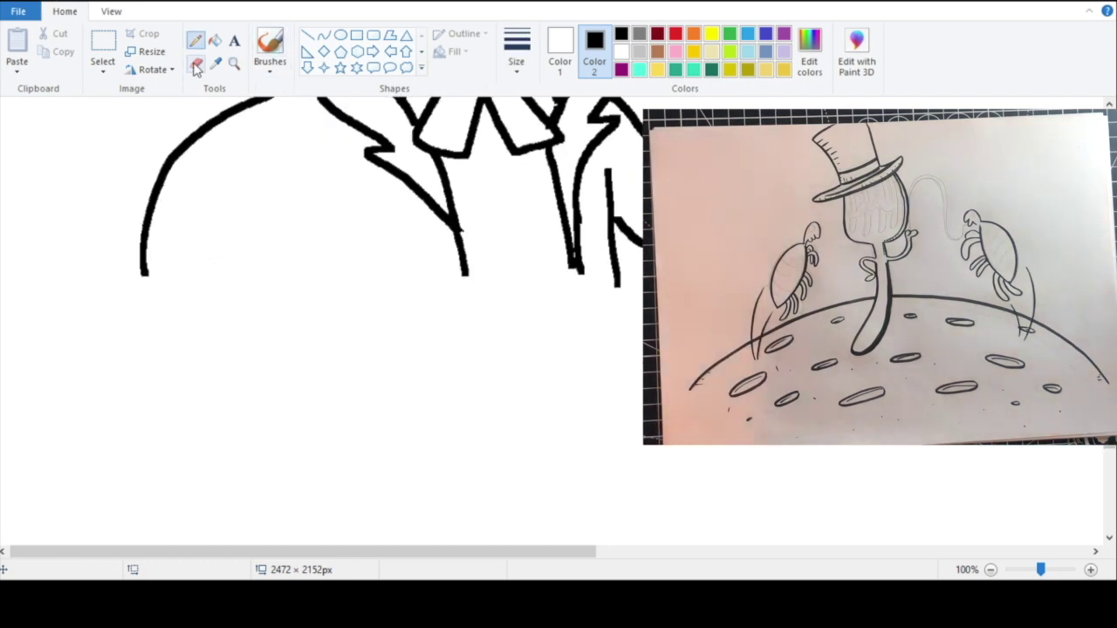
pyautogui.moveTo(226, 310)
pyautogui.mouseDown()
pyautogui.moveTo(183, 368)
pyautogui.moveTo(157, 367)
pyautogui.moveTo(145, 263)
pyautogui.mouseUp()
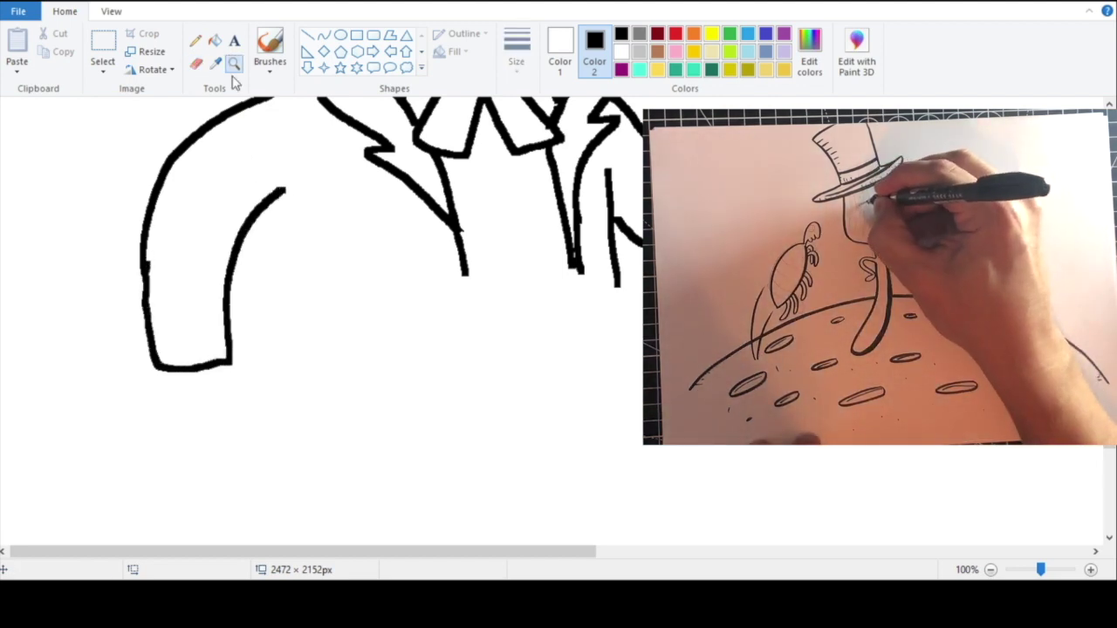
pyautogui.rightClick(305, 206)
pyautogui.click(291, 225)
pyautogui.click(50, 3)
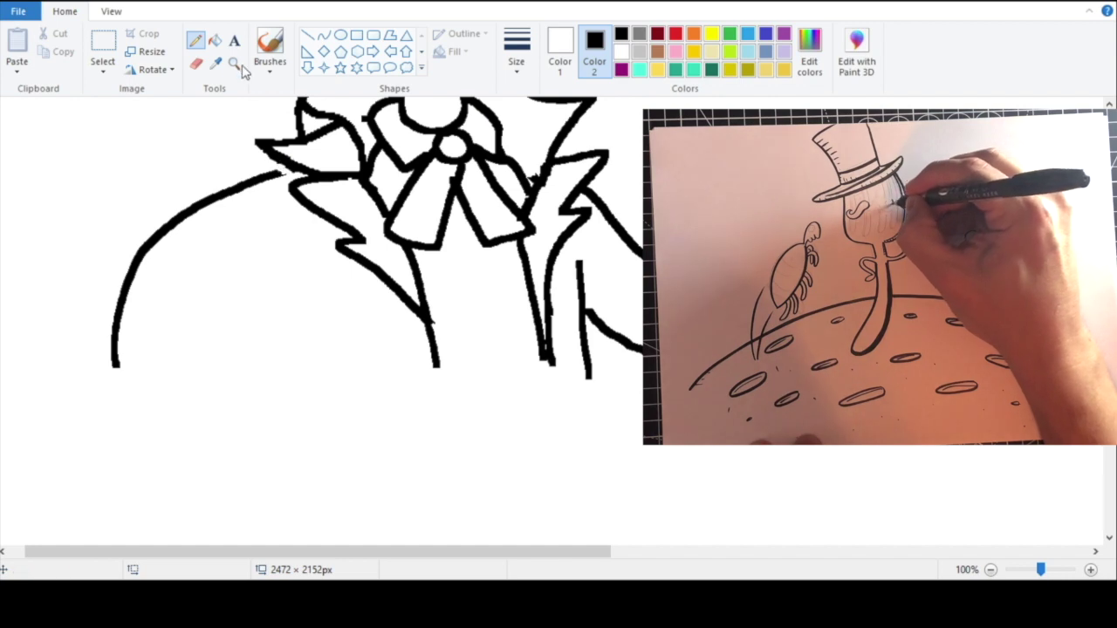
# Step: Replace the left sleeve with a narrower one that has an outer curve joined to the collar, an inner curve and a flat cuff
pyautogui.click(256, 169)
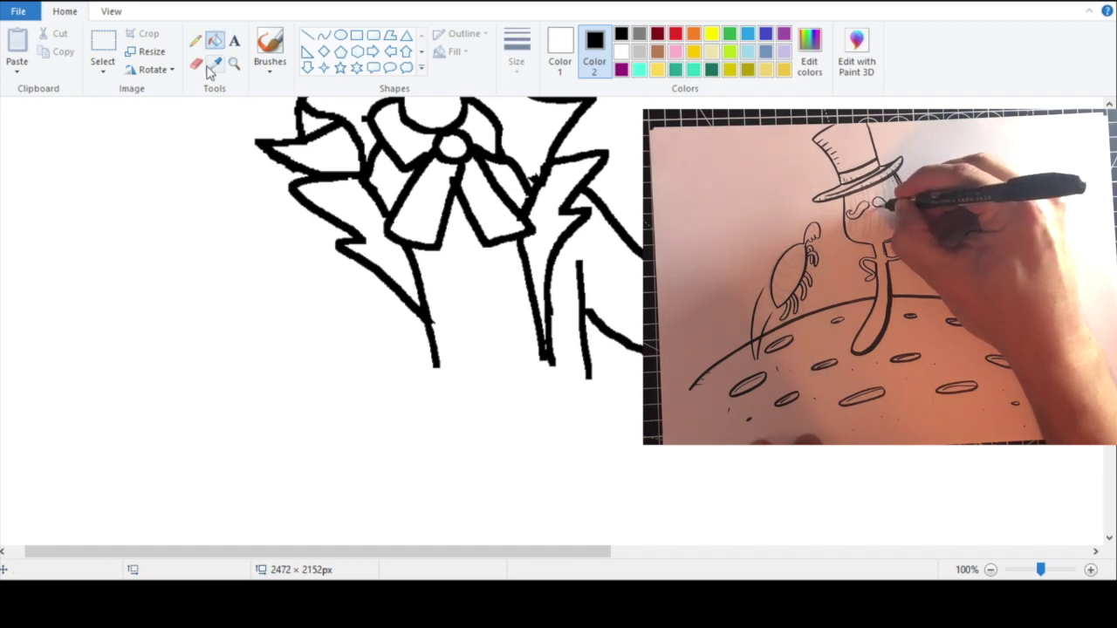
pyautogui.moveTo(284, 247)
pyautogui.mouseDown()
pyautogui.moveTo(256, 378)
pyautogui.moveTo(239, 395)
pyautogui.moveTo(179, 394)
pyautogui.mouseUp()
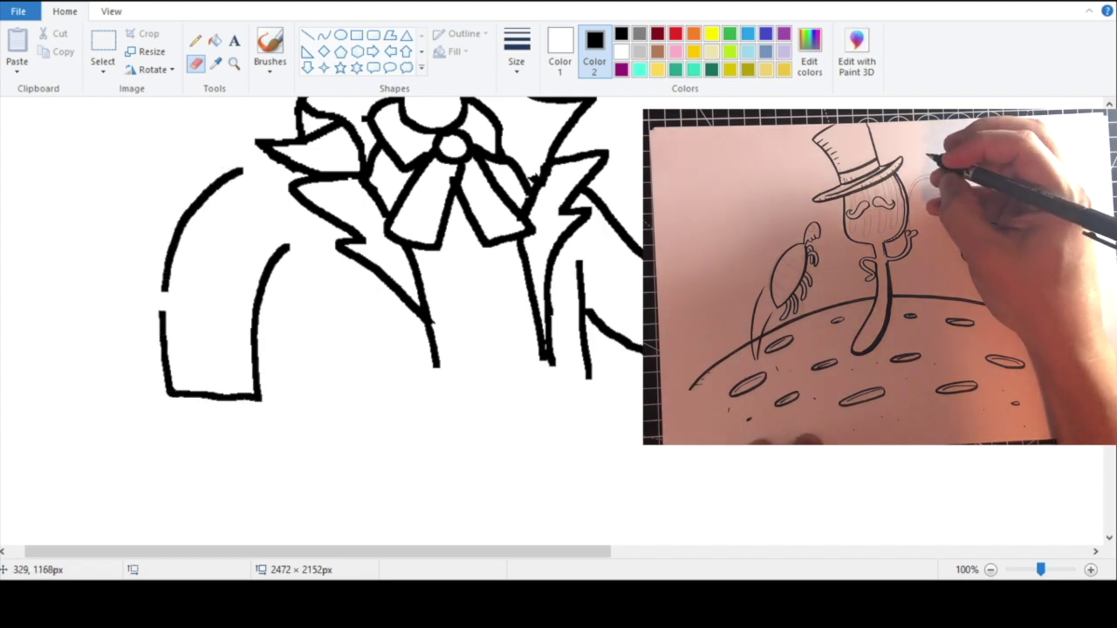
pyautogui.moveTo(234, 173); pyautogui.dragTo(275, 158)
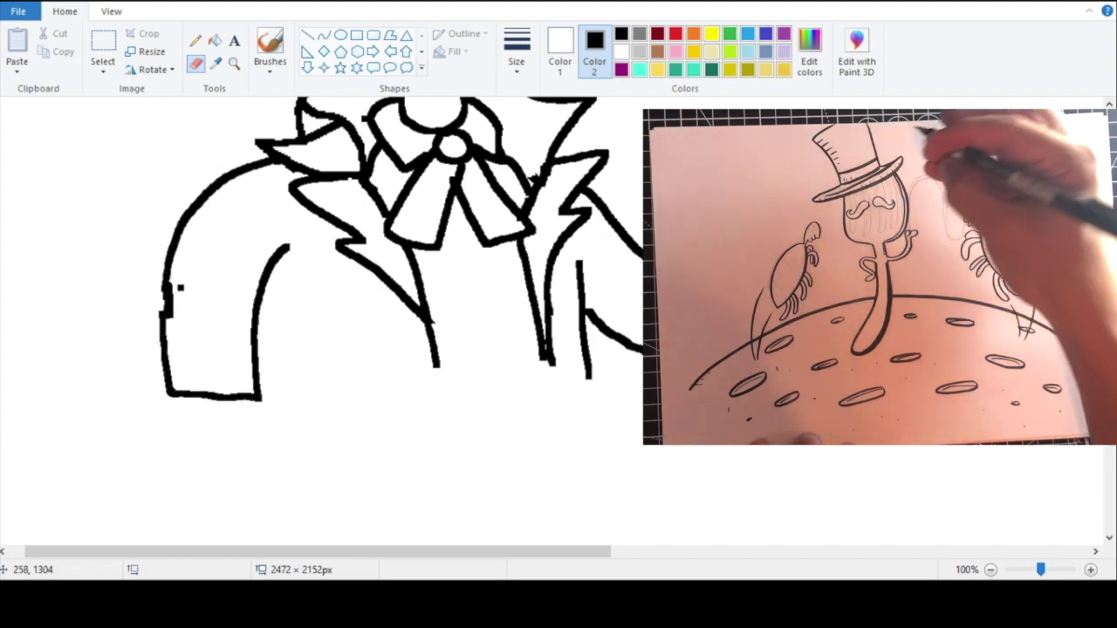
pyautogui.hotkey('ctrl', 'z')
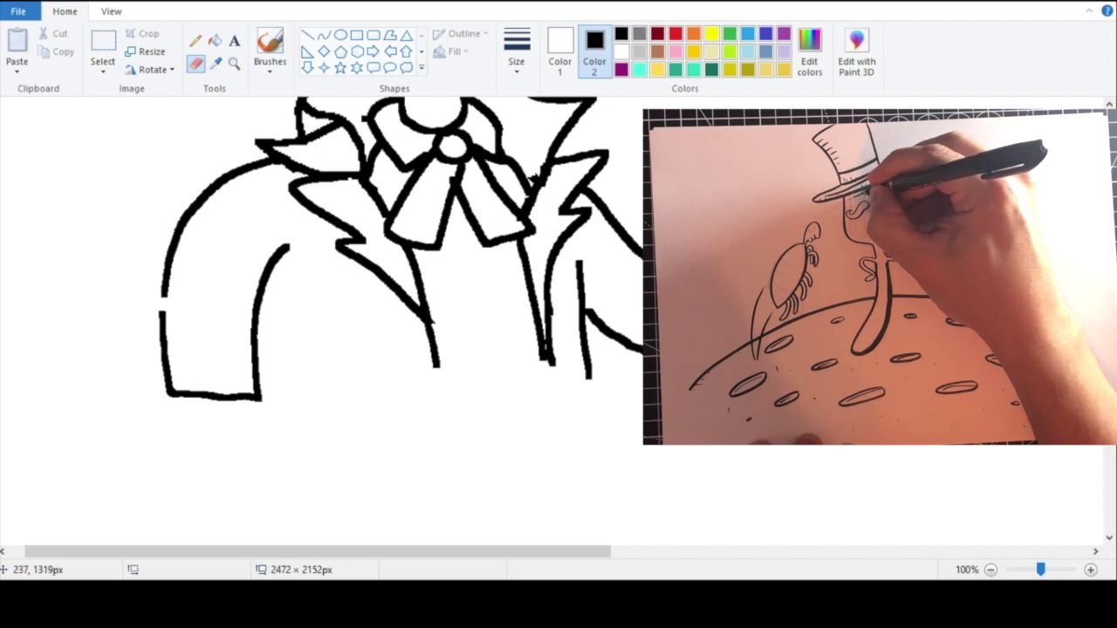
# Step: Draw the left front panel of the jacket from the sleeve's inner curve down to a slanted, flared hem and back up to the lapel
pyautogui.click(234, 63)
pyautogui.rightClick(241, 139)
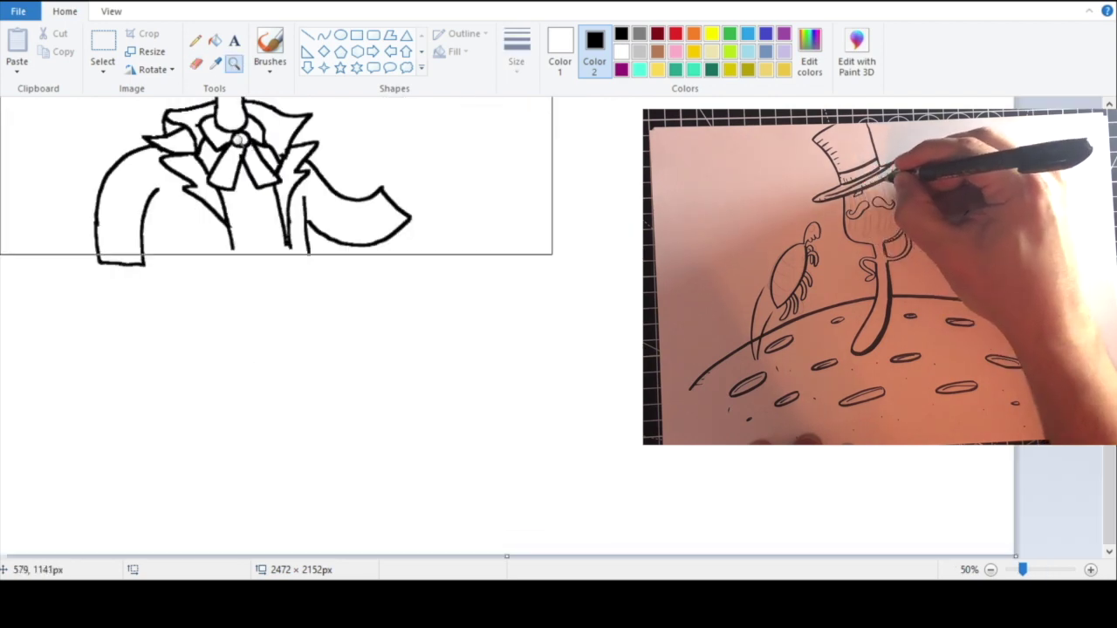
pyautogui.rightClick(317, 203)
pyautogui.click(288, 365)
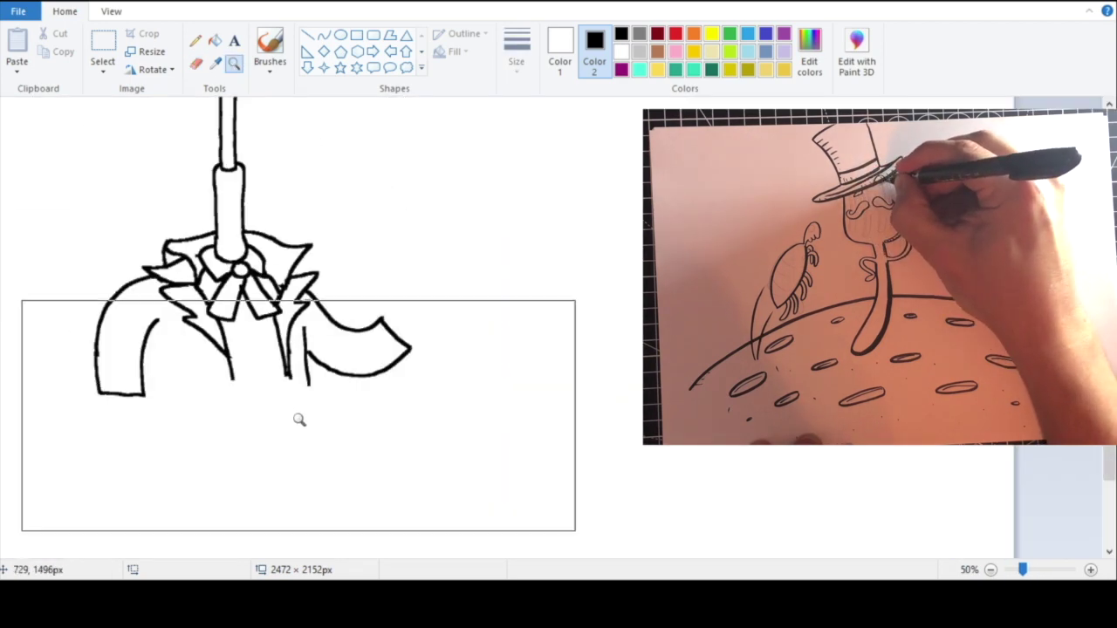
pyautogui.click(308, 408)
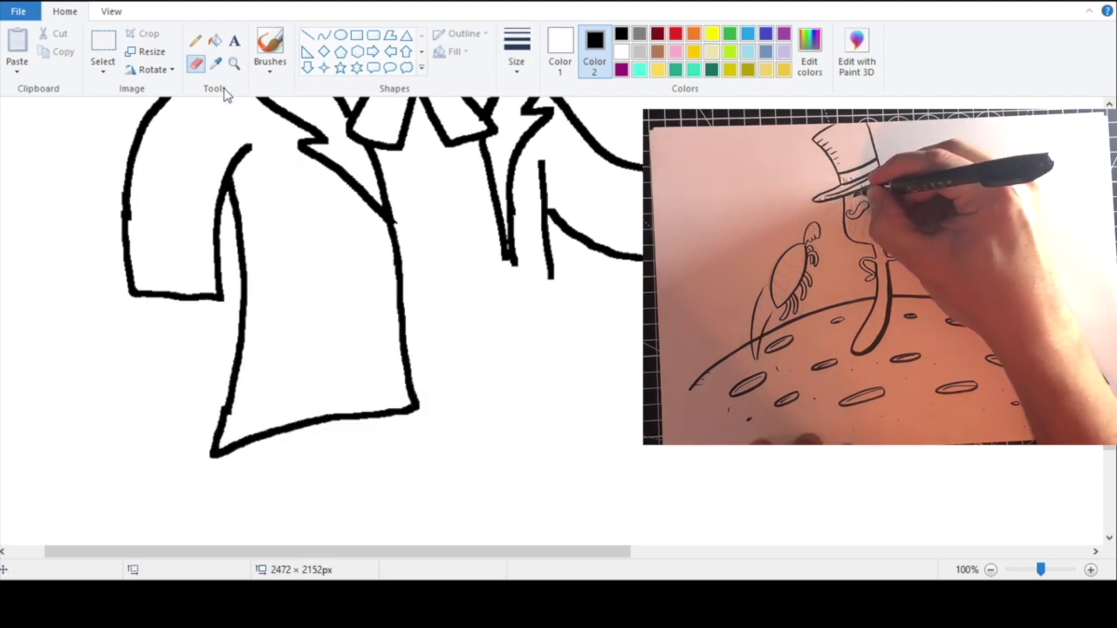
# Step: Clean up the left lapel's lower tip and extend its curve smoothly into the inner edge of the left jacket panel
pyautogui.rightClick(273, 160)
pyautogui.rightClick(277, 182)
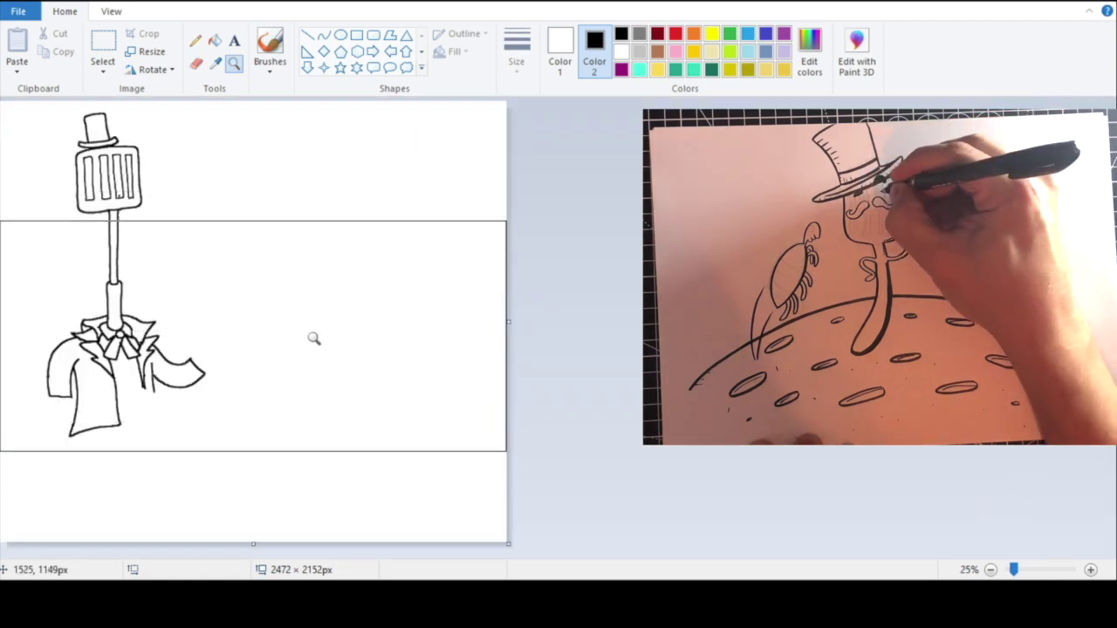
pyautogui.click(288, 407)
pyautogui.click(392, 378)
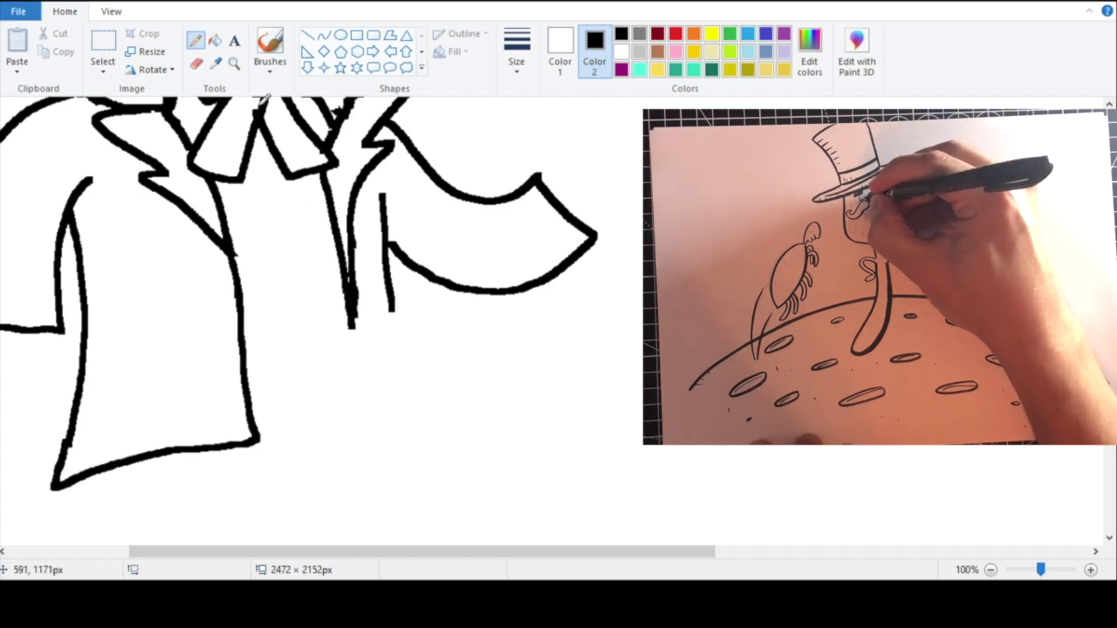
pyautogui.click(356, 232)
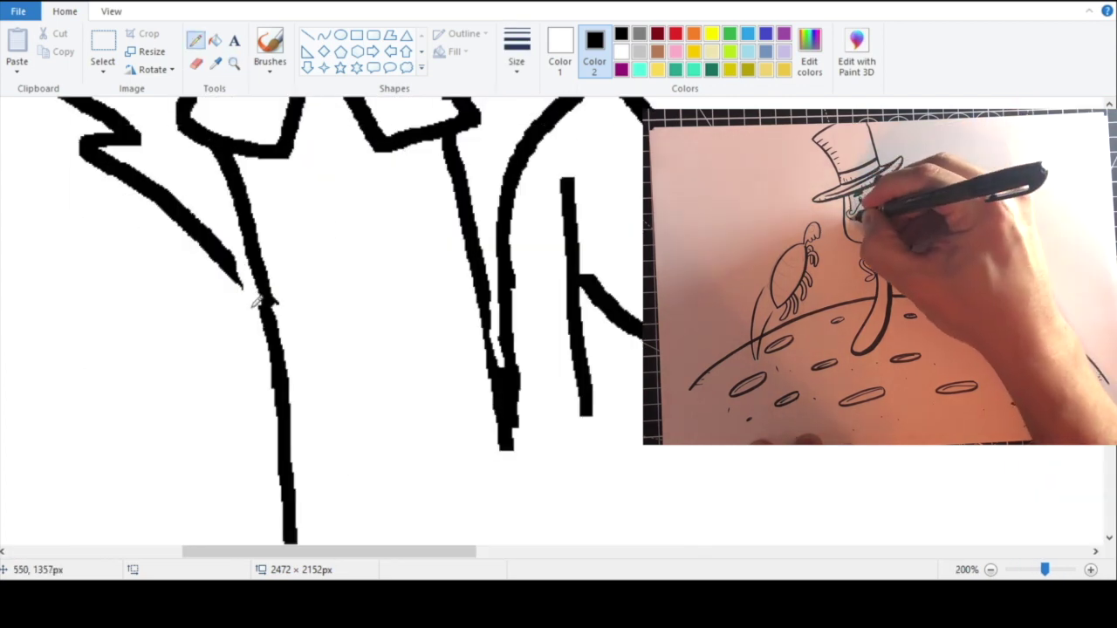
pyautogui.moveTo(260, 331); pyautogui.dragTo(267, 396)
pyautogui.click(234, 64)
pyautogui.rightClick(260, 330)
pyautogui.click(197, 63)
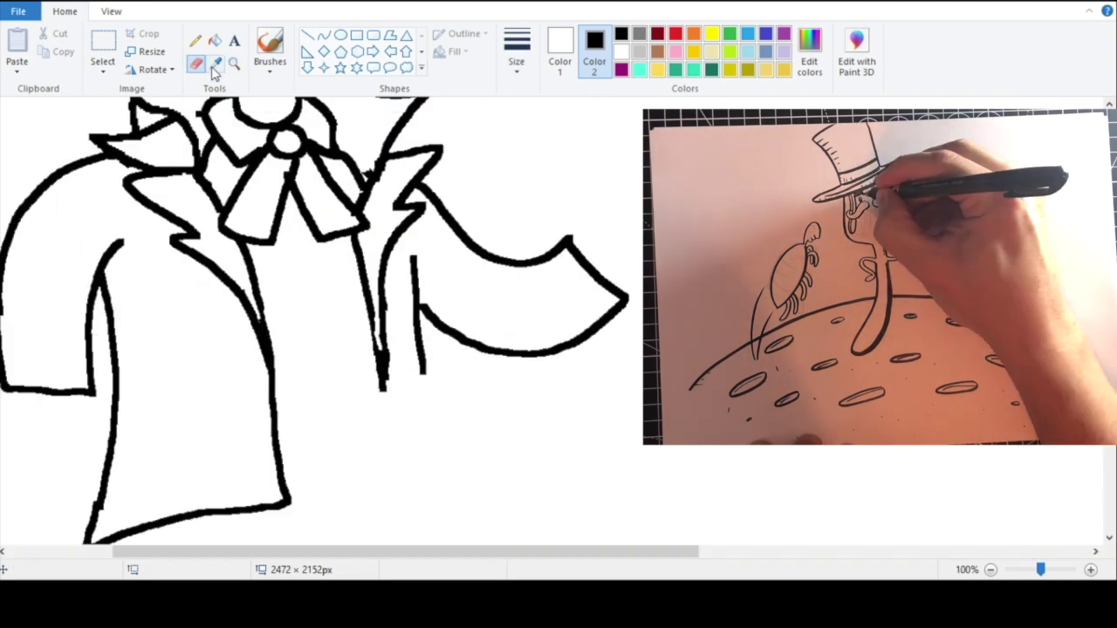
# Step: Trim the thick overlap at the right lapel's lower end where it meets the shirt line
pyautogui.click(234, 63)
pyautogui.click(419, 317)
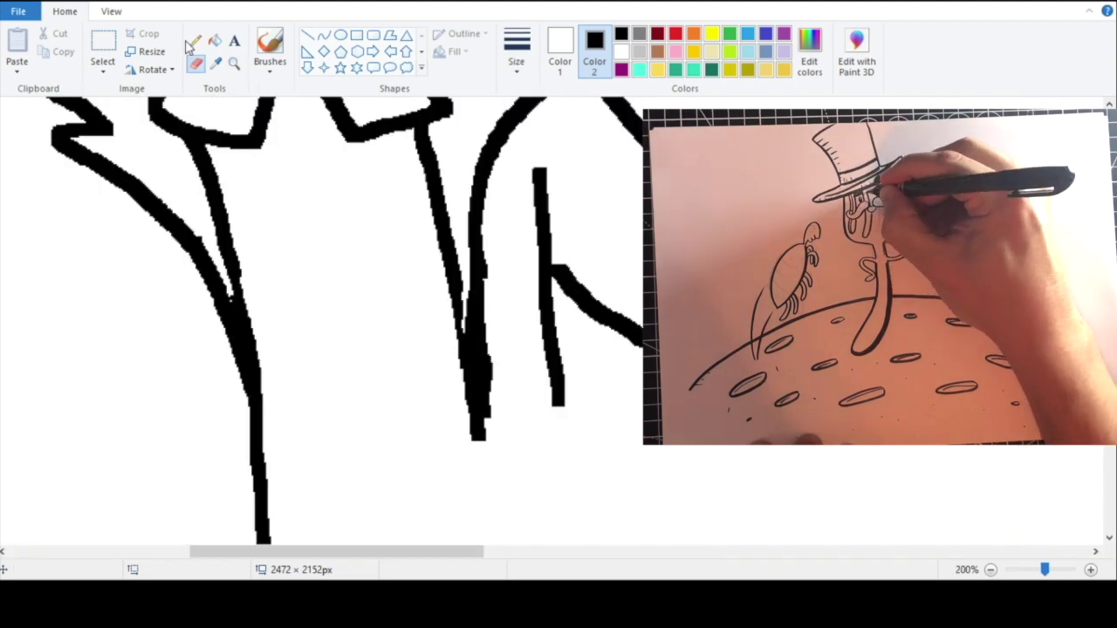
pyautogui.rightClick(364, 334)
pyautogui.click(364, 334)
pyautogui.click(196, 64)
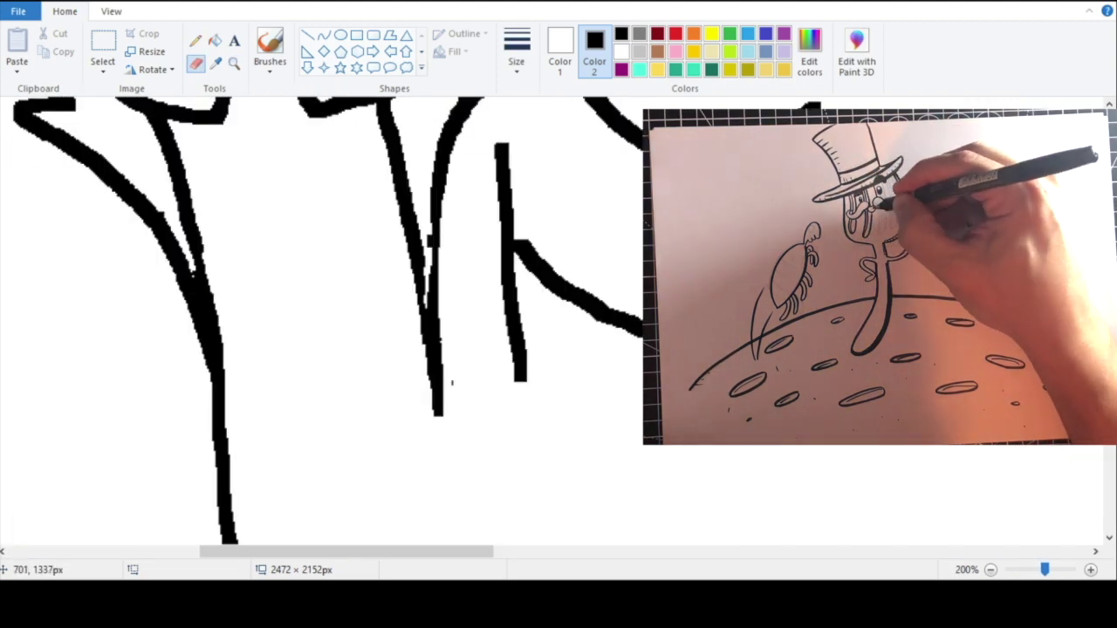
pyautogui.moveTo(429, 216); pyautogui.dragTo(429, 304)
pyautogui.hotkey('ctrl', 'z')
pyautogui.moveTo(430, 234); pyautogui.dragTo(428, 305)
# Step: Draw the right front panel of the jacket as two lines curving down to a short pointed hem
pyautogui.click(234, 64)
pyautogui.rightClick(289, 165)
pyautogui.rightClick(349, 297)
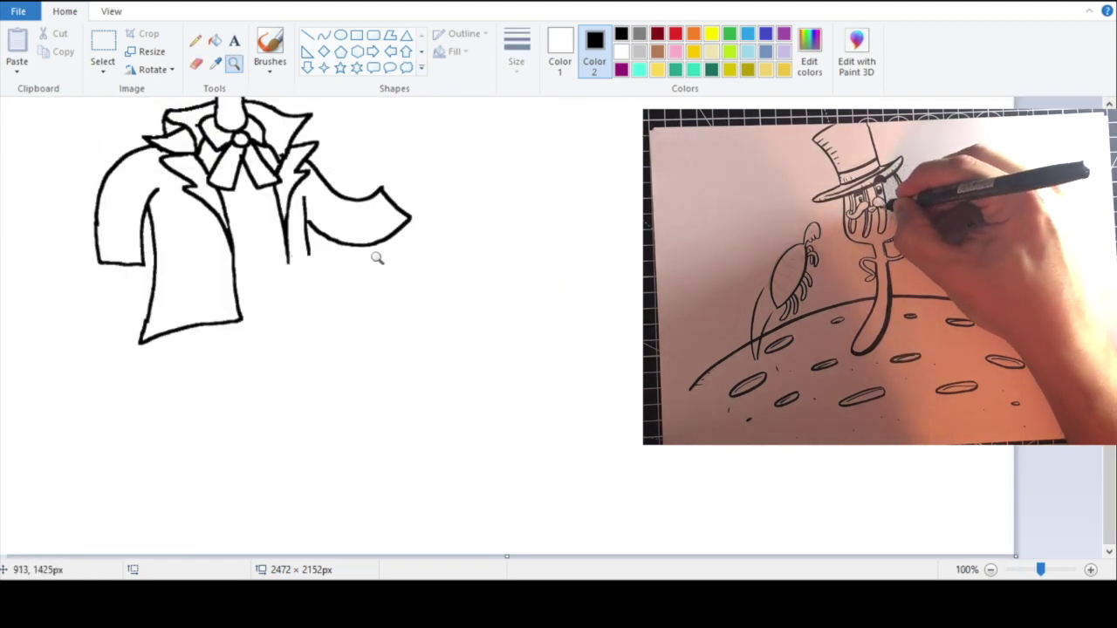
pyautogui.click(379, 254)
pyautogui.click(196, 63)
pyautogui.moveTo(379, 342); pyautogui.dragTo(419, 442)
pyautogui.moveTo(421, 322); pyautogui.dragTo(421, 442)
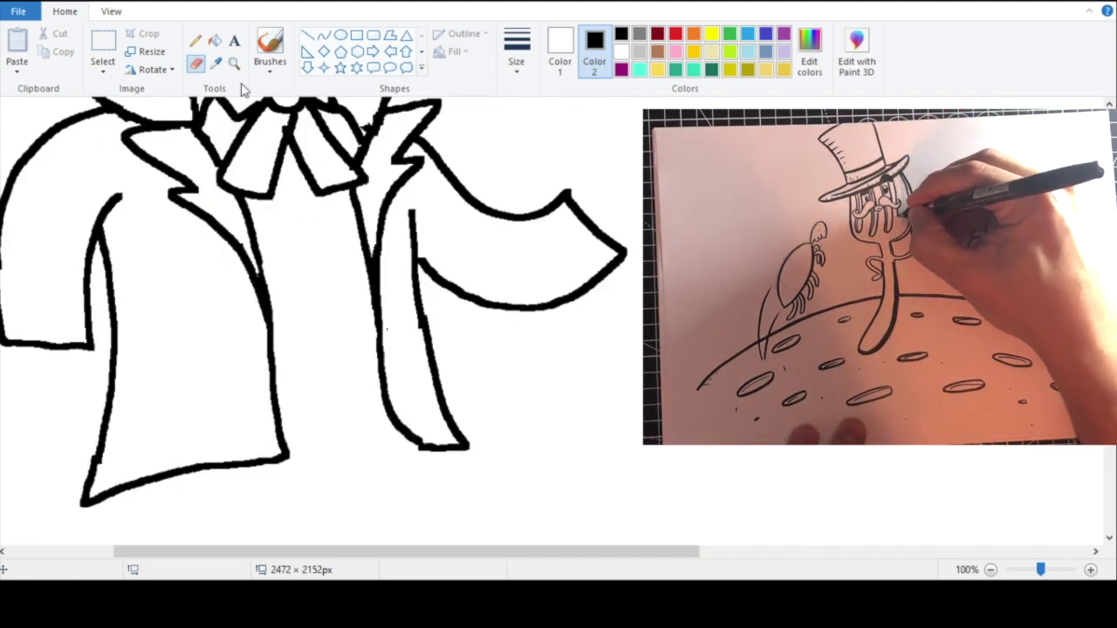
# Step: Draw the shirt's hem as a slightly curved line between the two jacket panels
pyautogui.click(233, 63)
pyautogui.rightClick(253, 138)
pyautogui.rightClick(356, 449)
pyautogui.click(215, 335)
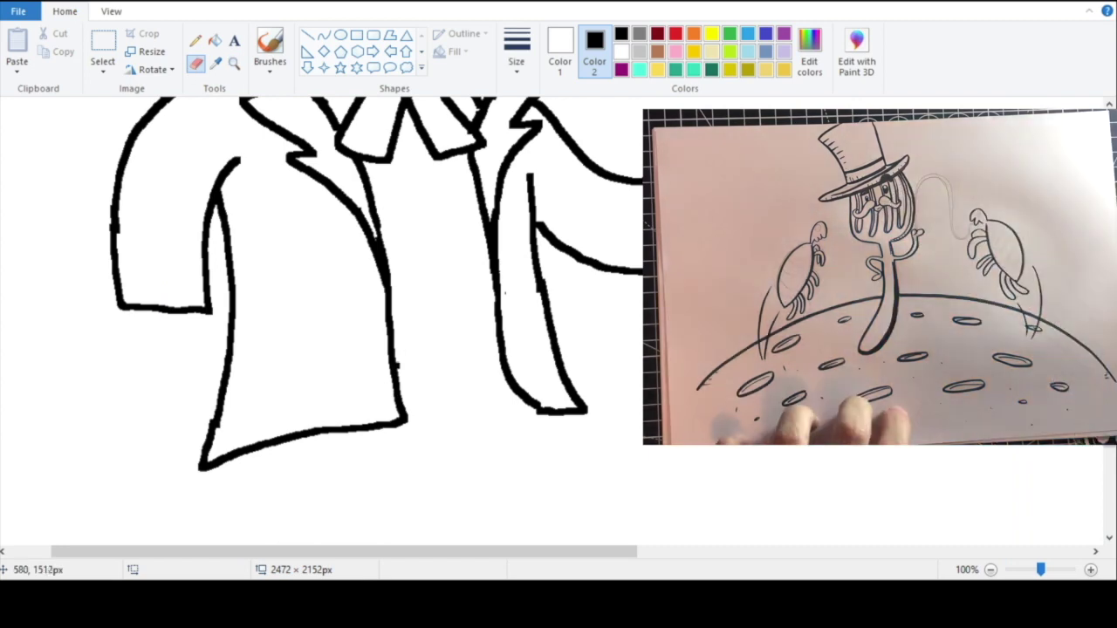
pyautogui.click(234, 64)
# Step: Check the whole figure and try to draw a shape beneath the left sleeve's cuff
pyautogui.rightClick(384, 321)
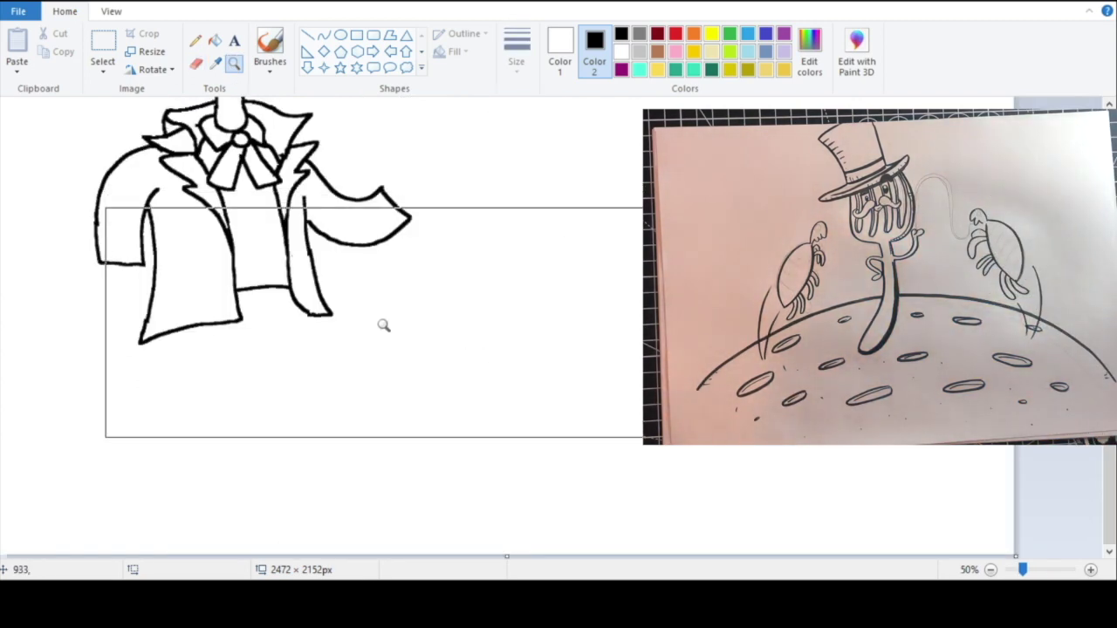
pyautogui.click(326, 305)
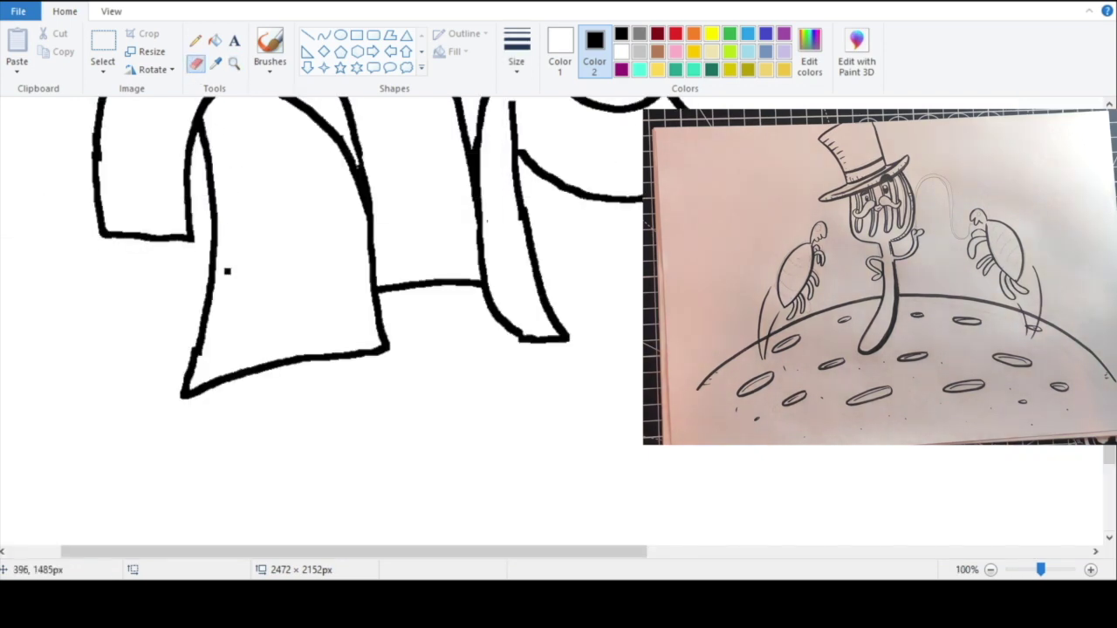
pyautogui.click(234, 65)
pyautogui.rightClick(337, 254)
pyautogui.rightClick(294, 222)
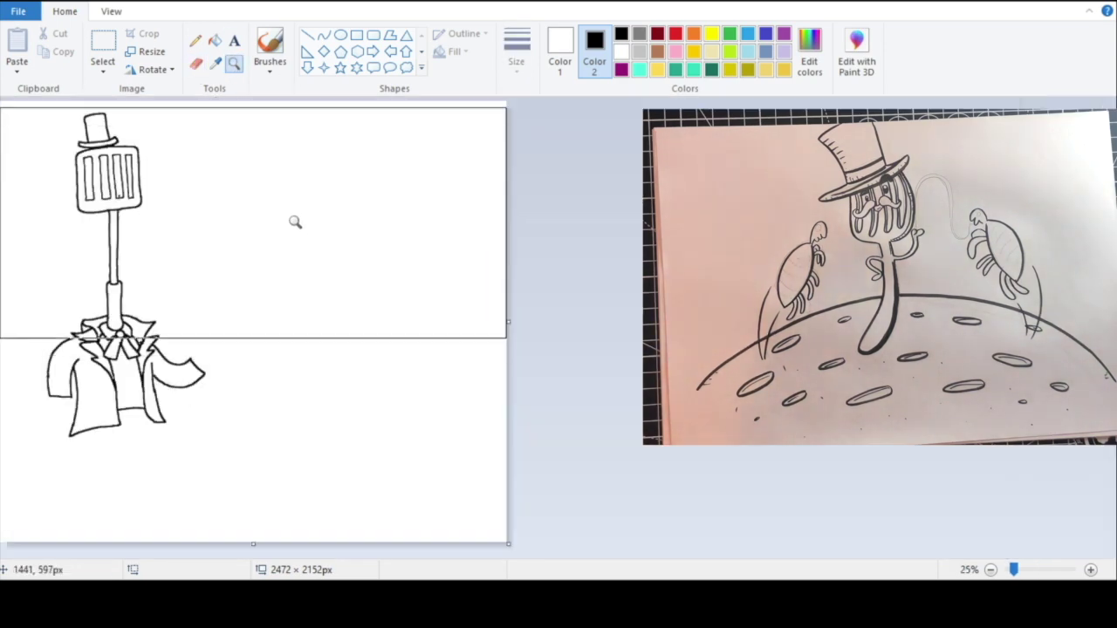
pyautogui.click(279, 400)
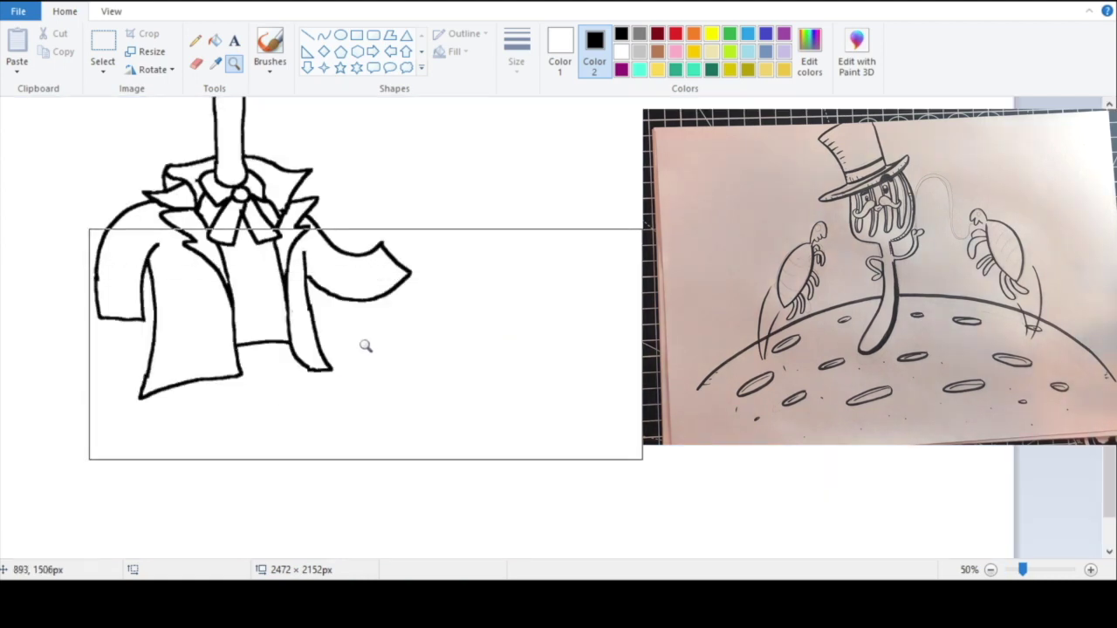
pyautogui.click(253, 365)
pyautogui.click(196, 63)
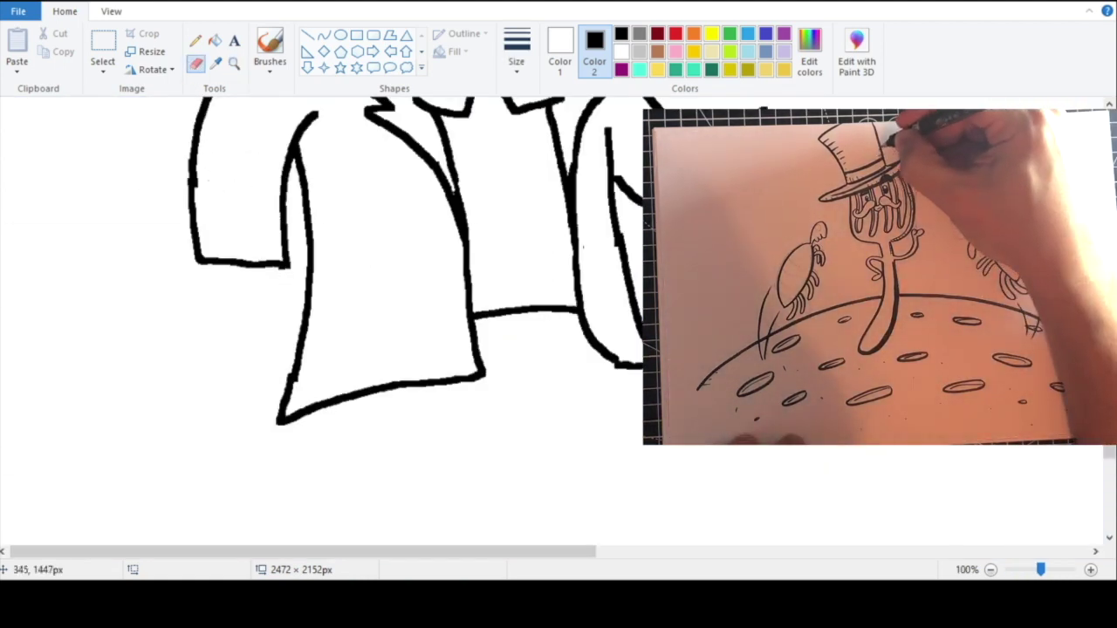
pyautogui.moveTo(289, 305)
pyautogui.mouseDown()
pyautogui.moveTo(234, 341)
pyautogui.moveTo(231, 304)
pyautogui.moveTo(209, 329)
pyautogui.moveTo(183, 308)
pyautogui.moveTo(205, 265)
pyautogui.mouseUp()
pyautogui.click(47, 3)
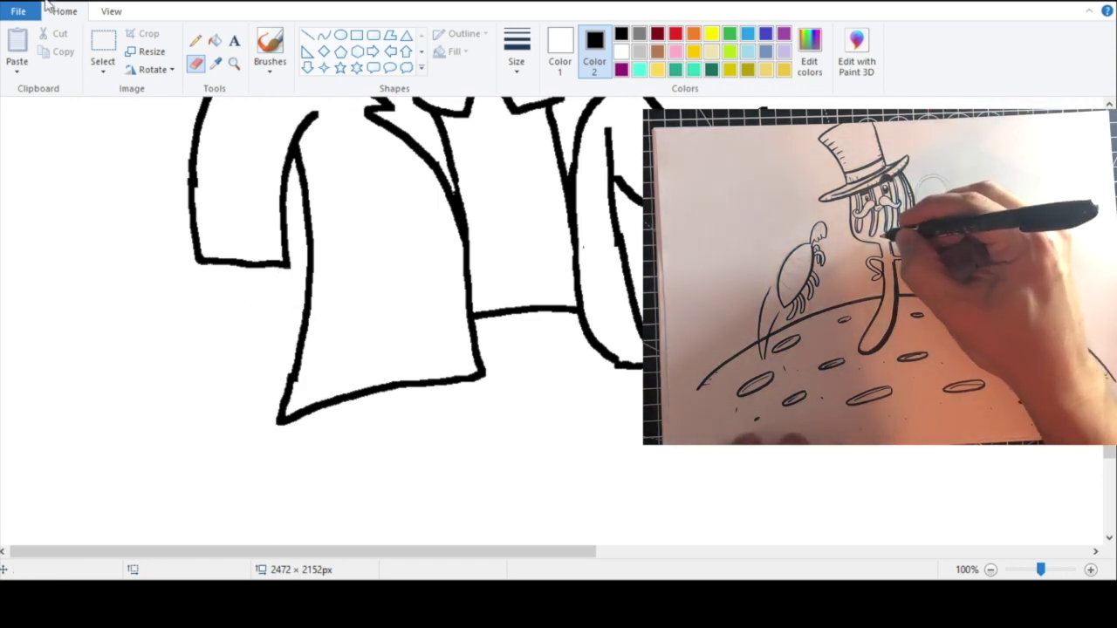
# Step: Draw the right leg's outer line curving down from the hem of the right jacket panel
pyautogui.click(234, 64)
pyautogui.rightClick(274, 162)
pyautogui.rightClick(301, 282)
pyautogui.click(314, 384)
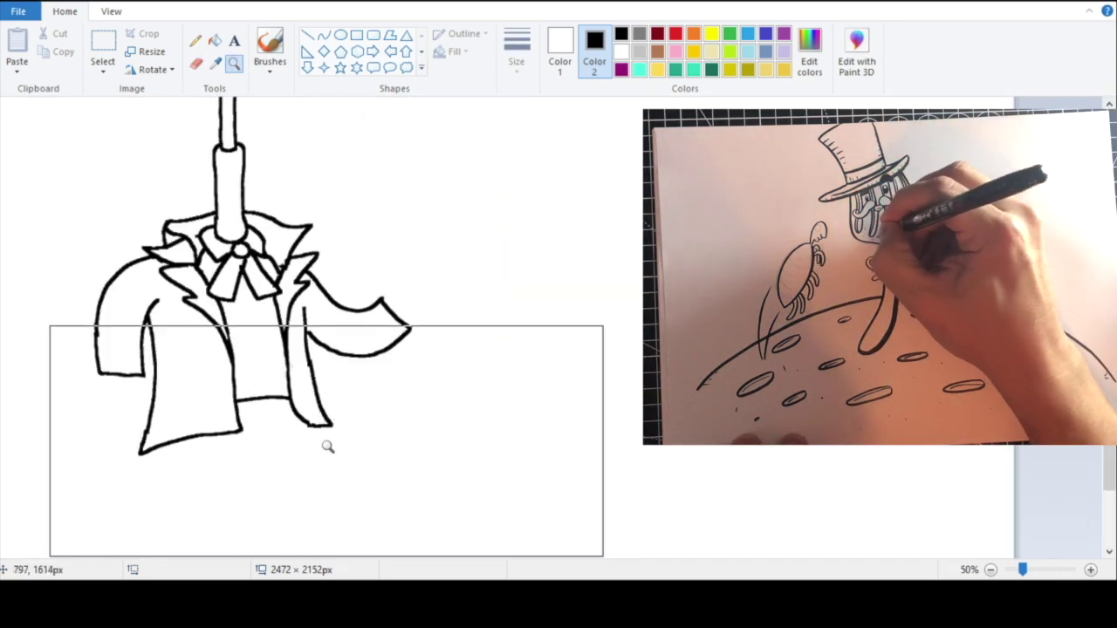
pyautogui.click(301, 401)
pyautogui.click(195, 63)
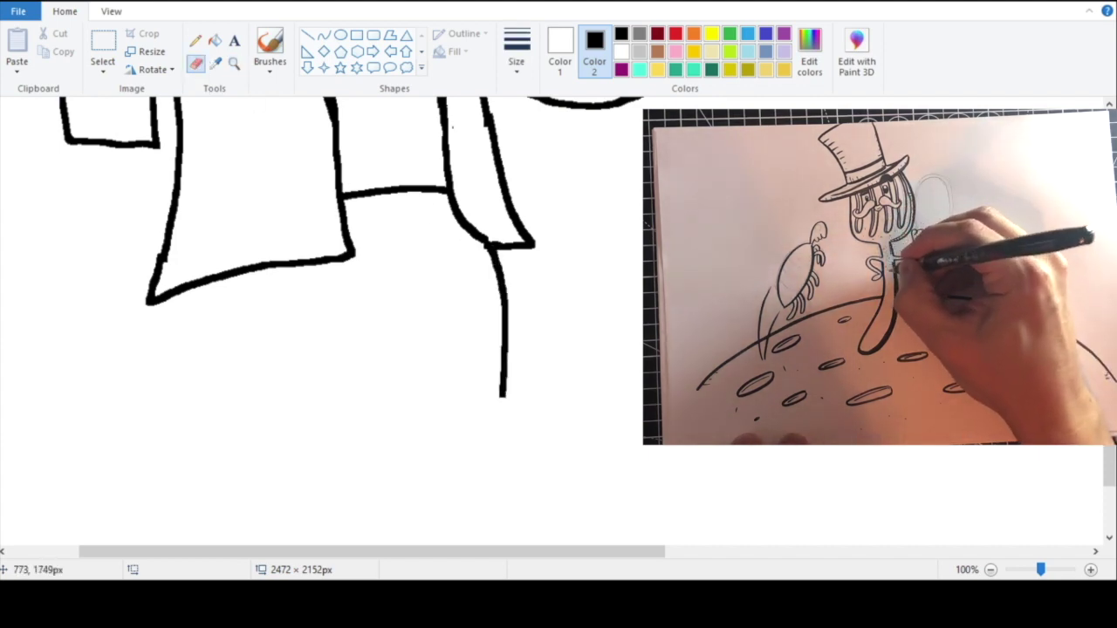
pyautogui.moveTo(503, 379); pyautogui.dragTo(498, 443)
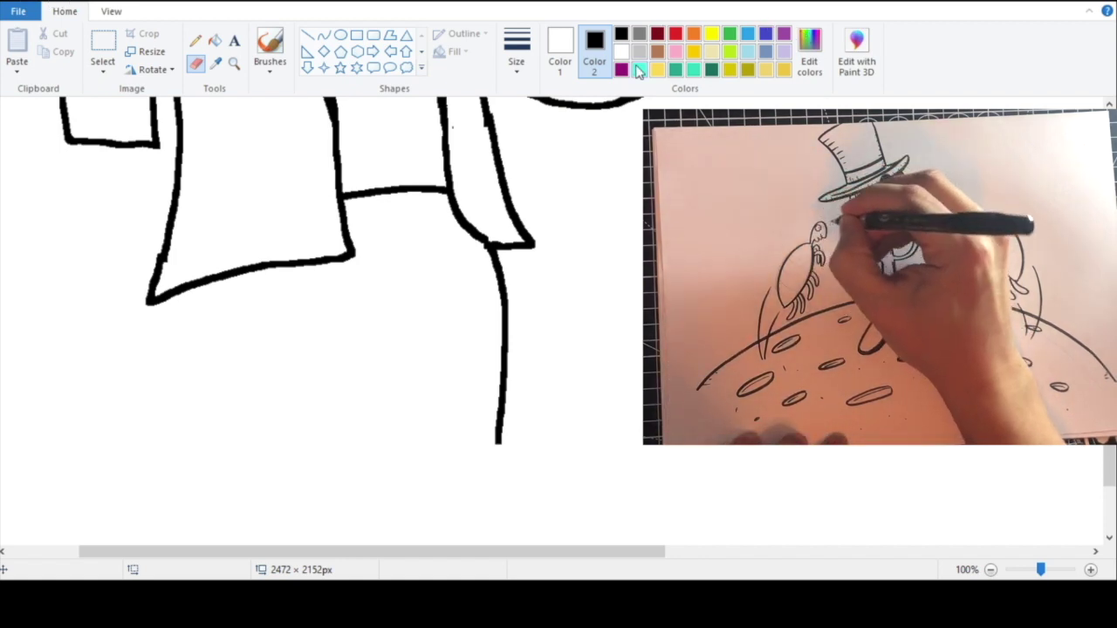
# Step: Examine the new leg line's length and position against the jacket and the whole figure
pyautogui.click(235, 65)
pyautogui.rightClick(253, 159)
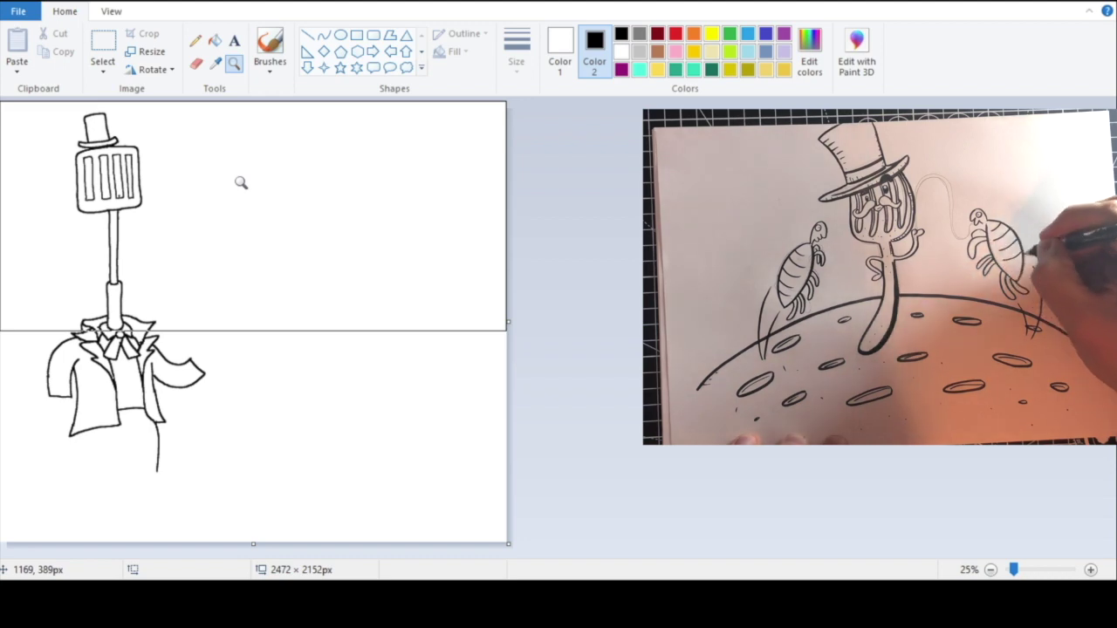
pyautogui.click(294, 448)
pyautogui.rightClick(276, 245)
pyautogui.click(287, 419)
pyautogui.click(196, 64)
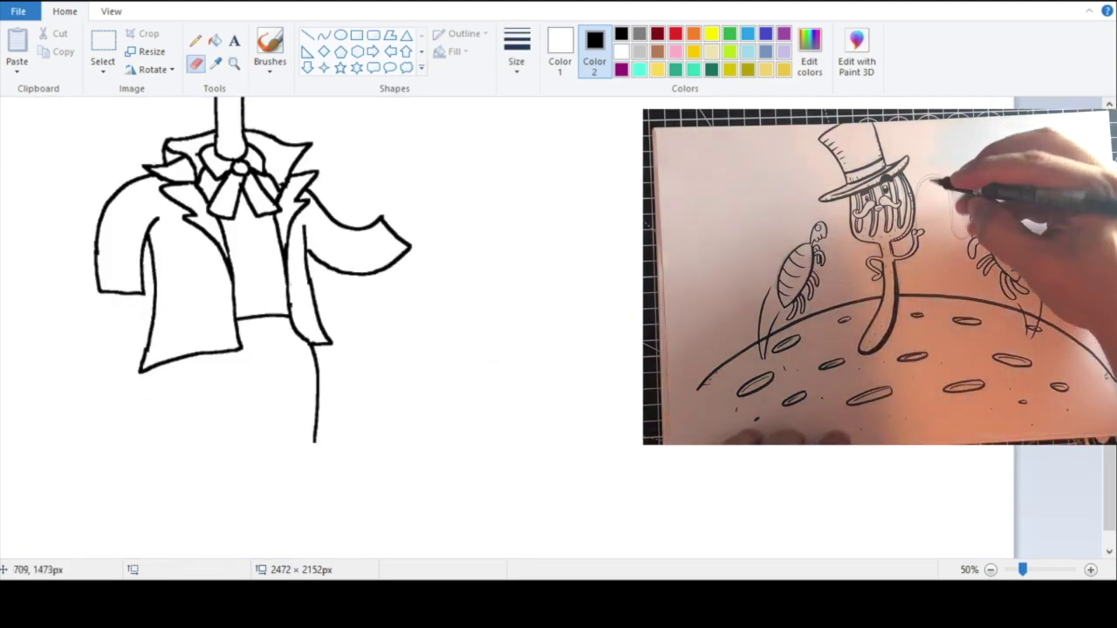
pyautogui.click(234, 64)
pyautogui.rightClick(317, 224)
pyautogui.click(381, 416)
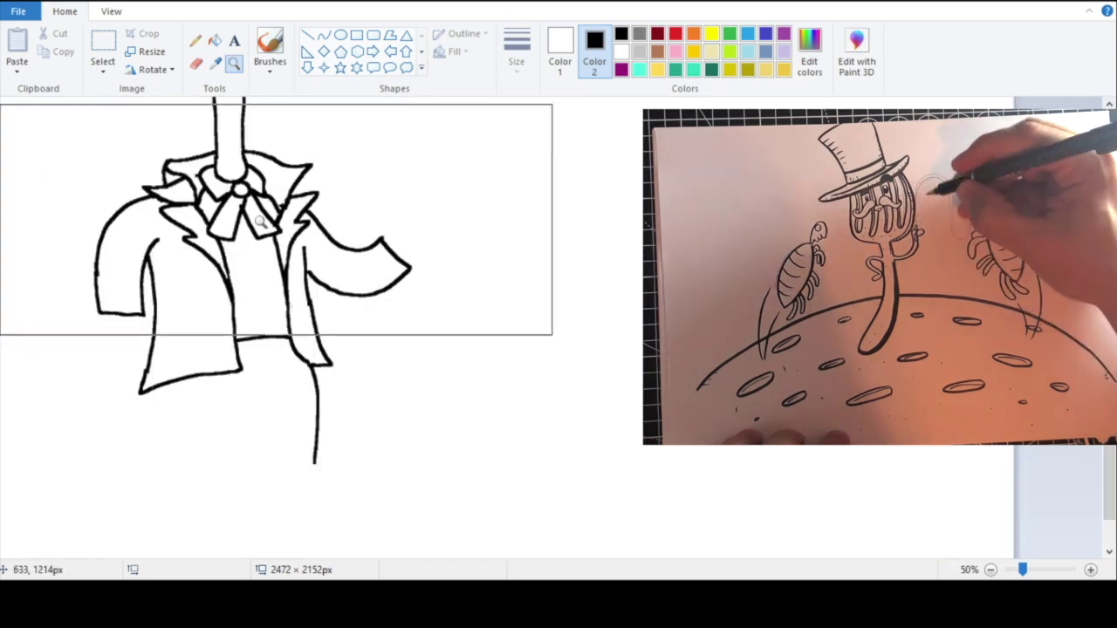
# Step: Draw the right leg's inner line and a flat trouser hem joining it to the outer line
pyautogui.click(332, 484)
pyautogui.rightClick(314, 304)
pyautogui.click(367, 325)
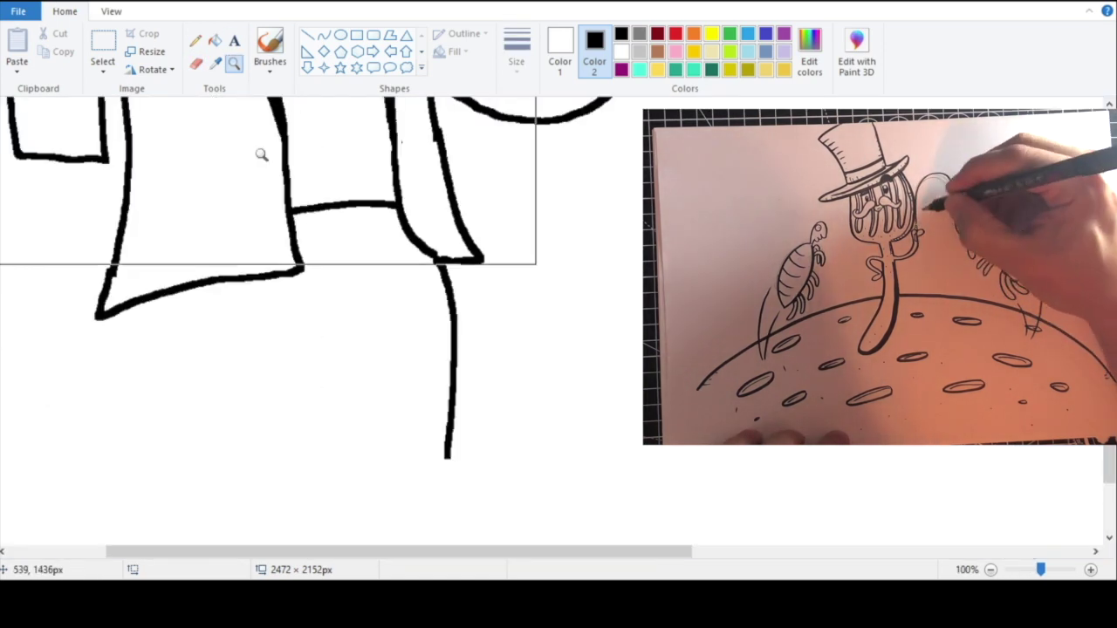
pyautogui.click(196, 64)
pyautogui.moveTo(375, 334)
pyautogui.mouseDown()
pyautogui.moveTo(371, 457)
pyautogui.moveTo(454, 457)
pyautogui.mouseUp()
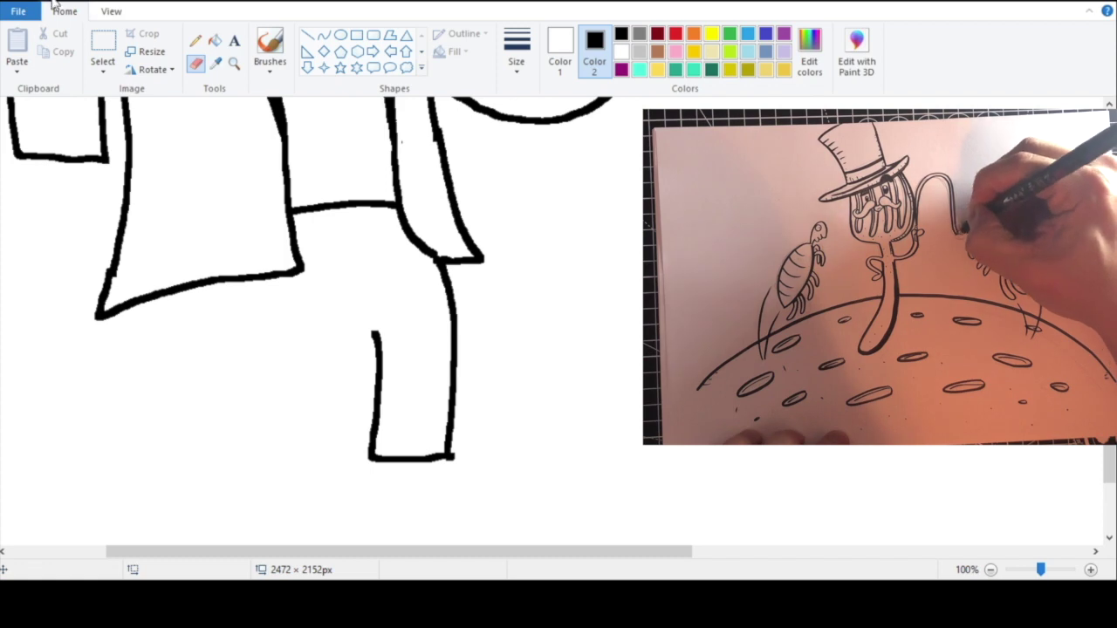
# Step: Undo the right leg's inner line and trouser hem, and check the remaining outer line against the jacket
pyautogui.hotkey('ctrl', 'z')
pyautogui.click(234, 64)
pyautogui.rightClick(324, 343)
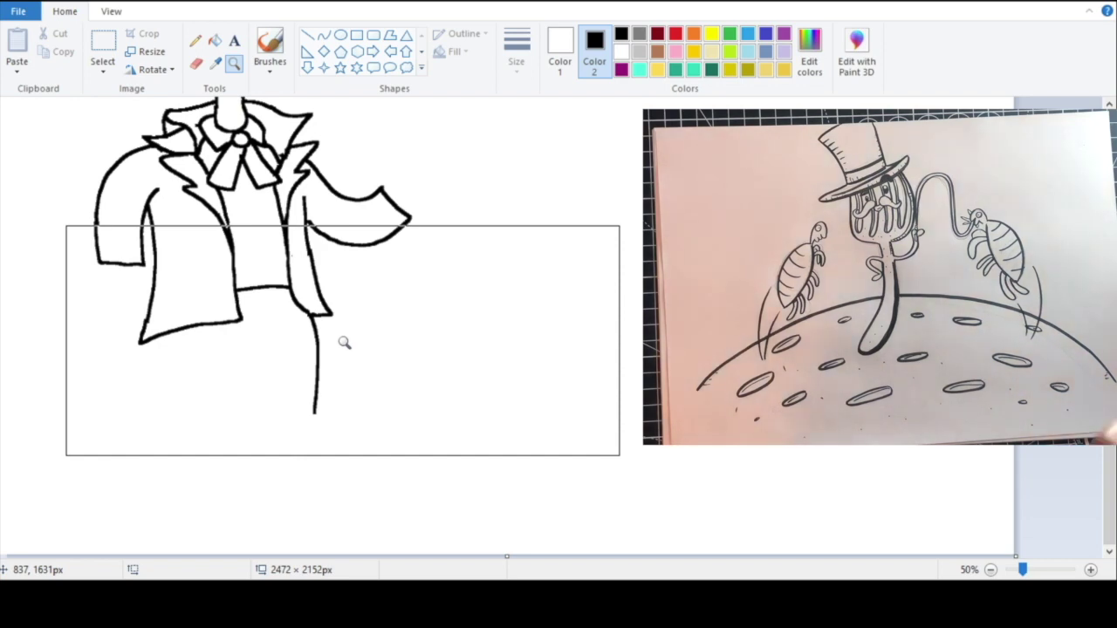
pyautogui.rightClick(280, 235)
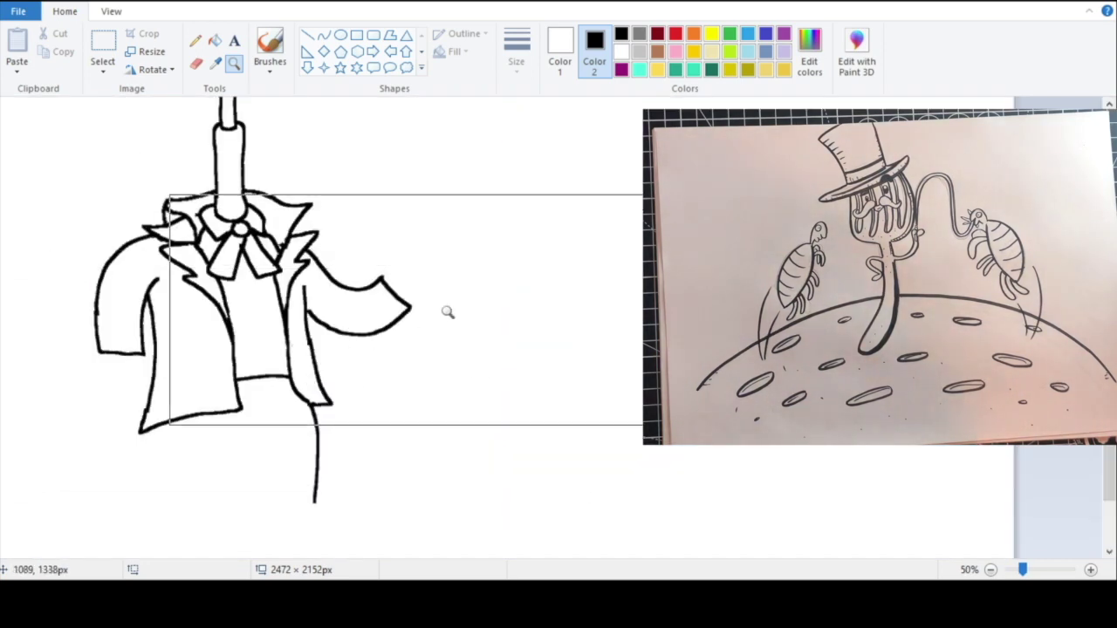
pyautogui.click(312, 467)
pyautogui.rightClick(257, 229)
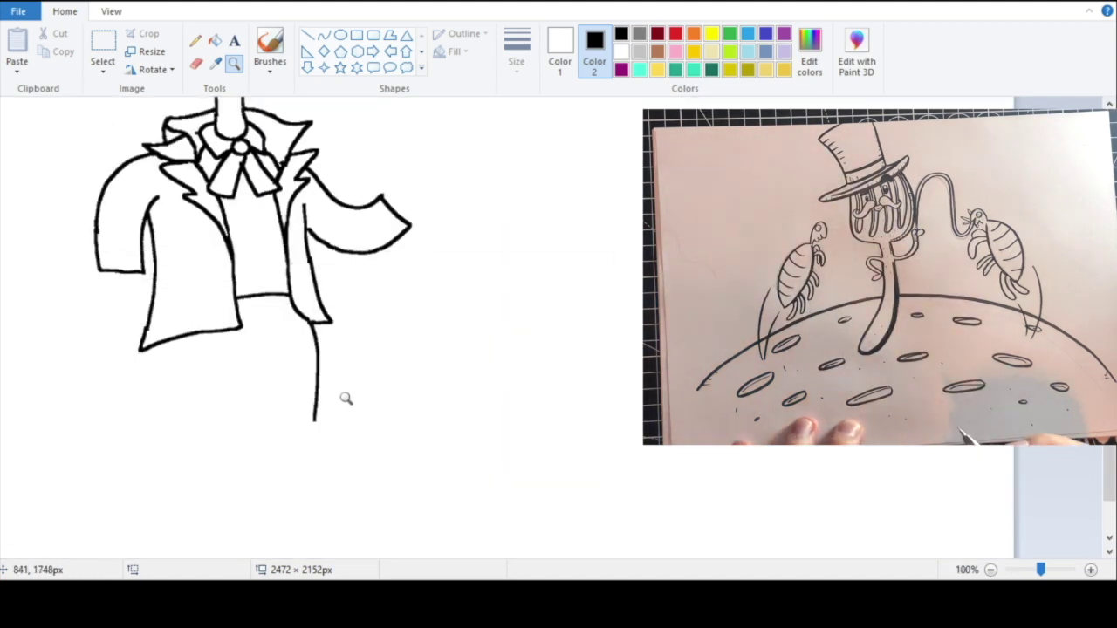
pyautogui.click(345, 398)
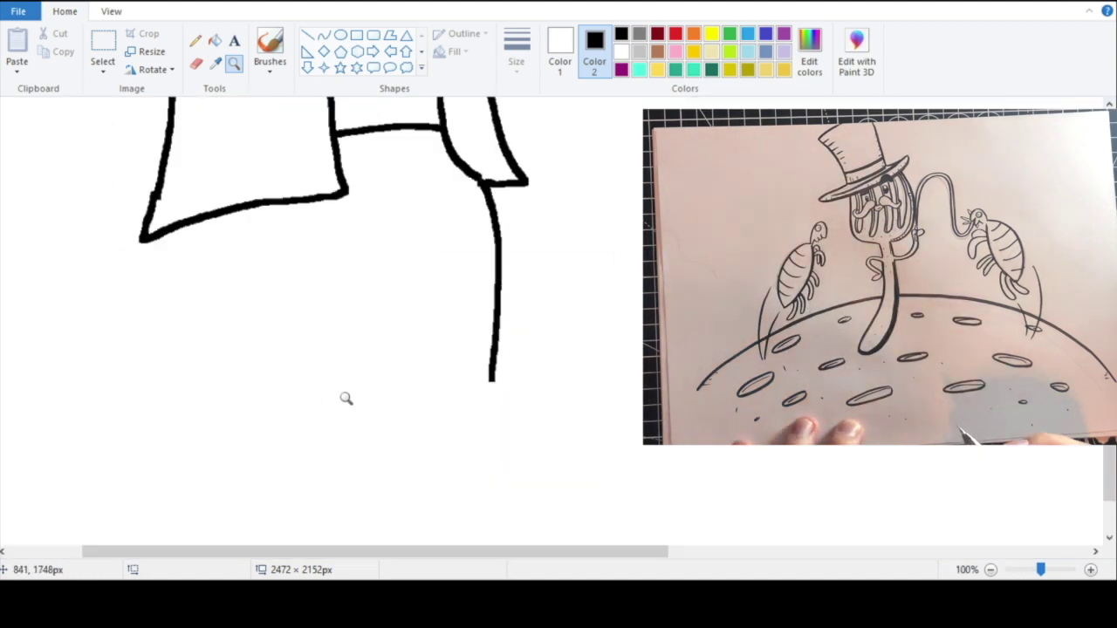
# Step: Try to draw a new right trouser hem and an inner line arching over to the left leg
pyautogui.click(196, 64)
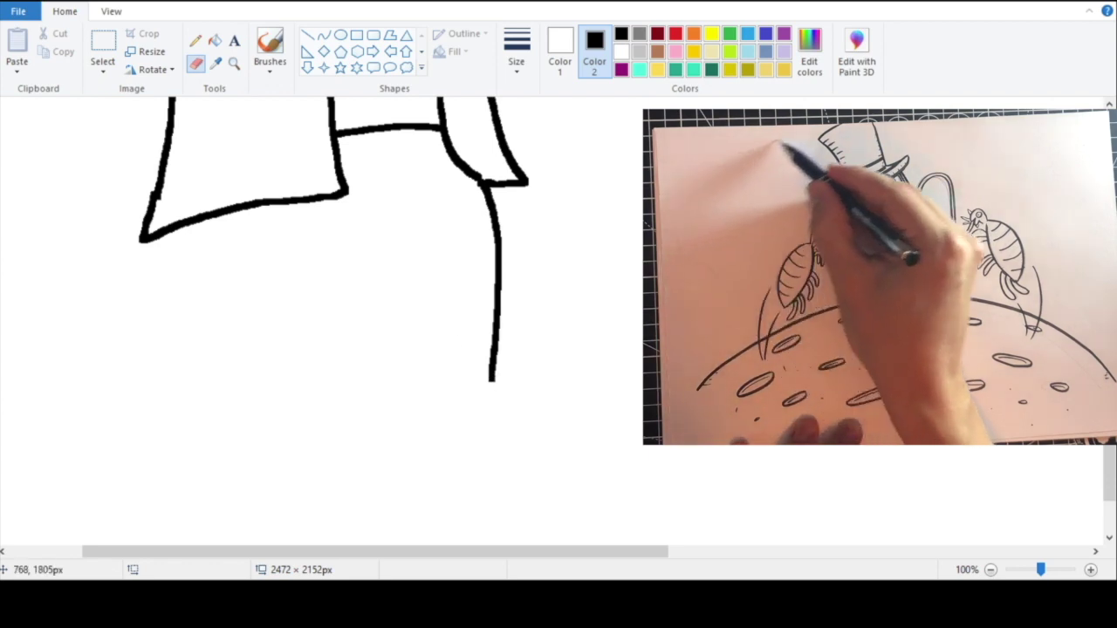
pyautogui.moveTo(492, 381); pyautogui.dragTo(463, 385)
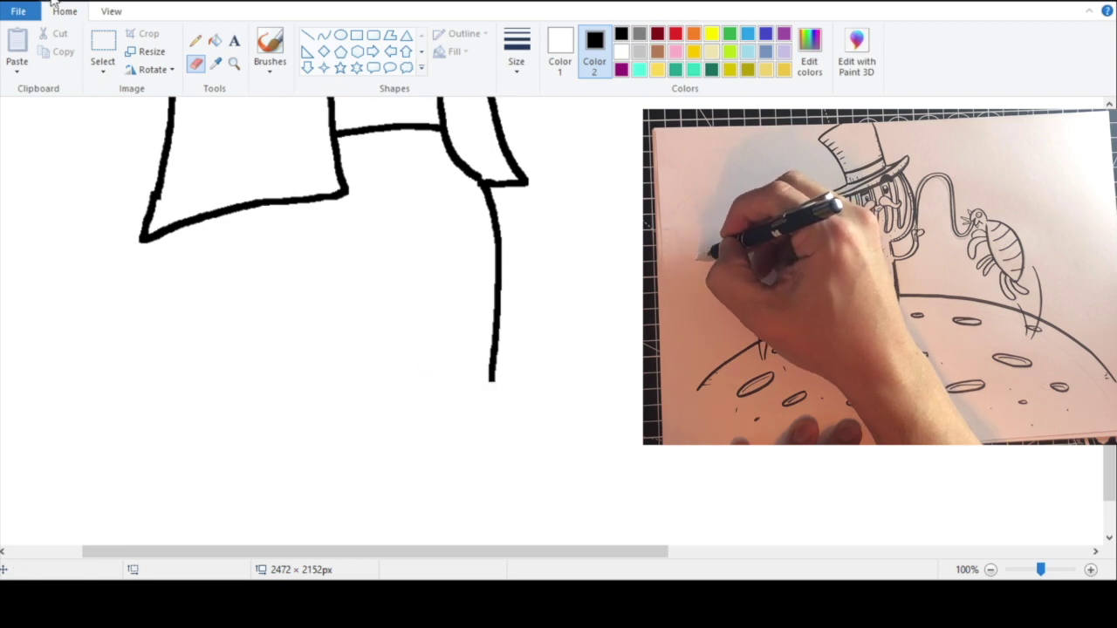
pyautogui.click(234, 63)
pyautogui.rightClick(309, 127)
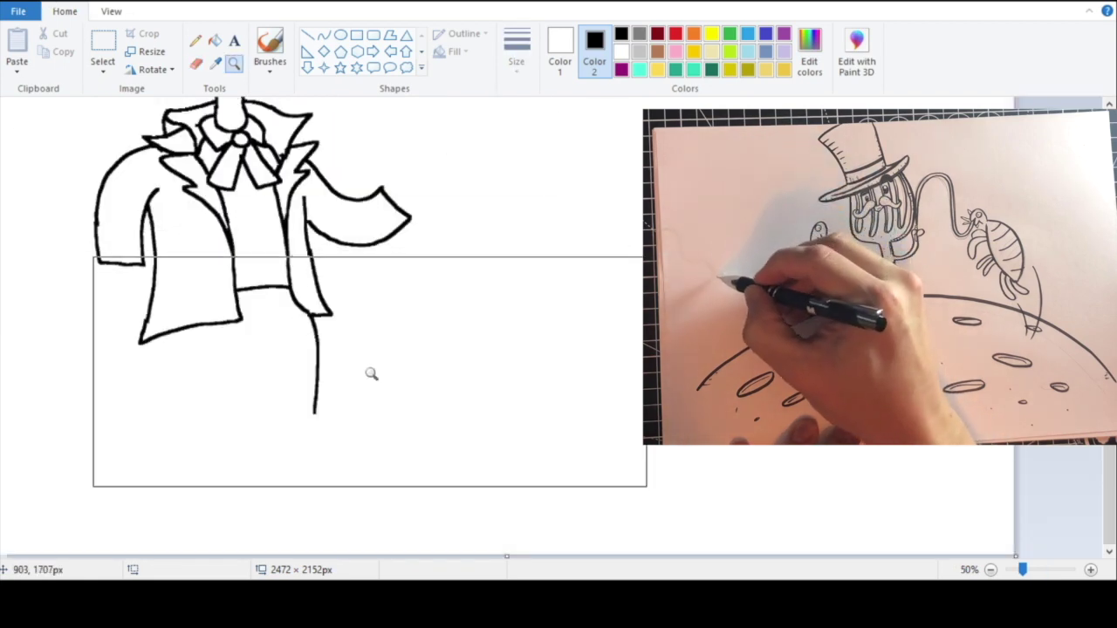
pyautogui.click(325, 359)
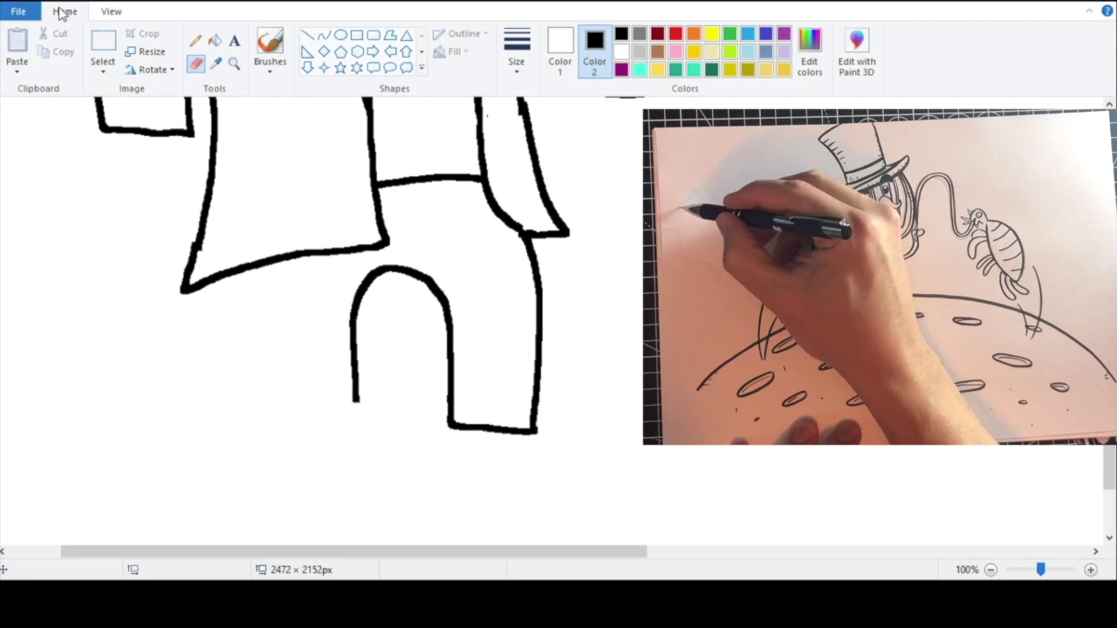
pyautogui.hotkey('ctrl', 'z')
# Step: Try another trouser line from the end of the right leg, and undo all leg lines beneath the jacket
pyautogui.click(233, 66)
pyautogui.rightClick(366, 289)
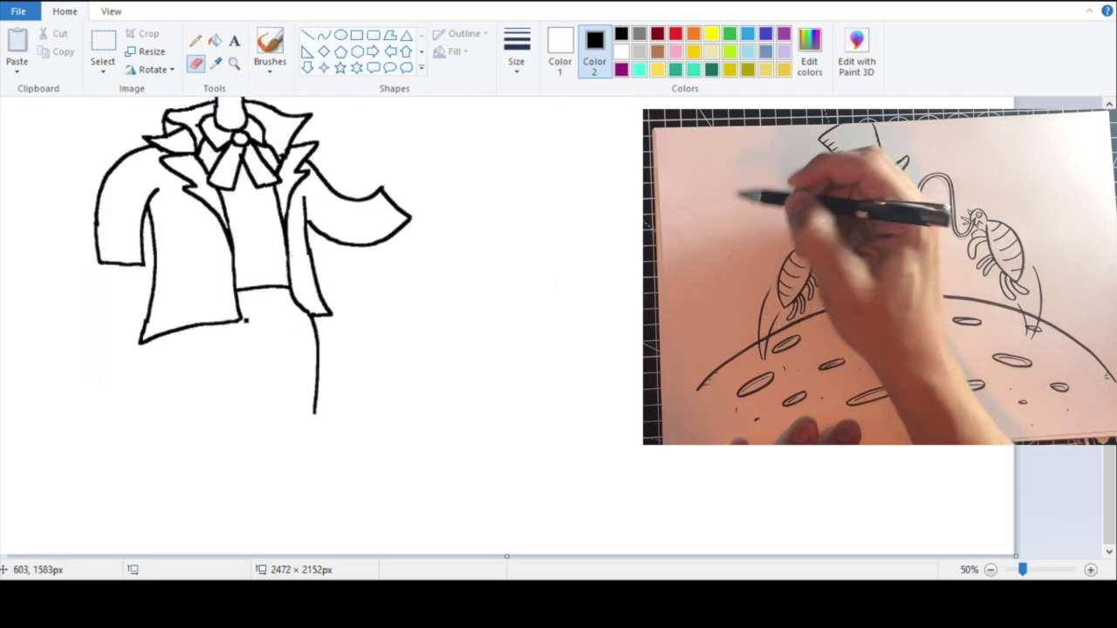
pyautogui.moveTo(314, 412)
pyautogui.mouseDown()
pyautogui.moveTo(269, 409)
pyautogui.moveTo(266, 327)
pyautogui.mouseUp()
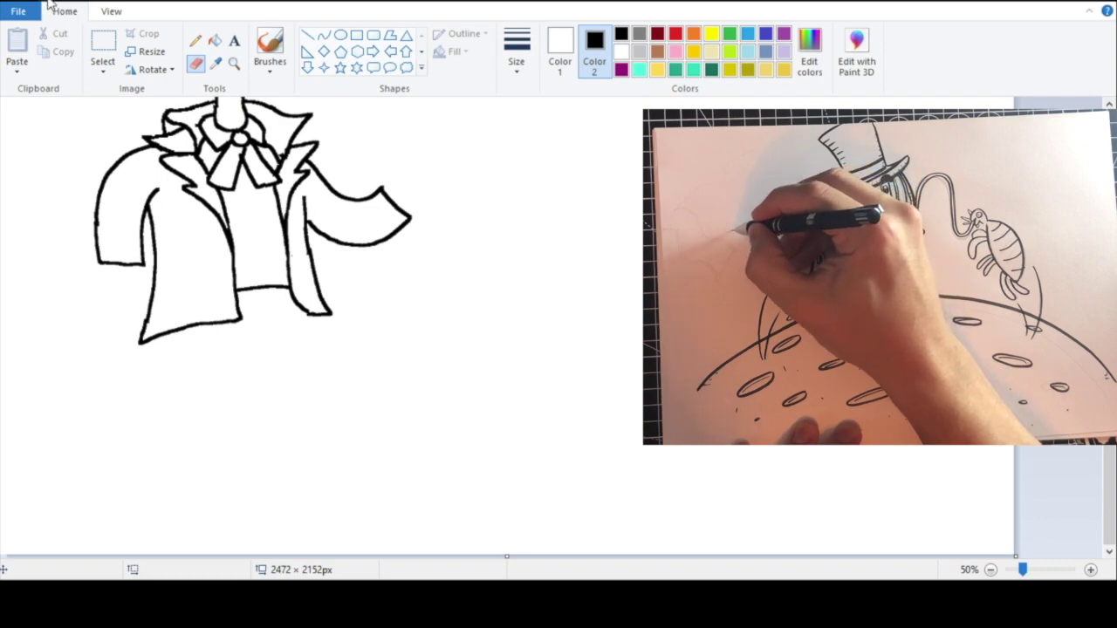
# Step: Draw the back of a hand and its curled thumb extending from the right sleeve's cuff
pyautogui.click(419, 253)
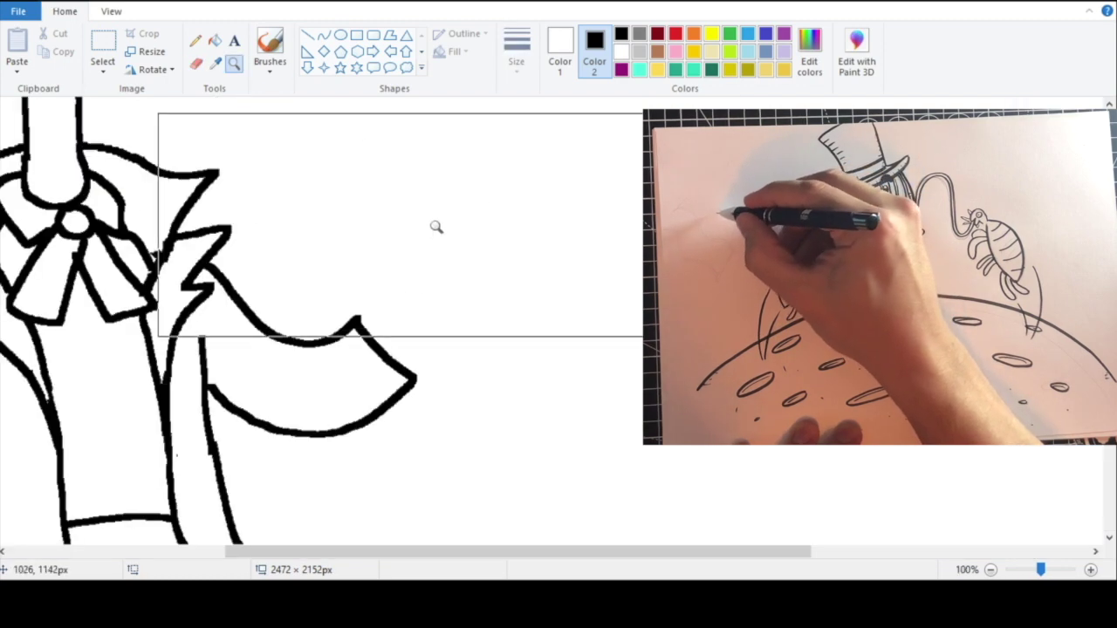
pyautogui.click(445, 244)
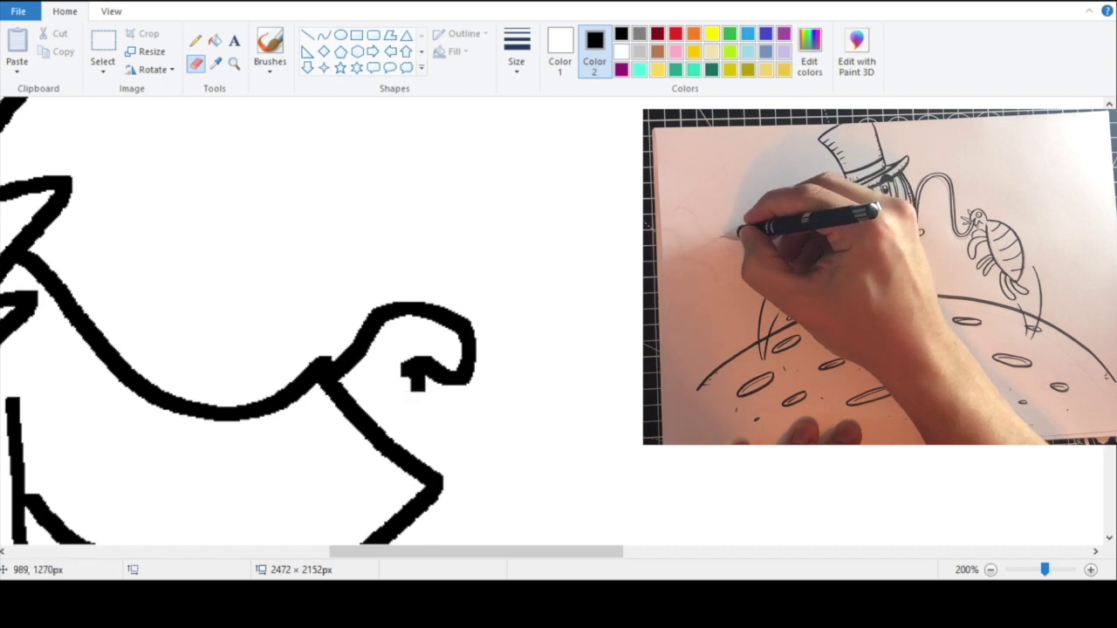
# Step: Try to draw a slanted handle with an oval end beneath the thumb and rounded fingers above it
pyautogui.moveTo(501, 356)
pyautogui.mouseDown()
pyautogui.moveTo(565, 434)
pyautogui.moveTo(511, 456)
pyautogui.moveTo(423, 386)
pyautogui.mouseUp()
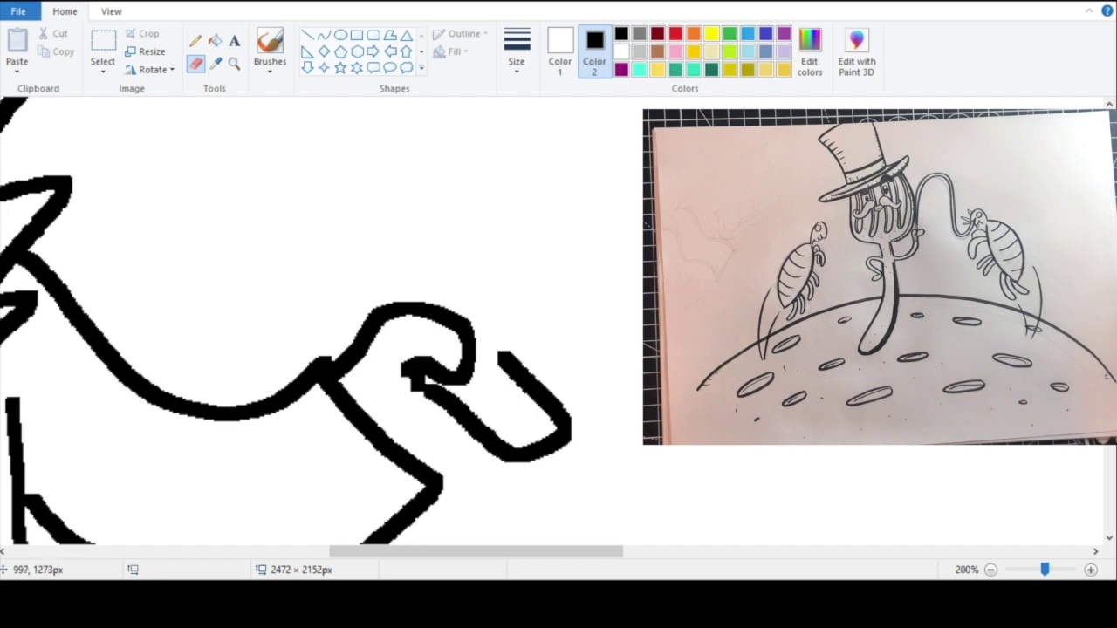
pyautogui.moveTo(524, 415); pyautogui.dragTo(526, 447)
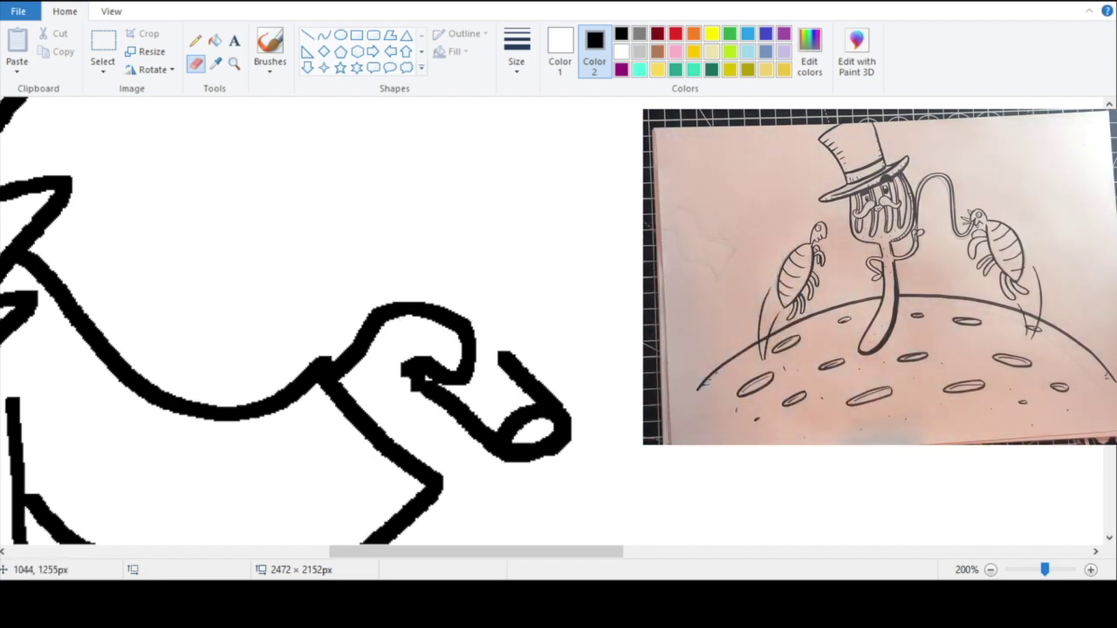
pyautogui.moveTo(454, 319)
pyautogui.mouseDown()
pyautogui.moveTo(548, 345)
pyautogui.moveTo(528, 362)
pyautogui.mouseUp()
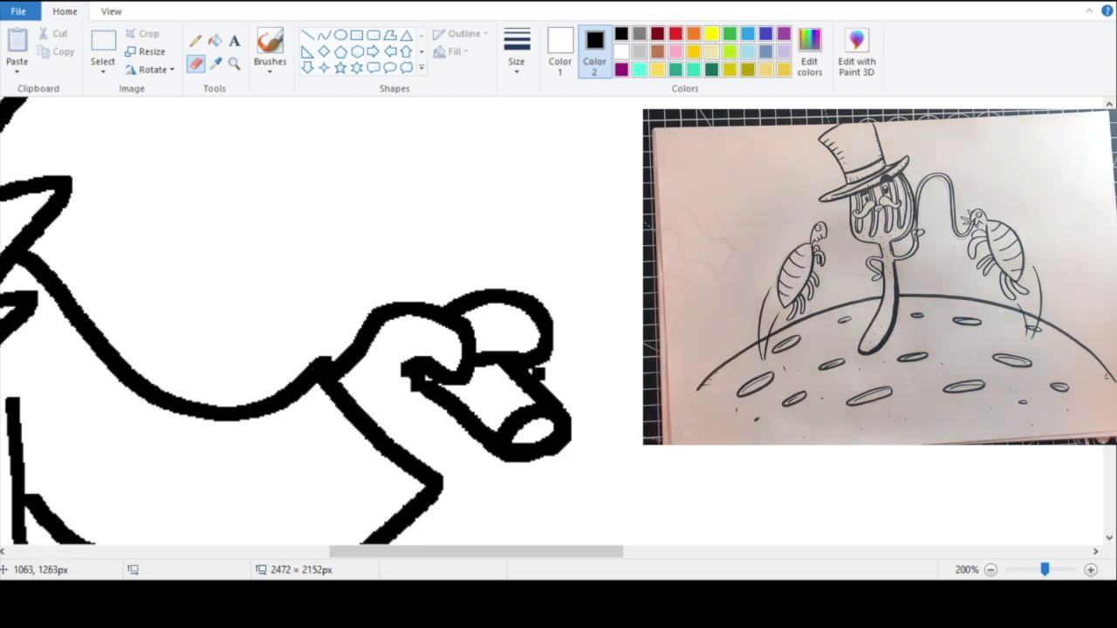
pyautogui.hotkey('ctrl', 'z')
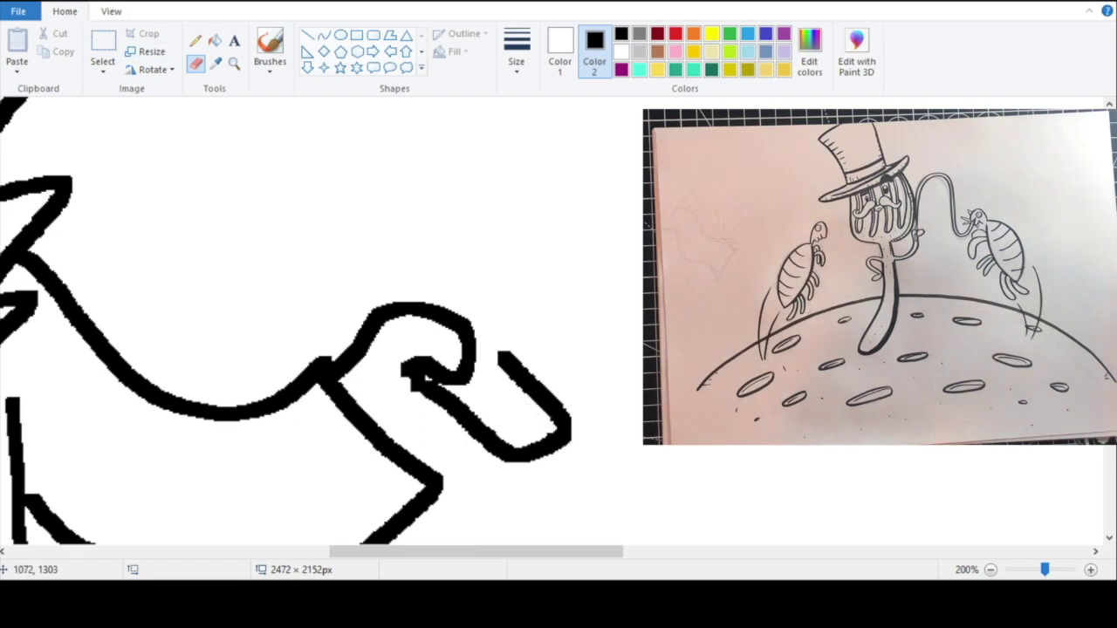
pyautogui.moveTo(516, 447); pyautogui.dragTo(555, 423)
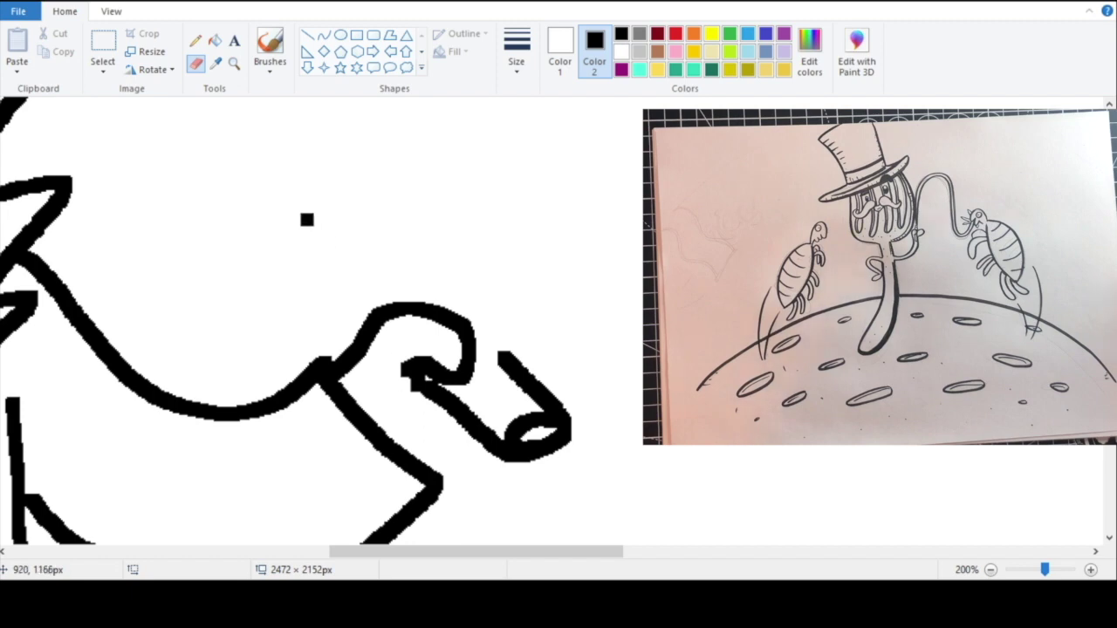
pyautogui.click(196, 63)
pyautogui.moveTo(379, 299)
pyautogui.mouseDown()
pyautogui.moveTo(411, 275)
pyautogui.moveTo(485, 287)
pyautogui.moveTo(499, 316)
pyautogui.mouseUp()
pyautogui.moveTo(527, 356)
pyautogui.mouseDown()
pyautogui.moveTo(437, 323)
pyautogui.moveTo(520, 314)
pyautogui.moveTo(537, 360)
pyautogui.mouseUp()
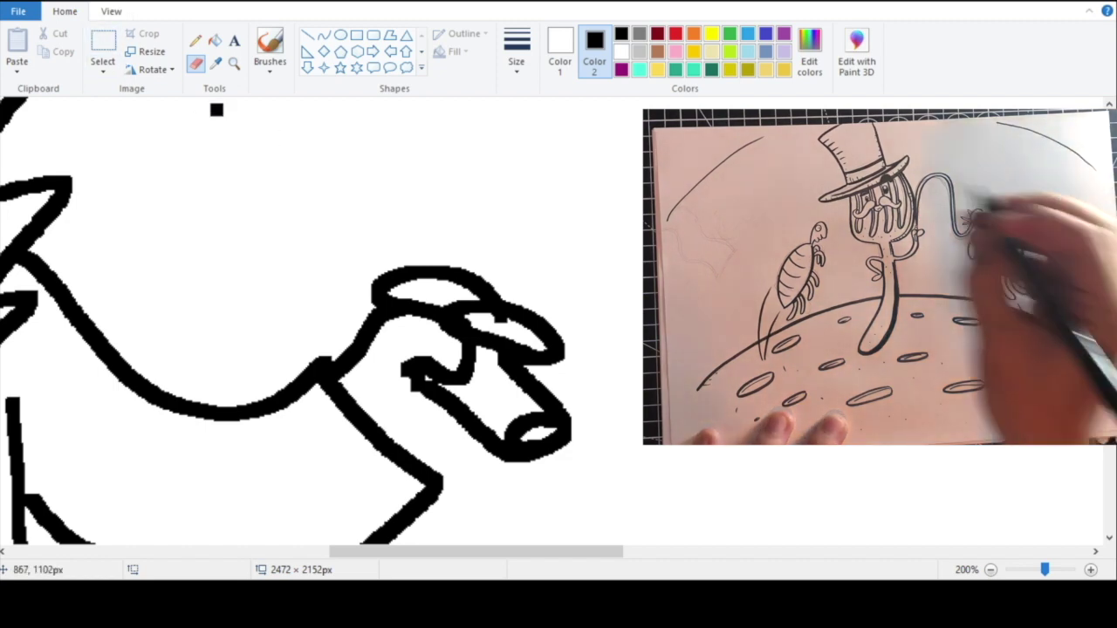
# Step: Check the hand against the whole figure, and undo the slanted handle and its fingers back to the thumb
pyautogui.rightClick(262, 132)
pyautogui.rightClick(379, 184)
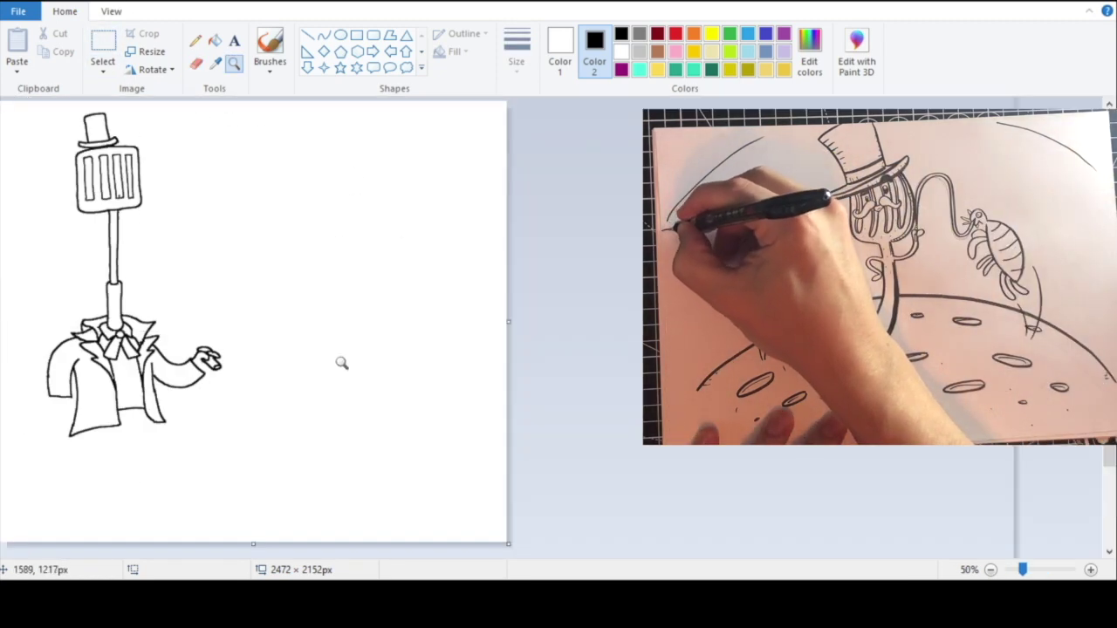
pyautogui.click(337, 367)
pyautogui.click(478, 241)
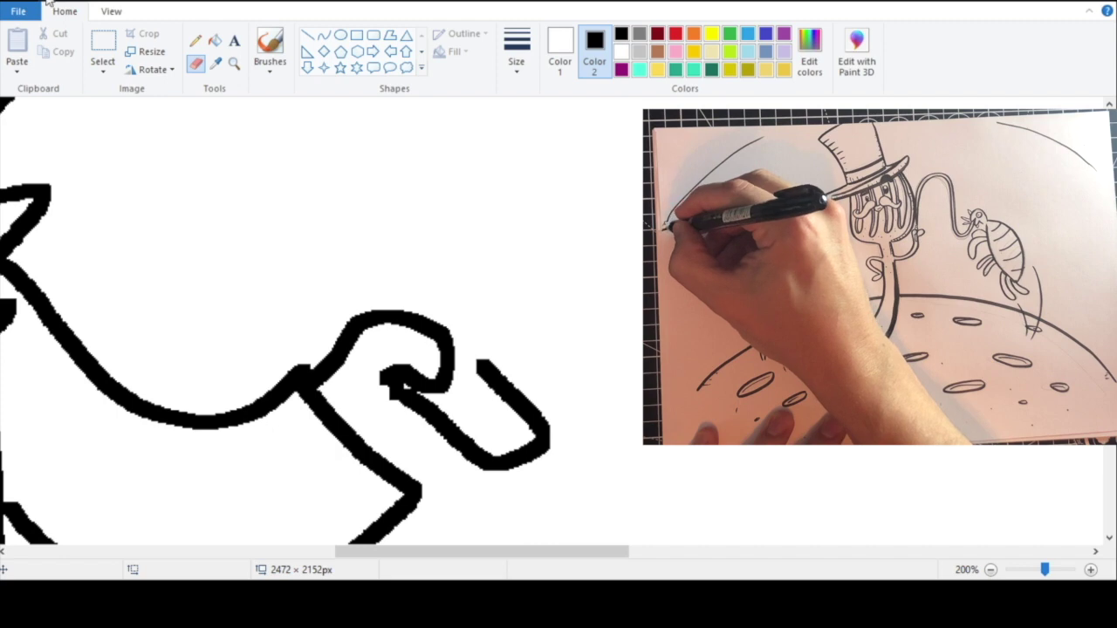
pyautogui.click(48, 1)
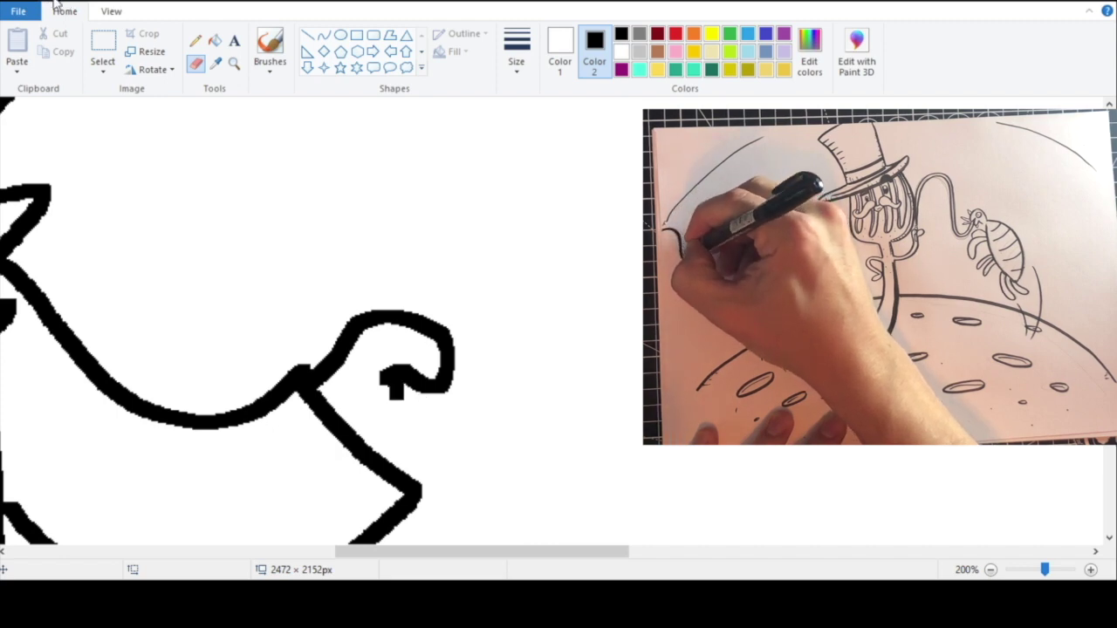
pyautogui.click(54, 2)
# Step: Draw an upright whip handle with an oval base through the hand, and outline three curled fingers around it in red
pyautogui.moveTo(384, 308)
pyautogui.mouseDown()
pyautogui.moveTo(386, 249)
pyautogui.moveTo(454, 249)
pyautogui.moveTo(475, 306)
pyautogui.mouseUp()
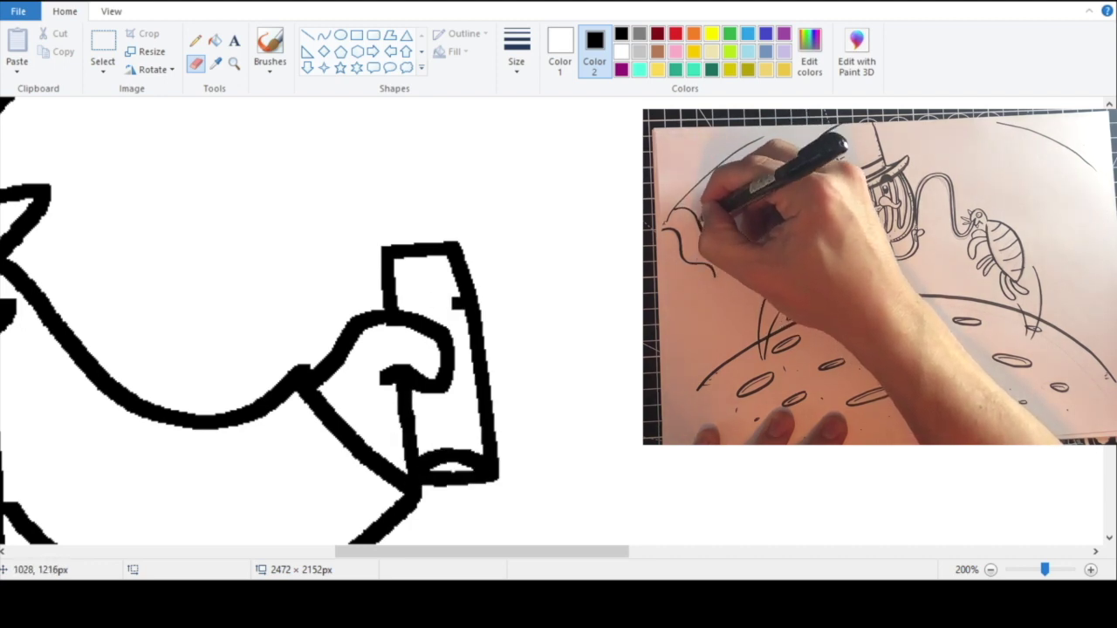
pyautogui.click(675, 33)
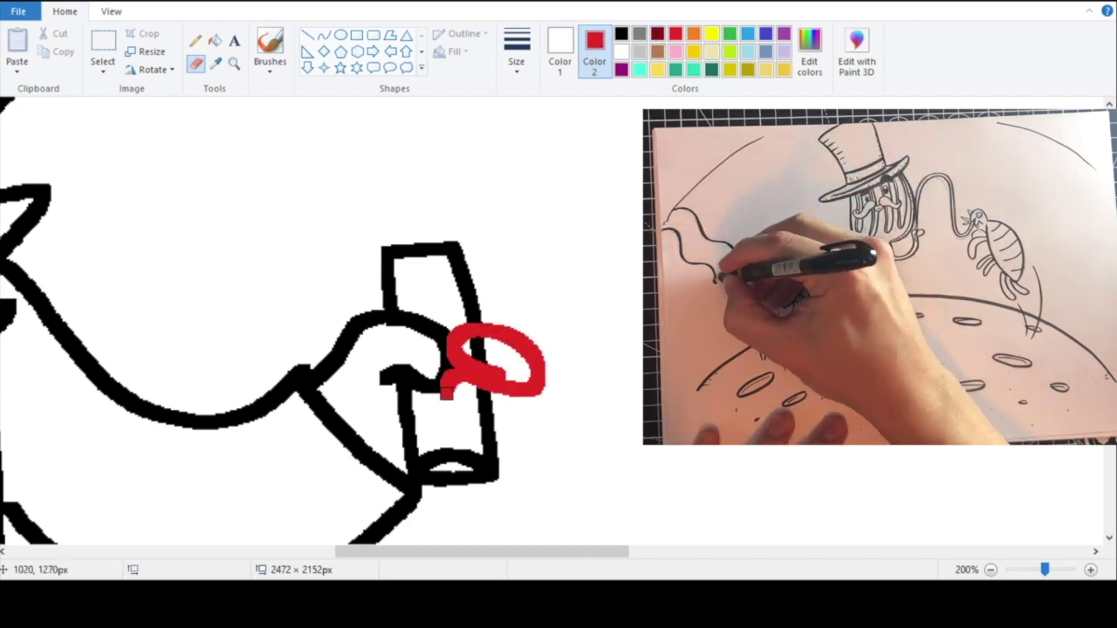
# Step: Clear the handle lines inside the curled fingers and recolour the red finger outlines black
pyautogui.click(215, 41)
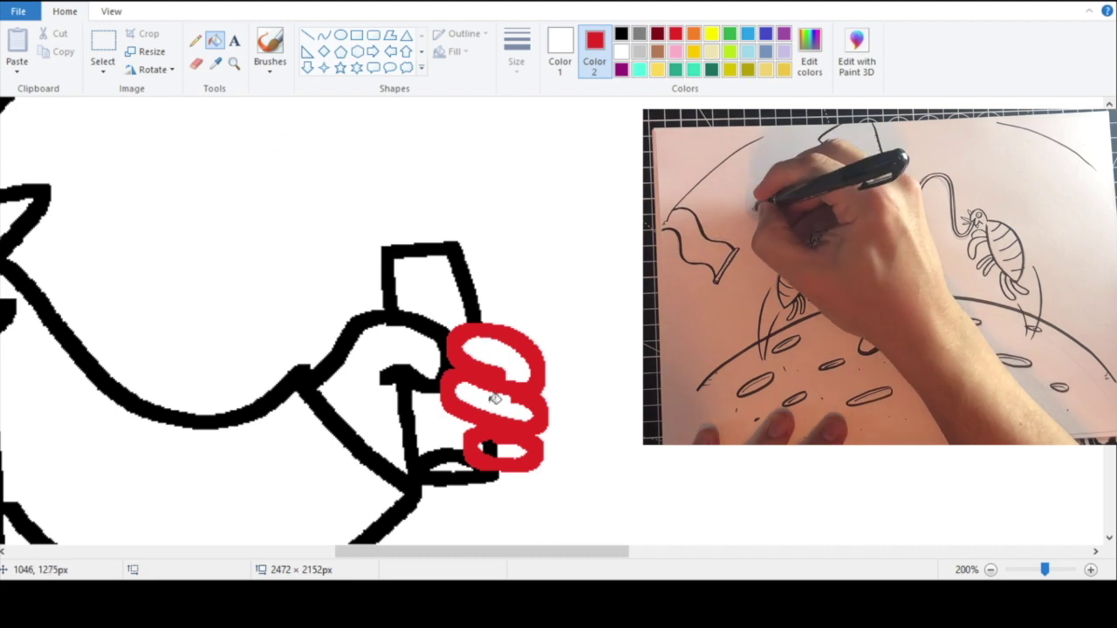
pyautogui.click(234, 66)
pyautogui.rightClick(526, 334)
pyautogui.click(399, 303)
pyautogui.rightClick(498, 278)
# Step: Draw a small round black button near the cuff of the right sleeve
pyautogui.click(234, 63)
pyautogui.rightClick(311, 145)
pyautogui.rightClick(311, 145)
pyautogui.click(349, 358)
pyautogui.click(372, 359)
pyautogui.click(471, 358)
pyautogui.click(196, 63)
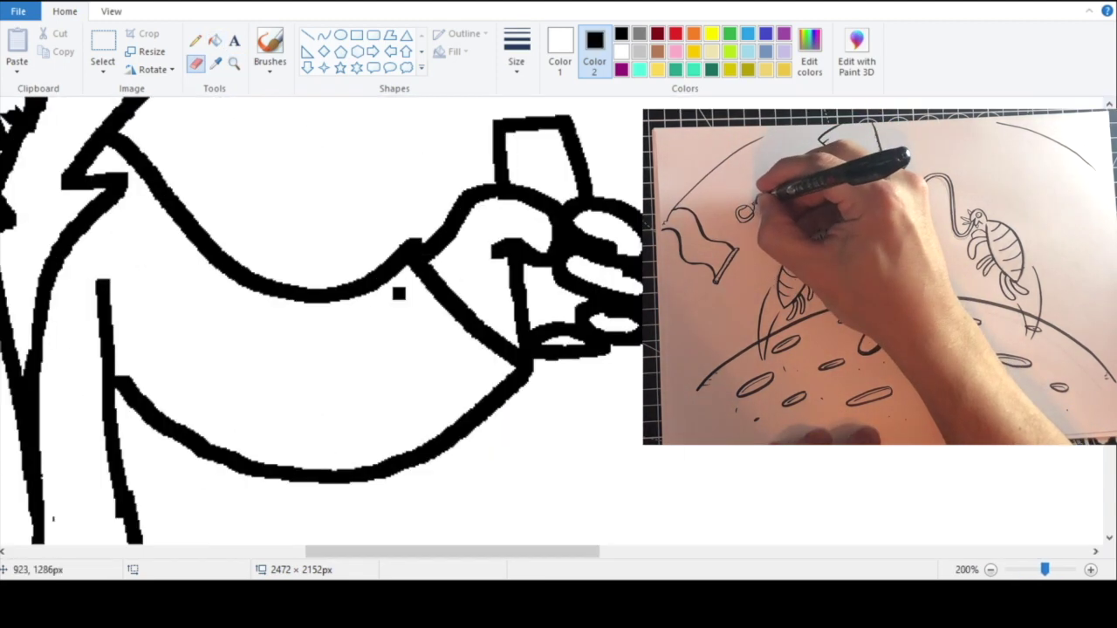
# Step: Draw a matching round button near the cuff of the left sleeve
pyautogui.click(234, 67)
pyautogui.rightClick(349, 332)
pyautogui.click(297, 321)
pyautogui.click(196, 63)
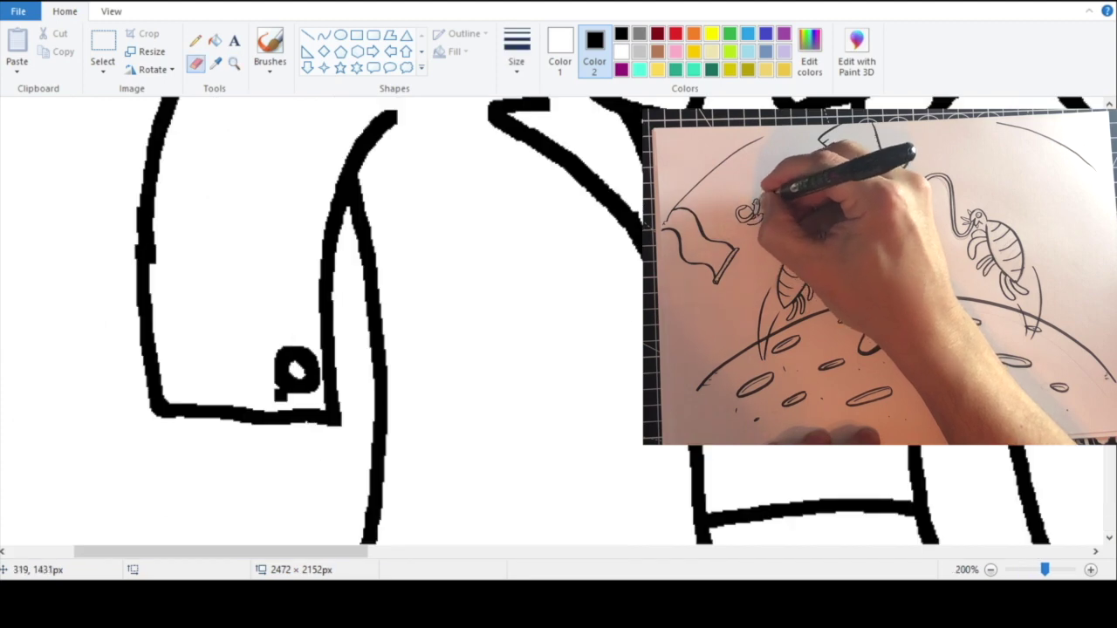
# Step: Draw the whip's first stretch as two near-parallel lines arching up from the handle and away from the figure
pyautogui.click(234, 64)
pyautogui.rightClick(296, 142)
pyautogui.rightClick(297, 143)
pyautogui.click(502, 140)
pyautogui.click(196, 64)
pyautogui.moveTo(358, 336)
pyautogui.mouseDown()
pyautogui.moveTo(355, 300)
pyautogui.moveTo(642, 222)
pyautogui.mouseUp()
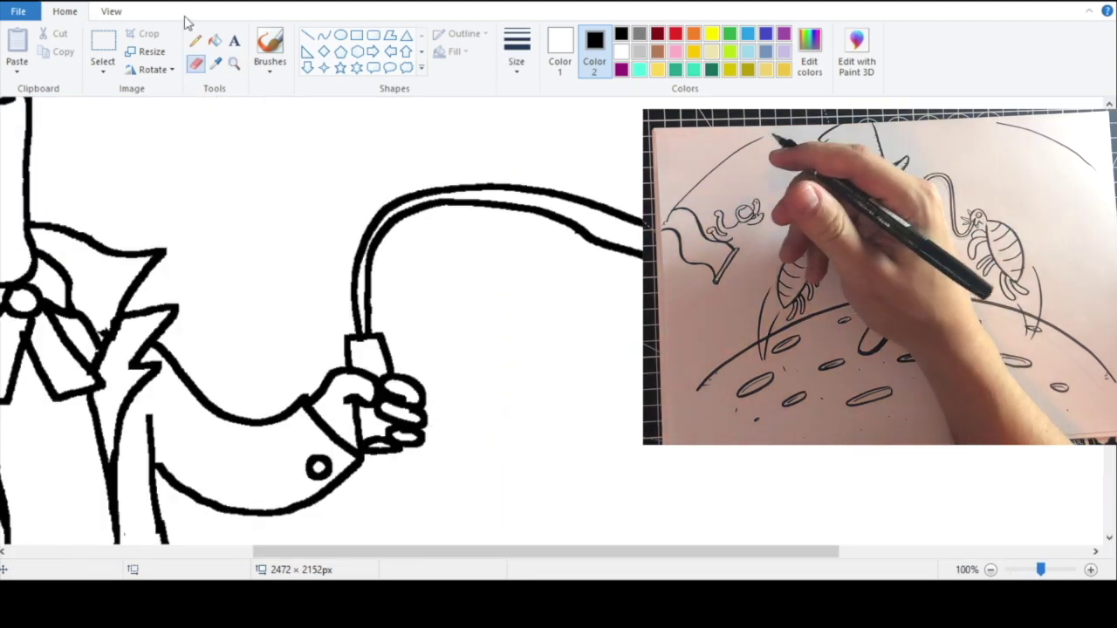
# Step: Extend both whip lines through a dip into an upward curve, and undo the folded strokes at the tip
pyautogui.moveTo(547, 552); pyautogui.dragTo(672, 551)
pyautogui.moveTo(1109, 337); pyautogui.dragTo(1109, 304)
pyautogui.moveTo(336, 364); pyautogui.dragTo(634, 256)
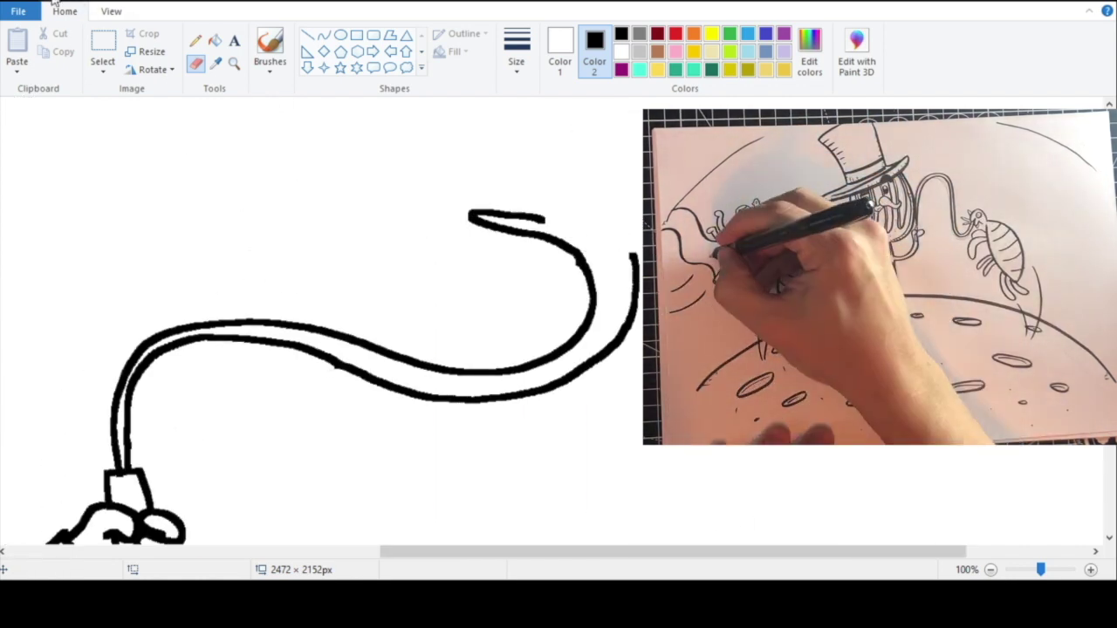
pyautogui.click(51, 2)
pyautogui.click(51, 1)
# Step: Examine the whip's curve, the gripping hand and the whole figure's placement on the canvas
pyautogui.click(234, 63)
pyautogui.rightClick(353, 279)
pyautogui.rightClick(329, 288)
pyautogui.click(318, 314)
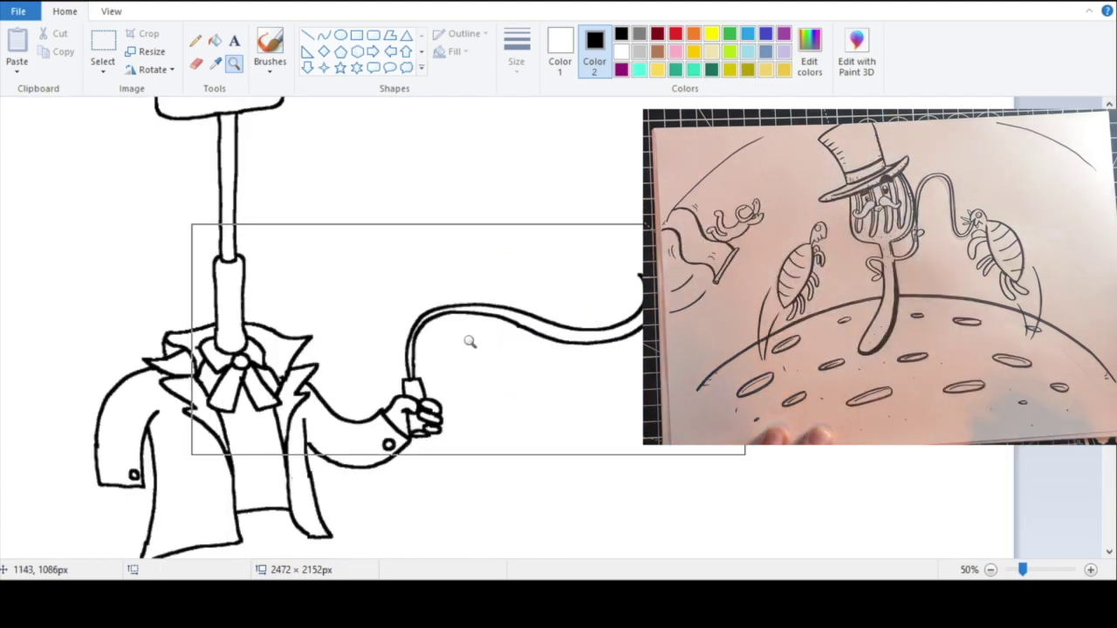
pyautogui.click(144, 502)
pyautogui.rightClick(332, 341)
pyautogui.rightClick(341, 310)
pyautogui.click(384, 332)
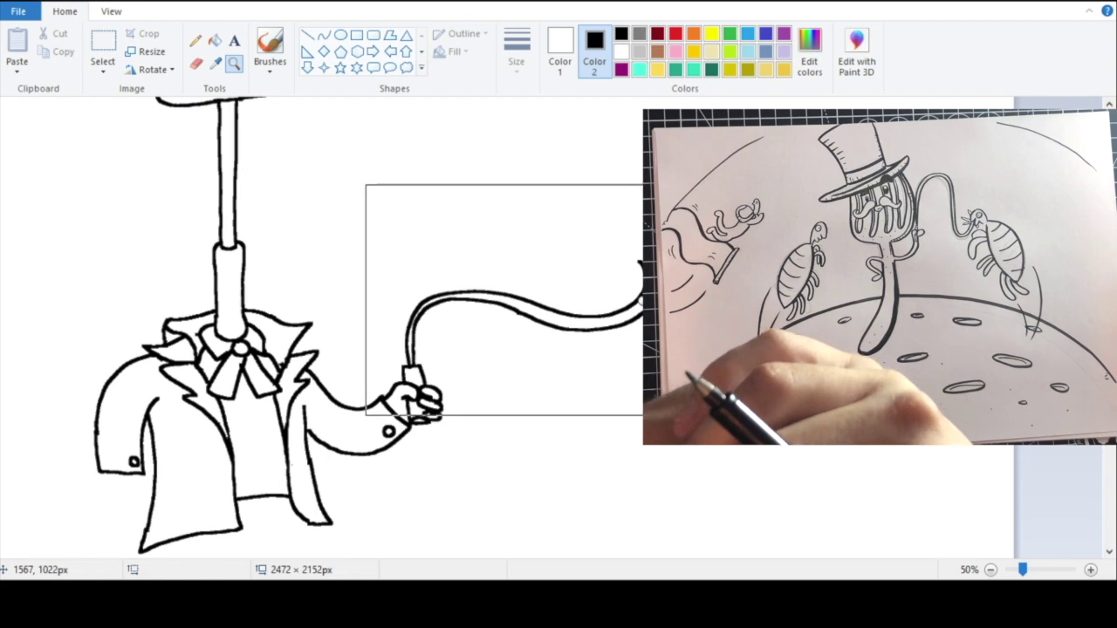
pyautogui.click(649, 287)
pyautogui.rightClick(633, 325)
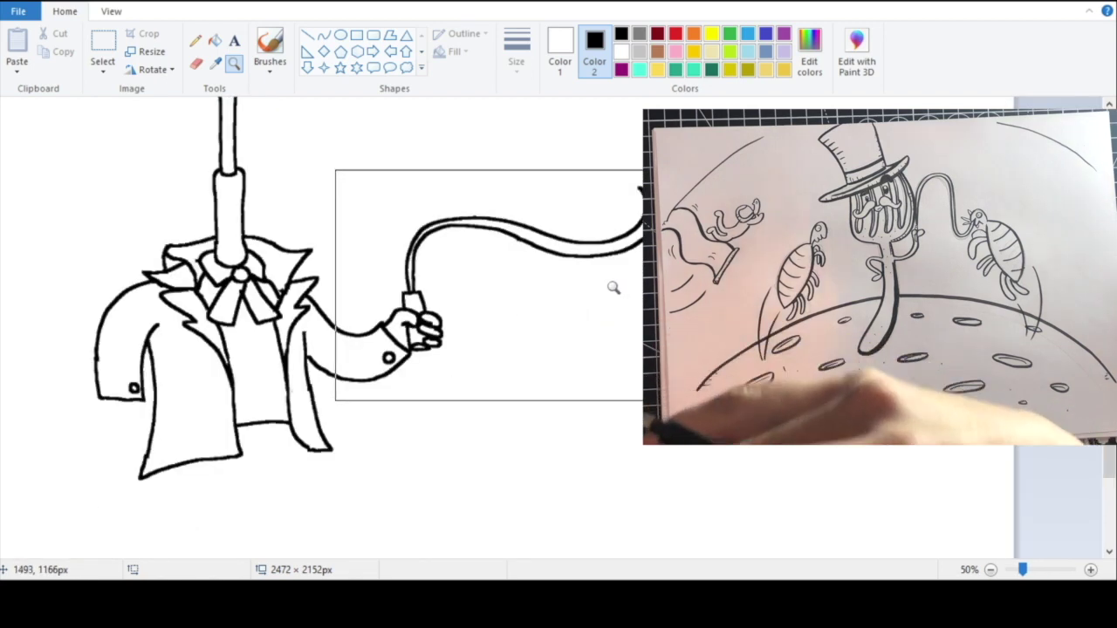
pyautogui.click(563, 248)
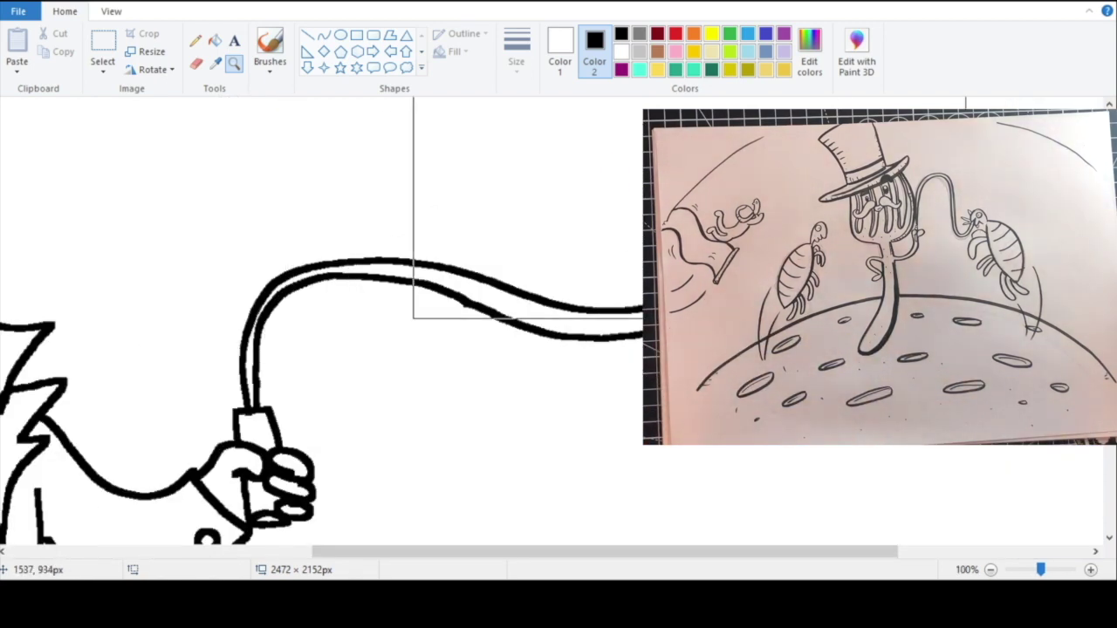
pyautogui.rightClick(635, 209)
pyautogui.rightClick(629, 205)
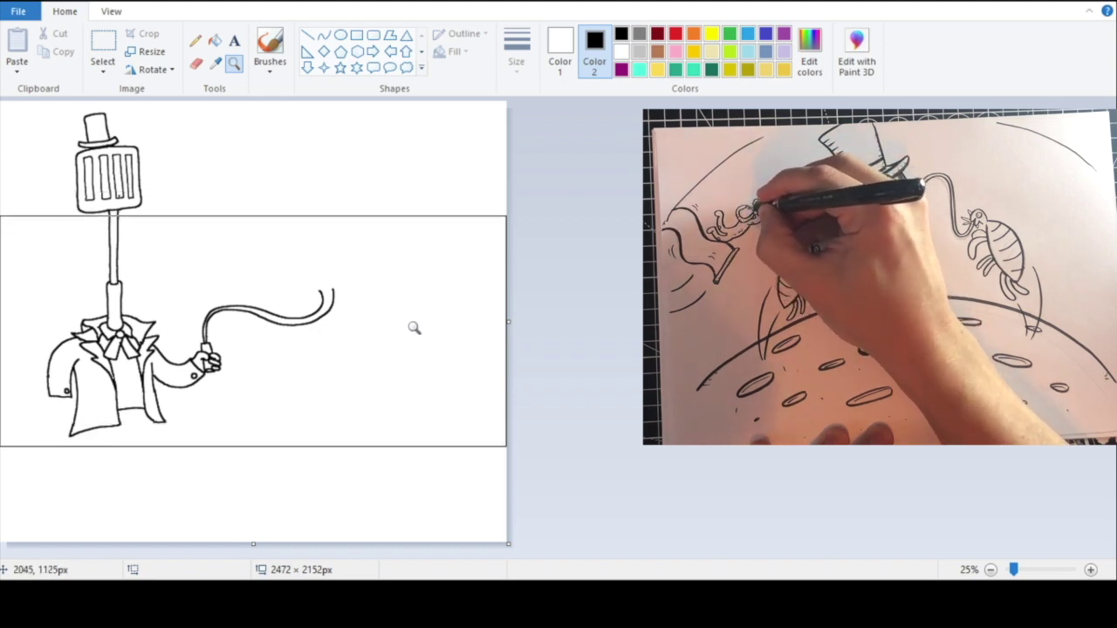
pyautogui.click(463, 305)
pyautogui.rightClick(465, 307)
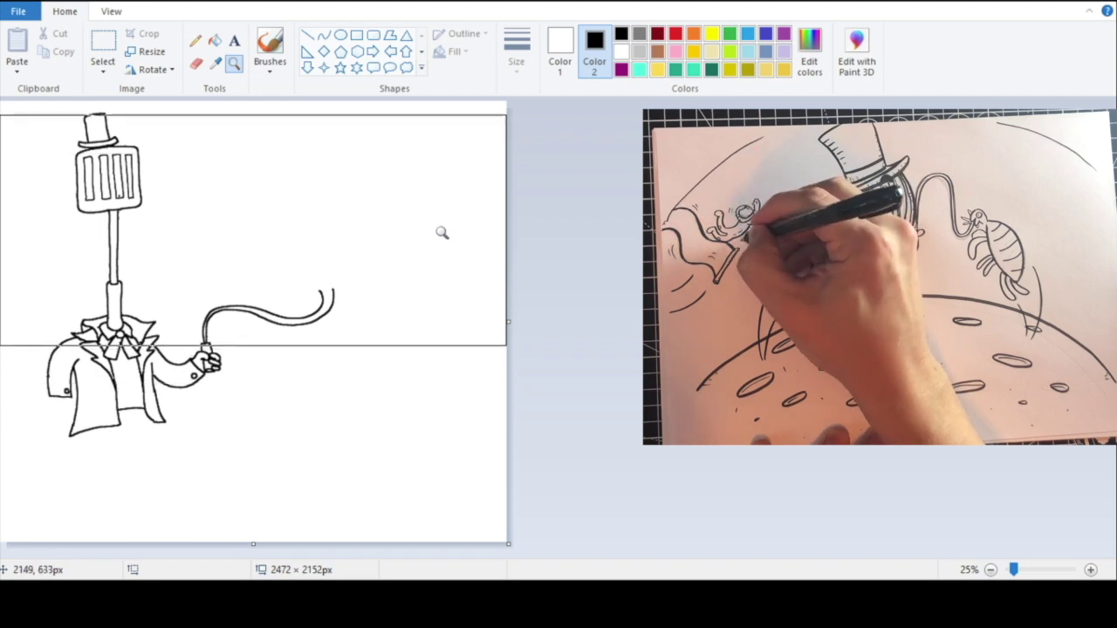
pyautogui.click(458, 254)
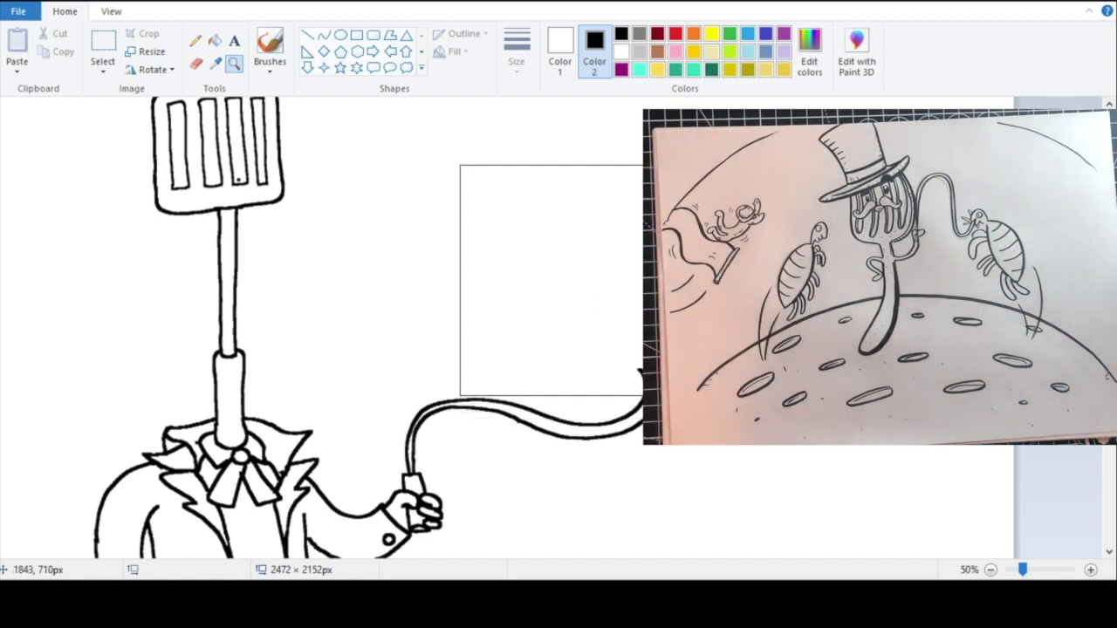
# Step: Try to curl both whip lines back into a spiral loop at the tip, and undo the strokes
pyautogui.click(736, 328)
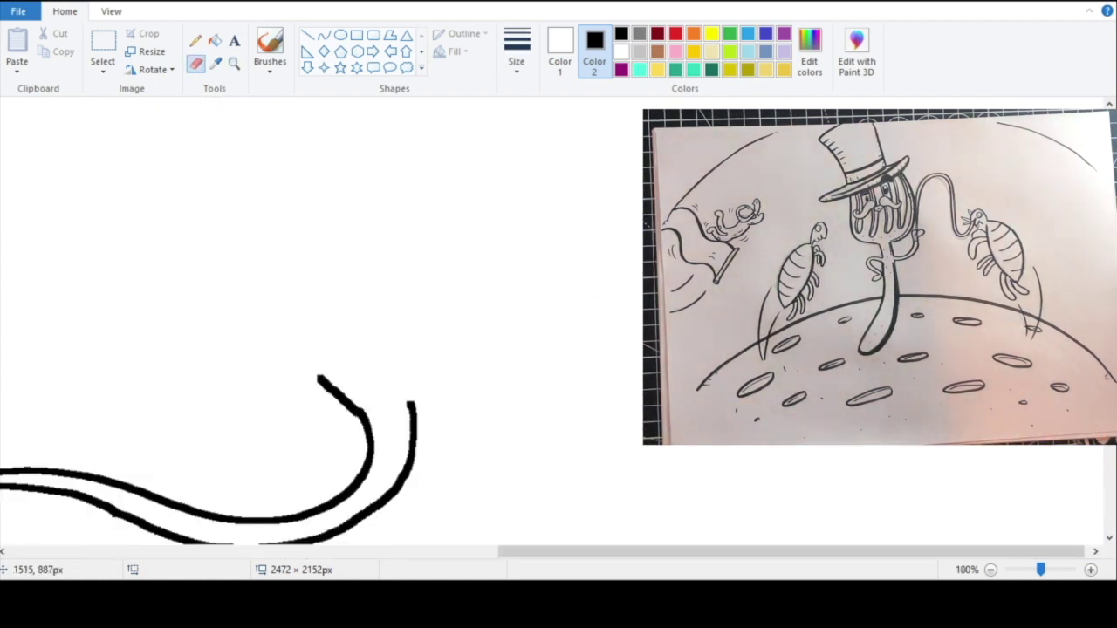
pyautogui.moveTo(323, 382)
pyautogui.mouseDown()
pyautogui.moveTo(269, 339)
pyautogui.moveTo(278, 310)
pyautogui.mouseUp()
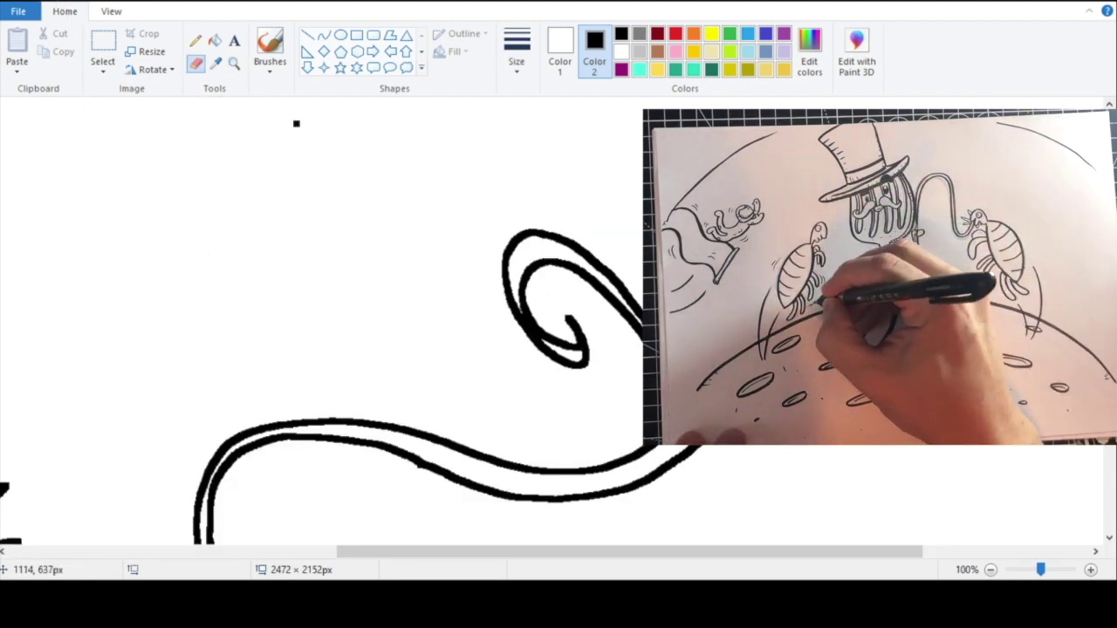
pyautogui.hotkey('ctrl', 'z')
pyautogui.hotkey('ctrl', 'z')
# Step: Cut the whip's lower line just past the arch and remove the rest of it with a white fill
pyautogui.click(234, 63)
pyautogui.rightClick(398, 287)
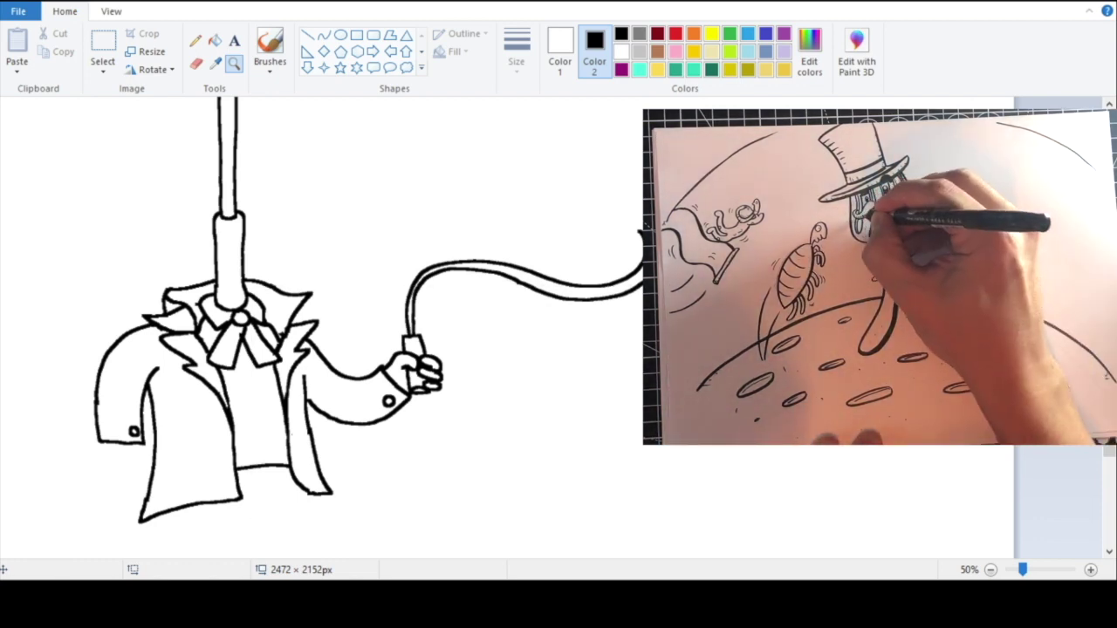
pyautogui.click(480, 292)
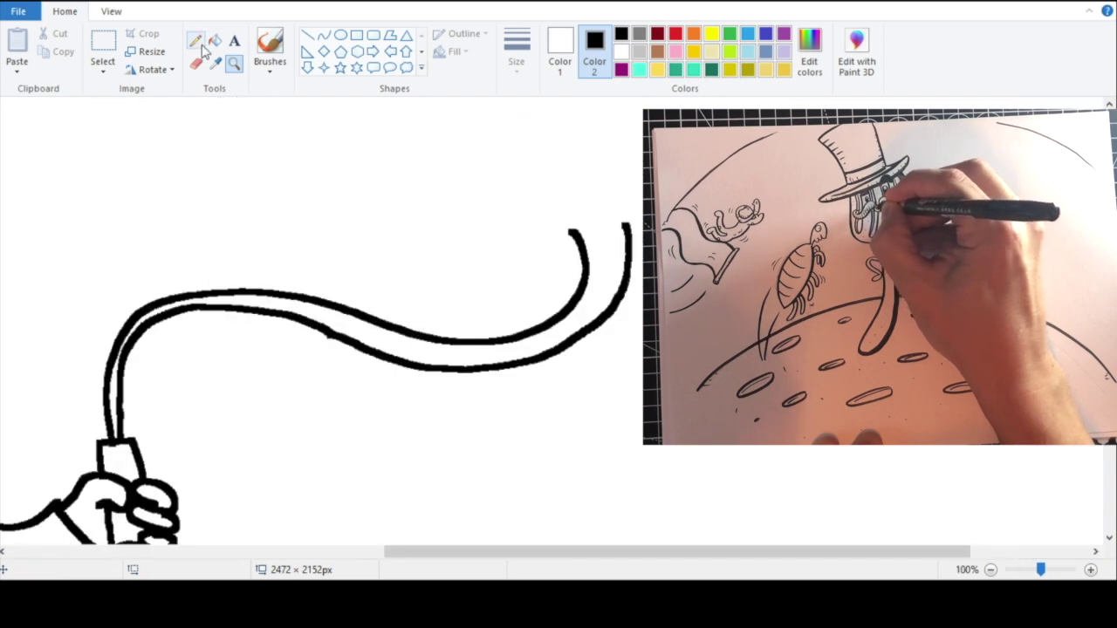
pyautogui.click(200, 45)
pyautogui.moveTo(252, 301); pyautogui.dragTo(259, 314)
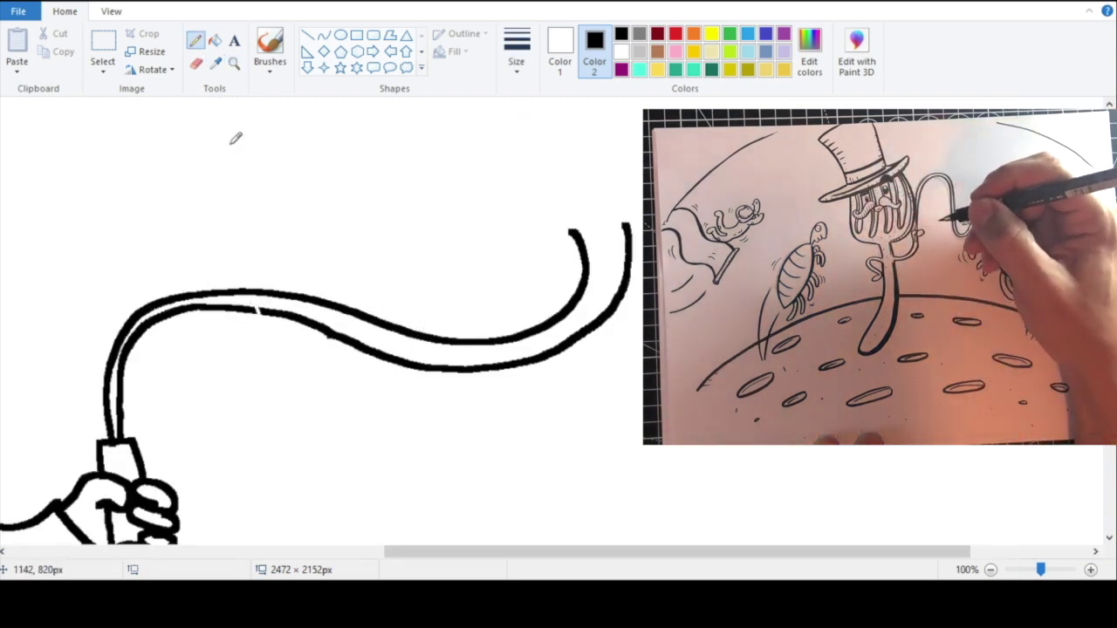
pyautogui.click(337, 325)
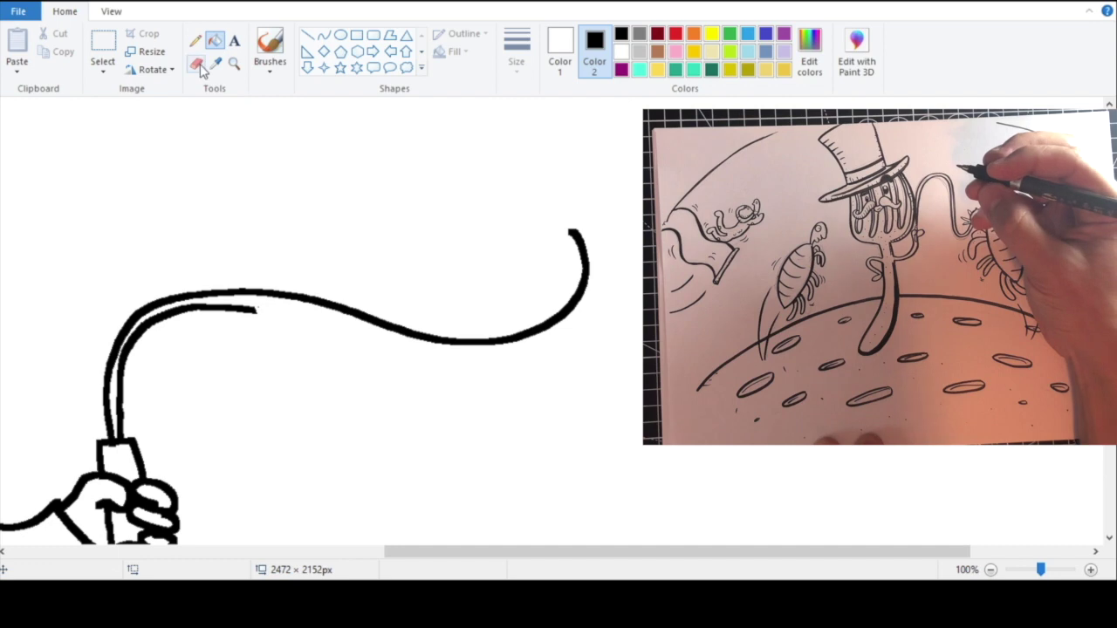
# Step: Redraw the lower whip line closer beneath the upper one, merging both into a single upward curve that bends back toward the figure
pyautogui.moveTo(253, 310); pyautogui.dragTo(326, 324)
pyautogui.hotkey('ctrl', 'z')
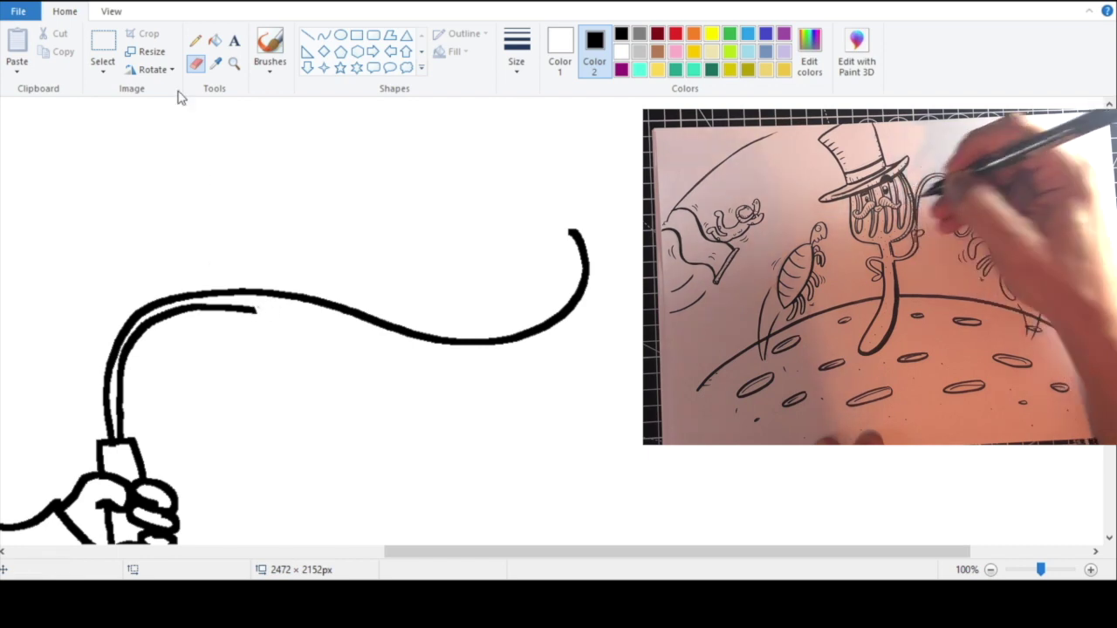
pyautogui.click(195, 44)
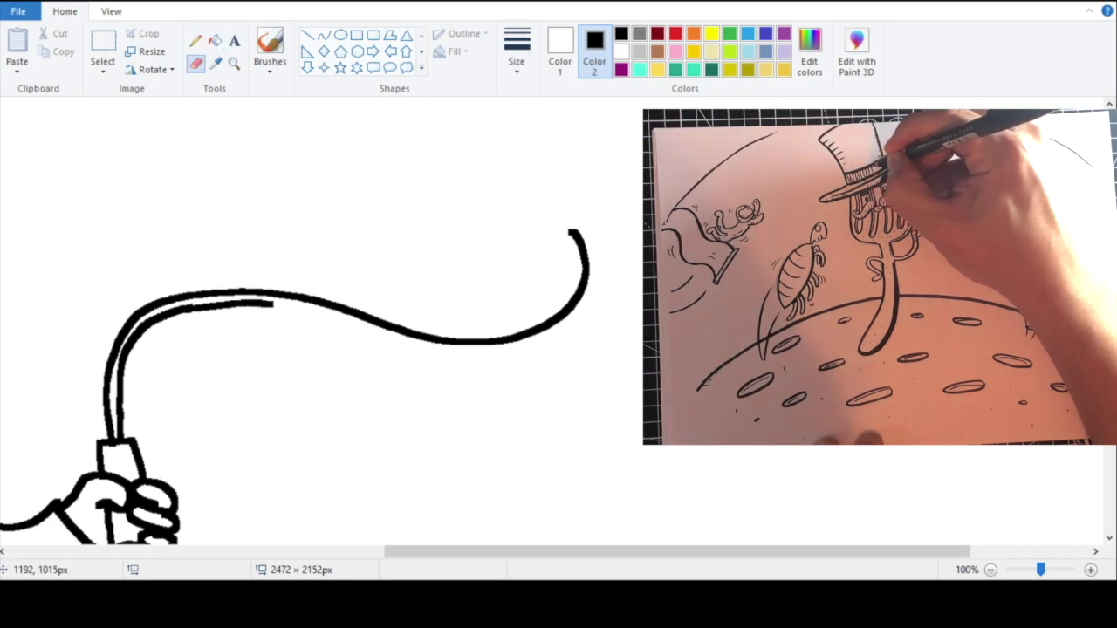
pyautogui.moveTo(449, 351)
pyautogui.mouseDown()
pyautogui.moveTo(506, 351)
pyautogui.moveTo(553, 330)
pyautogui.moveTo(580, 281)
pyautogui.moveTo(582, 239)
pyautogui.moveTo(555, 199)
pyautogui.moveTo(523, 188)
pyautogui.mouseUp()
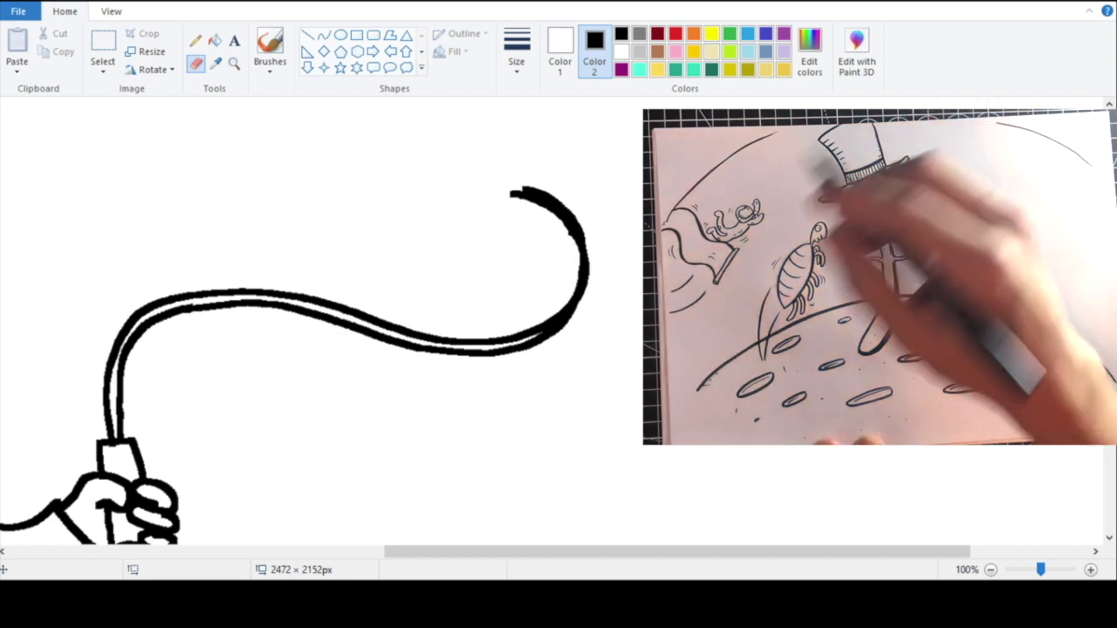
# Step: Draw a forked tip at the whip's end with small thickened ends, and thicken the bend of the curve
pyautogui.moveTo(479, 186); pyautogui.dragTo(536, 195)
pyautogui.moveTo(577, 231)
pyautogui.mouseDown()
pyautogui.moveTo(536, 194)
pyautogui.moveTo(503, 191)
pyautogui.mouseUp()
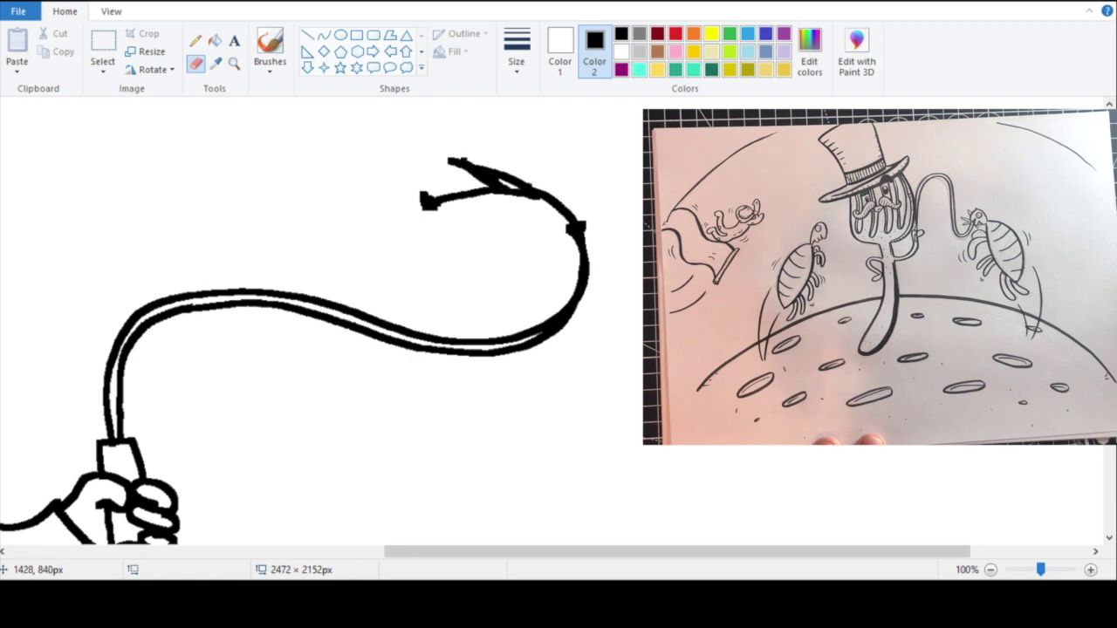
pyautogui.moveTo(488, 176); pyautogui.dragTo(443, 152)
pyautogui.moveTo(520, 188); pyautogui.dragTo(504, 182)
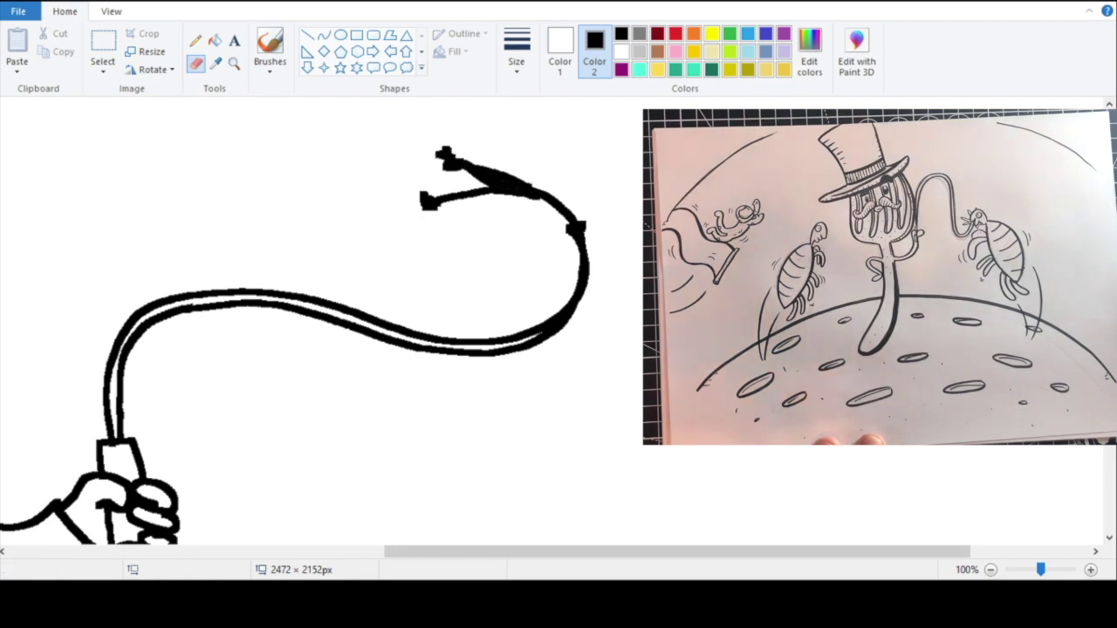
# Step: Redraw the upper strand of the whip's forked tip as a thin line bending upward to a knotted end
pyautogui.rightClick(357, 140)
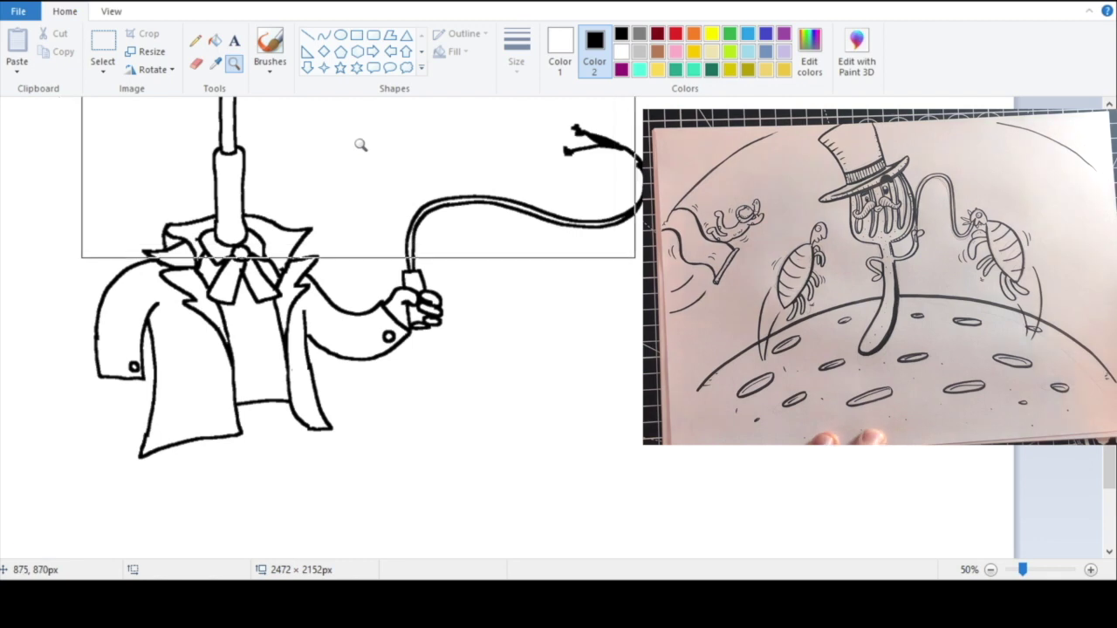
pyautogui.rightClick(363, 147)
pyautogui.click(446, 306)
pyautogui.click(638, 293)
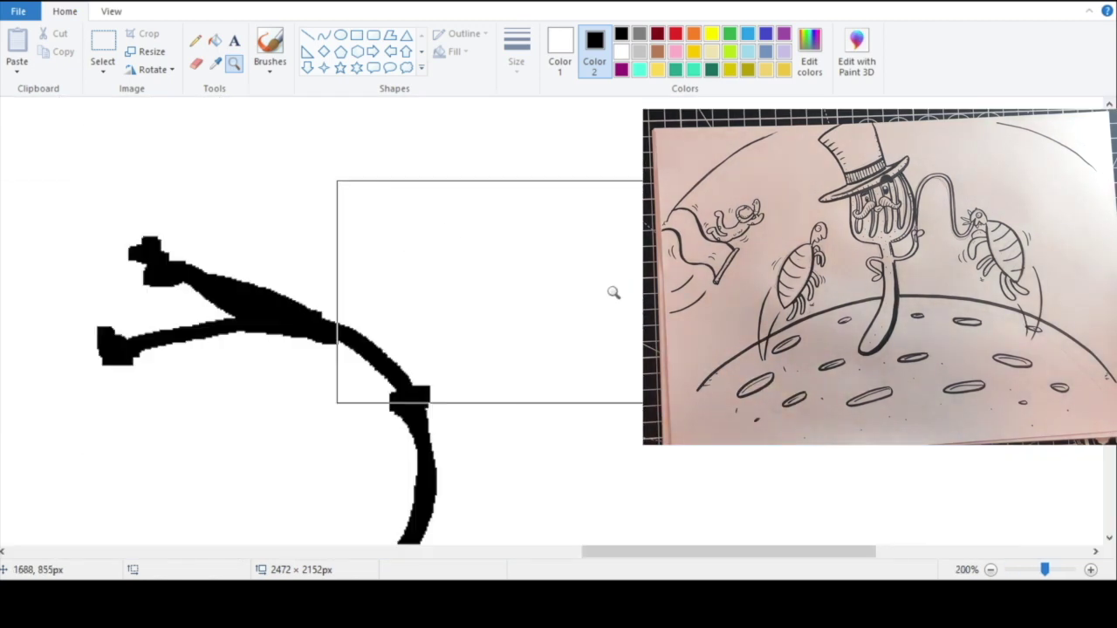
pyautogui.moveTo(221, 299)
pyautogui.mouseDown()
pyautogui.moveTo(257, 310)
pyautogui.moveTo(124, 206)
pyautogui.mouseUp()
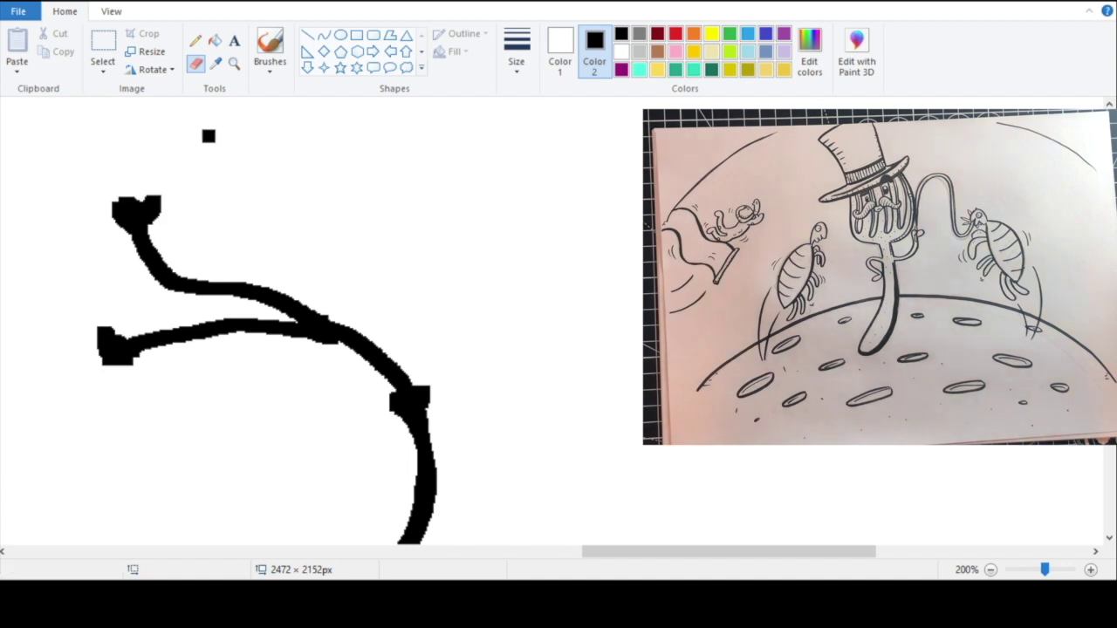
# Step: Fill the gap between the two whip lines with solid black
pyautogui.click(232, 67)
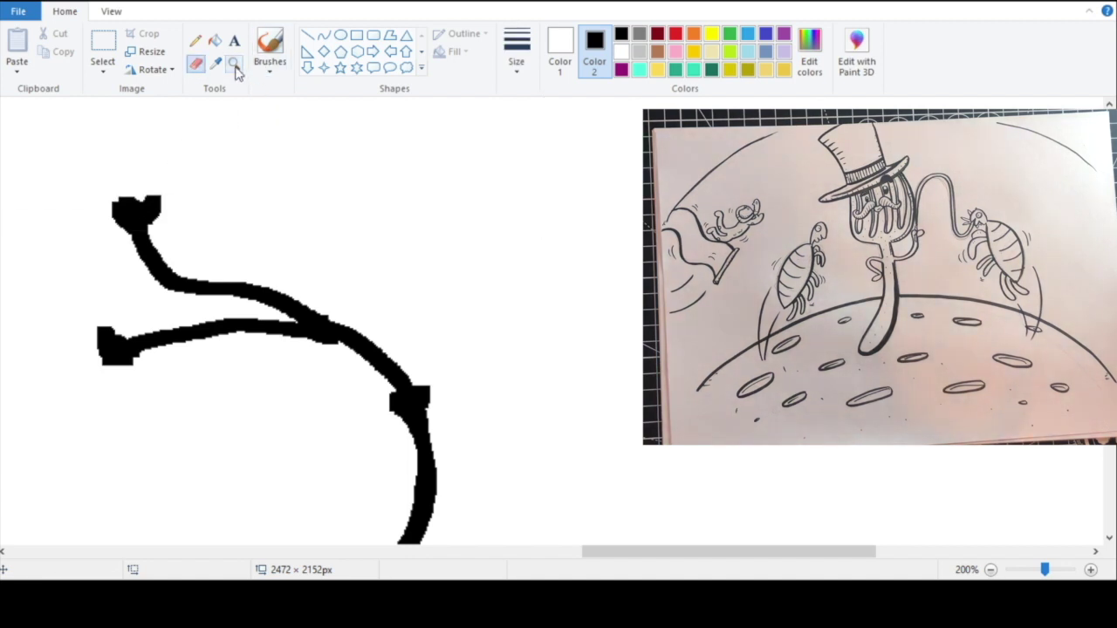
pyautogui.rightClick(253, 111)
pyautogui.rightClick(282, 180)
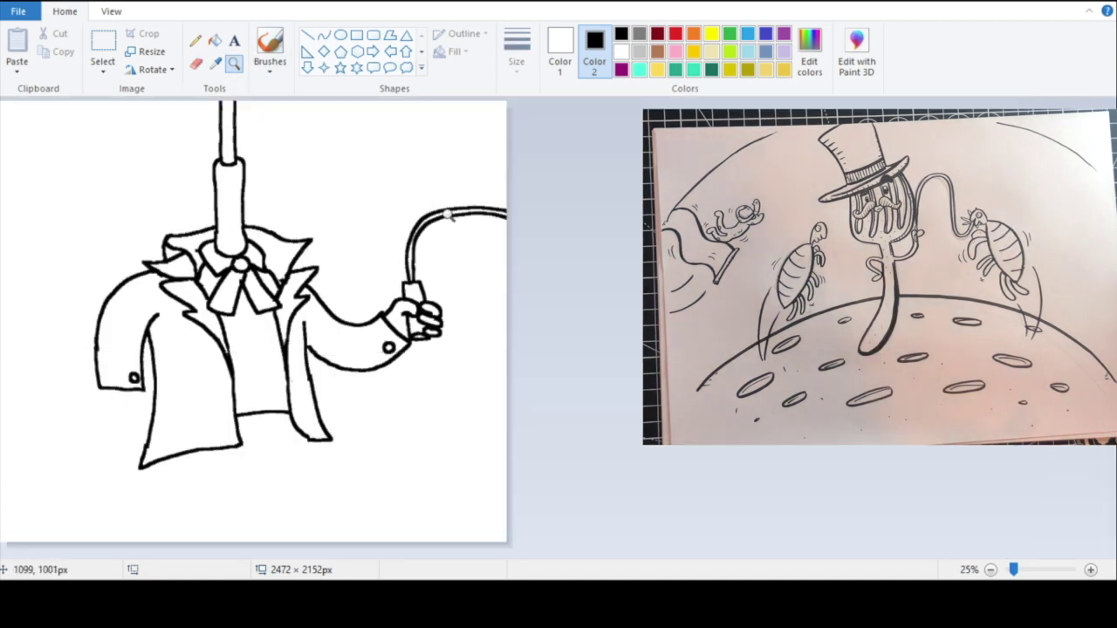
pyautogui.click(422, 316)
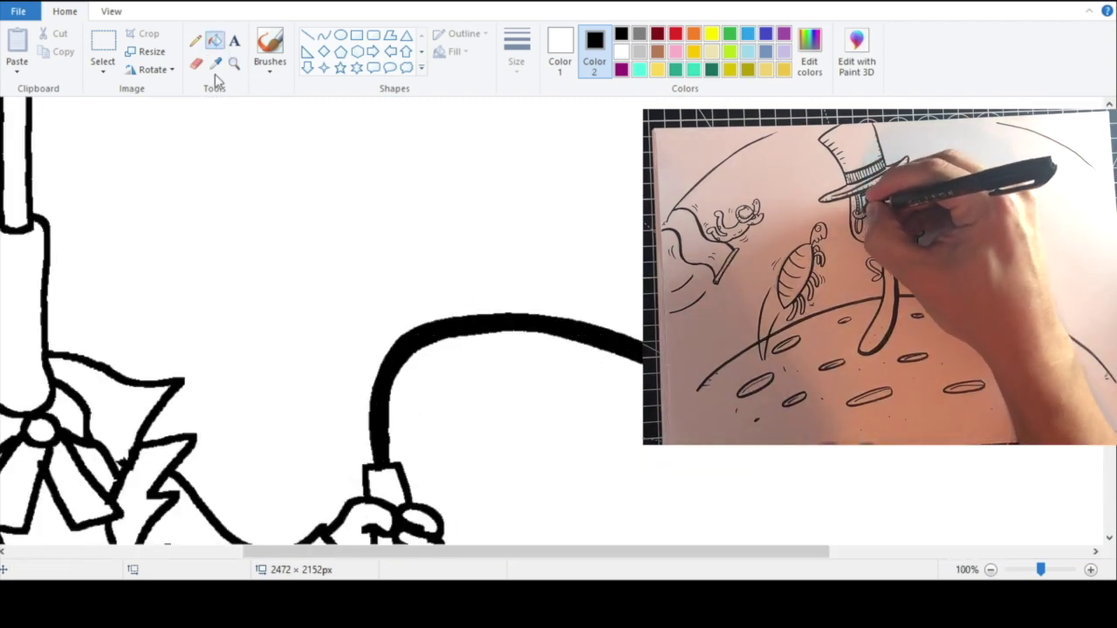
# Step: Remove the left sleeve with its button and the jacket's adjoining side edge, using thin white cuts and a white fill
pyautogui.click(233, 63)
pyautogui.rightClick(327, 169)
pyautogui.rightClick(327, 169)
pyautogui.rightClick(187, 279)
pyautogui.click(366, 373)
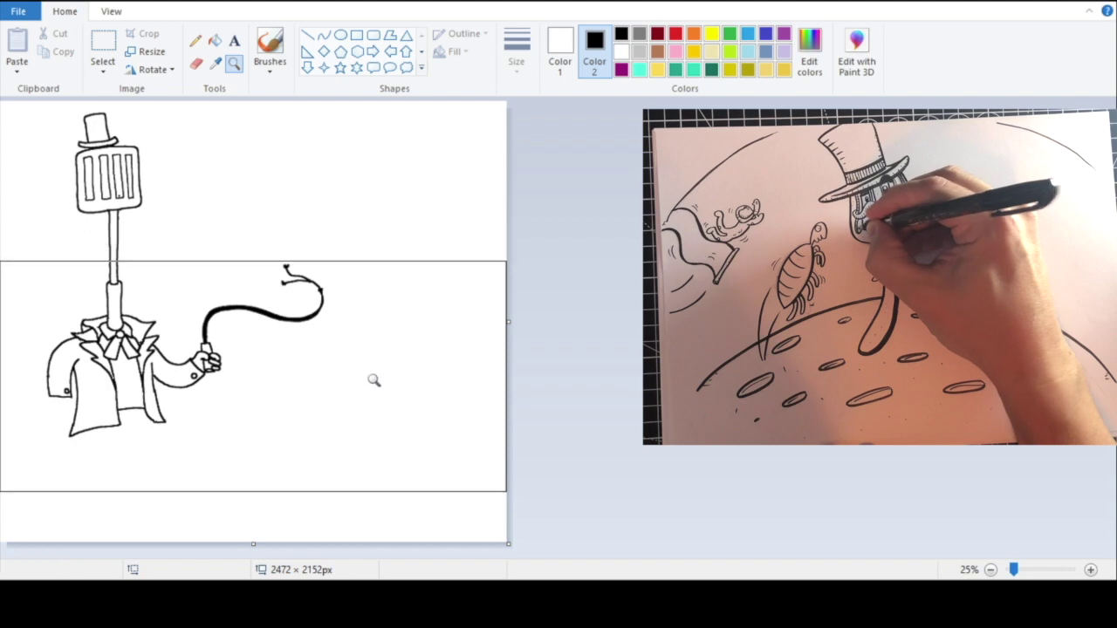
pyautogui.click(319, 398)
pyautogui.click(250, 248)
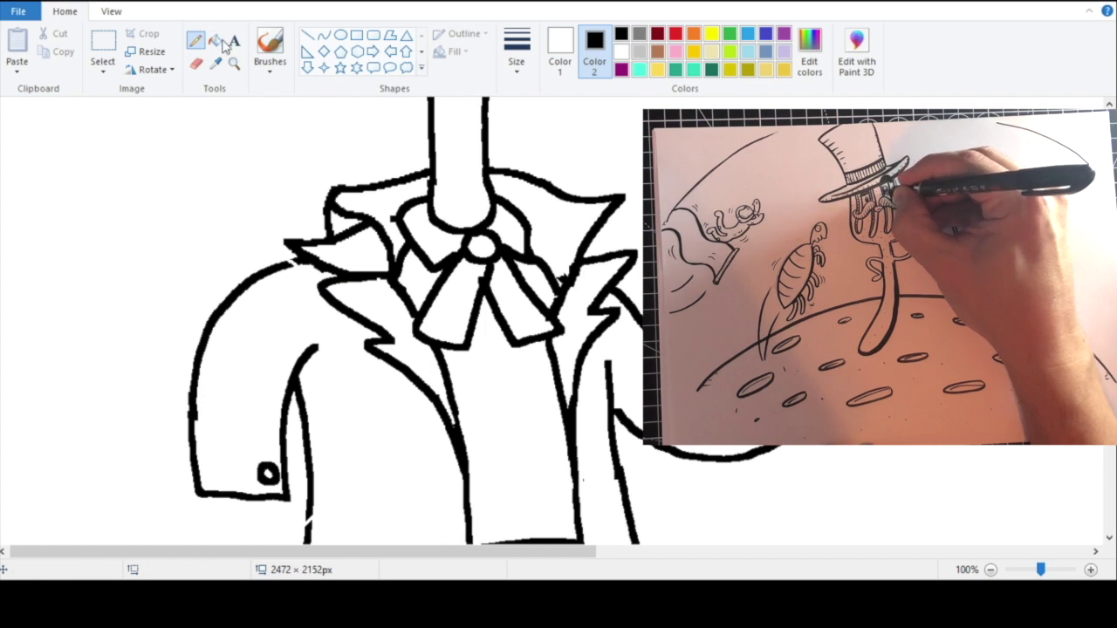
pyautogui.click(272, 266)
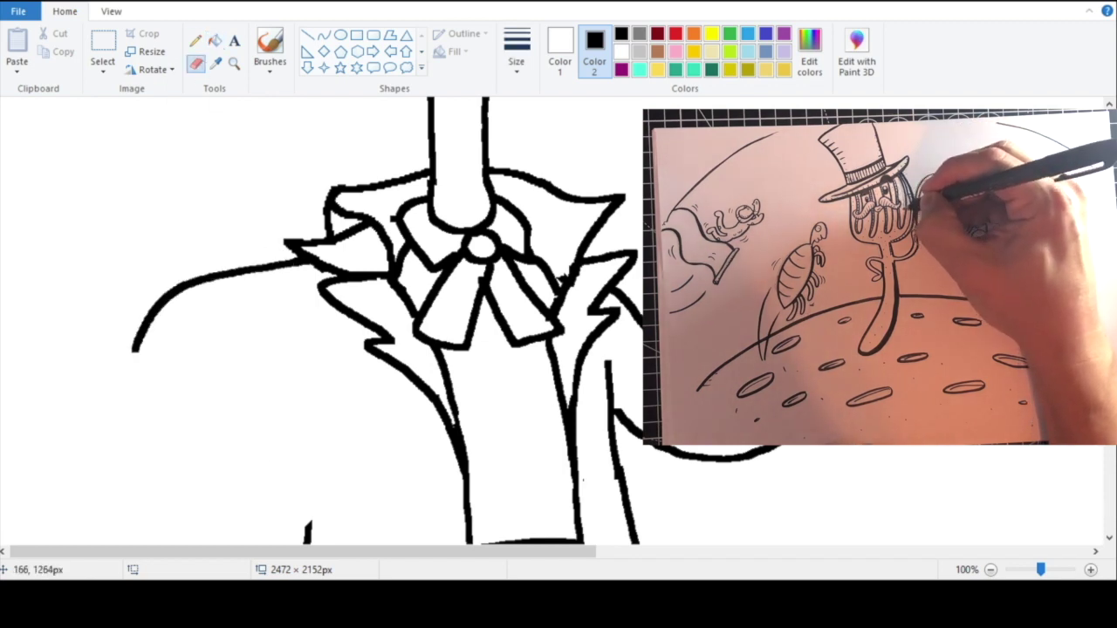
# Step: Redraw the left sleeve wider and held away from the body, with a cuff edge, an angular underarm and the jacket's side line
pyautogui.moveTo(229, 408)
pyautogui.mouseDown()
pyautogui.moveTo(231, 369)
pyautogui.moveTo(327, 366)
pyautogui.mouseUp()
pyautogui.scroll(-3, 367, 234)
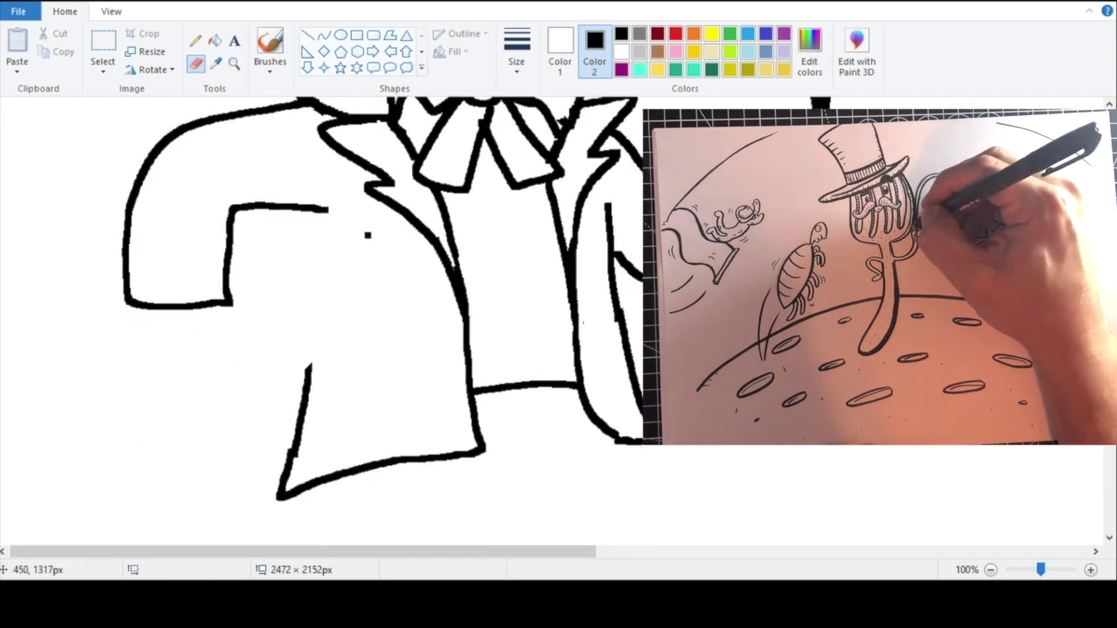
pyautogui.moveTo(327, 210); pyautogui.dragTo(320, 301)
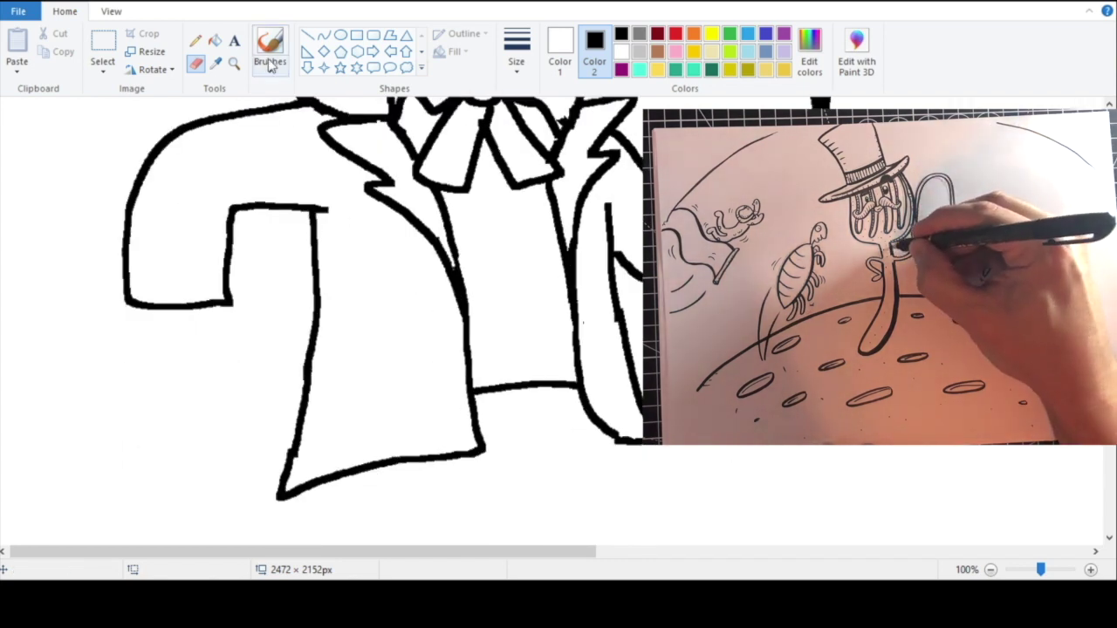
# Step: Draw a small hand with spread fingers and a thumb hanging below the left sleeve's cuff
pyautogui.rightClick(348, 157)
pyautogui.rightClick(353, 159)
pyautogui.rightClick(353, 159)
pyautogui.click(212, 290)
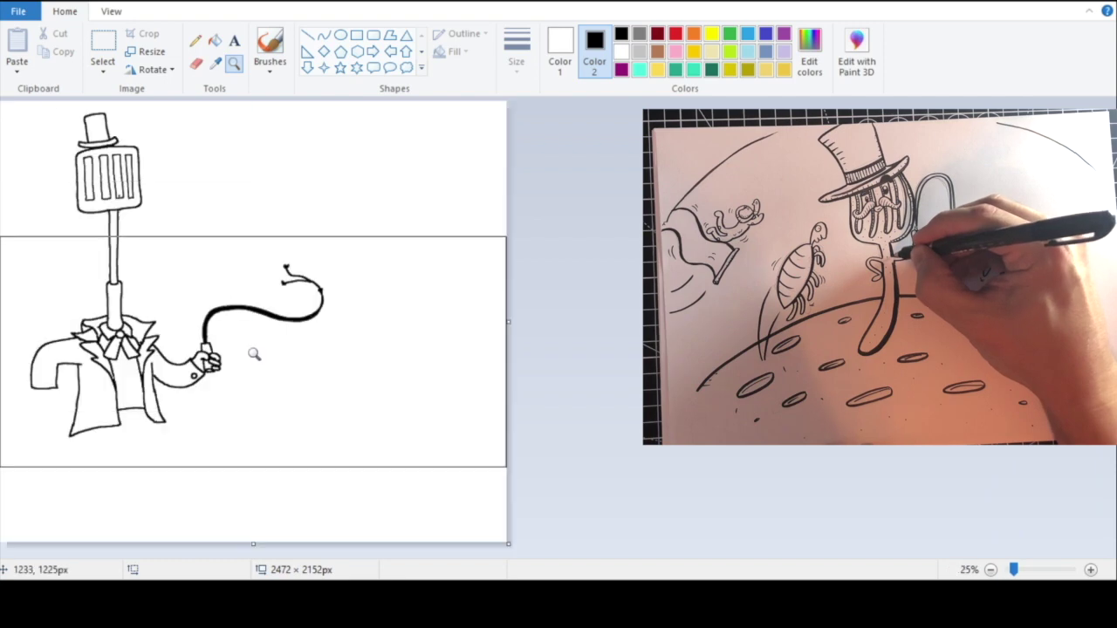
pyautogui.click(254, 347)
pyautogui.click(252, 350)
pyautogui.click(196, 62)
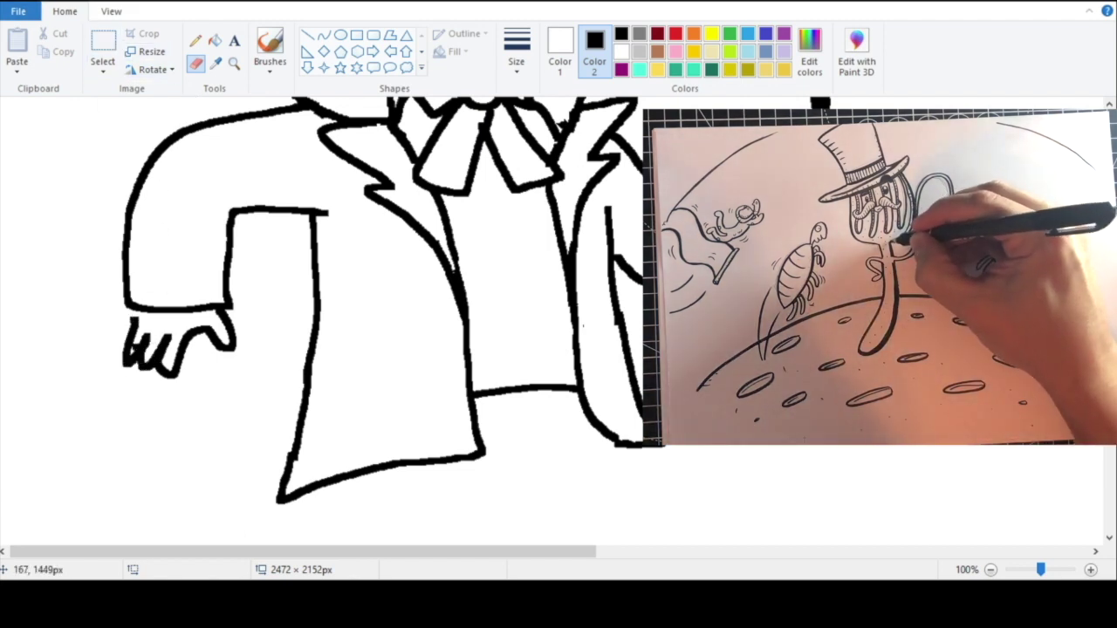
# Step: Join the hand to the left cuff and draw a small round button just above the cuff edge
pyautogui.click(234, 63)
pyautogui.rightClick(274, 250)
pyautogui.doubleClick(264, 381)
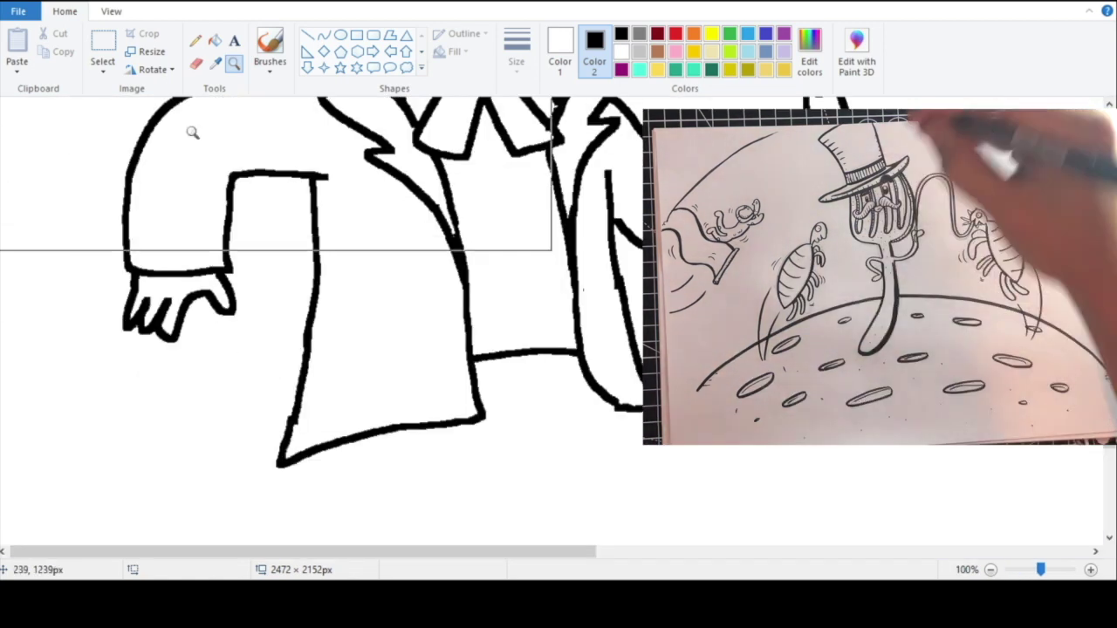
pyautogui.click(196, 64)
pyautogui.moveTo(204, 253); pyautogui.dragTo(201, 249)
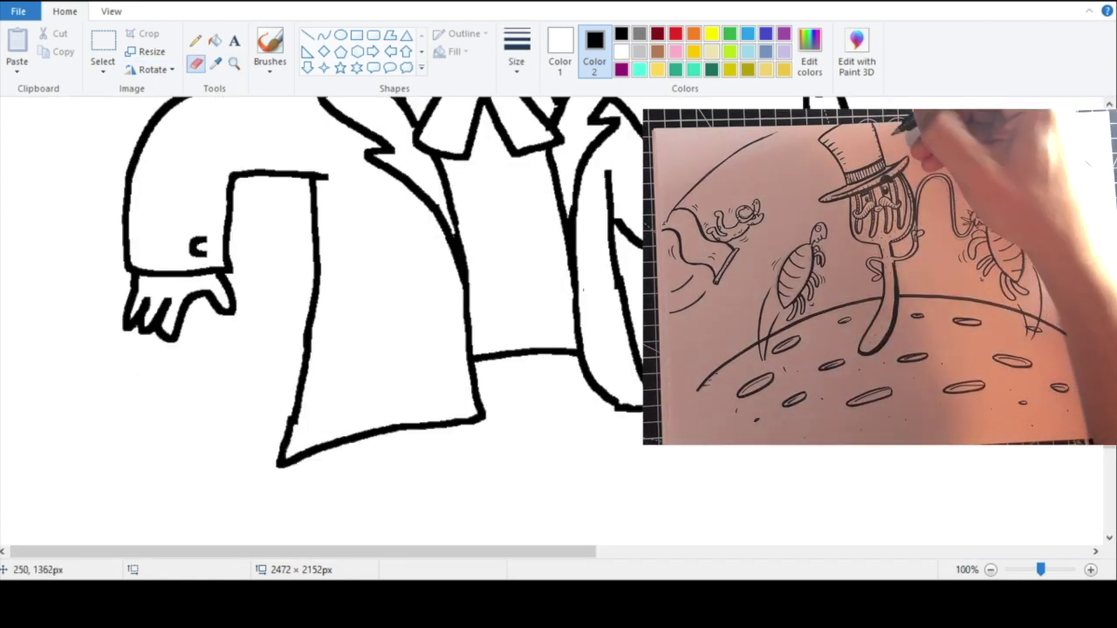
# Step: Place a column of four small black buttons down the front of the vest
pyautogui.click(234, 68)
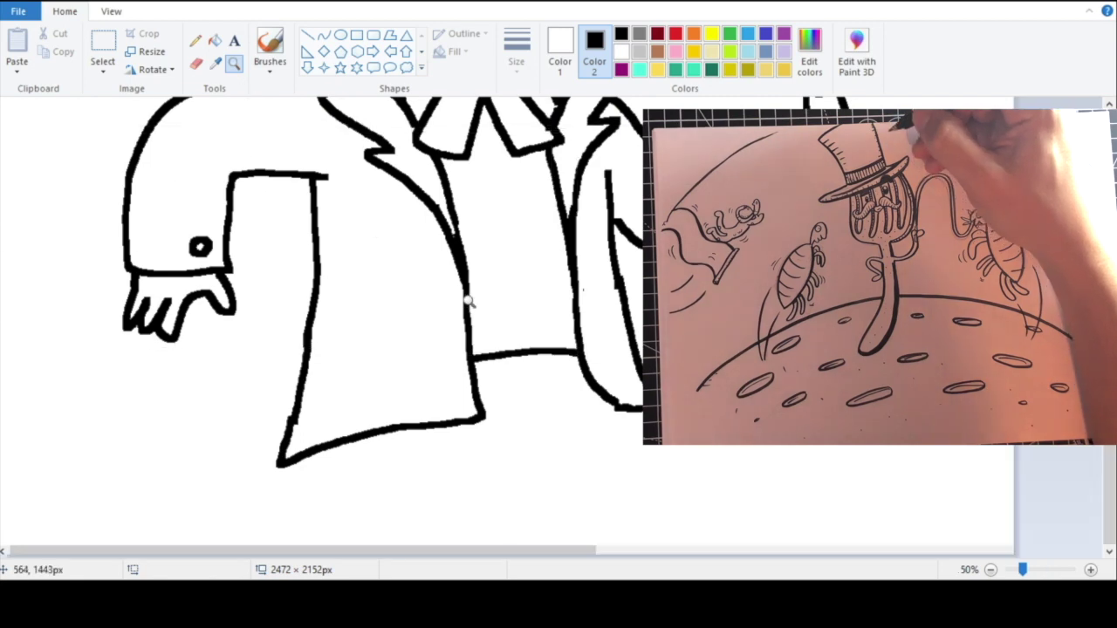
pyautogui.rightClick(466, 299)
pyautogui.click(414, 270)
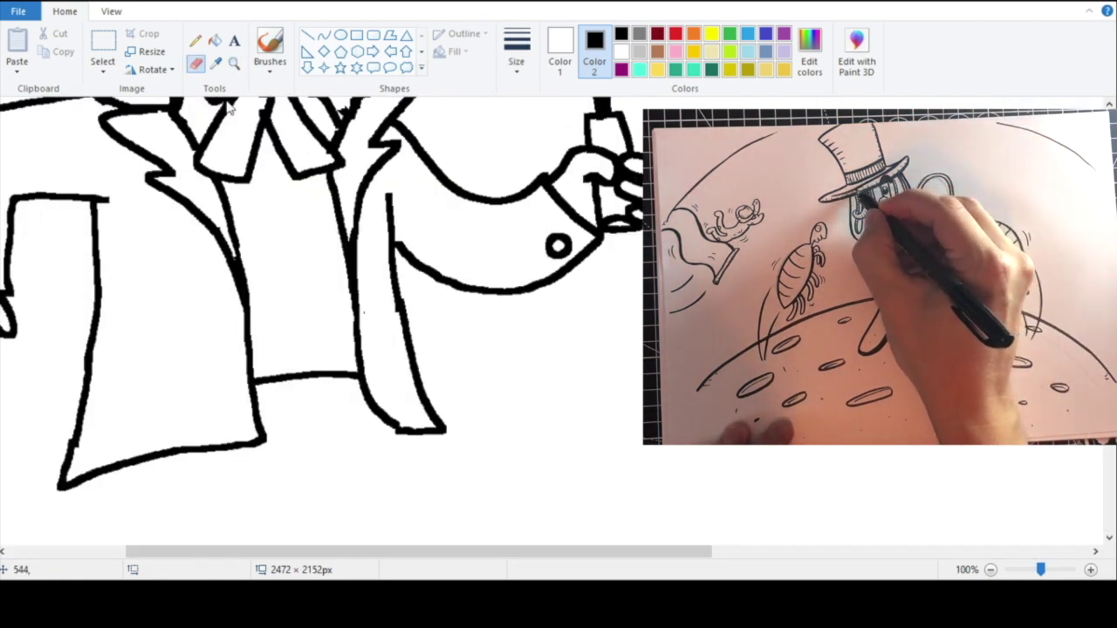
pyautogui.click(297, 244)
pyautogui.click(308, 294)
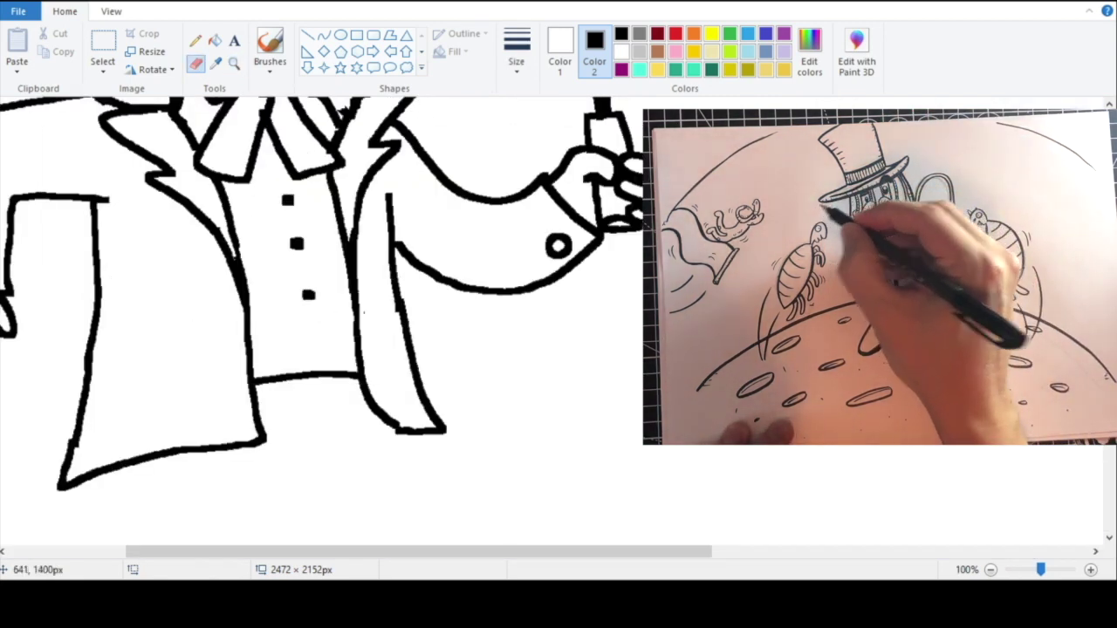
pyautogui.click(316, 338)
# Step: Draw two striding trouser legs with pointed shoes below the jacket, undoing the misplaced strokes
pyautogui.click(234, 65)
pyautogui.rightClick(263, 140)
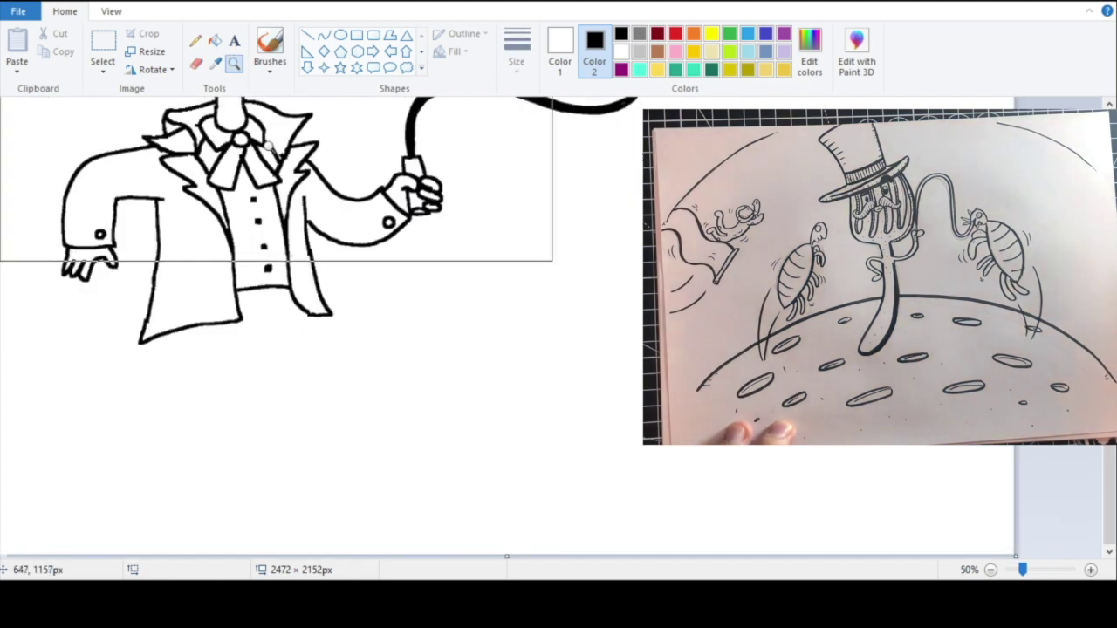
pyautogui.rightClick(266, 157)
pyautogui.click(286, 401)
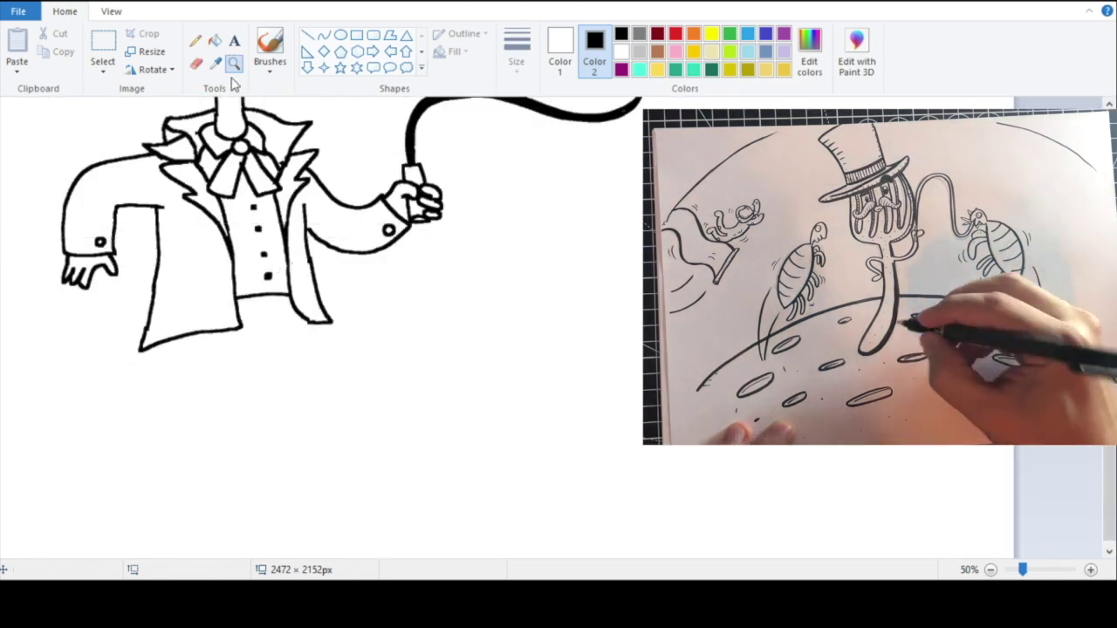
pyautogui.click(280, 332)
pyautogui.click(198, 65)
pyautogui.moveTo(581, 311)
pyautogui.mouseDown()
pyautogui.moveTo(674, 527)
pyautogui.moveTo(376, 505)
pyautogui.moveTo(349, 536)
pyautogui.mouseUp()
pyautogui.hotkey('ctrl', 'z')
pyautogui.moveTo(496, 328)
pyautogui.mouseDown()
pyautogui.moveTo(246, 500)
pyautogui.moveTo(427, 376)
pyautogui.moveTo(334, 467)
pyautogui.mouseUp()
pyautogui.hotkey('ctrl', 'z')
# Step: Examine the complete character's proportions, from the top hat to the shoes, against the whole canvas
pyautogui.click(233, 64)
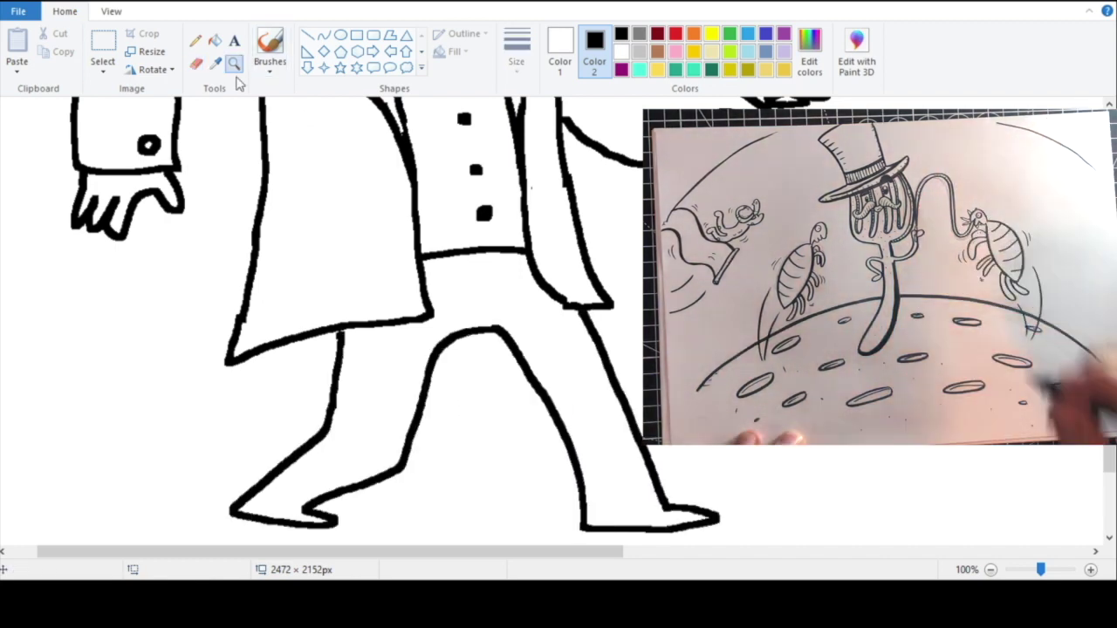
pyautogui.rightClick(347, 399)
pyautogui.click(356, 388)
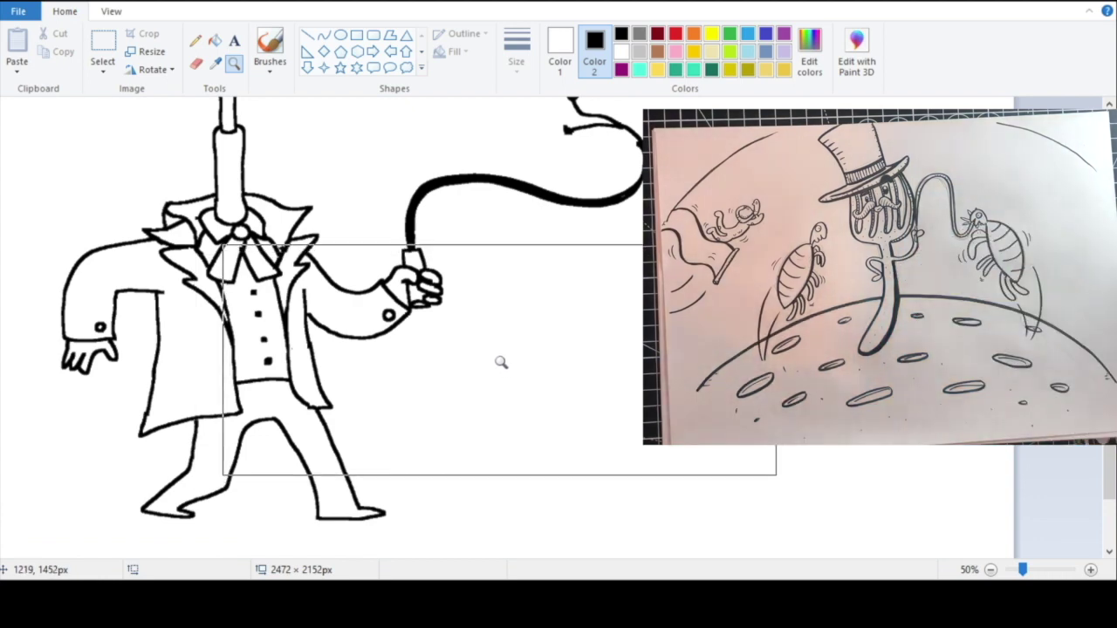
pyautogui.rightClick(371, 412)
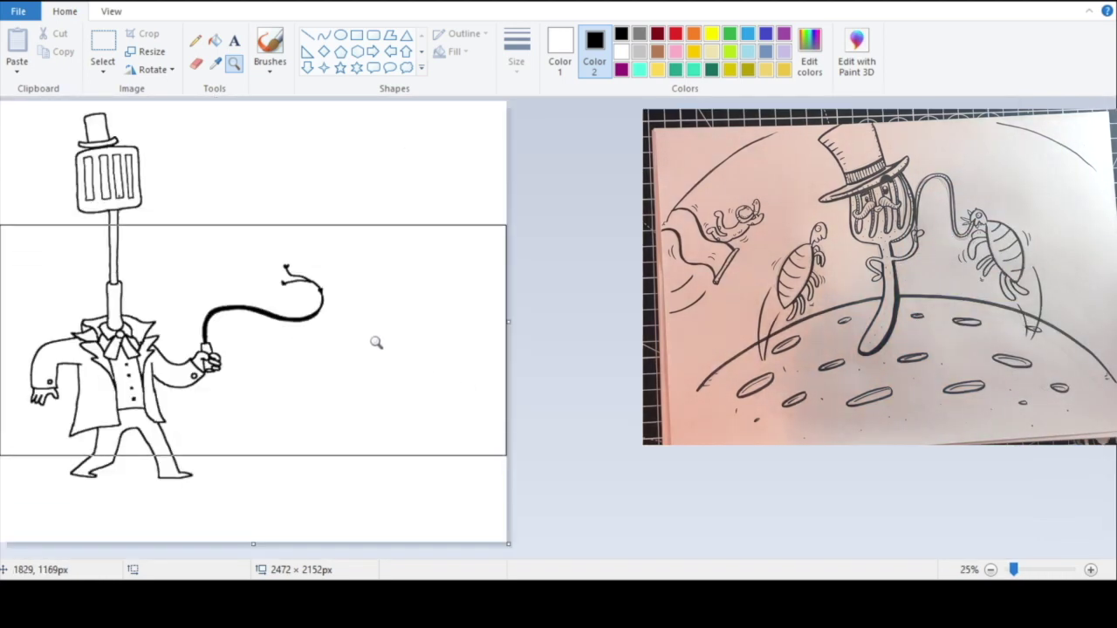
pyautogui.rightClick(257, 449)
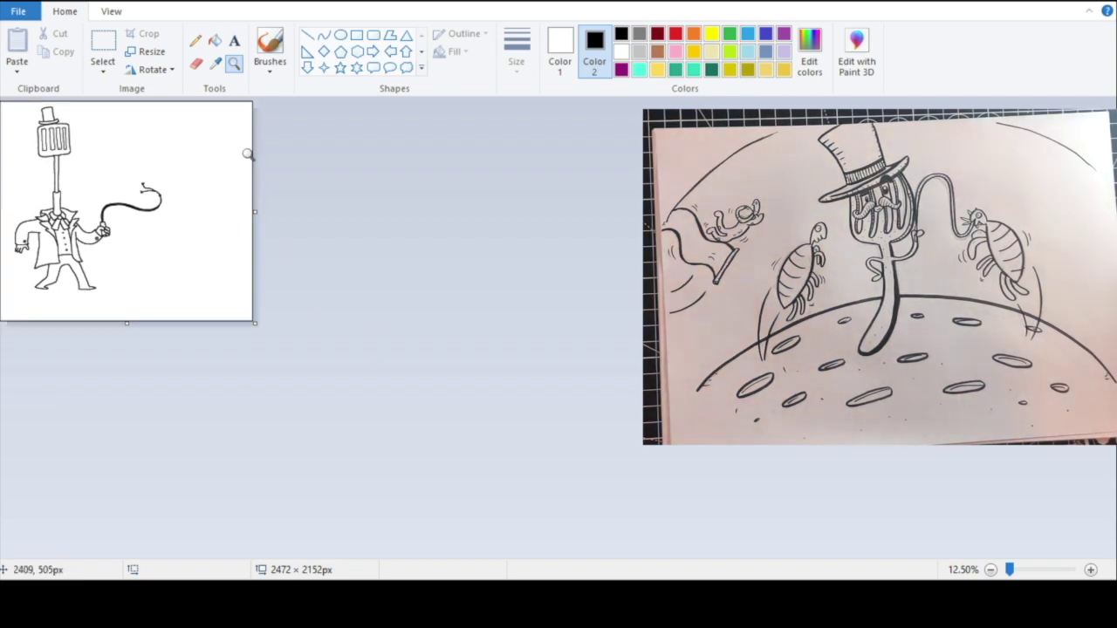
# Step: Inspect the character's legs, shoes and the empty area beside them at several magnifications
pyautogui.click(220, 234)
pyautogui.rightClick(265, 282)
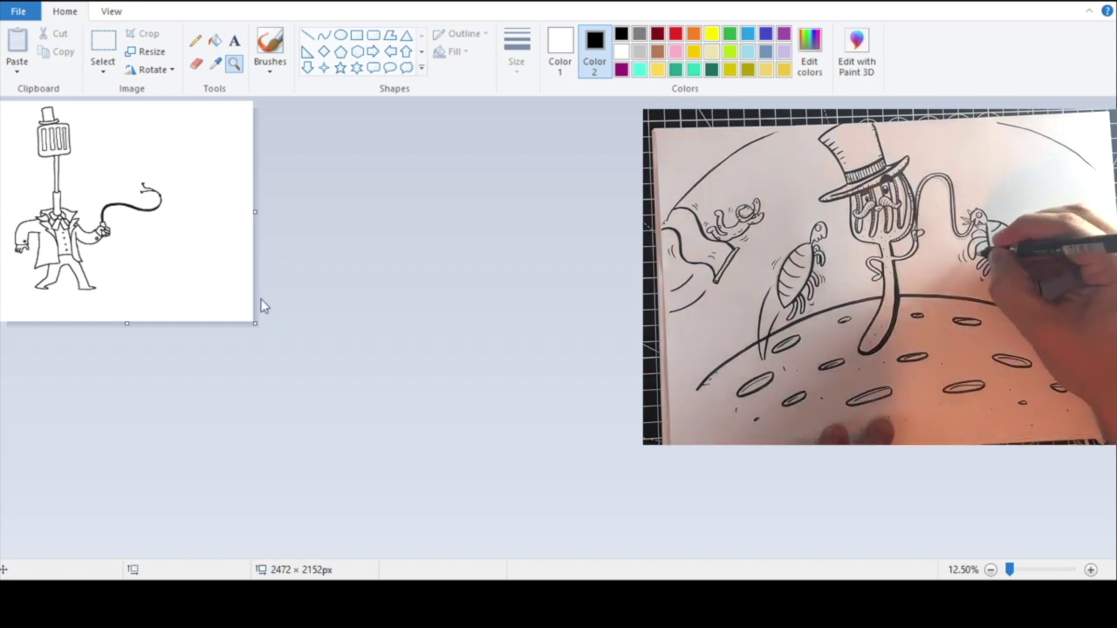
pyautogui.click(213, 292)
pyautogui.rightClick(274, 382)
pyautogui.click(224, 307)
pyautogui.click(349, 489)
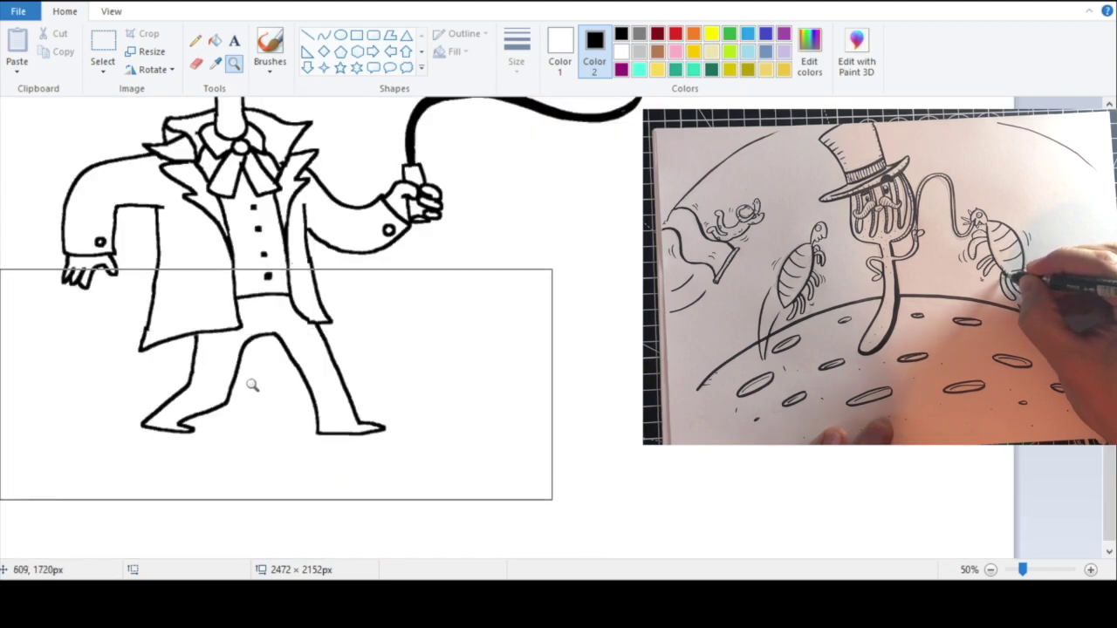
pyautogui.rightClick(247, 390)
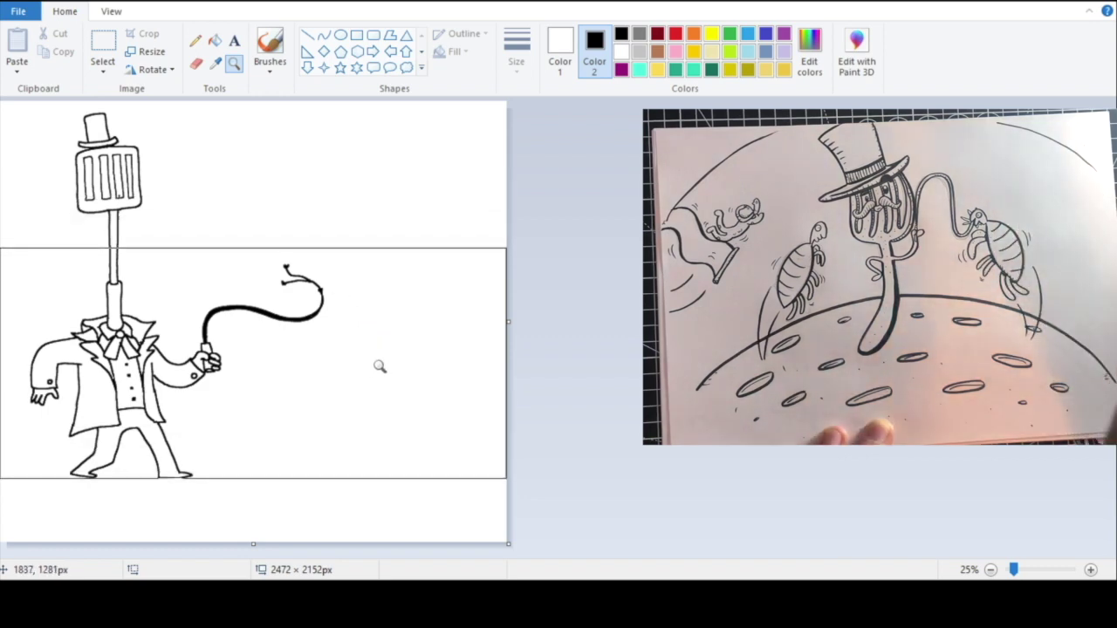
pyautogui.rightClick(361, 384)
pyautogui.click(227, 292)
pyautogui.click(401, 426)
pyautogui.rightClick(348, 350)
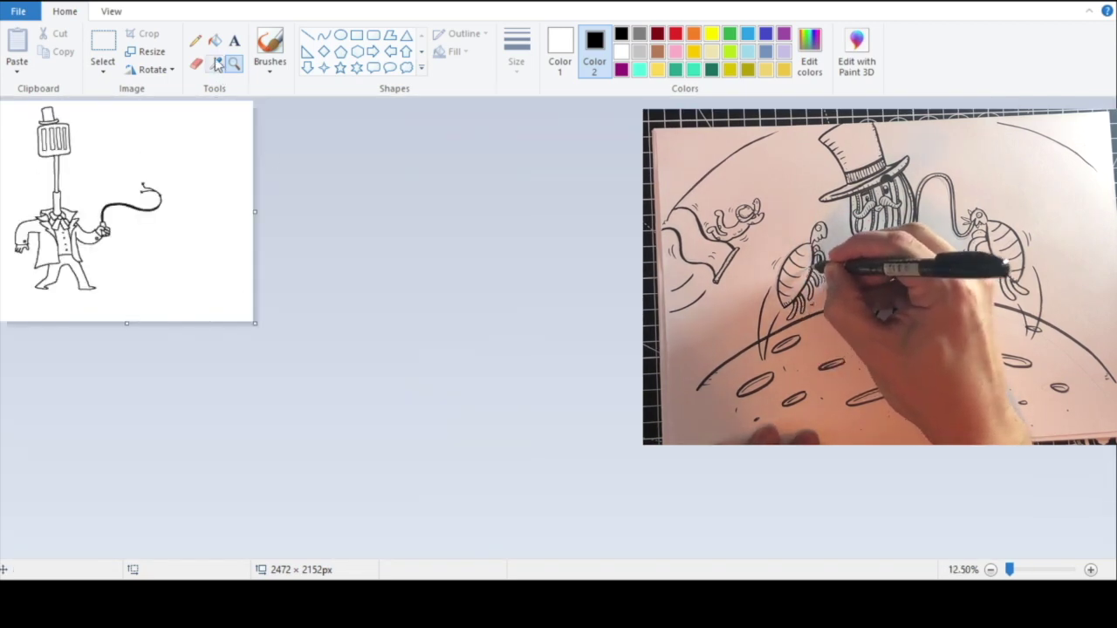
# Step: Draw a long oval tabletop with a thin black rim beside the character below the whip, undoing the misplaced strokes
pyautogui.click(215, 237)
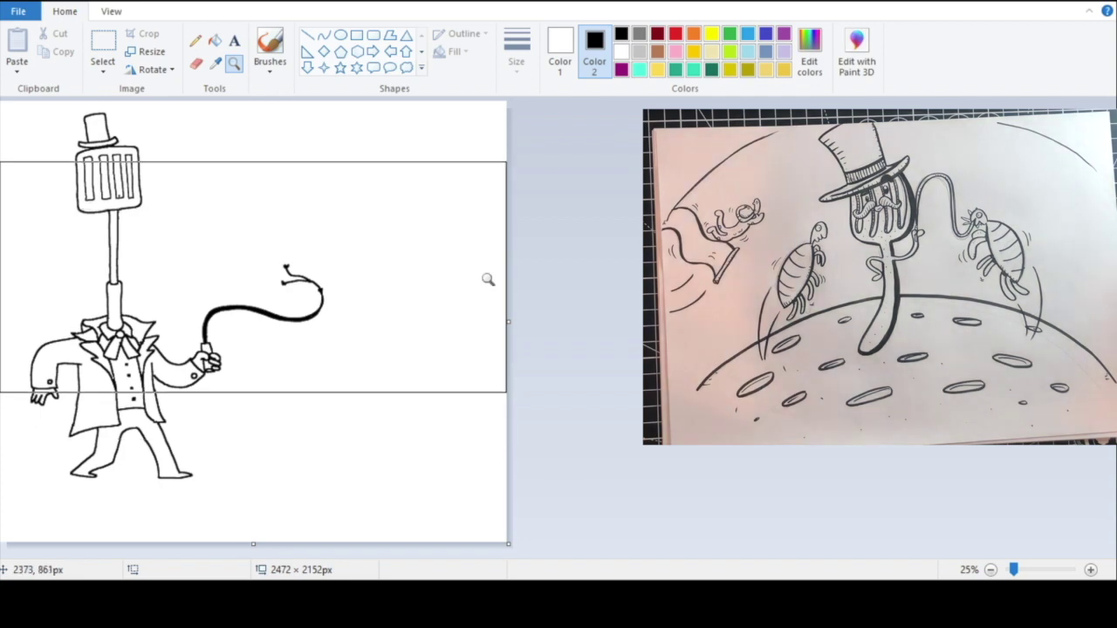
pyautogui.click(384, 397)
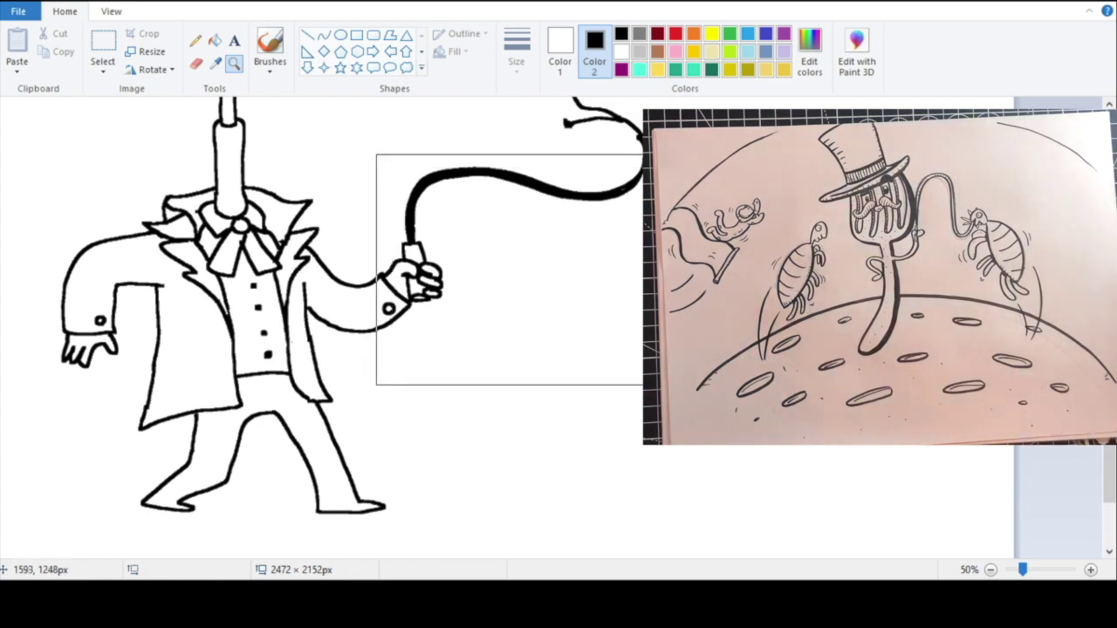
pyautogui.click(652, 310)
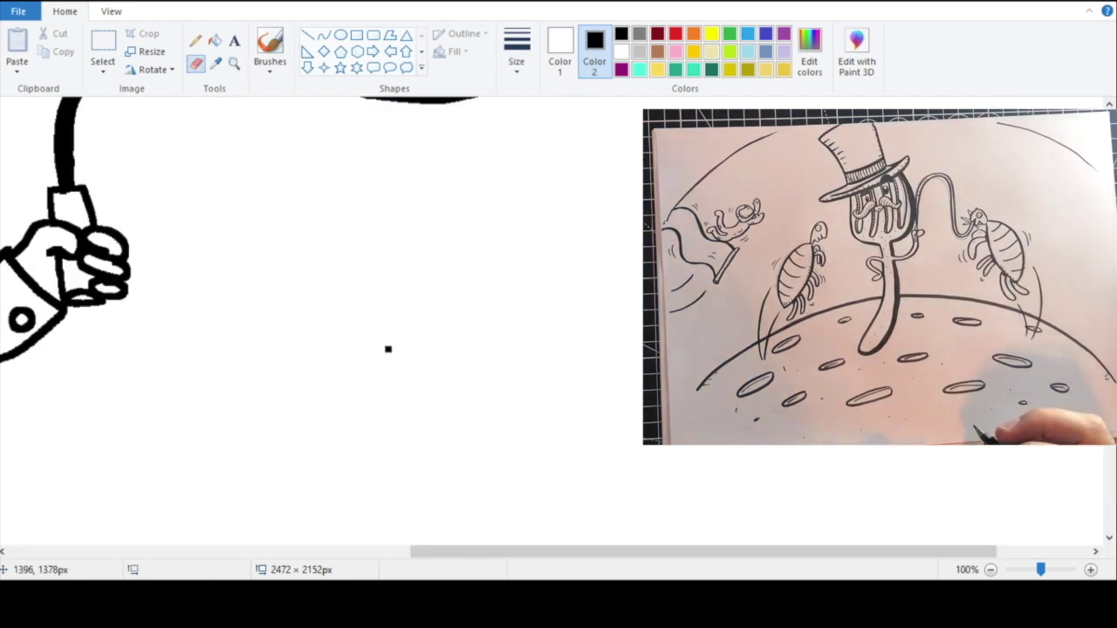
pyautogui.moveTo(422, 350)
pyautogui.mouseDown()
pyautogui.moveTo(361, 351)
pyautogui.moveTo(436, 389)
pyautogui.moveTo(842, 361)
pyautogui.mouseUp()
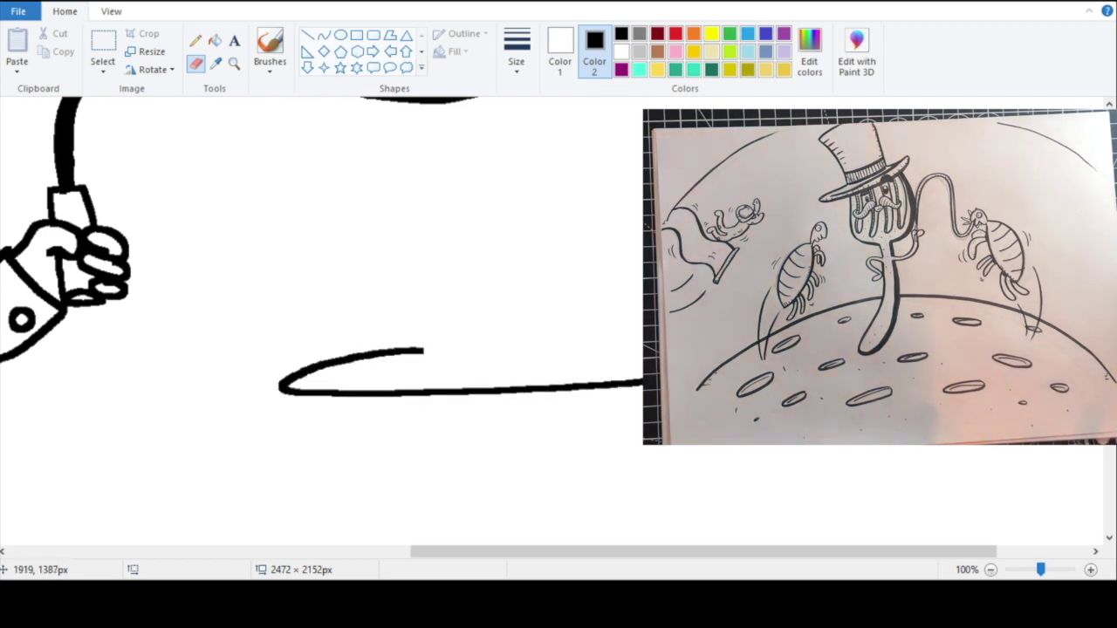
pyautogui.hotkey('ctrl', 'z')
pyautogui.moveTo(347, 324); pyautogui.dragTo(371, 323)
pyautogui.moveTo(448, 385)
pyautogui.mouseDown()
pyautogui.moveTo(913, 350)
pyautogui.moveTo(855, 308)
pyautogui.moveTo(615, 310)
pyautogui.mouseUp()
pyautogui.moveTo(372, 323); pyautogui.dragTo(663, 312)
pyautogui.click(196, 41)
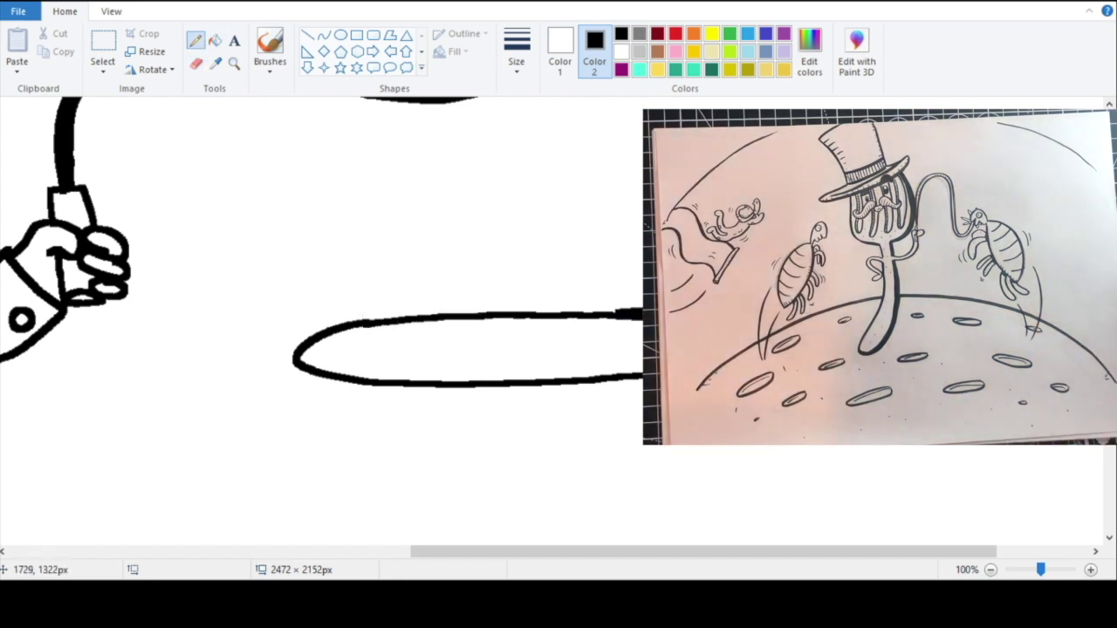
pyautogui.click(214, 43)
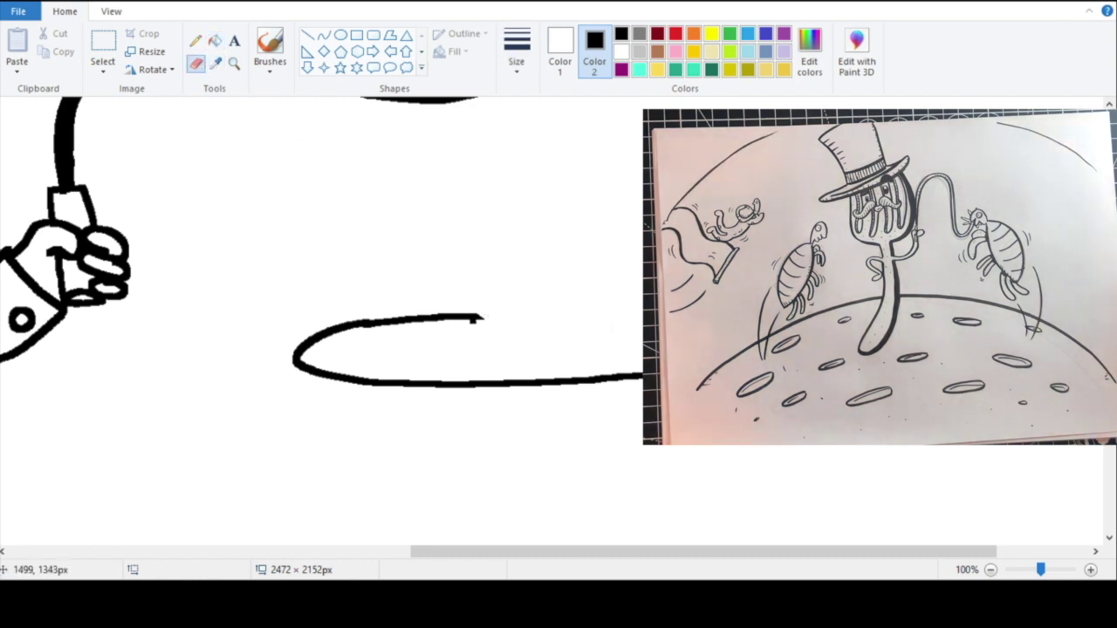
pyautogui.moveTo(487, 316); pyautogui.dragTo(697, 310)
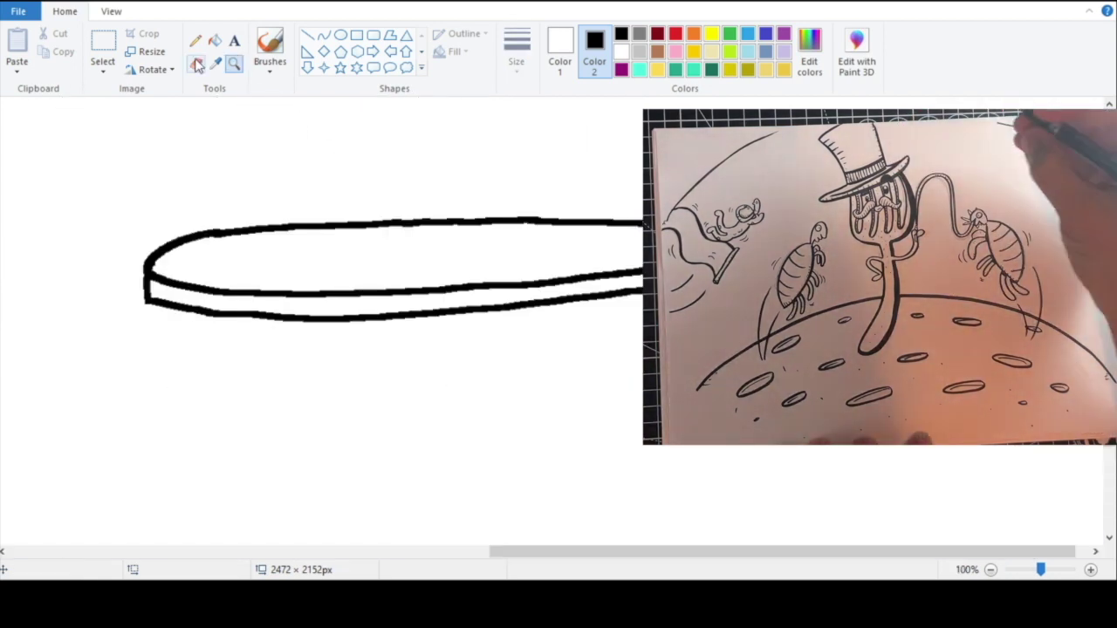
# Step: Draw straight black legs under the tabletop, with outer legs at both ends and a shorter rear leg between them
pyautogui.click(196, 65)
pyautogui.moveTo(644, 294)
pyautogui.mouseDown()
pyautogui.moveTo(622, 525)
pyautogui.moveTo(615, 304)
pyautogui.mouseUp()
pyautogui.moveTo(180, 308)
pyautogui.mouseDown()
pyautogui.moveTo(213, 547)
pyautogui.moveTo(216, 317)
pyautogui.mouseUp()
pyautogui.moveTo(404, 394); pyautogui.dragTo(444, 500)
pyautogui.moveTo(444, 499); pyautogui.dragTo(428, 356)
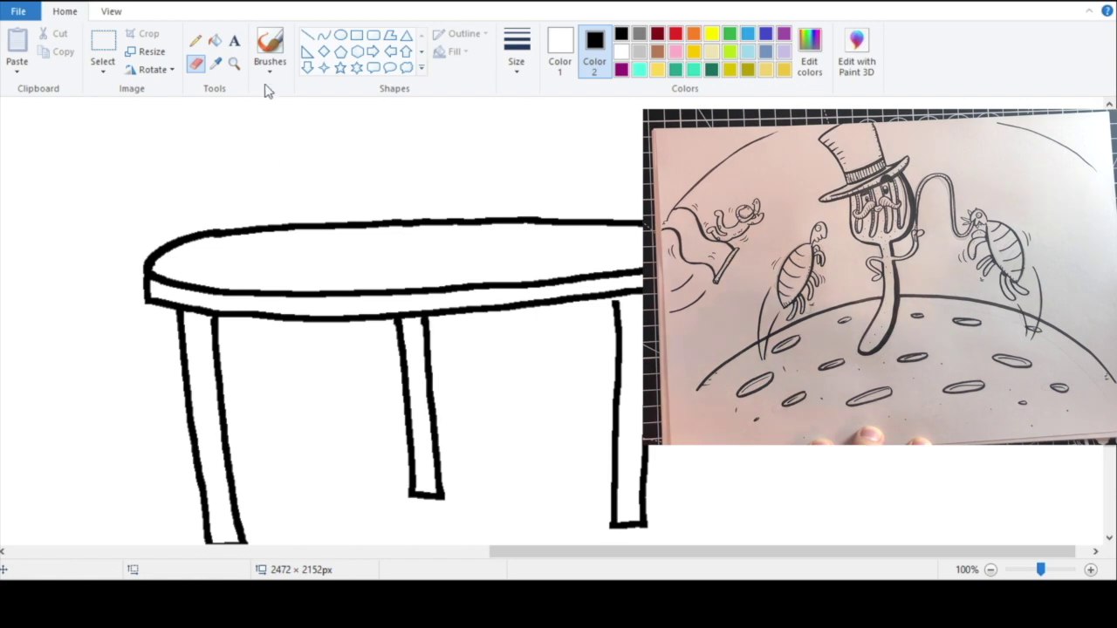
# Step: Select the whole table and move it lower and closer to the character, just beside the forward shoe
pyautogui.click(233, 63)
pyautogui.rightClick(339, 230)
pyautogui.scroll(2, 381, 309)
pyautogui.click(196, 64)
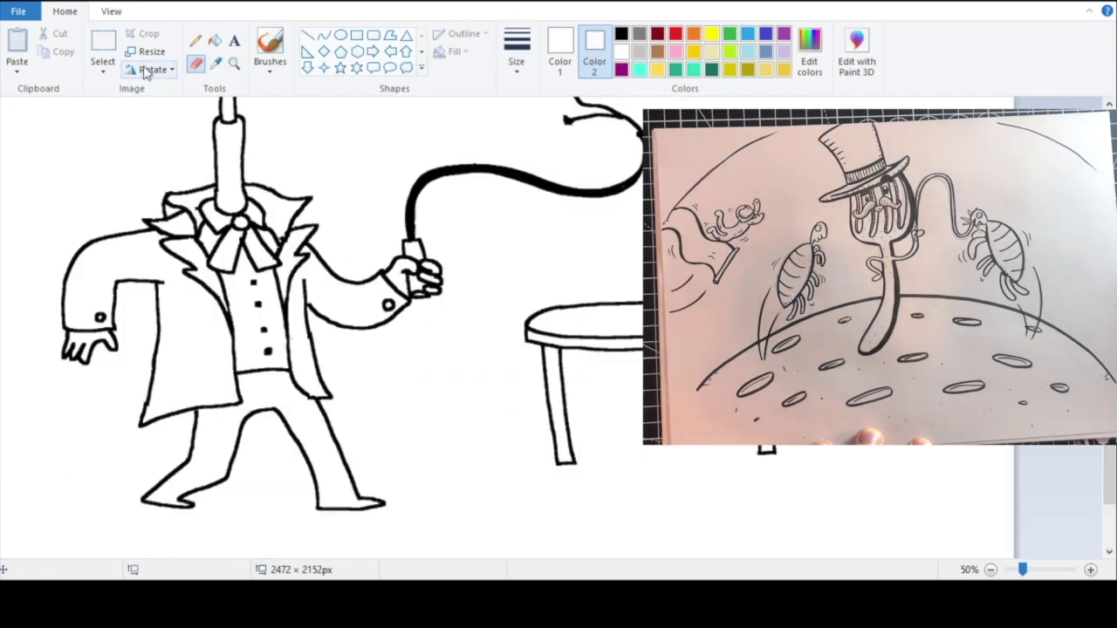
pyautogui.moveTo(499, 259); pyautogui.dragTo(851, 499)
pyautogui.moveTo(620, 444)
pyautogui.mouseDown()
pyautogui.moveTo(571, 457)
pyautogui.moveTo(624, 440)
pyautogui.mouseUp()
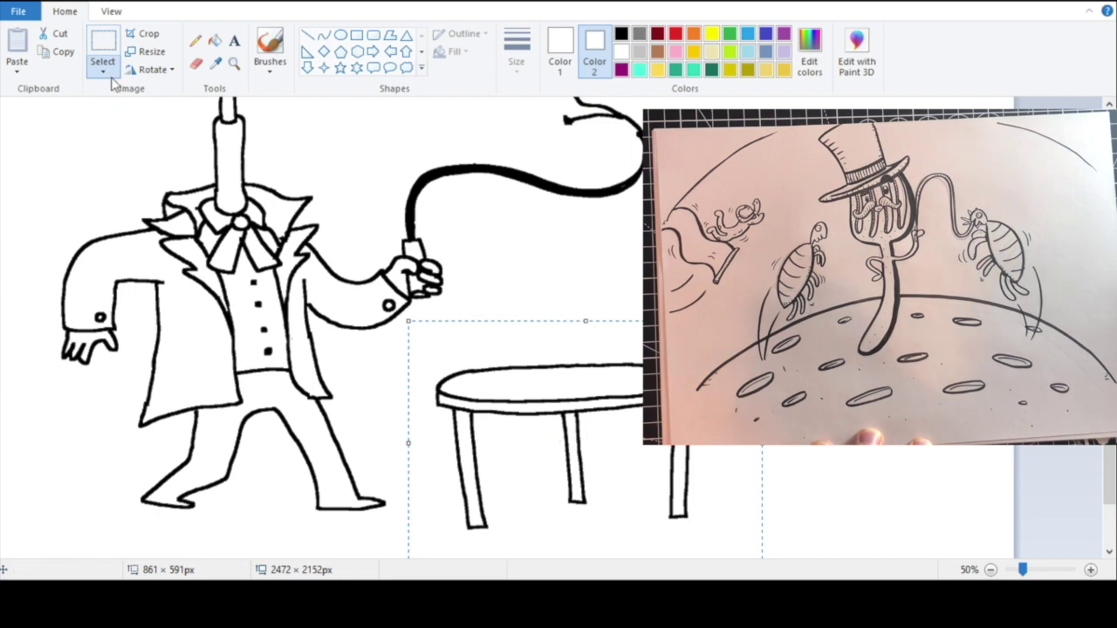
pyautogui.moveTo(568, 387); pyautogui.dragTo(492, 392)
# Step: Examine the table's size and placement against the character, the whip and the whole canvas
pyautogui.click(234, 63)
pyautogui.rightClick(462, 344)
pyautogui.click(418, 395)
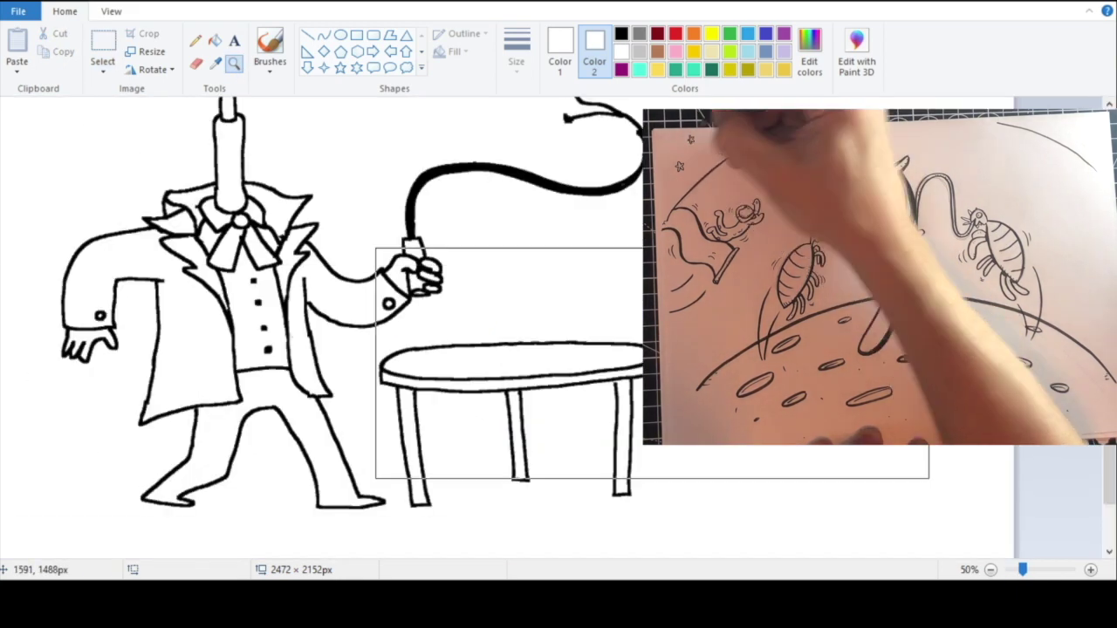
pyautogui.rightClick(603, 363)
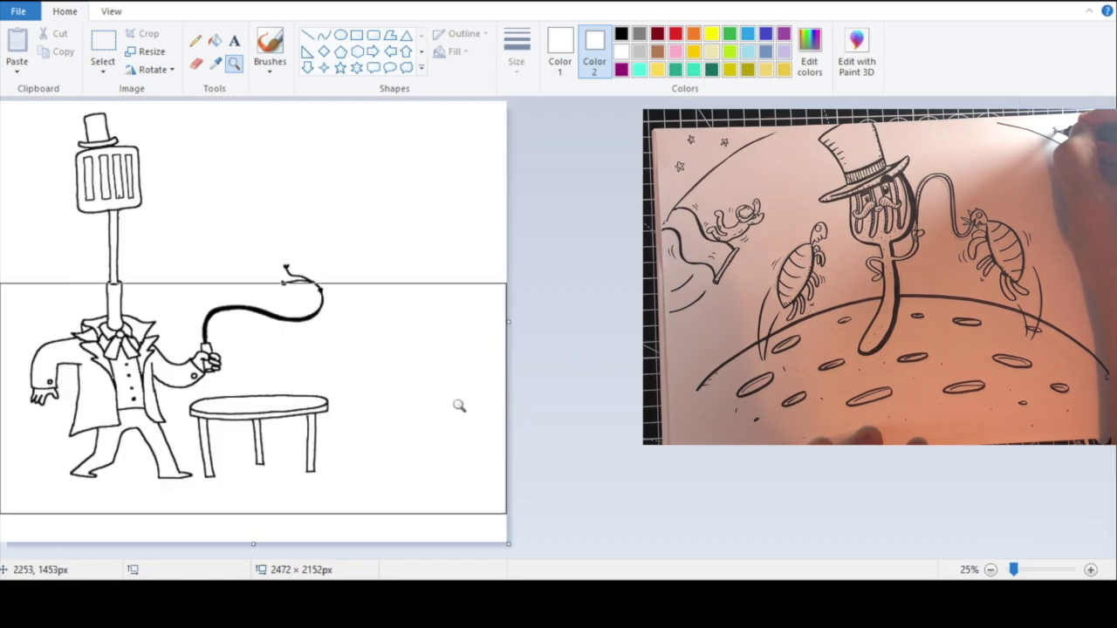
pyautogui.click(463, 397)
pyautogui.rightClick(581, 343)
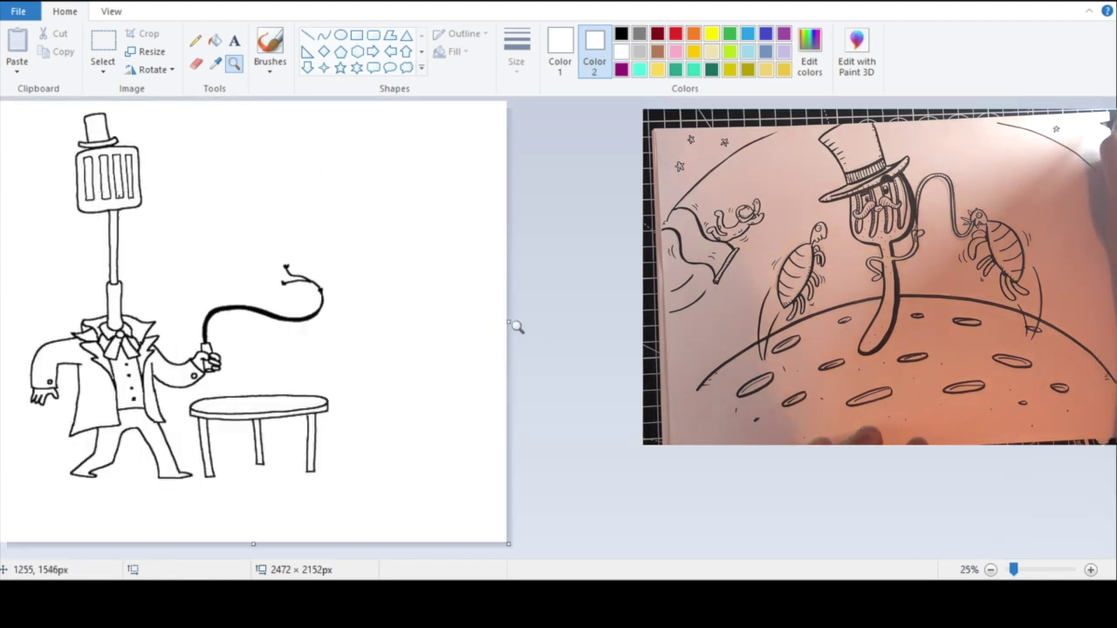
pyautogui.click(462, 396)
pyautogui.click(571, 326)
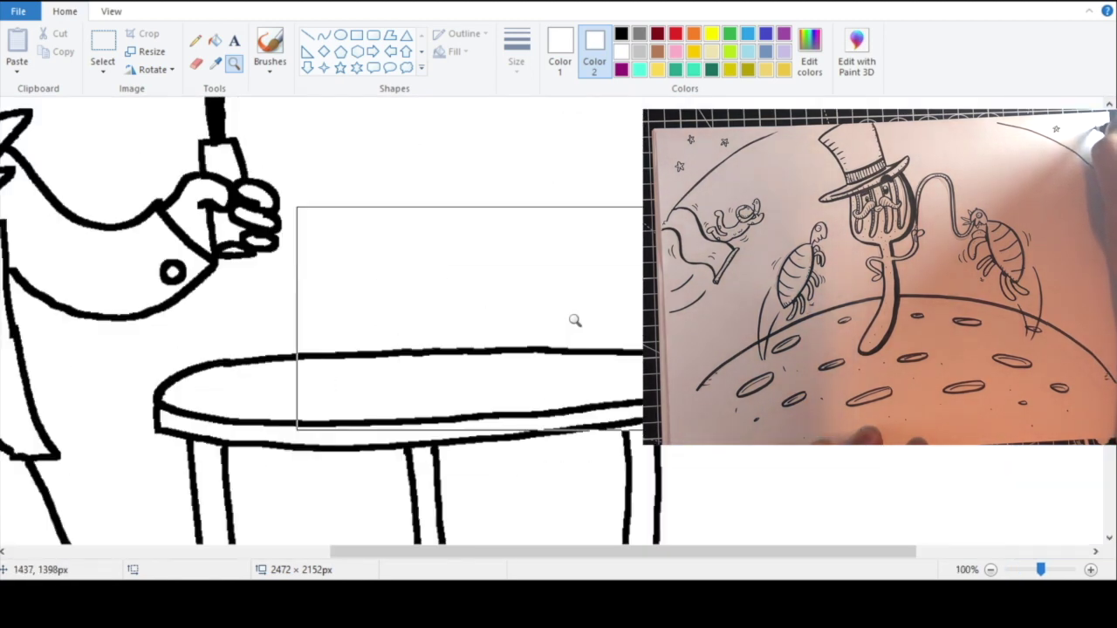
pyautogui.click(621, 33)
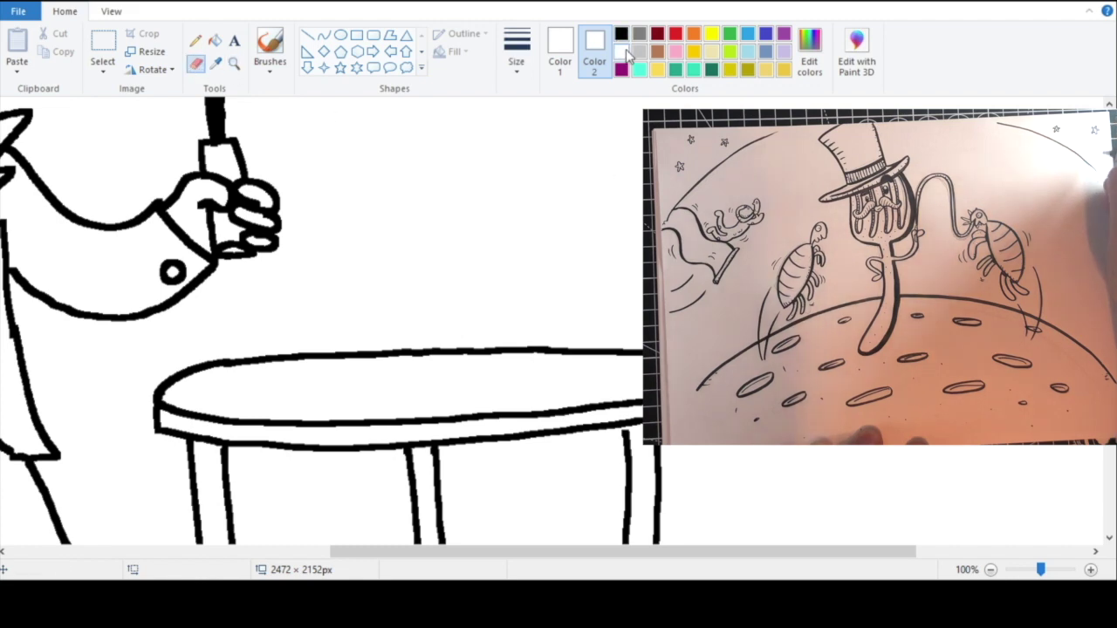
pyautogui.scroll(3, 487, 282)
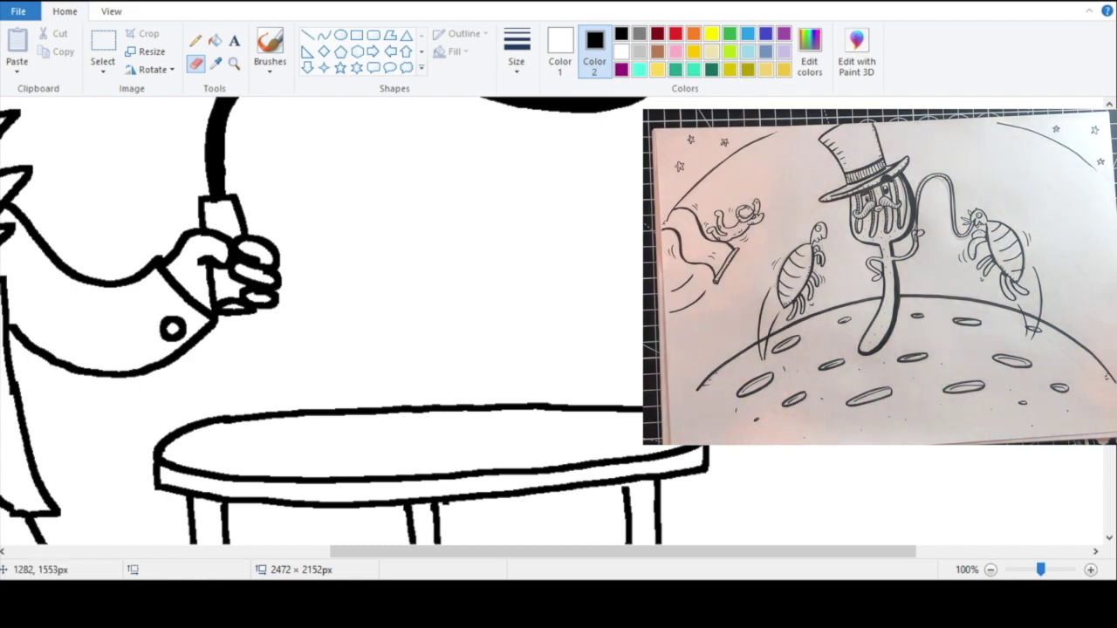
pyautogui.rightClick(300, 156)
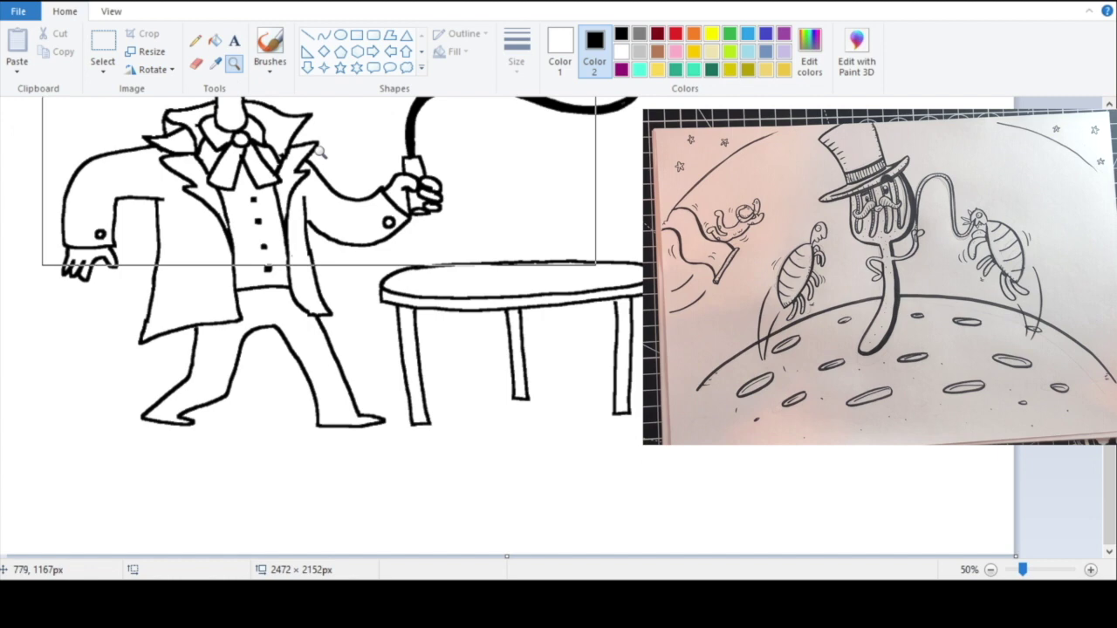
pyautogui.rightClick(444, 145)
pyautogui.click(435, 350)
pyautogui.click(435, 350)
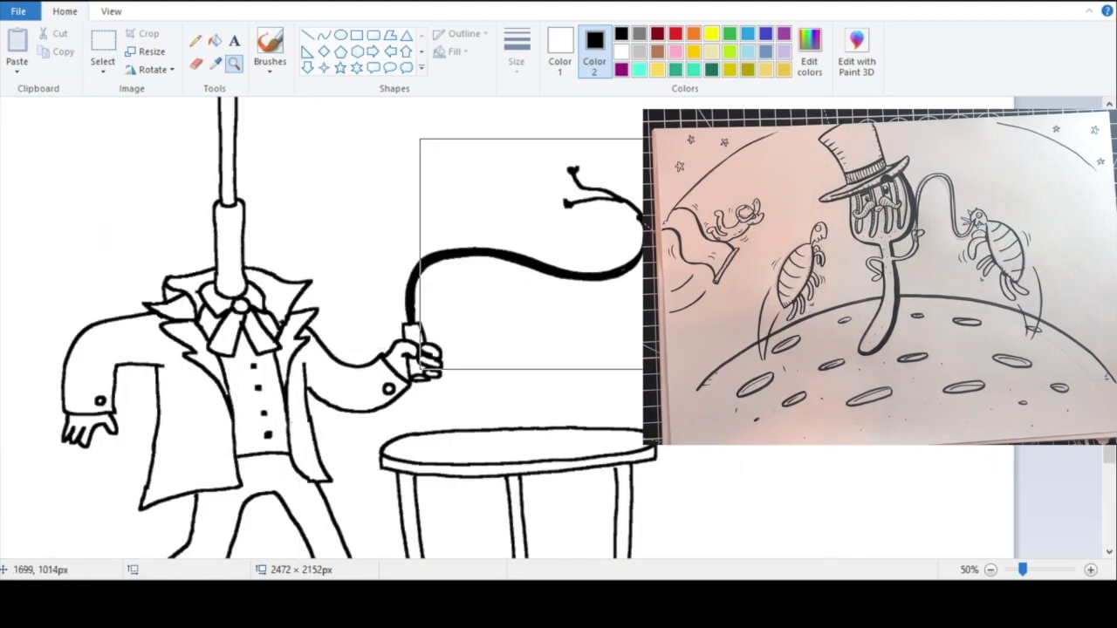
pyautogui.rightClick(381, 190)
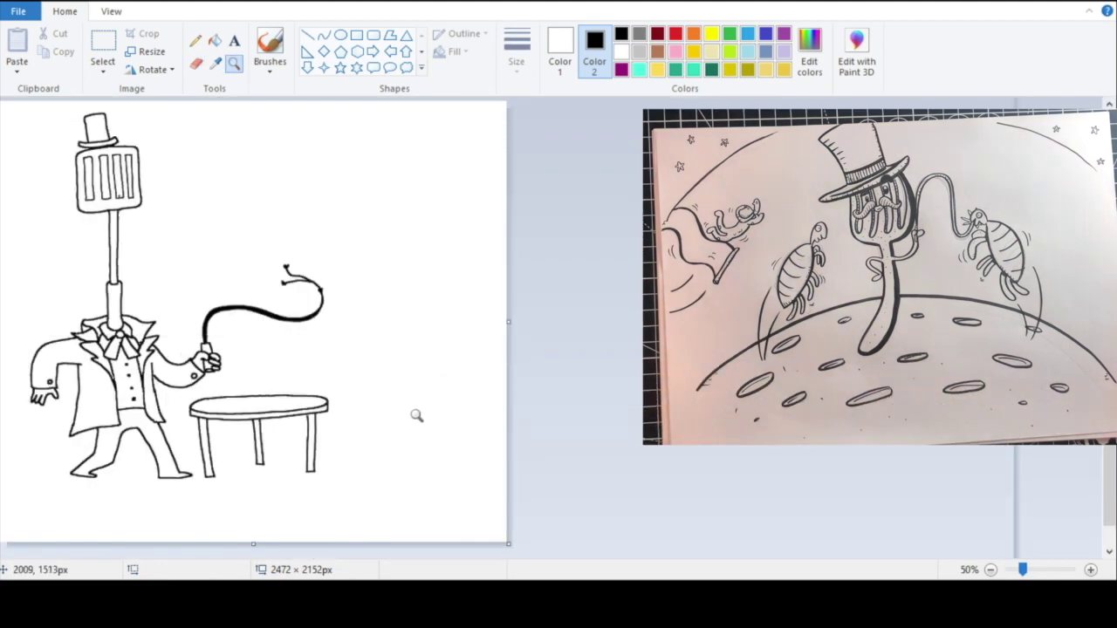
# Step: Try to shift the table slightly upward using a rectangular selection around it
pyautogui.click(416, 417)
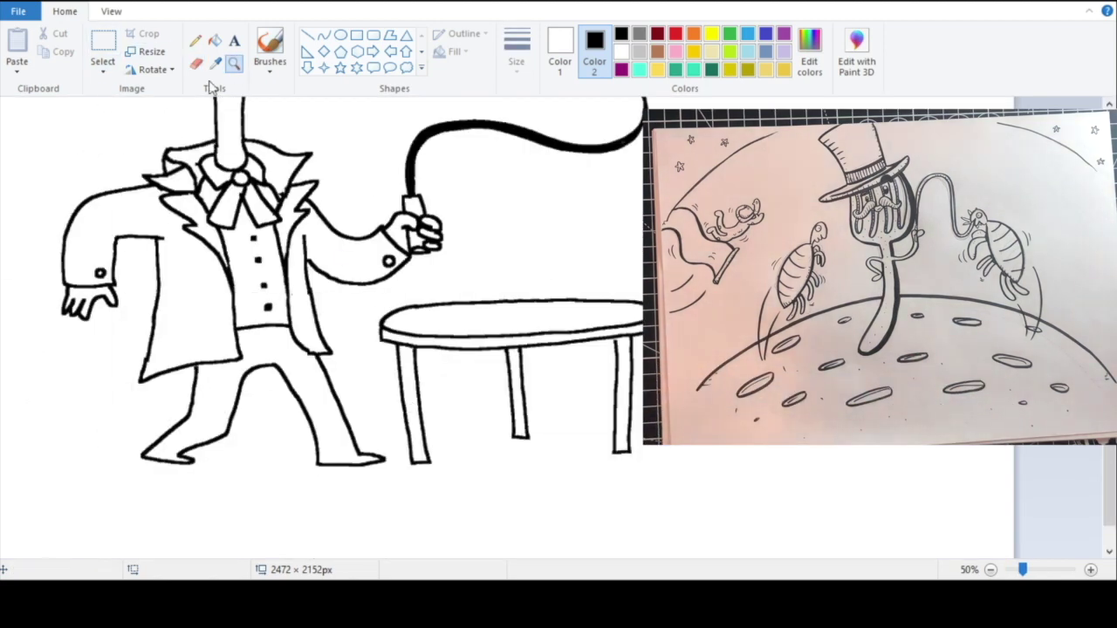
pyautogui.rightClick(533, 251)
pyautogui.click(102, 48)
pyautogui.moveTo(378, 290); pyautogui.dragTo(708, 486)
pyautogui.moveTo(609, 395)
pyautogui.mouseDown()
pyautogui.moveTo(535, 399)
pyautogui.moveTo(635, 397)
pyautogui.moveTo(601, 390)
pyautogui.mouseUp()
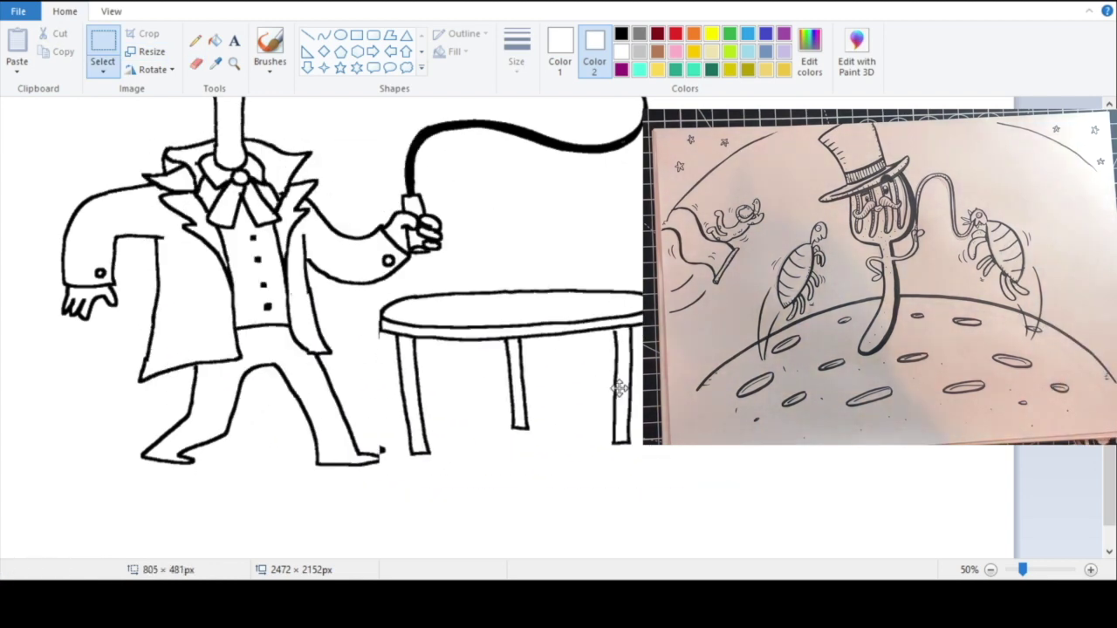
pyautogui.hotkey('ctrl', 'z')
pyautogui.moveTo(374, 392); pyautogui.dragTo(464, 300)
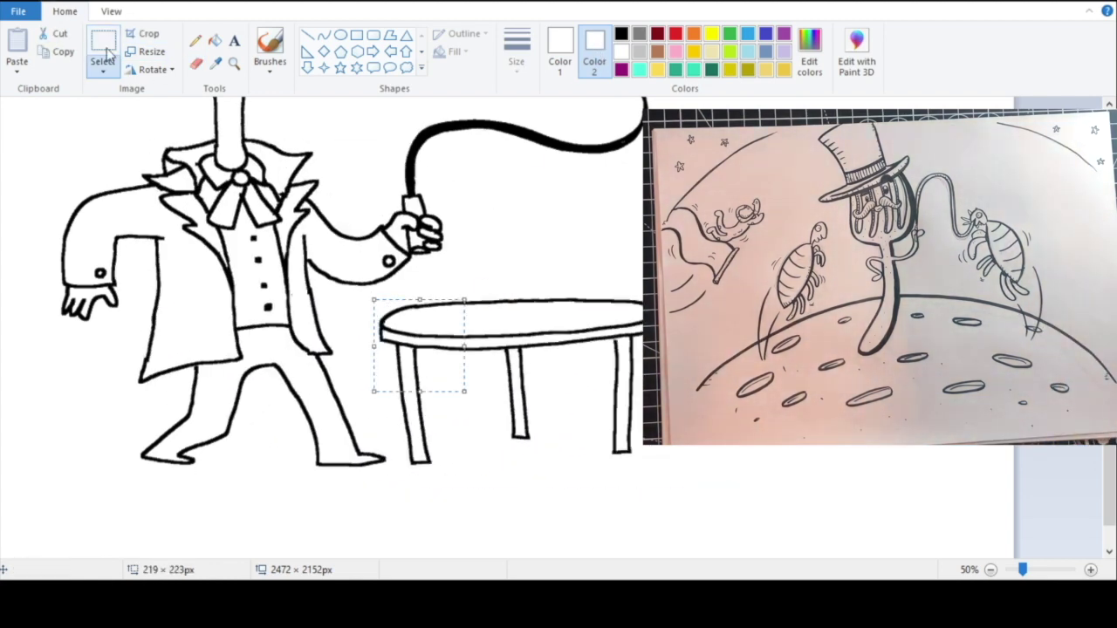
# Step: Outline the table with a free-form selection and shift it slightly away from the character's shoe
pyautogui.click(234, 63)
pyautogui.click(102, 70)
pyautogui.click(136, 131)
pyautogui.moveTo(384, 433)
pyautogui.mouseDown()
pyautogui.moveTo(677, 267)
pyautogui.moveTo(371, 390)
pyautogui.mouseUp()
pyautogui.moveTo(467, 380)
pyautogui.mouseDown()
pyautogui.moveTo(354, 381)
pyautogui.moveTo(351, 391)
pyautogui.moveTo(260, 339)
pyautogui.moveTo(271, 312)
pyautogui.moveTo(516, 379)
pyautogui.moveTo(508, 372)
pyautogui.mouseUp()
pyautogui.click(102, 69)
pyautogui.click(99, 222)
# Step: Try a freehand black stroke in the empty space above the tabletop
pyautogui.click(234, 64)
pyautogui.rightClick(419, 404)
pyautogui.click(407, 387)
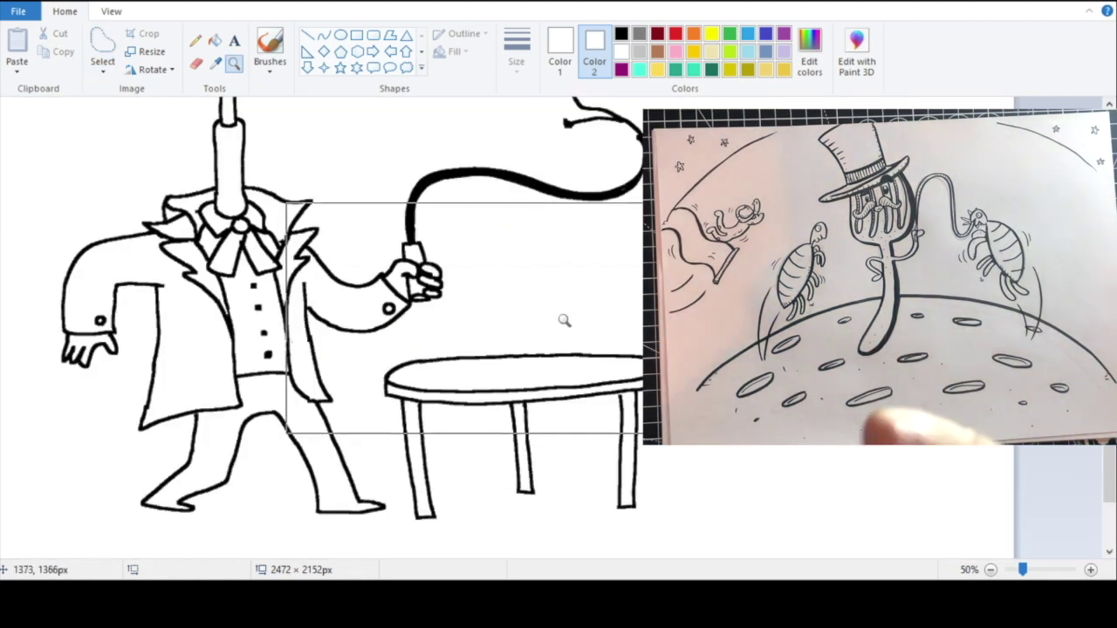
pyautogui.click(561, 320)
pyautogui.click(622, 35)
pyautogui.moveTo(594, 273)
pyautogui.mouseDown()
pyautogui.moveTo(593, 397)
pyautogui.moveTo(579, 415)
pyautogui.mouseUp()
pyautogui.hotkey('ctrl', 'z')
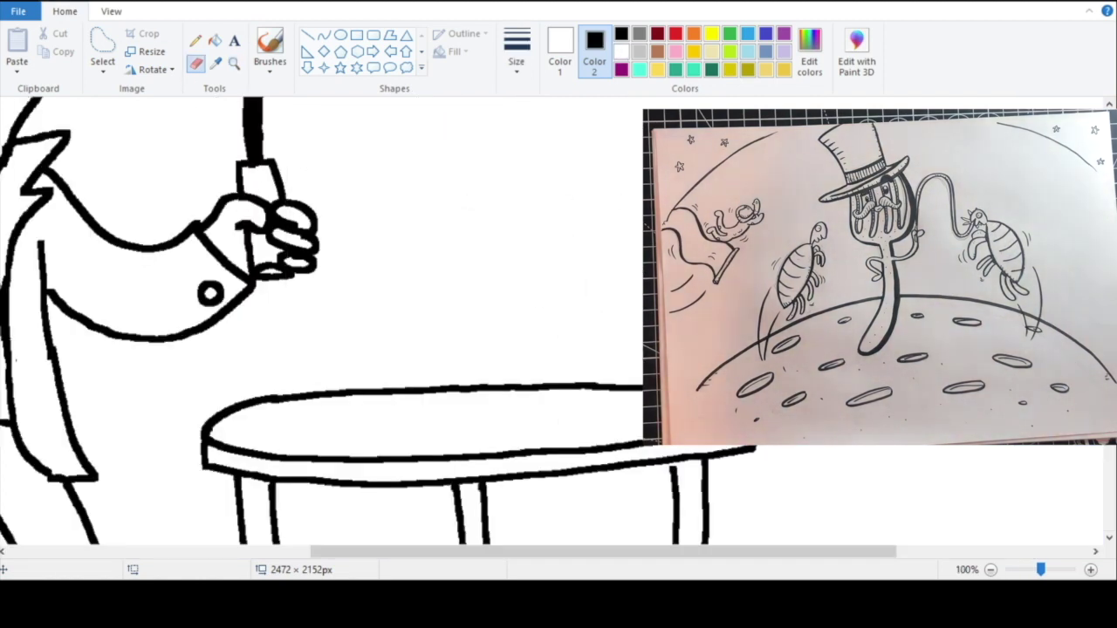
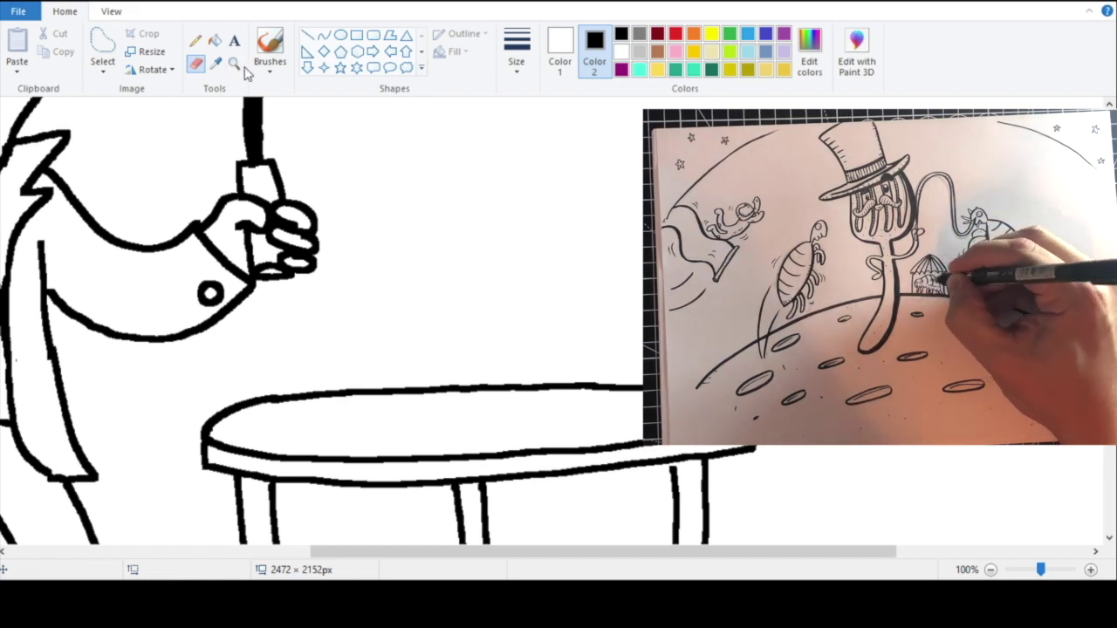
# Step: Examine the empty space above the tabletop and compare it with the full composition
pyautogui.rightClick(285, 252)
pyautogui.rightClick(284, 253)
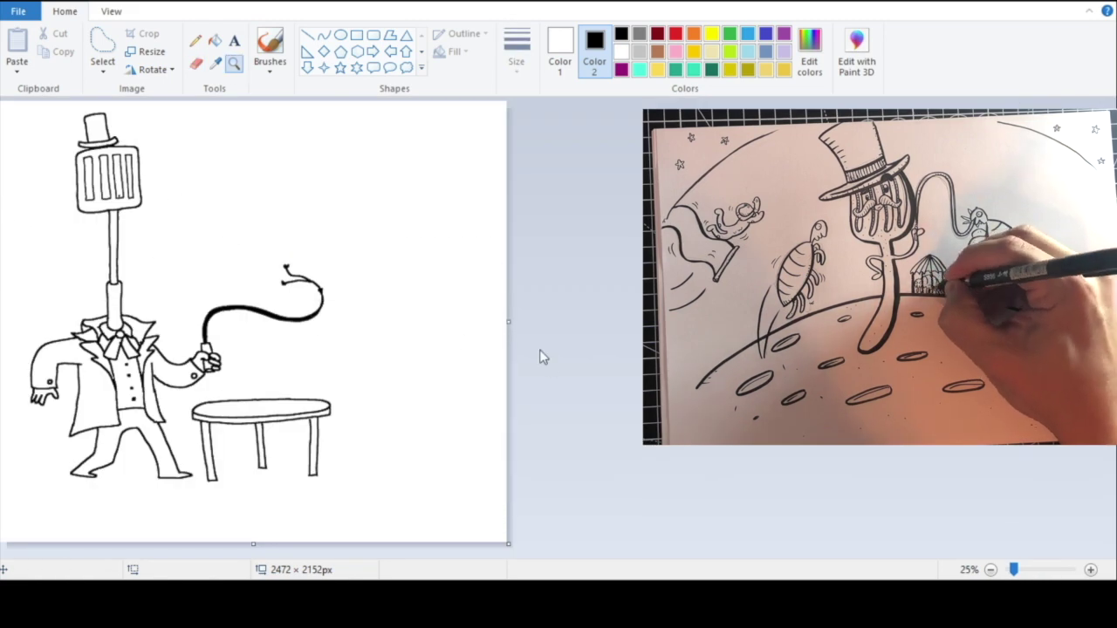
pyautogui.click(466, 374)
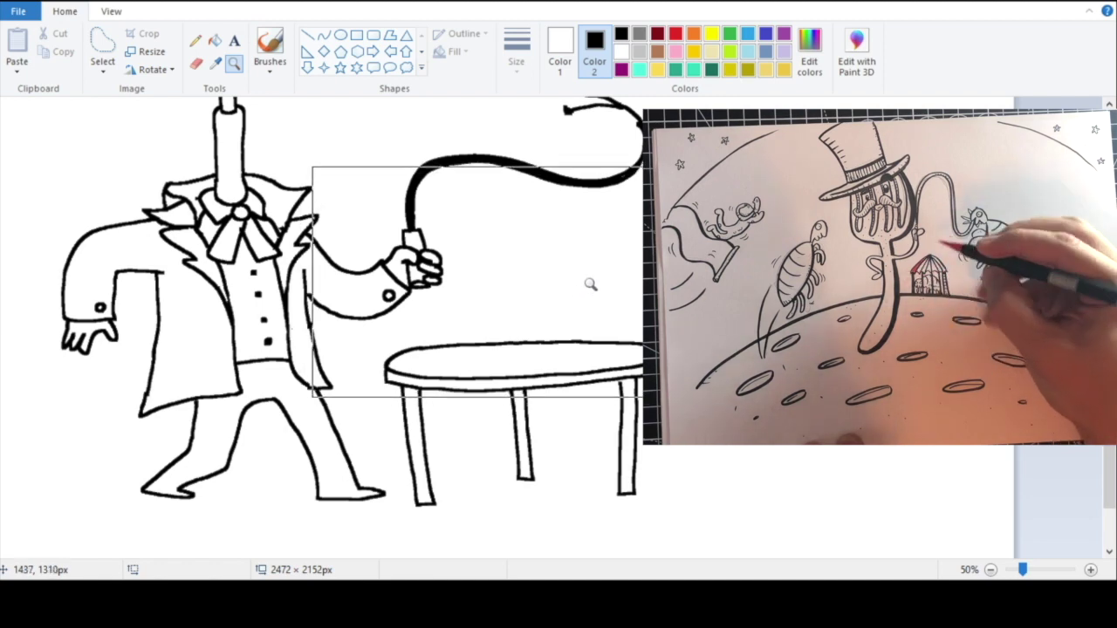
pyautogui.rightClick(590, 284)
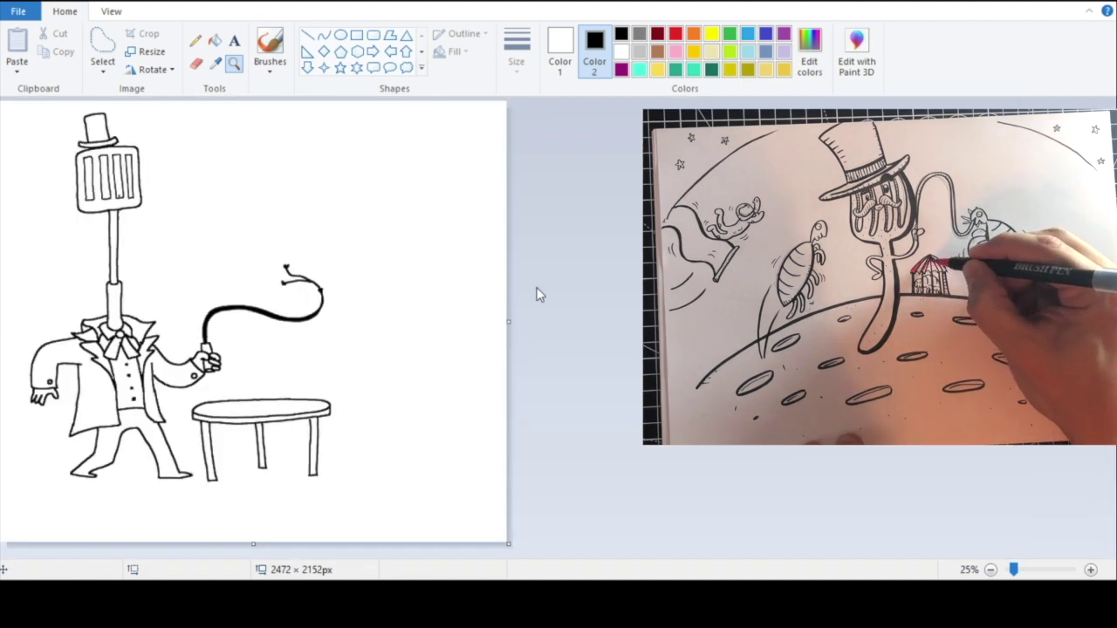
pyautogui.click(479, 398)
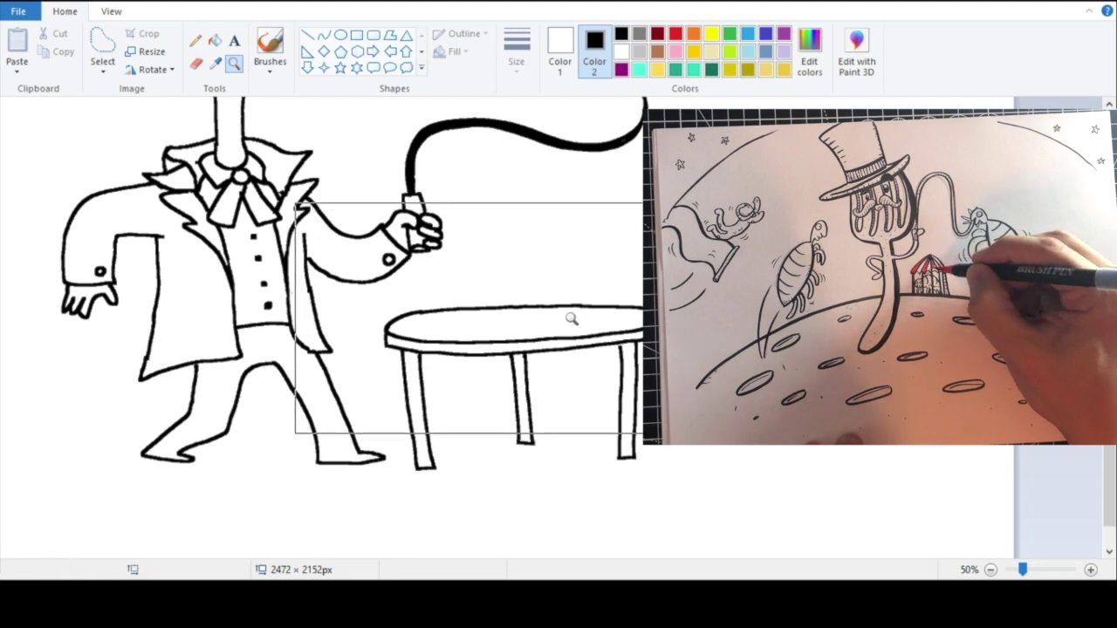
pyautogui.click(593, 289)
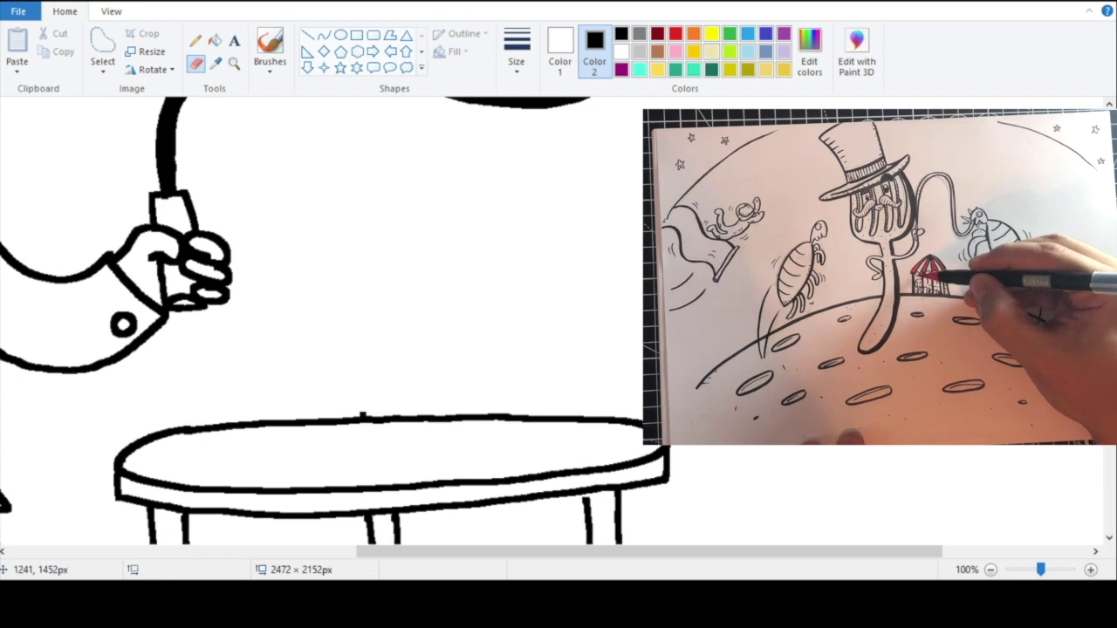
pyautogui.click(235, 66)
pyautogui.rightClick(273, 174)
pyautogui.rightClick(288, 196)
pyautogui.click(494, 391)
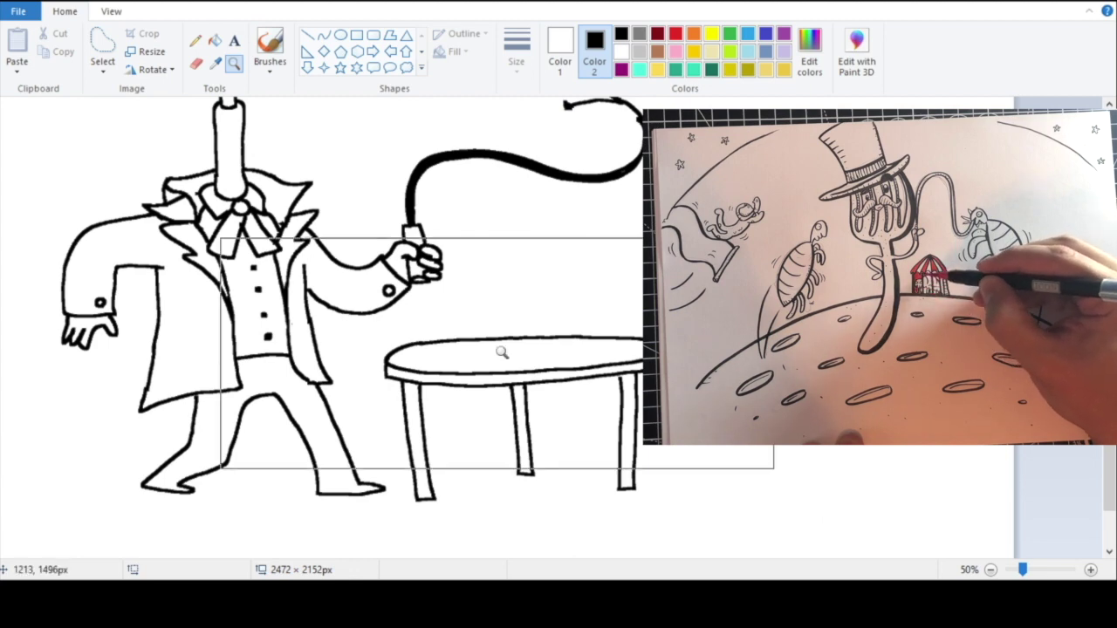
pyautogui.click(532, 311)
pyautogui.rightClick(532, 331)
pyautogui.rightClick(531, 306)
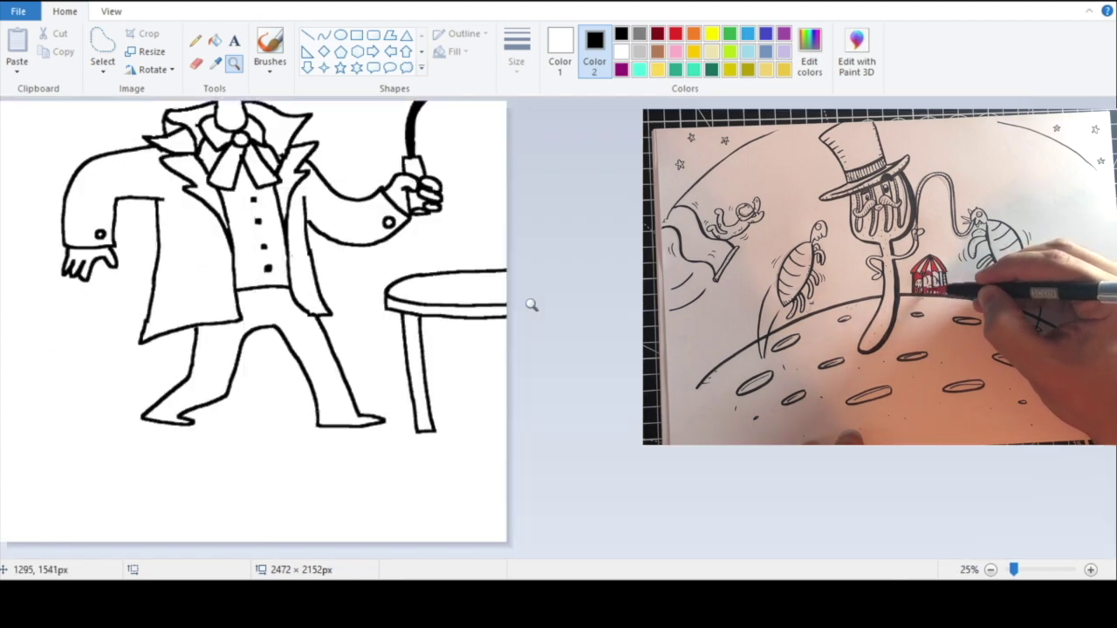
pyautogui.click(481, 362)
pyautogui.rightClick(478, 360)
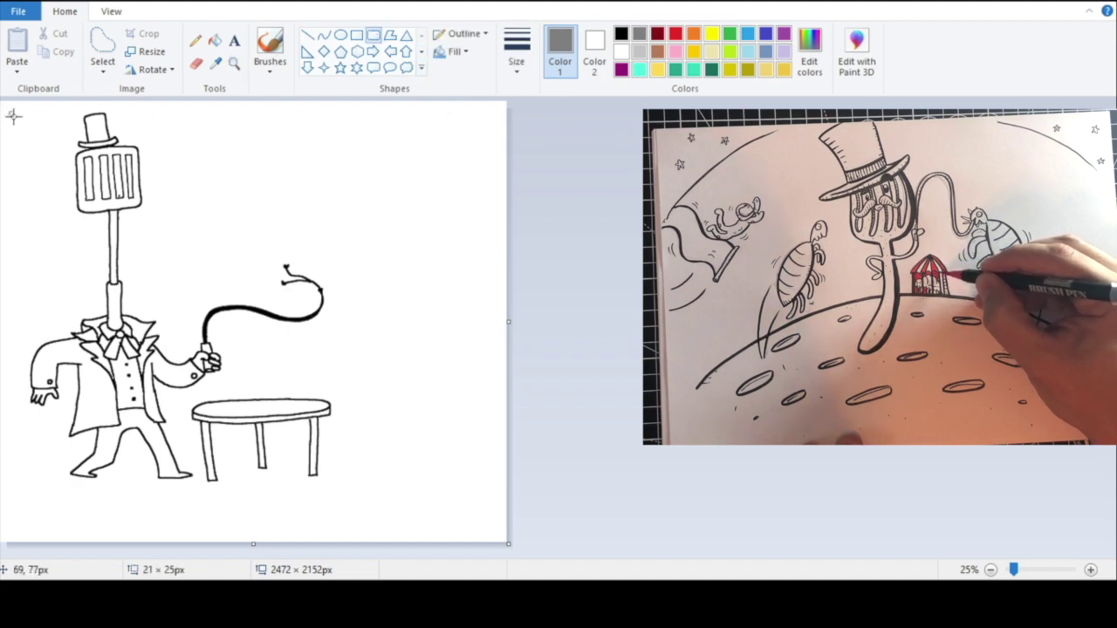
# Step: Frame the whole scene with a grey rounded-rectangle outline of about 2373 × 2073 px, just inside the canvas edges
pyautogui.moveTo(92, 222); pyautogui.dragTo(477, 511)
pyautogui.moveTo(242, 110); pyautogui.dragTo(246, 105)
pyautogui.moveTo(484, 311); pyautogui.dragTo(490, 311)
pyautogui.moveTo(251, 512); pyautogui.dragTo(254, 522)
pyautogui.moveTo(491, 315); pyautogui.dragTo(497, 318)
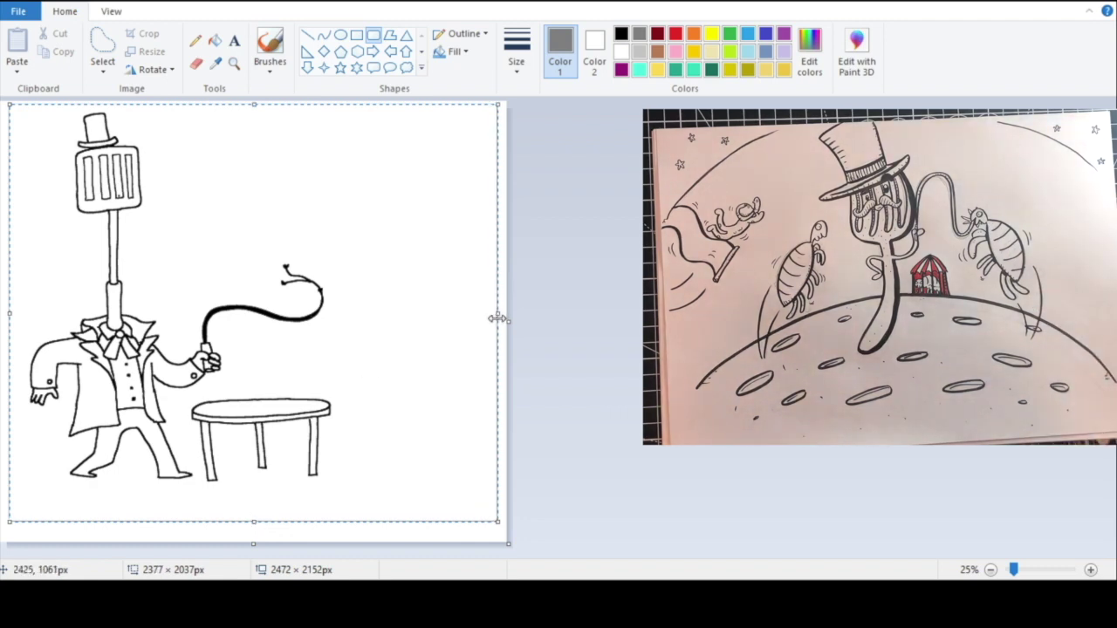
pyautogui.moveTo(264, 528); pyautogui.dragTo(255, 530)
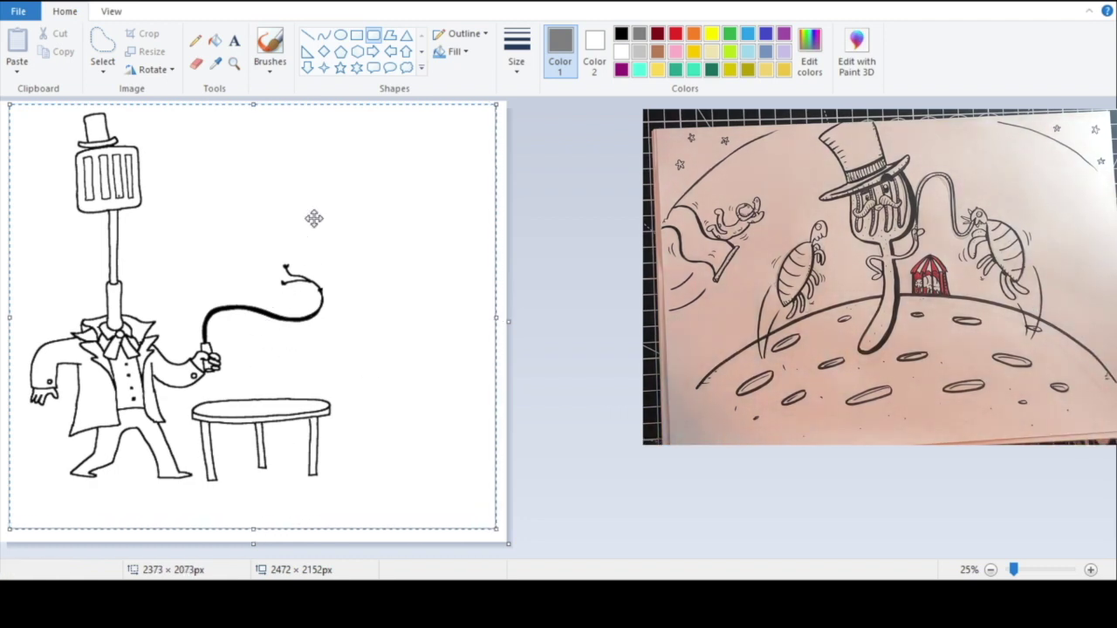
pyautogui.click(234, 63)
pyautogui.click(401, 410)
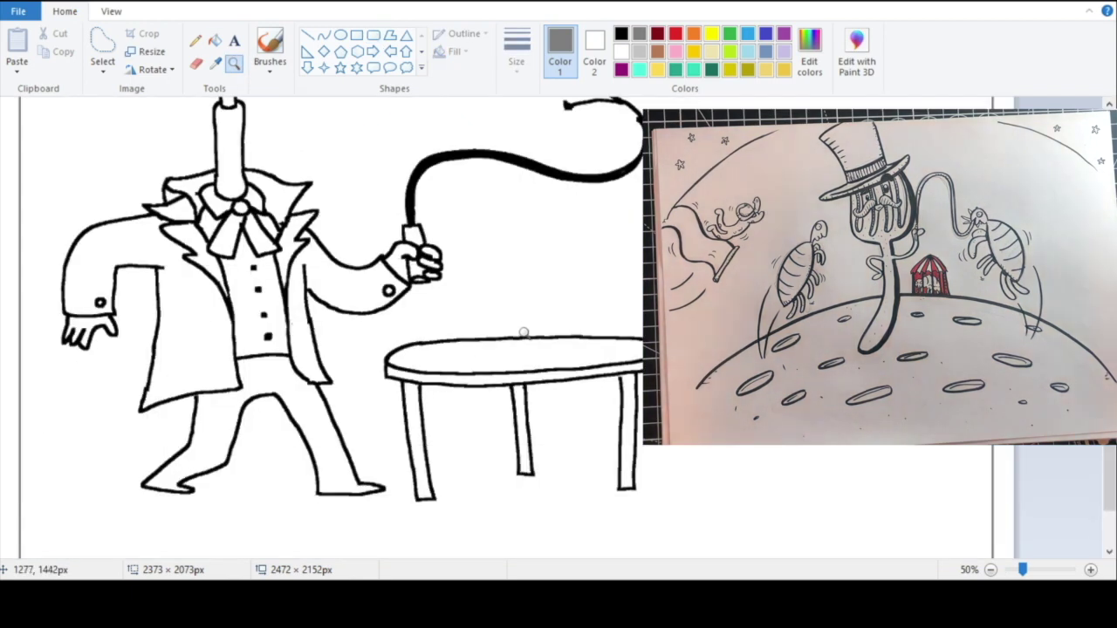
pyautogui.rightClick(524, 332)
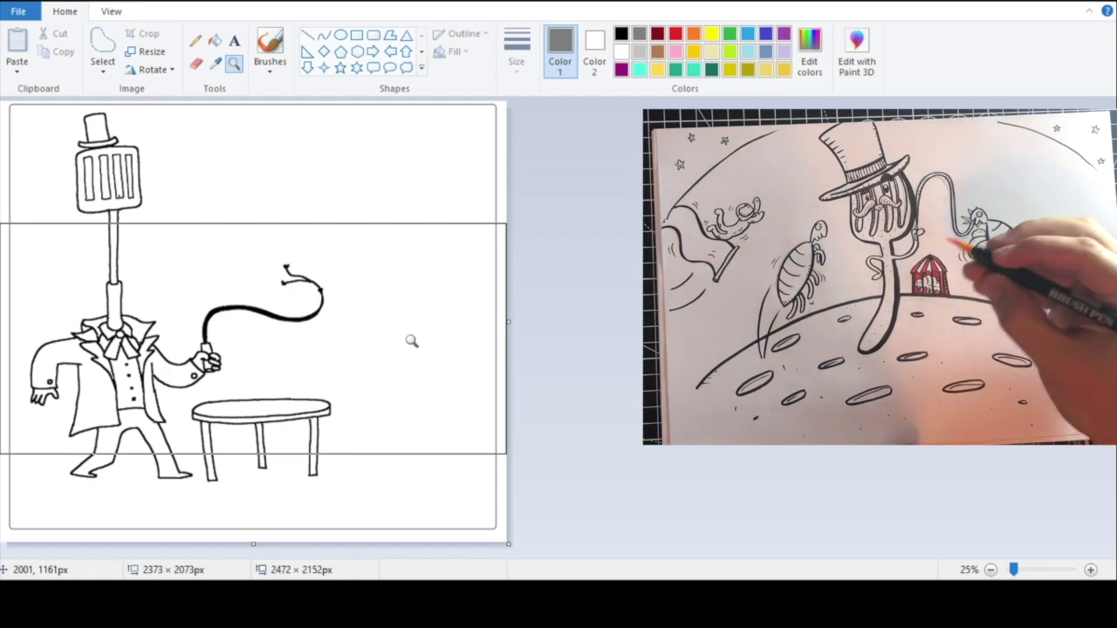
pyautogui.click(431, 412)
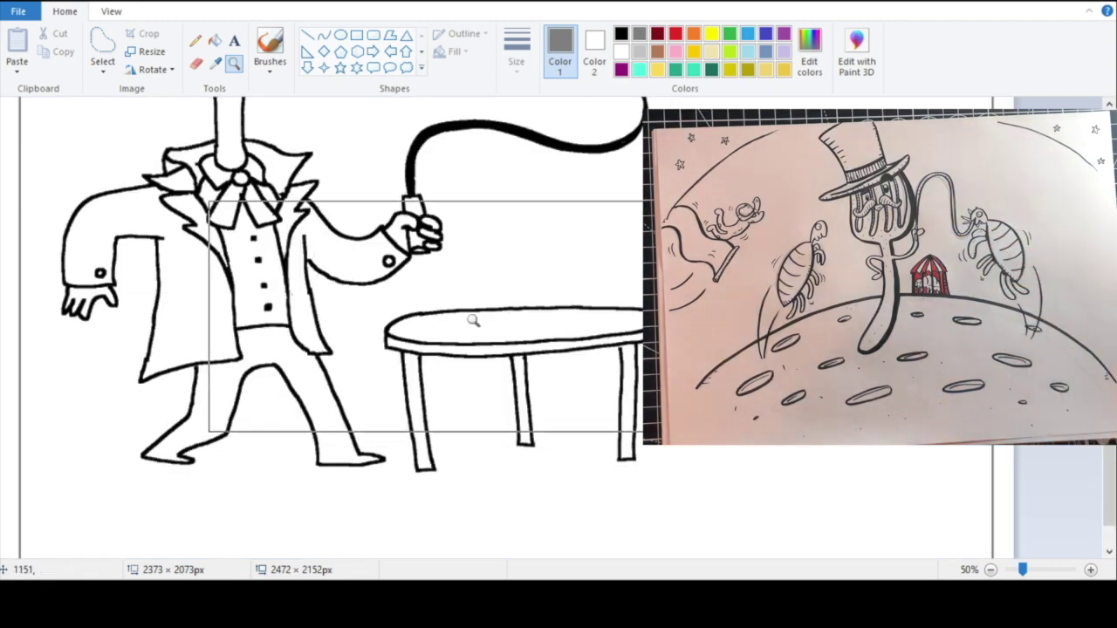
pyautogui.click(563, 299)
pyautogui.rightClick(559, 308)
pyautogui.click(550, 304)
pyautogui.click(550, 305)
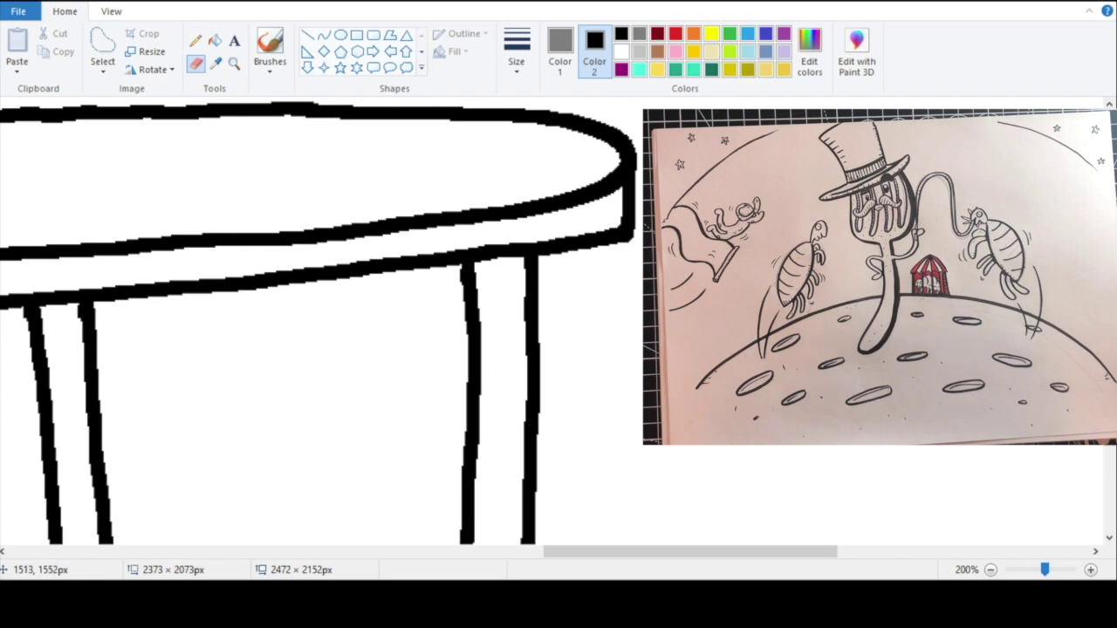
pyautogui.rightClick(282, 142)
pyautogui.rightClick(385, 315)
pyautogui.rightClick(506, 332)
pyautogui.click(484, 393)
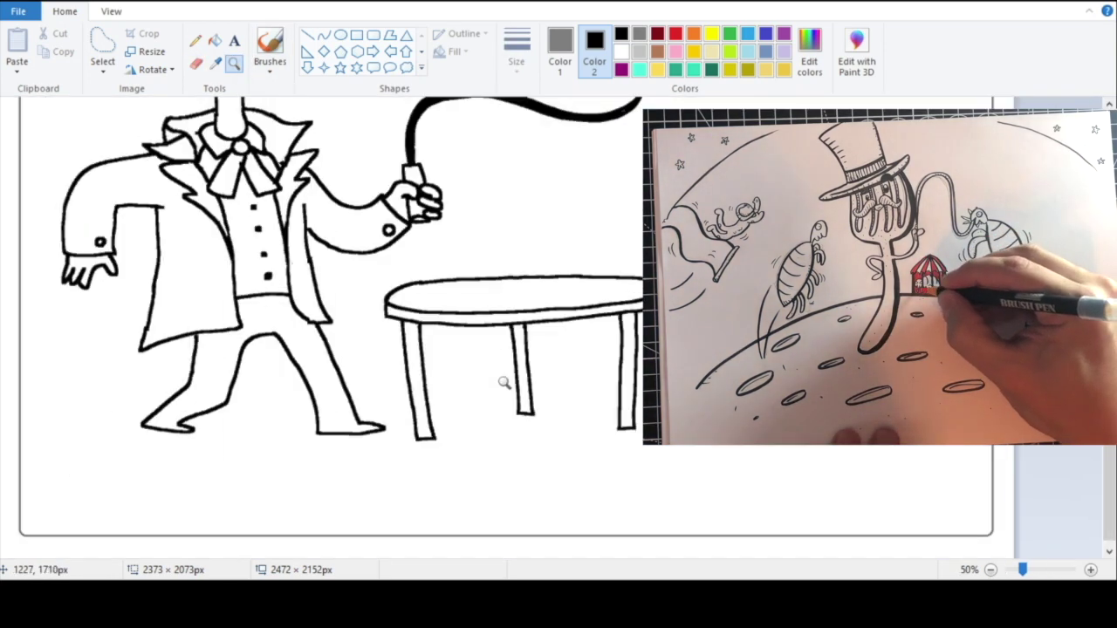
pyautogui.rightClick(384, 210)
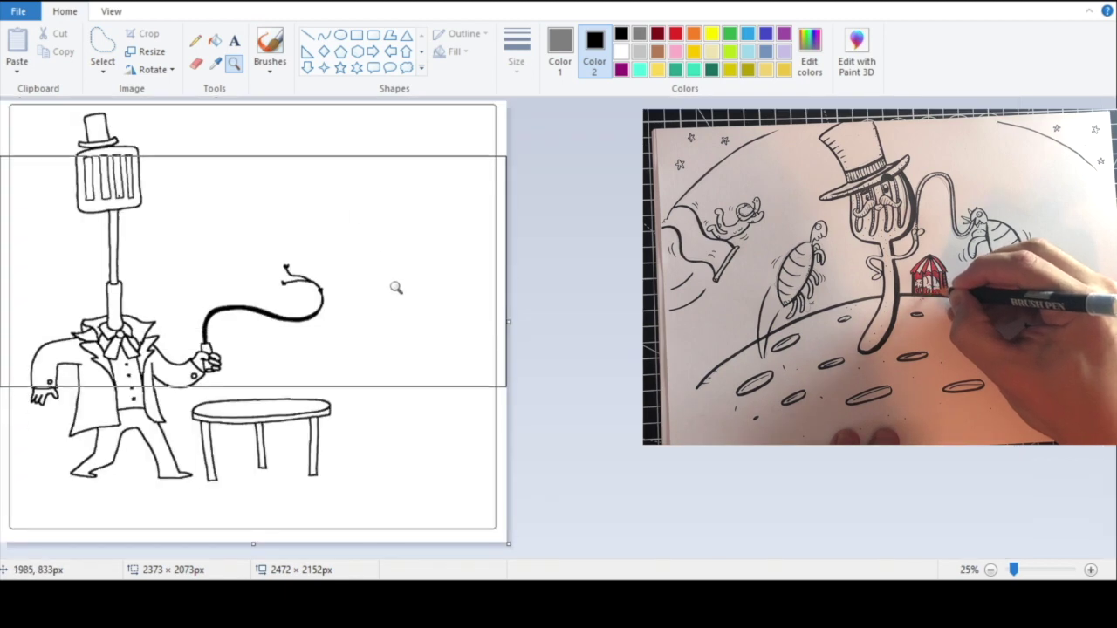
# Step: Draw a red circle freehand just above the far edge of the tabletop, using the Eraser with red as its colour
pyautogui.click(397, 323)
pyautogui.click(591, 362)
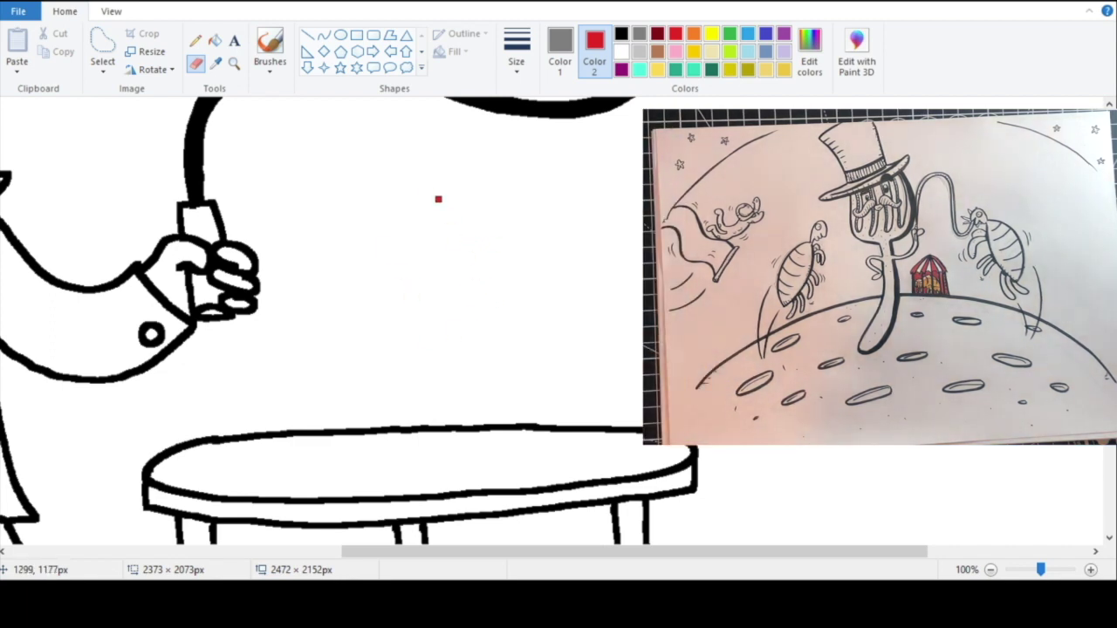
pyautogui.click(234, 63)
pyautogui.rightClick(288, 122)
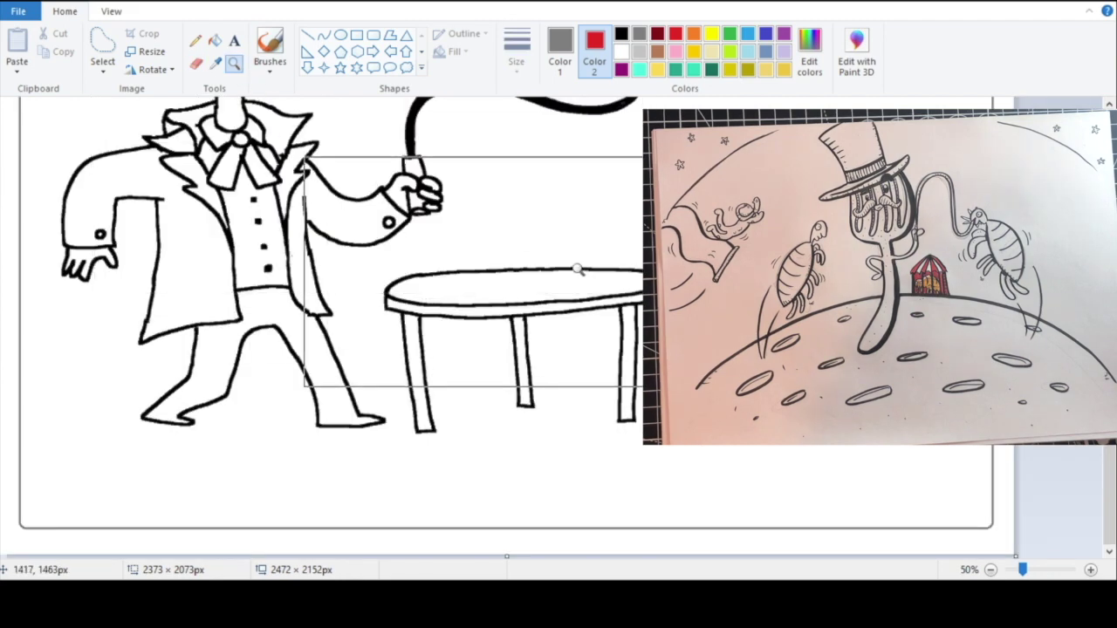
pyautogui.click(418, 288)
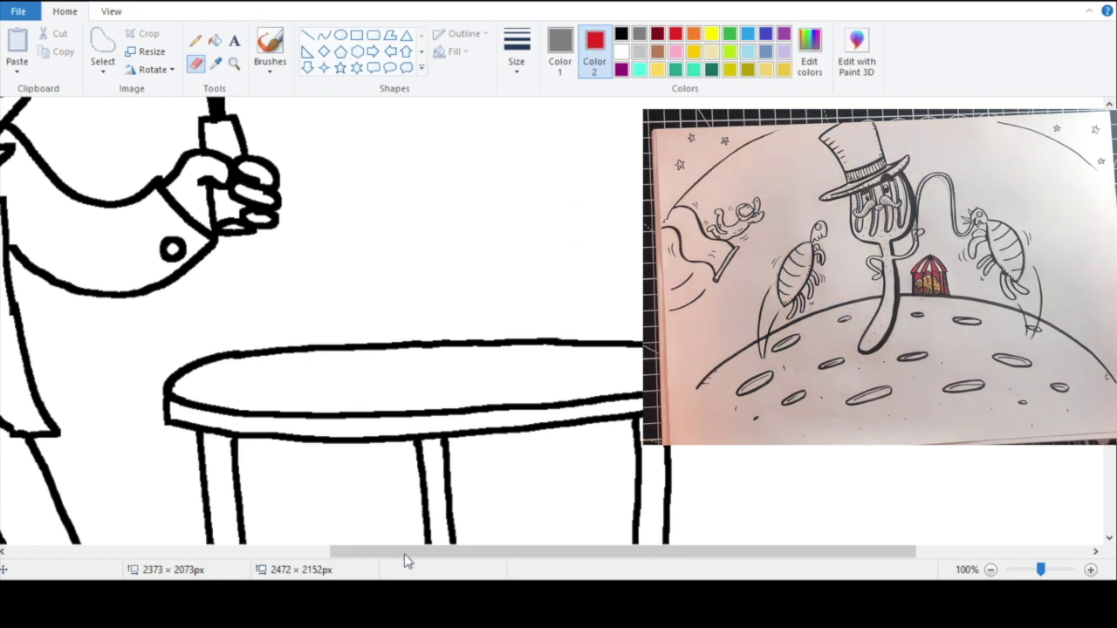
pyautogui.moveTo(537, 251)
pyautogui.mouseDown()
pyautogui.moveTo(573, 277)
pyautogui.moveTo(576, 306)
pyautogui.mouseUp()
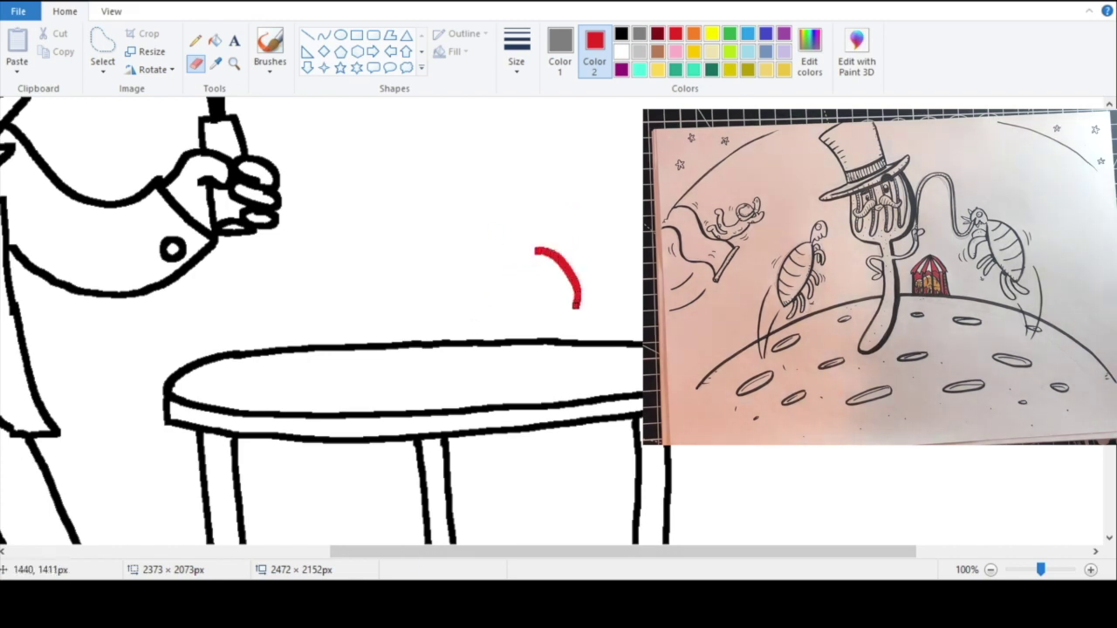
pyautogui.moveTo(523, 335)
pyautogui.mouseDown()
pyautogui.moveTo(491, 329)
pyautogui.moveTo(467, 304)
pyautogui.moveTo(475, 258)
pyautogui.moveTo(515, 240)
pyautogui.mouseUp()
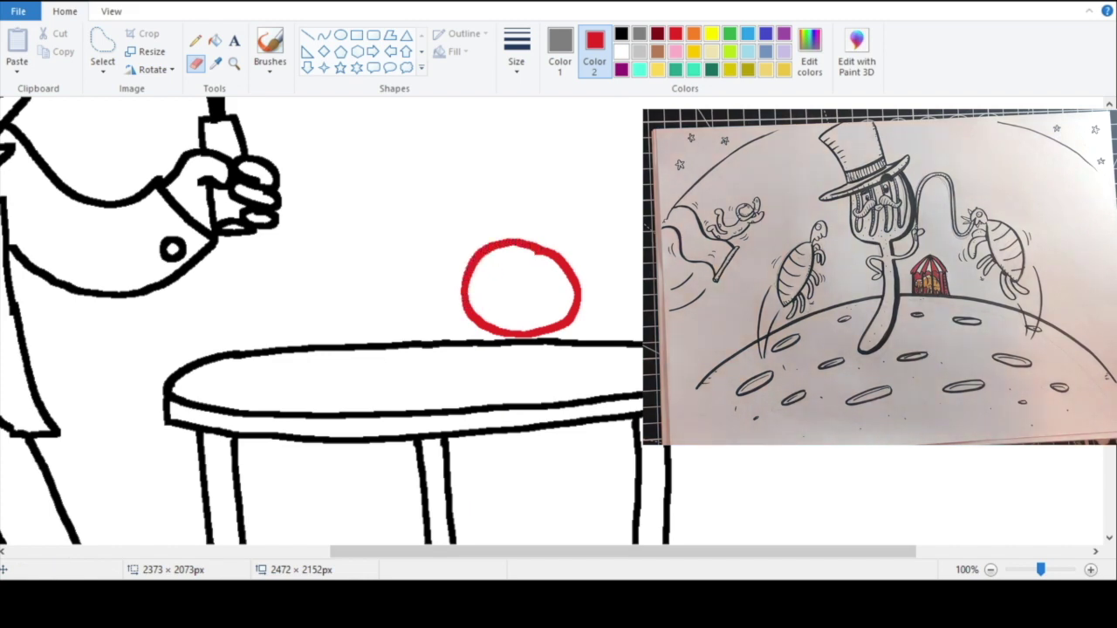
# Step: Try a zigzag line below the red circle, then a tapered shape beside it, and undo all the red strokes
pyautogui.moveTo(476, 327)
pyautogui.mouseDown()
pyautogui.moveTo(538, 344)
pyautogui.moveTo(544, 368)
pyautogui.moveTo(526, 382)
pyautogui.moveTo(573, 362)
pyautogui.mouseUp()
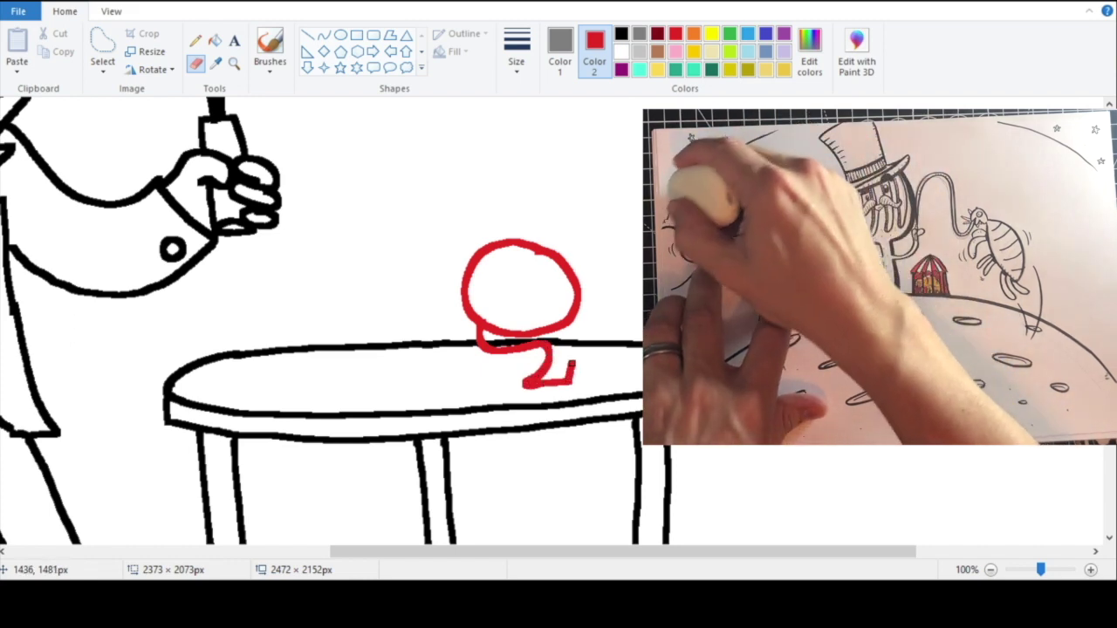
pyautogui.hotkey('ctrl', 'z')
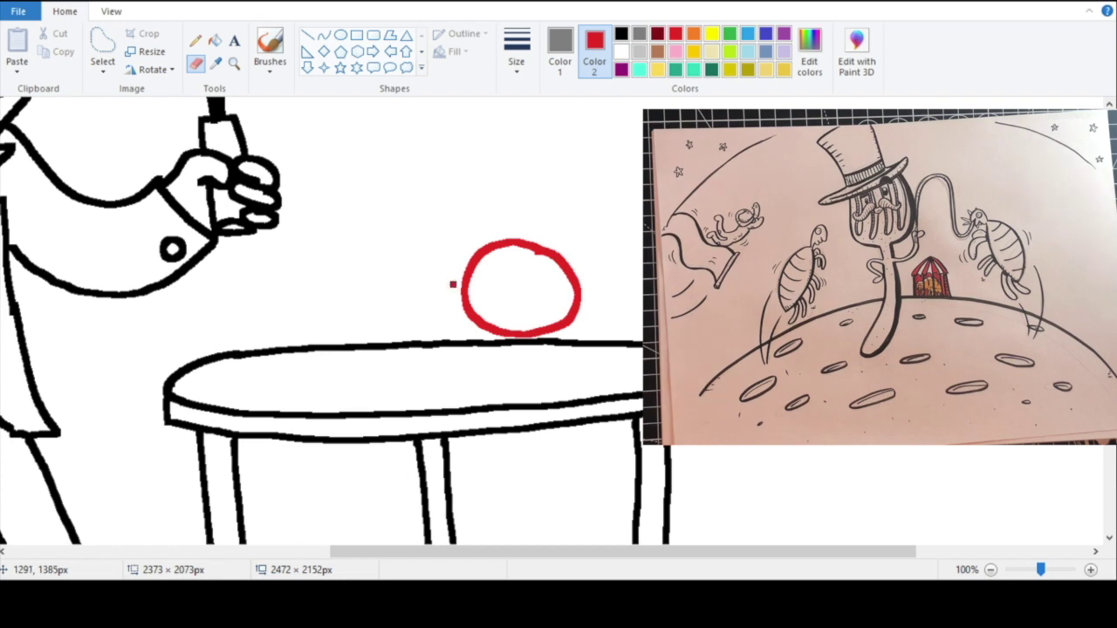
pyautogui.moveTo(457, 269); pyautogui.dragTo(428, 279)
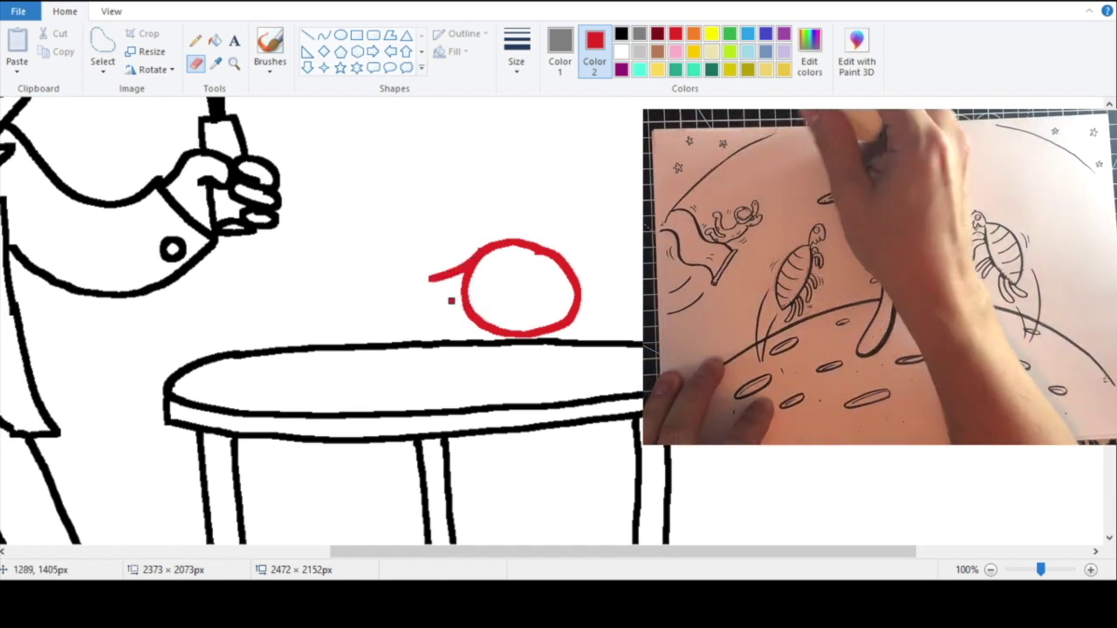
pyautogui.moveTo(427, 279)
pyautogui.mouseDown()
pyautogui.moveTo(402, 295)
pyautogui.moveTo(432, 319)
pyautogui.moveTo(471, 325)
pyautogui.mouseUp()
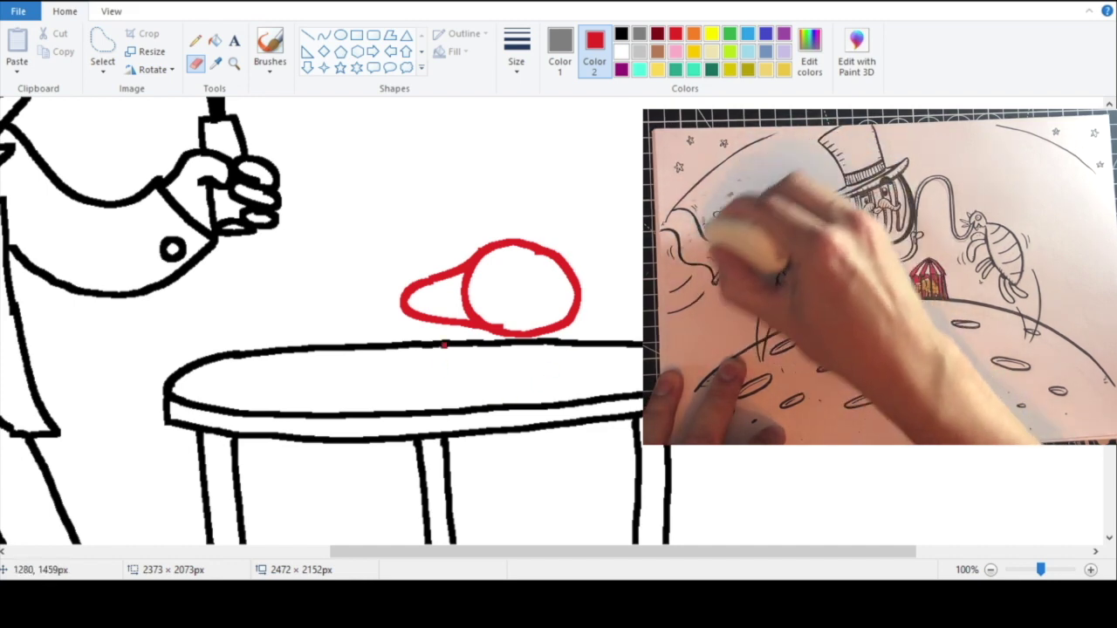
pyautogui.click(48, 3)
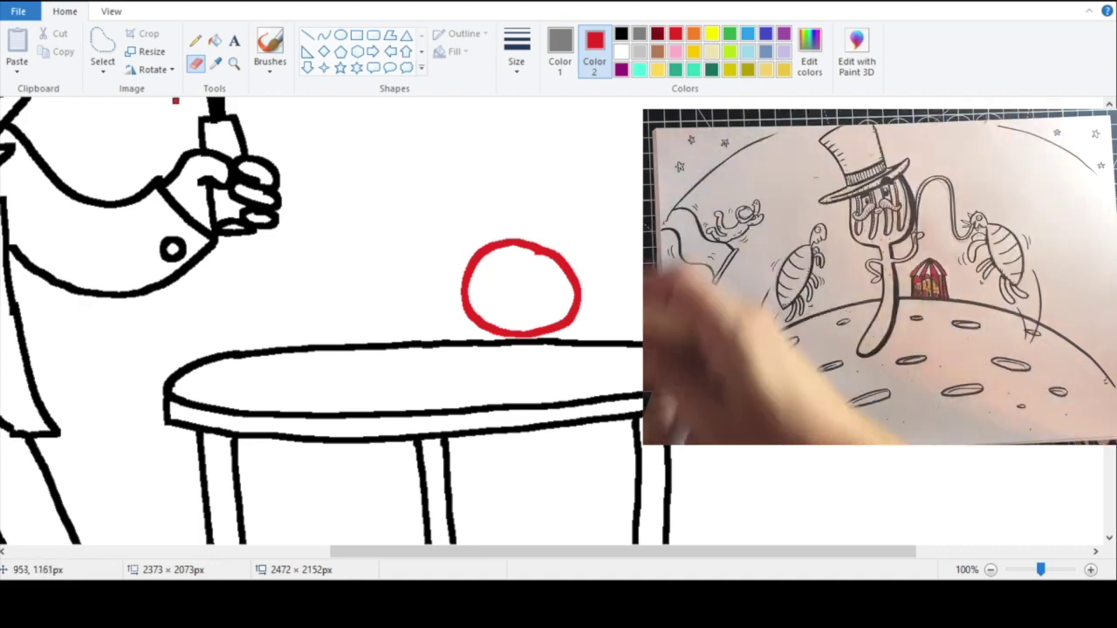
pyautogui.click(50, 3)
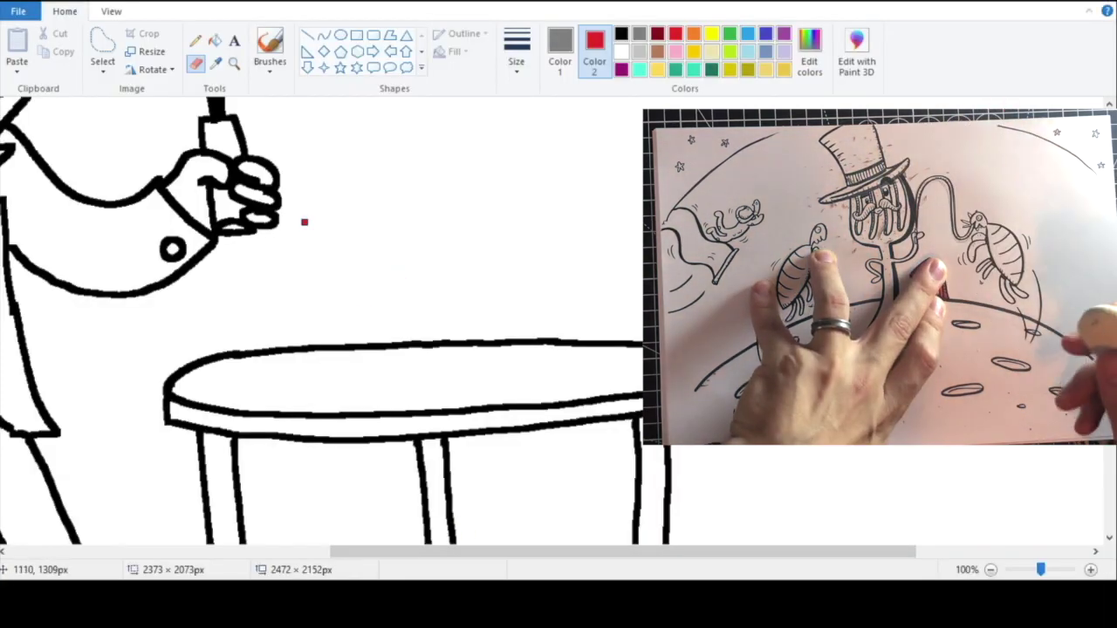
pyautogui.click(234, 62)
pyautogui.rightClick(293, 234)
pyautogui.rightClick(307, 250)
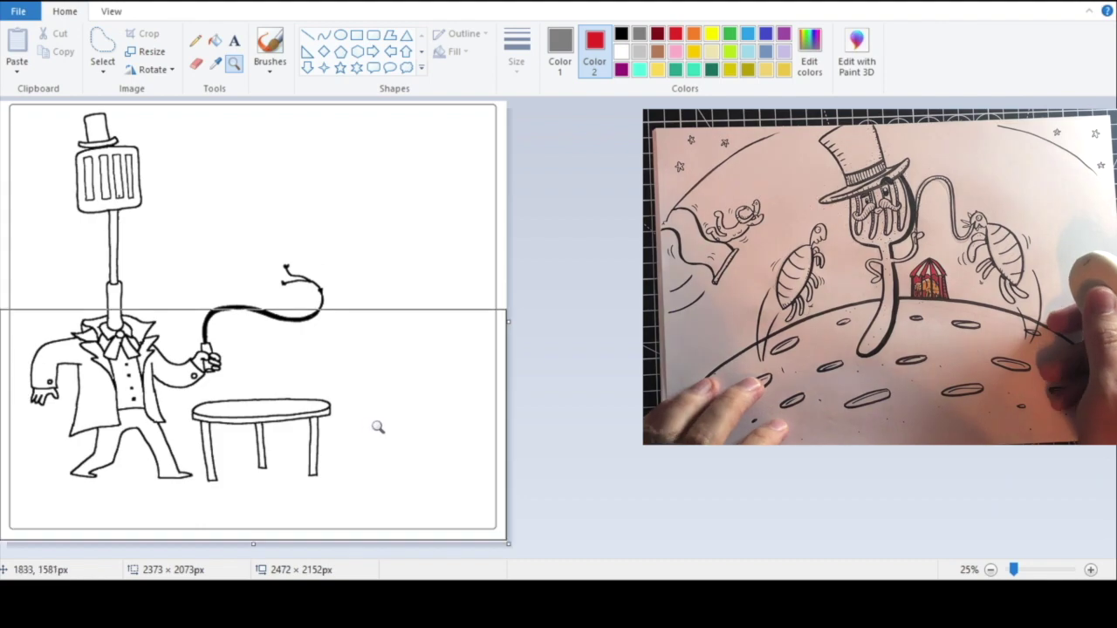
pyautogui.click(371, 428)
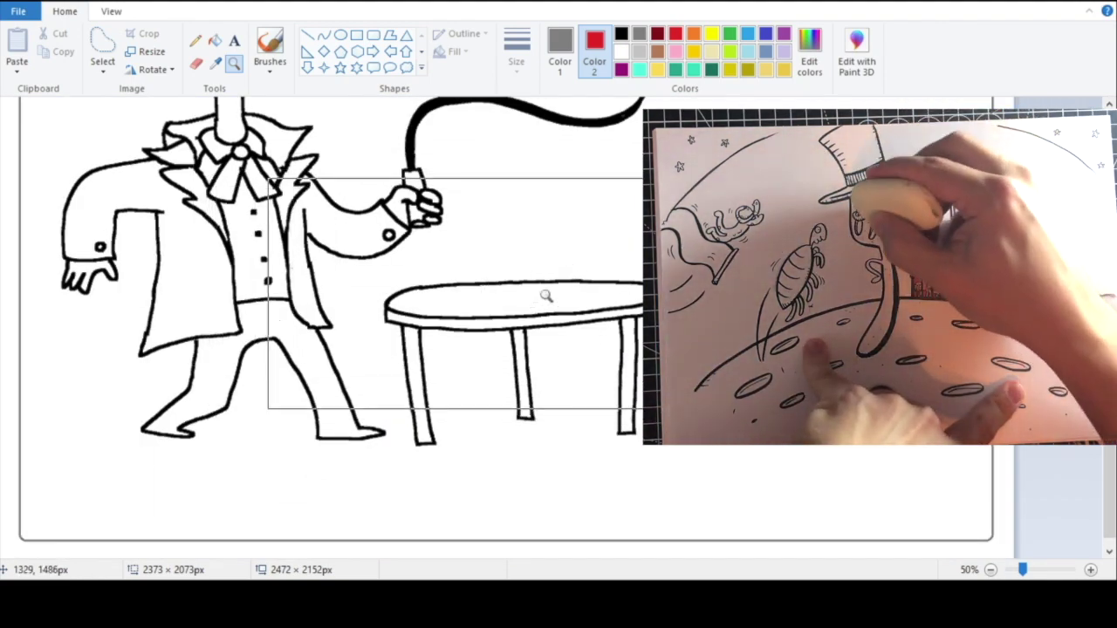
pyautogui.rightClick(583, 358)
pyautogui.click(440, 434)
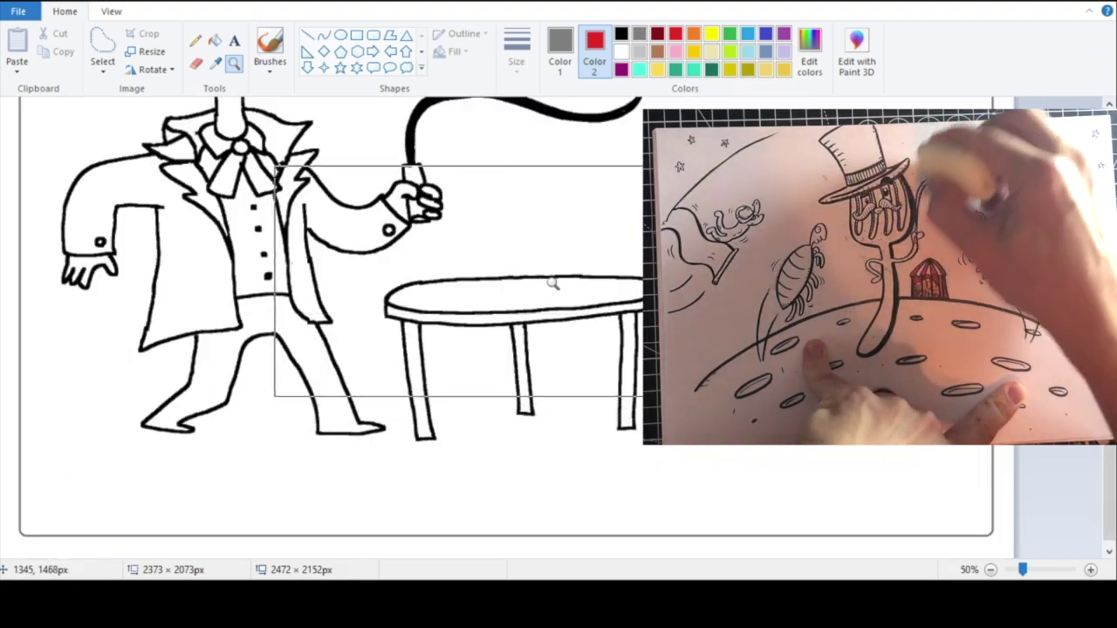
pyautogui.rightClick(526, 342)
pyautogui.rightClick(477, 288)
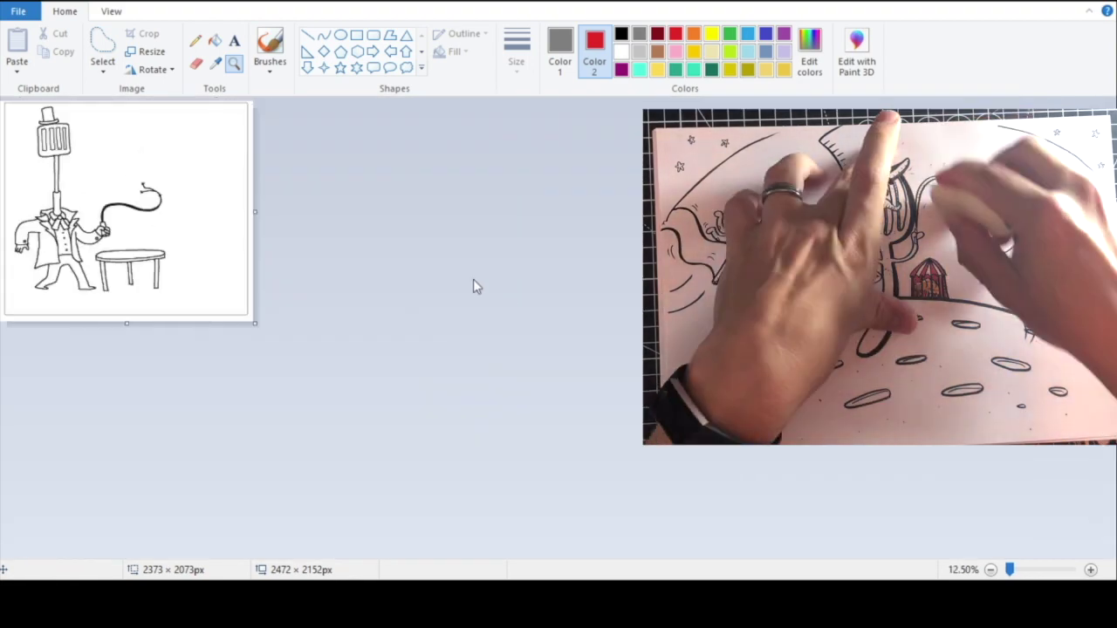
# Step: Draw a red oval body above the tabletop, try a small loop beneath it, and undo the loop
pyautogui.click(200, 260)
pyautogui.click(390, 414)
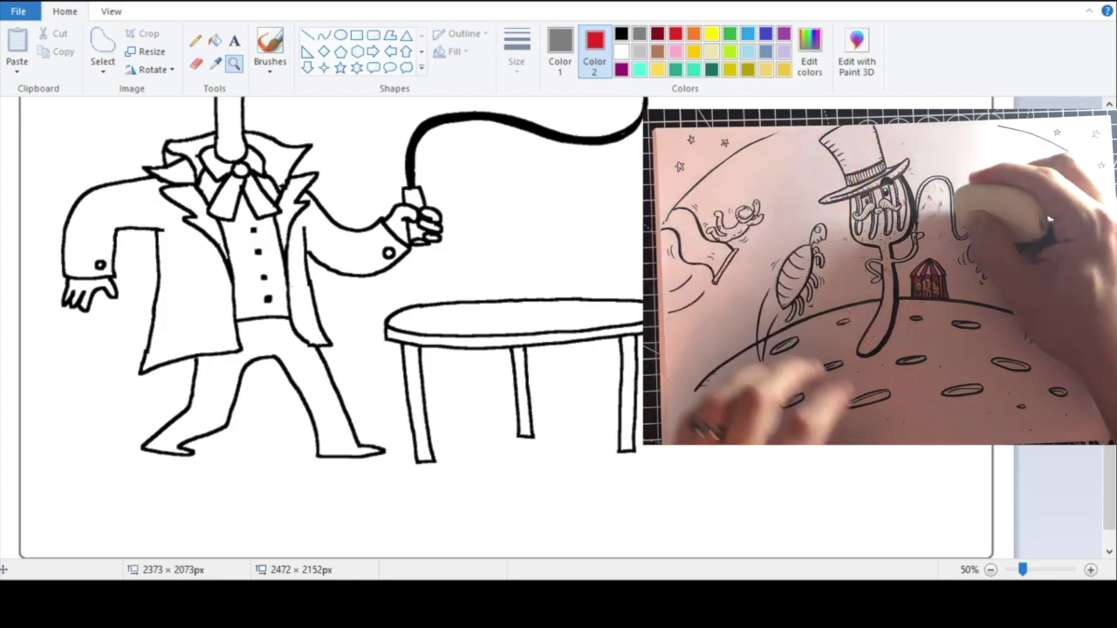
pyautogui.doubleClick(532, 311)
pyautogui.click(196, 63)
pyautogui.moveTo(644, 255)
pyautogui.mouseDown()
pyautogui.moveTo(581, 187)
pyautogui.moveTo(644, 159)
pyautogui.mouseUp()
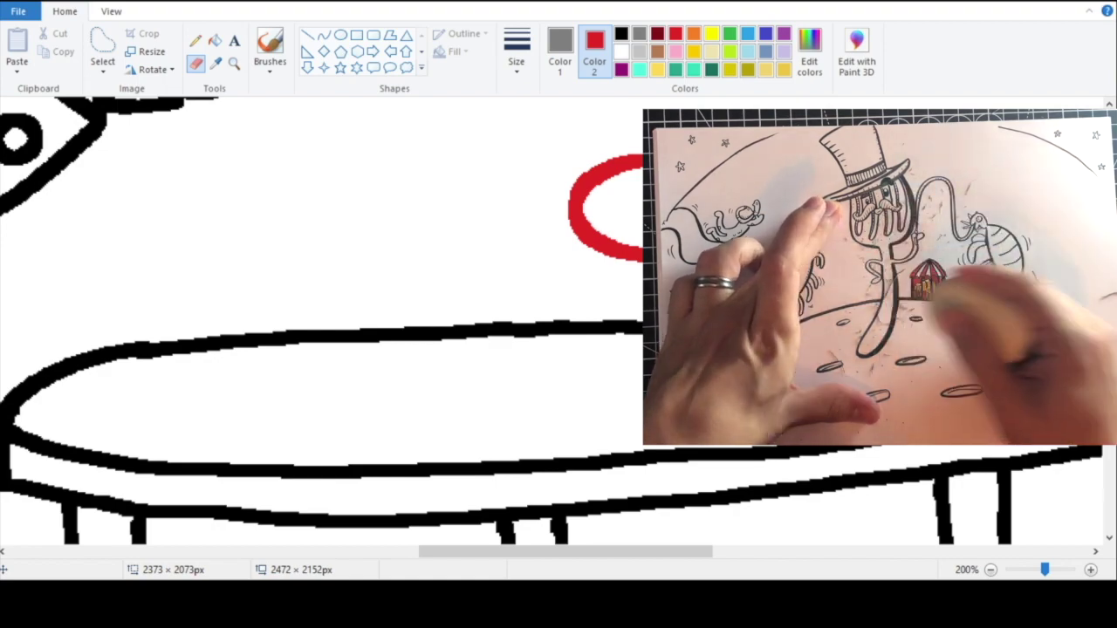
pyautogui.moveTo(618, 252); pyautogui.dragTo(642, 297)
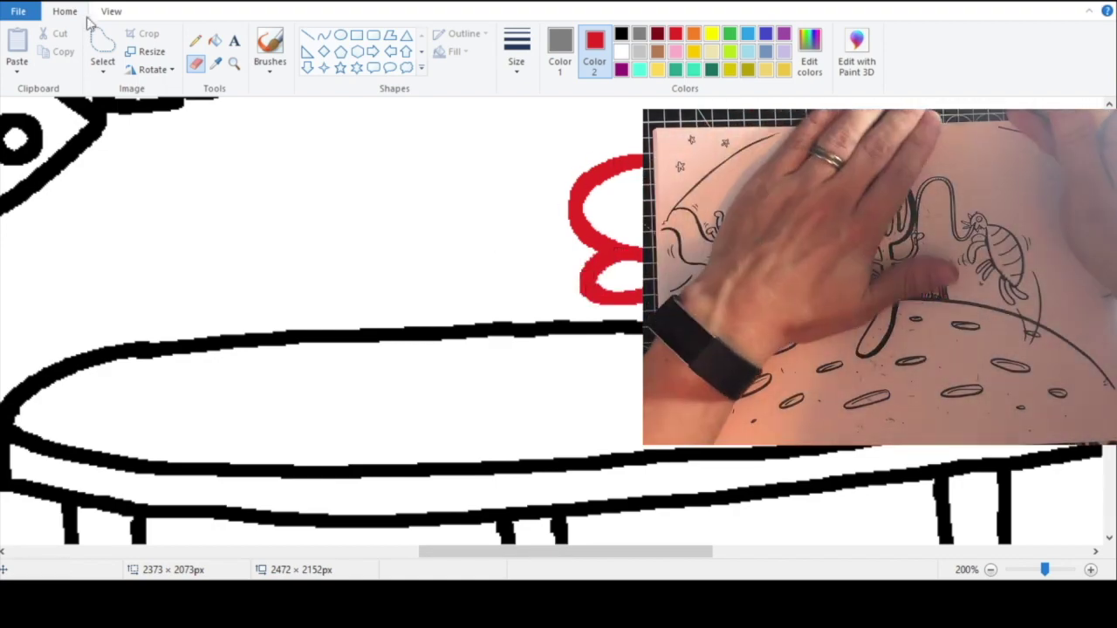
pyautogui.hotkey('ctrl', 'z')
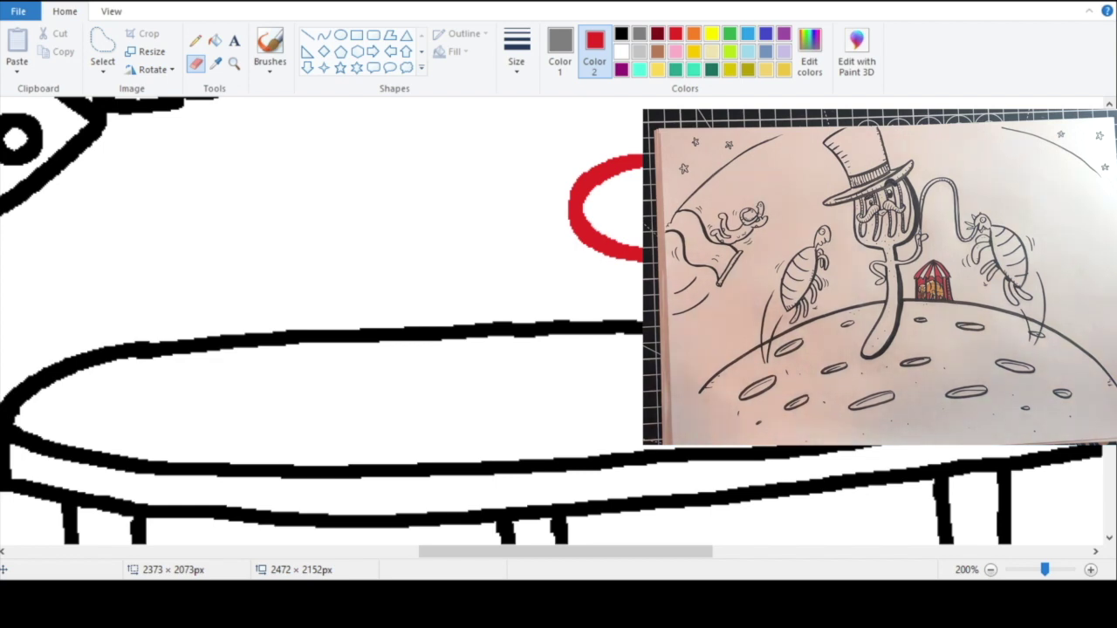
# Step: Add a small round red head beside the oval body and bent limbs reaching down onto the tabletop
pyautogui.moveTo(574, 219)
pyautogui.mouseDown()
pyautogui.moveTo(498, 216)
pyautogui.moveTo(513, 168)
pyautogui.moveTo(567, 194)
pyautogui.moveTo(548, 234)
pyautogui.mouseUp()
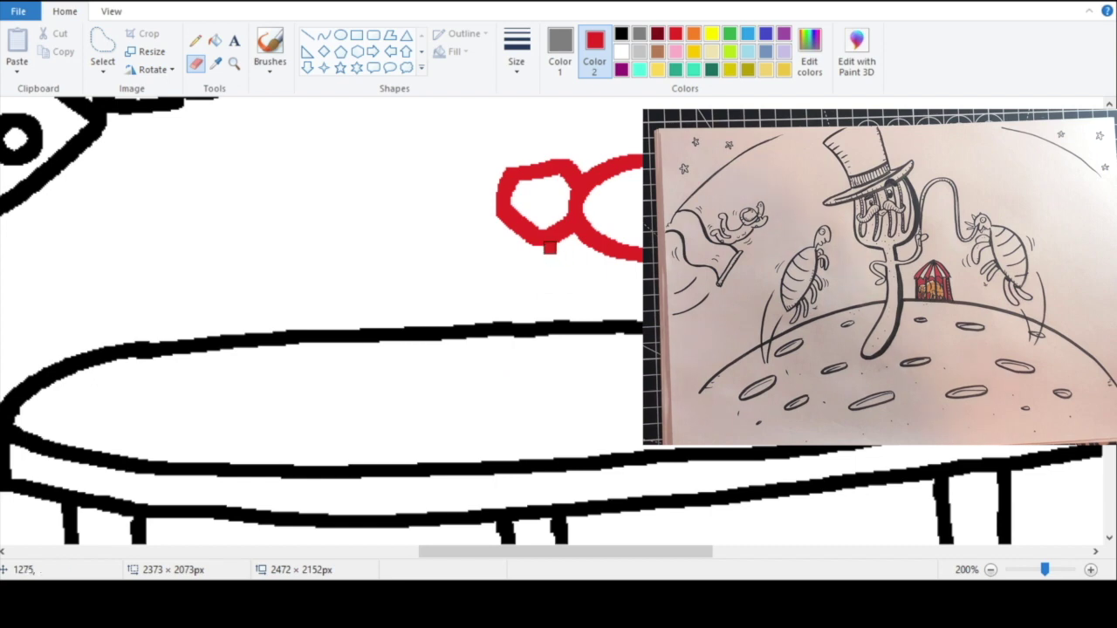
pyautogui.moveTo(589, 252)
pyautogui.mouseDown()
pyautogui.moveTo(597, 292)
pyautogui.moveTo(588, 259)
pyautogui.moveTo(590, 296)
pyautogui.moveTo(544, 269)
pyautogui.moveTo(565, 287)
pyautogui.mouseUp()
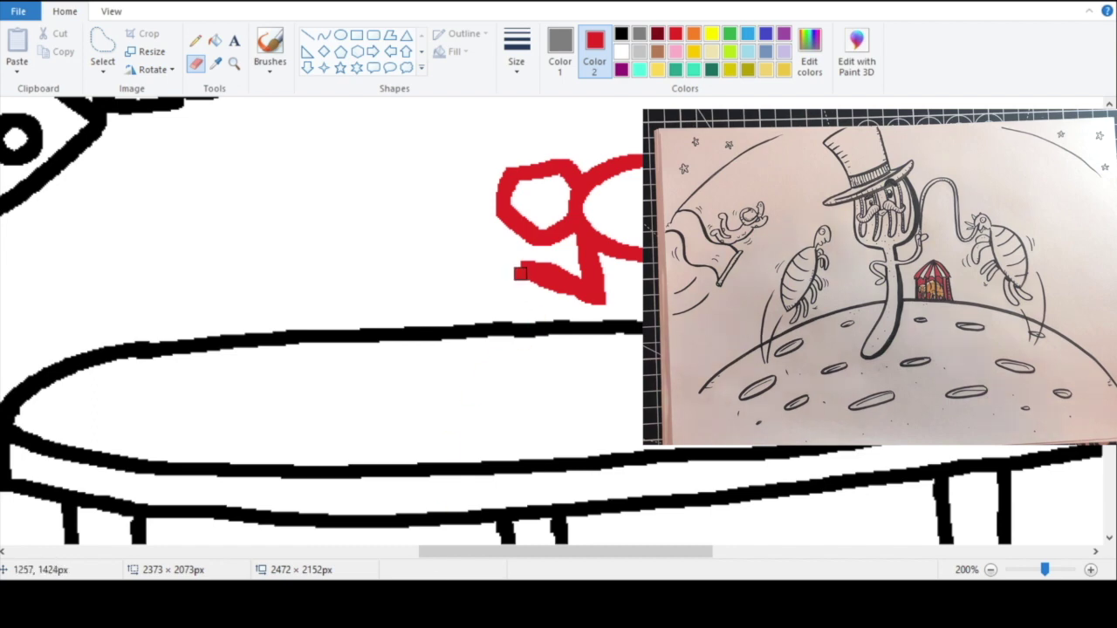
pyautogui.moveTo(521, 273); pyautogui.dragTo(499, 358)
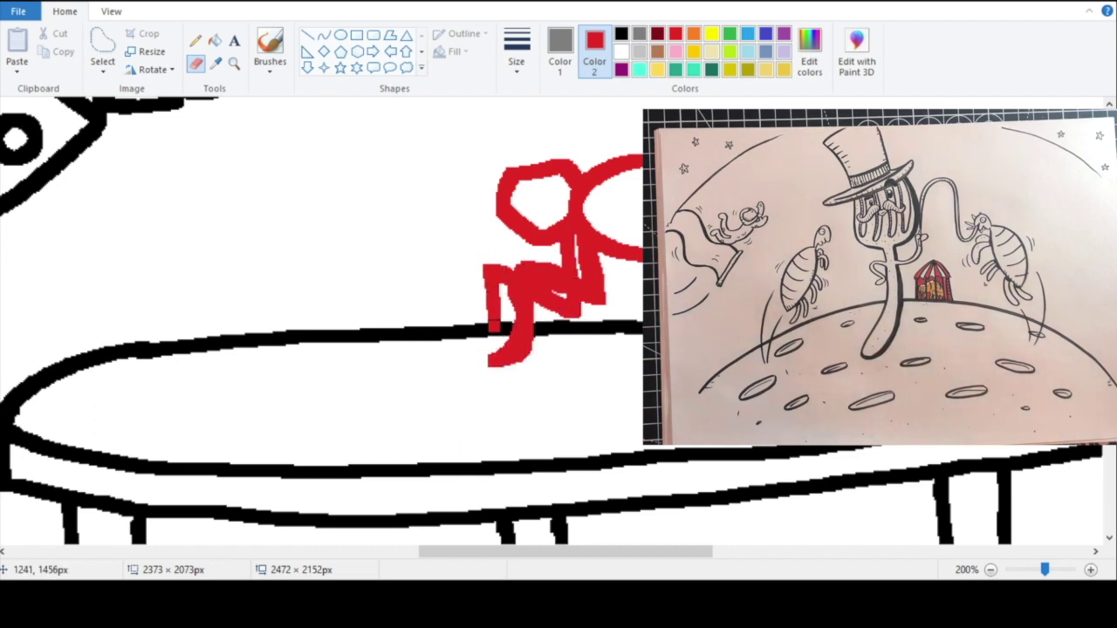
pyautogui.moveTo(464, 355)
pyautogui.mouseDown()
pyautogui.moveTo(486, 313)
pyautogui.moveTo(483, 273)
pyautogui.mouseUp()
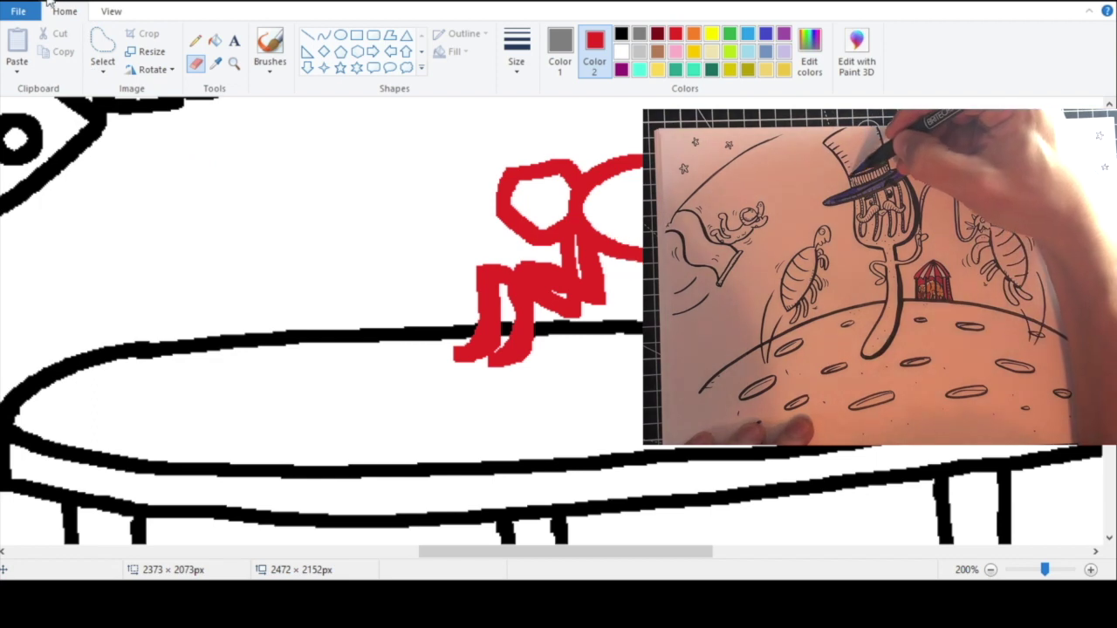
# Step: Undo all the red strokes of the figure above the table
pyautogui.hotkey('ctrl', 'z')
pyautogui.hotkey('ctrl', 'z')
pyautogui.hotkey('ctrl', 'z')
pyautogui.hotkey('ctrl', 'z')
pyautogui.hotkey('ctrl', 'z')
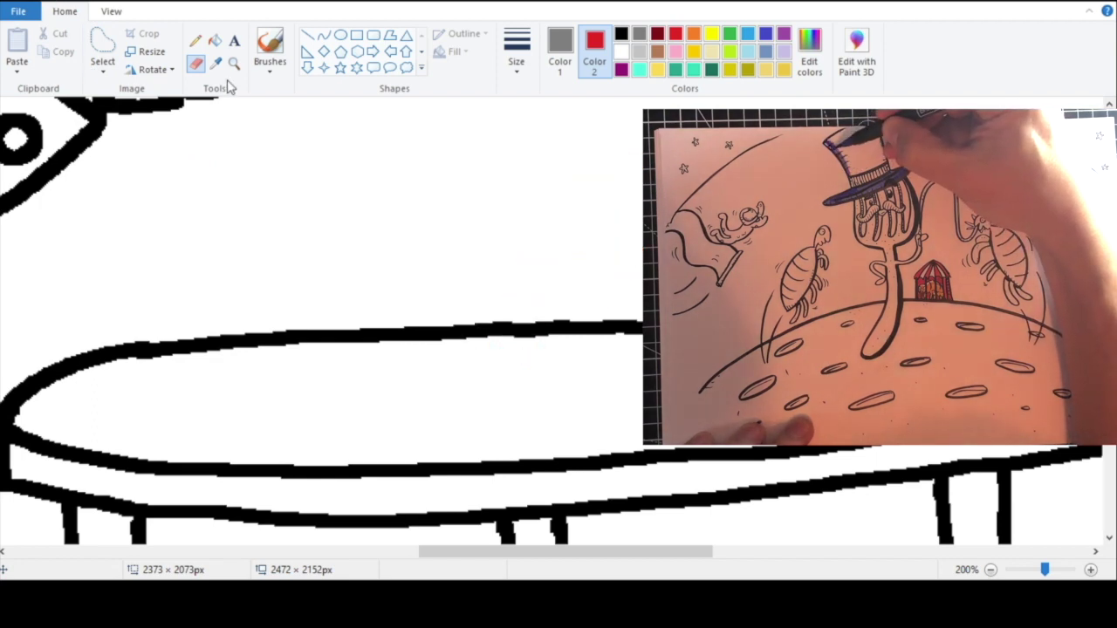
# Step: Draw a red pedestal on the tabletop with an oval top, flared sides and a curved lower edge
pyautogui.click(234, 65)
pyautogui.rightClick(270, 133)
pyautogui.rightClick(269, 133)
pyautogui.rightClick(270, 133)
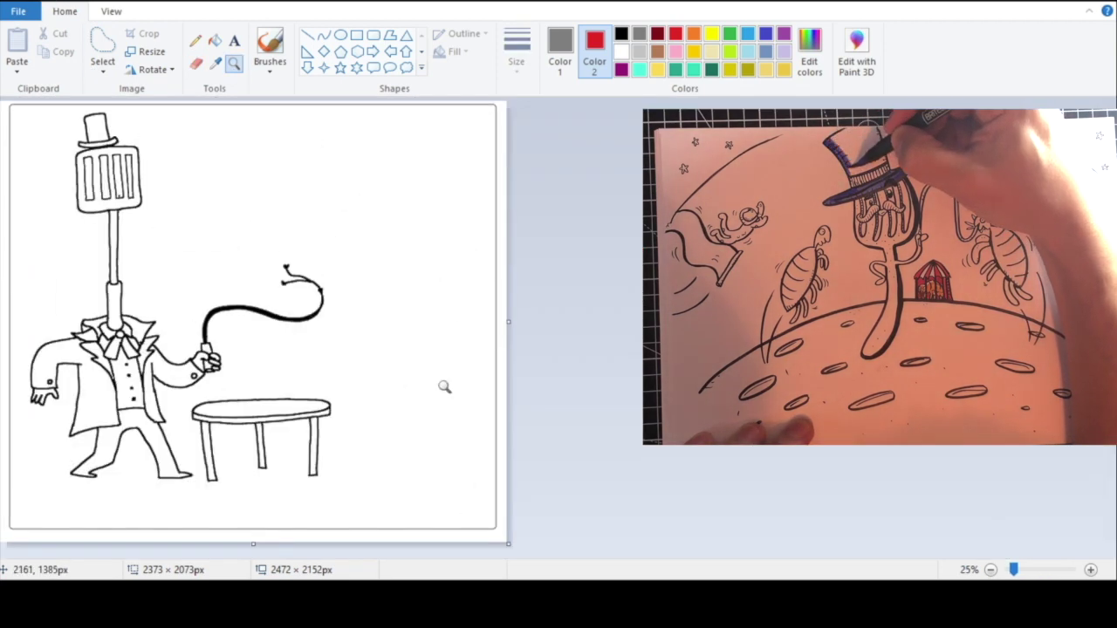
pyautogui.click(444, 387)
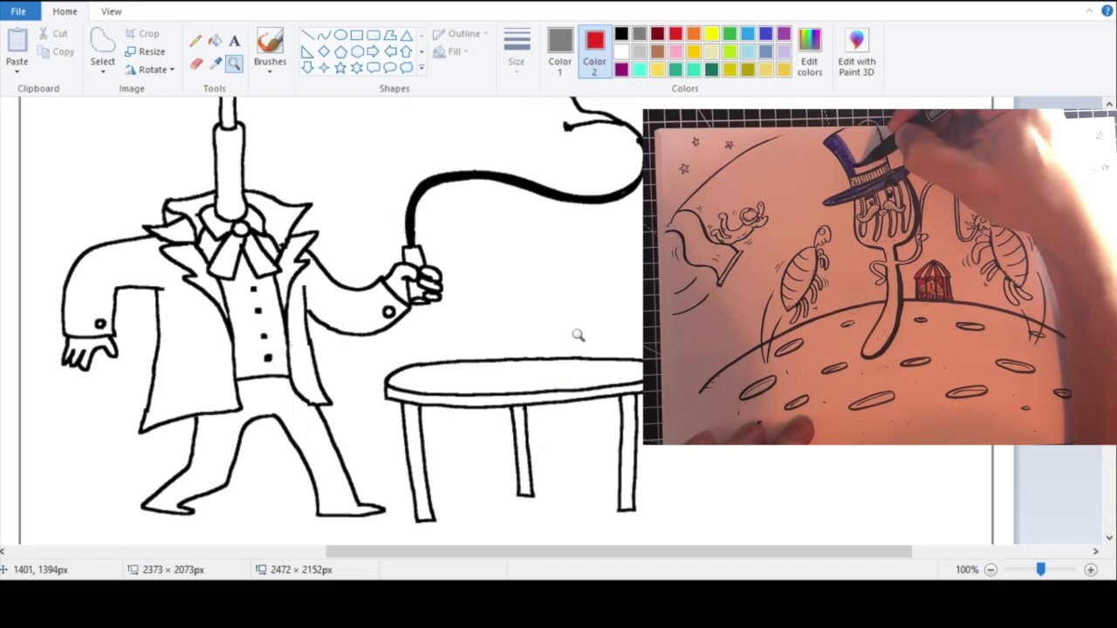
pyautogui.click(567, 335)
pyautogui.click(481, 327)
pyautogui.click(195, 63)
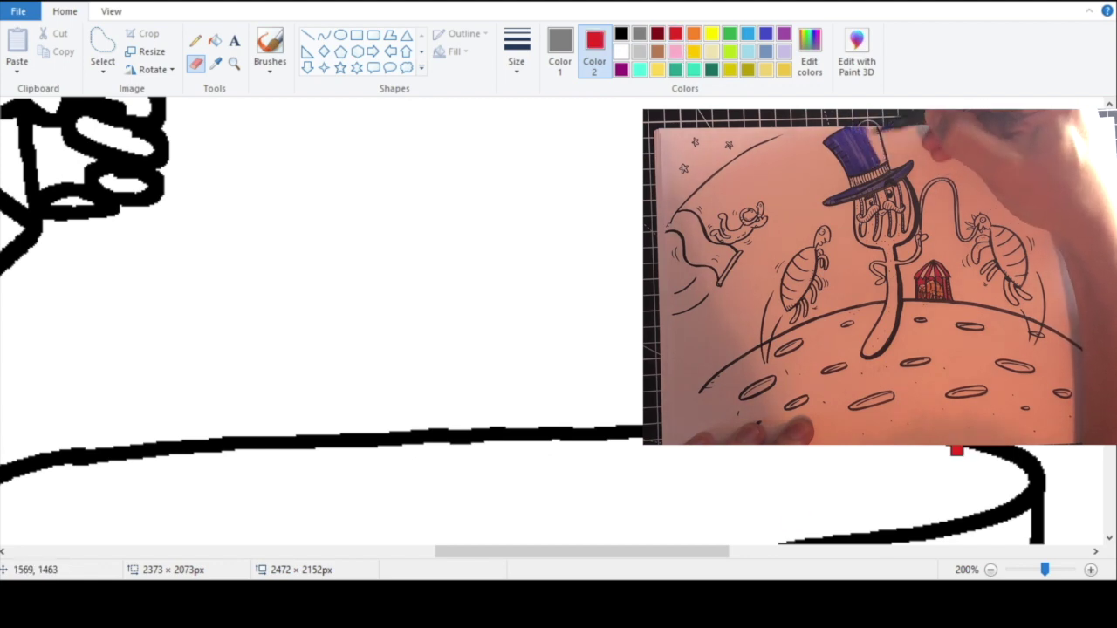
pyautogui.scroll(-5, 915, 470)
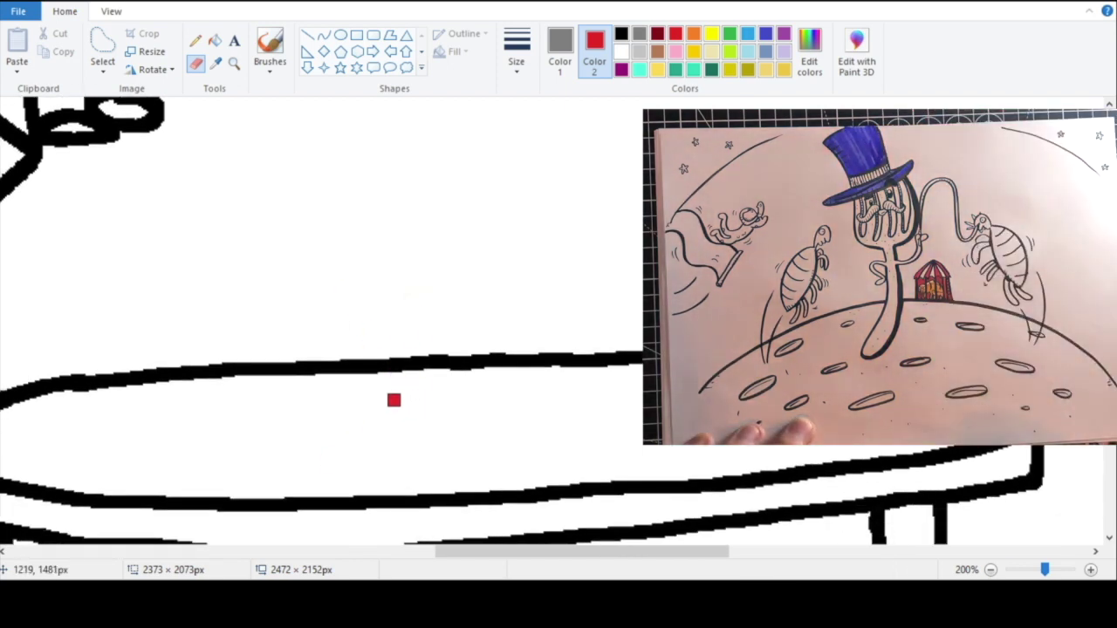
pyautogui.moveTo(364, 404)
pyautogui.mouseDown()
pyautogui.moveTo(384, 421)
pyautogui.moveTo(529, 402)
pyautogui.mouseUp()
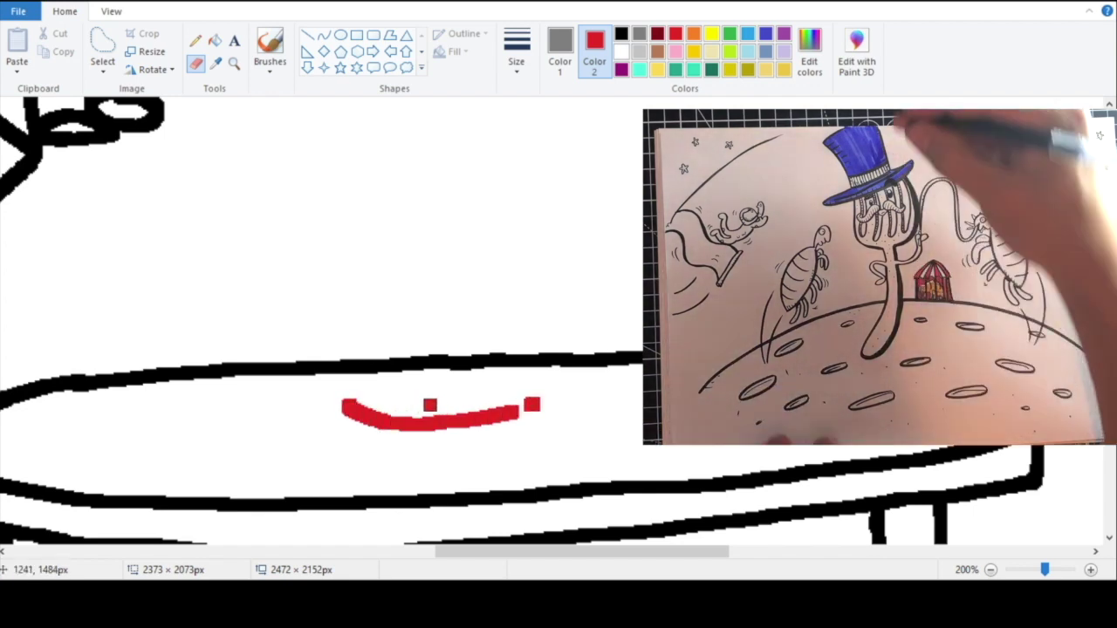
pyautogui.moveTo(349, 405)
pyautogui.mouseDown()
pyautogui.moveTo(386, 324)
pyautogui.moveTo(497, 324)
pyautogui.moveTo(522, 313)
pyautogui.moveTo(382, 312)
pyautogui.mouseUp()
pyautogui.moveTo(523, 319)
pyautogui.mouseDown()
pyautogui.moveTo(541, 384)
pyautogui.moveTo(563, 402)
pyautogui.mouseUp()
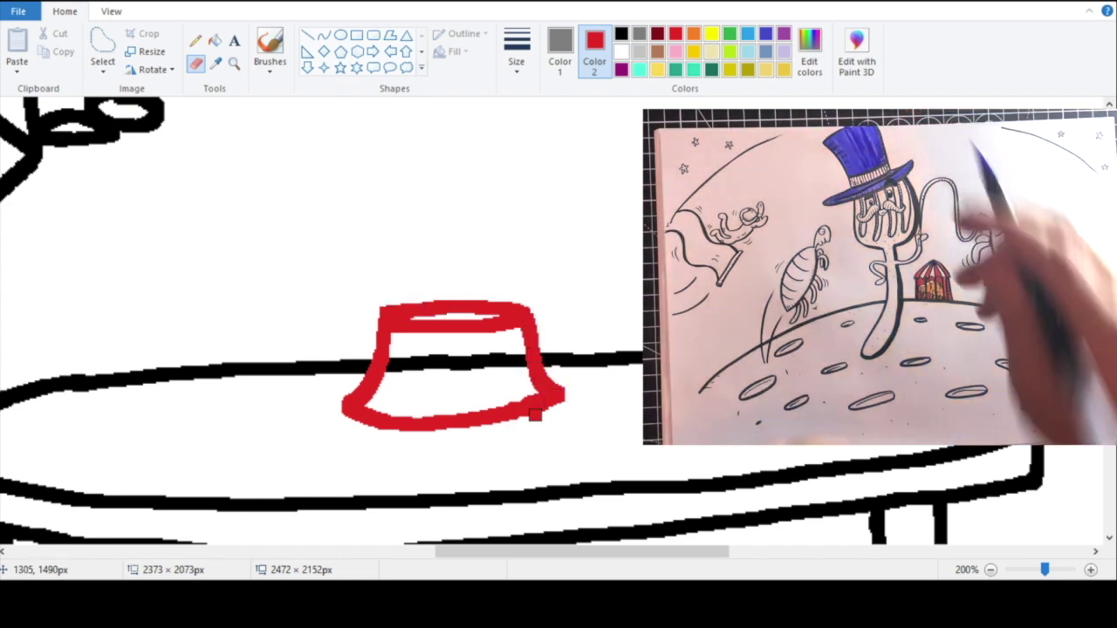
# Step: Sample the white background and fill the black table line inside the red pedestal with it
pyautogui.click(213, 43)
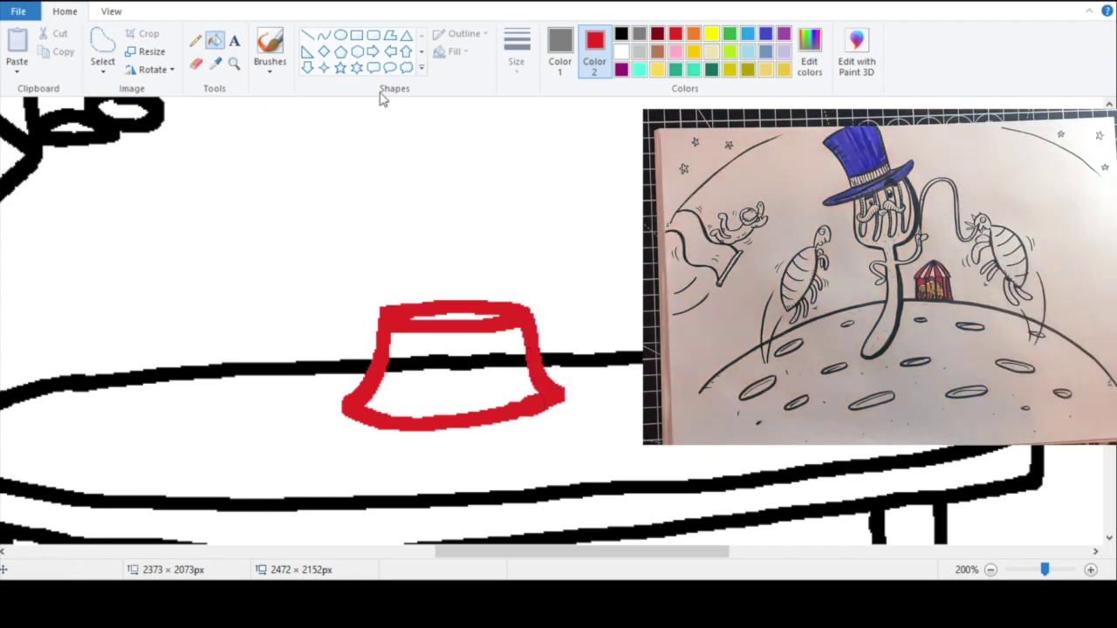
pyautogui.click(217, 63)
pyautogui.click(253, 99)
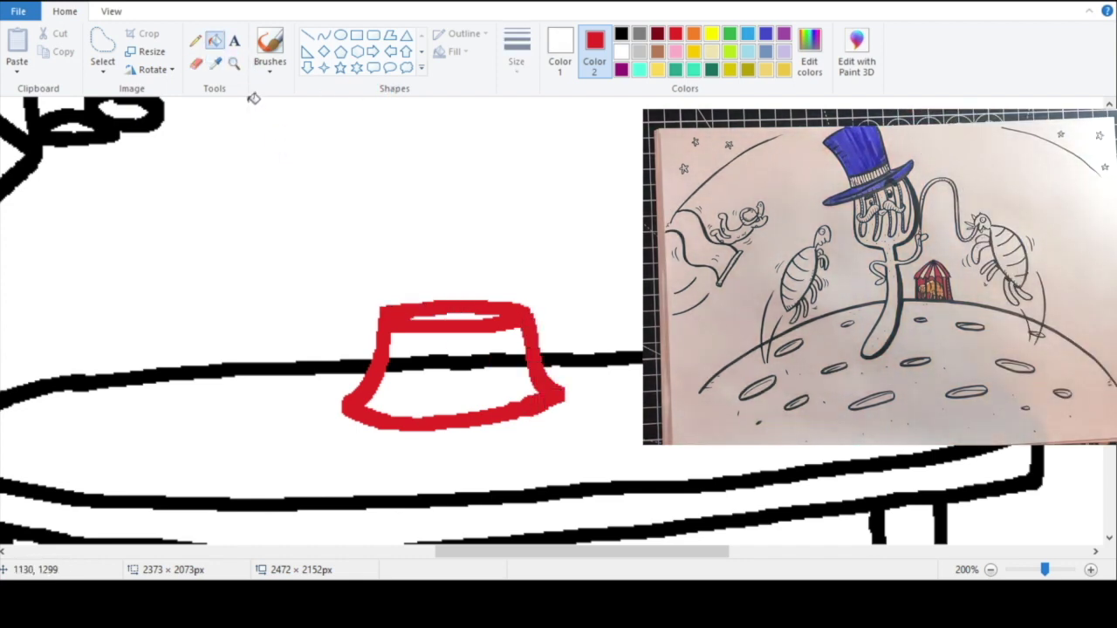
pyautogui.click(486, 361)
# Step: Cut away the pedestal outline's lower-right corner with white and redraw it as a smoother red curve
pyautogui.click(234, 65)
pyautogui.rightClick(295, 160)
pyautogui.rightClick(292, 189)
pyautogui.rightClick(291, 189)
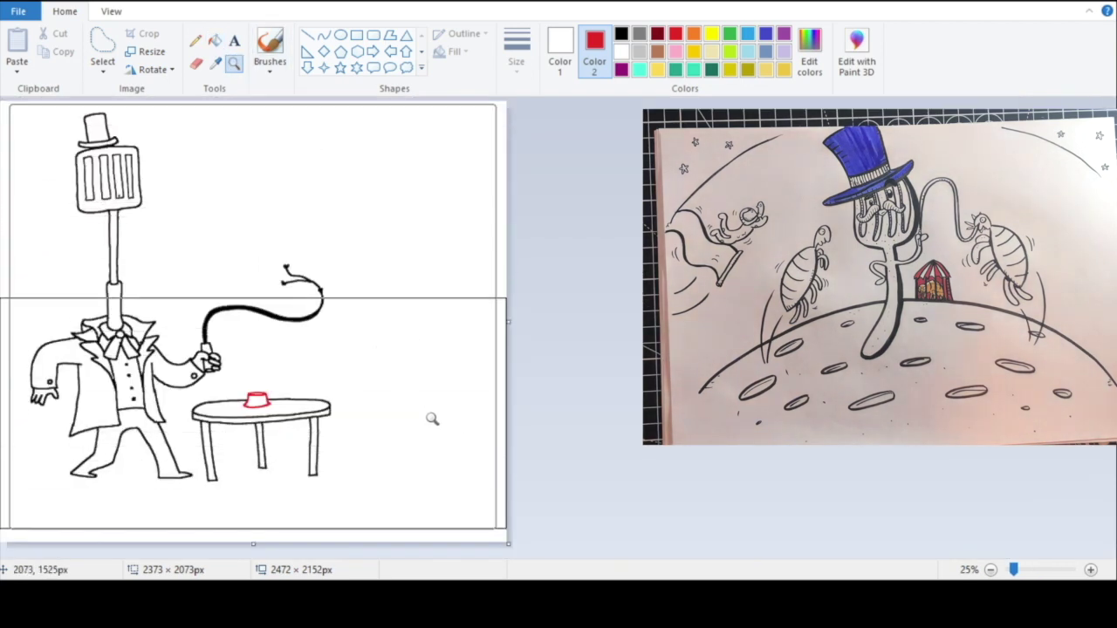
pyautogui.click(355, 425)
pyautogui.rightClick(418, 294)
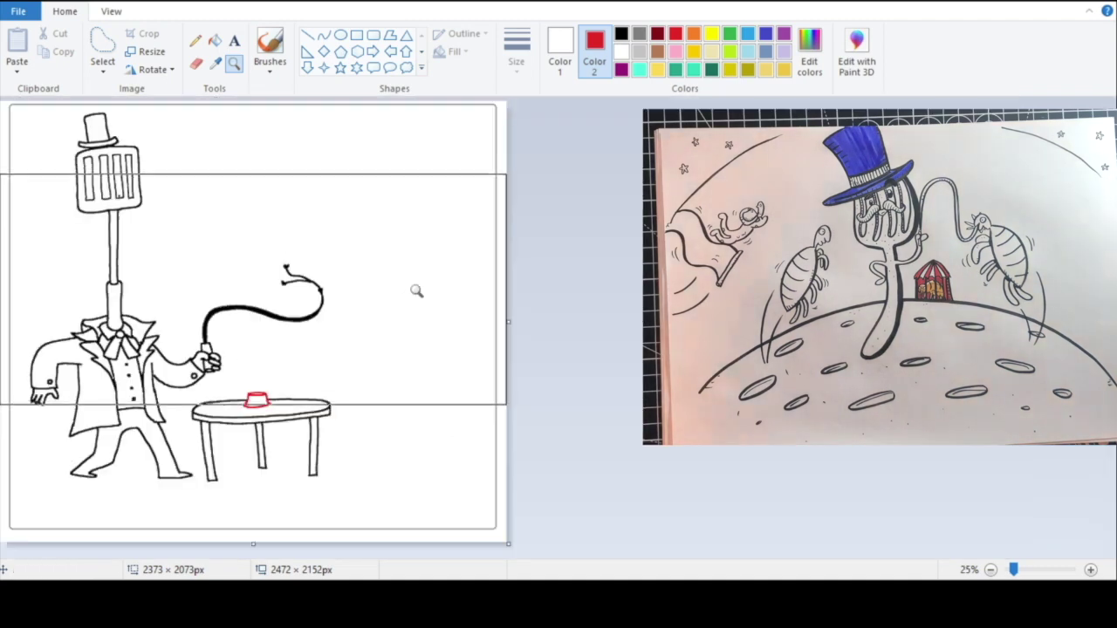
pyautogui.click(413, 391)
pyautogui.click(593, 389)
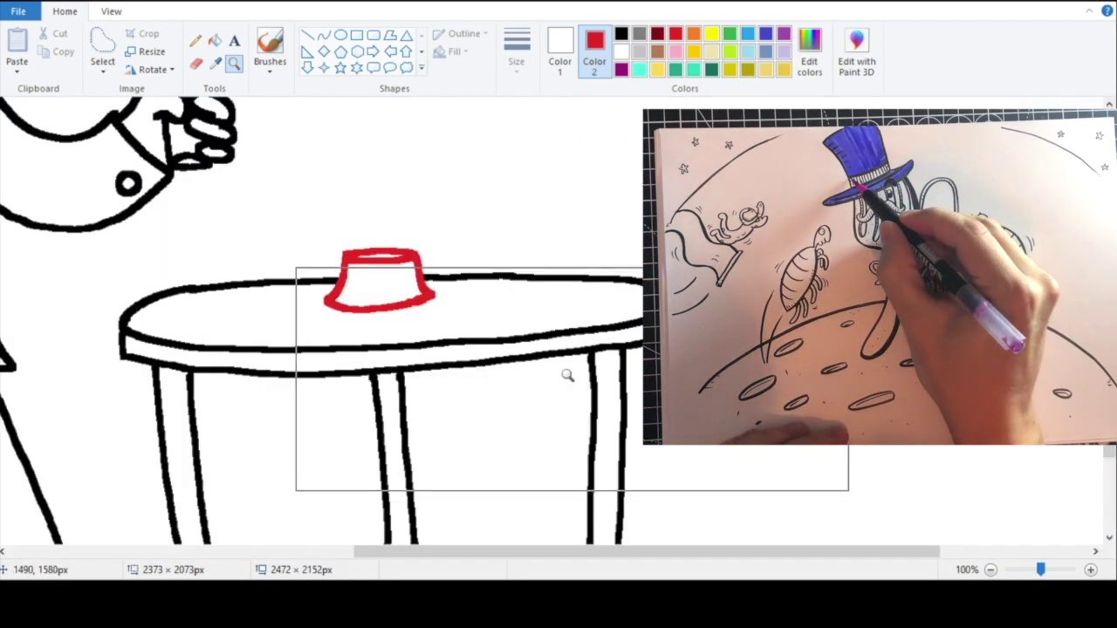
pyautogui.click(501, 318)
pyautogui.click(403, 276)
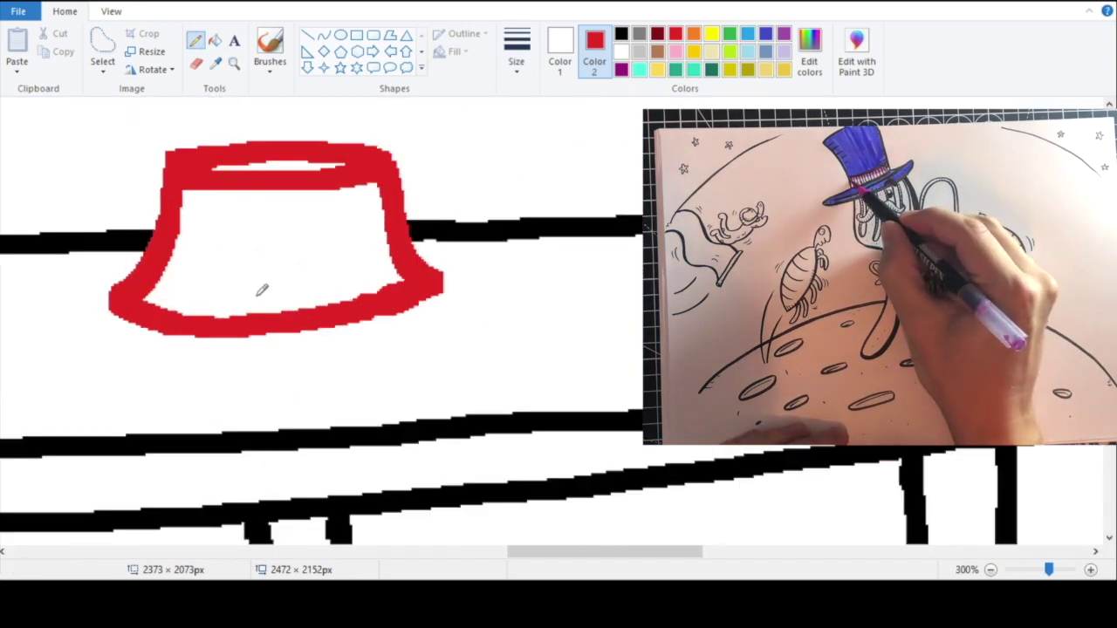
pyautogui.moveTo(330, 303); pyautogui.dragTo(346, 325)
pyautogui.moveTo(391, 243); pyautogui.dragTo(413, 255)
pyautogui.click(214, 39)
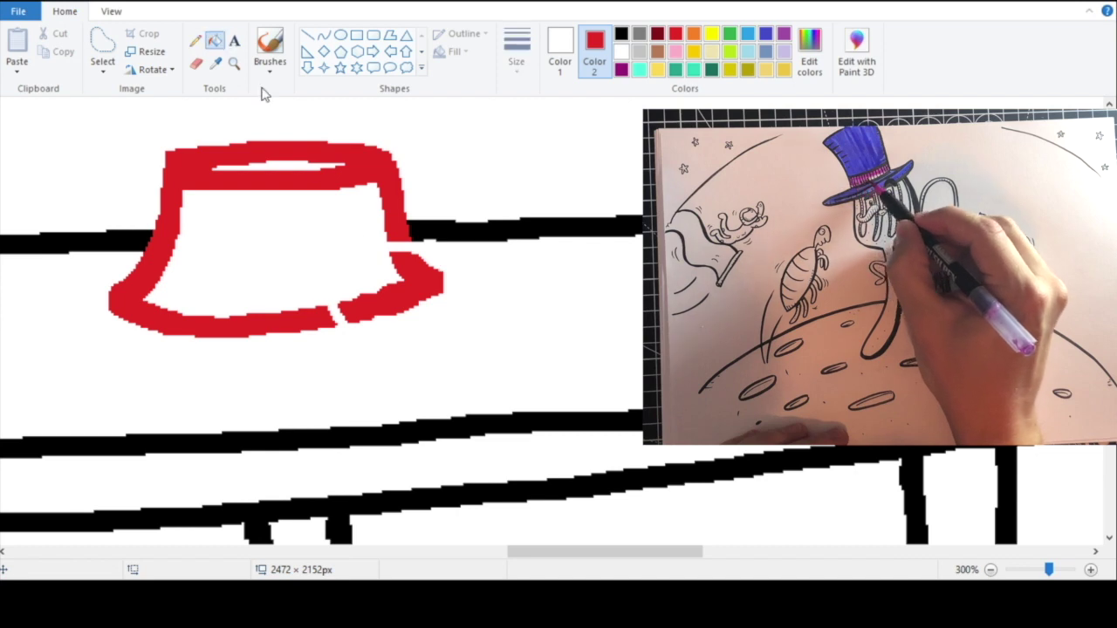
pyautogui.click(392, 285)
pyautogui.click(195, 62)
pyautogui.moveTo(377, 239)
pyautogui.mouseDown()
pyautogui.moveTo(426, 296)
pyautogui.moveTo(379, 312)
pyautogui.mouseUp()
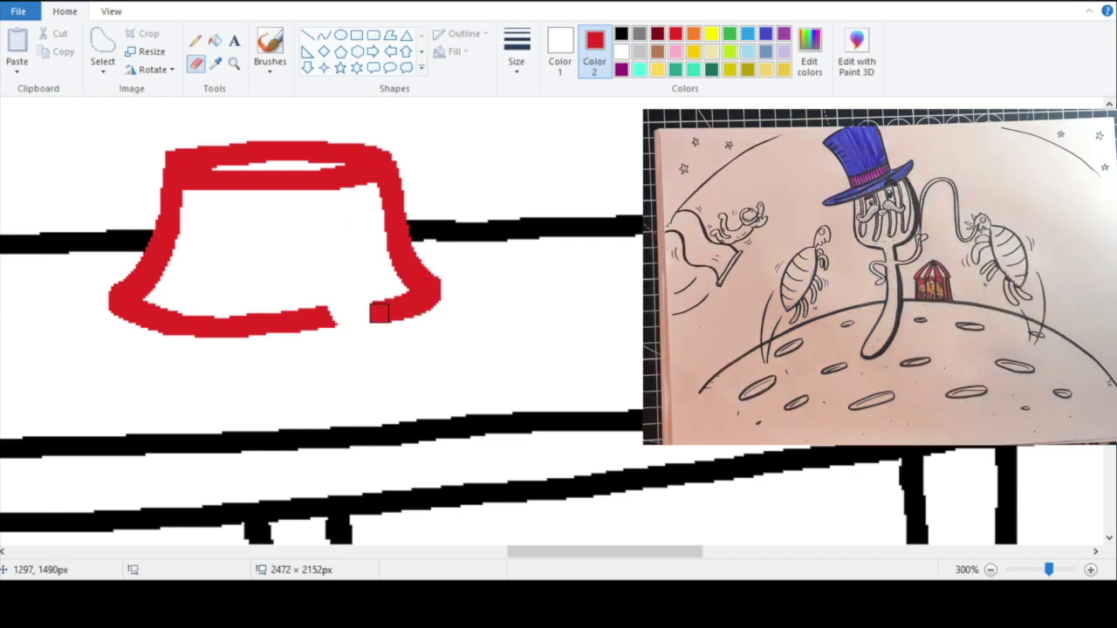
# Step: Check the reshaped red pedestal against the whole scene and up close
pyautogui.click(233, 67)
pyautogui.rightClick(251, 104)
pyautogui.rightClick(276, 122)
pyautogui.rightClick(332, 256)
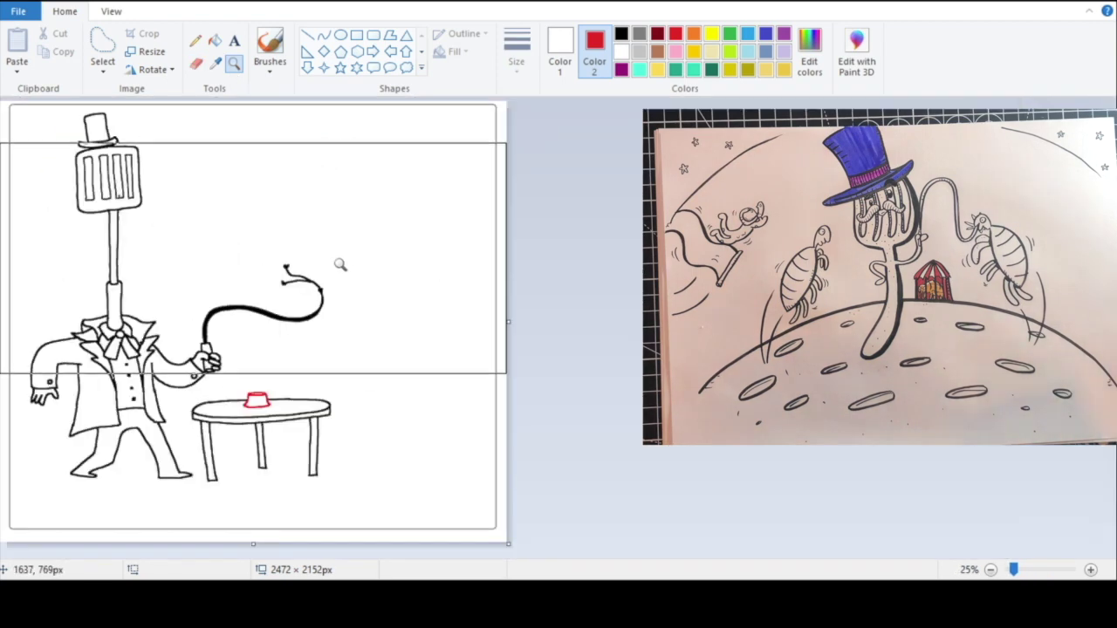
pyautogui.click(543, 326)
pyautogui.rightClick(543, 328)
pyautogui.rightClick(462, 282)
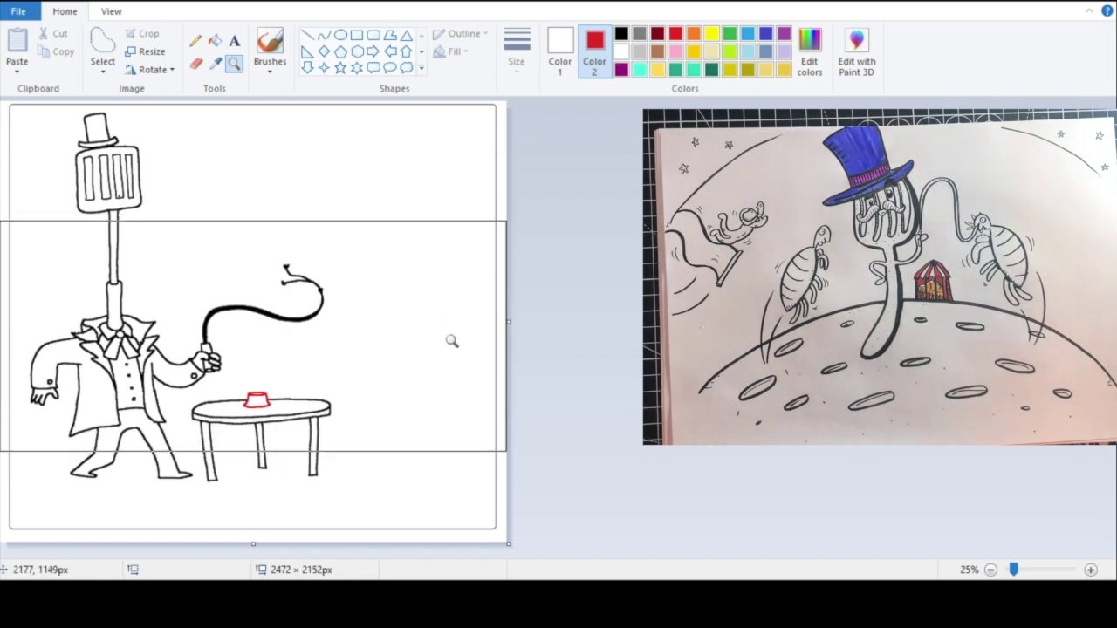
pyautogui.click(460, 401)
pyautogui.click(667, 324)
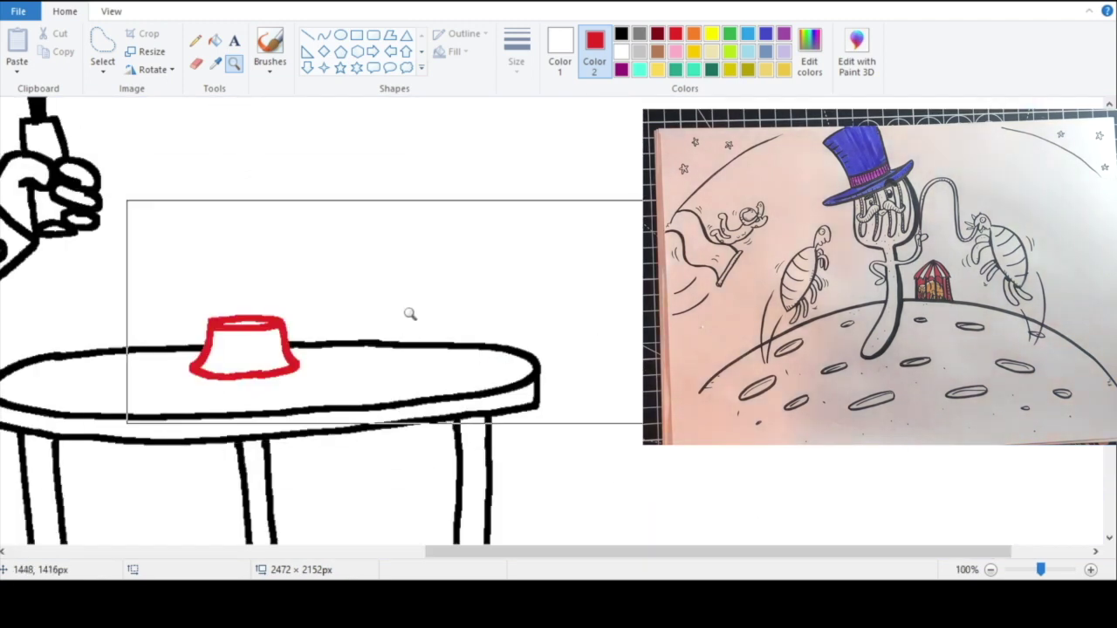
pyautogui.rightClick(364, 308)
pyautogui.scroll(-2, 452, 258)
pyautogui.scroll(3, 221, 294)
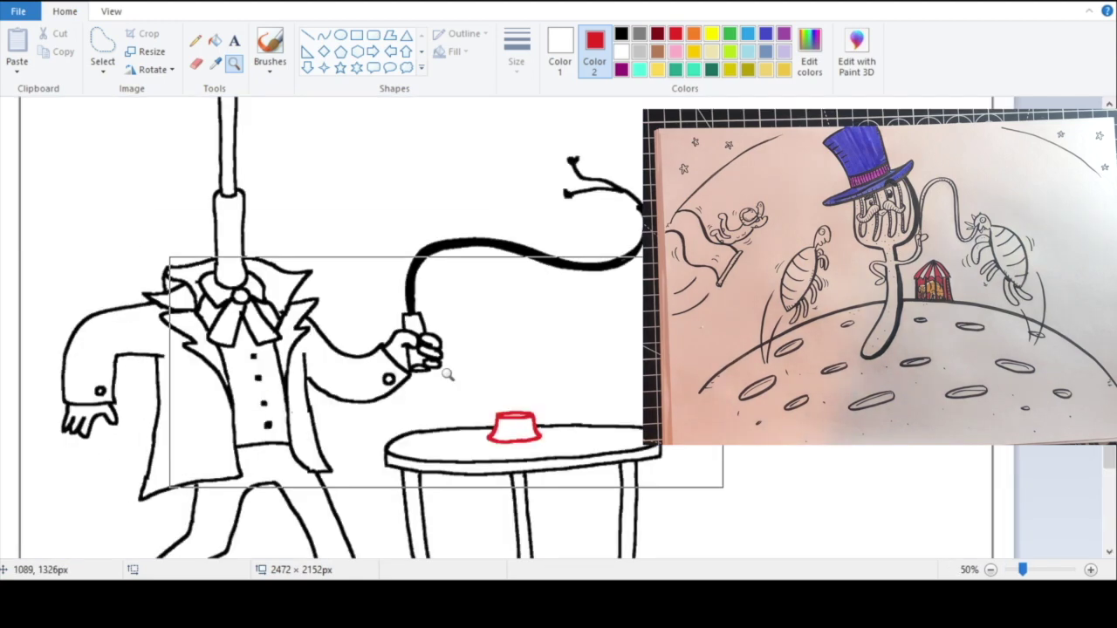
# Step: Try a red upright with a short top edge on the tabletop beside the pedestal, and undo it
pyautogui.click(576, 377)
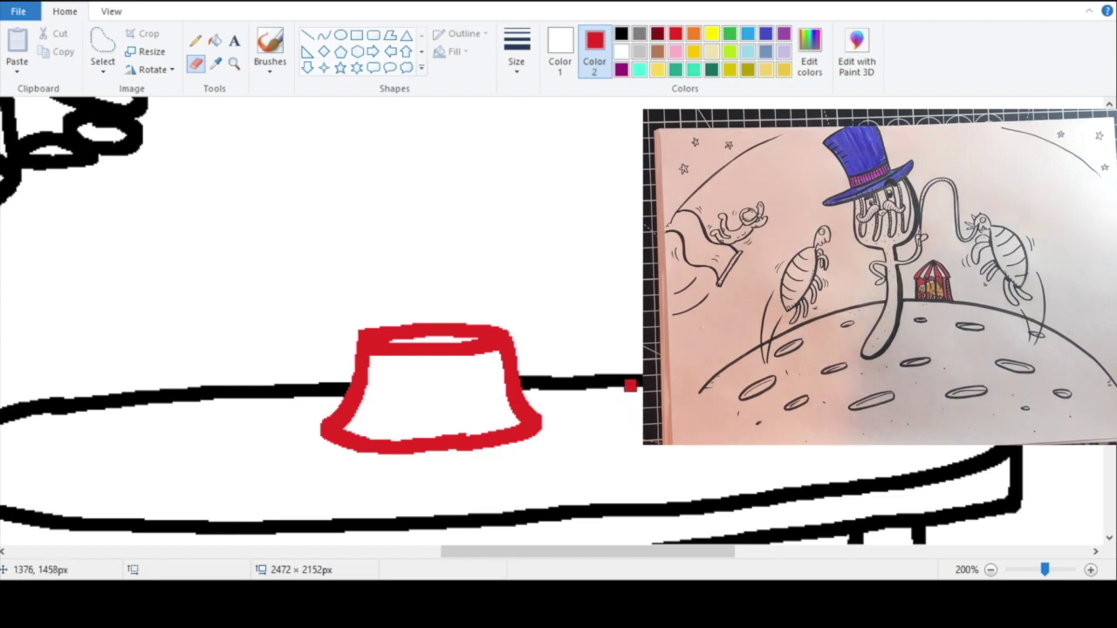
pyautogui.moveTo(620, 360); pyautogui.dragTo(624, 354)
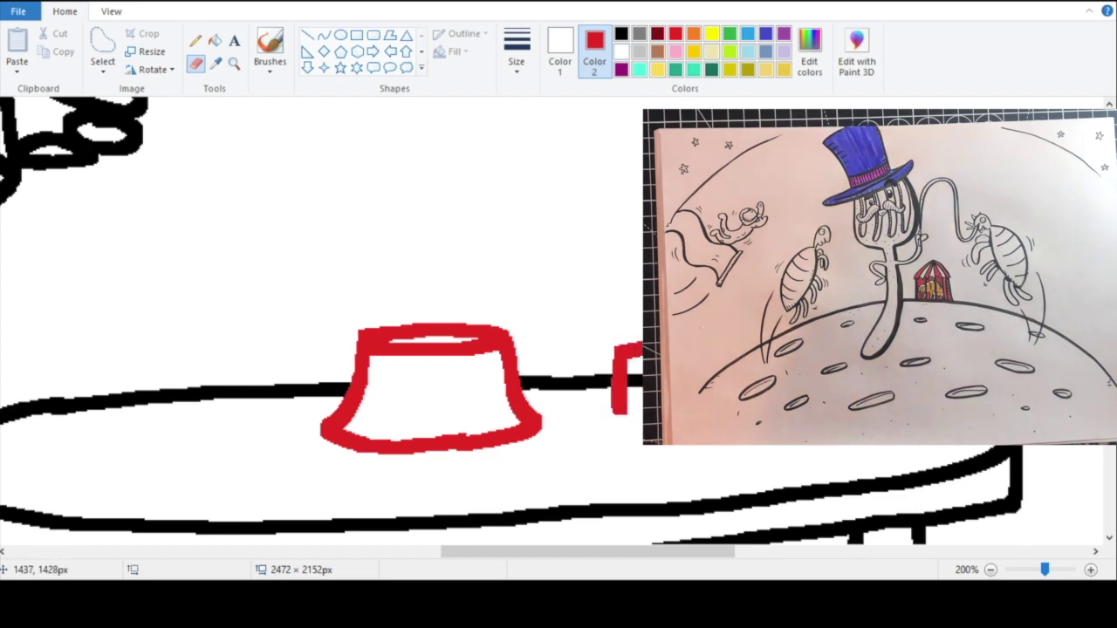
pyautogui.hotkey('ctrl', 'z')
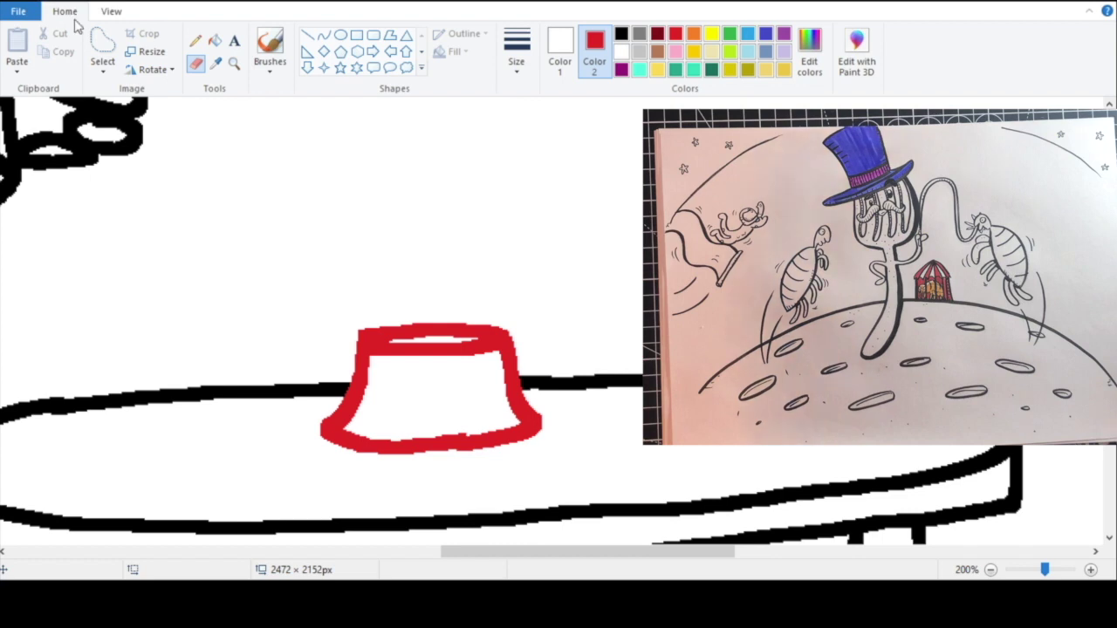
# Step: Try a small red box with a side face beside the pedestal, add a tall line rising from it, and undo the line
pyautogui.moveTo(588, 401)
pyautogui.mouseDown()
pyautogui.moveTo(585, 330)
pyautogui.moveTo(620, 331)
pyautogui.moveTo(618, 413)
pyautogui.moveTo(590, 401)
pyautogui.mouseUp()
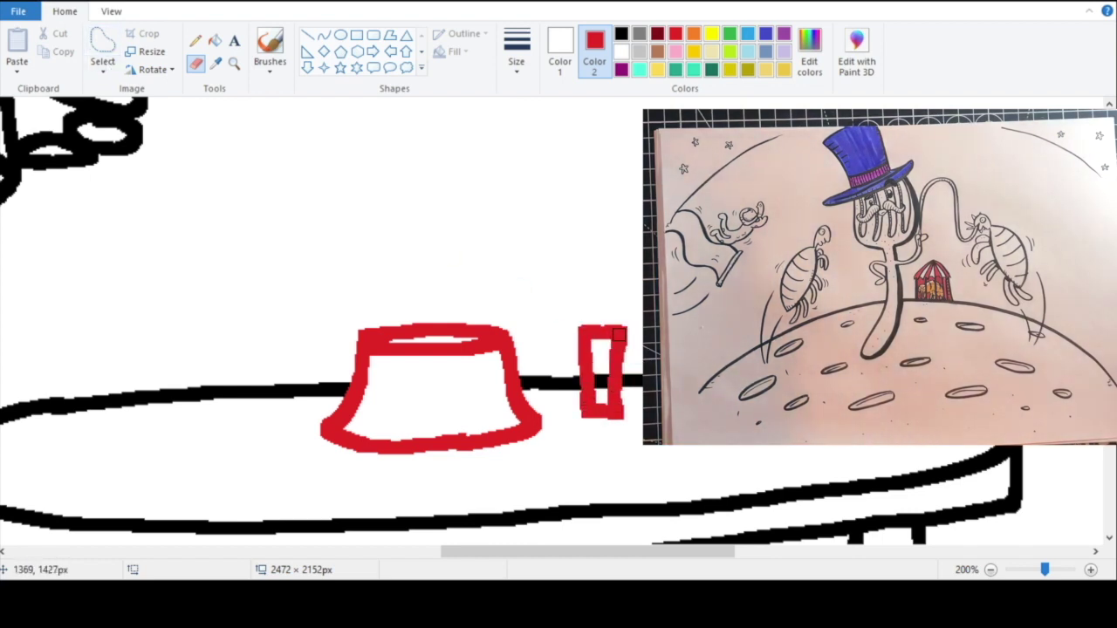
pyautogui.moveTo(615, 334); pyautogui.dragTo(708, 323)
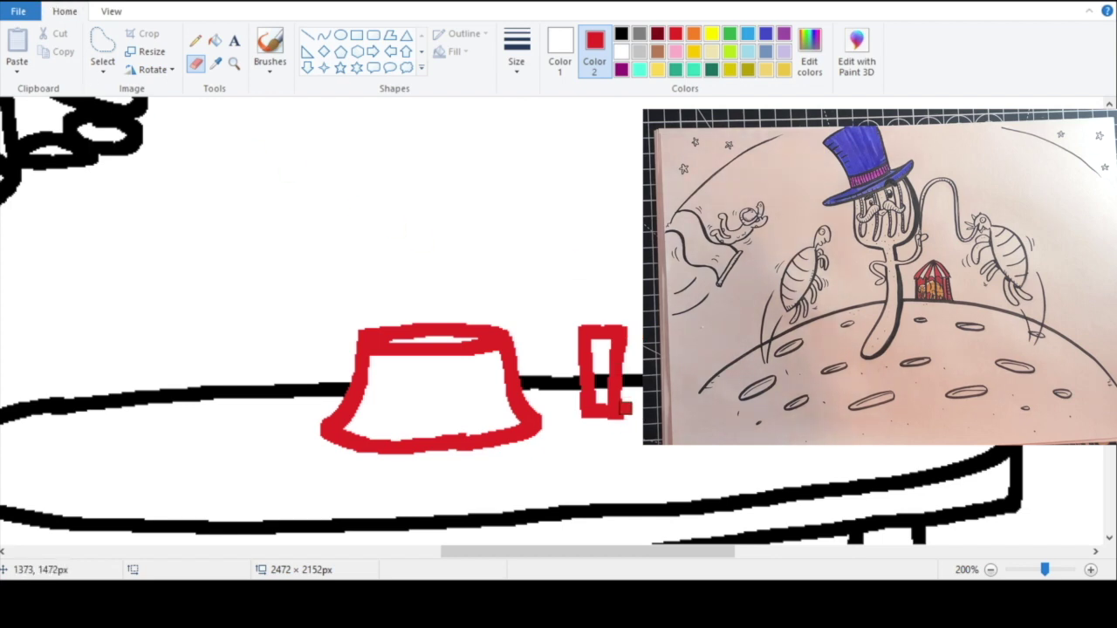
pyautogui.moveTo(625, 407); pyautogui.dragTo(679, 391)
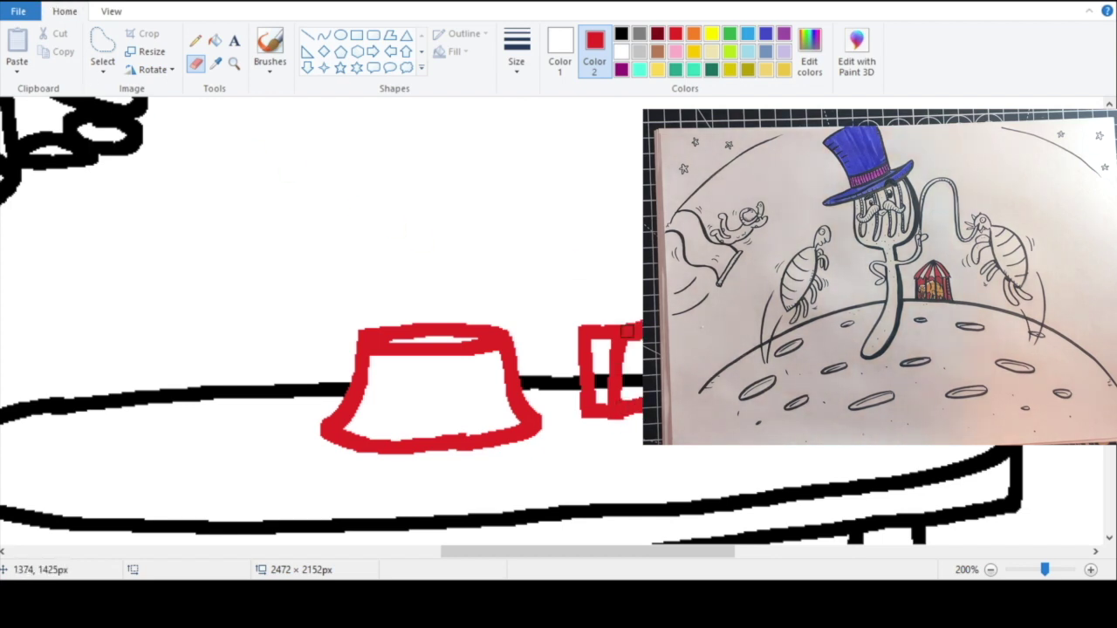
pyautogui.moveTo(608, 330); pyautogui.dragTo(591, 137)
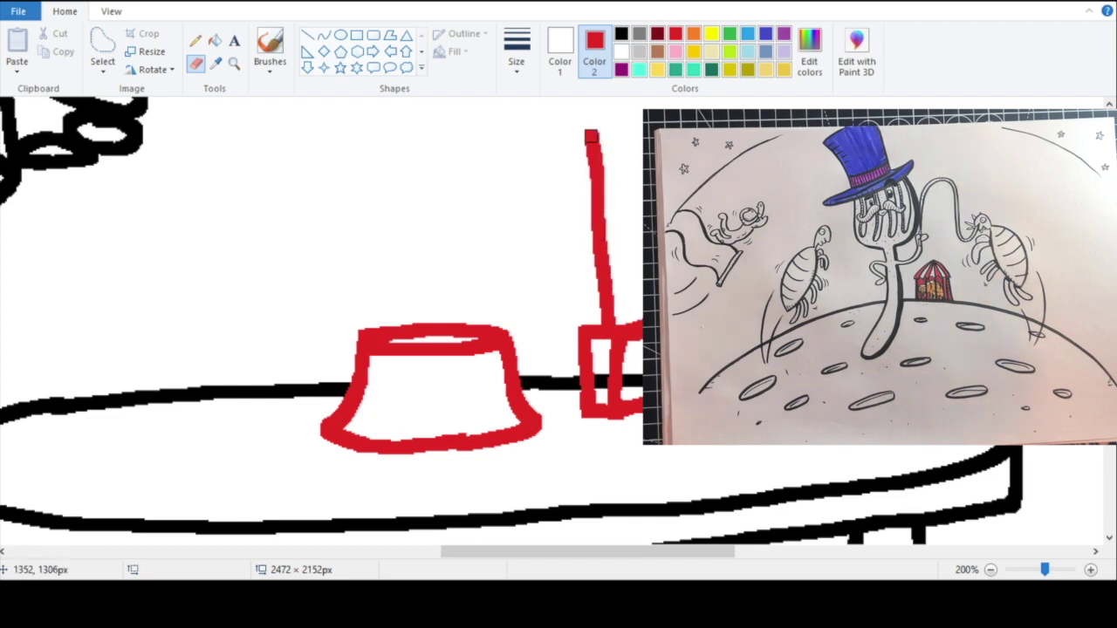
pyautogui.hotkey('ctrl', 'z')
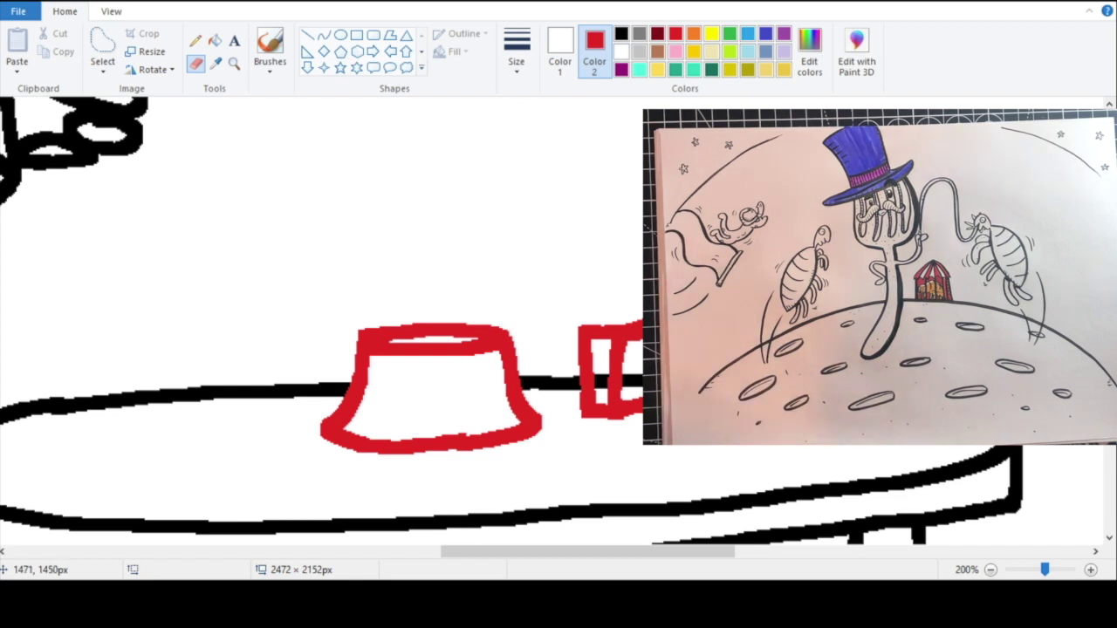
# Step: Undo the second red box, the one farther from the pedestal on the tabletop
pyautogui.click(233, 63)
pyautogui.rightClick(324, 173)
pyautogui.rightClick(349, 199)
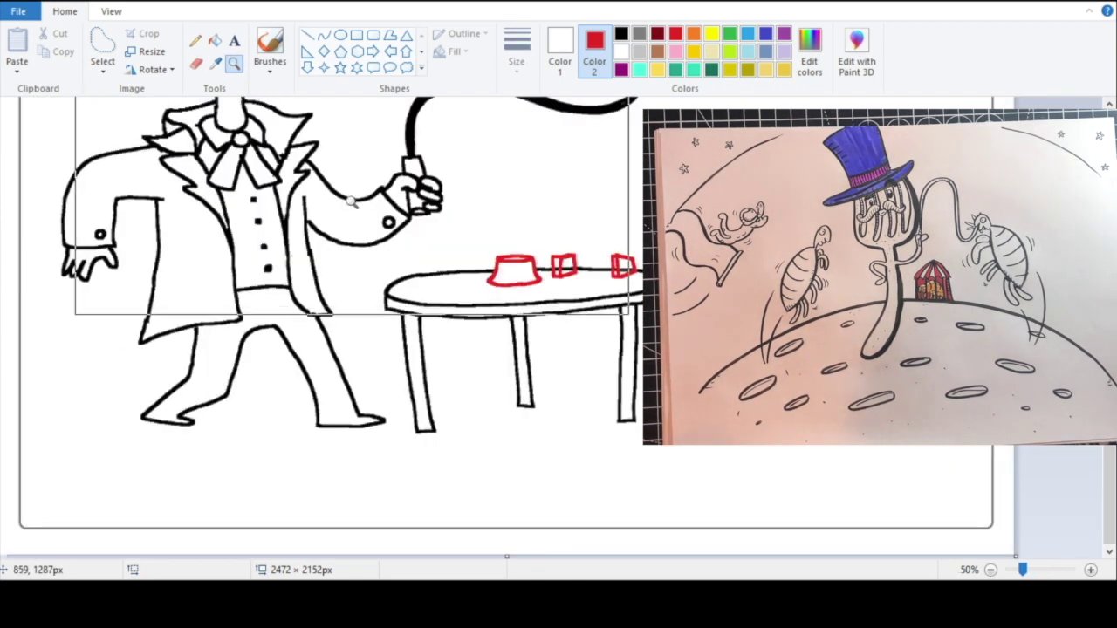
pyautogui.click(627, 262)
pyautogui.click(447, 258)
pyautogui.rightClick(449, 236)
pyautogui.rightClick(456, 195)
pyautogui.doubleClick(569, 260)
pyautogui.click(195, 64)
pyautogui.click(50, 1)
pyautogui.click(50, 2)
pyautogui.click(49, 2)
# Step: Try a tall red line rising from the remaining box, and undo the line and the box
pyautogui.moveTo(463, 511)
pyautogui.mouseDown()
pyautogui.moveTo(452, 424)
pyautogui.moveTo(541, 490)
pyautogui.mouseUp()
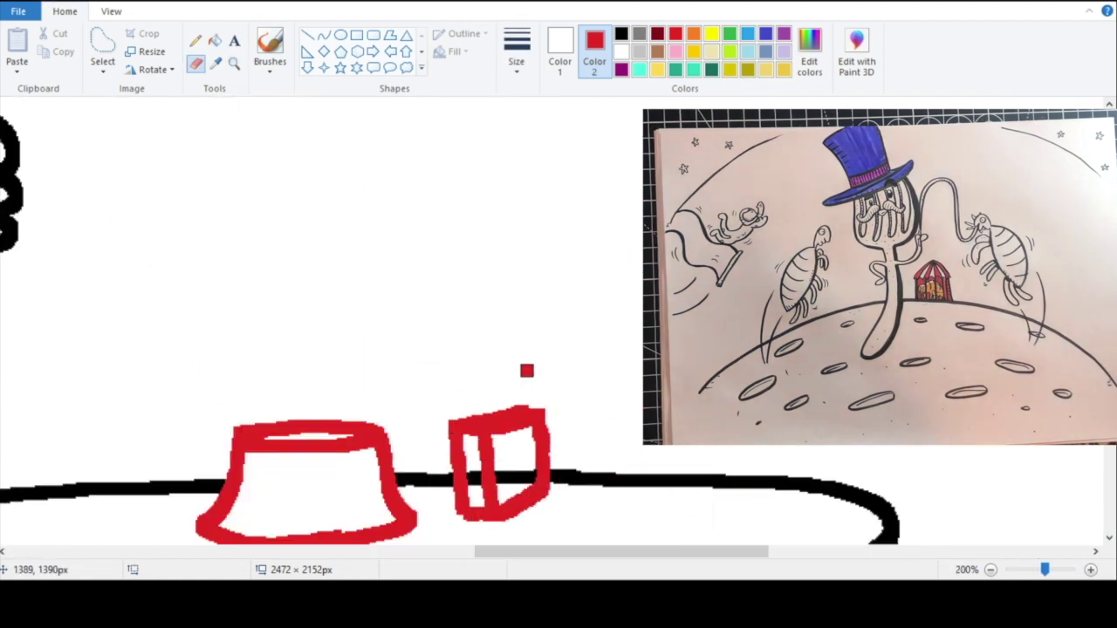
pyautogui.moveTo(465, 409); pyautogui.dragTo(443, 193)
pyautogui.hotkey('ctrl', 'z')
pyautogui.hotkey('ctrl', 'z')
pyautogui.hotkey('ctrl', 'z')
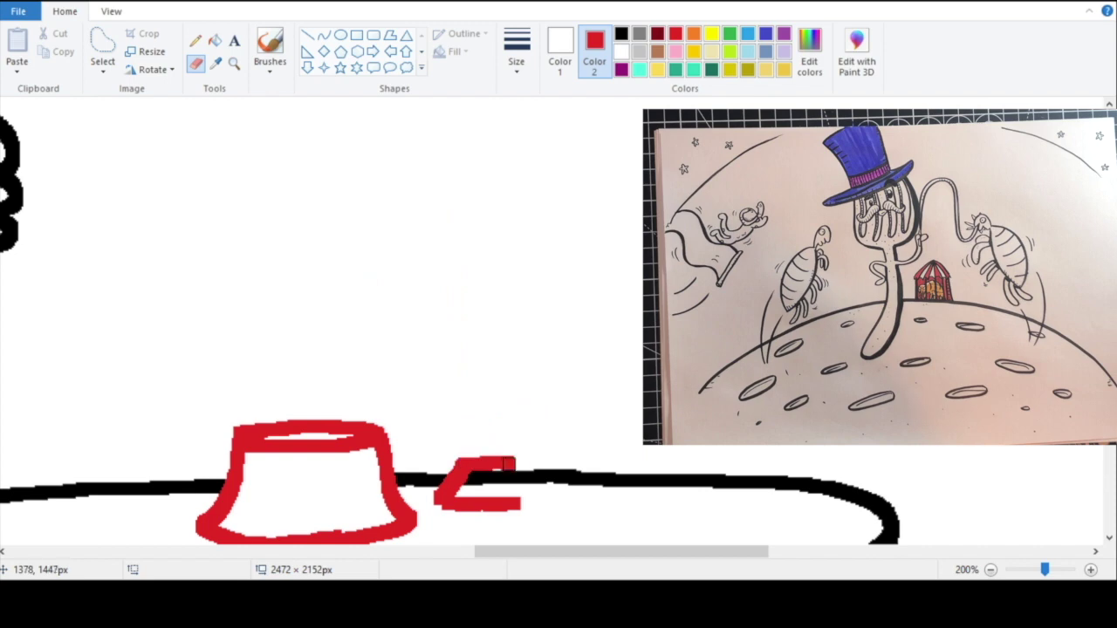
# Step: Draw two tall, narrow red posts rising from low flared feet on the tabletop beside the pedestal
pyautogui.moveTo(465, 451); pyautogui.dragTo(436, 172)
pyautogui.hotkey('ctrl', 'z')
pyautogui.moveTo(464, 455)
pyautogui.mouseDown()
pyautogui.moveTo(454, 225)
pyautogui.moveTo(501, 453)
pyautogui.mouseUp()
pyautogui.moveTo(539, 447); pyautogui.dragTo(512, 135)
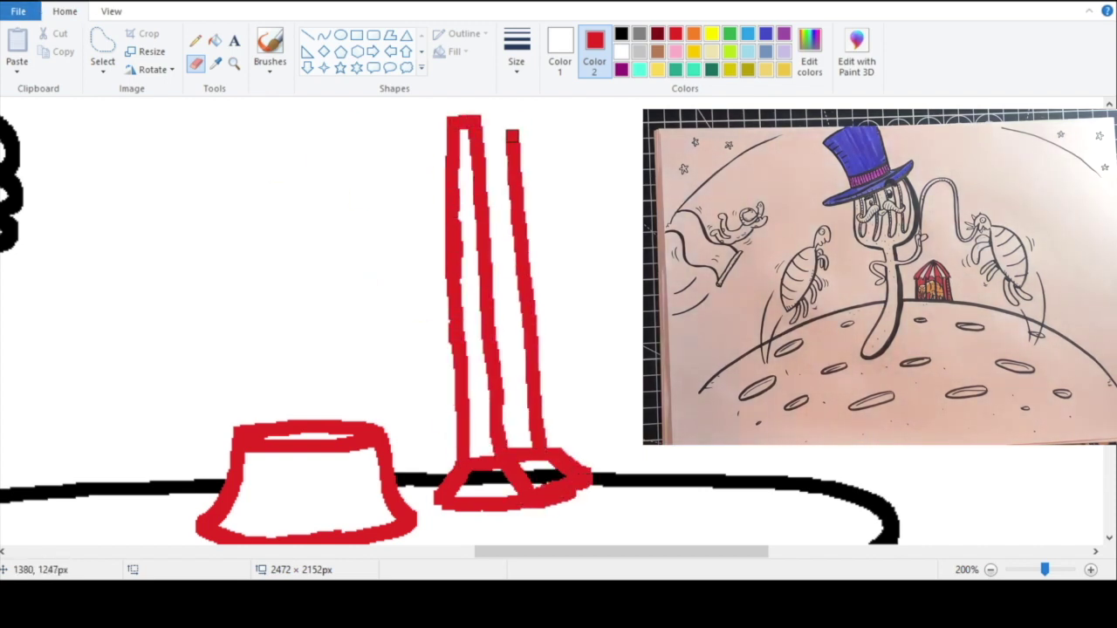
pyautogui.hotkey('ctrl', 'z')
pyautogui.moveTo(529, 443)
pyautogui.mouseDown()
pyautogui.moveTo(511, 212)
pyautogui.moveTo(532, 167)
pyautogui.moveTo(552, 447)
pyautogui.mouseUp()
# Step: Draw a red band curving down and to the right from the tops of the posts, closed by a slanted end
pyautogui.click(234, 64)
pyautogui.rightClick(903, 388)
pyautogui.rightClick(902, 388)
pyautogui.click(611, 248)
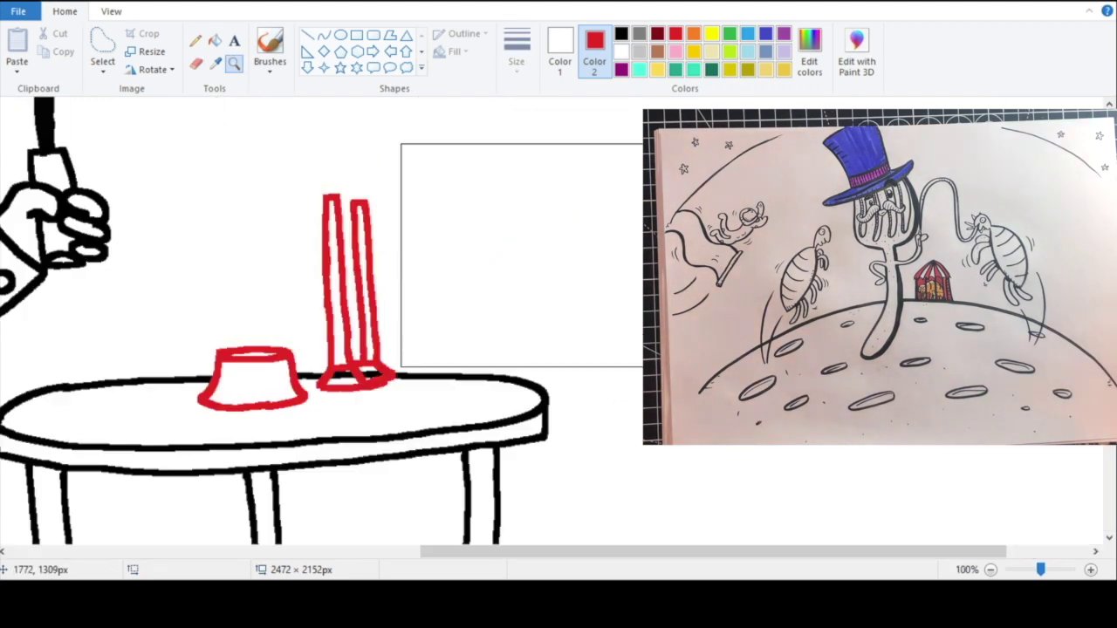
pyautogui.click(462, 362)
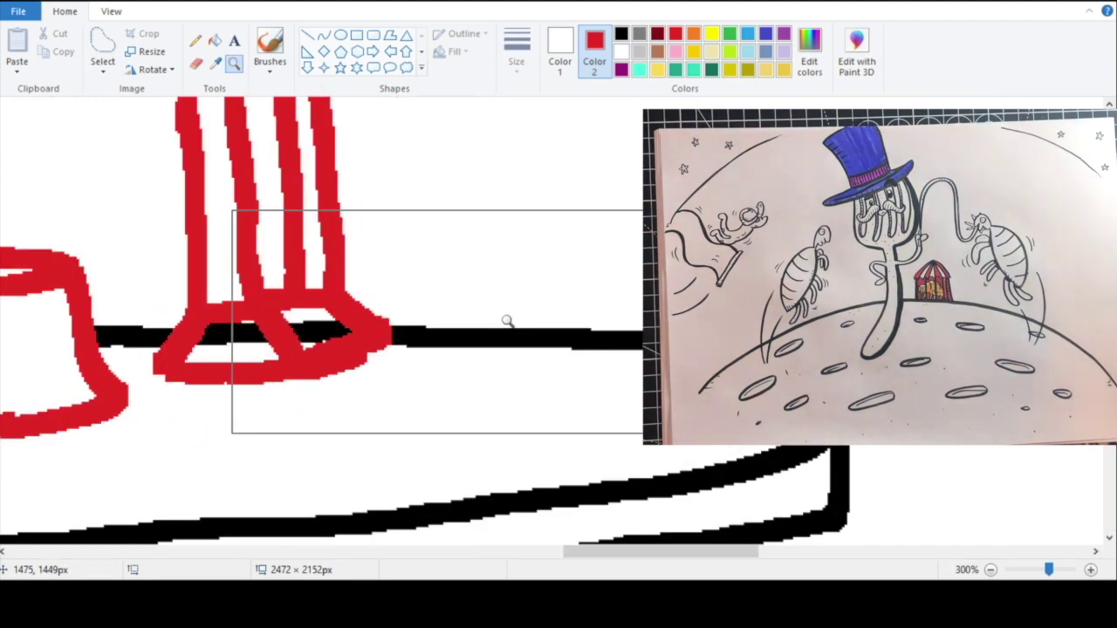
pyautogui.rightClick(323, 372)
pyautogui.rightClick(322, 372)
pyautogui.scroll(3, 297, 262)
pyautogui.click(277, 212)
pyautogui.click(484, 258)
pyautogui.click(197, 65)
pyautogui.moveTo(140, 139)
pyautogui.mouseDown()
pyautogui.moveTo(168, 220)
pyautogui.moveTo(454, 406)
pyautogui.mouseUp()
pyautogui.moveTo(209, 174)
pyautogui.mouseDown()
pyautogui.moveTo(327, 313)
pyautogui.moveTo(453, 402)
pyautogui.moveTo(480, 375)
pyautogui.mouseUp()
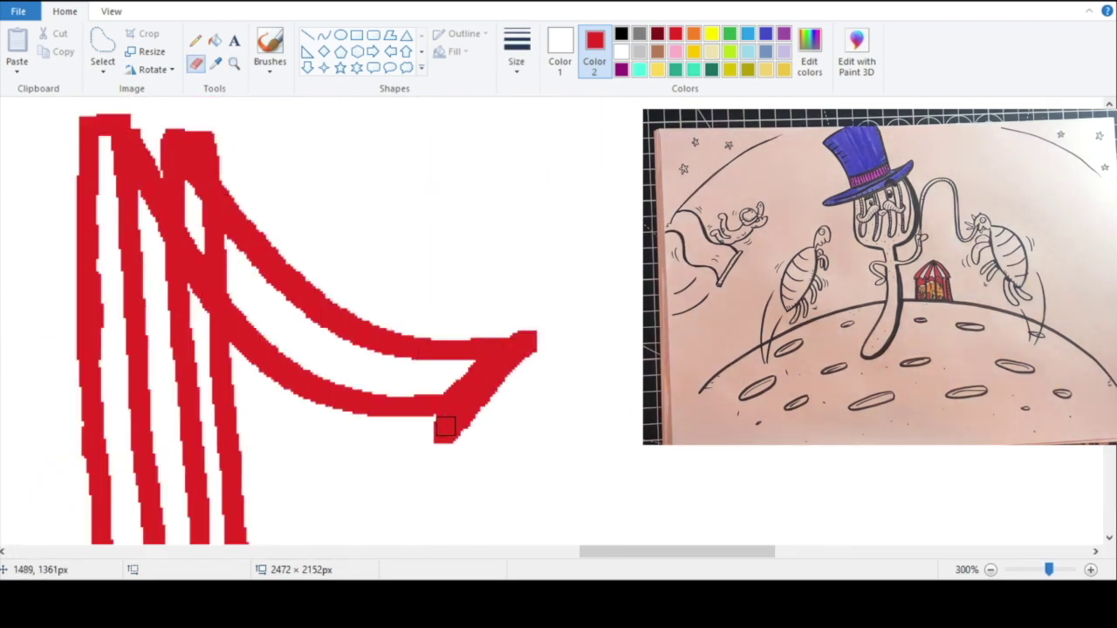
# Step: Draw a second low, flared red foot on the tabletop near its end, beyond the existing pair of posts
pyautogui.click(233, 65)
pyautogui.rightClick(230, 125)
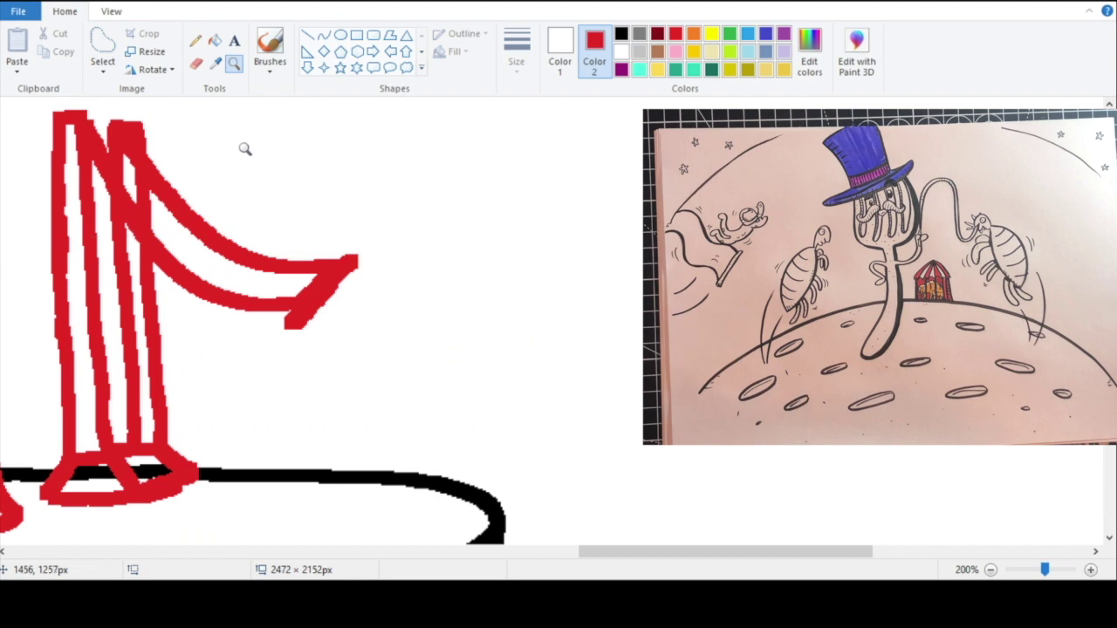
pyautogui.rightClick(229, 124)
pyautogui.rightClick(229, 125)
pyautogui.click(603, 210)
pyautogui.click(591, 336)
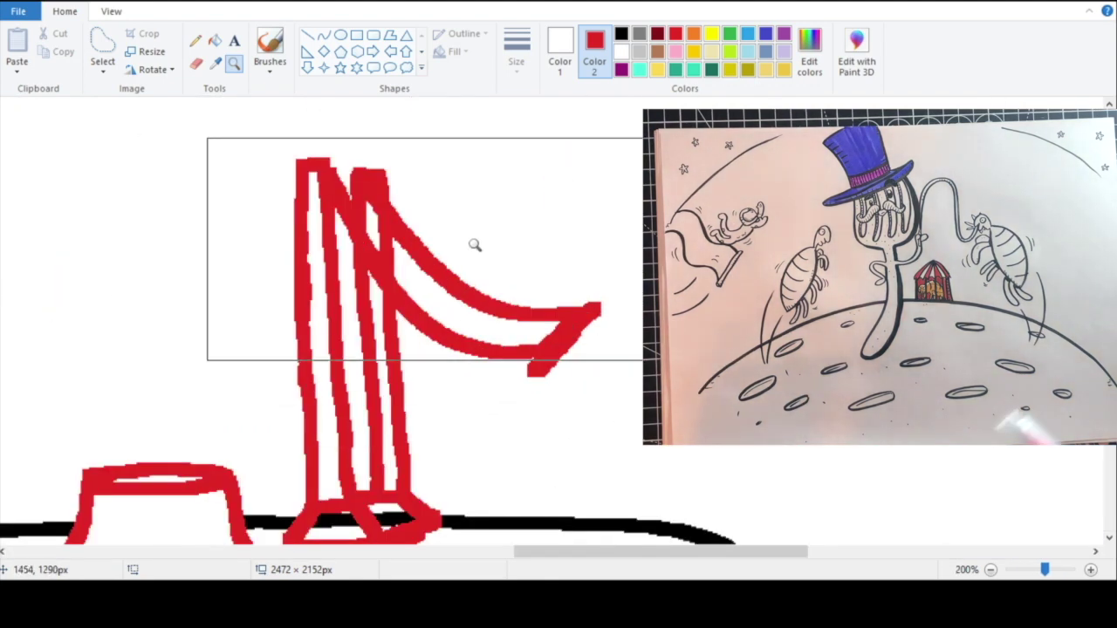
pyautogui.click(196, 65)
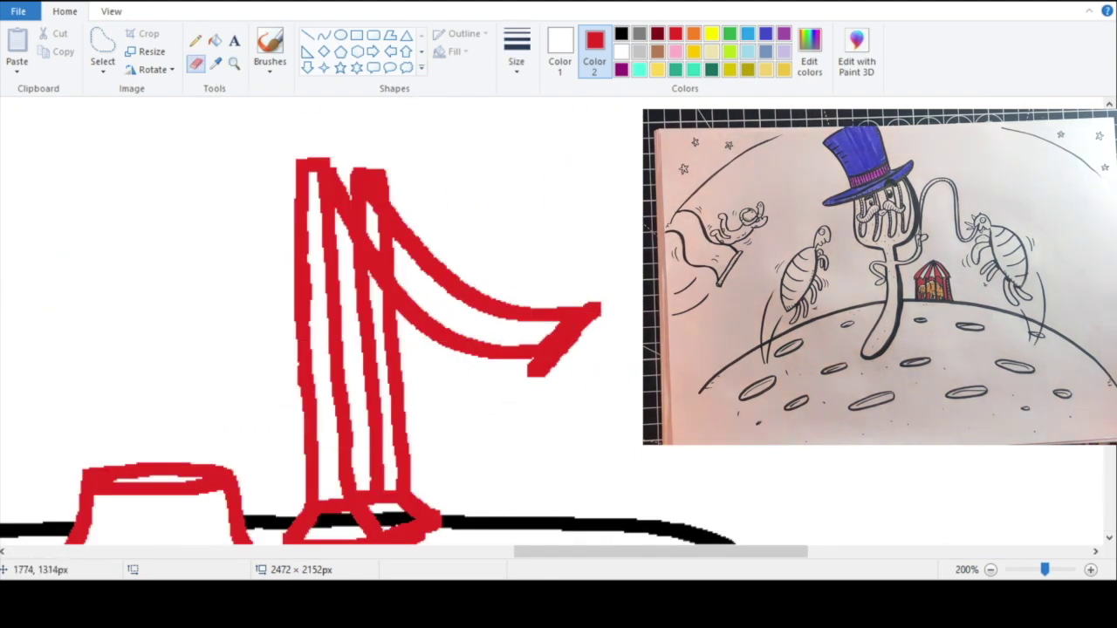
pyautogui.scroll(-1, 559, 323)
pyautogui.moveTo(596, 486)
pyautogui.mouseDown()
pyautogui.moveTo(656, 452)
pyautogui.moveTo(673, 490)
pyautogui.moveTo(597, 496)
pyautogui.mouseUp()
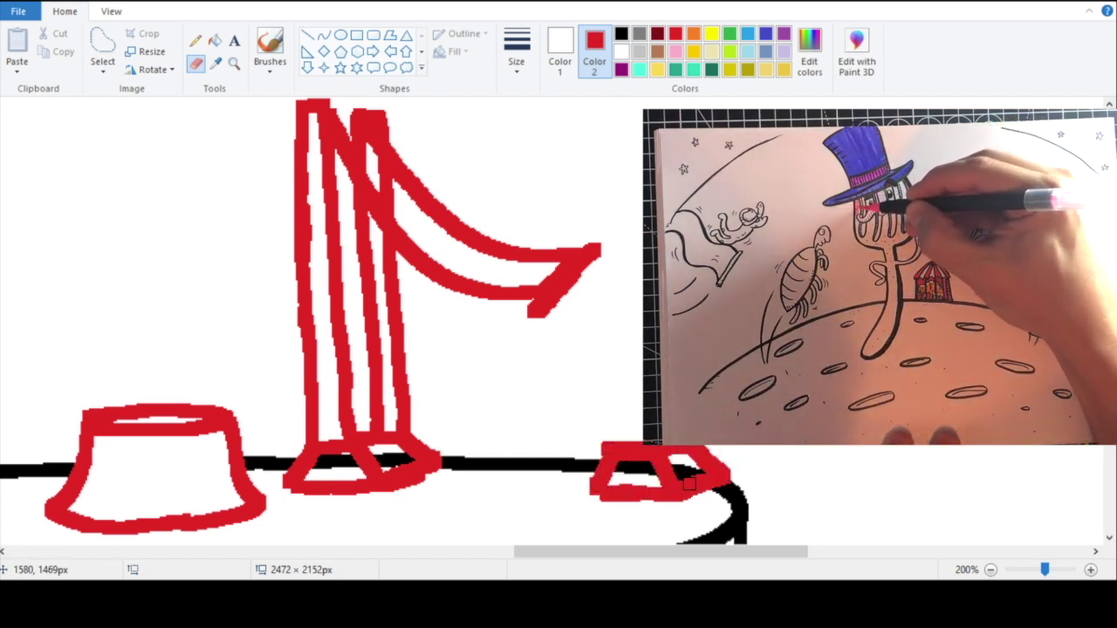
# Step: Draw two tall, narrow red posts rising from the new flared foot to match the first pair
pyautogui.moveTo(617, 388); pyautogui.dragTo(613, 182)
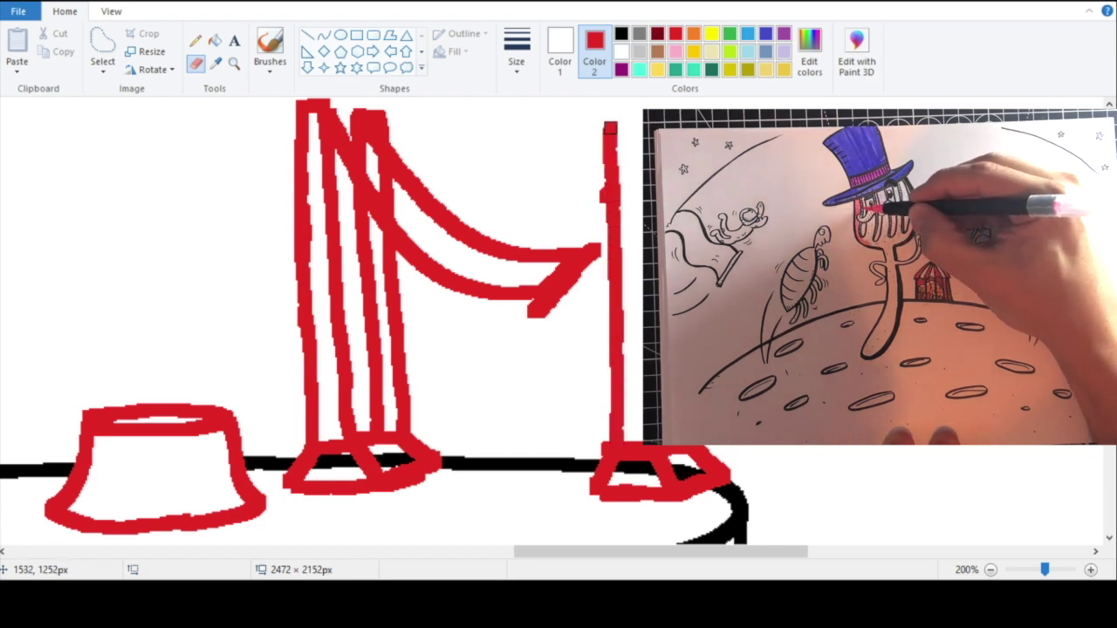
pyautogui.moveTo(637, 401); pyautogui.dragTo(639, 449)
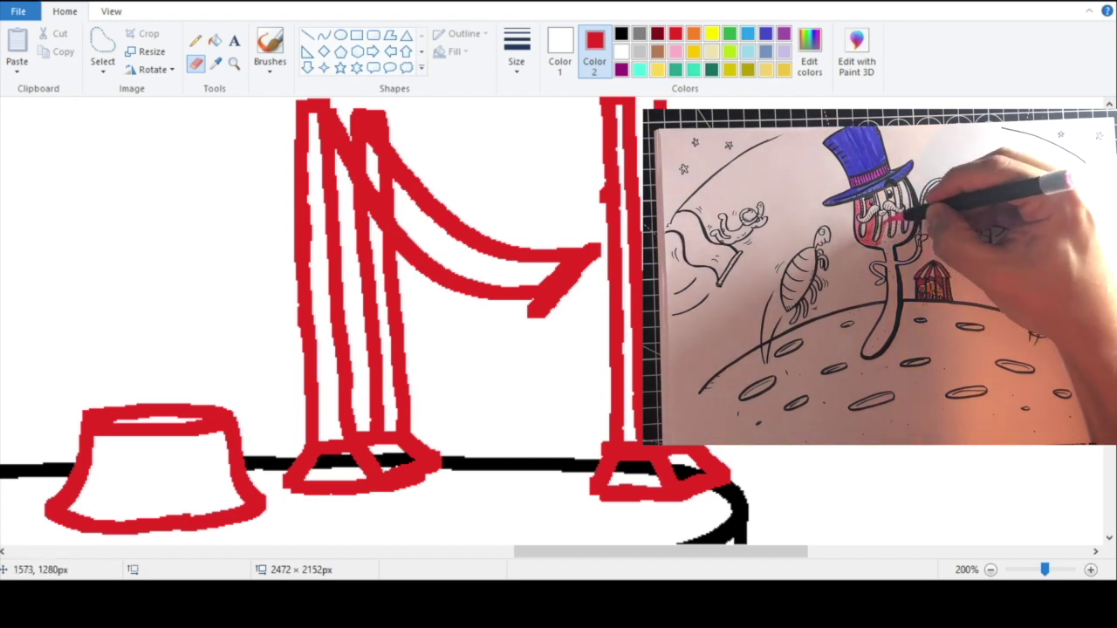
pyautogui.scroll(3, 375, 322)
pyautogui.scroll(-1, 375, 321)
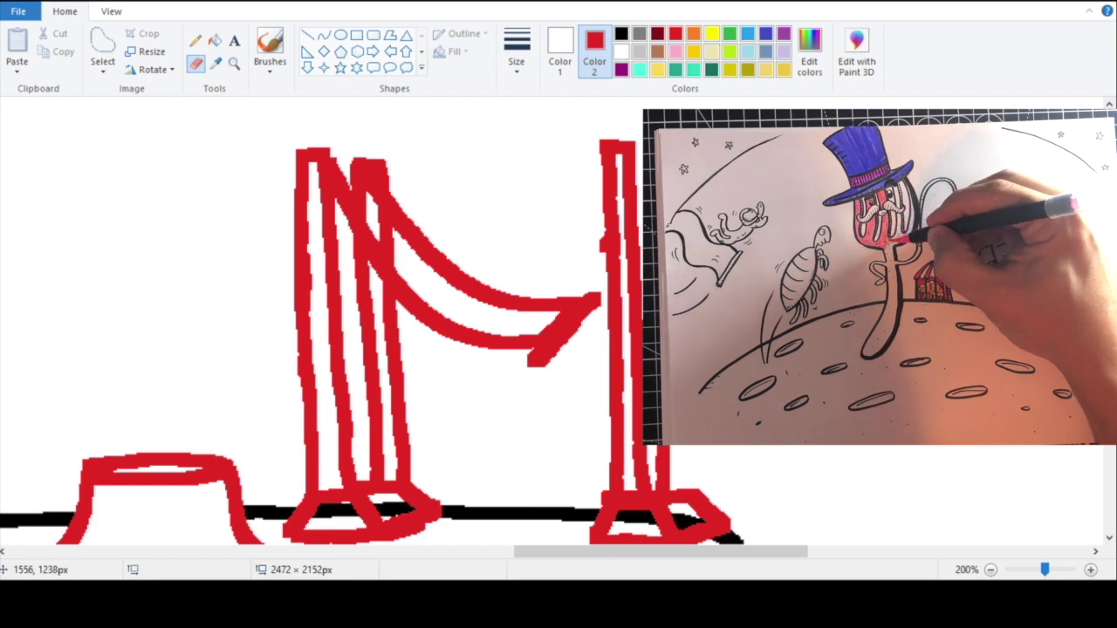
pyautogui.moveTo(687, 471); pyautogui.dragTo(689, 495)
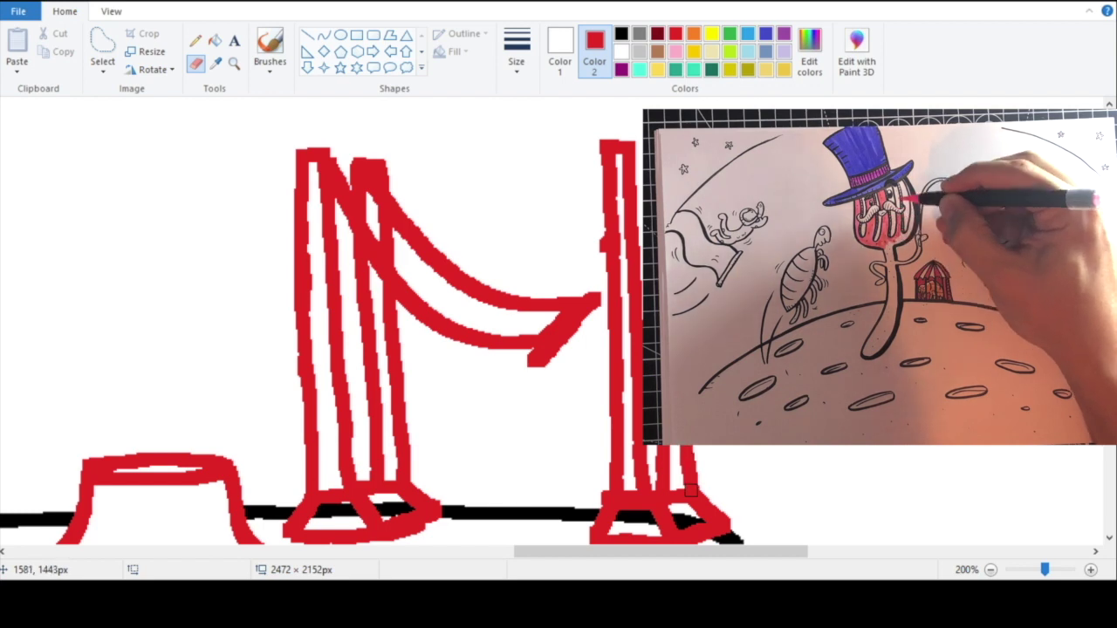
# Step: Draw a short red band curving from the new posts toward the first pair, closed by a slanted end
pyautogui.moveTo(609, 236)
pyautogui.mouseDown()
pyautogui.moveTo(562, 236)
pyautogui.moveTo(537, 212)
pyautogui.mouseUp()
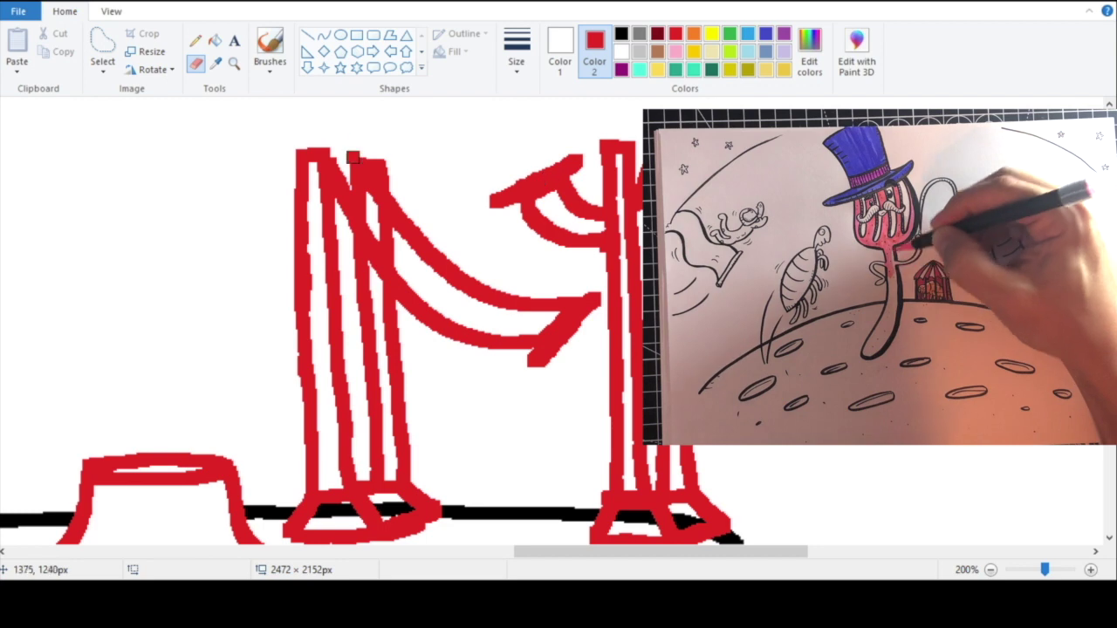
pyautogui.click(234, 64)
pyautogui.rightClick(349, 169)
pyautogui.rightClick(353, 169)
pyautogui.click(654, 218)
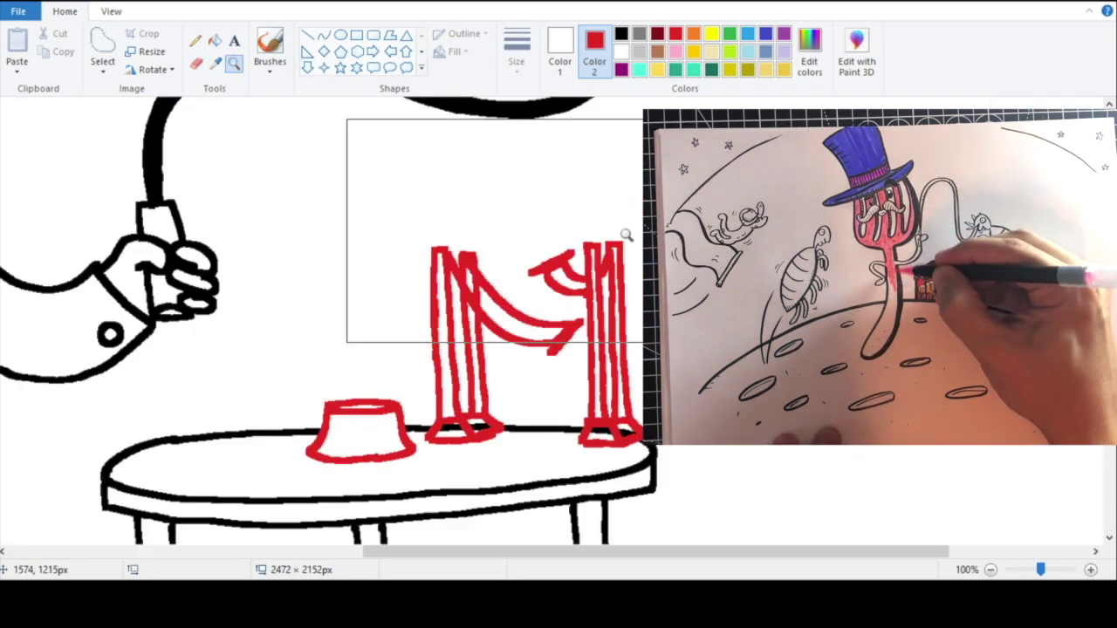
pyautogui.click(626, 234)
# Step: Place small red dots around the gap between the two bands and above the pedestal, undoing the stray mark
pyautogui.click(196, 63)
pyautogui.click(491, 370)
pyautogui.click(532, 373)
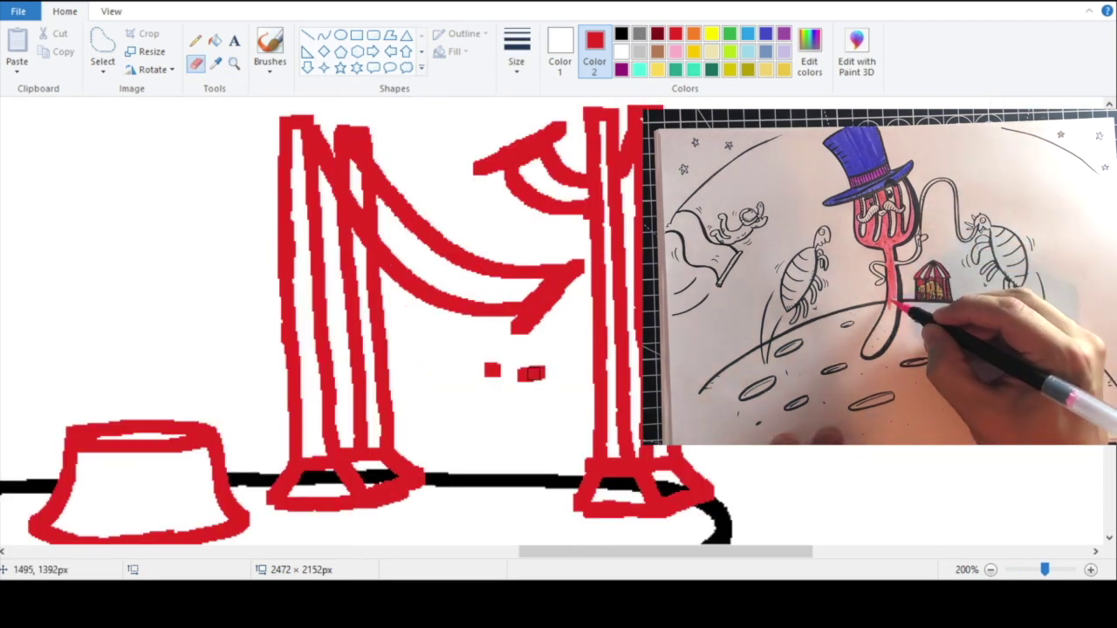
pyautogui.hotkey('ctrl', 'z')
pyautogui.click(465, 113)
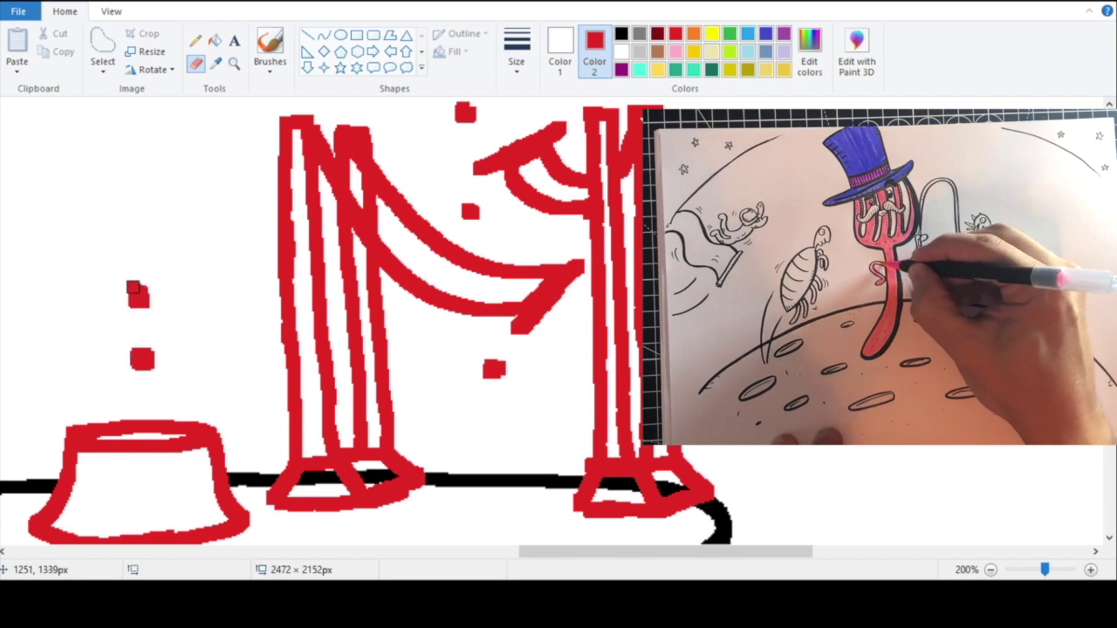
# Step: Try a flat red oval across the table's back edge beside the pedestal, and undo it
pyautogui.click(234, 64)
pyautogui.rightClick(281, 182)
pyautogui.rightClick(358, 205)
pyautogui.rightClick(392, 215)
pyautogui.click(392, 380)
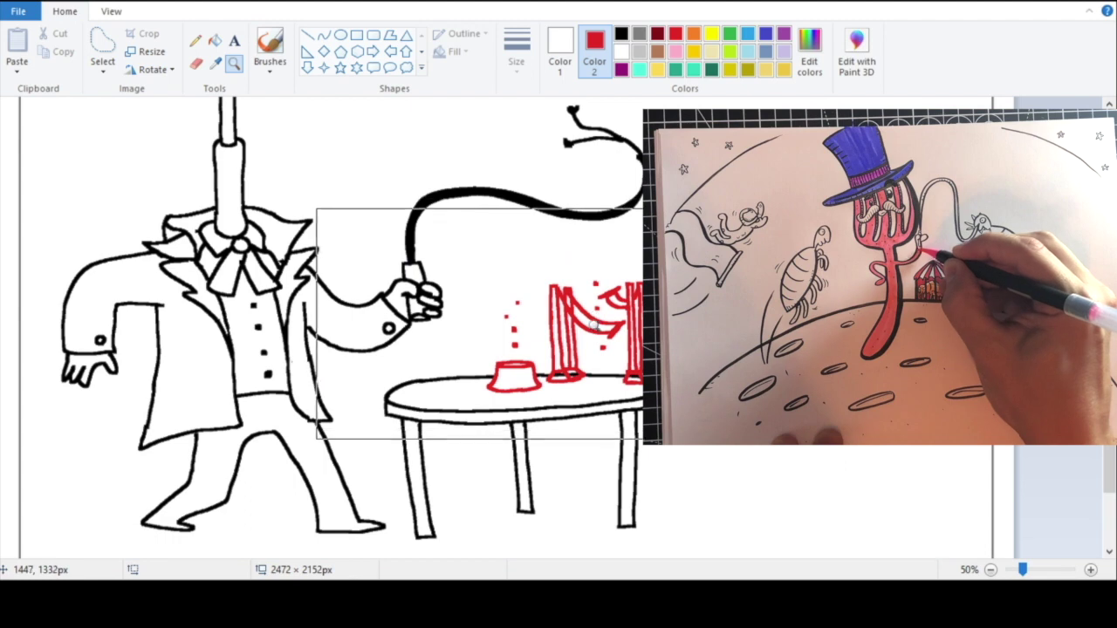
pyautogui.click(563, 323)
pyautogui.click(393, 349)
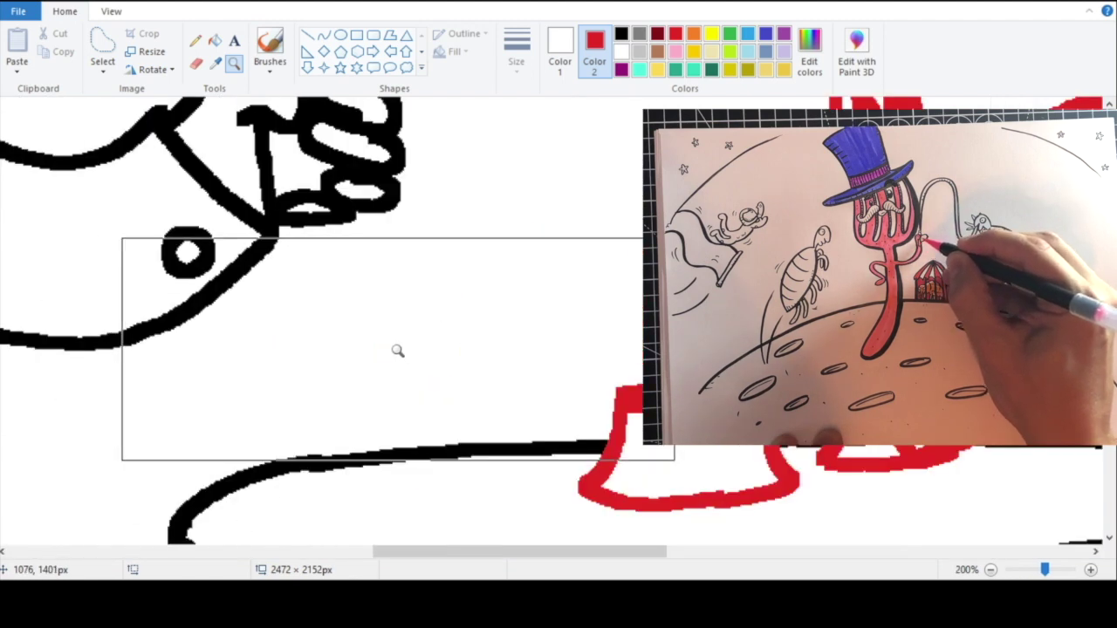
pyautogui.click(200, 65)
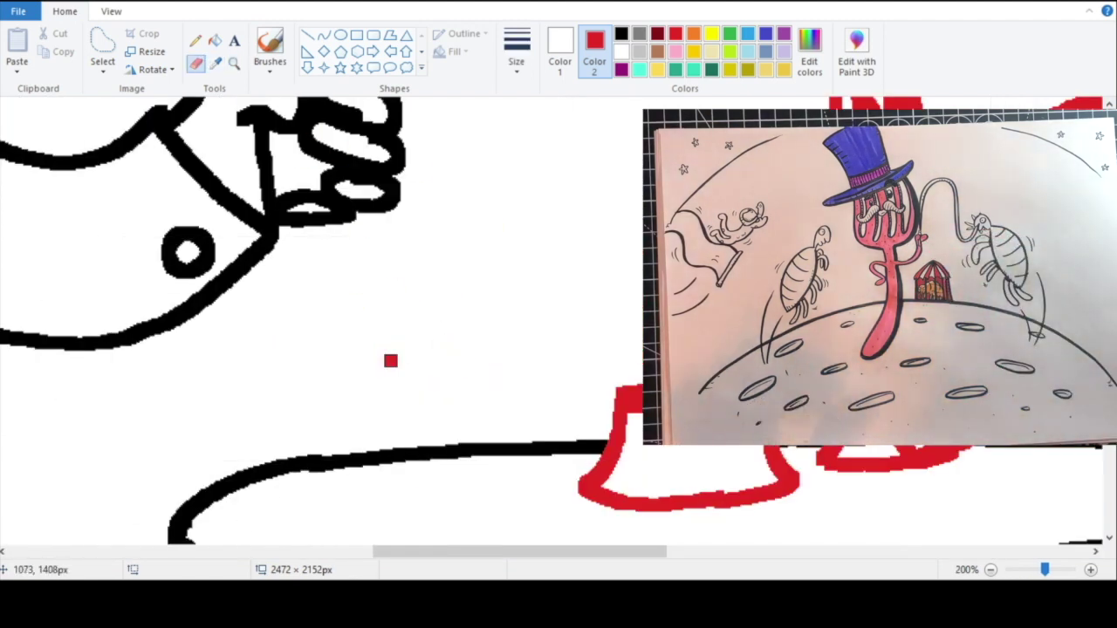
pyautogui.moveTo(417, 403)
pyautogui.mouseDown()
pyautogui.moveTo(366, 406)
pyautogui.moveTo(270, 456)
pyautogui.moveTo(311, 494)
pyautogui.moveTo(452, 489)
pyautogui.moveTo(531, 456)
pyautogui.mouseUp()
pyautogui.moveTo(447, 410); pyautogui.dragTo(412, 403)
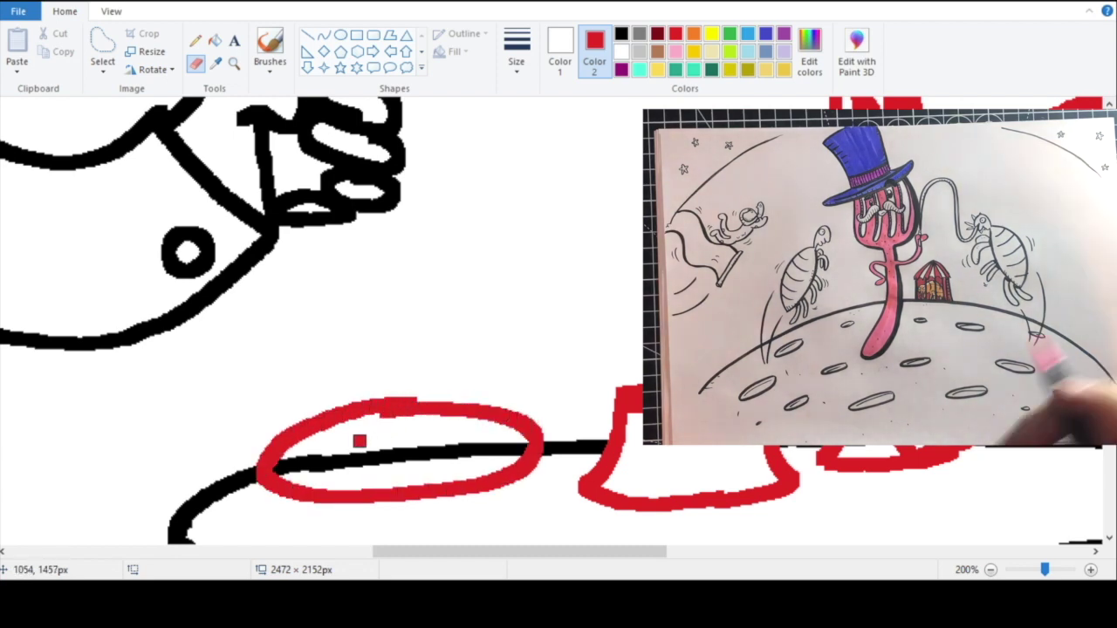
pyautogui.click(58, 1)
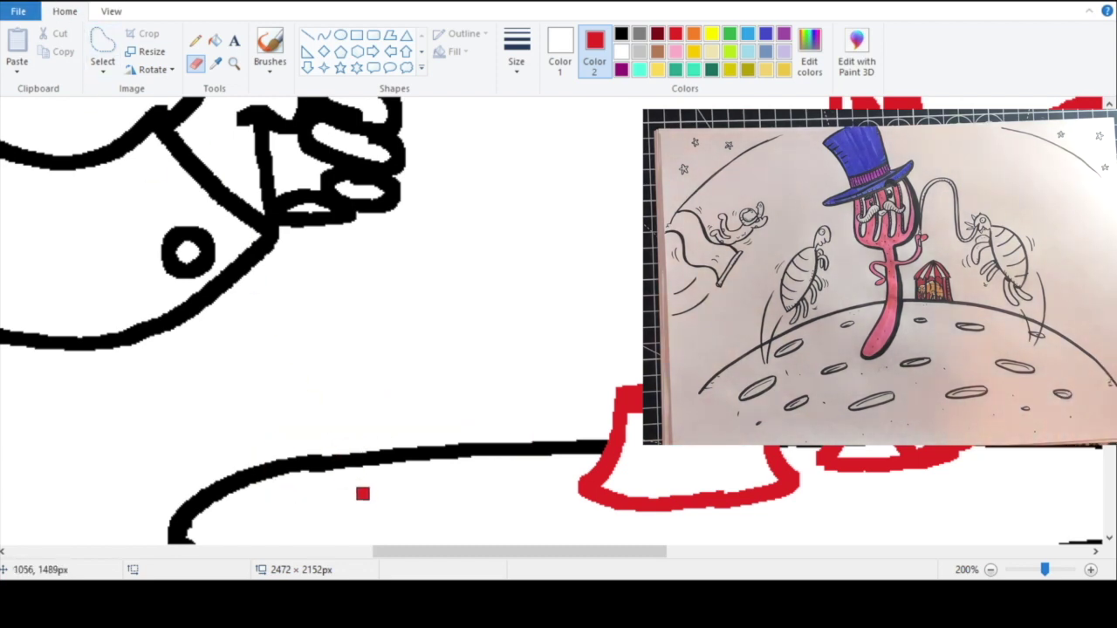
# Step: Try a red oval with a smaller oval inside it beside the pedestal, and undo both
pyautogui.moveTo(499, 427)
pyautogui.mouseDown()
pyautogui.moveTo(501, 480)
pyautogui.moveTo(373, 506)
pyautogui.mouseUp()
pyautogui.moveTo(397, 431)
pyautogui.mouseDown()
pyautogui.moveTo(292, 452)
pyautogui.moveTo(279, 466)
pyautogui.moveTo(300, 478)
pyautogui.moveTo(389, 477)
pyautogui.mouseUp()
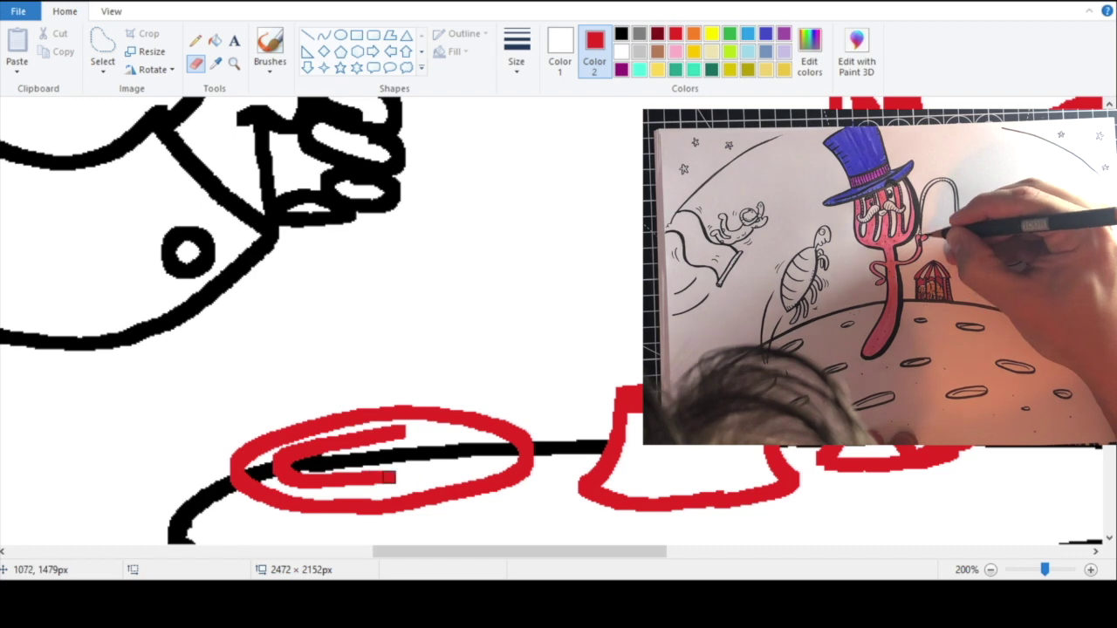
pyautogui.click(37, 5)
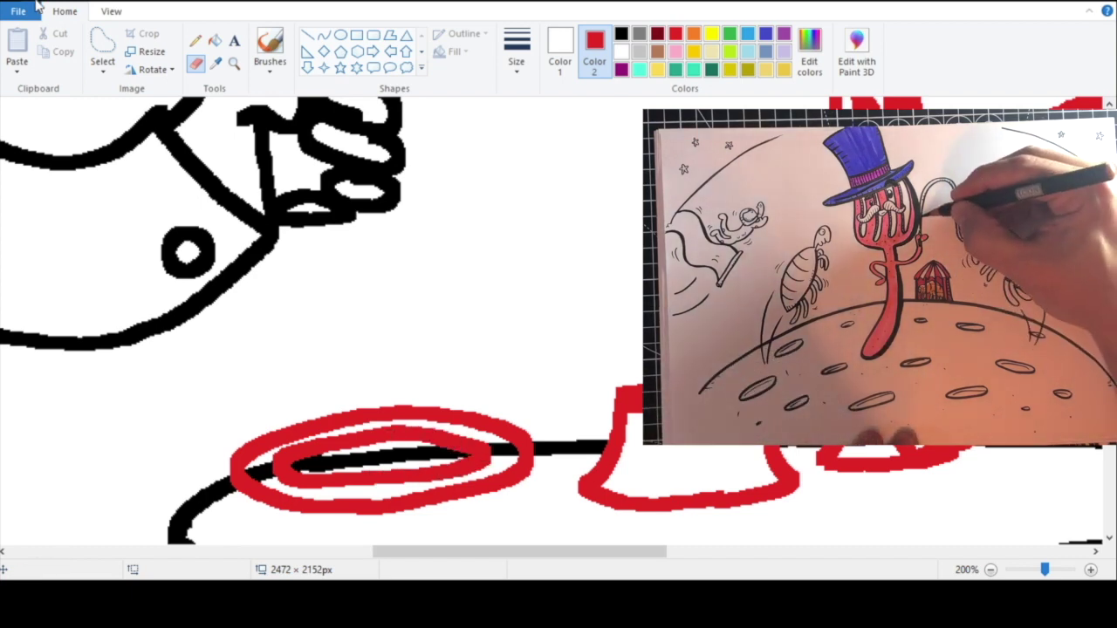
pyautogui.click(37, 5)
pyautogui.click(36, 4)
# Step: Try filling the background around the table and props with red, and undo the fill
pyautogui.click(234, 64)
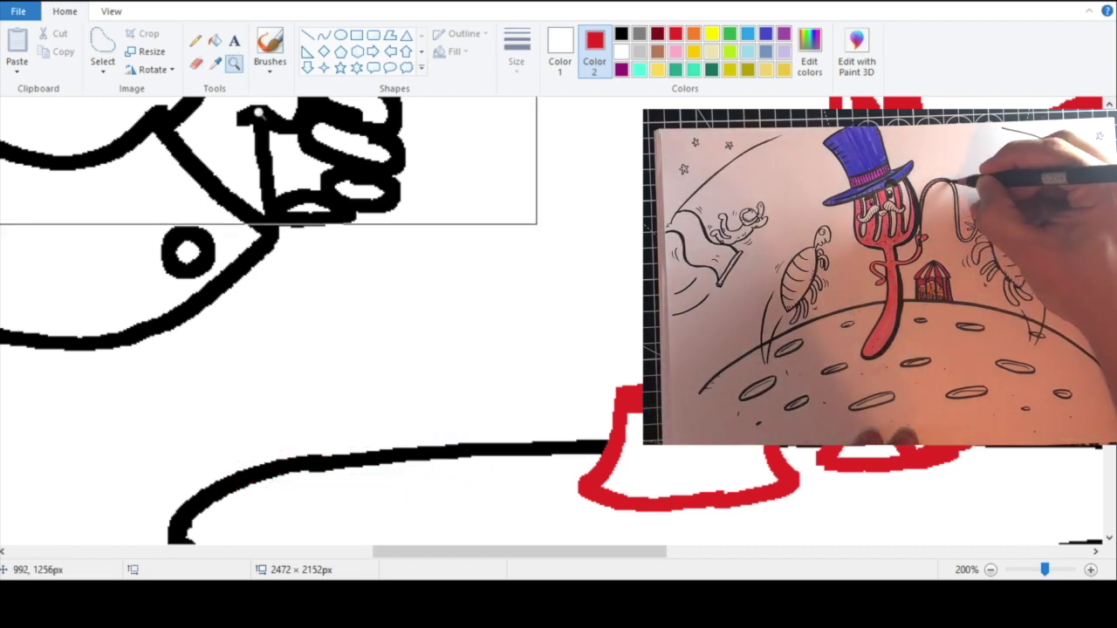
pyautogui.rightClick(288, 131)
pyautogui.rightClick(366, 181)
pyautogui.rightClick(379, 187)
pyautogui.click(497, 381)
pyautogui.click(550, 402)
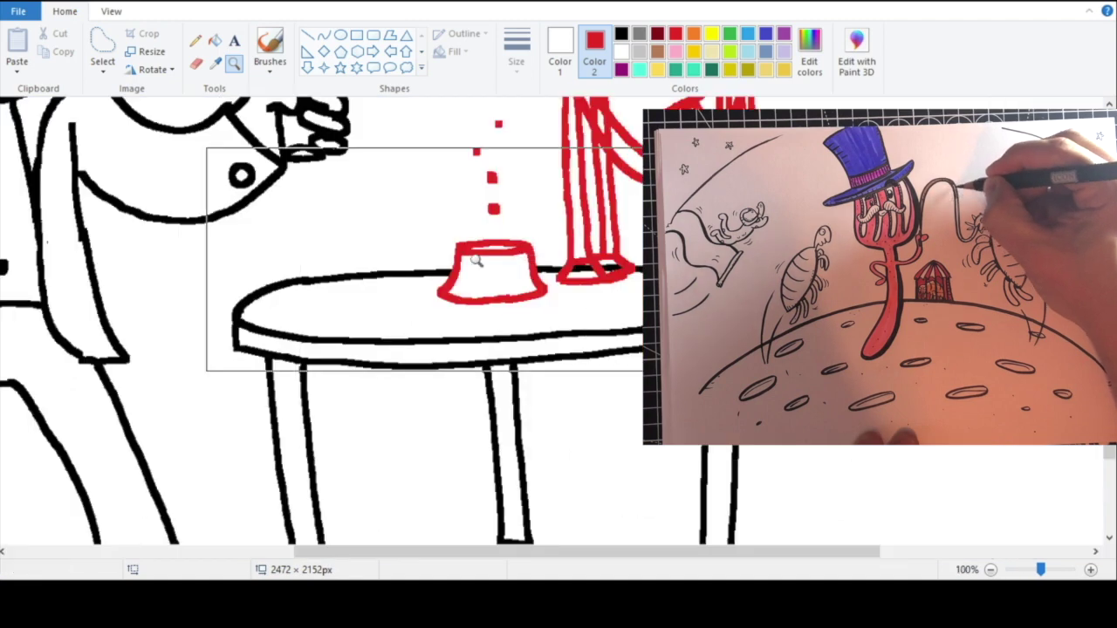
pyautogui.click(415, 258)
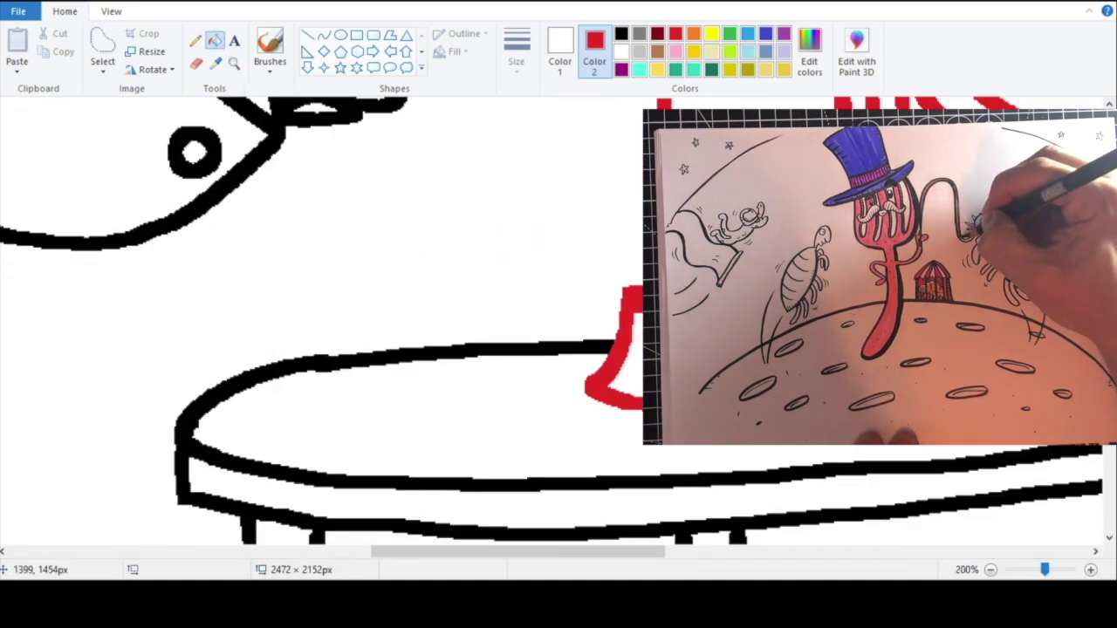
pyautogui.moveTo(601, 553); pyautogui.dragTo(711, 554)
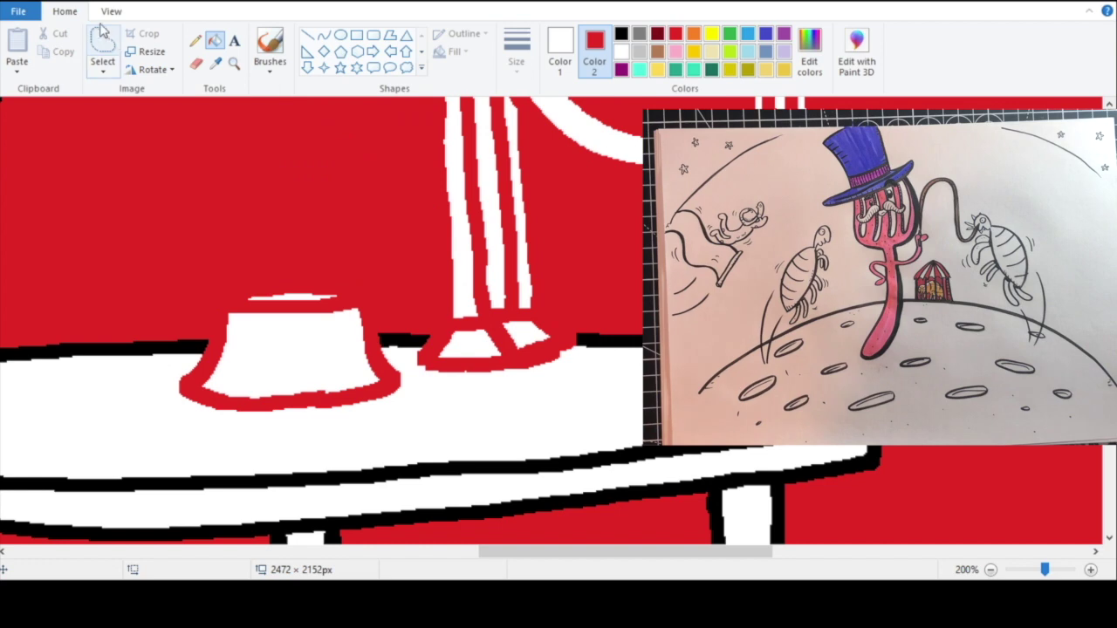
pyautogui.hotkey('ctrl', 'z')
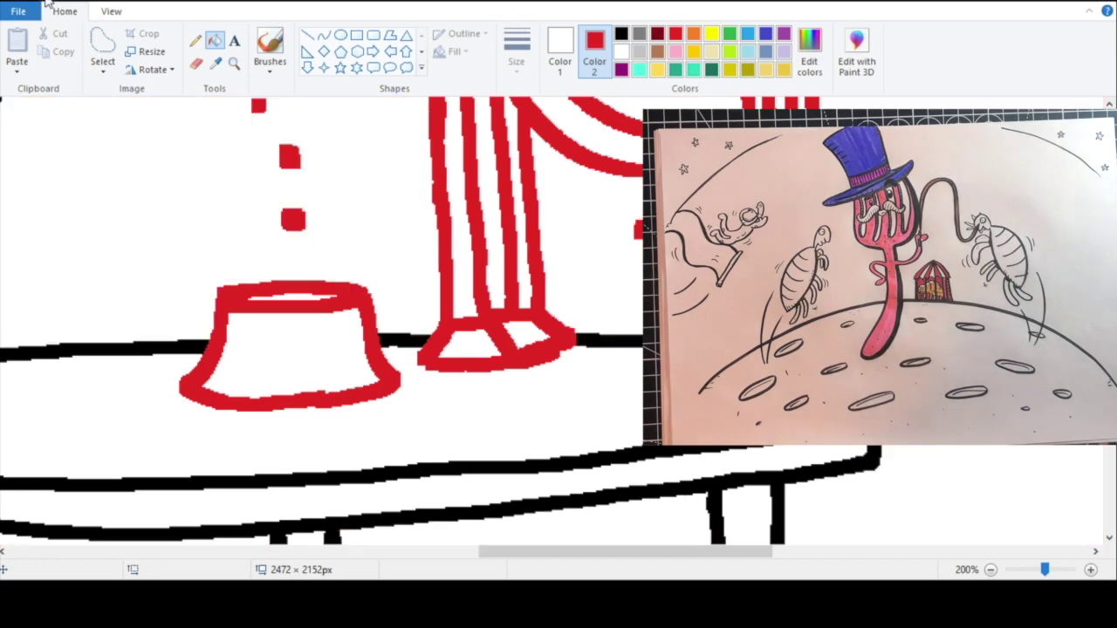
# Step: Set Color 1 to red and Color 2 to black, and recolor the four dots above the pedestal black
pyautogui.rightClick(351, 169)
pyautogui.rightClick(532, 292)
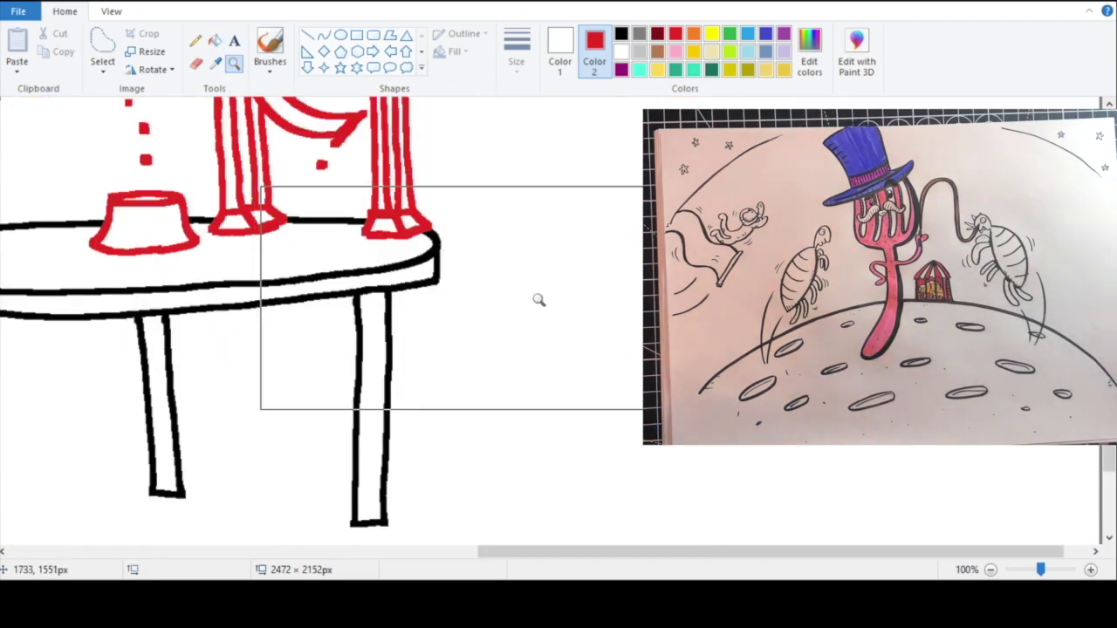
pyautogui.rightClick(366, 290)
pyautogui.click(617, 272)
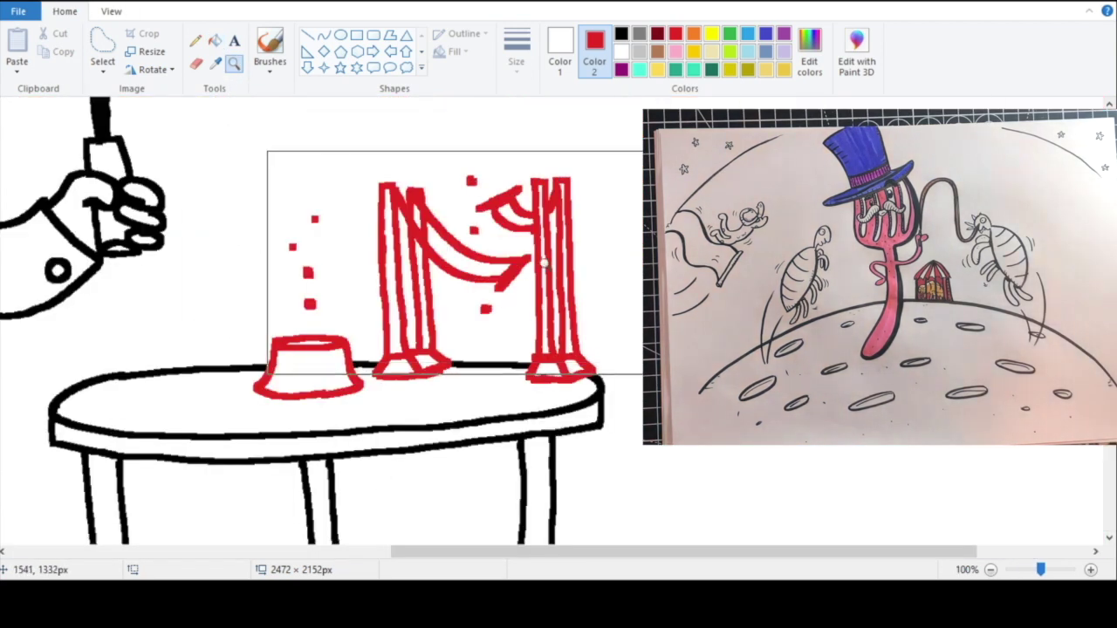
pyautogui.click(541, 262)
pyautogui.click(560, 48)
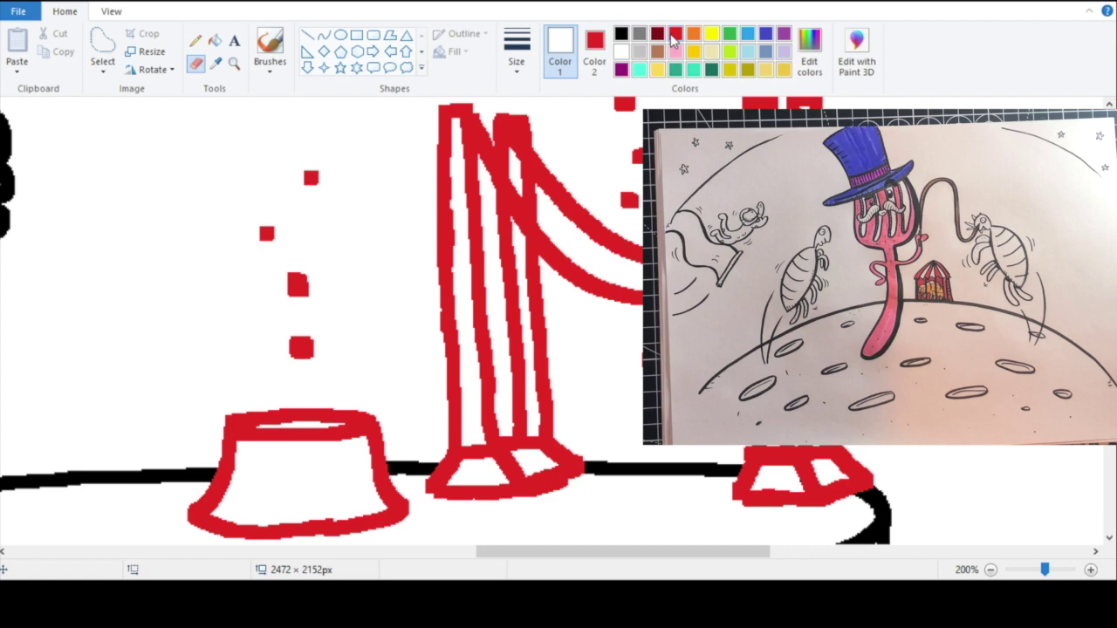
pyautogui.rightClick(620, 34)
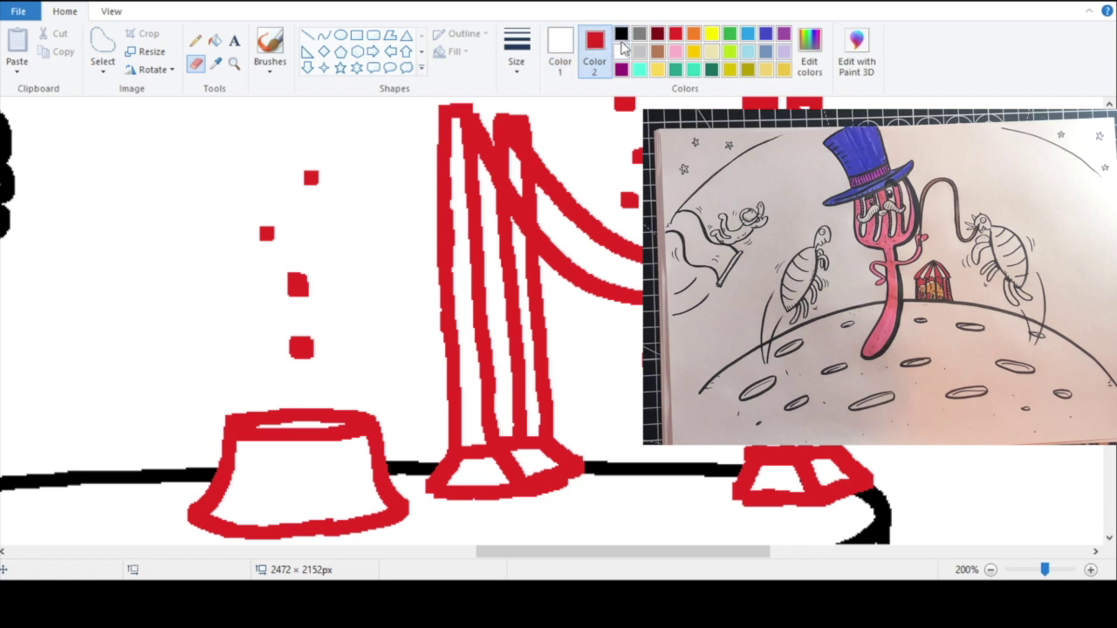
pyautogui.click(673, 35)
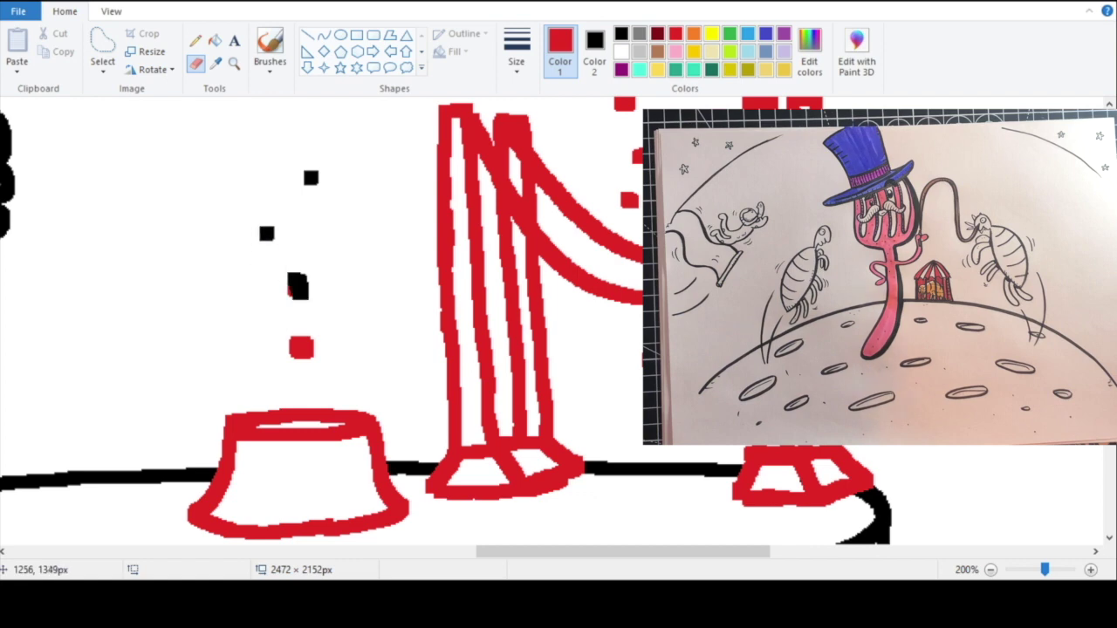
pyautogui.rightClick(306, 350)
# Step: Recolor the dots between the two pairs of posts black, along with part of the curved band
pyautogui.rightClick(630, 200)
pyautogui.rightClick(625, 104)
pyautogui.rightClick(638, 155)
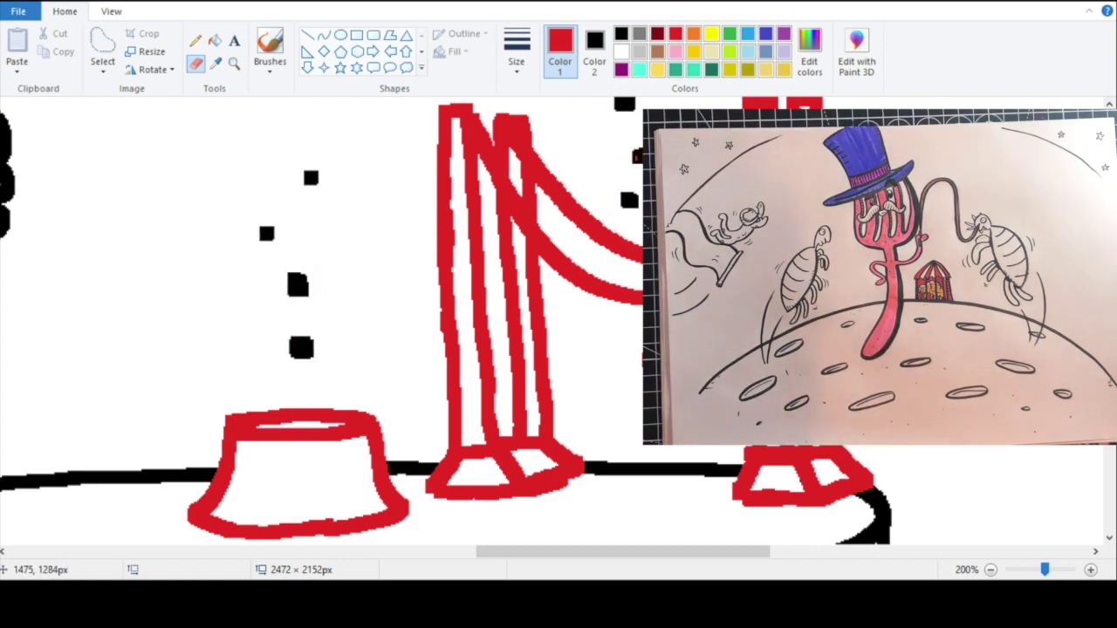
pyautogui.rightClick(628, 250)
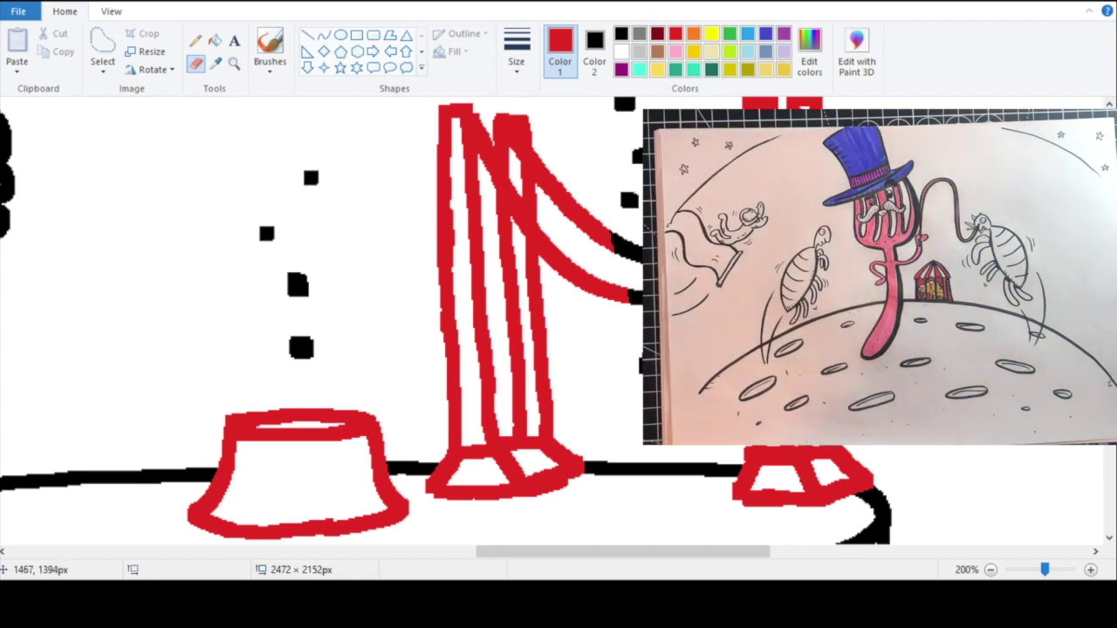
# Step: Fill the red outlines of both post pairs, their bands and the pedestal with black
pyautogui.click(215, 41)
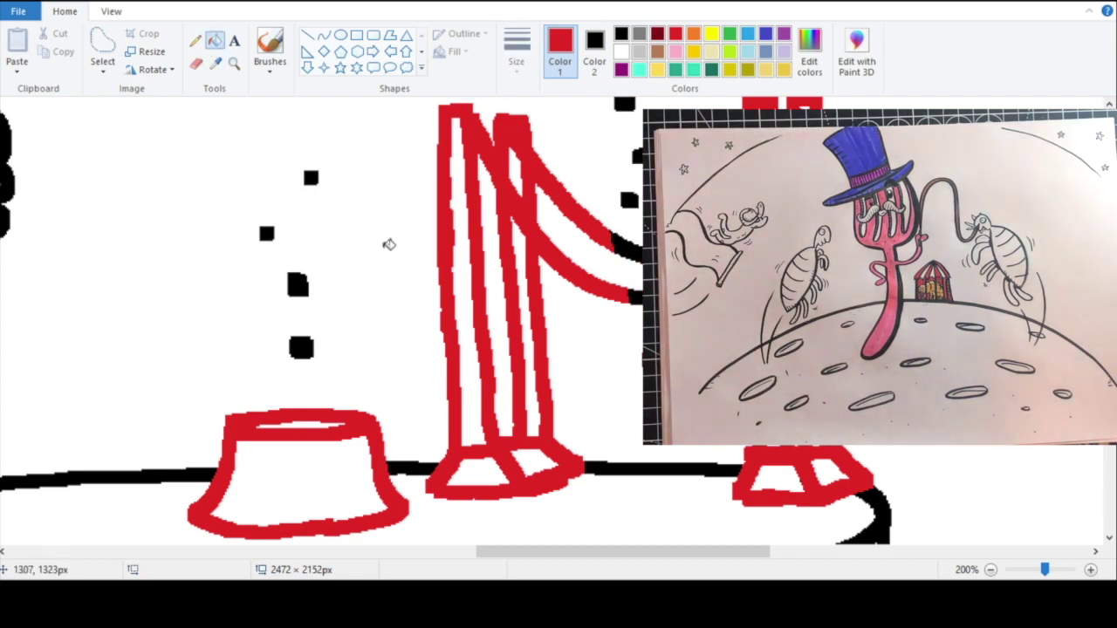
pyautogui.rightClick(480, 253)
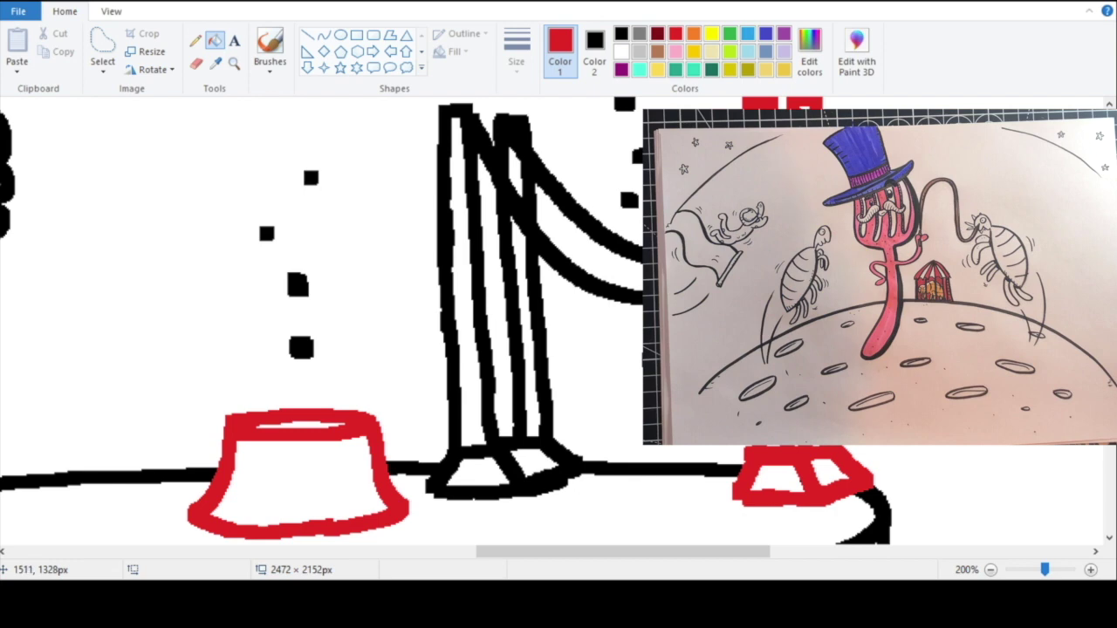
pyautogui.rightClick(788, 322)
pyautogui.rightClick(367, 425)
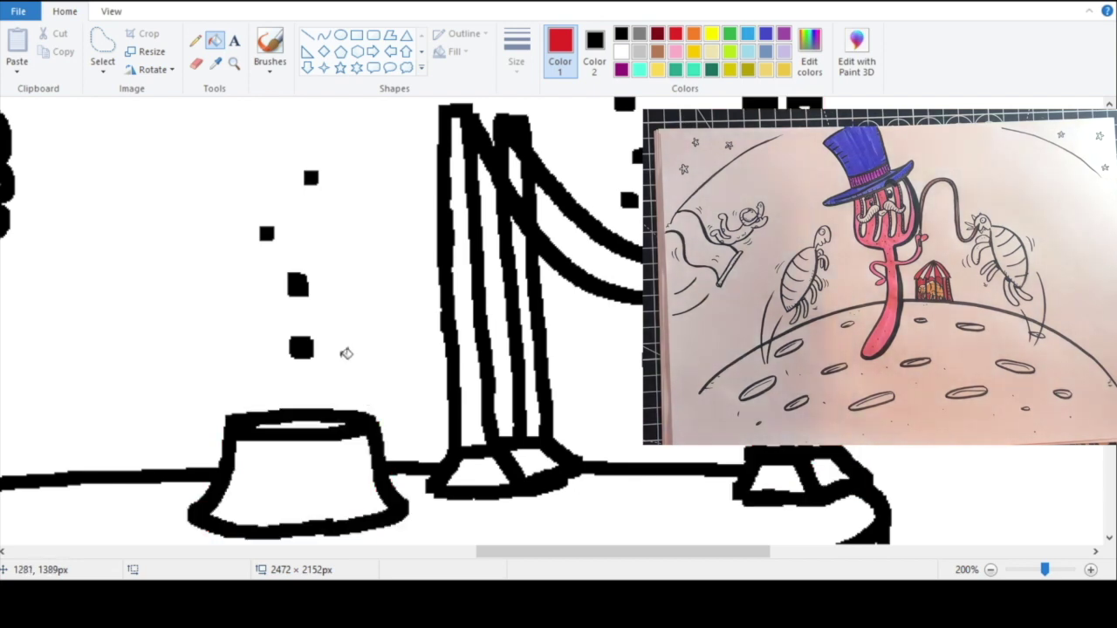
pyautogui.click(234, 64)
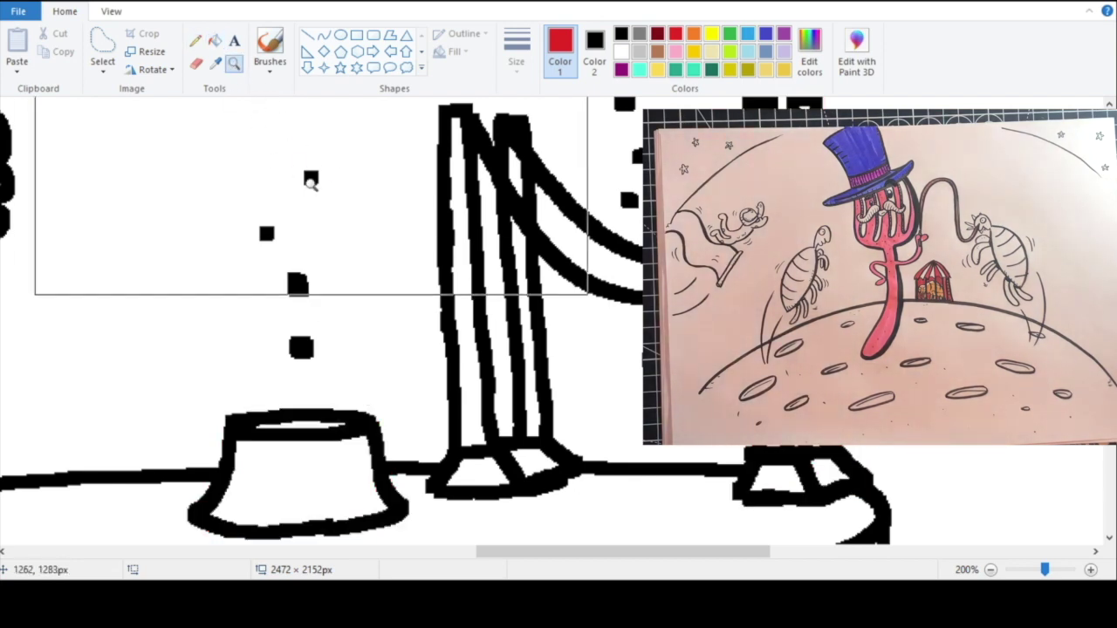
# Step: Ready the eraser over the table's empty area beside the pedestal, with Color 1 set to white and Color 2 to red
pyautogui.rightClick(304, 180)
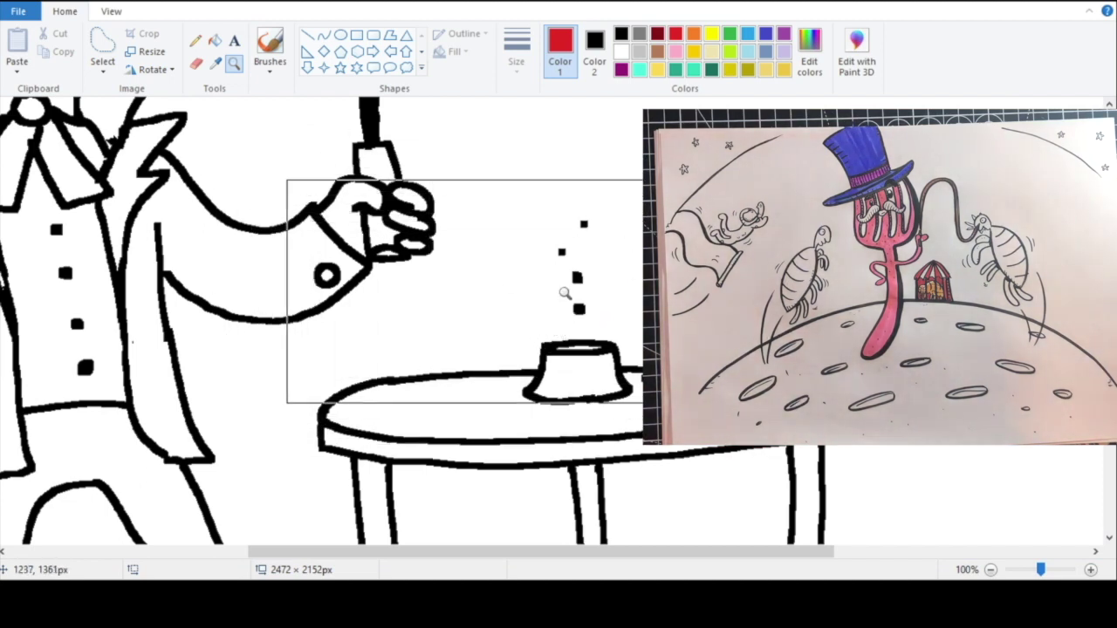
pyautogui.click(532, 340)
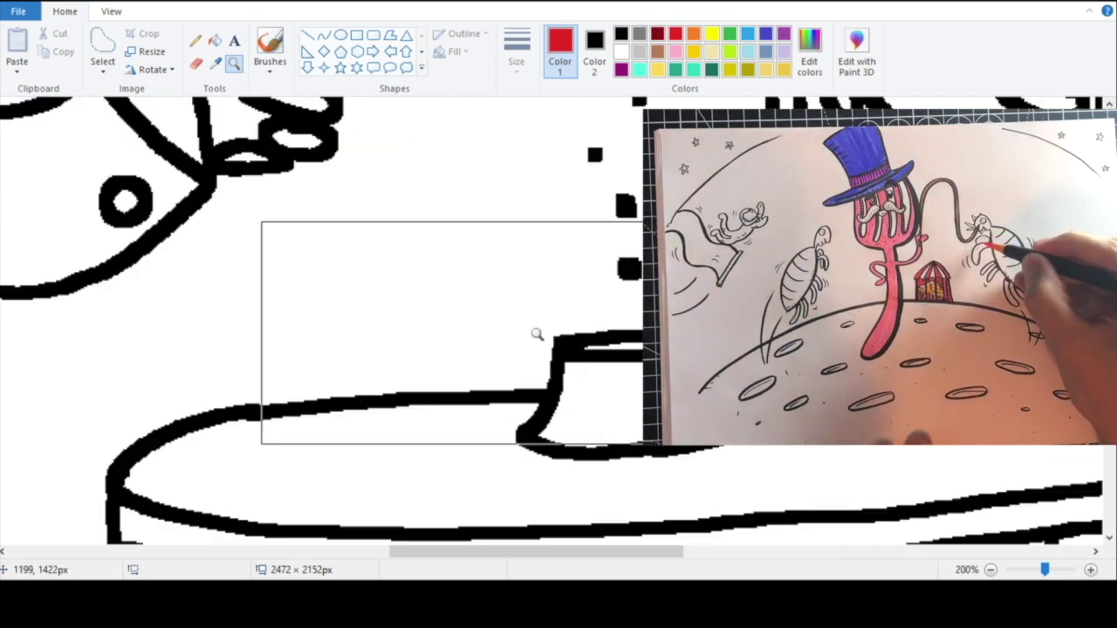
pyautogui.click(195, 64)
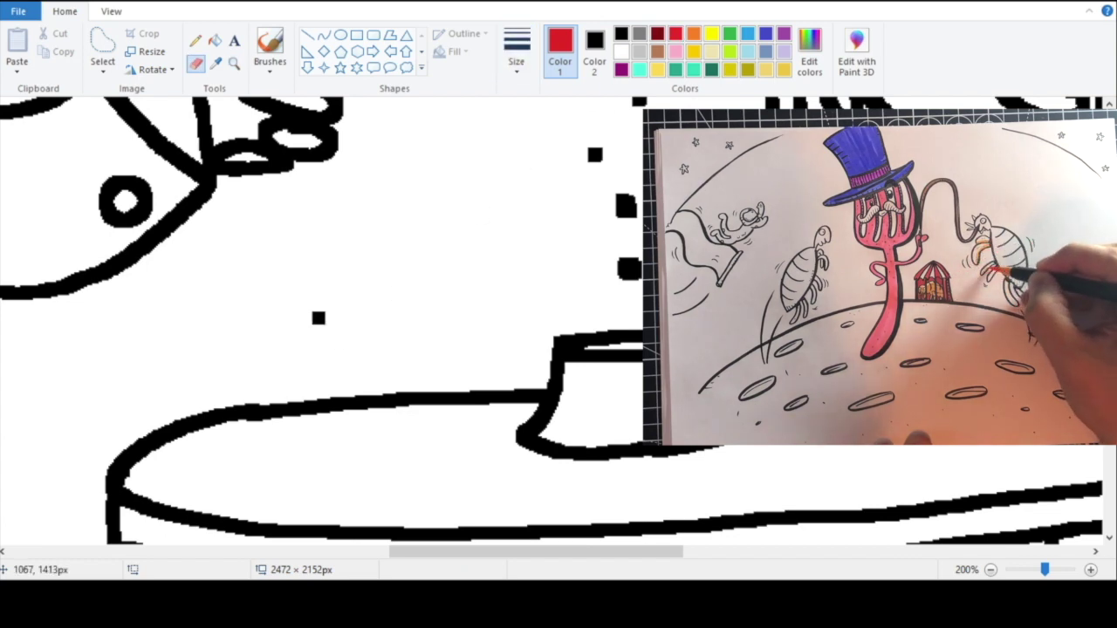
pyautogui.click(622, 51)
pyautogui.click(594, 53)
pyautogui.click(675, 33)
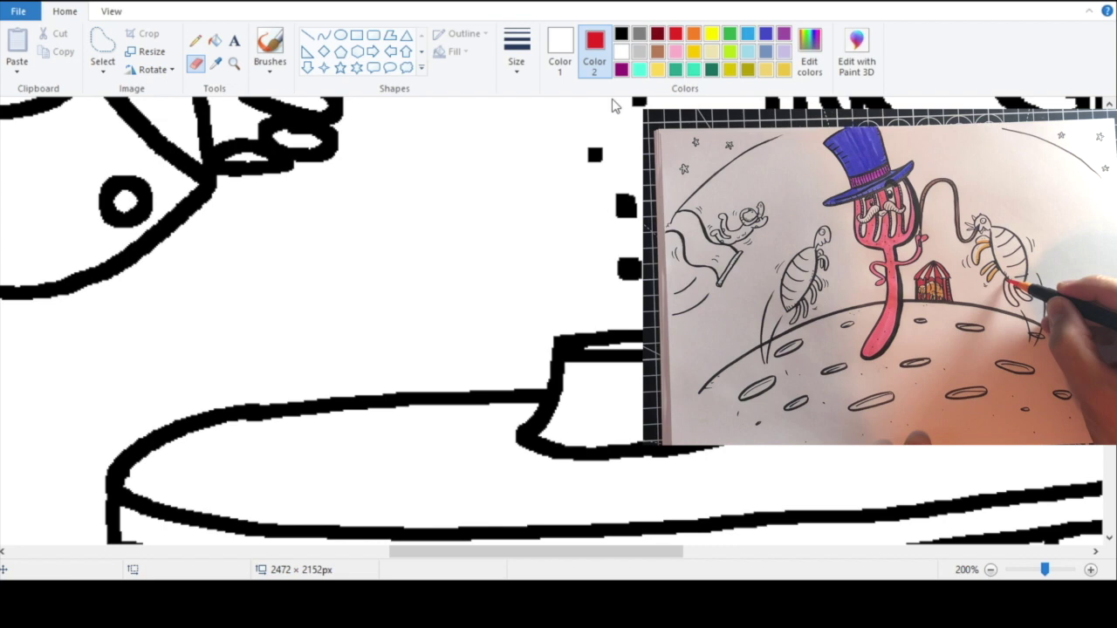
# Step: Try drawing a red tub with an oval rim beside the pedestal, and undo everything except its base curve
pyautogui.moveTo(286, 471)
pyautogui.mouseDown()
pyautogui.moveTo(455, 479)
pyautogui.moveTo(291, 421)
pyautogui.moveTo(289, 390)
pyautogui.moveTo(478, 359)
pyautogui.moveTo(349, 385)
pyautogui.moveTo(431, 369)
pyautogui.mouseUp()
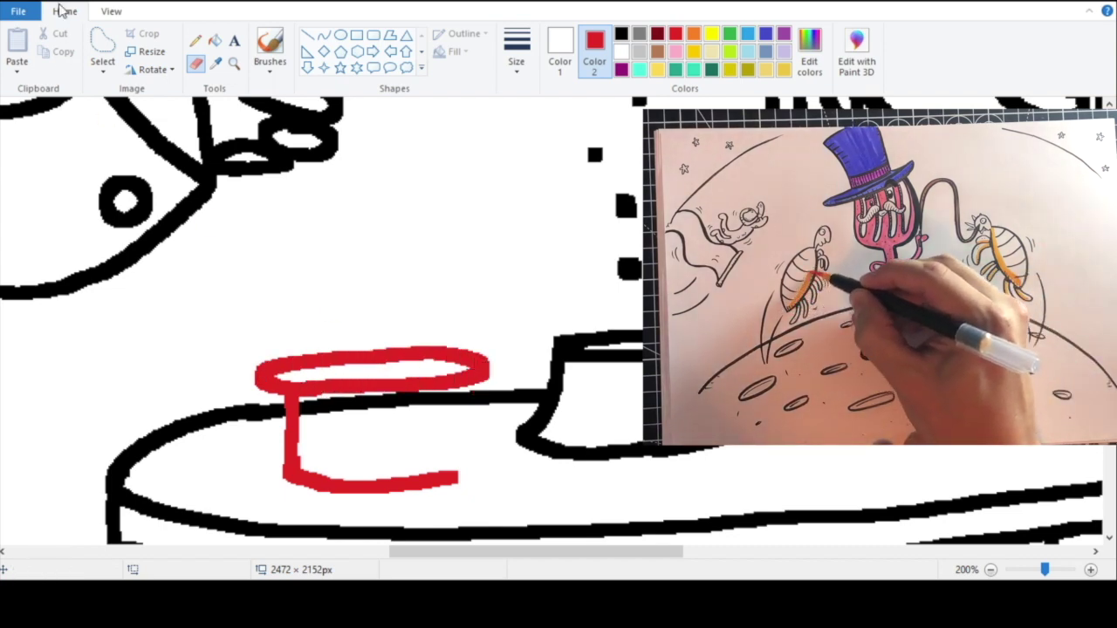
pyautogui.hotkey('ctrl', 'z')
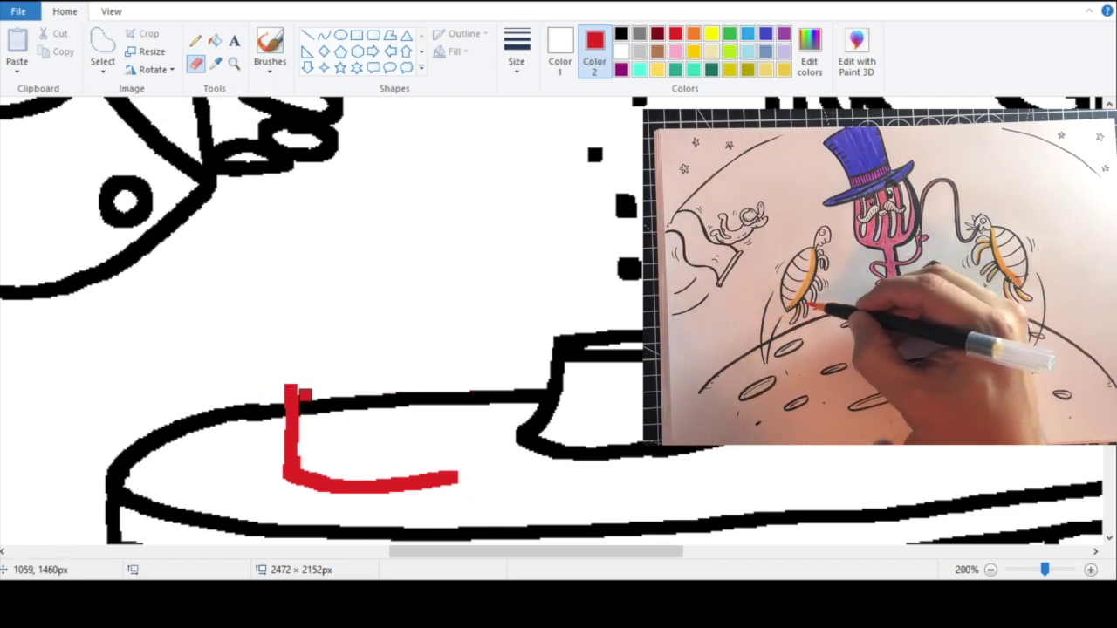
pyautogui.moveTo(288, 390); pyautogui.dragTo(460, 390)
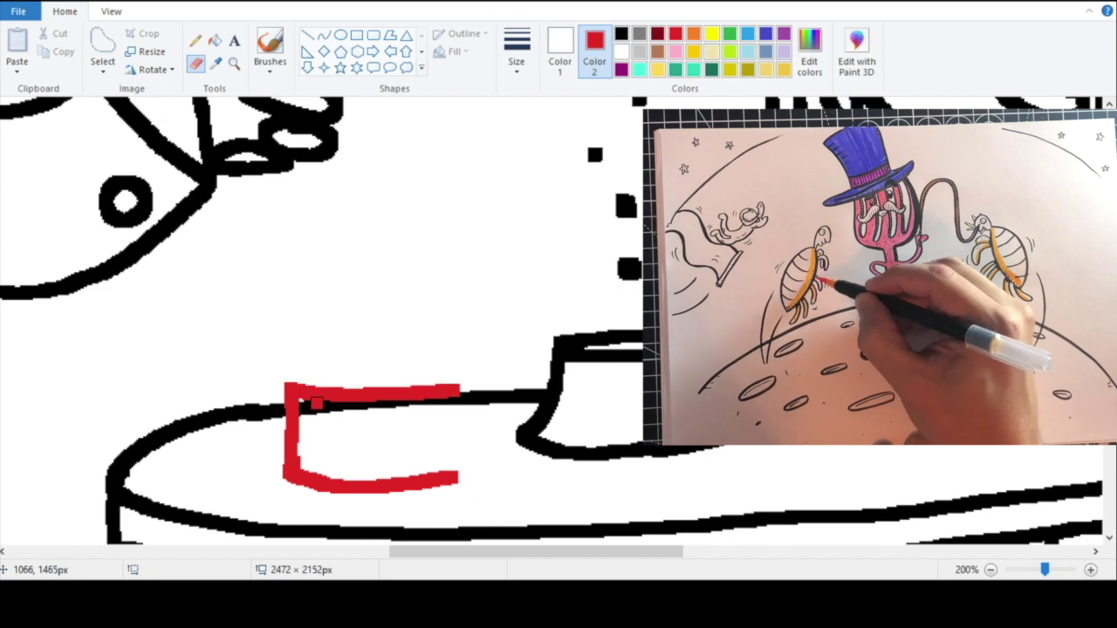
pyautogui.hotkey('ctrl', 'z')
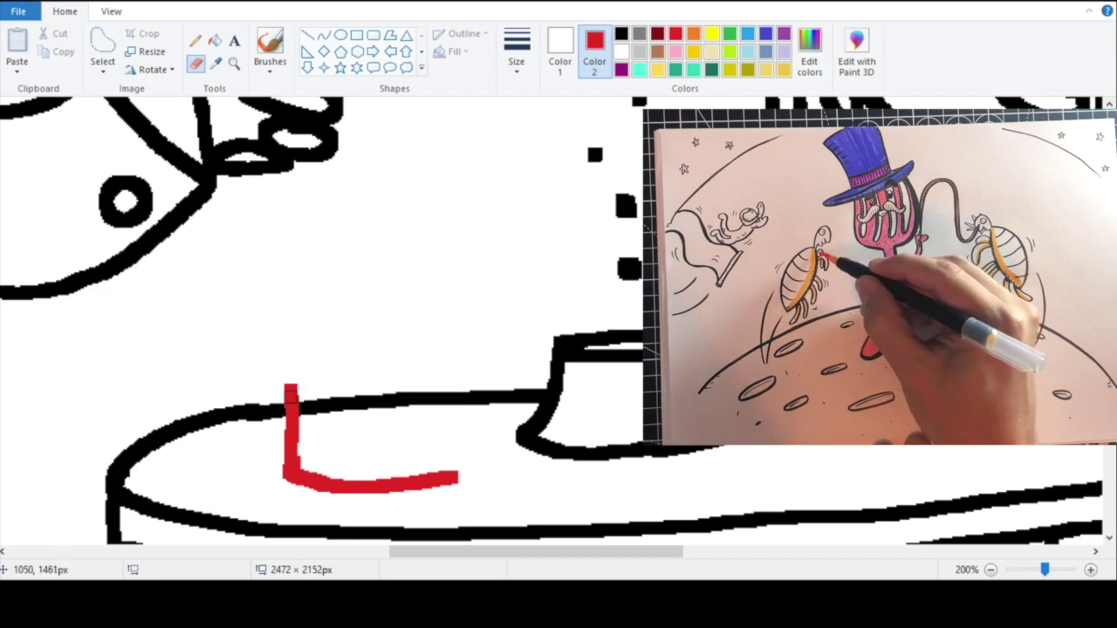
pyautogui.moveTo(290, 388)
pyautogui.mouseDown()
pyautogui.moveTo(275, 358)
pyautogui.moveTo(385, 375)
pyautogui.moveTo(460, 363)
pyautogui.moveTo(297, 346)
pyautogui.mouseUp()
pyautogui.hotkey('ctrl', 'z')
pyautogui.hotkey('ctrl', 'z')
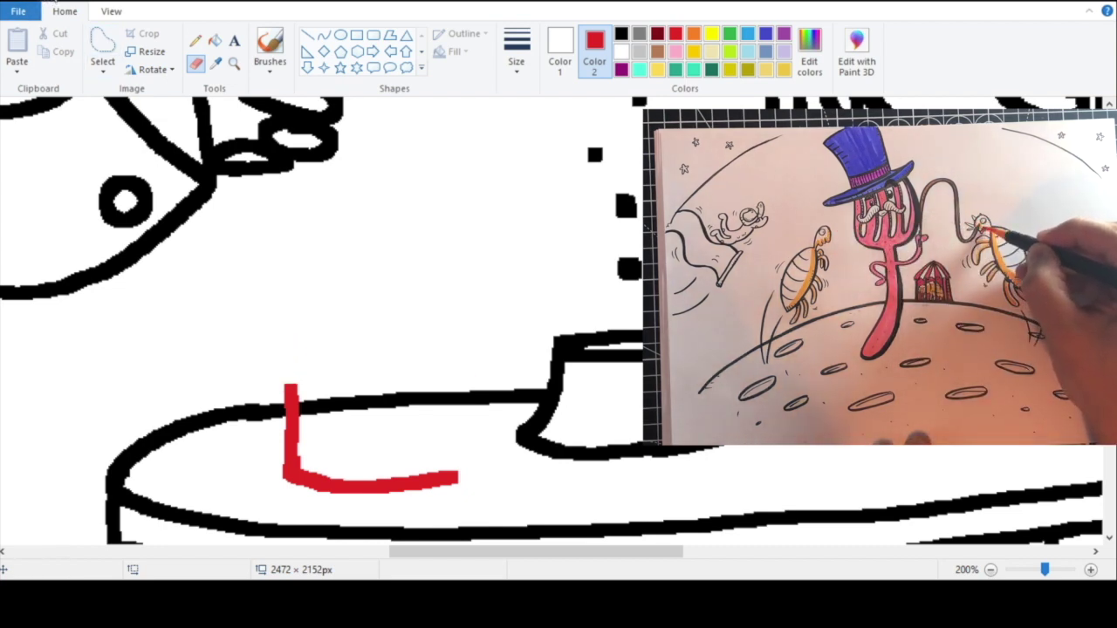
pyautogui.hotkey('ctrl', 'z')
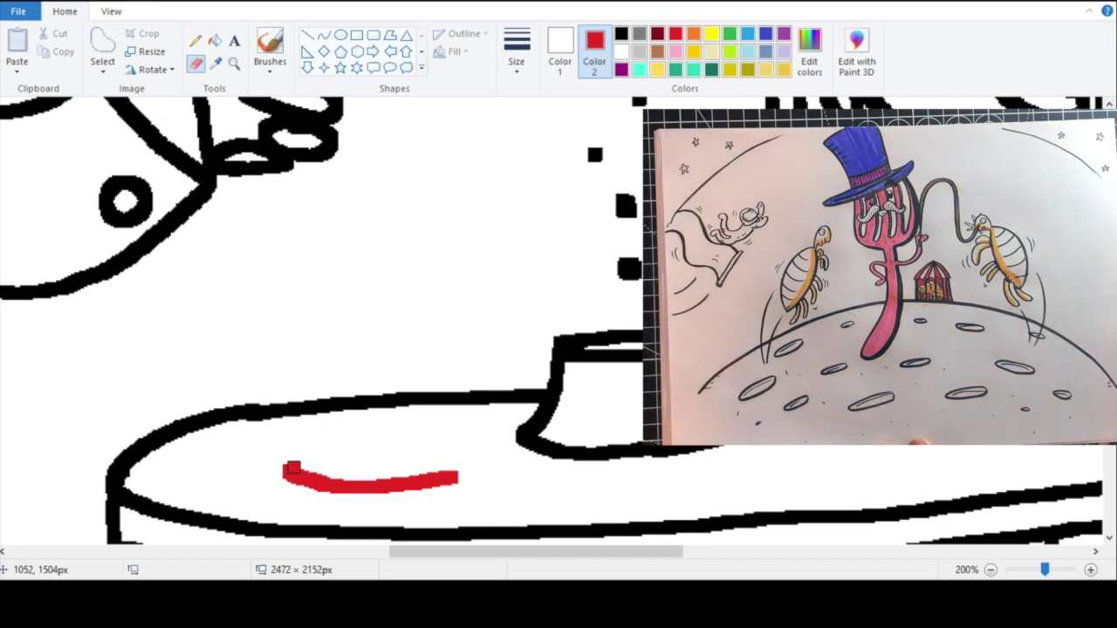
# Step: Try giving the red tub curved sides and a flared rim, and undo its left side and upper rim
pyautogui.moveTo(288, 398); pyautogui.dragTo(389, 399)
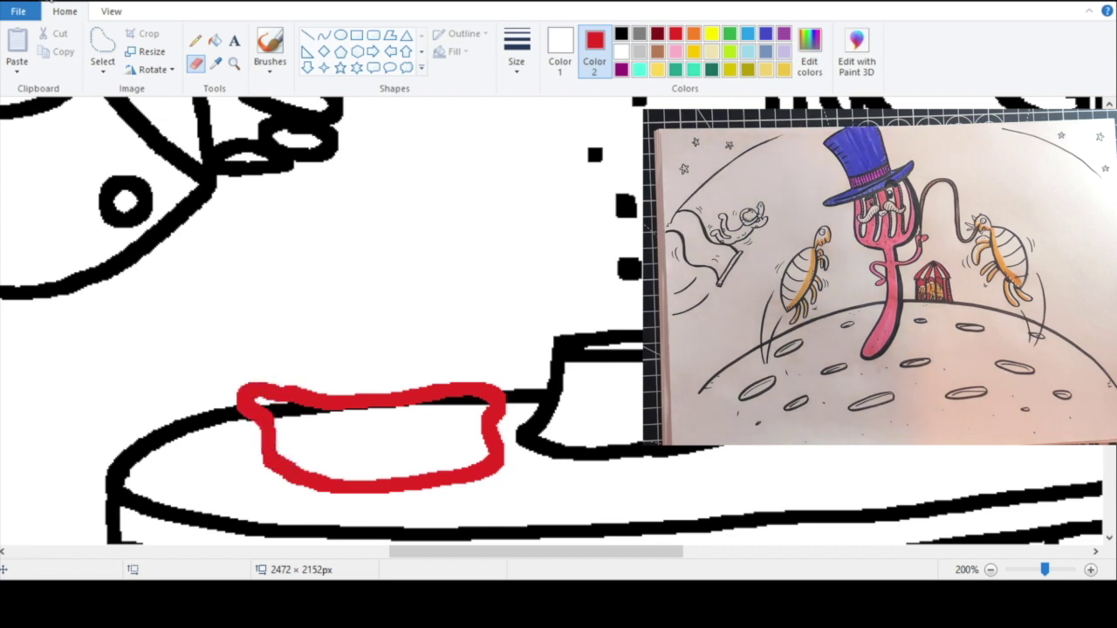
pyautogui.hotkey('ctrl', 'z')
pyautogui.moveTo(284, 473); pyautogui.dragTo(277, 428)
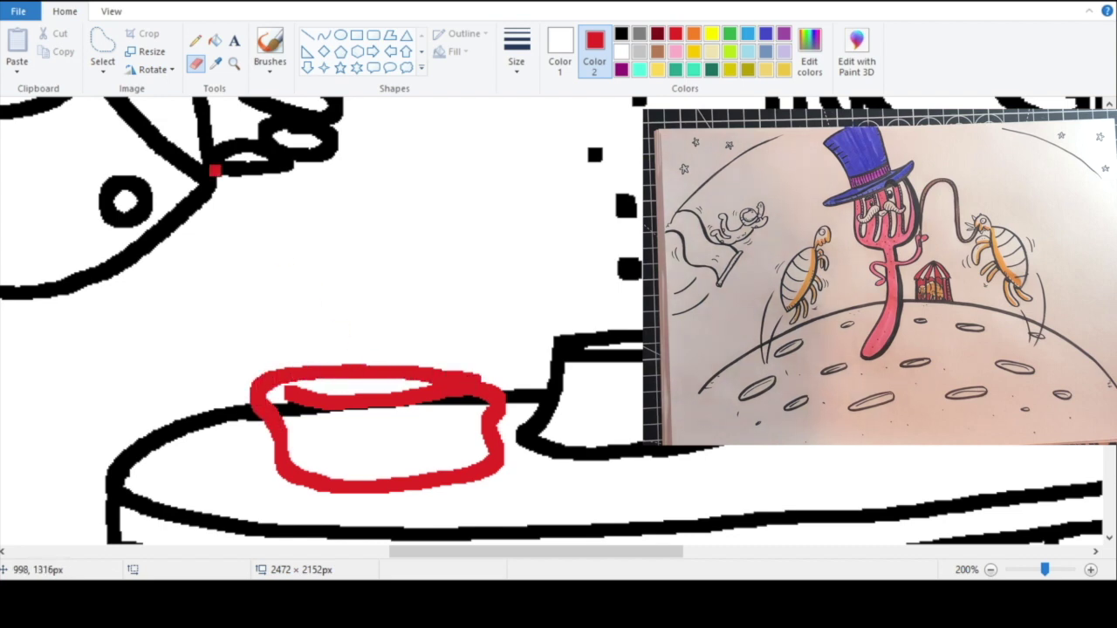
pyautogui.hotkey('ctrl', 'z')
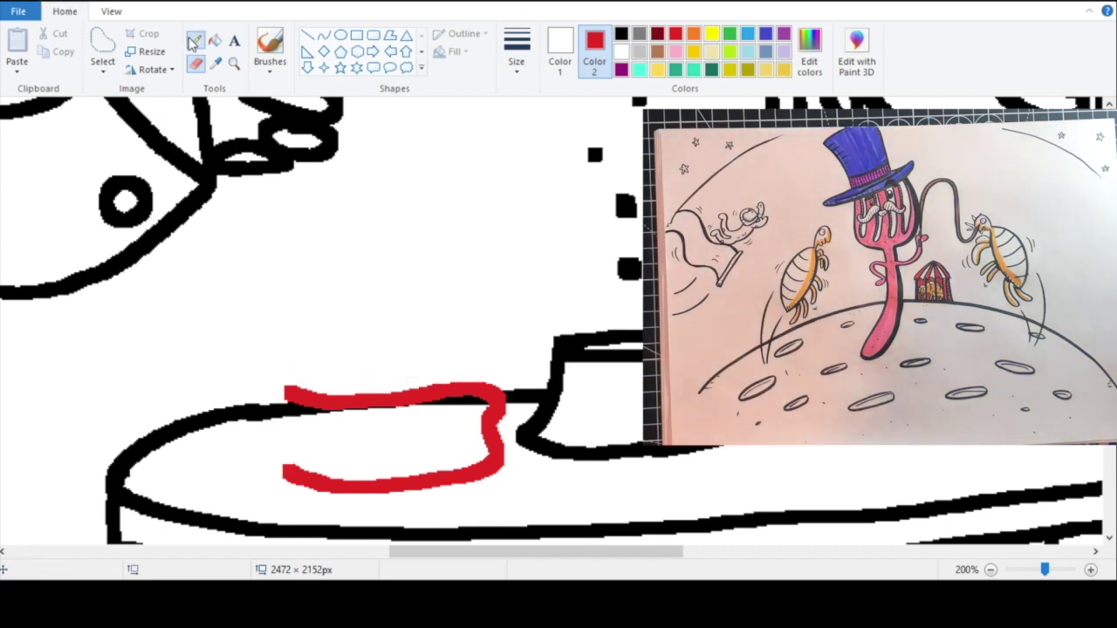
# Step: Try erasing the rim's corner in white and redrawing the tub's left side and rim in red, undoing the rim strokes
pyautogui.click(196, 40)
pyautogui.moveTo(472, 376)
pyautogui.mouseDown()
pyautogui.moveTo(450, 406)
pyautogui.moveTo(453, 417)
pyautogui.moveTo(488, 383)
pyautogui.moveTo(477, 408)
pyautogui.mouseUp()
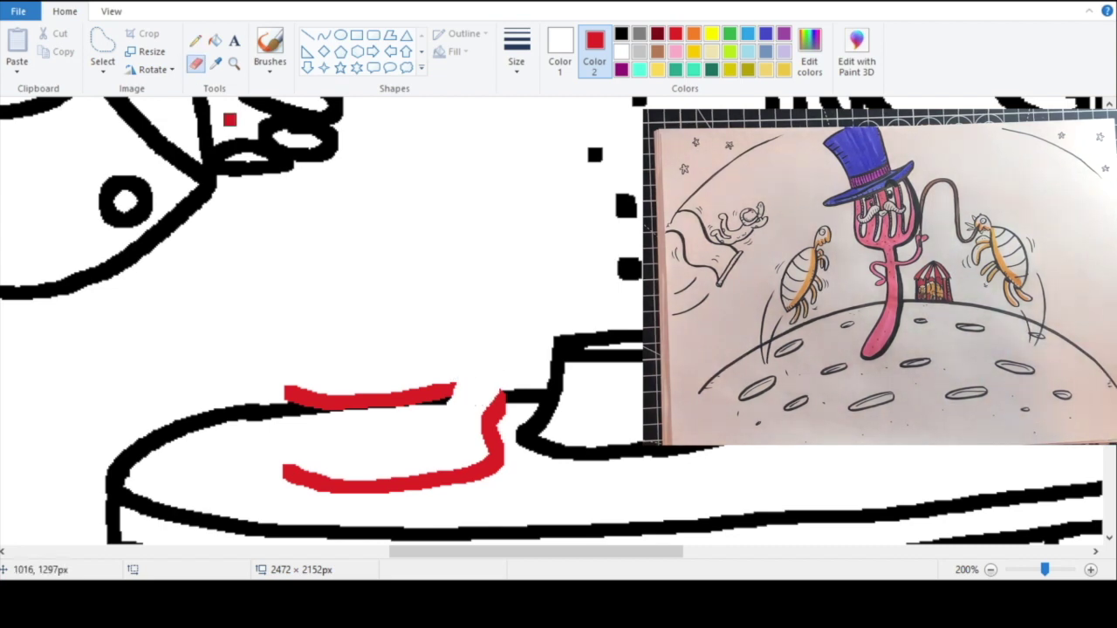
pyautogui.moveTo(288, 471); pyautogui.dragTo(260, 384)
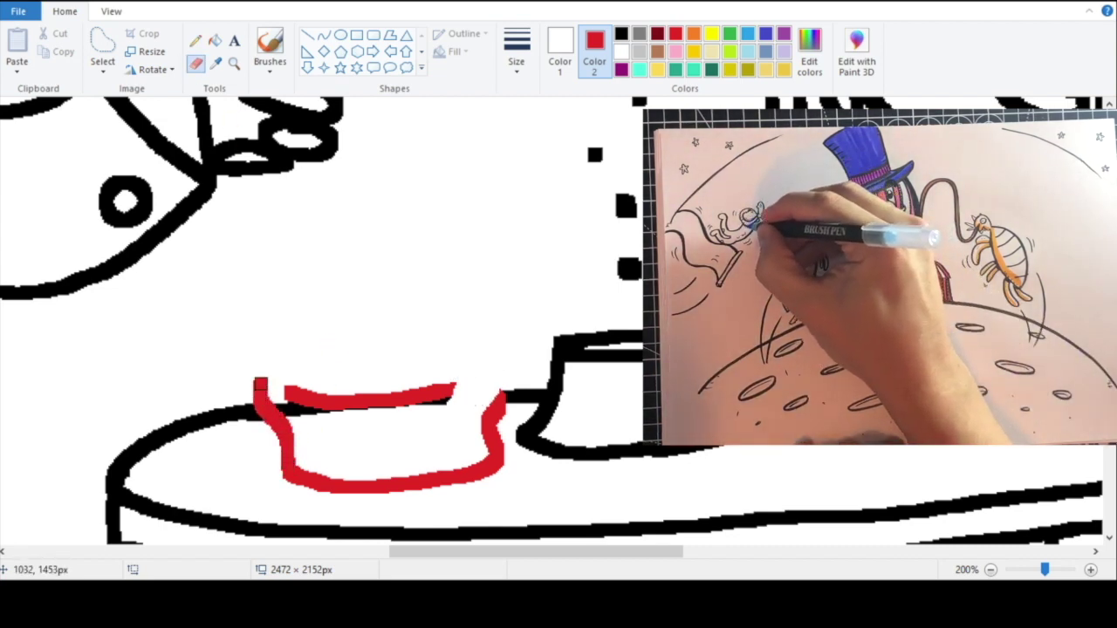
pyautogui.moveTo(372, 363); pyautogui.dragTo(465, 371)
pyautogui.hotkey('ctrl', 'z')
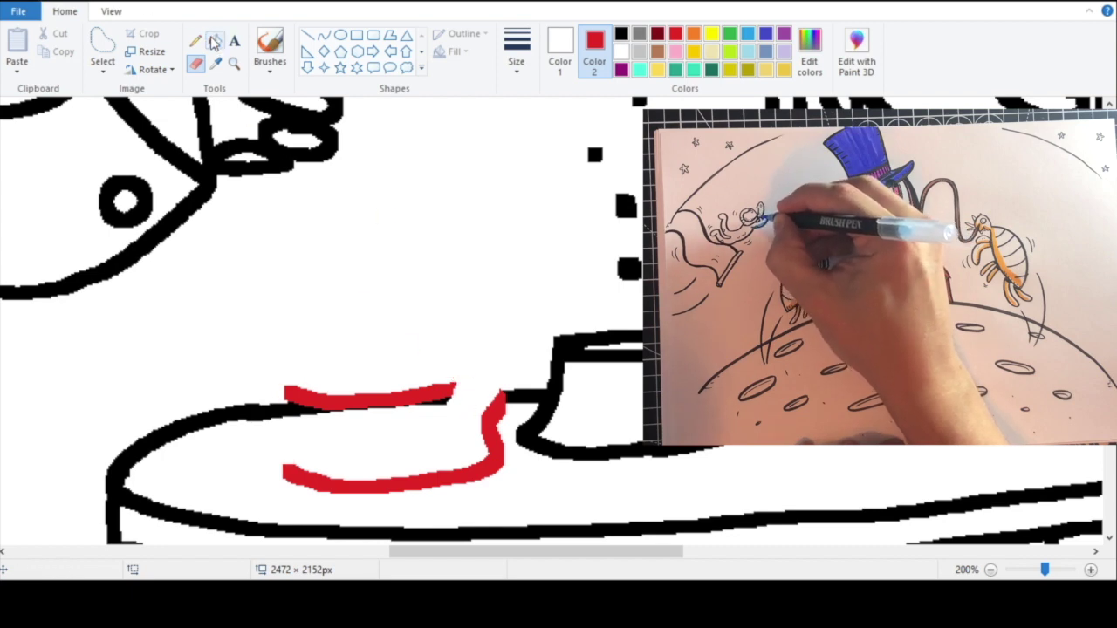
pyautogui.hotkey('ctrl', 'z')
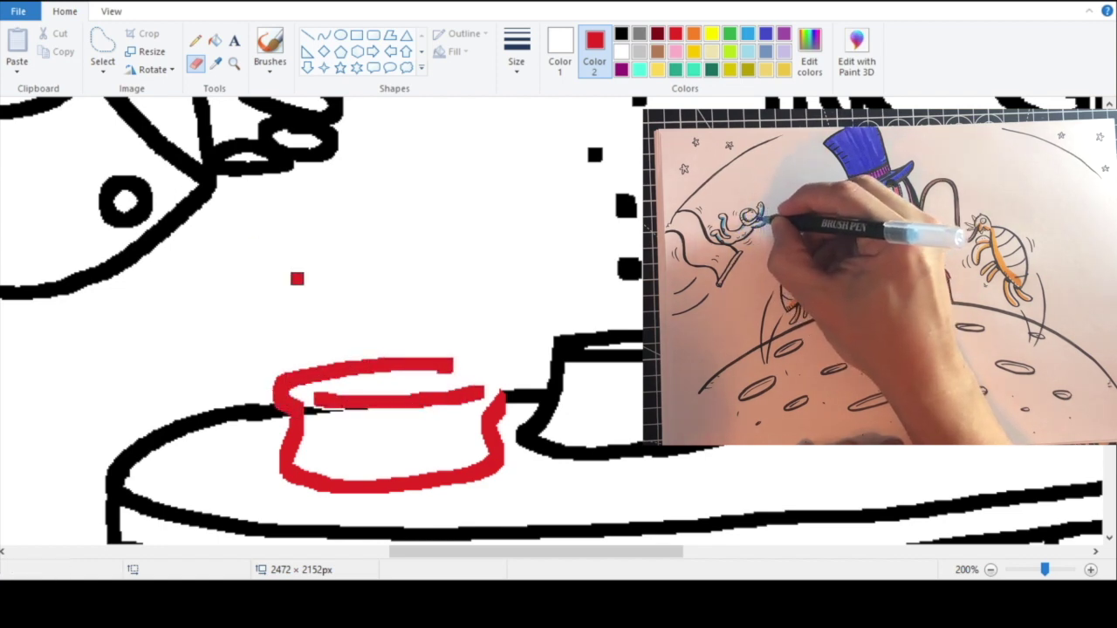
pyautogui.click(52, 1)
pyautogui.click(52, 1)
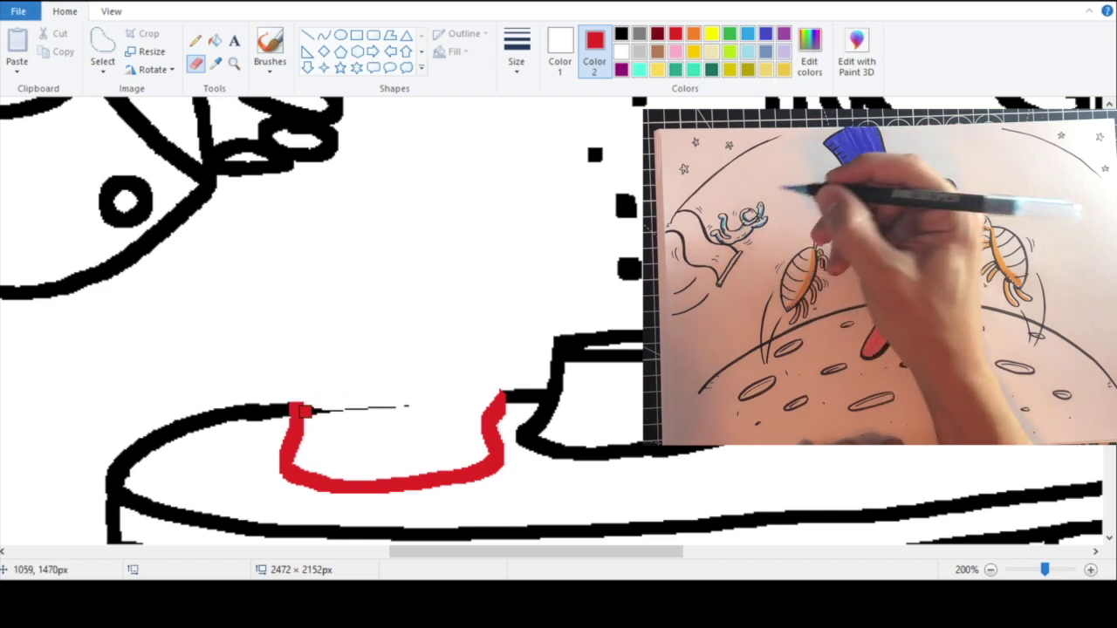
# Step: Try closing the tub with a wide outer rim and an inner front curve, and undo the whole tub sketch
pyautogui.moveTo(319, 407)
pyautogui.mouseDown()
pyautogui.moveTo(384, 412)
pyautogui.moveTo(457, 397)
pyautogui.moveTo(492, 414)
pyautogui.moveTo(503, 377)
pyautogui.moveTo(434, 360)
pyautogui.moveTo(316, 364)
pyautogui.moveTo(280, 376)
pyautogui.moveTo(278, 395)
pyautogui.moveTo(310, 393)
pyautogui.mouseUp()
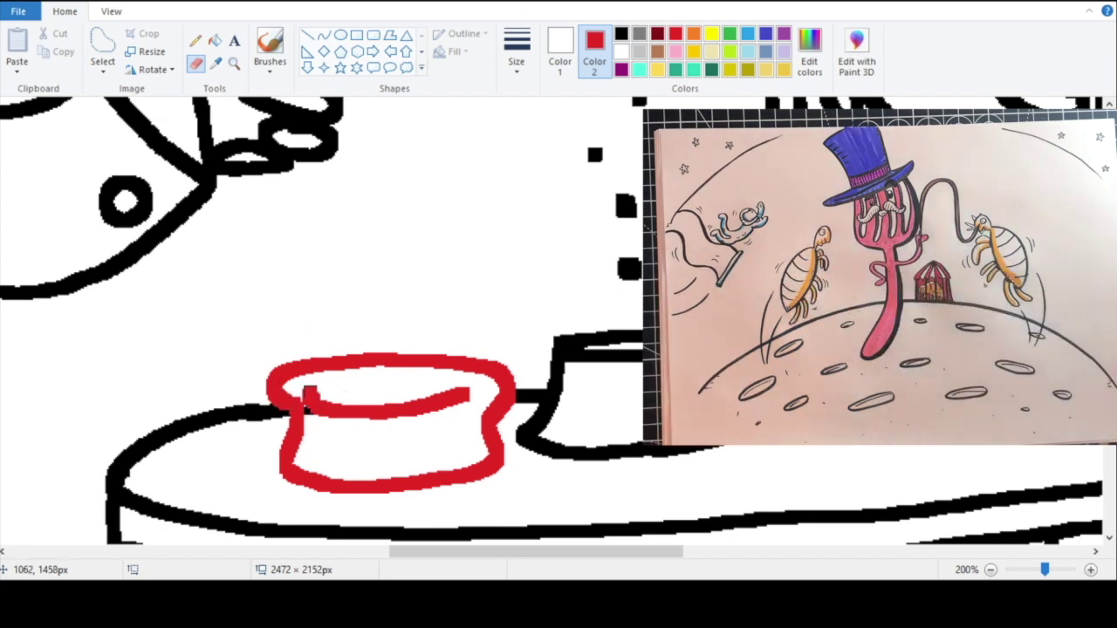
pyautogui.moveTo(467, 393); pyautogui.dragTo(443, 384)
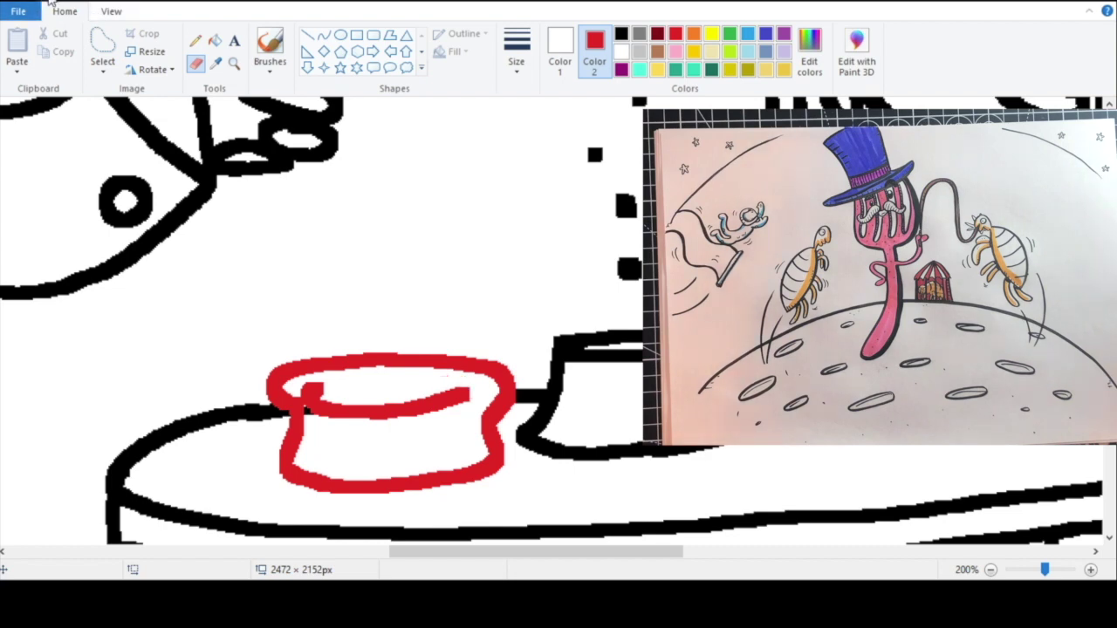
pyautogui.hotkey('ctrl', 'z')
pyautogui.hotkey('ctrl', 'z')
pyautogui.hotkey('ctrl', 'z')
pyautogui.hotkey('ctrl', 'z')
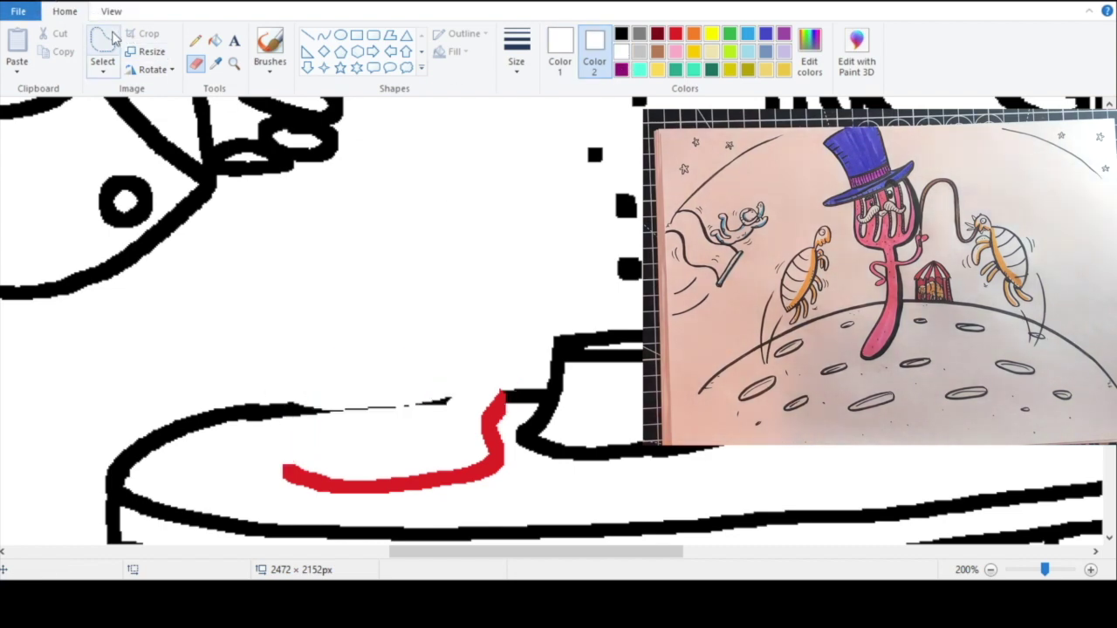
pyautogui.hotkey('ctrl', 'y')
pyautogui.hotkey('ctrl', 'z')
pyautogui.hotkey('ctrl', 'z')
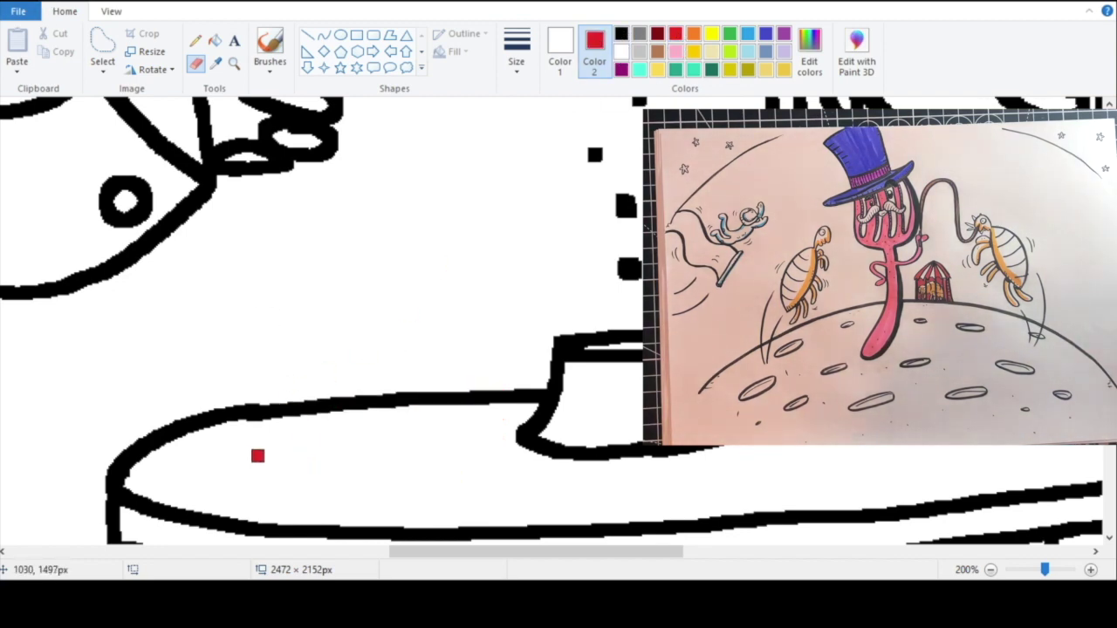
# Step: Sketch a red bowl's base, left side and front rim curve on the table, undoing the strokes for its right side
pyautogui.moveTo(257, 456); pyautogui.dragTo(395, 484)
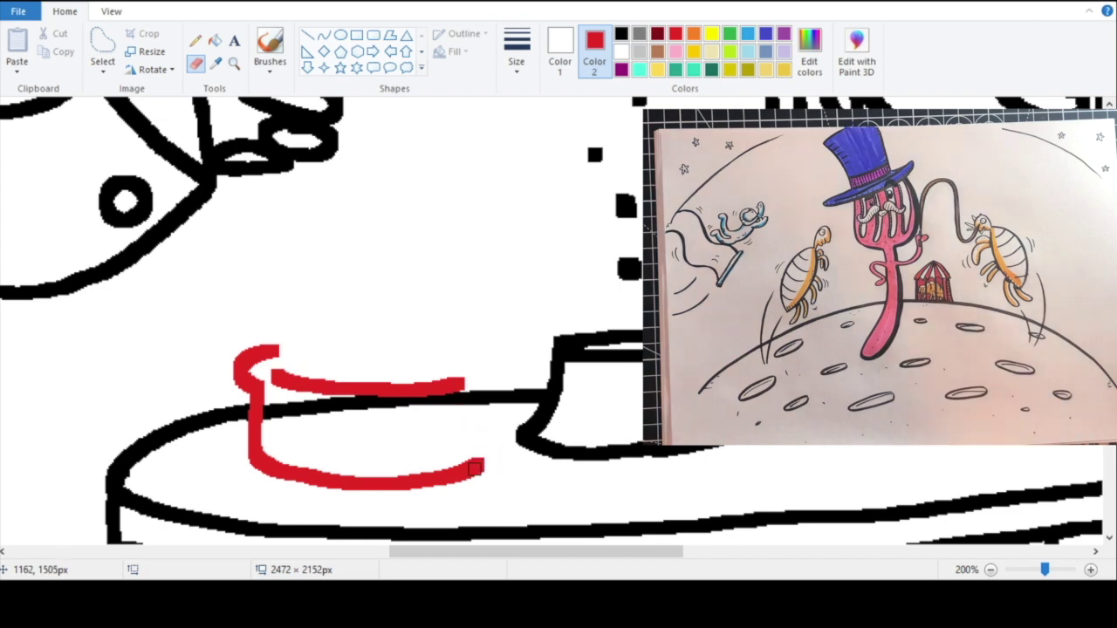
pyautogui.moveTo(485, 467); pyautogui.dragTo(486, 421)
pyautogui.moveTo(468, 358); pyautogui.dragTo(275, 352)
pyautogui.hotkey('ctrl', 'z')
pyautogui.hotkey('ctrl', 'z')
pyautogui.hotkey('ctrl', 'z')
pyautogui.hotkey('ctrl', 'z')
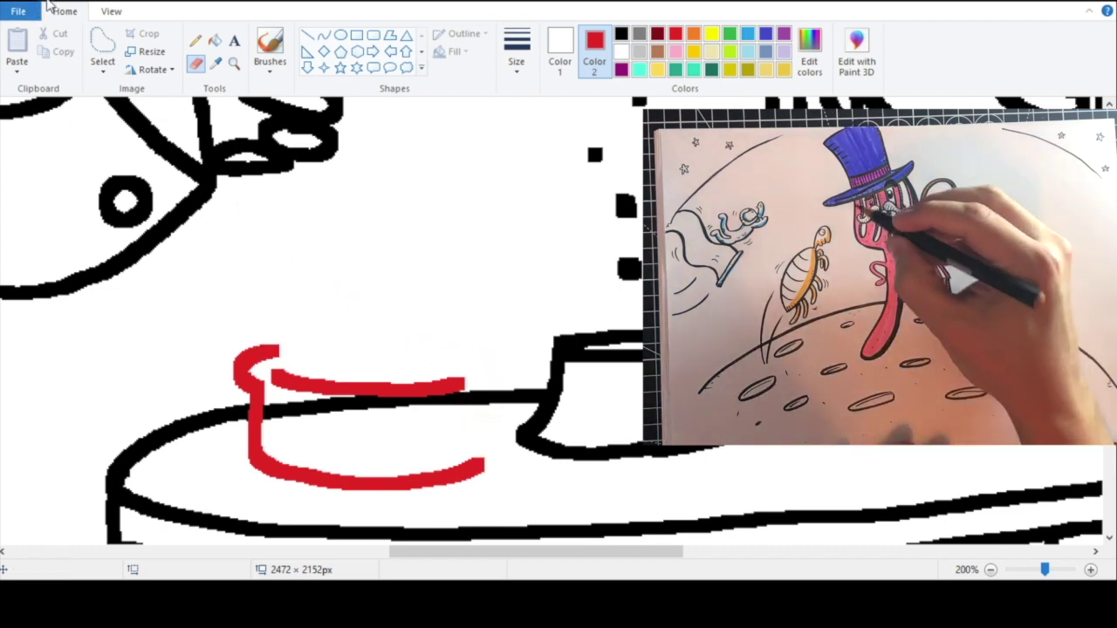
# Step: Complete the red bowl with a deeper inner curve, outer rim, right side, inner oval and wavy waterline
pyautogui.moveTo(275, 370)
pyautogui.mouseDown()
pyautogui.moveTo(331, 409)
pyautogui.moveTo(432, 409)
pyautogui.moveTo(474, 391)
pyautogui.mouseUp()
pyautogui.moveTo(275, 354)
pyautogui.mouseDown()
pyautogui.moveTo(343, 337)
pyautogui.moveTo(454, 341)
pyautogui.moveTo(495, 359)
pyautogui.moveTo(512, 388)
pyautogui.moveTo(499, 476)
pyautogui.mouseUp()
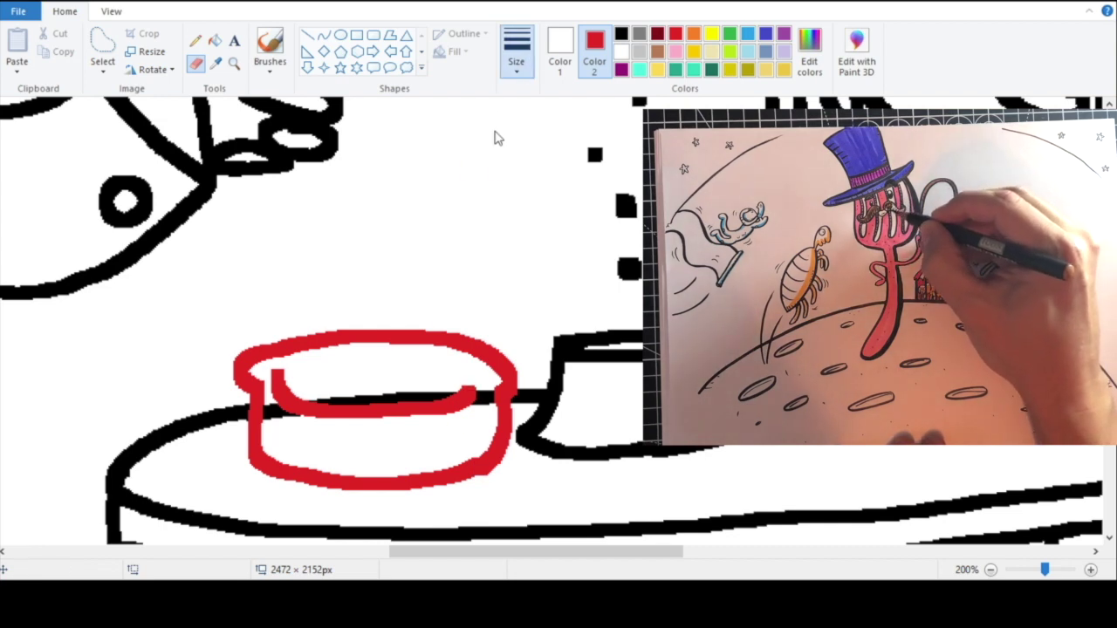
pyautogui.moveTo(472, 384)
pyautogui.mouseDown()
pyautogui.moveTo(410, 352)
pyautogui.moveTo(314, 354)
pyautogui.moveTo(272, 374)
pyautogui.moveTo(469, 386)
pyautogui.mouseUp()
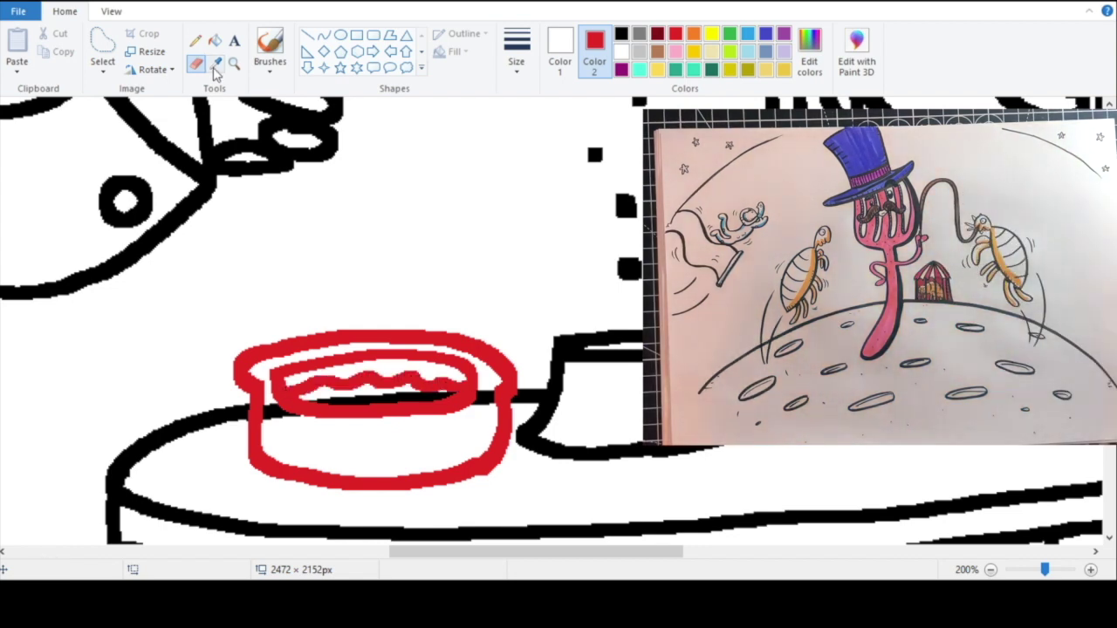
# Step: Clear the bowl sketch and the table line behind it with white fill, and redraw the bowl's red base, sides and curled rim ends
pyautogui.click(215, 40)
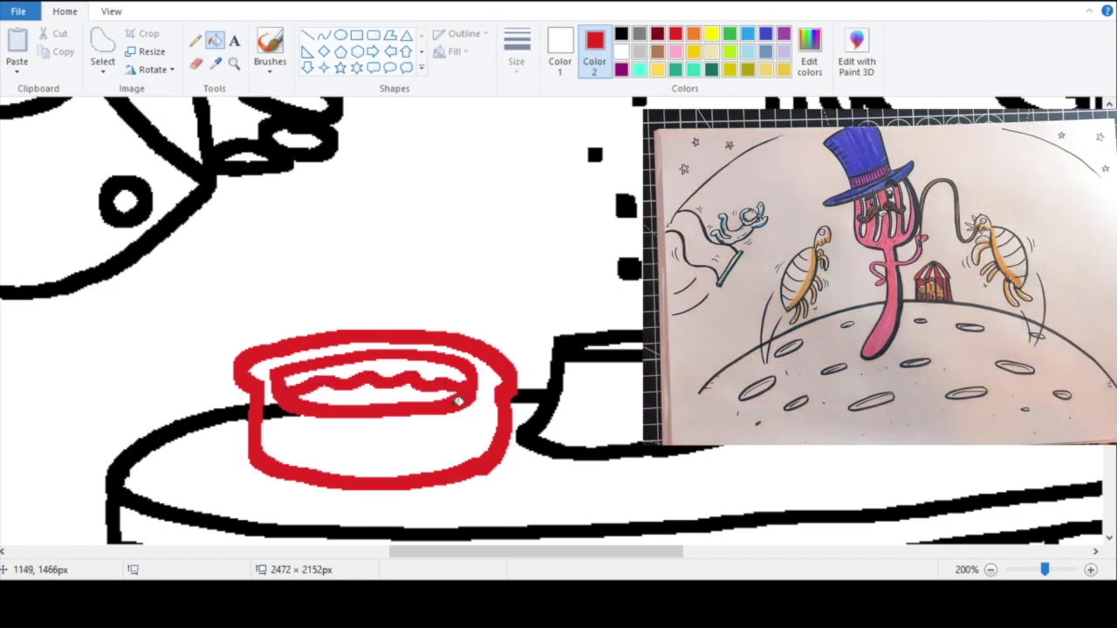
pyautogui.click(398, 391)
pyautogui.click(333, 470)
pyautogui.click(195, 63)
pyautogui.moveTo(268, 465)
pyautogui.mouseDown()
pyautogui.moveTo(475, 460)
pyautogui.moveTo(242, 392)
pyautogui.moveTo(262, 349)
pyautogui.mouseUp()
pyautogui.moveTo(482, 462)
pyautogui.mouseDown()
pyautogui.moveTo(504, 372)
pyautogui.moveTo(454, 345)
pyautogui.mouseUp()
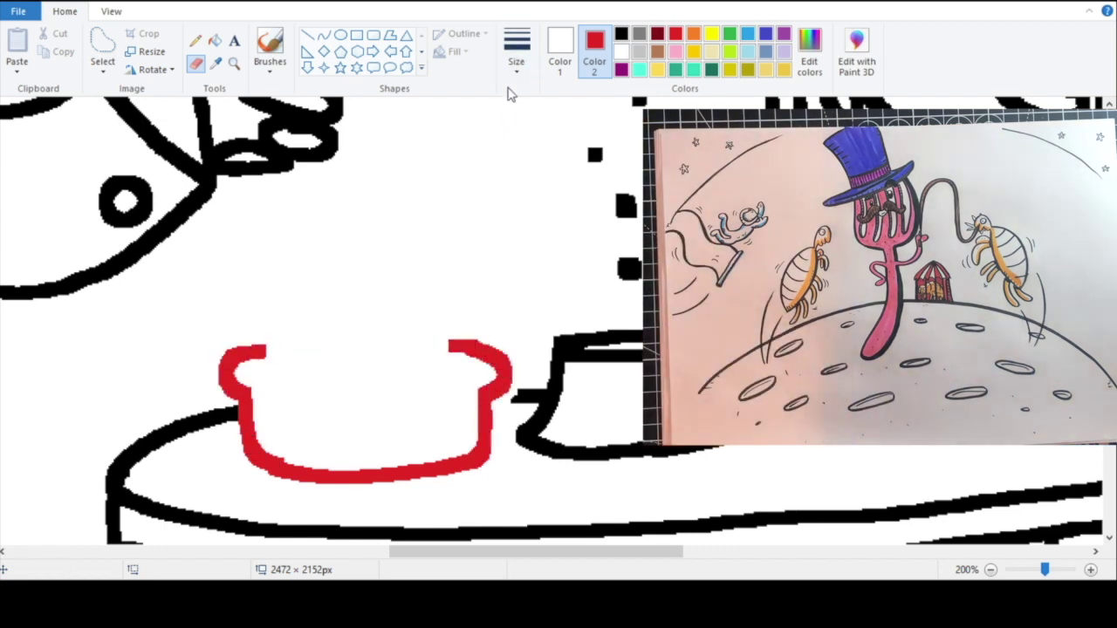
# Step: Try adding an inner red oval and removing the curled rim ends in white, and undo back to the bowl's outer outline
pyautogui.moveTo(259, 375)
pyautogui.mouseDown()
pyautogui.moveTo(319, 407)
pyautogui.moveTo(446, 365)
pyautogui.mouseUp()
pyautogui.click(620, 34)
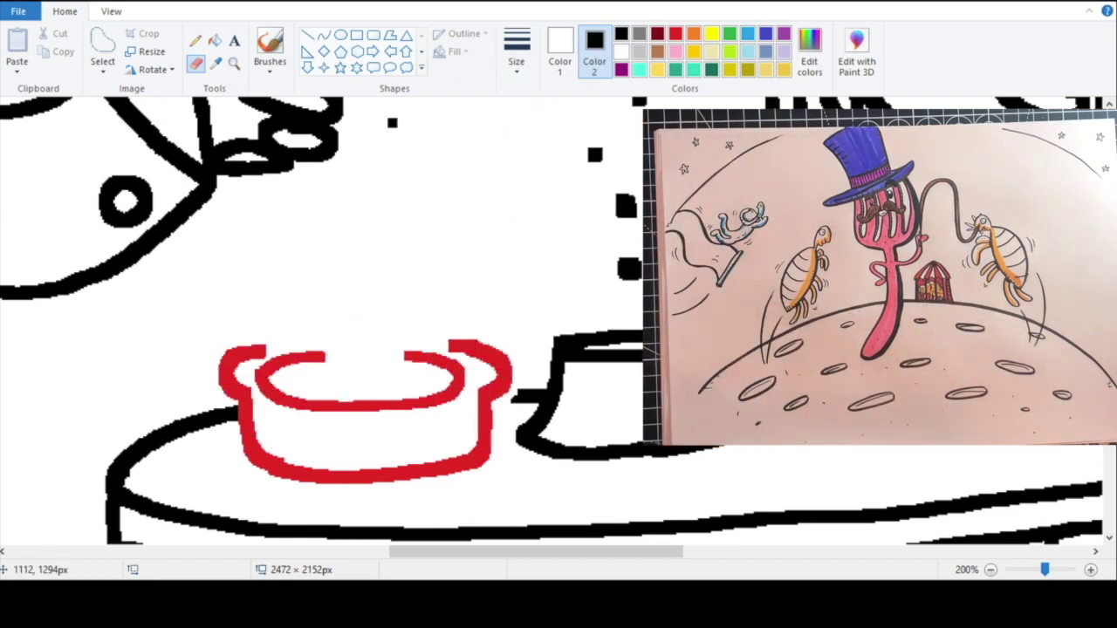
pyautogui.click(196, 40)
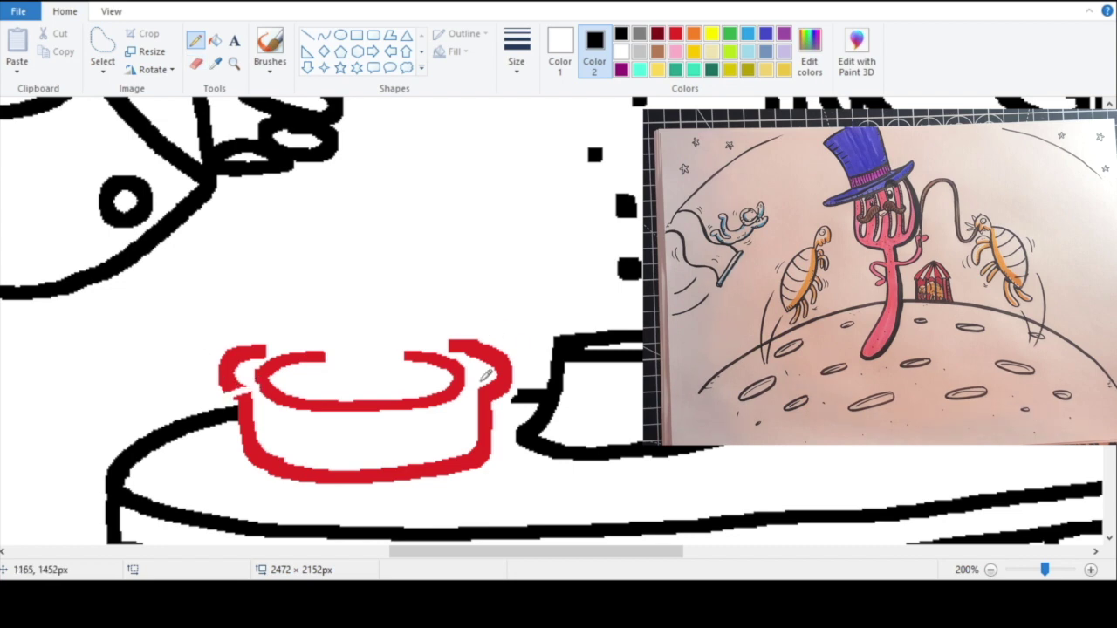
pyautogui.hotkey('ctrl', 'z')
pyautogui.hotkey('ctrl', 'z')
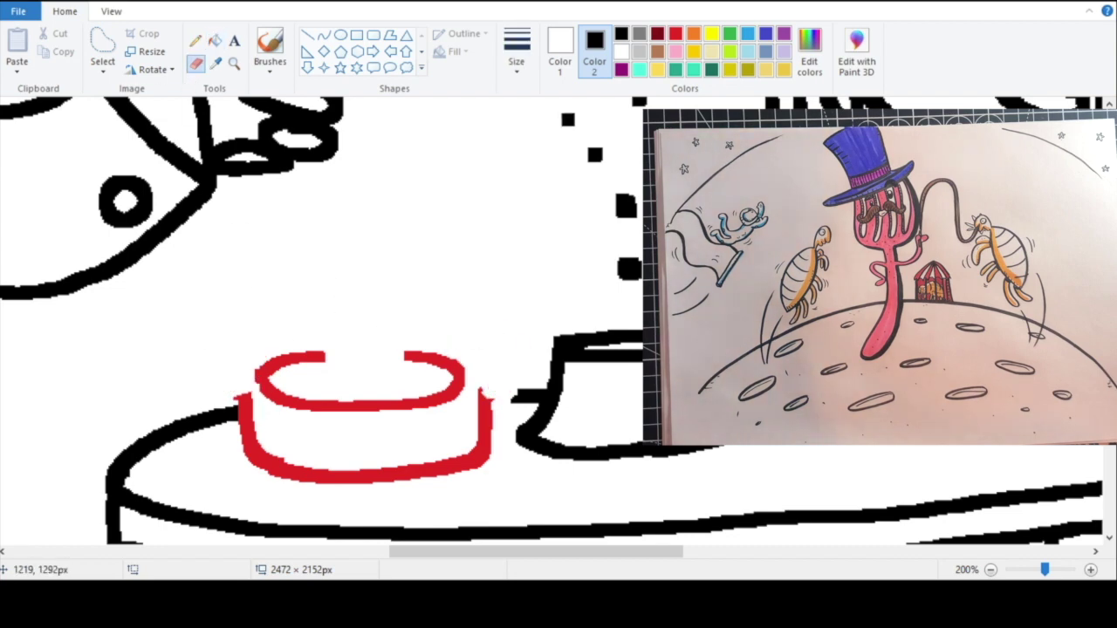
pyautogui.moveTo(342, 325); pyautogui.dragTo(467, 334)
pyautogui.hotkey('ctrl', 'z')
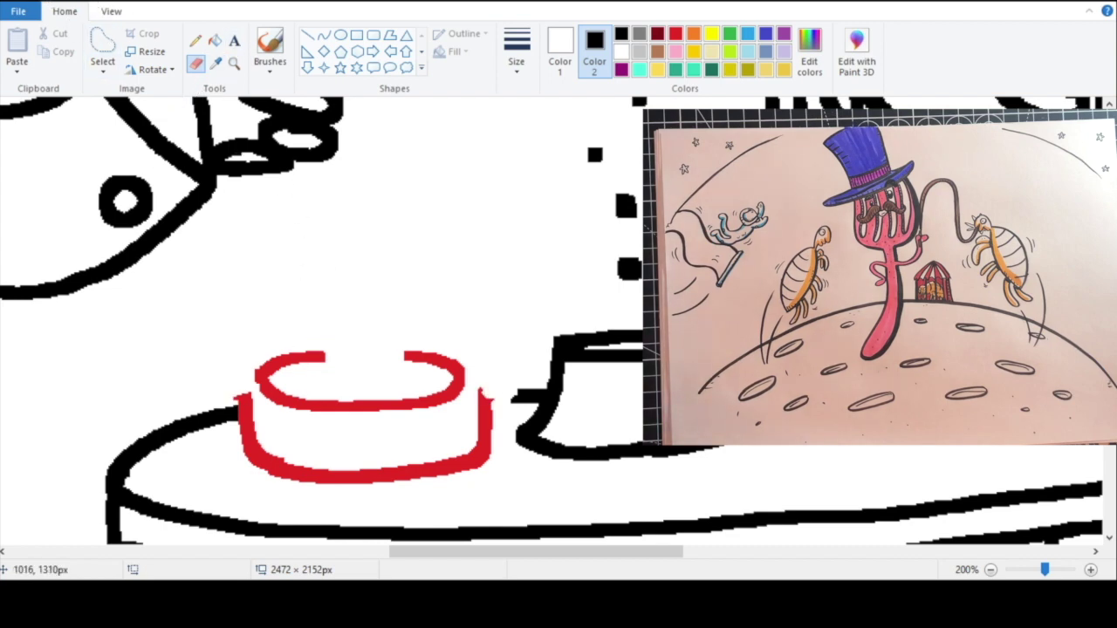
pyautogui.hotkey('ctrl', 'z')
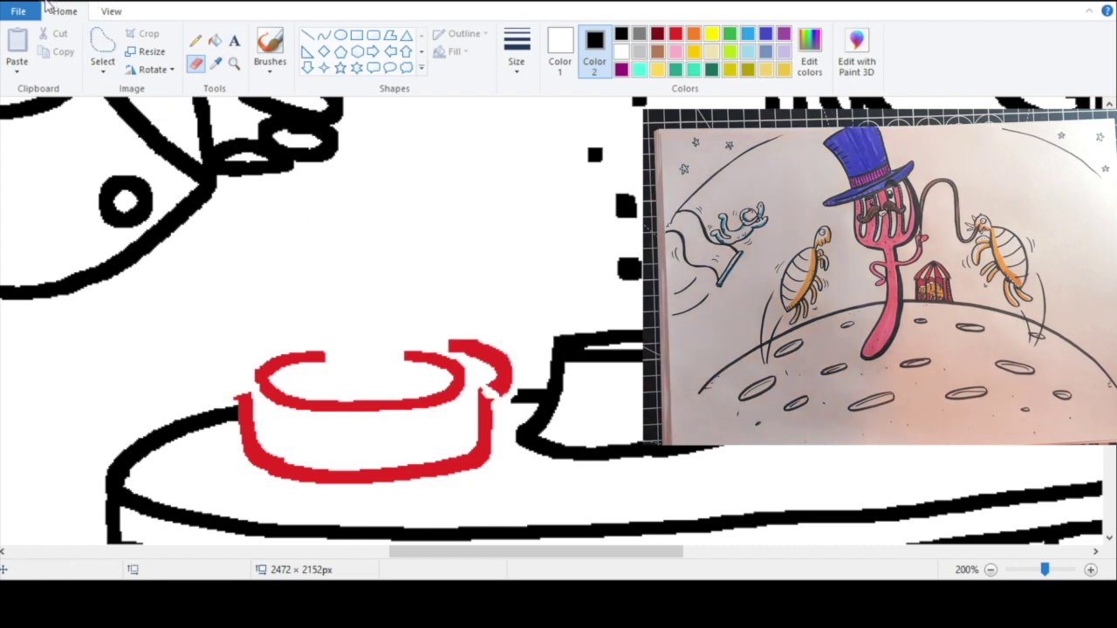
pyautogui.hotkey('ctrl', 'z')
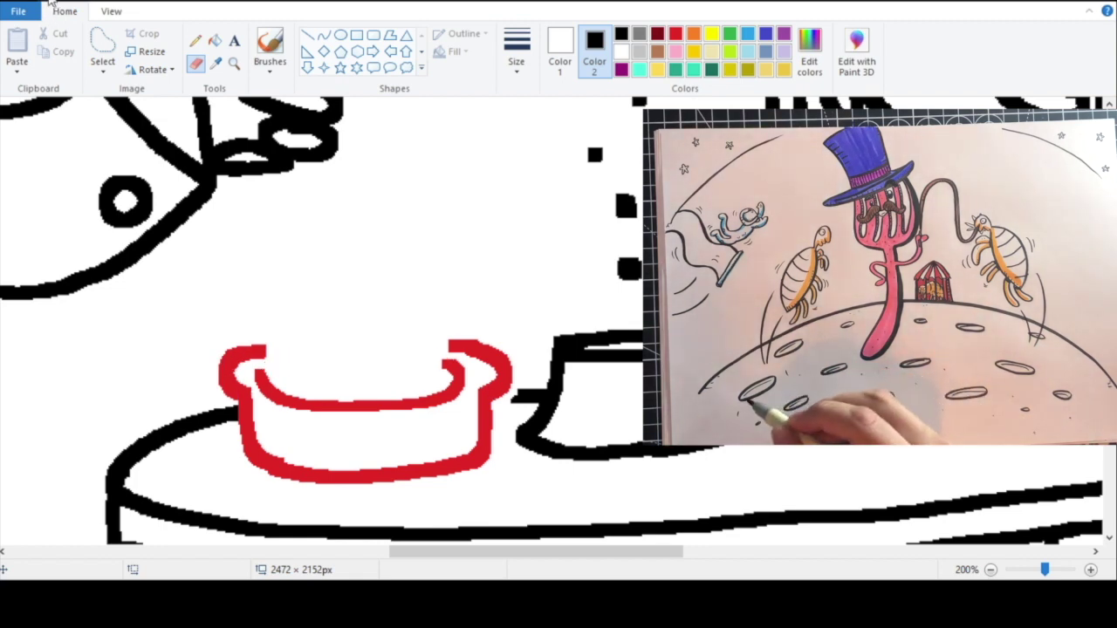
pyautogui.hotkey('ctrl', 'z')
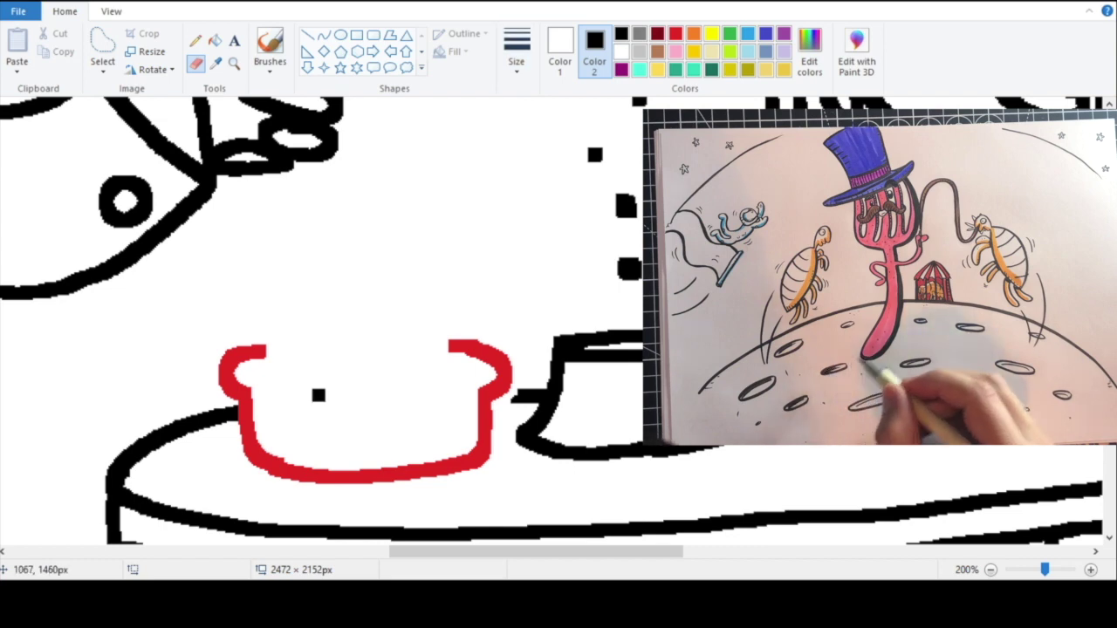
# Step: Draw the bowl's back rim, inner oval and front rim ends in black, and recolour its red outline black
pyautogui.moveTo(260, 377)
pyautogui.mouseDown()
pyautogui.moveTo(370, 384)
pyautogui.moveTo(455, 365)
pyautogui.moveTo(357, 355)
pyautogui.moveTo(278, 367)
pyautogui.moveTo(257, 350)
pyautogui.moveTo(370, 332)
pyautogui.moveTo(480, 348)
pyautogui.mouseUp()
pyautogui.moveTo(230, 393); pyautogui.dragTo(297, 407)
pyautogui.moveTo(494, 385); pyautogui.dragTo(422, 404)
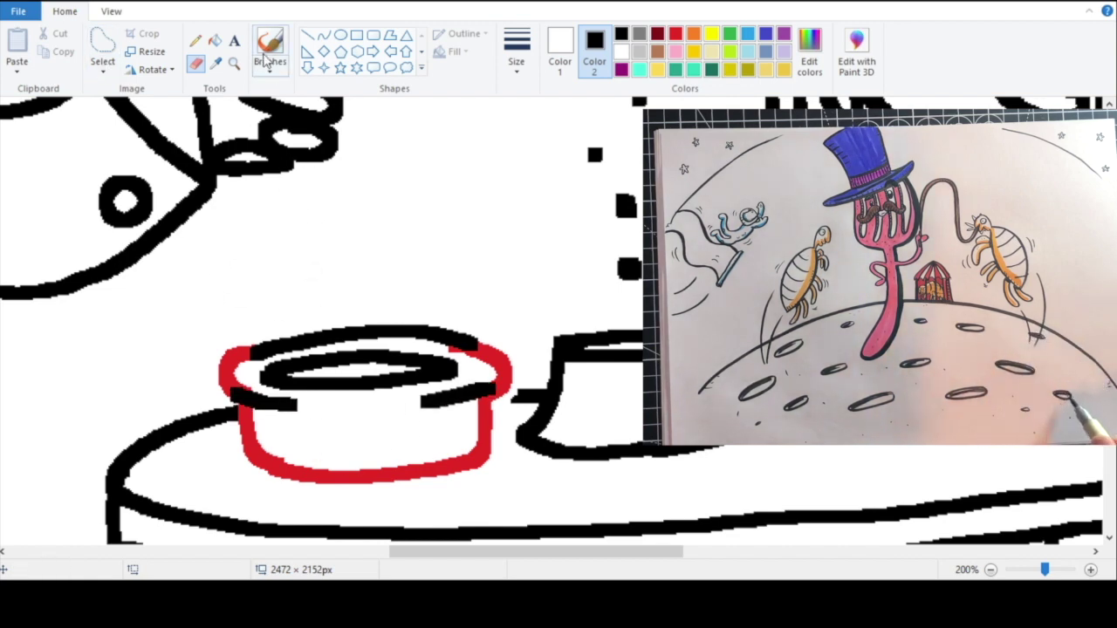
pyautogui.click(215, 41)
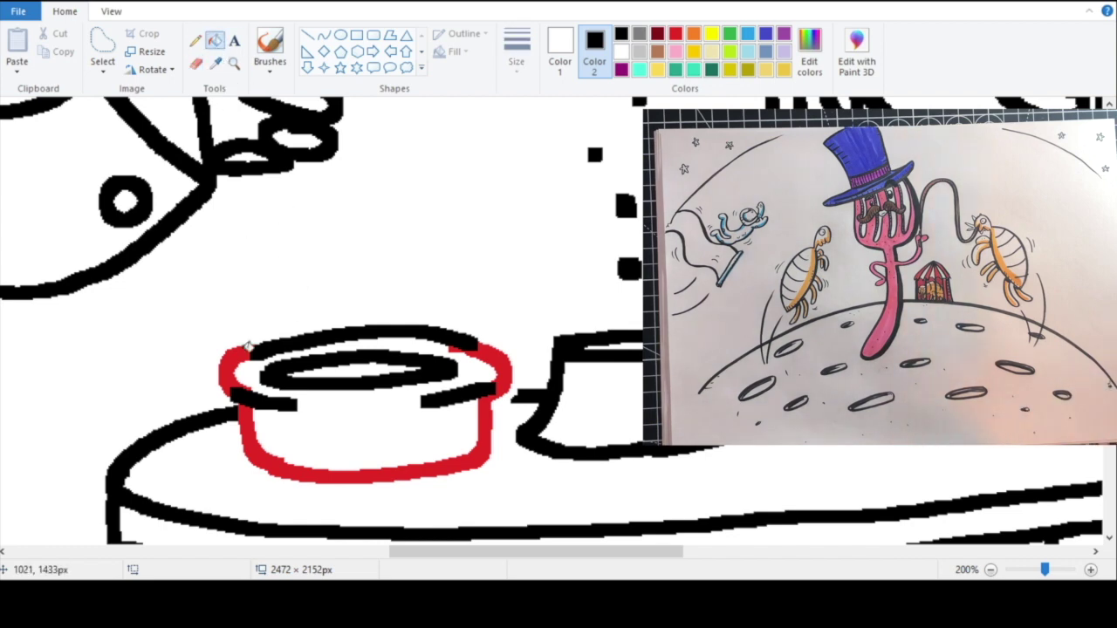
pyautogui.click(231, 366)
pyautogui.click(489, 354)
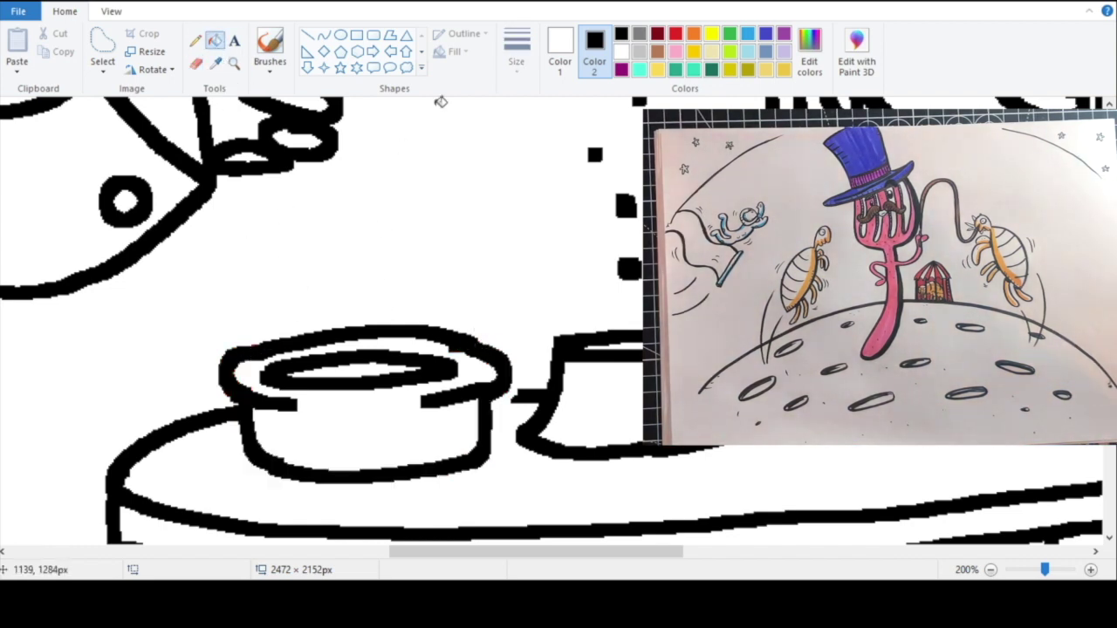
# Step: Clear the bowl's inner oval and both front rim strokes with white, detaching the strokes from the outline first
pyautogui.click(375, 360)
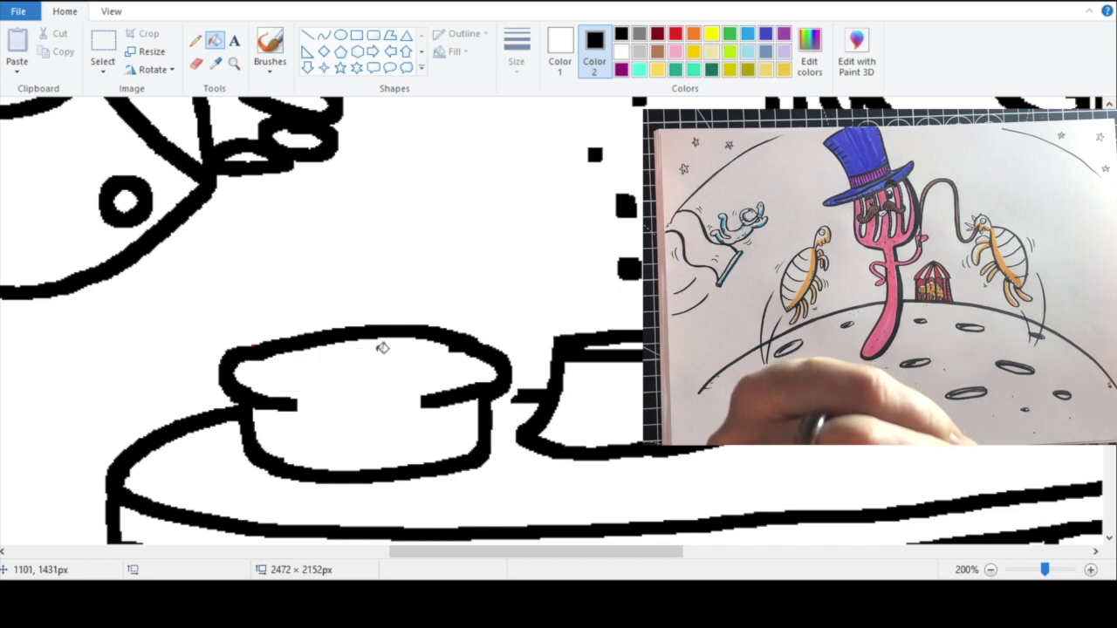
pyautogui.click(195, 40)
pyautogui.moveTo(266, 402); pyautogui.dragTo(258, 408)
pyautogui.moveTo(487, 387); pyautogui.dragTo(473, 394)
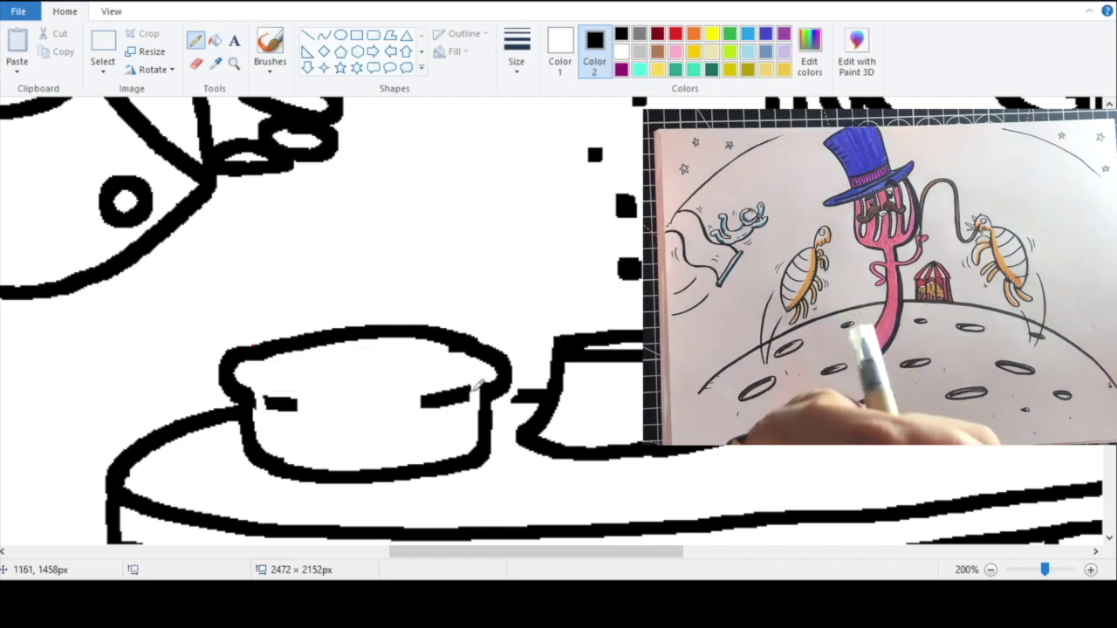
pyautogui.click(215, 40)
pyautogui.click(280, 403)
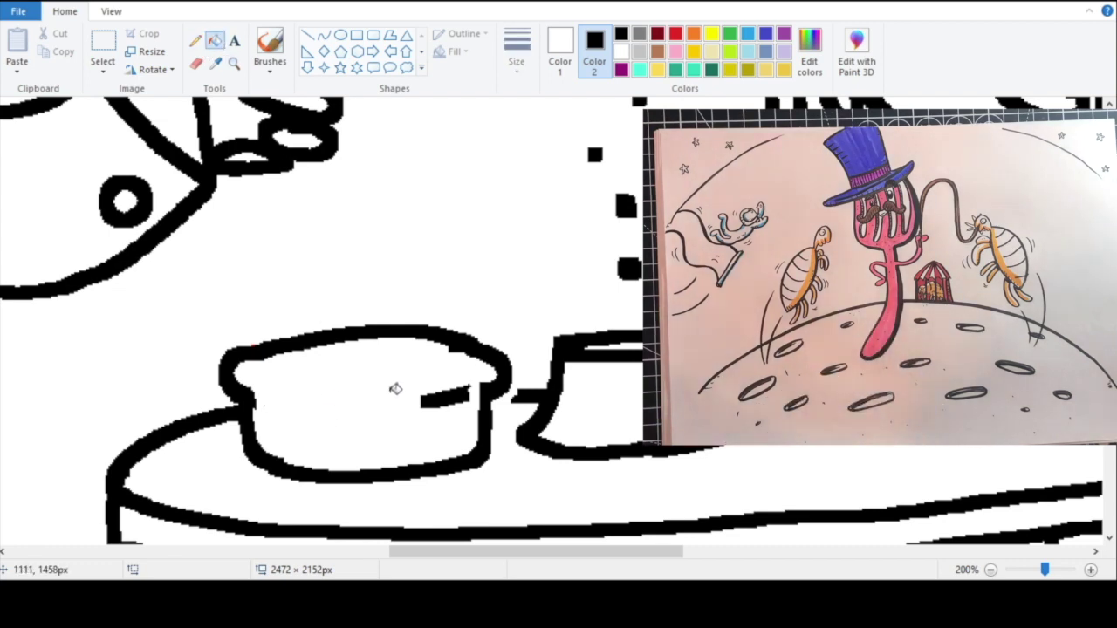
pyautogui.click(446, 397)
# Step: Redraw the bowl's front rim ends in black and add a thin-edged inner oval for its opening
pyautogui.click(195, 63)
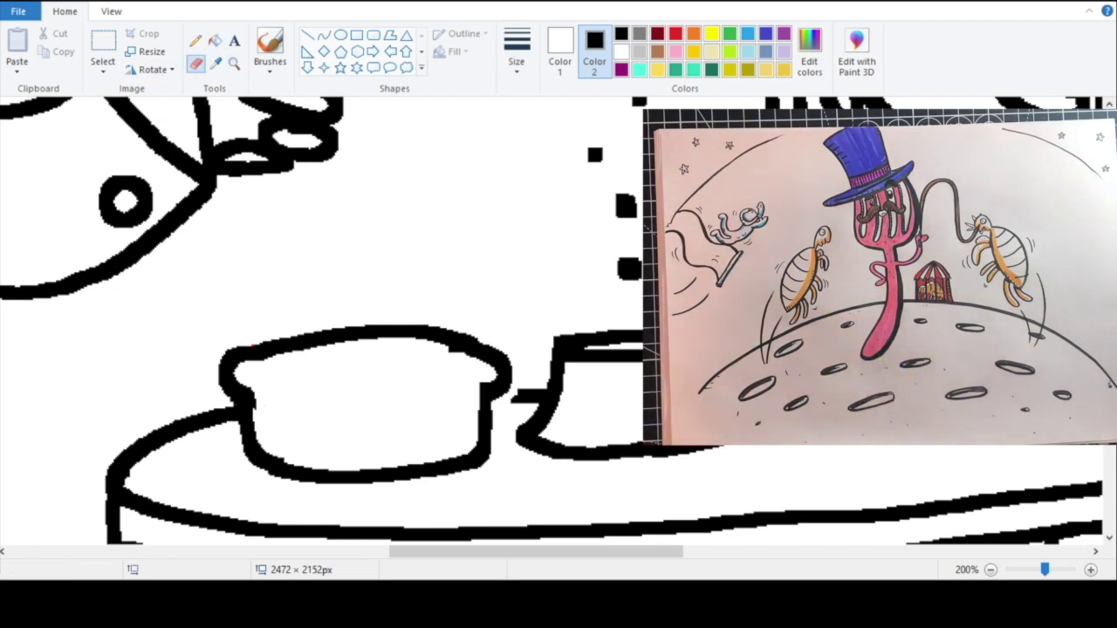
pyautogui.moveTo(498, 384); pyautogui.dragTo(447, 404)
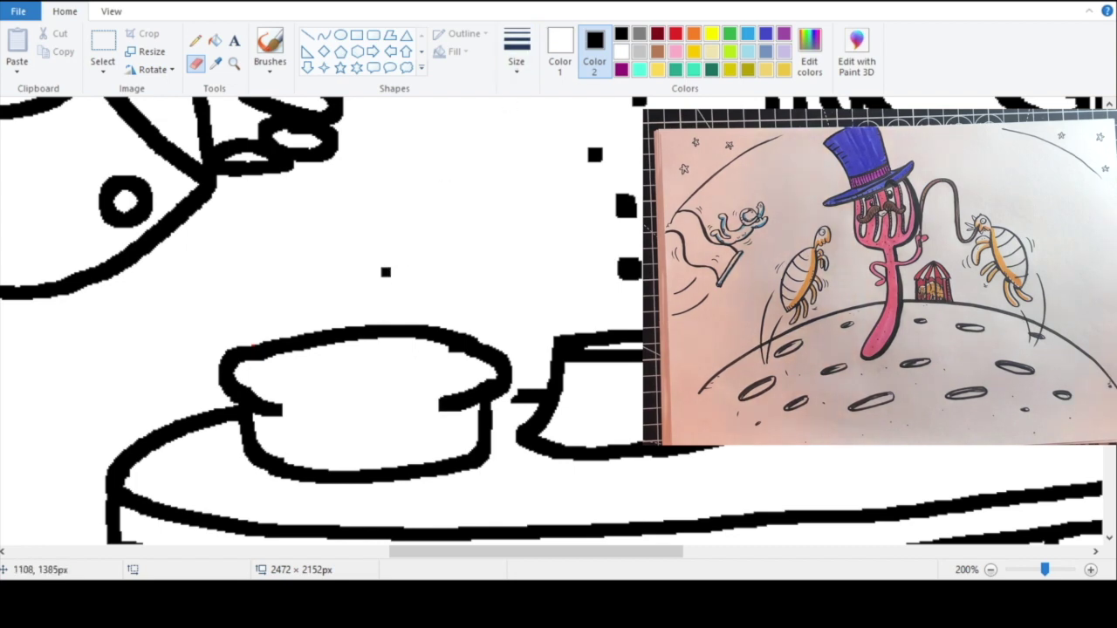
pyautogui.moveTo(384, 381)
pyautogui.mouseDown()
pyautogui.moveTo(457, 371)
pyautogui.moveTo(401, 357)
pyautogui.mouseUp()
pyautogui.moveTo(291, 366); pyautogui.dragTo(268, 366)
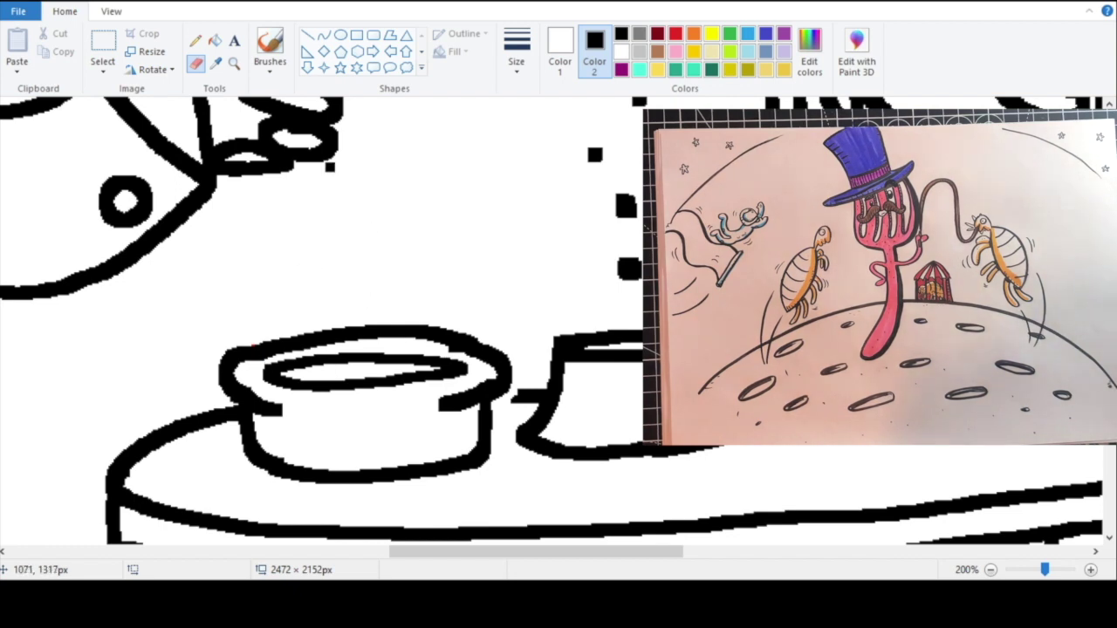
# Step: Draw a tall ladder's double left rail behind the bowl with a column of short rungs, undoing the stray right-hand line
pyautogui.click(234, 64)
pyautogui.rightClick(342, 166)
pyautogui.rightClick(349, 171)
pyautogui.rightClick(361, 210)
pyautogui.click(397, 354)
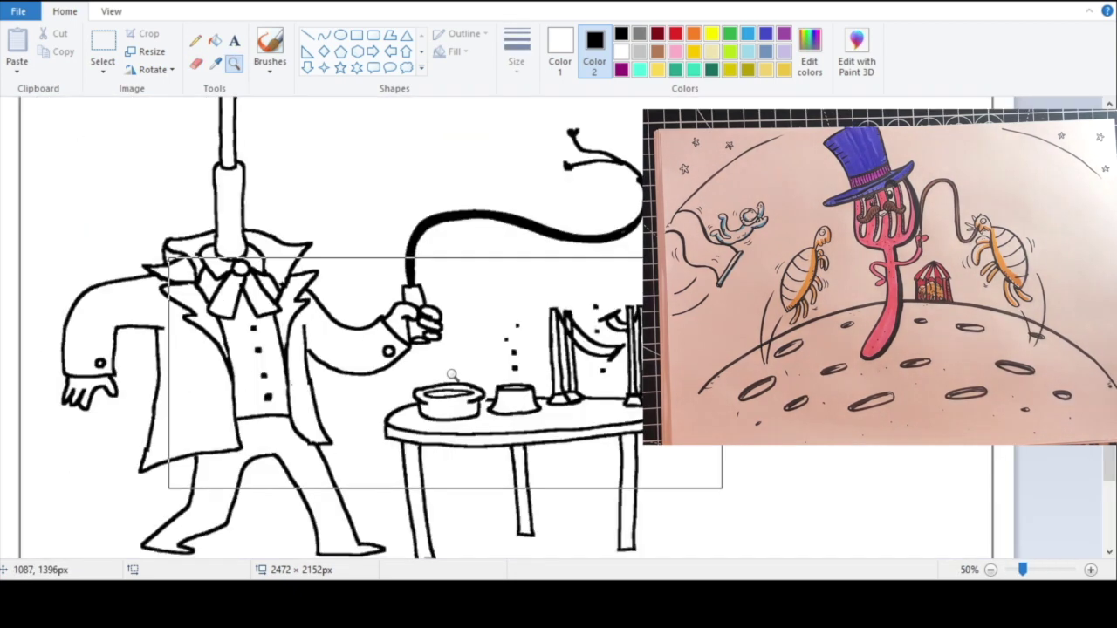
pyautogui.click(468, 376)
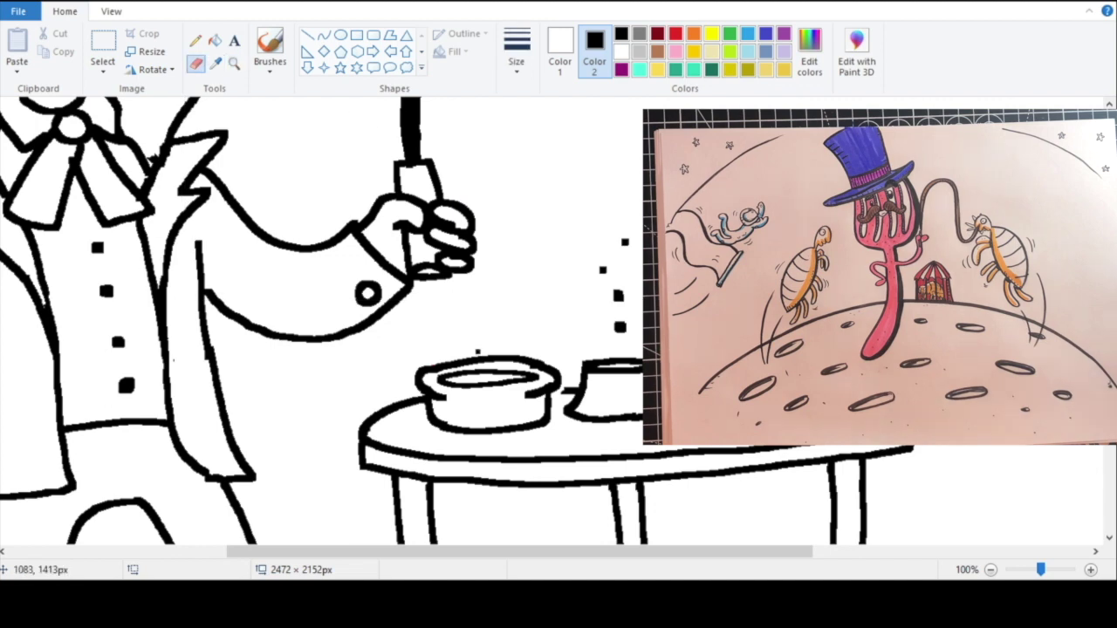
pyautogui.moveTo(499, 294); pyautogui.dragTo(499, 203)
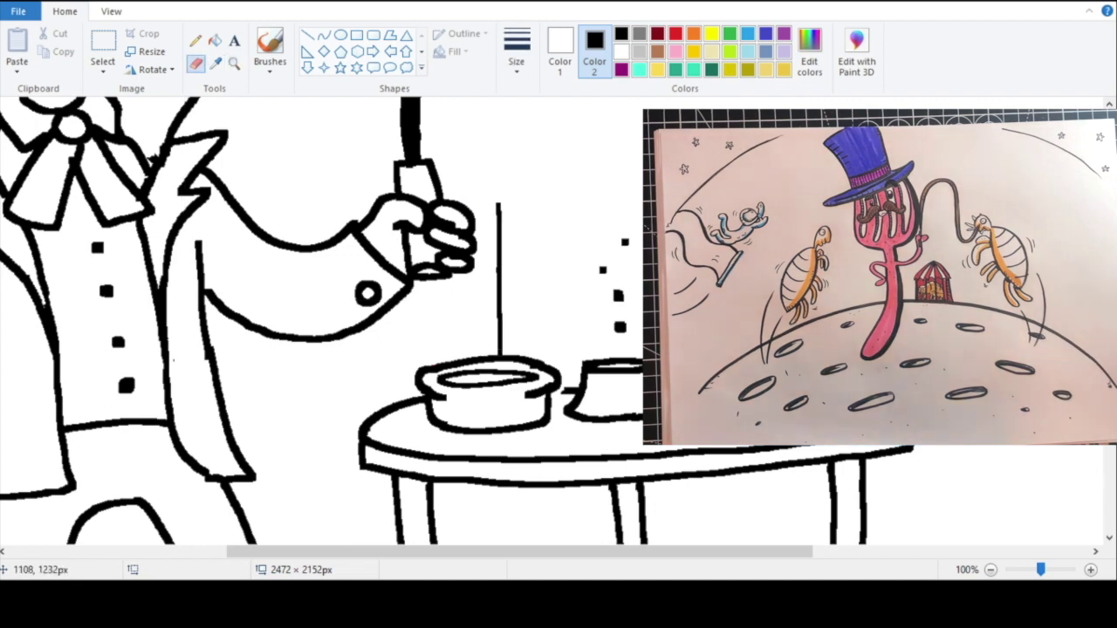
pyautogui.moveTo(509, 274); pyautogui.dragTo(511, 353)
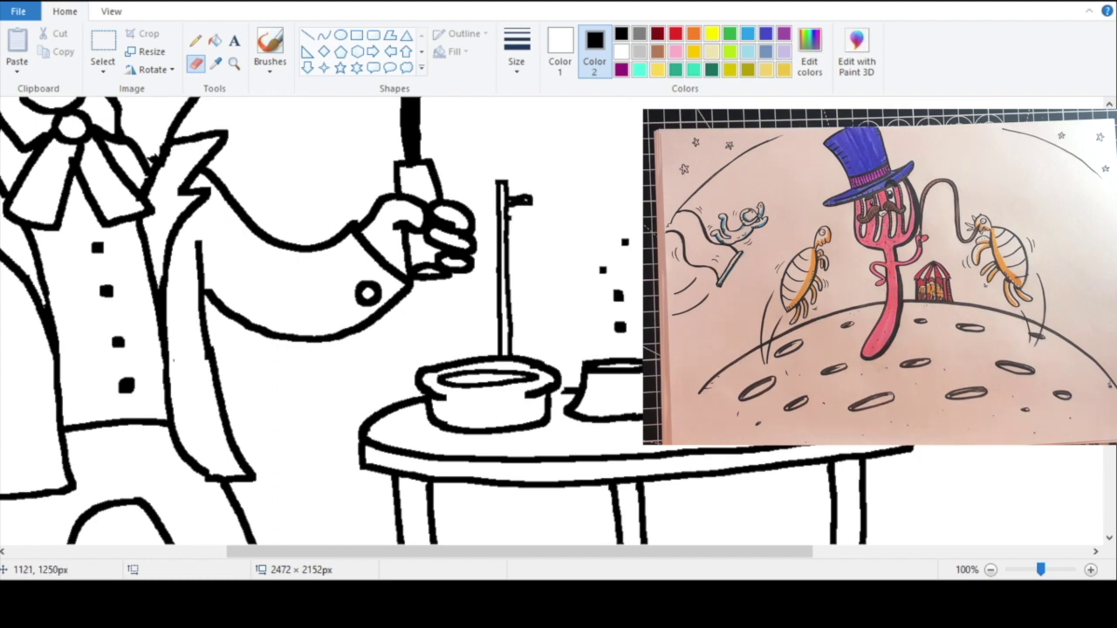
pyautogui.moveTo(513, 308); pyautogui.dragTo(526, 320)
pyautogui.moveTo(513, 337); pyautogui.dragTo(525, 336)
pyautogui.moveTo(533, 186); pyautogui.dragTo(532, 301)
pyautogui.click(59, 1)
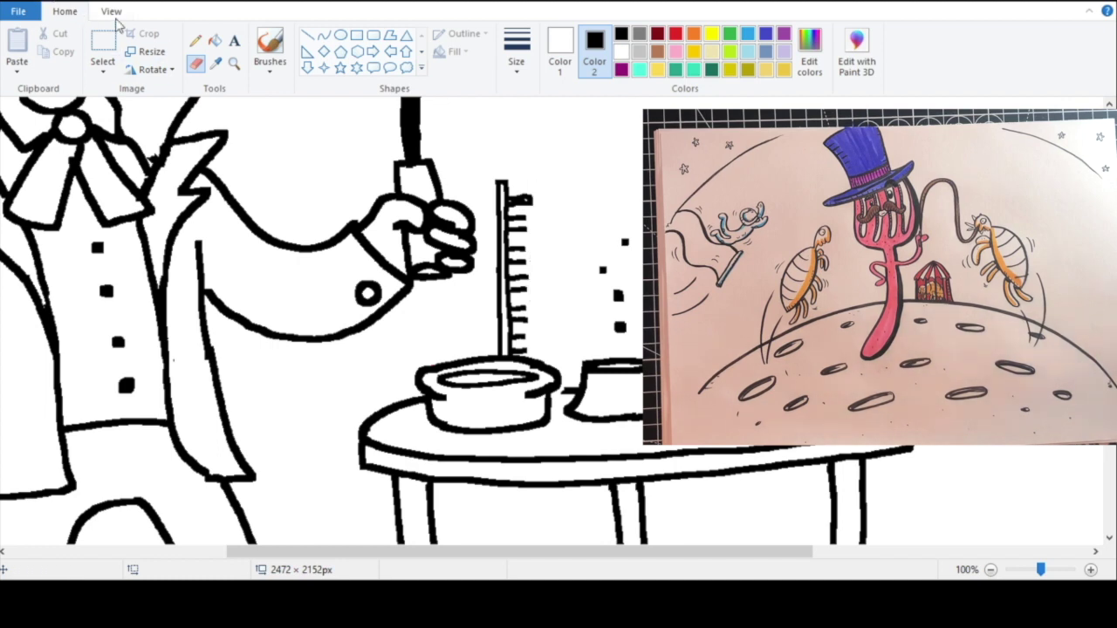
# Step: Close the ladder with a double right rail and add a curved diving board with short posts at its top
pyautogui.moveTo(527, 182); pyautogui.dragTo(533, 358)
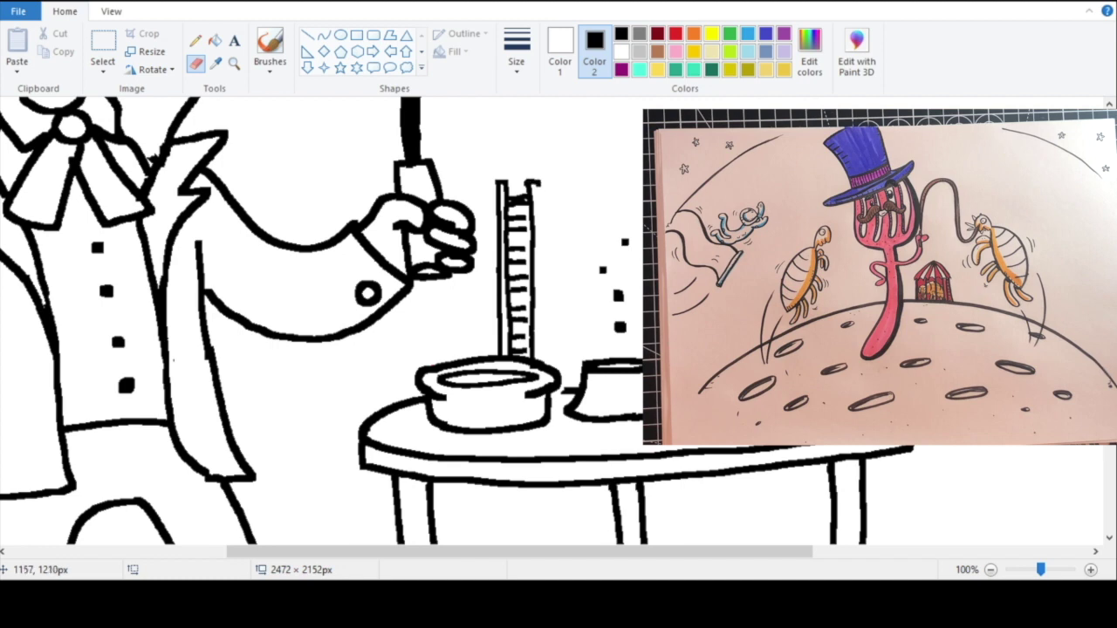
pyautogui.moveTo(539, 246); pyautogui.dragTo(539, 318)
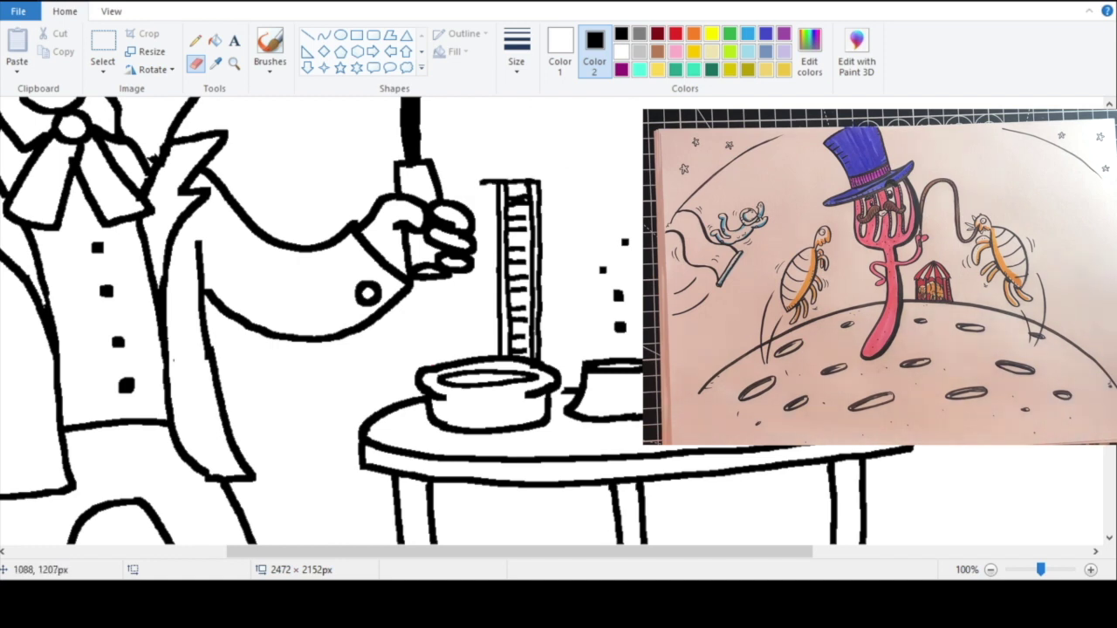
pyautogui.moveTo(470, 180); pyautogui.dragTo(539, 178)
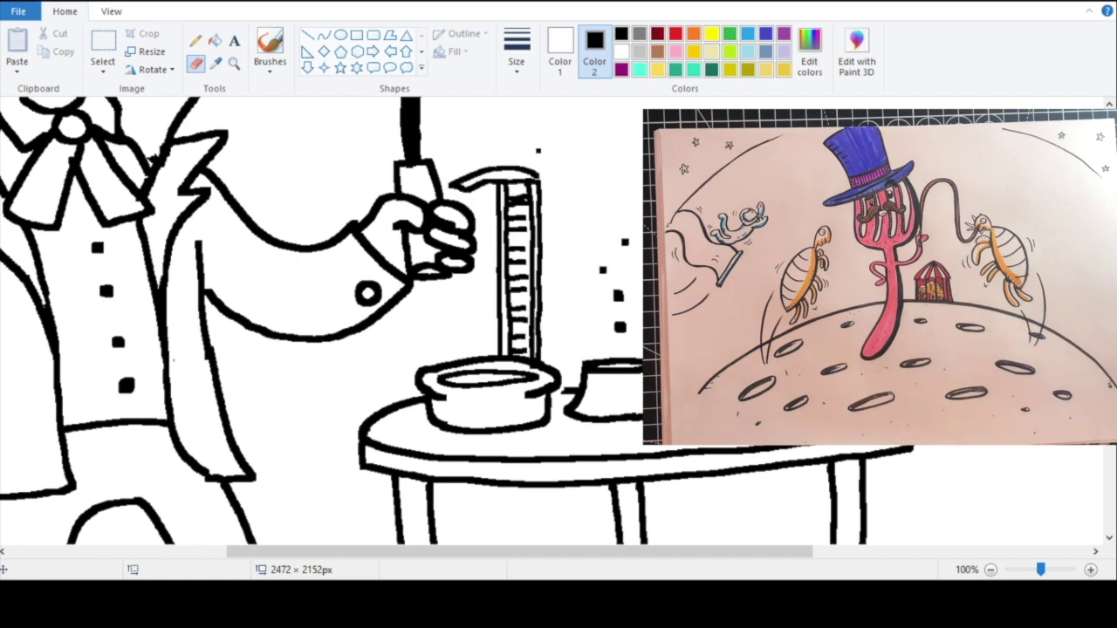
pyautogui.moveTo(493, 166); pyautogui.dragTo(497, 145)
pyautogui.click(54, 2)
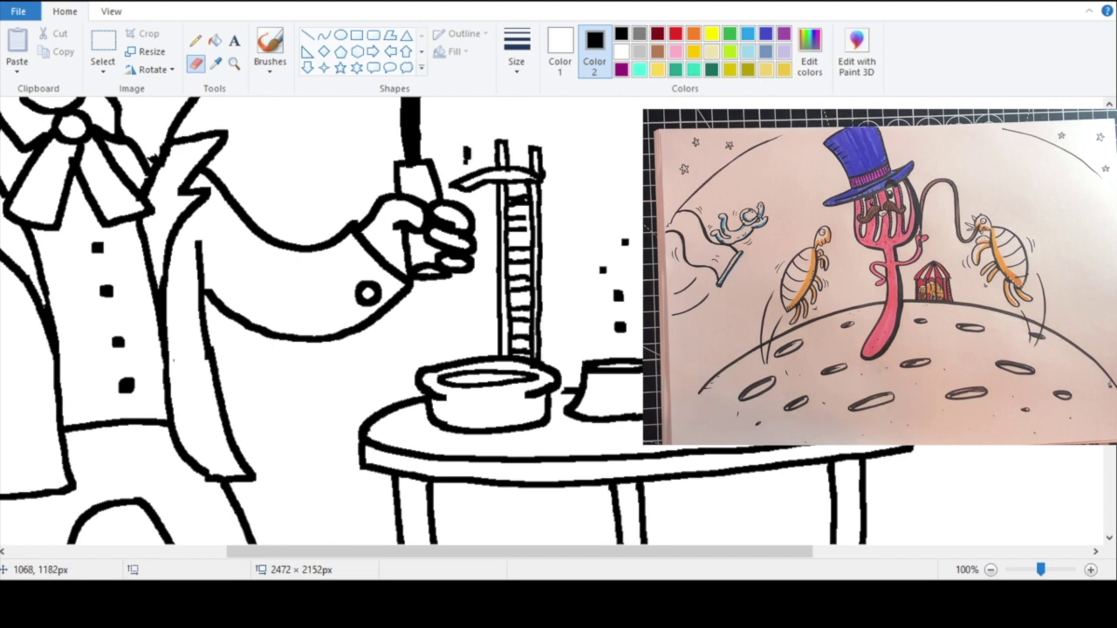
# Step: Undo the loose oval strokes above the bowl, fill its water blue, and draw a blue-filled splash rising from it
pyautogui.moveTo(453, 341)
pyautogui.mouseDown()
pyautogui.moveTo(435, 319)
pyautogui.moveTo(468, 337)
pyautogui.mouseUp()
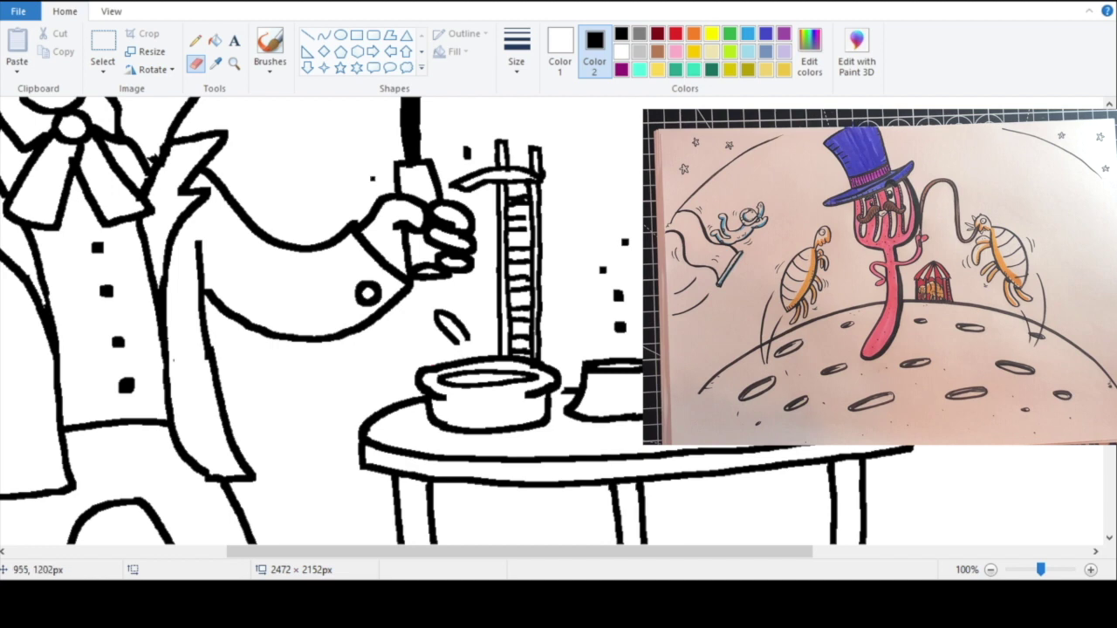
pyautogui.click(49, 2)
pyautogui.click(658, 69)
pyautogui.click(214, 40)
pyautogui.rightClick(486, 378)
pyautogui.click(195, 62)
pyautogui.moveTo(462, 374)
pyautogui.mouseDown()
pyautogui.moveTo(491, 375)
pyautogui.moveTo(486, 353)
pyautogui.mouseUp()
pyautogui.click(215, 41)
pyautogui.rightClick(479, 359)
pyautogui.rightClick(455, 347)
pyautogui.rightClick(480, 354)
pyautogui.rightClick(478, 366)
# Step: Fill the background around the ringmaster and the table with gray
pyautogui.click(196, 40)
pyautogui.click(234, 64)
pyautogui.rightClick(454, 379)
pyautogui.rightClick(454, 379)
pyautogui.click(639, 33)
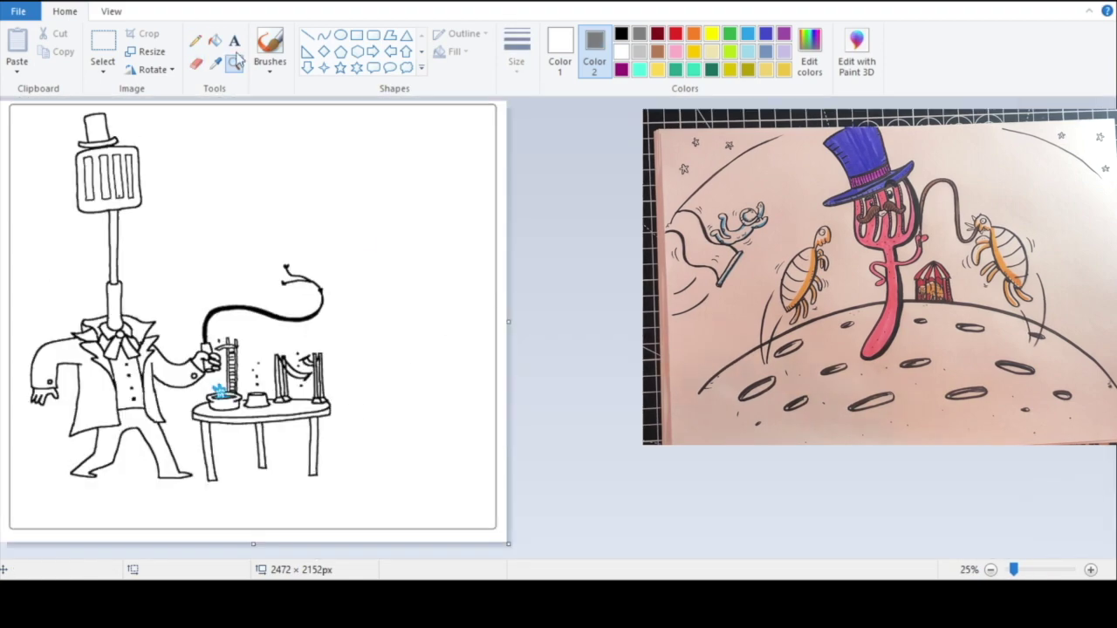
pyautogui.click(214, 40)
pyautogui.rightClick(393, 261)
pyautogui.click(234, 64)
pyautogui.click(312, 421)
pyautogui.click(637, 321)
pyautogui.click(622, 34)
pyautogui.click(215, 41)
pyautogui.click(406, 316)
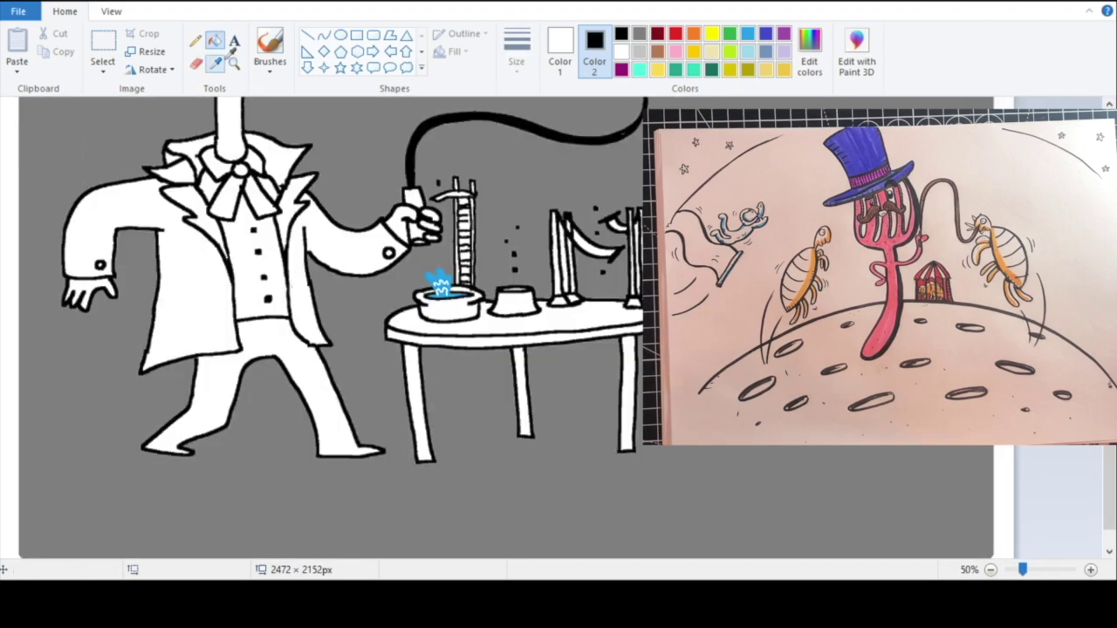
# Step: Set the colours to gray and light gray, and try a light-gray horizon line across the background, undoing the attempts
pyautogui.click(234, 64)
pyautogui.scroll(-1, 277, 441)
pyautogui.click(560, 50)
pyautogui.click(639, 34)
pyautogui.click(594, 49)
pyautogui.click(638, 52)
pyautogui.click(195, 63)
pyautogui.moveTo(14, 239); pyautogui.dragTo(642, 179)
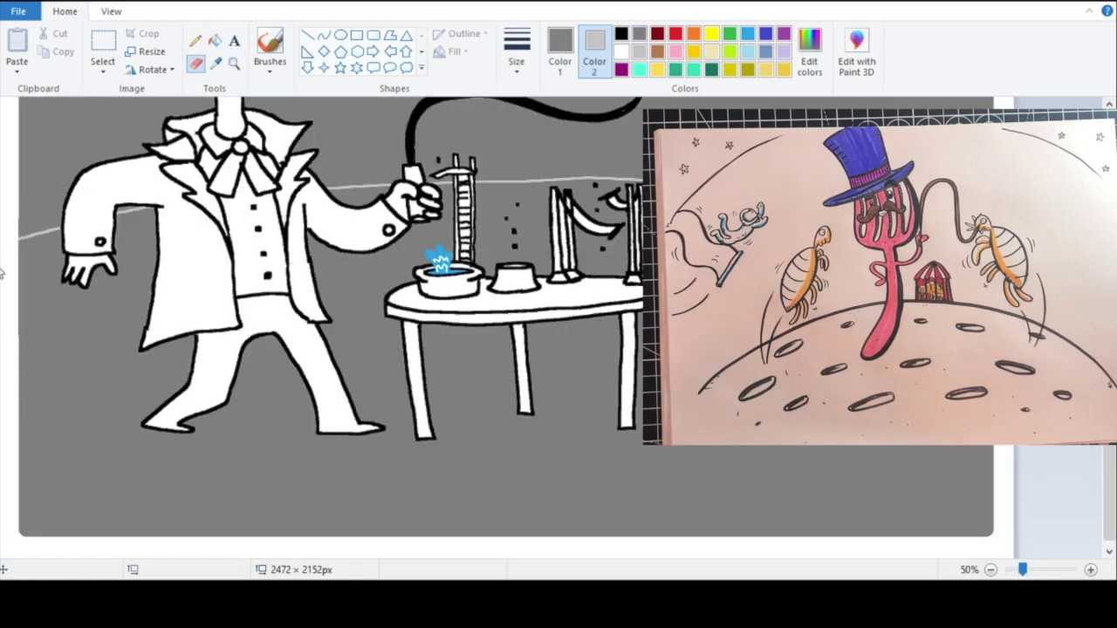
pyautogui.hotkey('ctrl', 'pagedown')
pyautogui.hotkey('ctrl', 'z')
pyautogui.moveTo(9, 320); pyautogui.dragTo(226, 309)
pyautogui.hotkey('ctrl', 'z')
pyautogui.hotkey('ctrl', 'z')
# Step: Draw a curved light-gray horizon line behind the ringmaster and fill the ground below it light gray
pyautogui.moveTo(9, 328)
pyautogui.mouseDown()
pyautogui.moveTo(494, 305)
pyautogui.moveTo(11, 278)
pyautogui.mouseUp()
pyautogui.click(215, 40)
pyautogui.rightClick(256, 293)
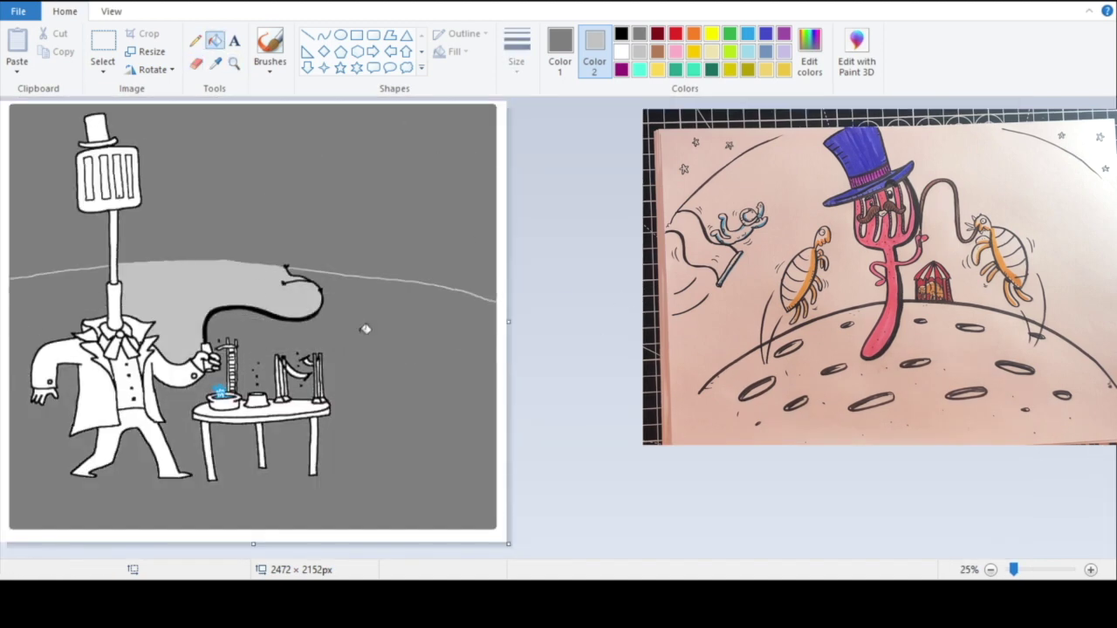
pyautogui.rightClick(262, 331)
# Step: Fill the sky above the horizon and the slots in the spatula head with dark navy
pyautogui.click(196, 64)
pyautogui.click(638, 34)
pyautogui.click(234, 63)
pyautogui.click(386, 227)
pyautogui.click(215, 40)
pyautogui.rightClick(367, 219)
pyautogui.rightClick(260, 203)
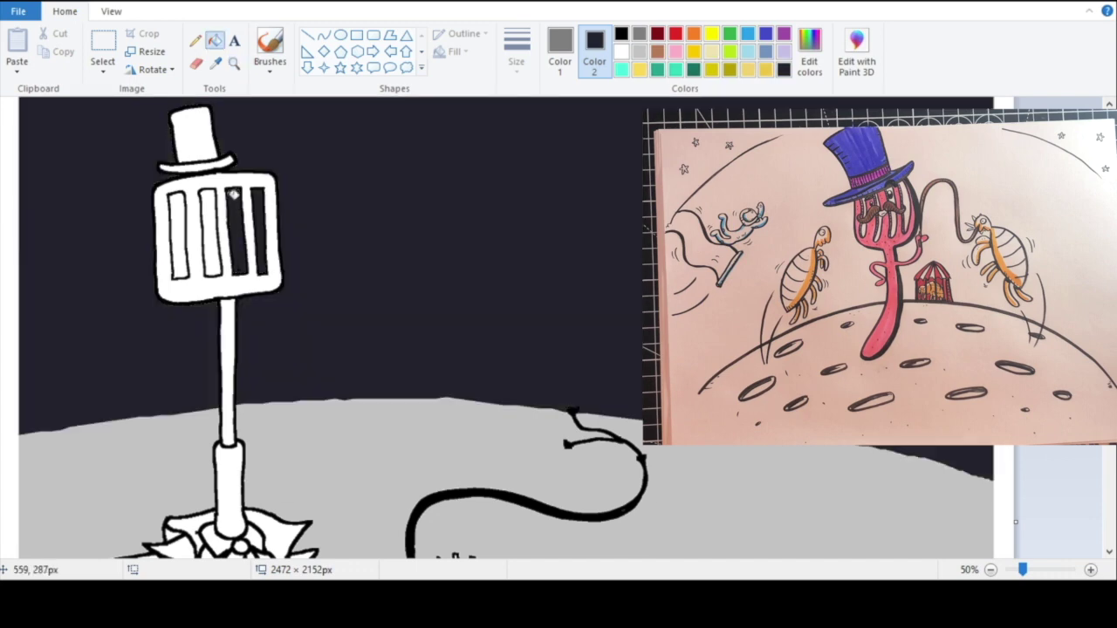
pyautogui.rightClick(236, 198)
pyautogui.rightClick(178, 236)
# Step: Try to draw a gray arc above the horizon with dark navy as the primary colour, undoing the first stroke
pyautogui.hotkey('ctrl', 'pagedown')
pyautogui.click(559, 50)
pyautogui.click(784, 69)
pyautogui.click(594, 51)
pyautogui.click(195, 64)
pyautogui.moveTo(496, 234)
pyautogui.mouseDown()
pyautogui.moveTo(55, 243)
pyautogui.moveTo(495, 286)
pyautogui.mouseUp()
pyautogui.hotkey('ctrl', 'z')
pyautogui.hotkey('ctrl', 'z')
pyautogui.moveTo(9, 263); pyautogui.dragTo(494, 290)
# Step: Try filling the band between the arc and the light-gray ground with gray, and undo the band and its arc
pyautogui.click(215, 40)
pyautogui.click(196, 63)
pyautogui.click(215, 40)
pyautogui.rightClick(322, 258)
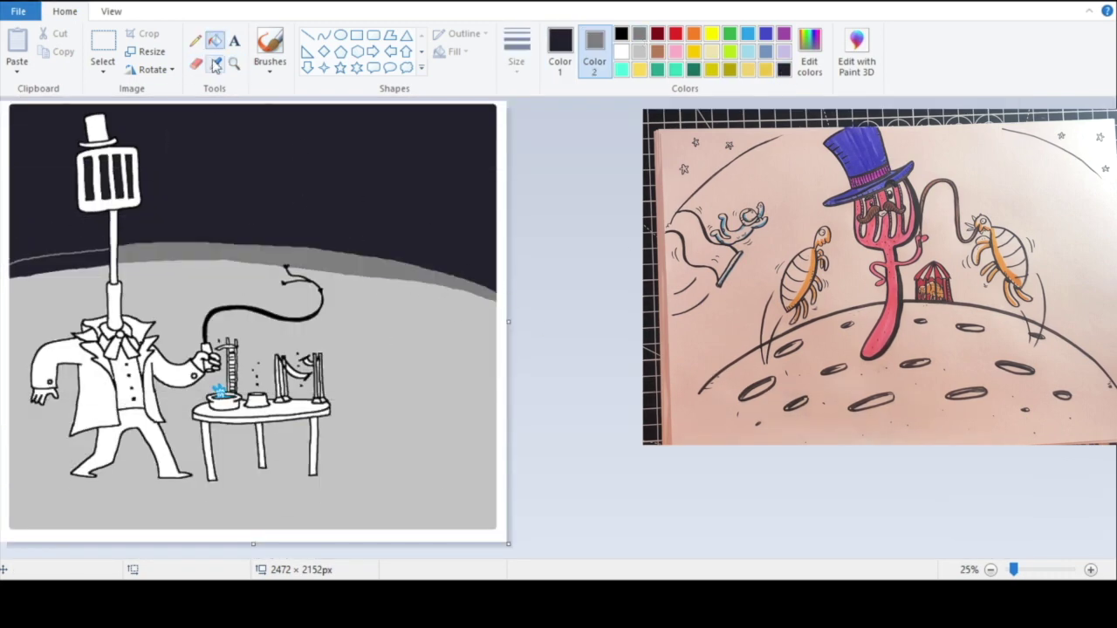
pyautogui.click(216, 64)
pyautogui.rightClick(322, 264)
pyautogui.rightClick(62, 267)
pyautogui.click(234, 64)
pyautogui.click(222, 295)
pyautogui.hotkey('ctrl', 'z')
pyautogui.hotkey('ctrl', 'z')
pyautogui.hotkey('ctrl', 'z')
pyautogui.hotkey('ctrl', 'z')
# Step: Draw a higher gray horizon arc across the sky and fill the band beneath it with the ground's light gray
pyautogui.click(639, 33)
pyautogui.click(195, 64)
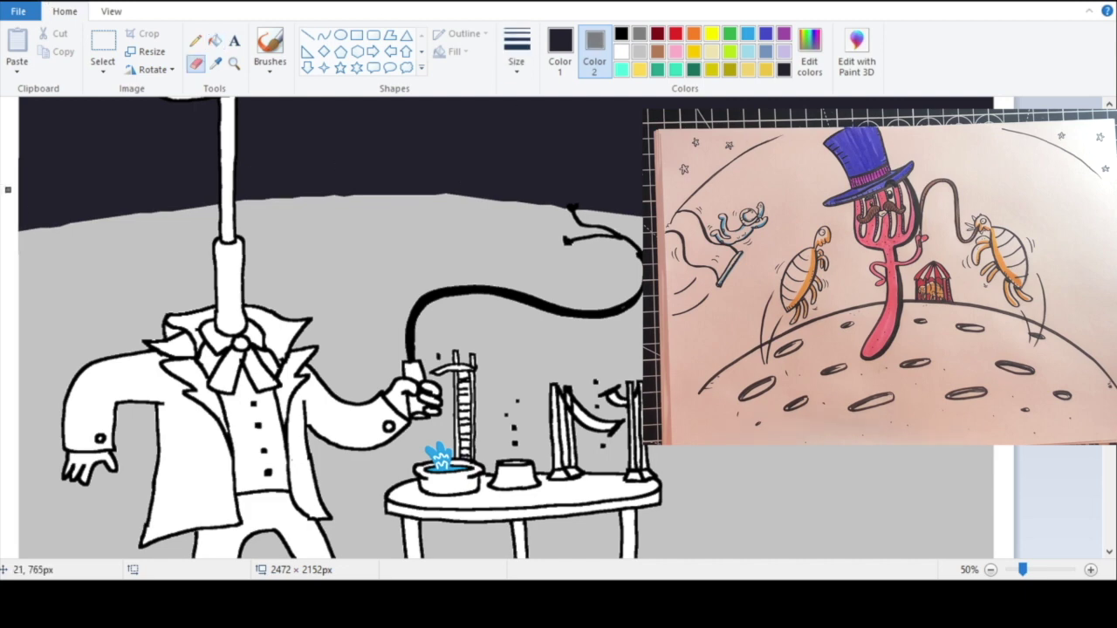
pyautogui.moveTo(8, 189); pyautogui.dragTo(994, 203)
pyautogui.click(216, 63)
pyautogui.click(261, 238)
pyautogui.click(215, 41)
pyautogui.click(187, 171)
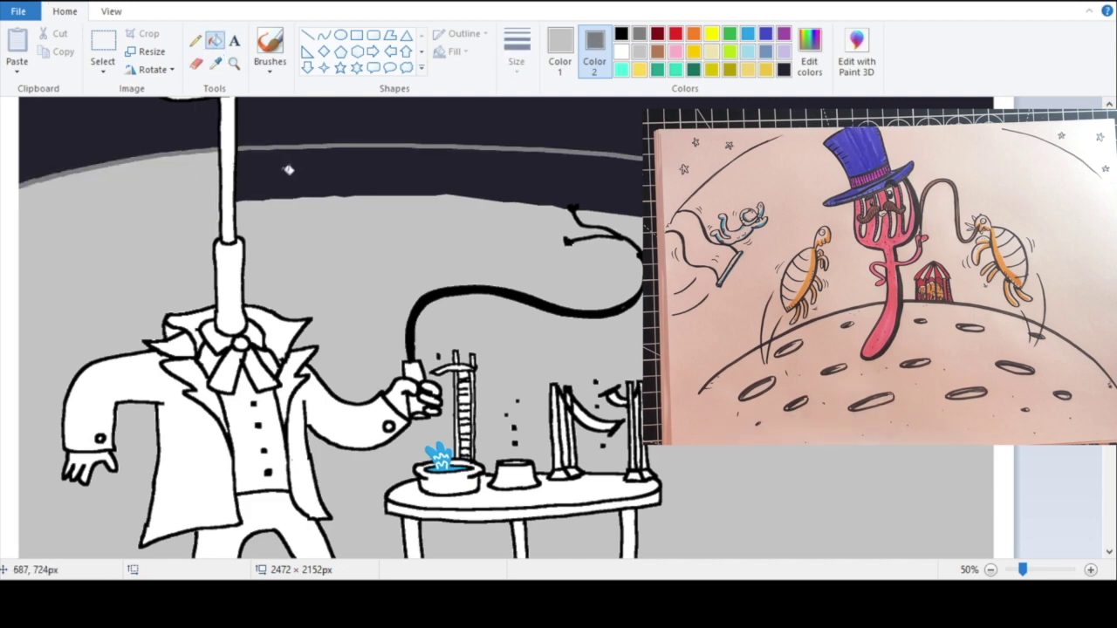
pyautogui.click(288, 169)
# Step: Sketch gray craters across the light-gray ground, with large ones beside the table and smaller ones near the horizon
pyautogui.click(233, 63)
pyautogui.rightClick(270, 116)
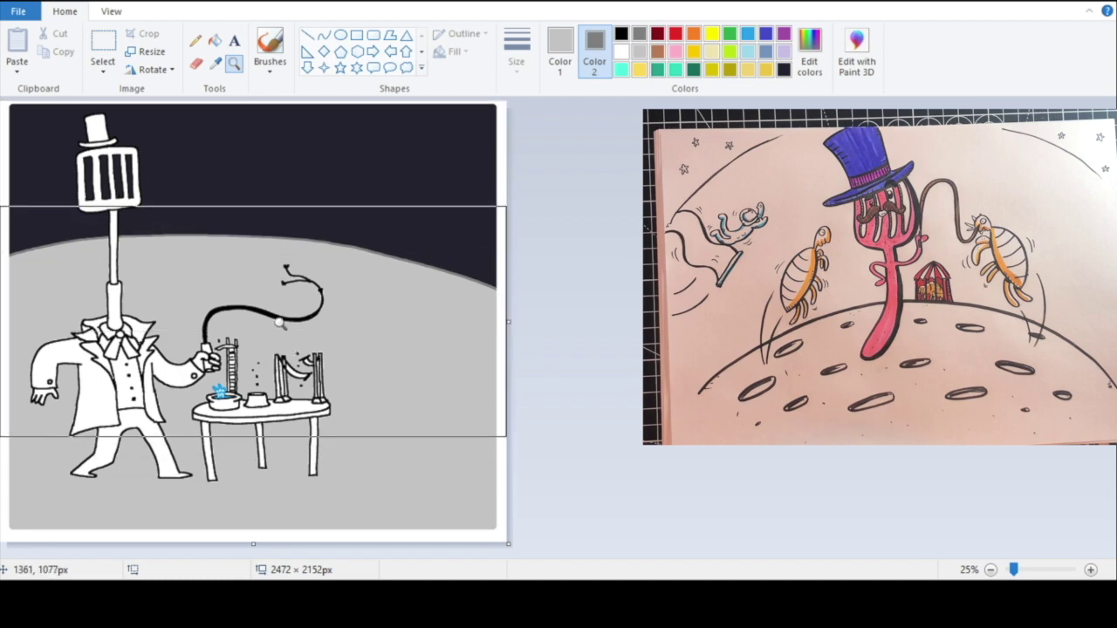
pyautogui.click(269, 200)
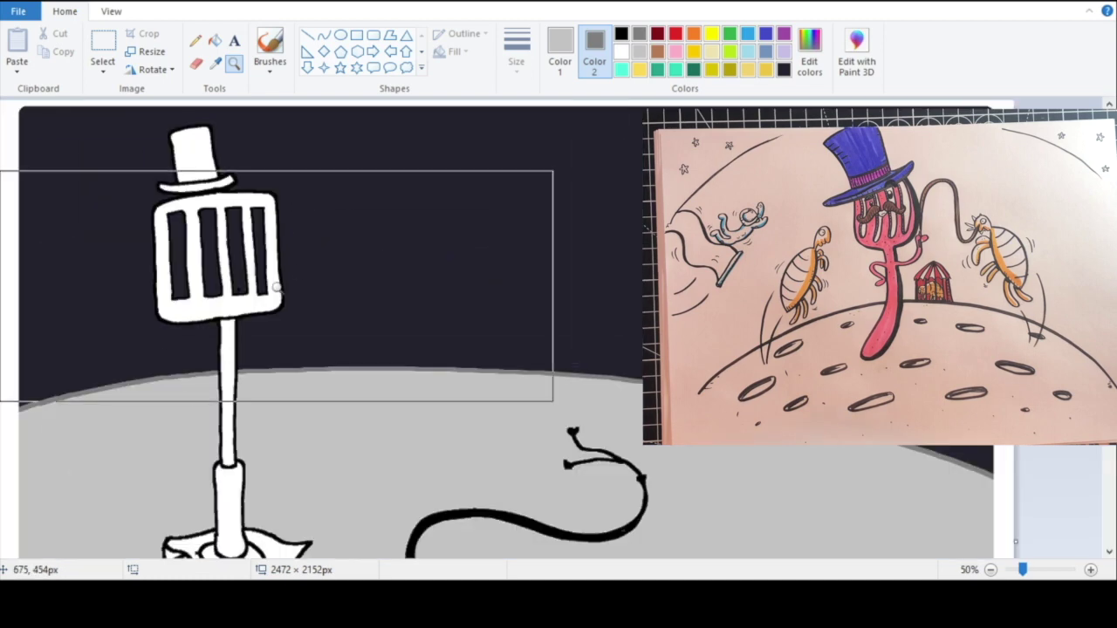
pyautogui.rightClick(249, 345)
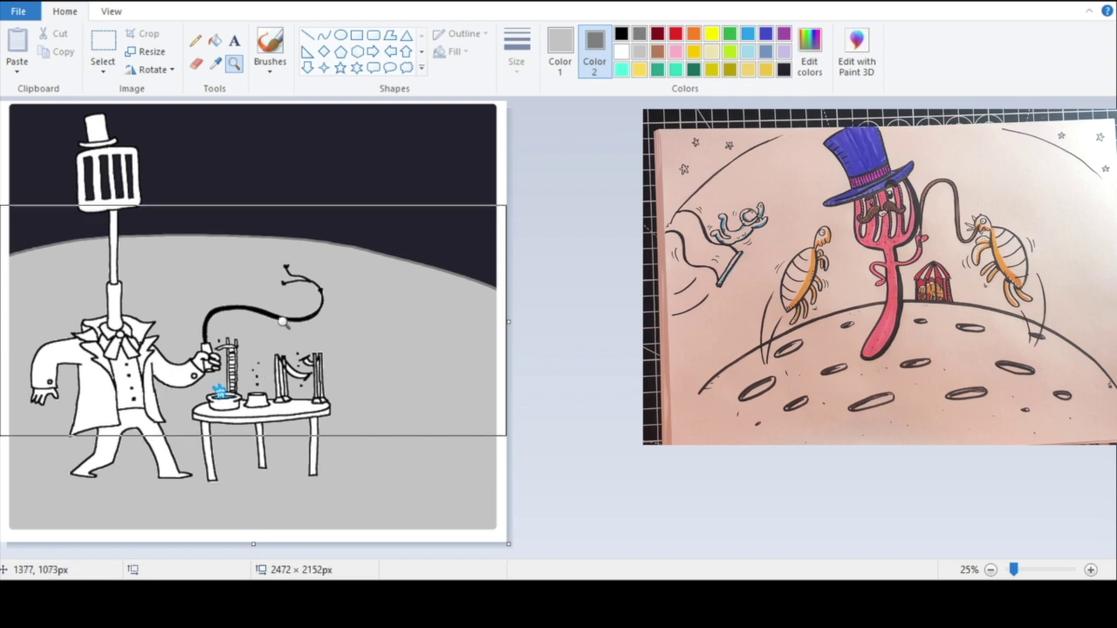
pyautogui.click(418, 323)
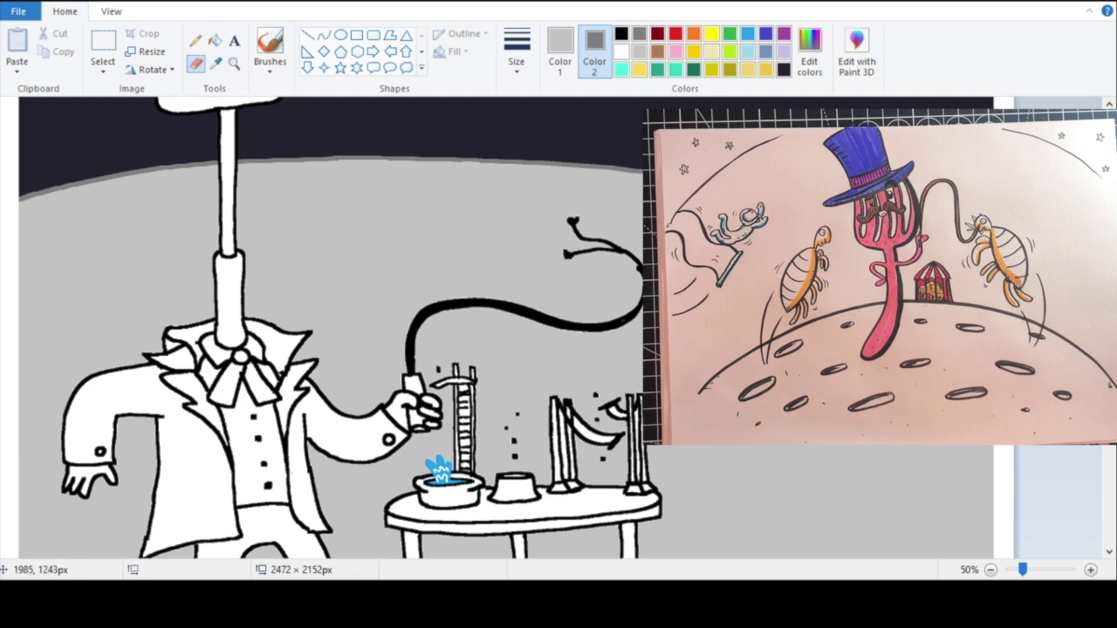
pyautogui.moveTo(851, 466); pyautogui.dragTo(788, 447)
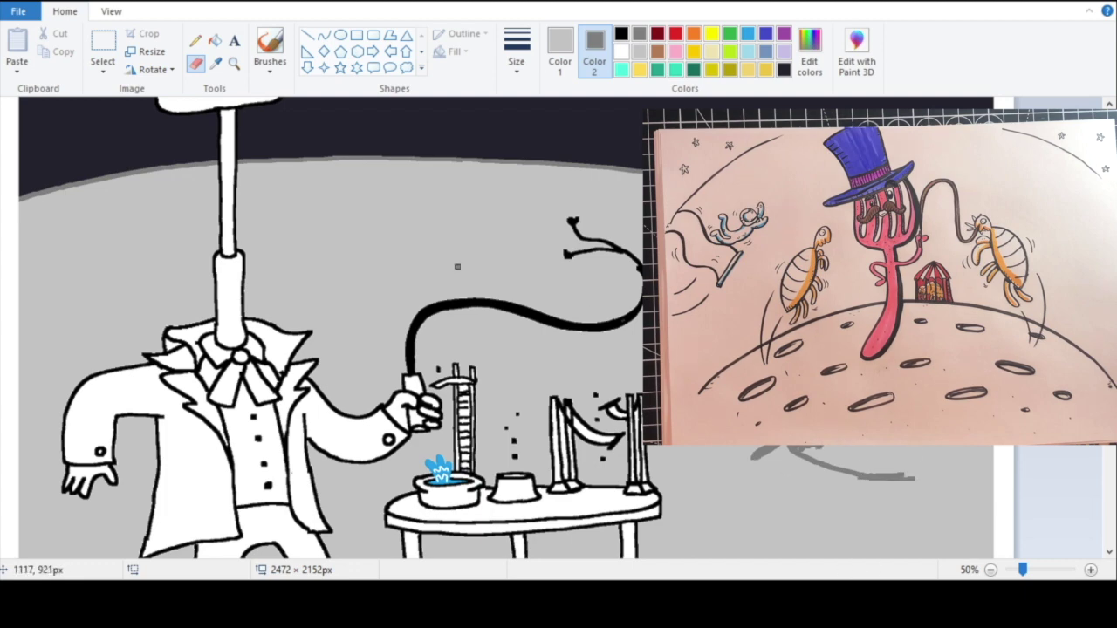
pyautogui.moveTo(360, 181)
pyautogui.mouseDown()
pyautogui.moveTo(387, 185)
pyautogui.moveTo(358, 186)
pyautogui.mouseUp()
pyautogui.moveTo(85, 230)
pyautogui.mouseDown()
pyautogui.moveTo(122, 225)
pyautogui.moveTo(73, 241)
pyautogui.mouseUp()
pyautogui.moveTo(377, 234)
pyautogui.mouseDown()
pyautogui.moveTo(389, 236)
pyautogui.moveTo(359, 233)
pyautogui.mouseUp()
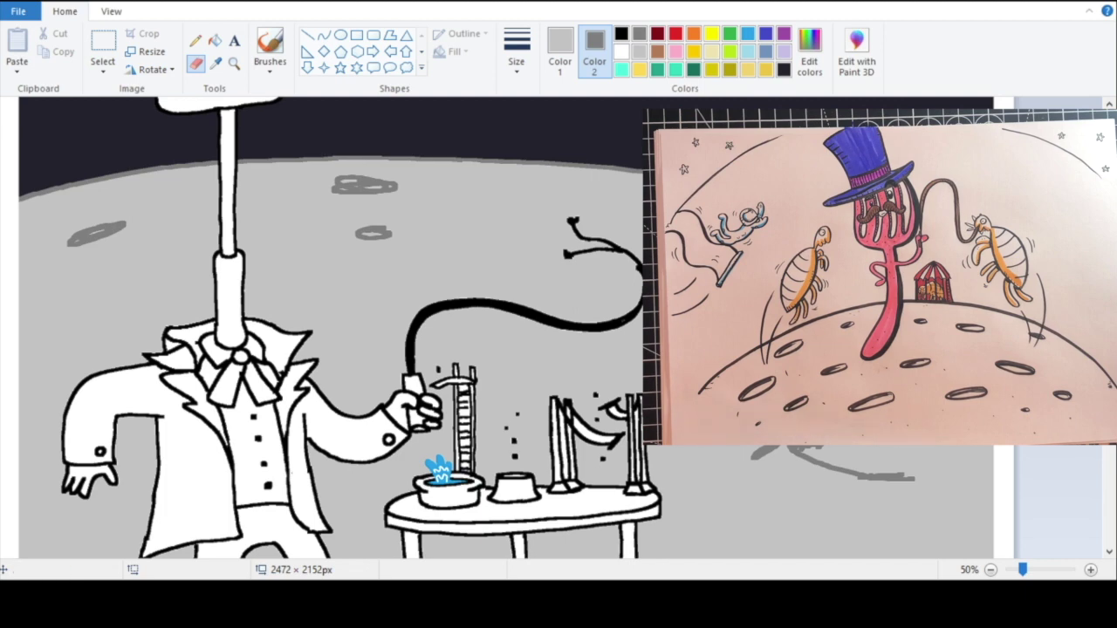
pyautogui.click(234, 63)
pyautogui.rightClick(299, 270)
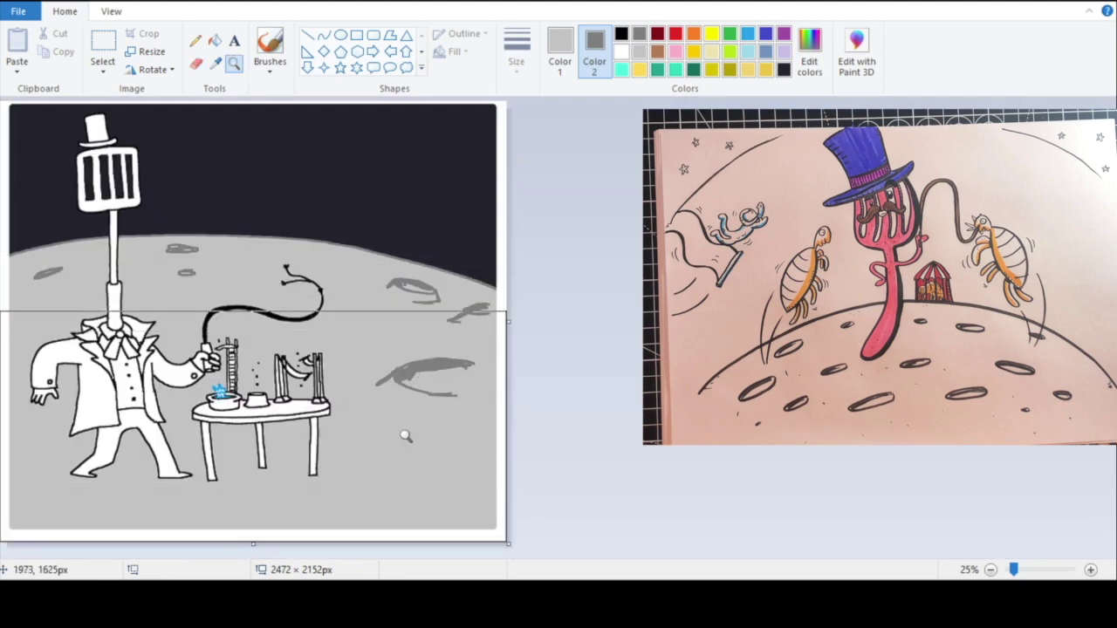
pyautogui.click(410, 209)
pyautogui.click(195, 62)
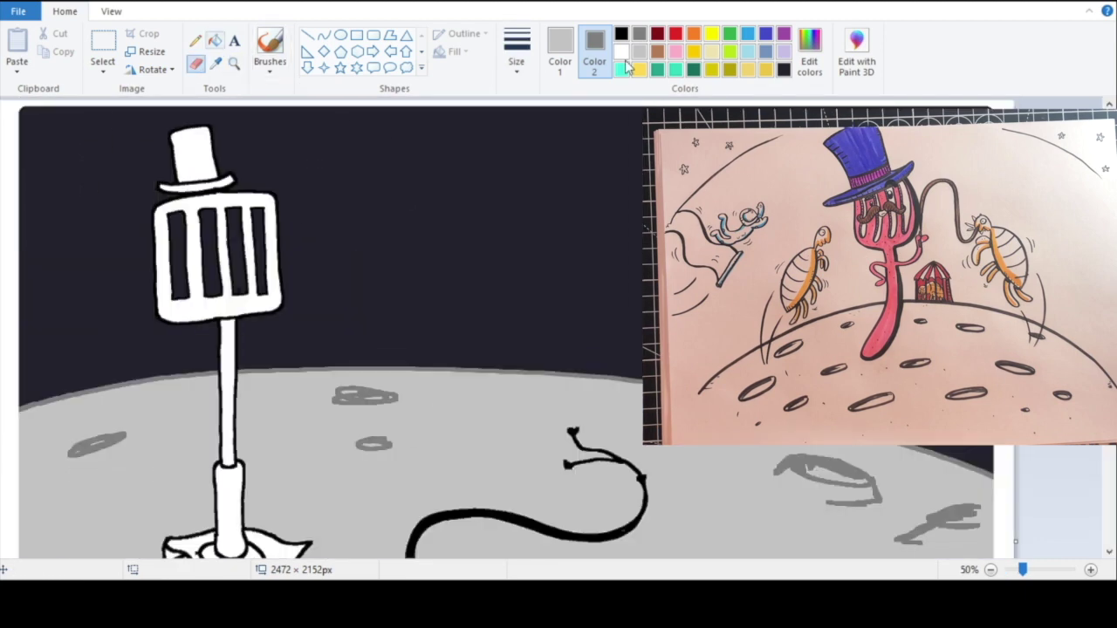
# Step: Draw a round blue-gray planet in the dark sky and fill it with the same colour
pyautogui.click(764, 52)
pyautogui.moveTo(704, 297); pyautogui.dragTo(659, 162)
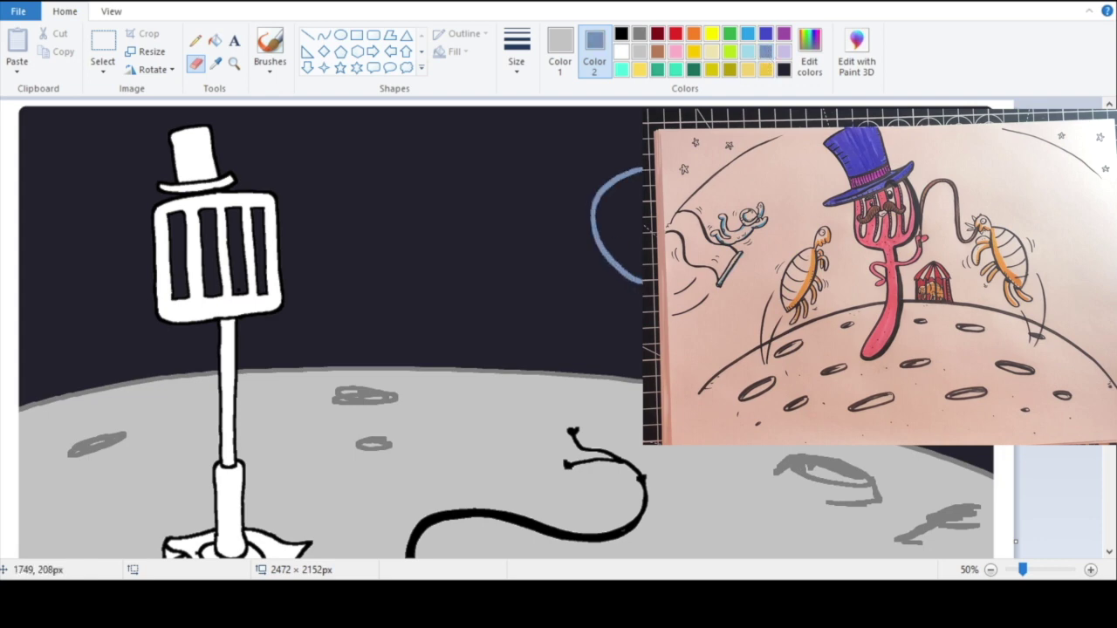
pyautogui.click(214, 41)
pyautogui.rightClick(628, 225)
# Step: Mix a custom green and paint continents on the blue-gray planet
pyautogui.click(729, 51)
pyautogui.click(809, 51)
pyautogui.click(613, 240)
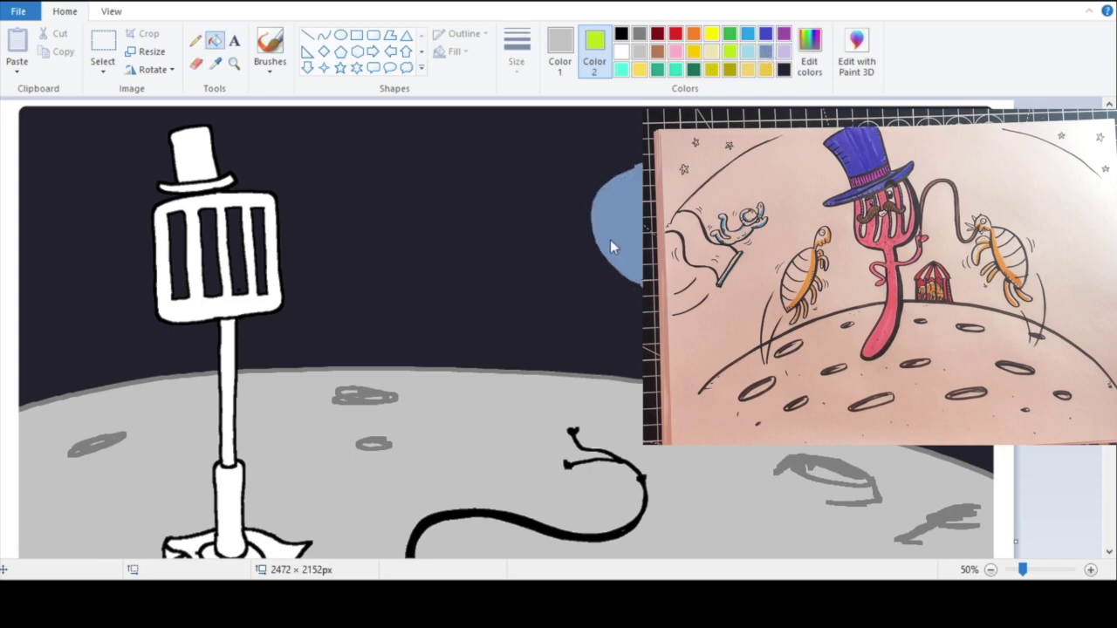
pyautogui.press('Return')
pyautogui.click(196, 62)
pyautogui.moveTo(623, 210); pyautogui.dragTo(622, 202)
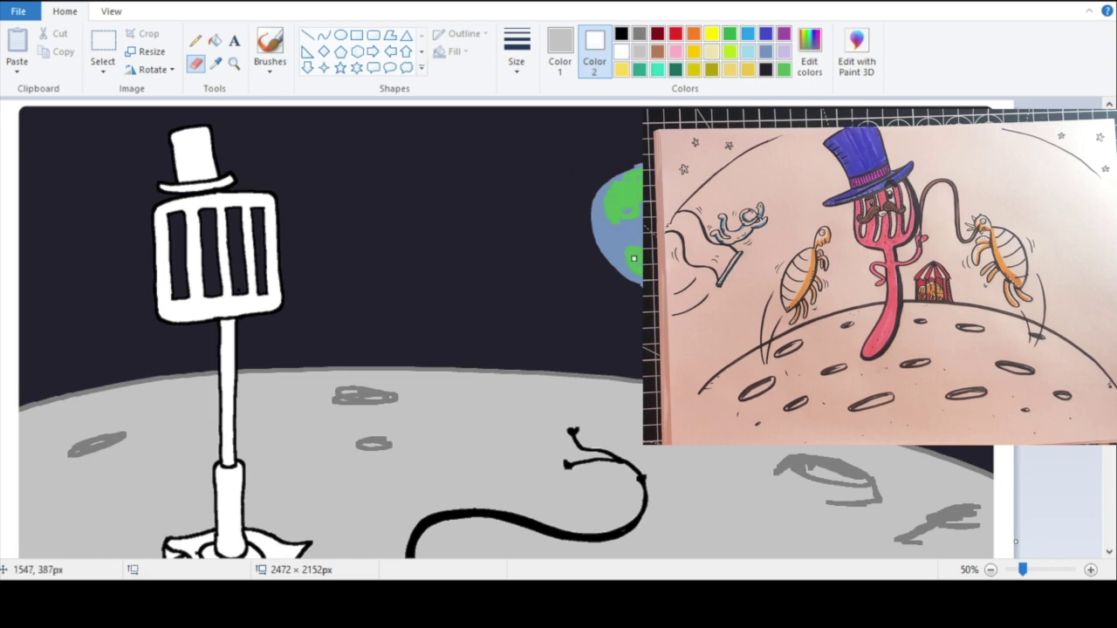
# Step: Outline the planet with a light-turquoise circle and fill the gap inside it with the planet's blue-gray
pyautogui.click(748, 51)
pyautogui.click(340, 35)
pyautogui.moveTo(581, 152); pyautogui.dragTo(740, 307)
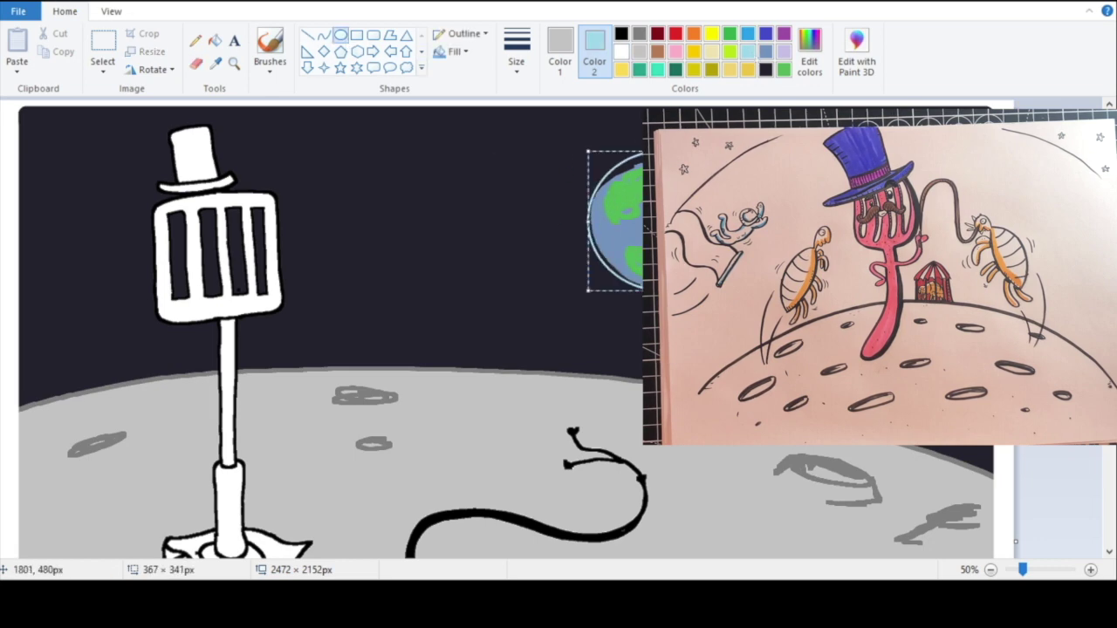
pyautogui.click(215, 62)
pyautogui.click(214, 40)
pyautogui.rightClick(725, 188)
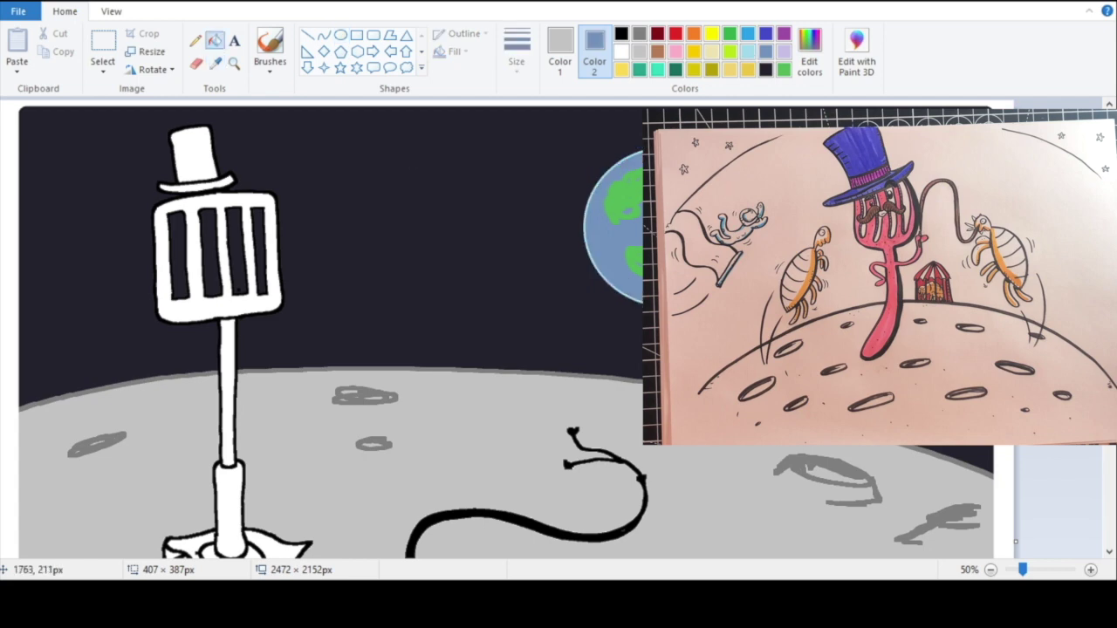
# Step: Scatter small white stars across the dark sky around the ringmaster and the planet
pyautogui.click(233, 62)
pyautogui.rightClick(253, 262)
pyautogui.click(253, 209)
pyautogui.click(195, 63)
pyautogui.click(621, 52)
pyautogui.click(517, 145)
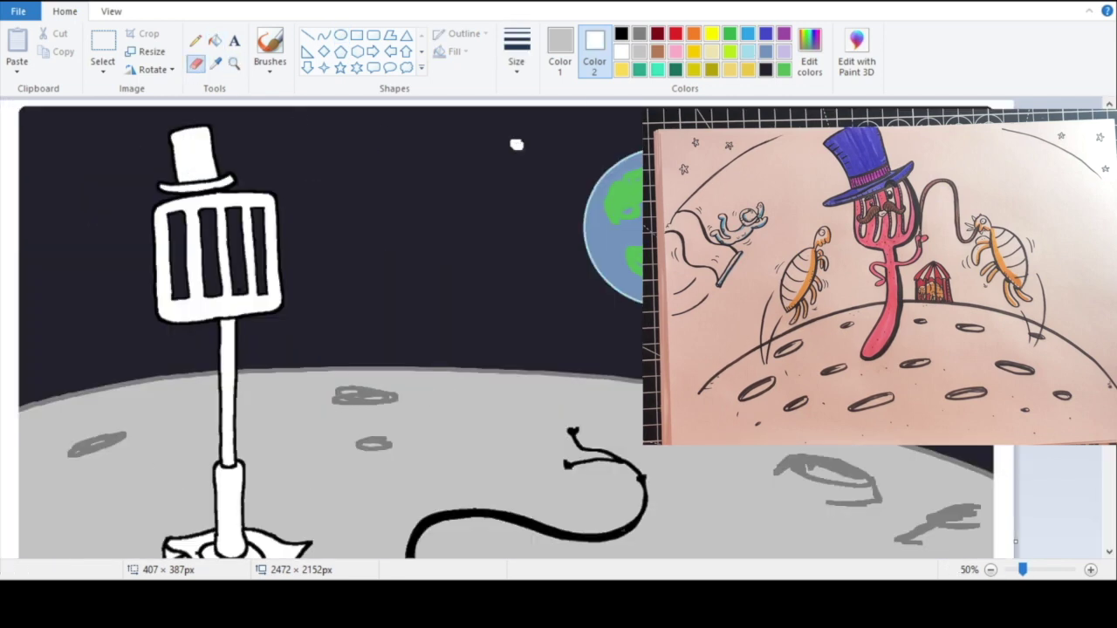
pyautogui.click(409, 281)
pyautogui.click(350, 206)
pyautogui.click(120, 337)
pyautogui.click(117, 240)
pyautogui.click(75, 209)
# Step: Fill the table's top, edge and three legs with a custom brown
pyautogui.click(234, 62)
pyautogui.rightClick(287, 195)
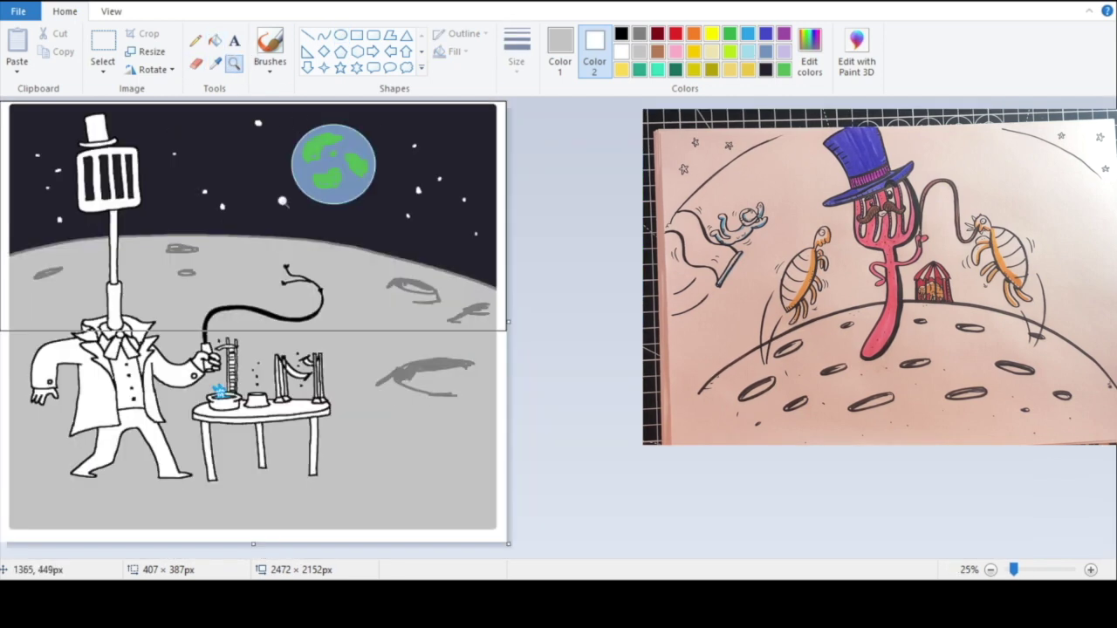
pyautogui.click(409, 401)
pyautogui.click(662, 306)
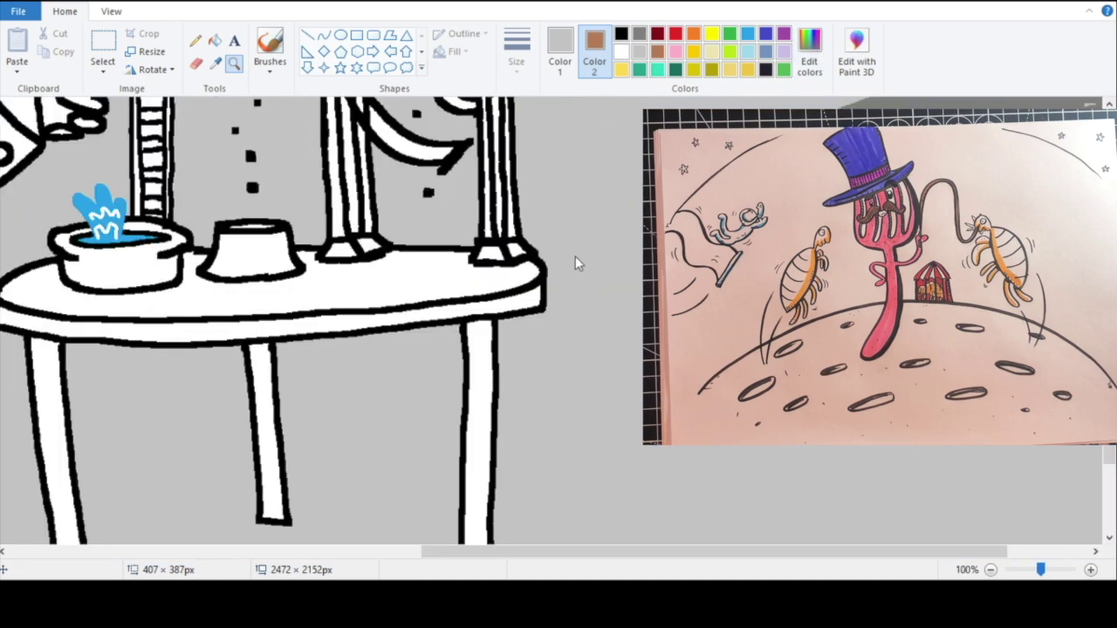
pyautogui.click(215, 40)
pyautogui.rightClick(507, 281)
pyautogui.rightClick(516, 297)
pyautogui.rightClick(477, 366)
pyautogui.rightClick(266, 384)
pyautogui.rightClick(56, 369)
# Step: Fill the gaps between the ladder's rungs with the ground's light gray
pyautogui.click(233, 63)
pyautogui.rightClick(550, 279)
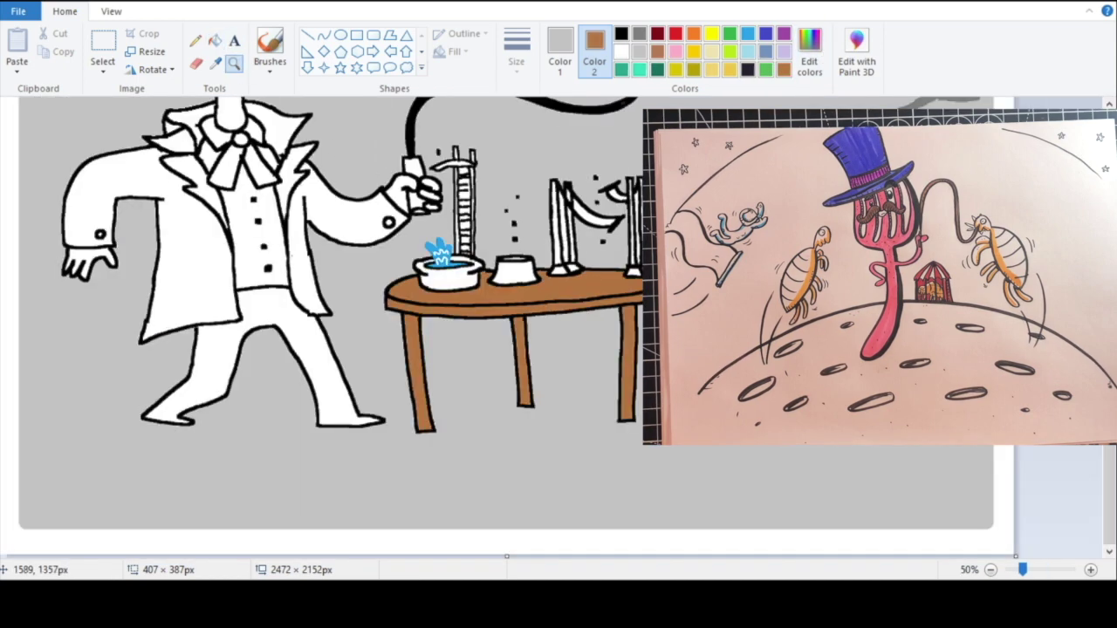
pyautogui.click(215, 40)
pyautogui.click(361, 135)
pyautogui.click(366, 229)
pyautogui.click(366, 265)
pyautogui.click(368, 295)
pyautogui.click(369, 352)
pyautogui.click(371, 410)
pyautogui.click(368, 442)
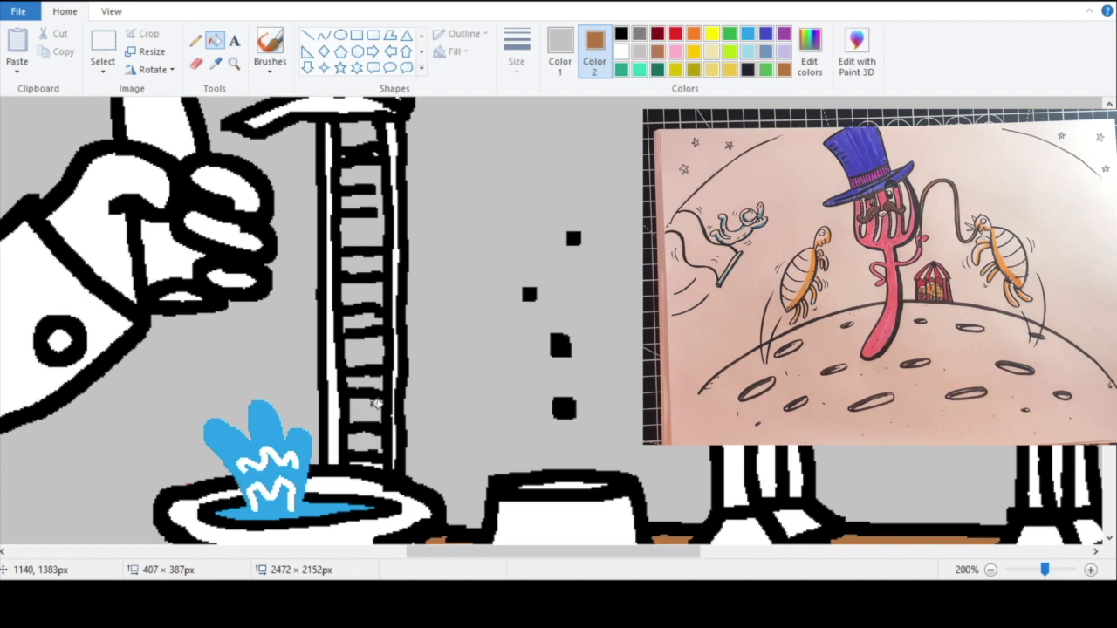
# Step: Fill the gaps between the posts of the trapeze stand with the ground's light gray
pyautogui.click(234, 63)
pyautogui.rightClick(356, 261)
pyautogui.click(357, 262)
pyautogui.click(214, 40)
pyautogui.click(550, 194)
pyautogui.click(501, 301)
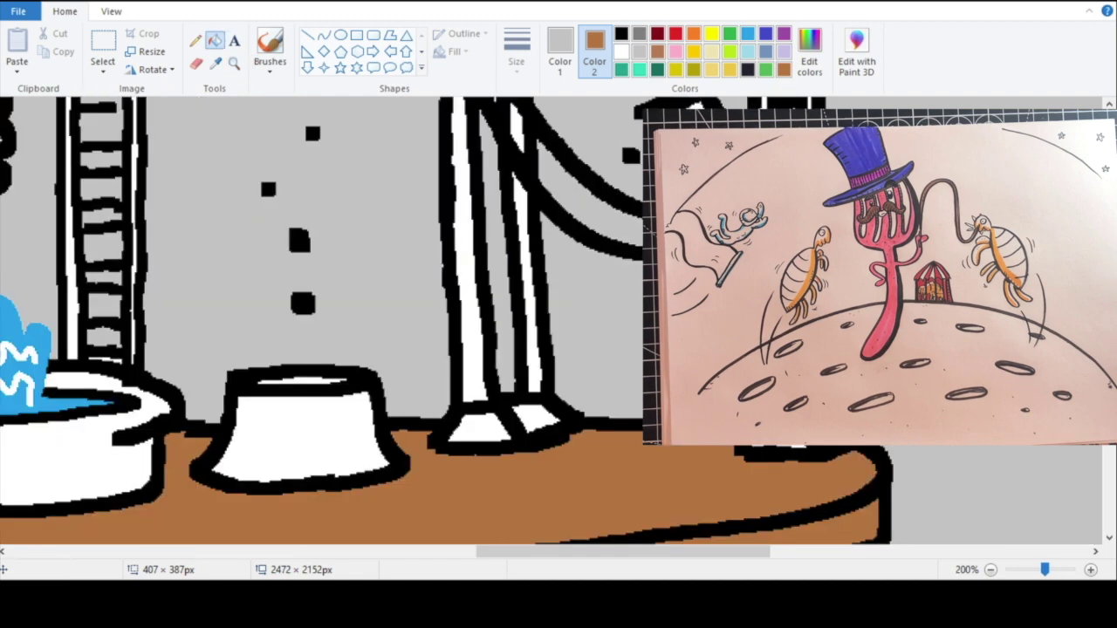
# Step: Sample the table's brown as the primary colour and fill the trapeze stands' bases and posts with it
pyautogui.scroll(2, 652, 454)
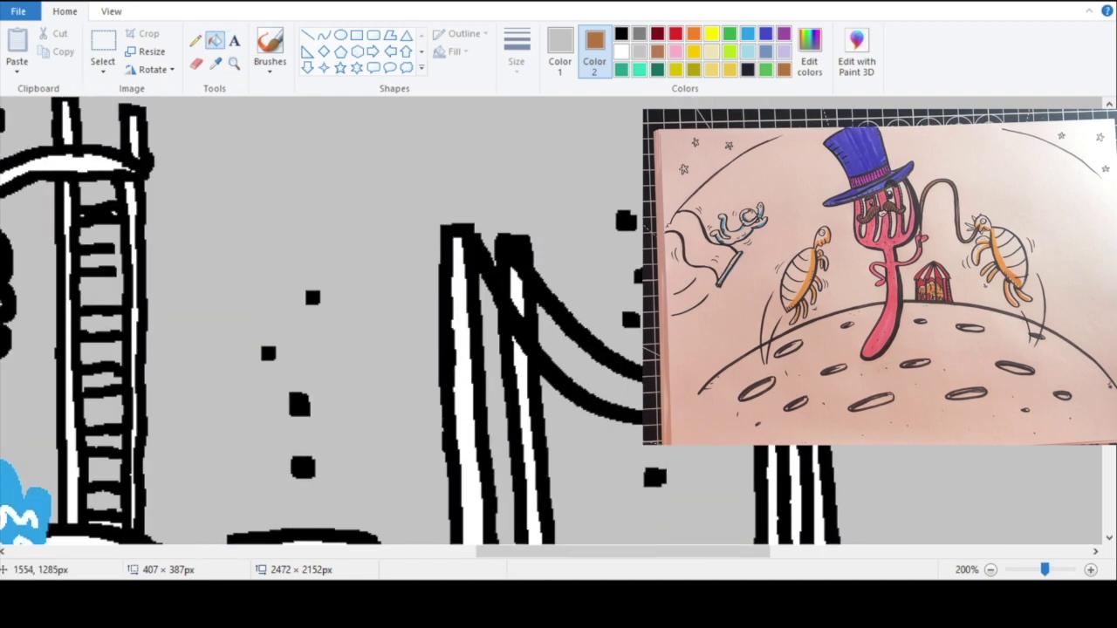
pyautogui.scroll(-2, 652, 455)
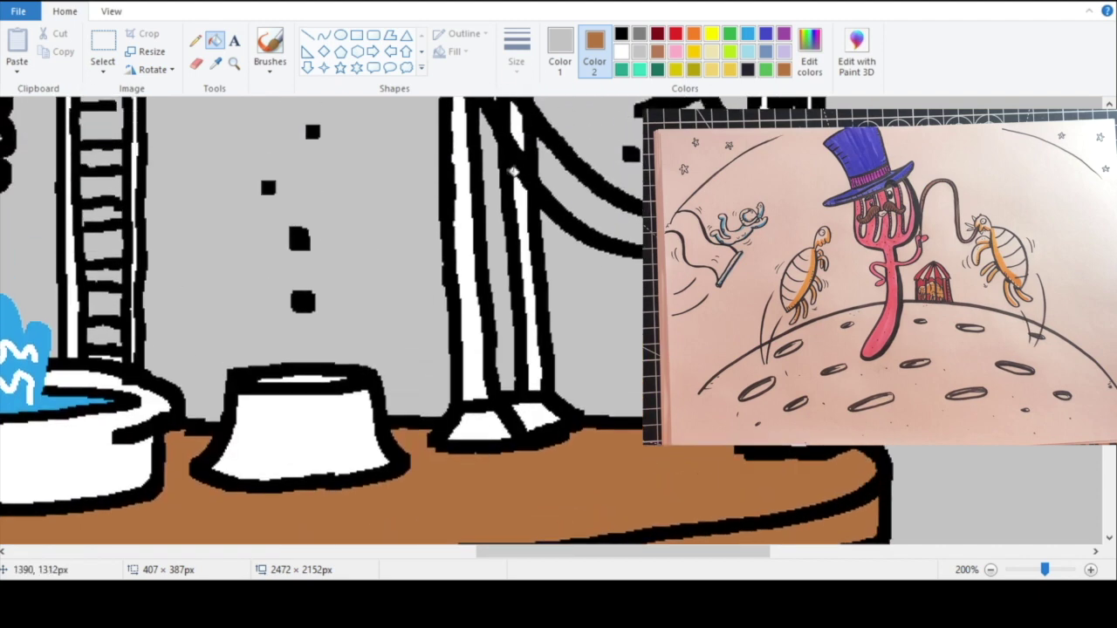
pyautogui.click(215, 63)
pyautogui.click(544, 463)
pyautogui.click(491, 419)
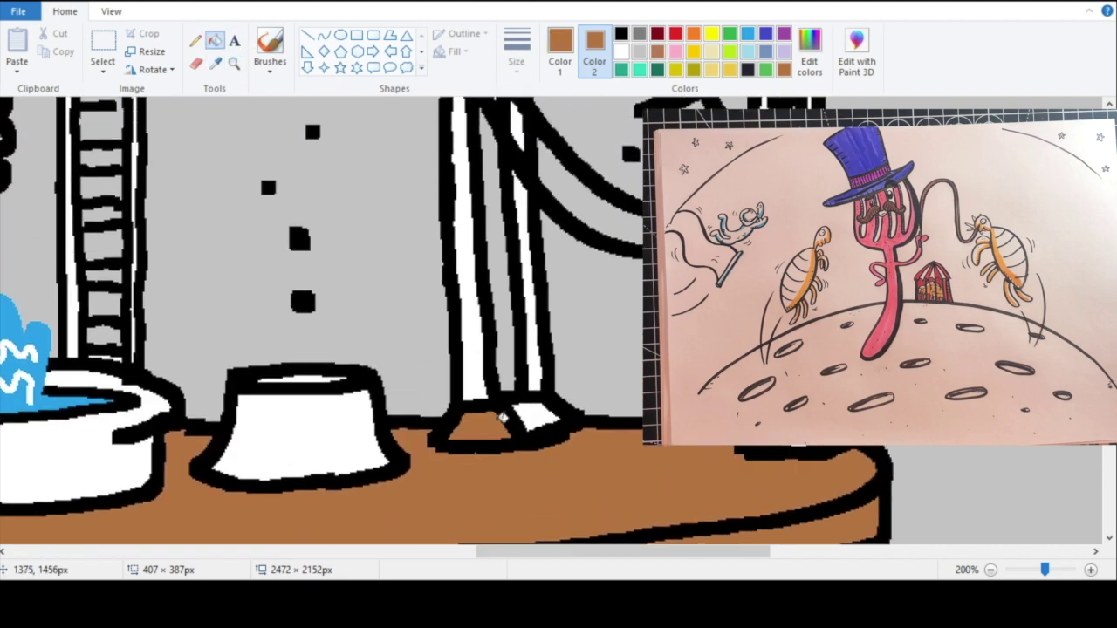
pyautogui.click(532, 415)
pyautogui.click(481, 381)
pyautogui.click(538, 361)
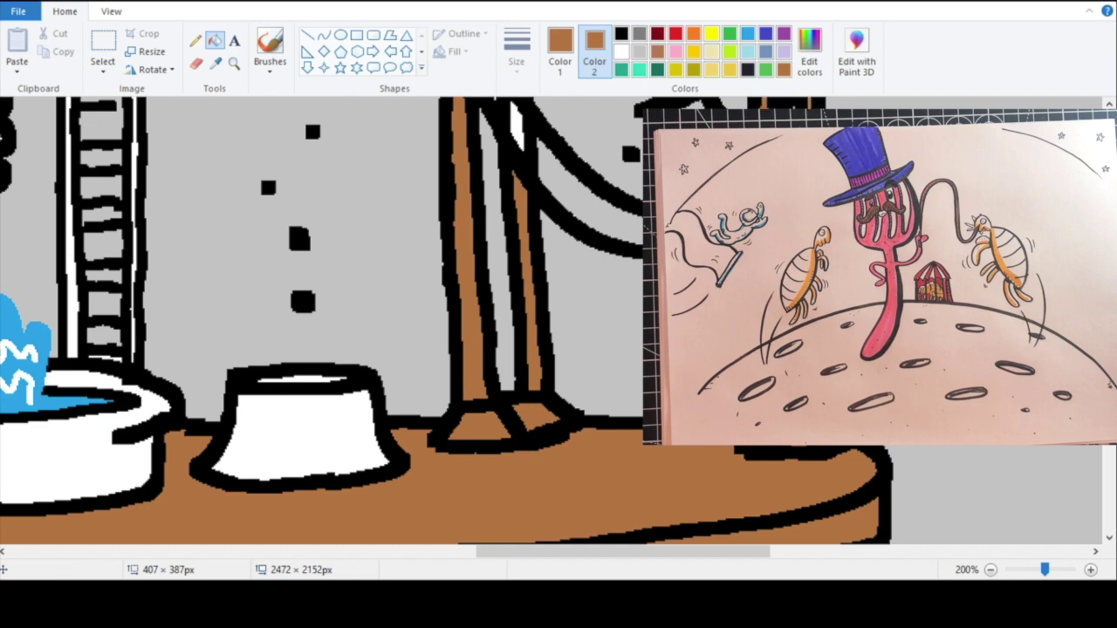
pyautogui.scroll(2, 492, 228)
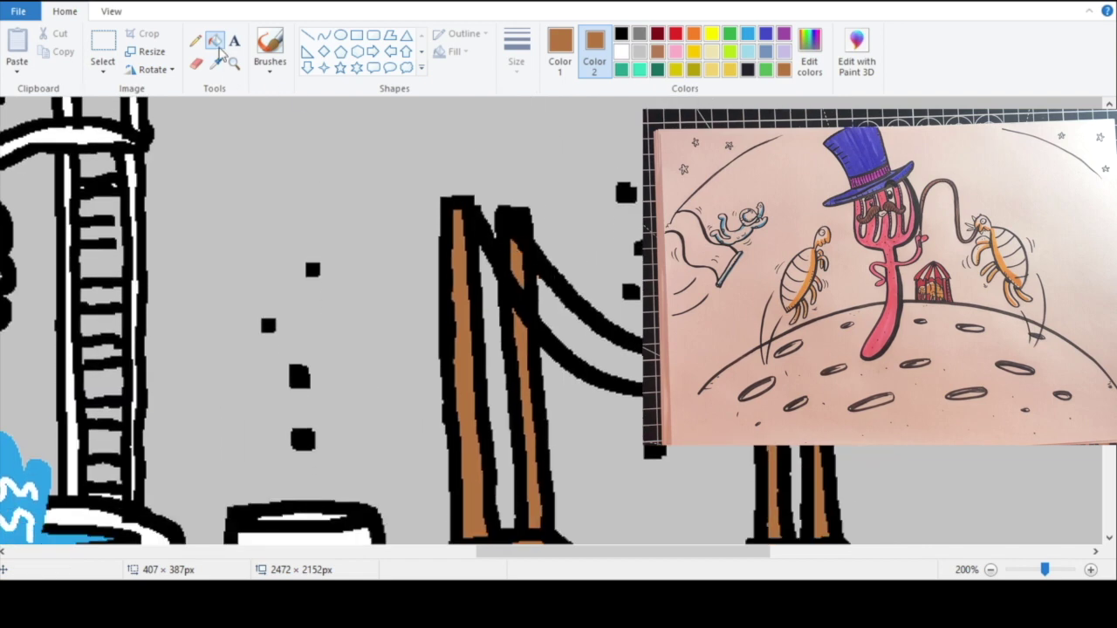
# Step: Fill the ladder's two side rails with brown, both above and below the diving board
pyautogui.keyDown('ctrl'); pyautogui.scroll(-1, 206, 180); pyautogui.keyUp('ctrl')
pyautogui.keyDown('ctrl'); pyautogui.scroll(1, 207, 180); pyautogui.keyUp('ctrl')
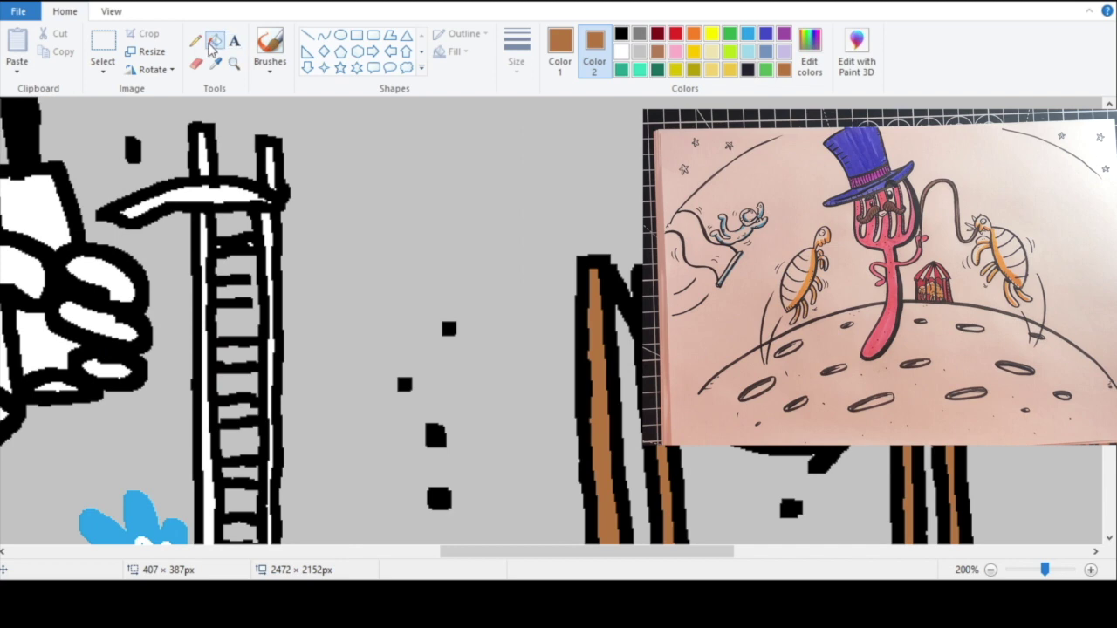
pyautogui.click(269, 159)
pyautogui.click(207, 160)
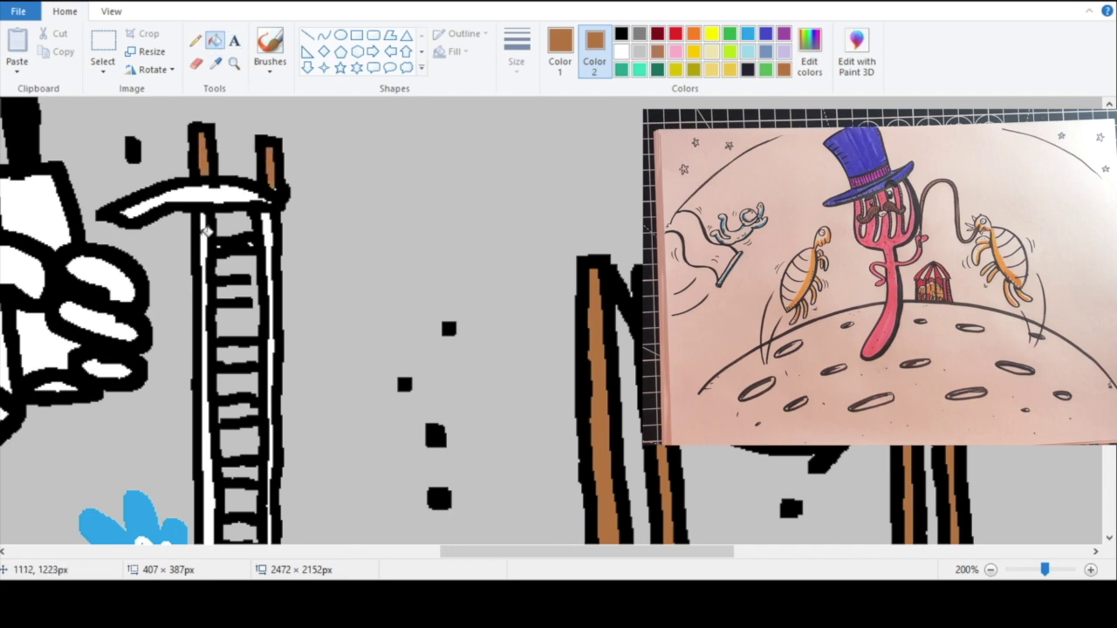
pyautogui.click(207, 232)
pyautogui.click(274, 234)
pyautogui.click(864, 288)
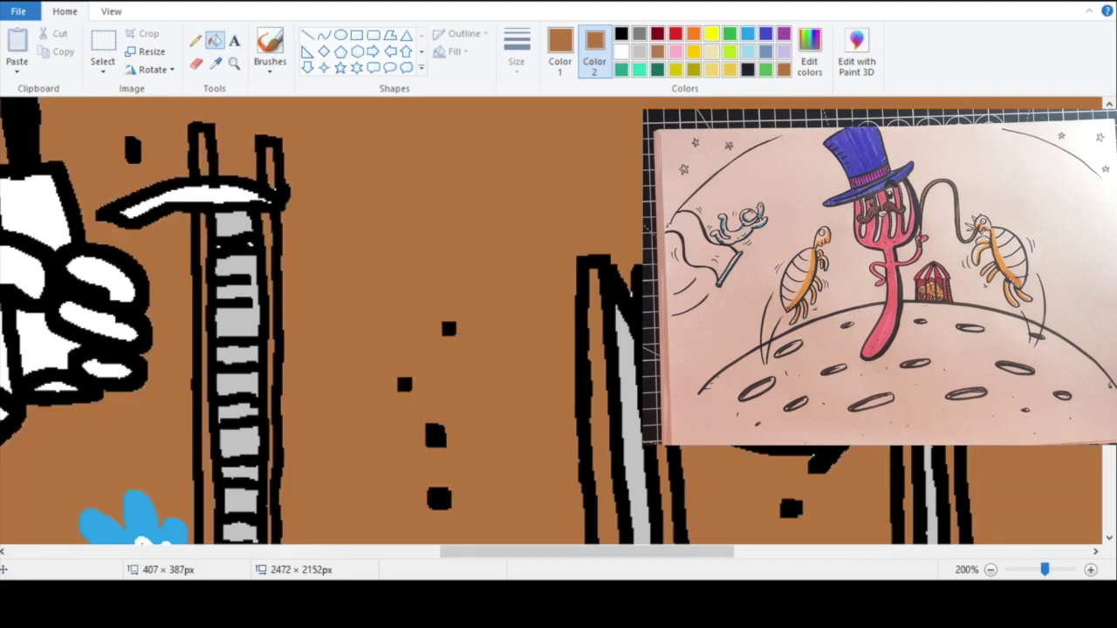
pyautogui.moveTo(1108, 363); pyautogui.dragTo(1108, 397)
pyautogui.hotkey('ctrl', 'z')
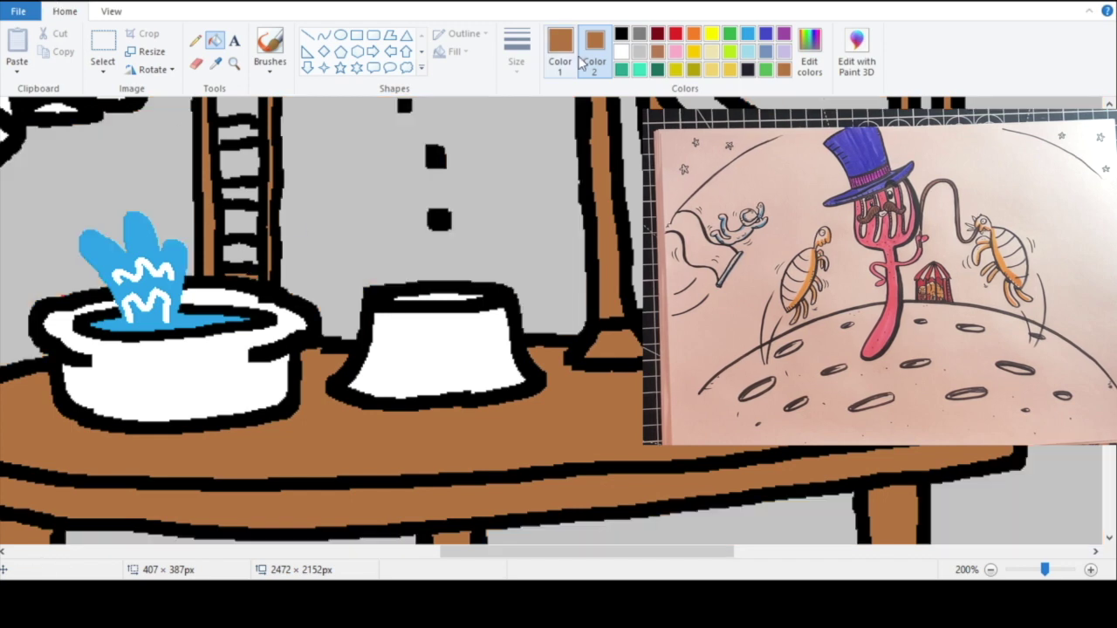
# Step: Fill the water pot with a custom hot pink and the side of the small stand next to it with salmon pink
pyautogui.click(676, 52)
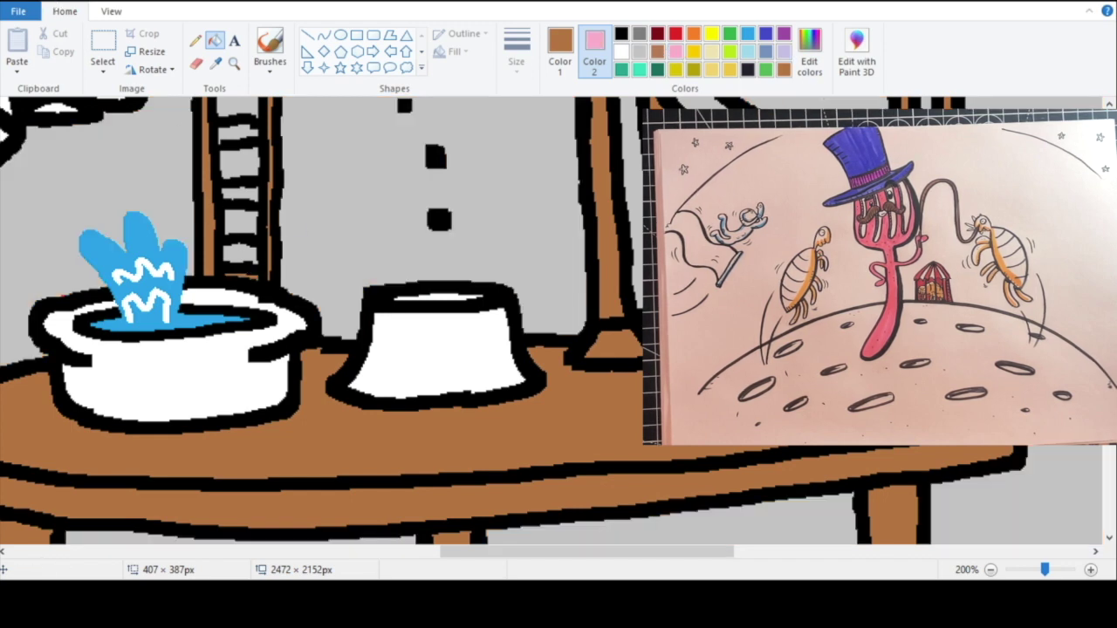
pyautogui.rightClick(219, 357)
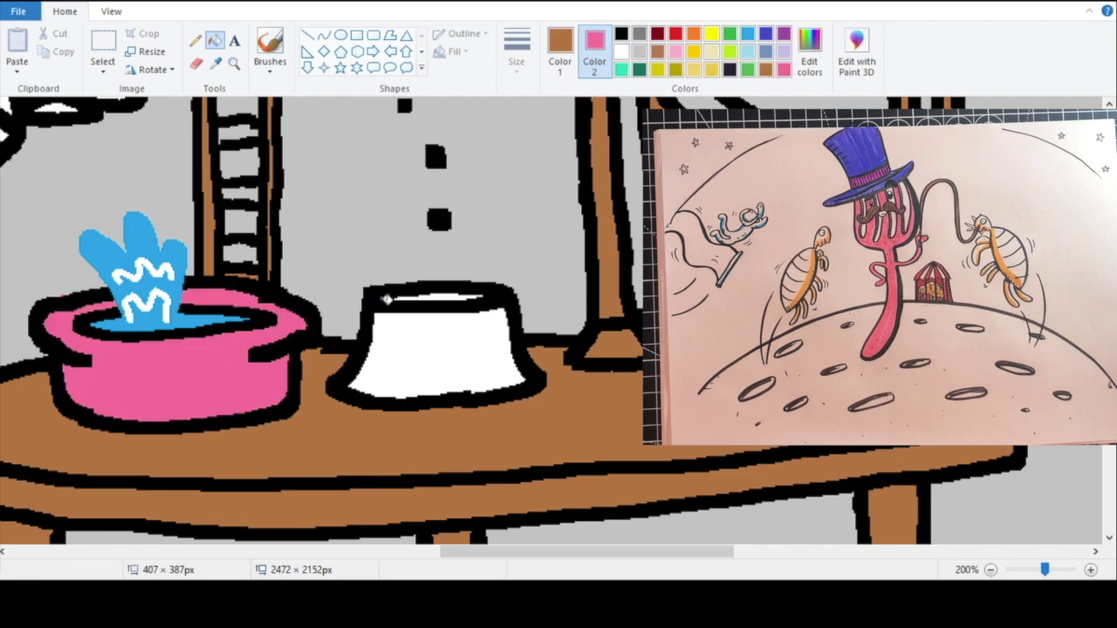
pyautogui.click(676, 35)
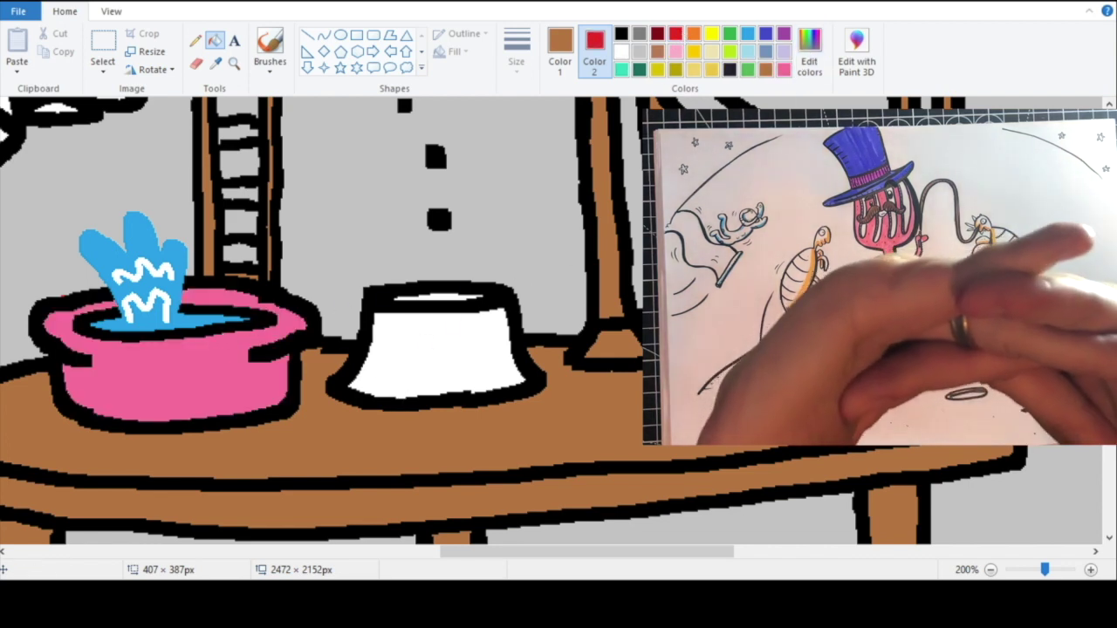
pyautogui.rightClick(431, 324)
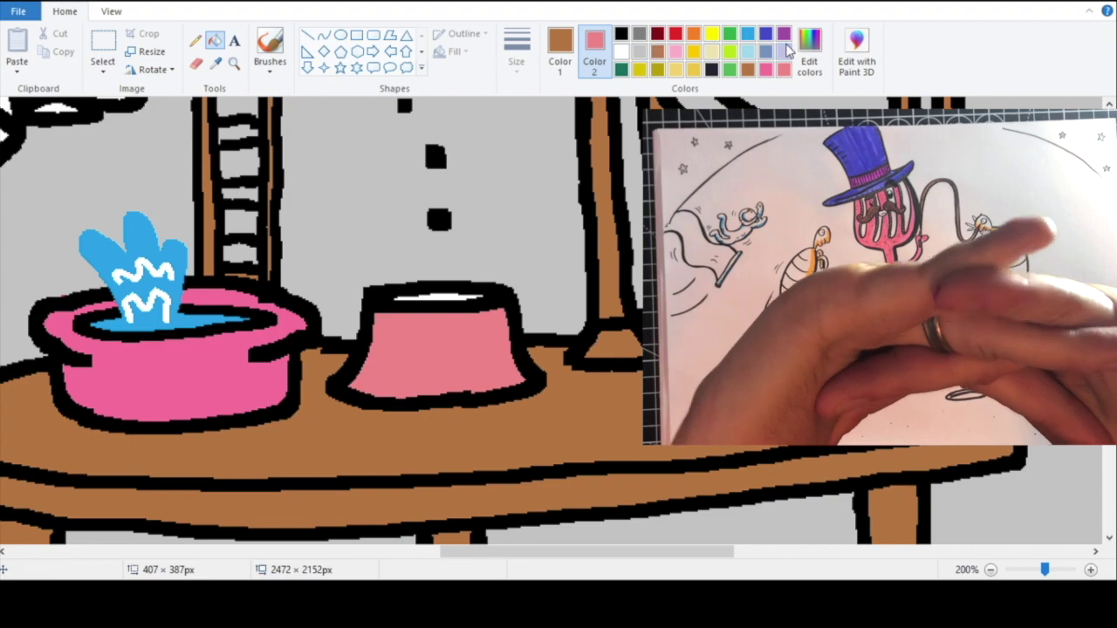
# Step: Fill the top of the small salmon stand with red, and refill it with a custom lighter red
pyautogui.click(675, 35)
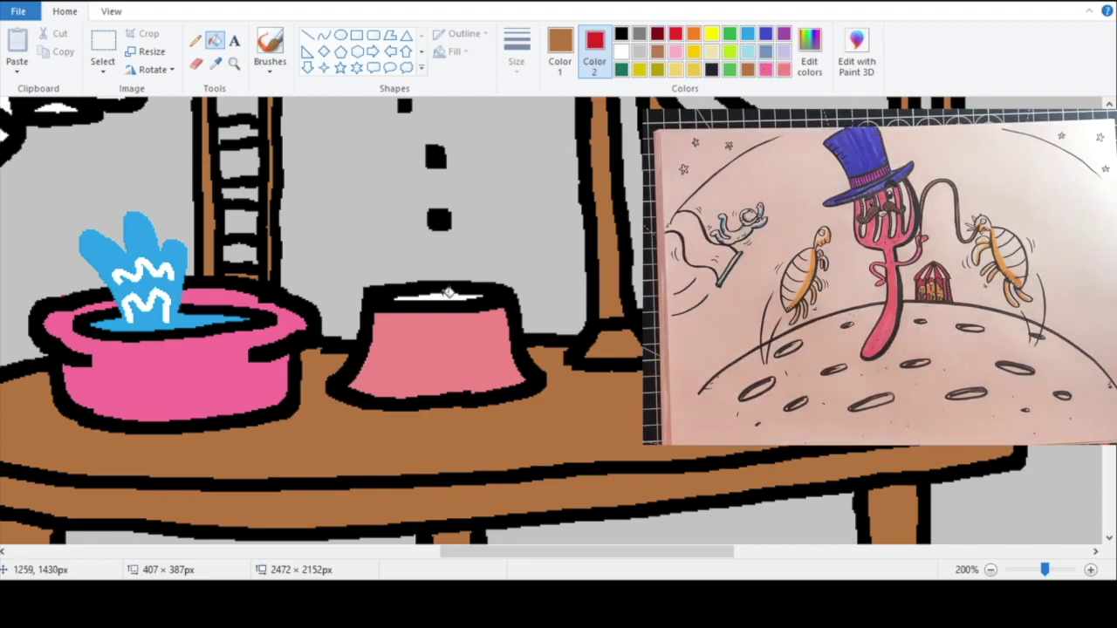
pyautogui.rightClick(441, 297)
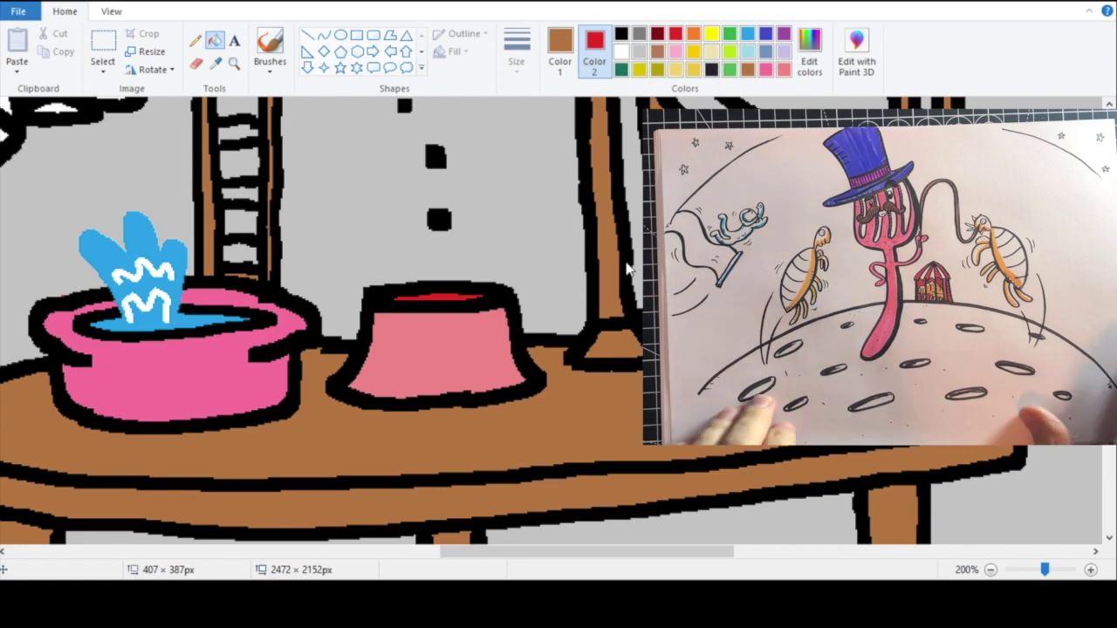
pyautogui.click(414, 408)
pyautogui.rightClick(448, 295)
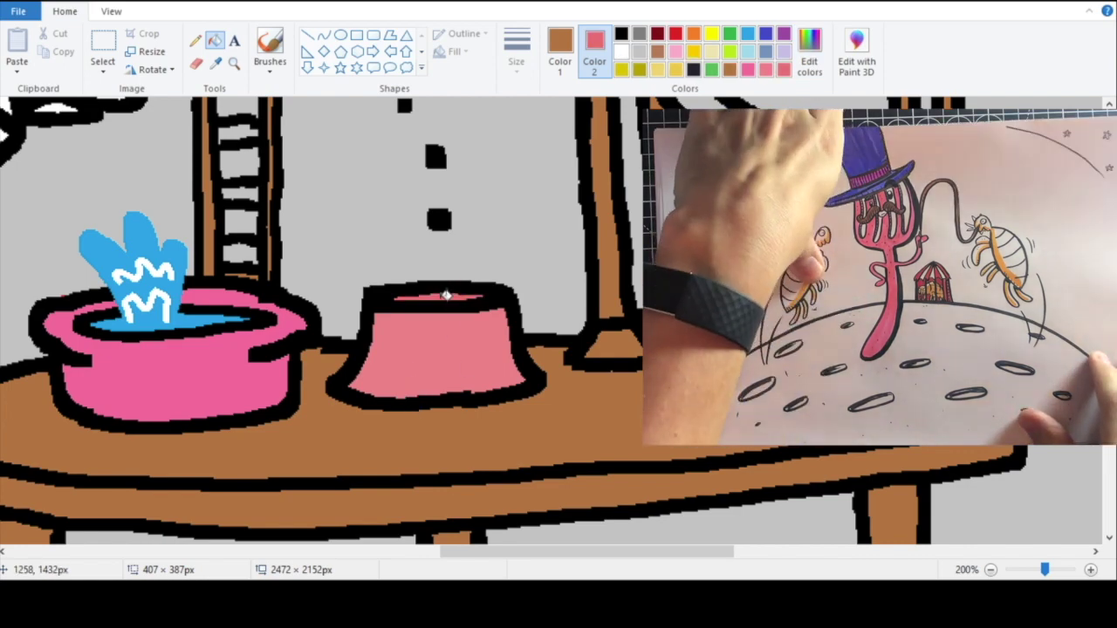
# Step: Fill the diving board on top of the ladder with light turquoise
pyautogui.click(234, 62)
pyautogui.rightClick(294, 142)
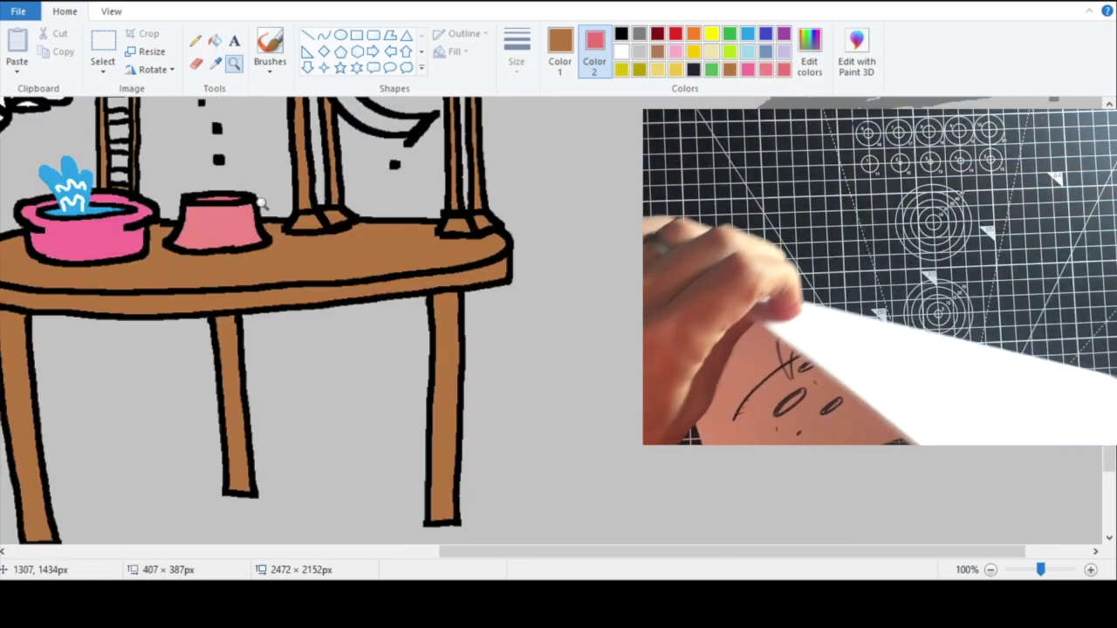
pyautogui.rightClick(262, 184)
pyautogui.click(448, 250)
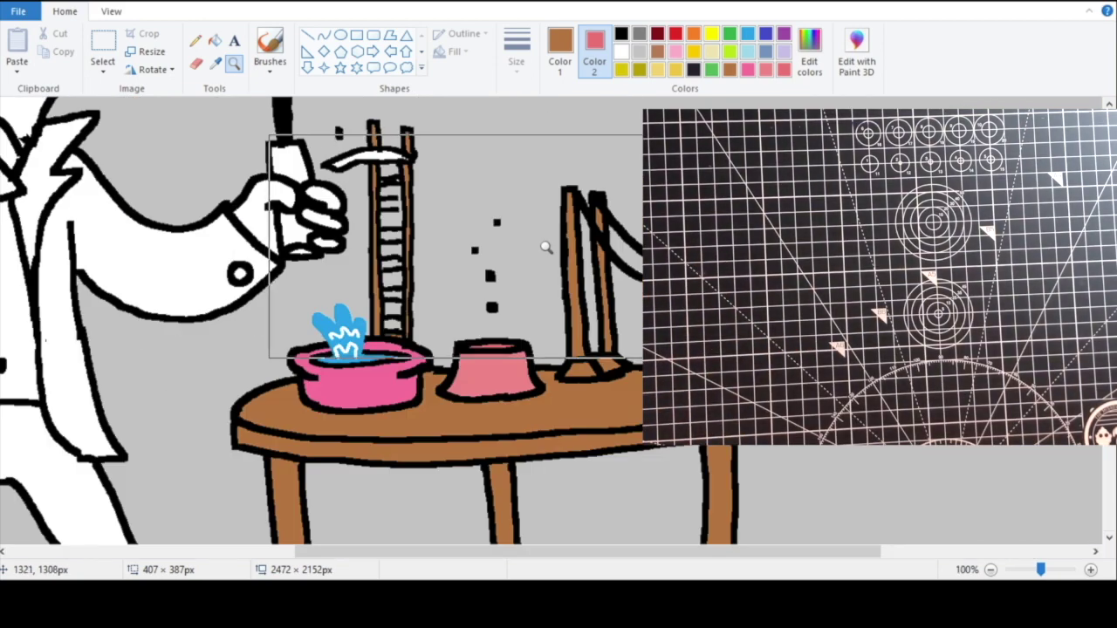
pyautogui.click(446, 236)
pyautogui.click(748, 52)
pyautogui.click(214, 40)
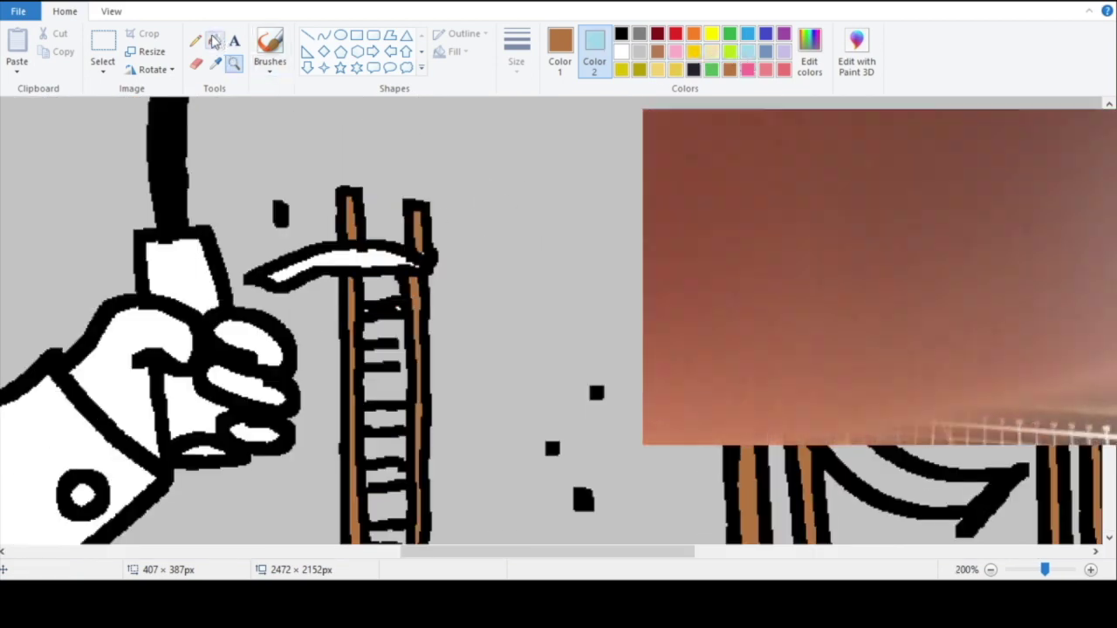
pyautogui.rightClick(346, 251)
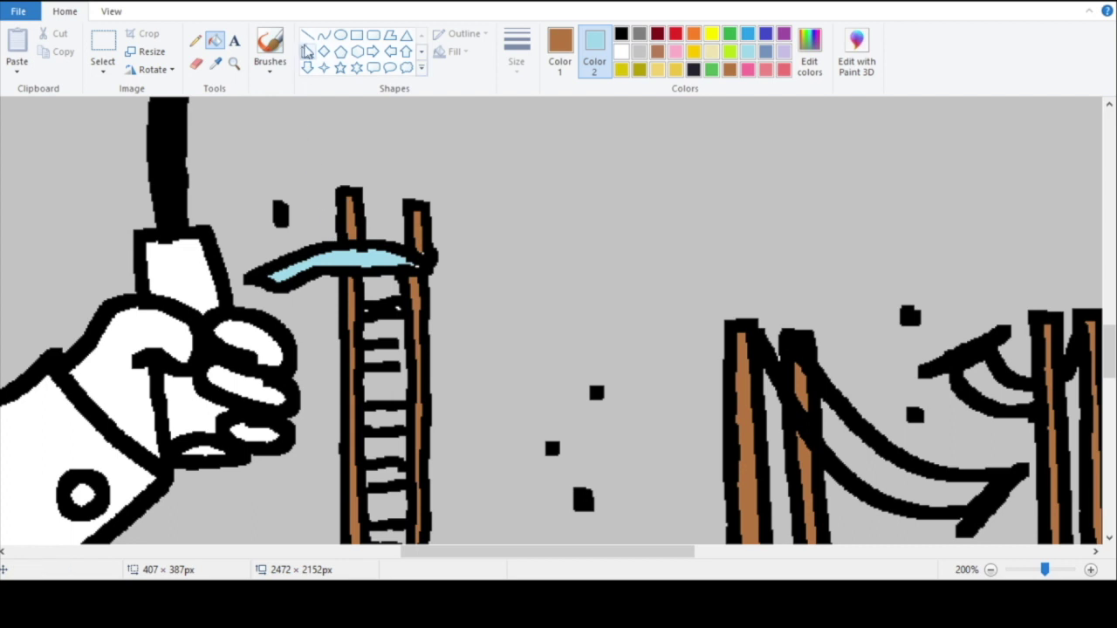
# Step: Draw a curved black line along the diving board, undoing the first stroke and drawing it again
pyautogui.click(195, 64)
pyautogui.click(620, 33)
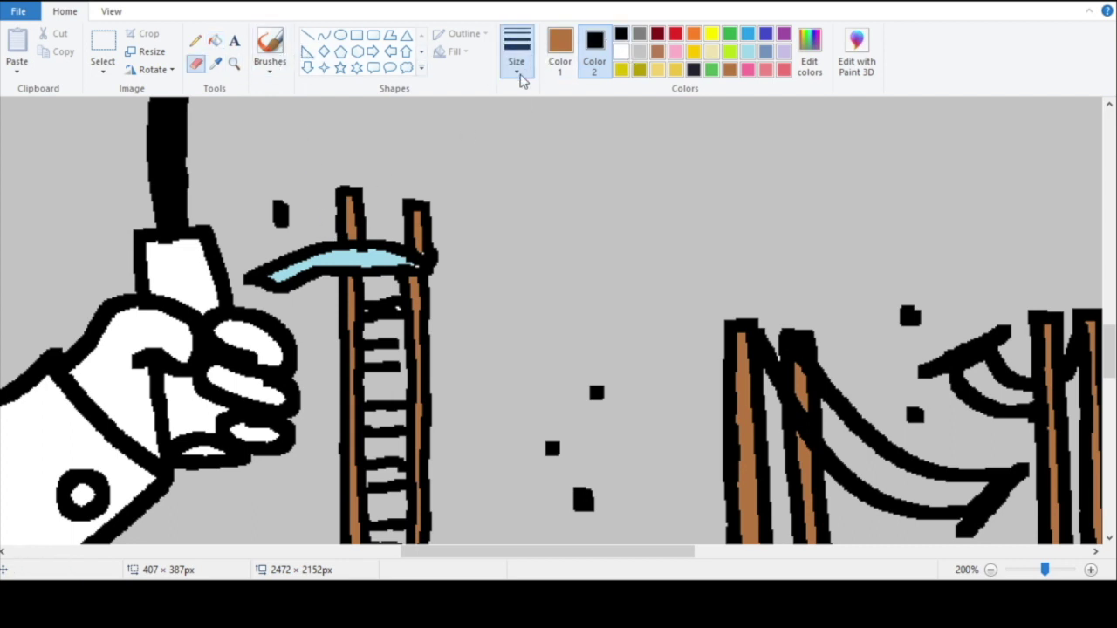
pyautogui.moveTo(270, 281); pyautogui.dragTo(407, 253)
pyautogui.click(49, 1)
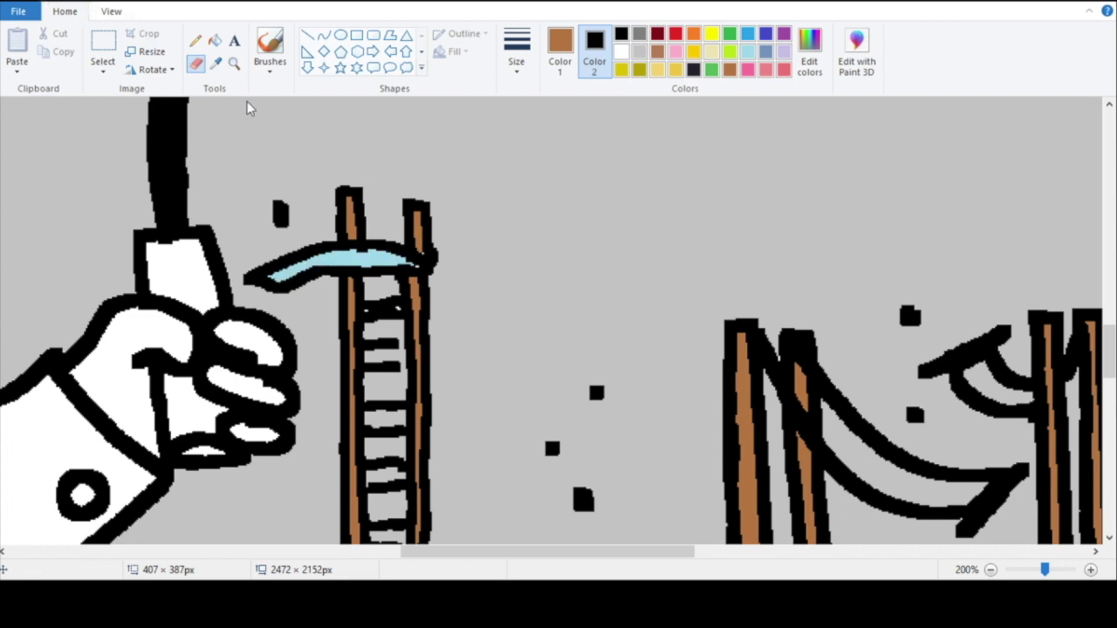
pyautogui.moveTo(402, 257); pyautogui.dragTo(305, 269)
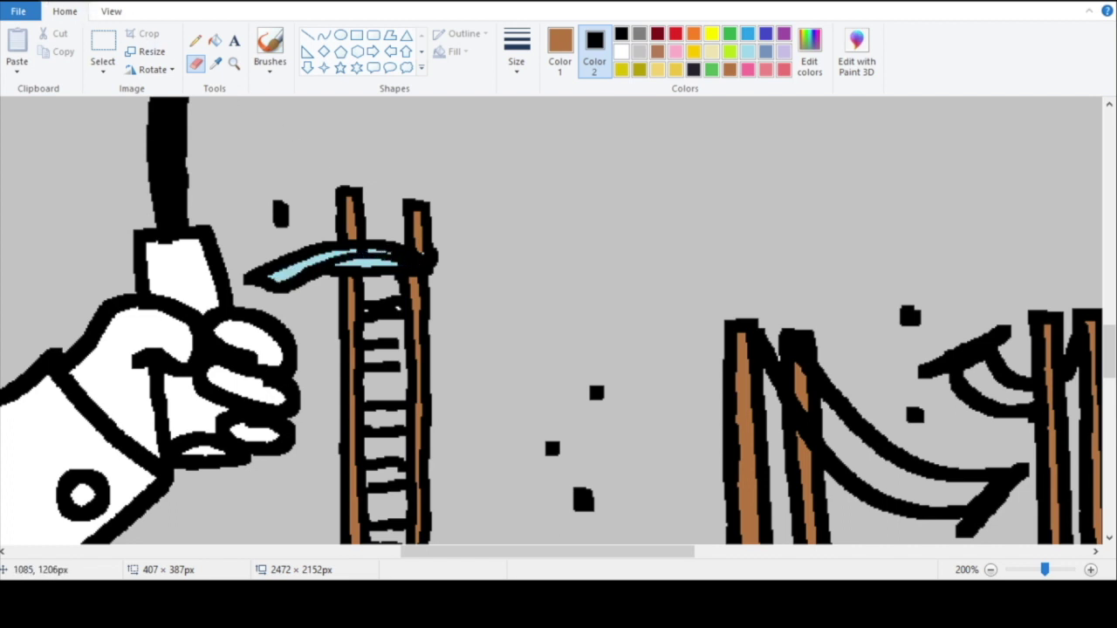
pyautogui.click(234, 64)
pyautogui.rightClick(282, 166)
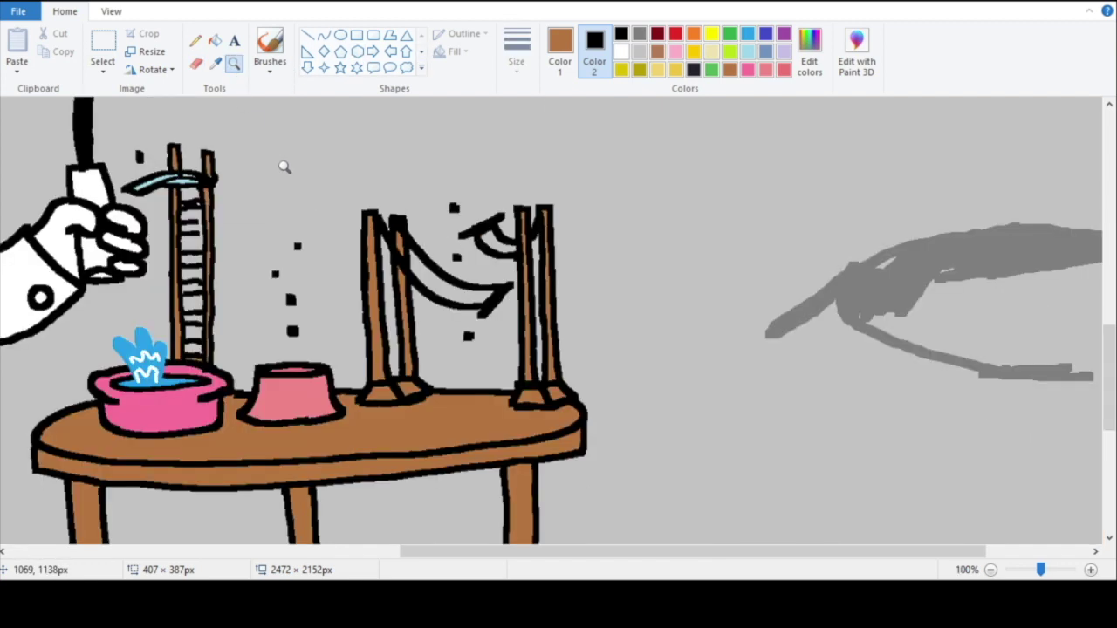
# Step: Fill the spatula's head and shaft with a custom pale lavender and its grip with gold
pyautogui.rightClick(302, 173)
pyautogui.click(506, 248)
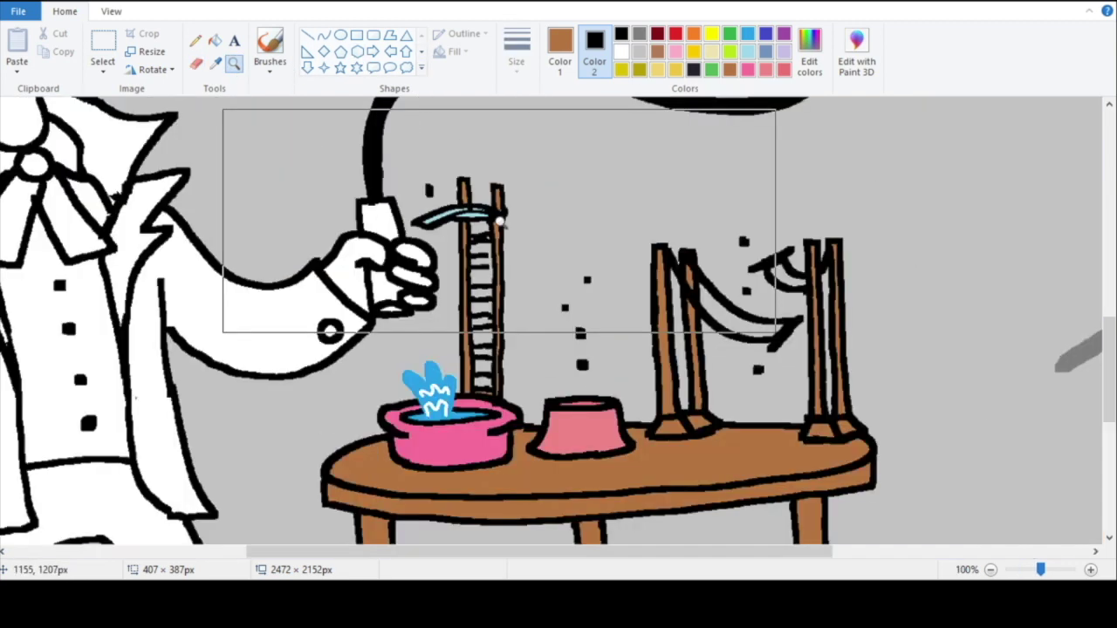
pyautogui.rightClick(488, 235)
pyautogui.rightClick(489, 236)
pyautogui.click(369, 349)
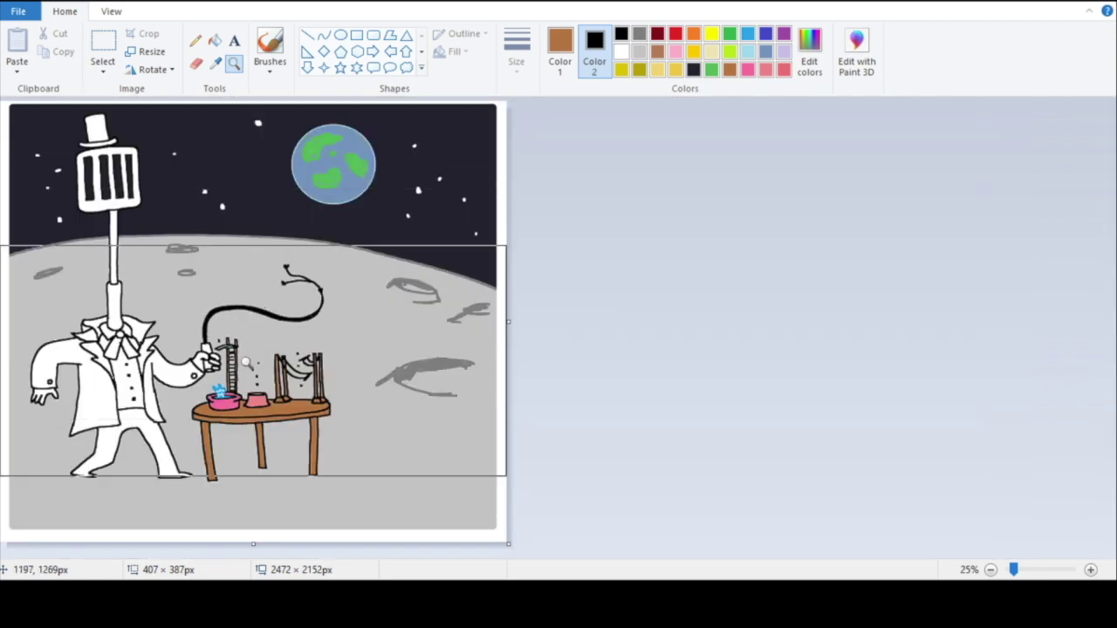
pyautogui.click(262, 218)
pyautogui.click(215, 65)
pyautogui.click(783, 51)
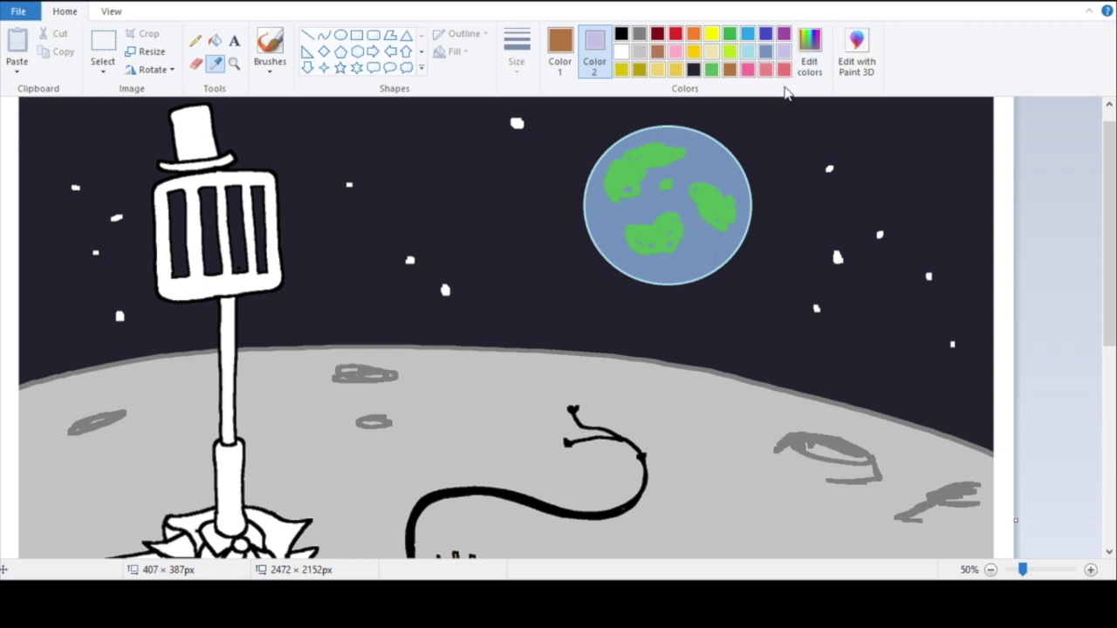
pyautogui.rightClick(411, 410)
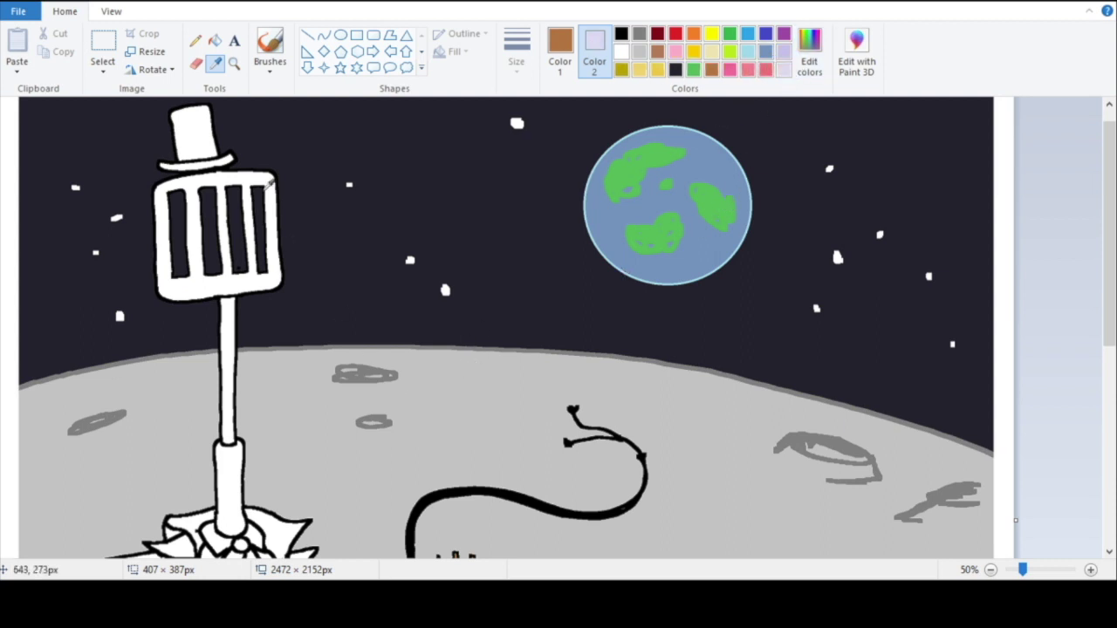
pyautogui.rightClick(263, 185)
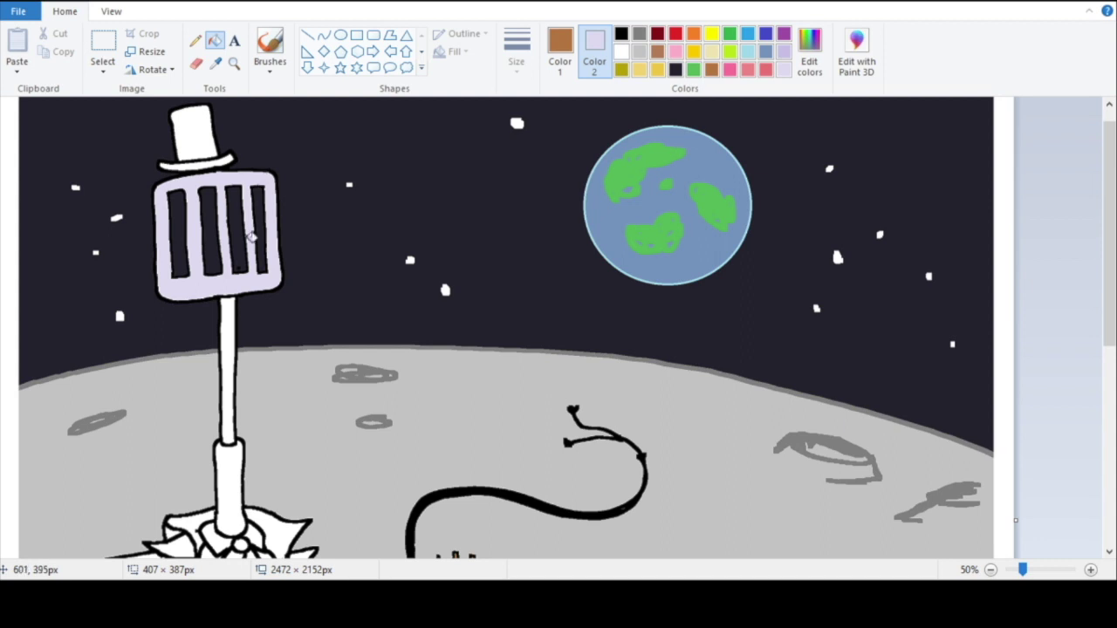
pyautogui.rightClick(230, 308)
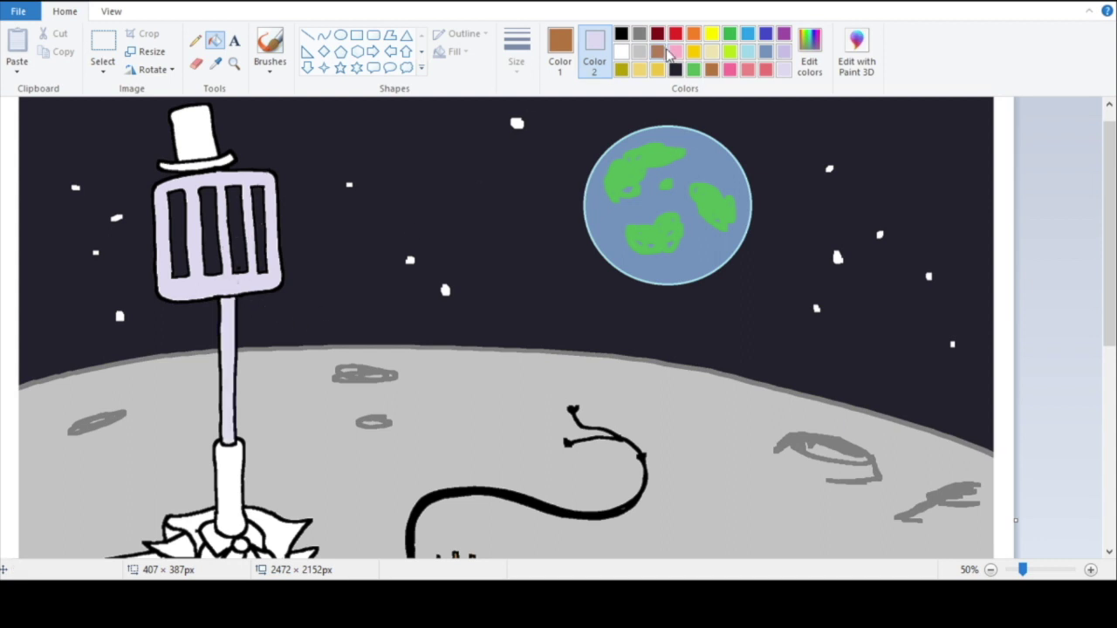
pyautogui.click(694, 51)
pyautogui.rightClick(232, 454)
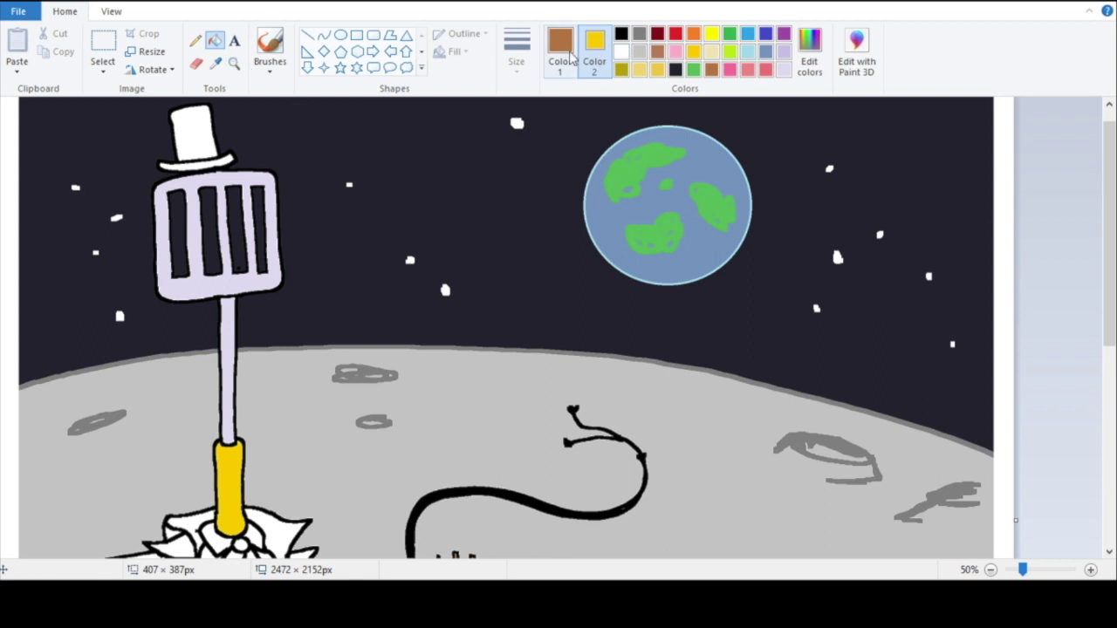
pyautogui.click(234, 63)
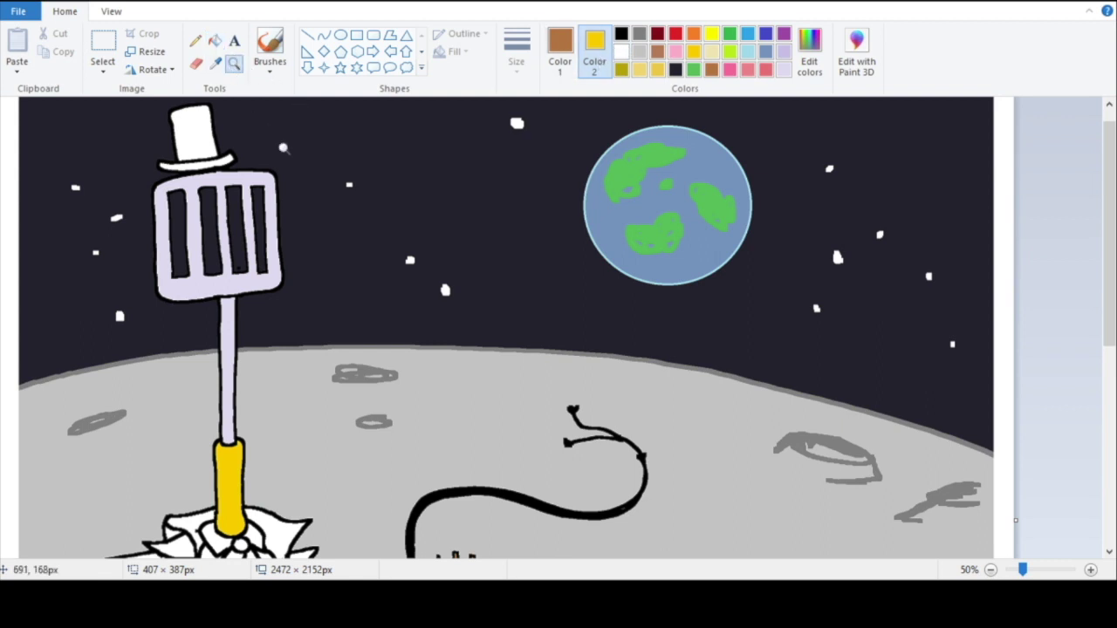
pyautogui.rightClick(279, 227)
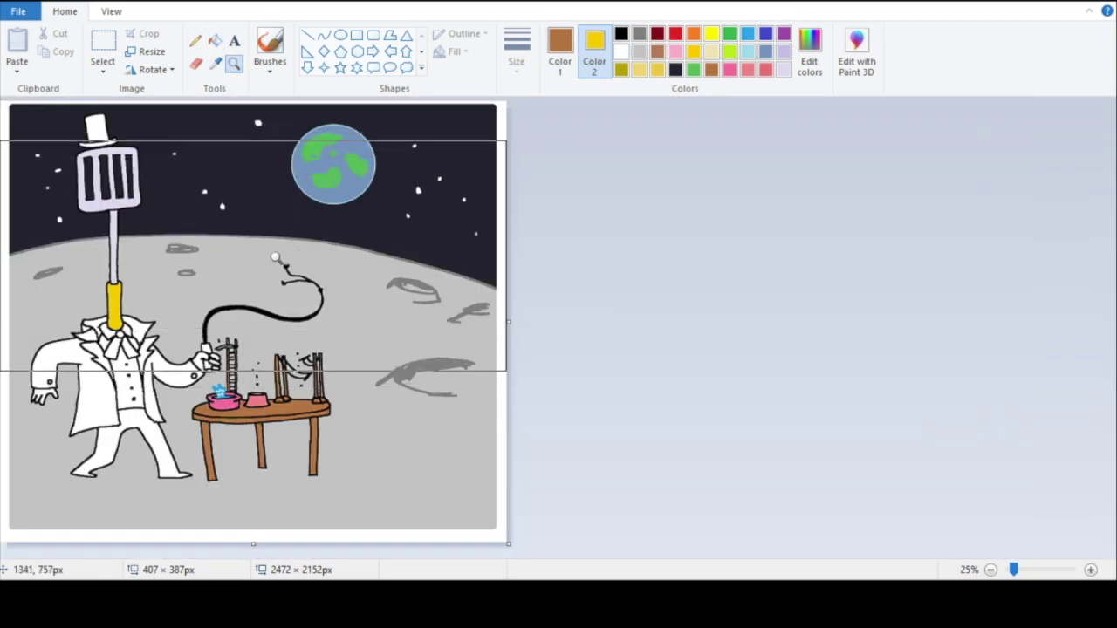
pyautogui.click(279, 233)
pyautogui.rightClick(284, 231)
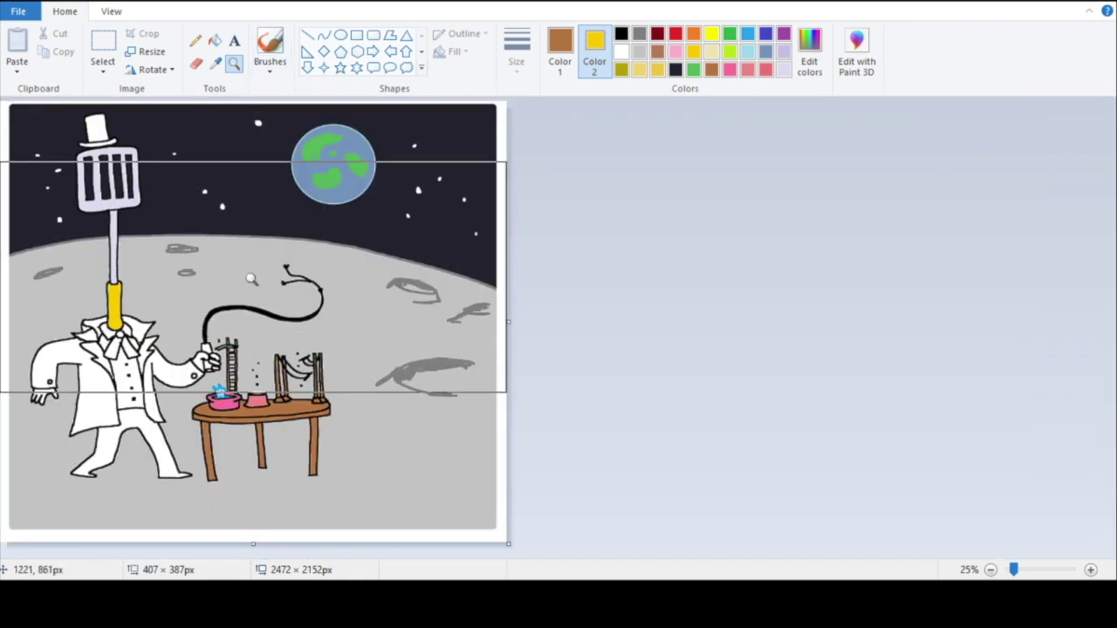
pyautogui.click(226, 183)
pyautogui.rightClick(300, 243)
pyautogui.rightClick(294, 270)
pyautogui.click(206, 260)
pyautogui.click(285, 334)
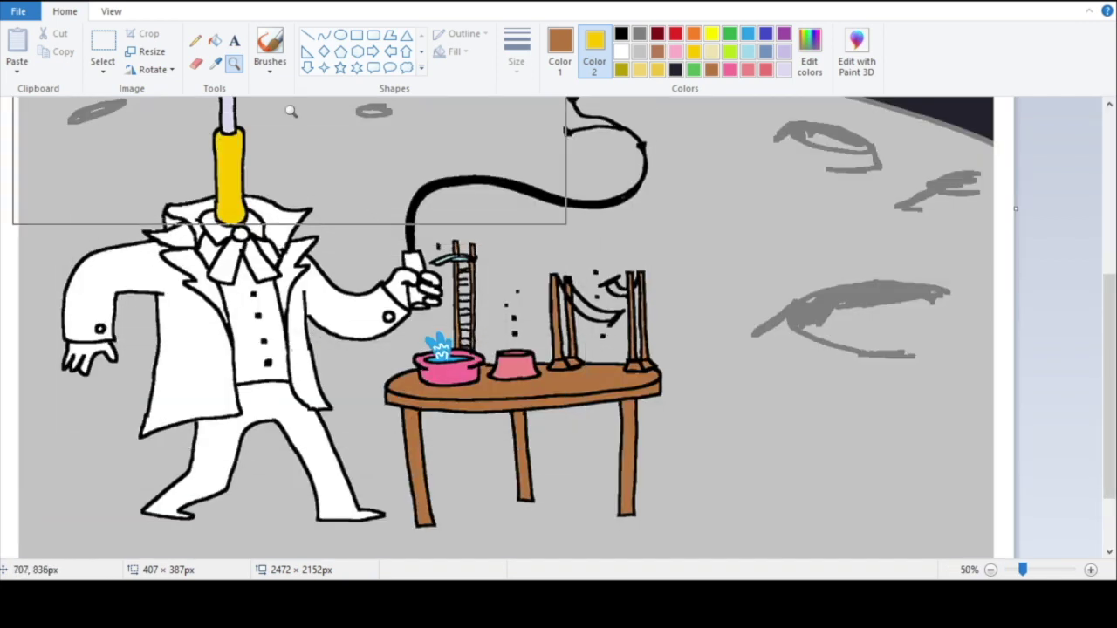
pyautogui.click(196, 63)
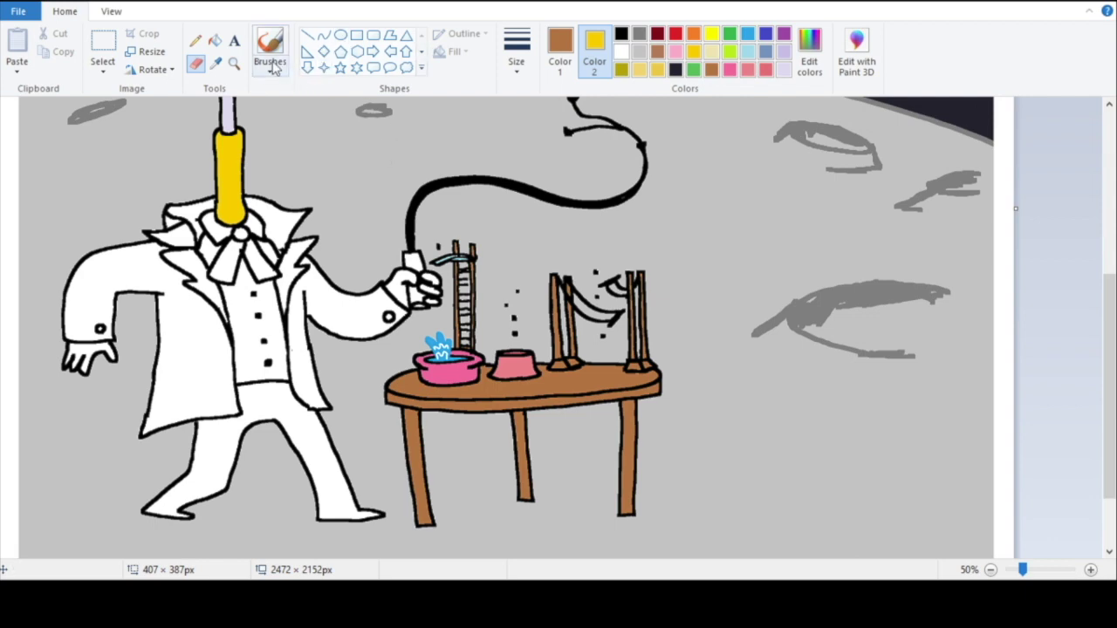
pyautogui.click(234, 64)
pyautogui.rightClick(346, 211)
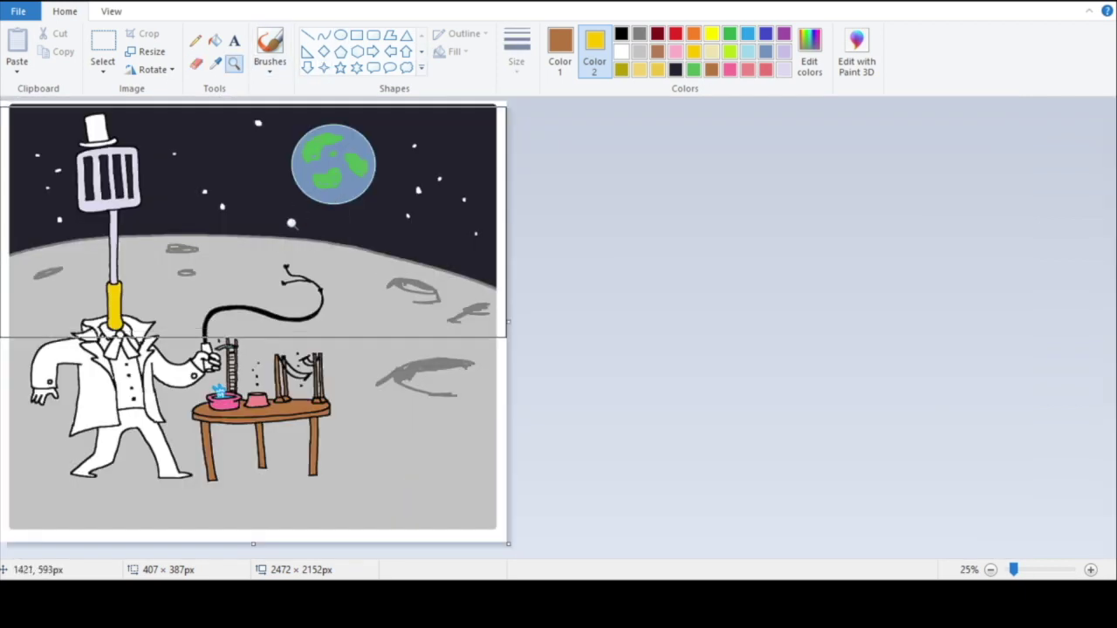
# Step: Sample the spatula's pale lavender as the primary colour and set white as the secondary colour for the eraser
pyautogui.click(329, 199)
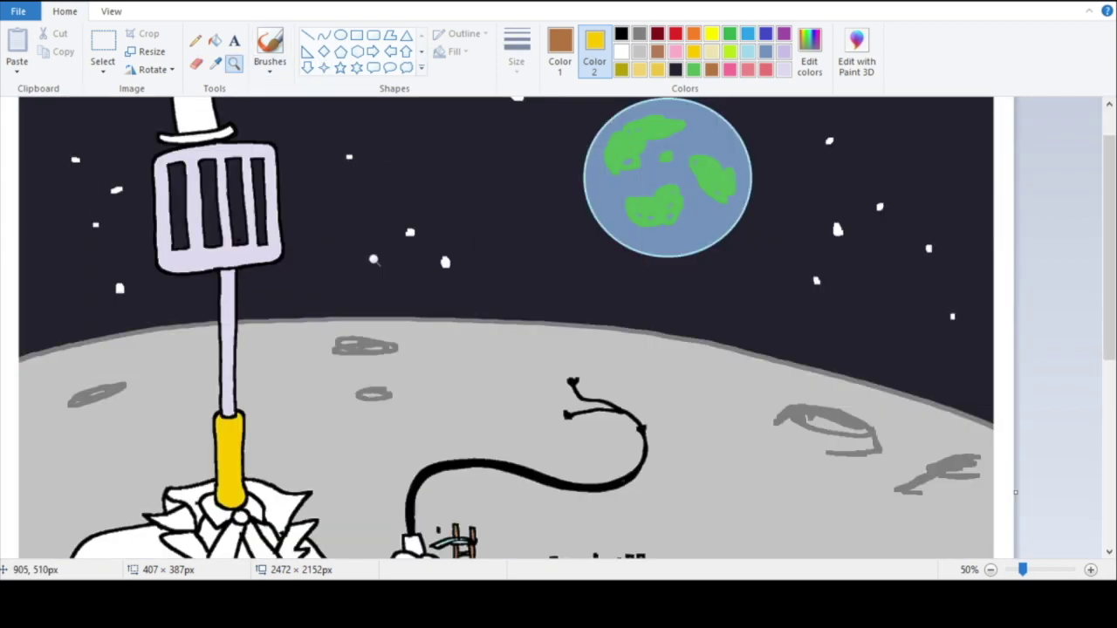
pyautogui.click(560, 53)
pyautogui.click(622, 51)
pyautogui.click(216, 40)
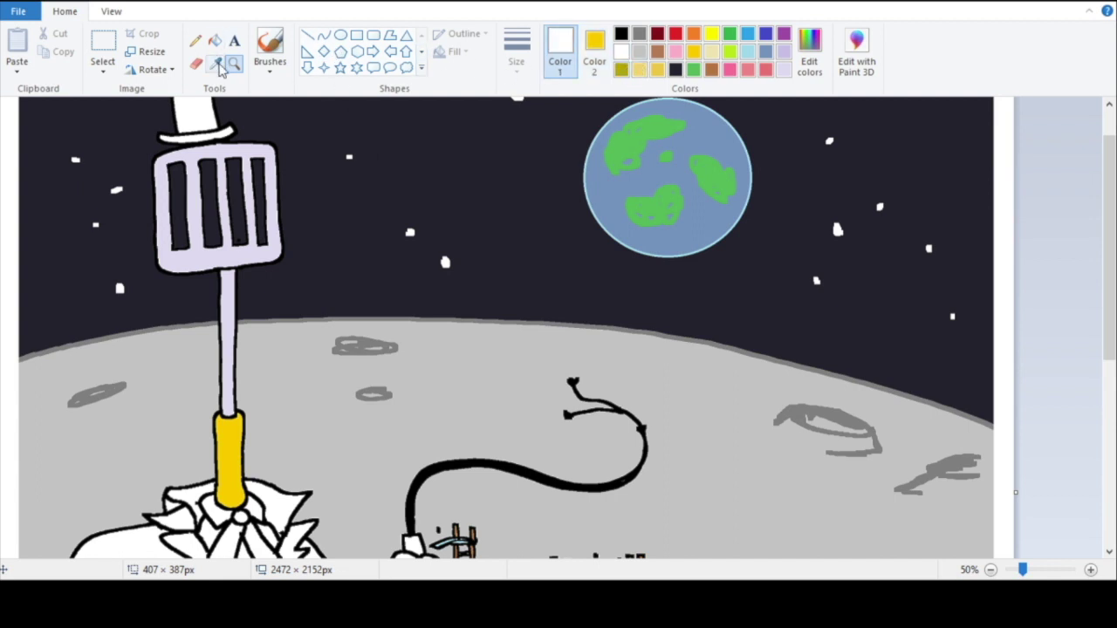
pyautogui.click(224, 153)
pyautogui.click(595, 53)
pyautogui.click(621, 50)
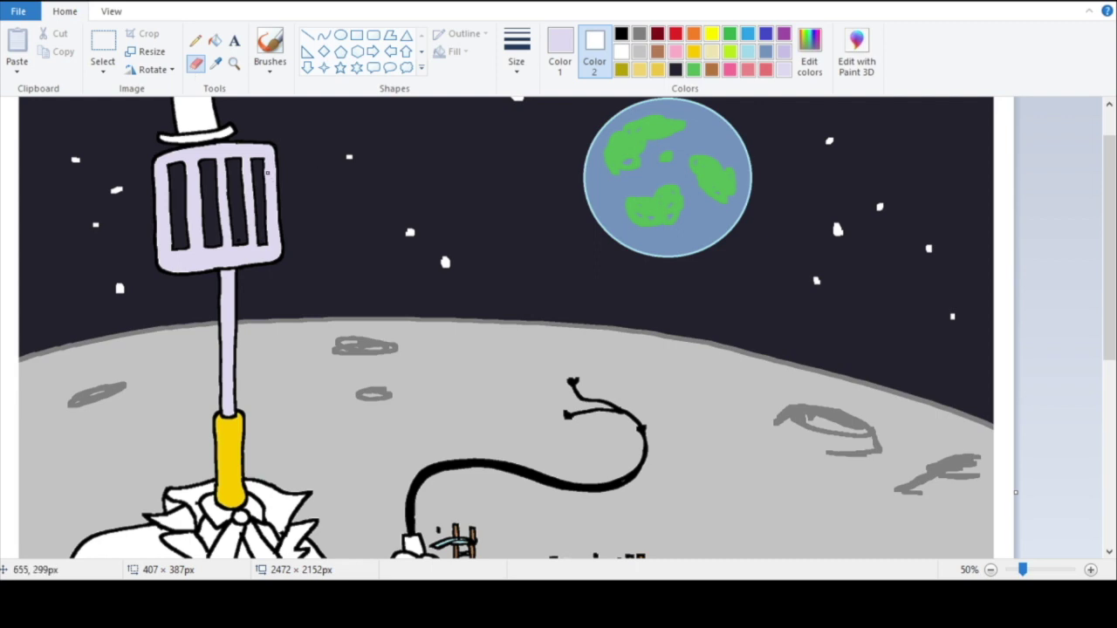
# Step: Try diagonal white shine strokes on the spatula's head, first thin and again thicker, undoing each attempt
pyautogui.moveTo(271, 169)
pyautogui.mouseDown()
pyautogui.moveTo(210, 225)
pyautogui.moveTo(183, 194)
pyautogui.moveTo(223, 236)
pyautogui.moveTo(283, 199)
pyautogui.mouseUp()
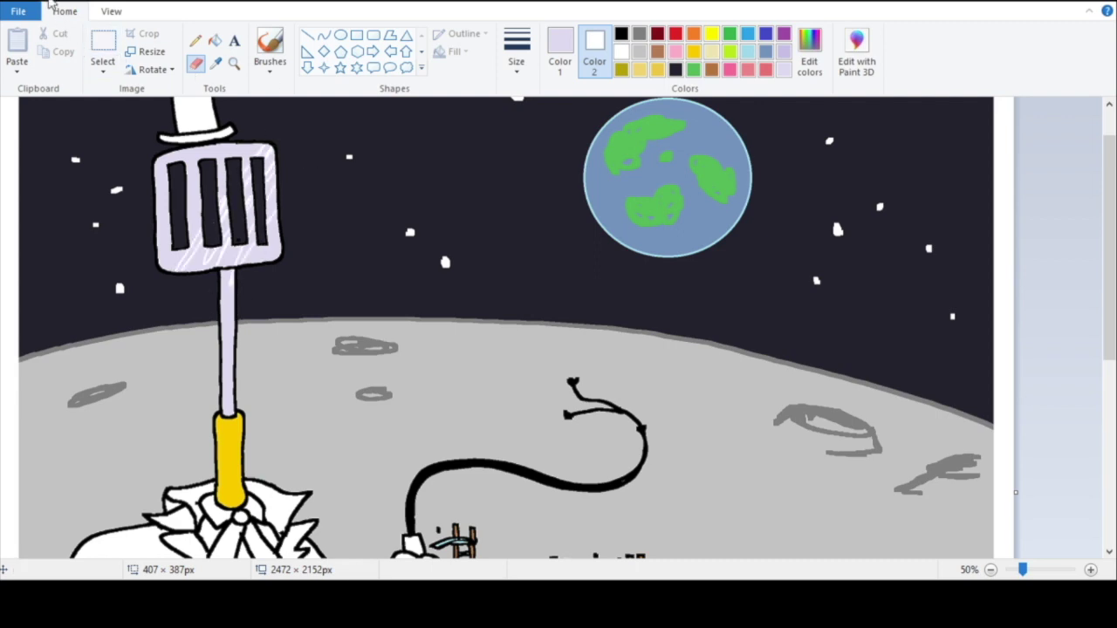
pyautogui.click(48, 2)
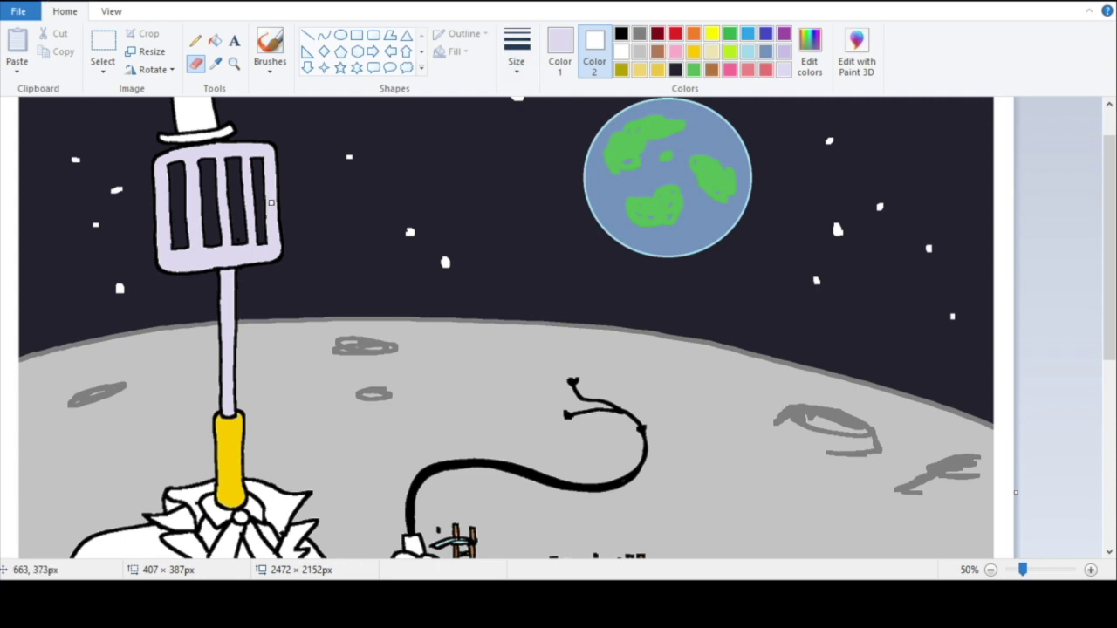
pyautogui.moveTo(249, 140)
pyautogui.mouseDown()
pyautogui.moveTo(199, 210)
pyautogui.moveTo(191, 244)
pyautogui.moveTo(212, 222)
pyautogui.mouseUp()
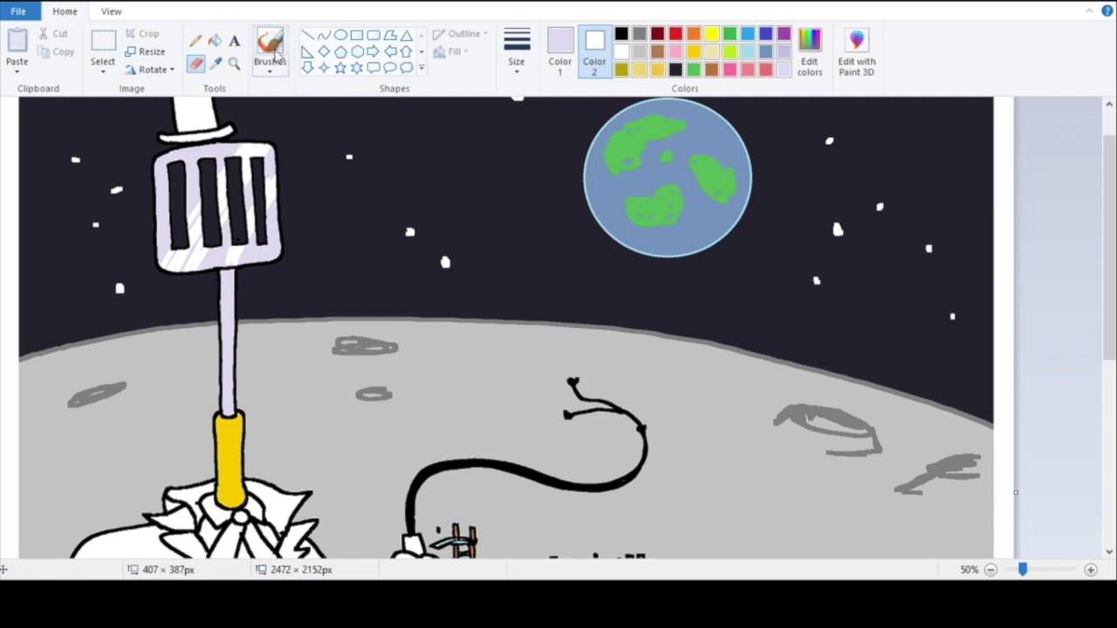
pyautogui.click(50, 4)
pyautogui.click(50, 4)
# Step: Draw broad diagonal white shine strokes across the spatula's head and a white highlight along its shaft
pyautogui.scroll(1, 345, 205)
pyautogui.moveTo(330, 179)
pyautogui.mouseDown()
pyautogui.moveTo(328, 231)
pyautogui.moveTo(328, 433)
pyautogui.mouseUp()
pyautogui.moveTo(1108, 251); pyautogui.dragTo(1108, 204)
pyautogui.moveTo(321, 249); pyautogui.dragTo(300, 356)
pyautogui.moveTo(368, 178); pyautogui.dragTo(356, 249)
pyautogui.moveTo(379, 317); pyautogui.dragTo(367, 329)
pyautogui.moveTo(414, 197); pyautogui.dragTo(403, 270)
# Step: Fill the ringmaster's top hat and coat with dark red
pyautogui.click(234, 64)
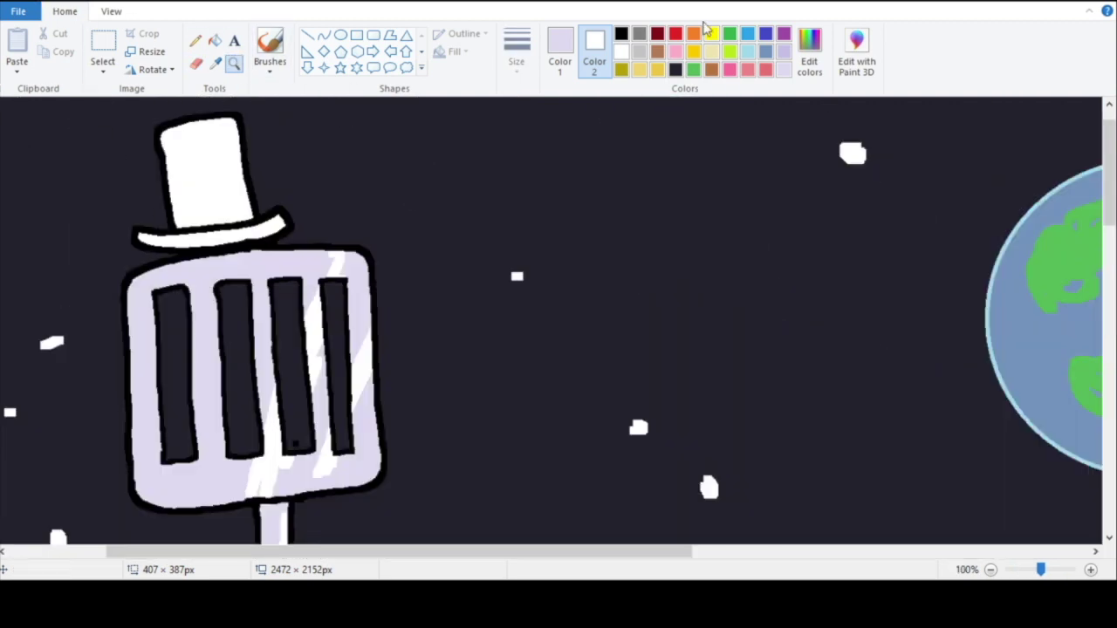
pyautogui.click(657, 33)
pyautogui.click(215, 40)
pyautogui.rightClick(205, 174)
pyautogui.rightClick(332, 314)
pyautogui.click(319, 383)
pyautogui.click(215, 40)
pyautogui.rightClick(217, 289)
# Step: Fill the coat's collar and lapels with gold and the bow tie with dark red
pyautogui.click(694, 51)
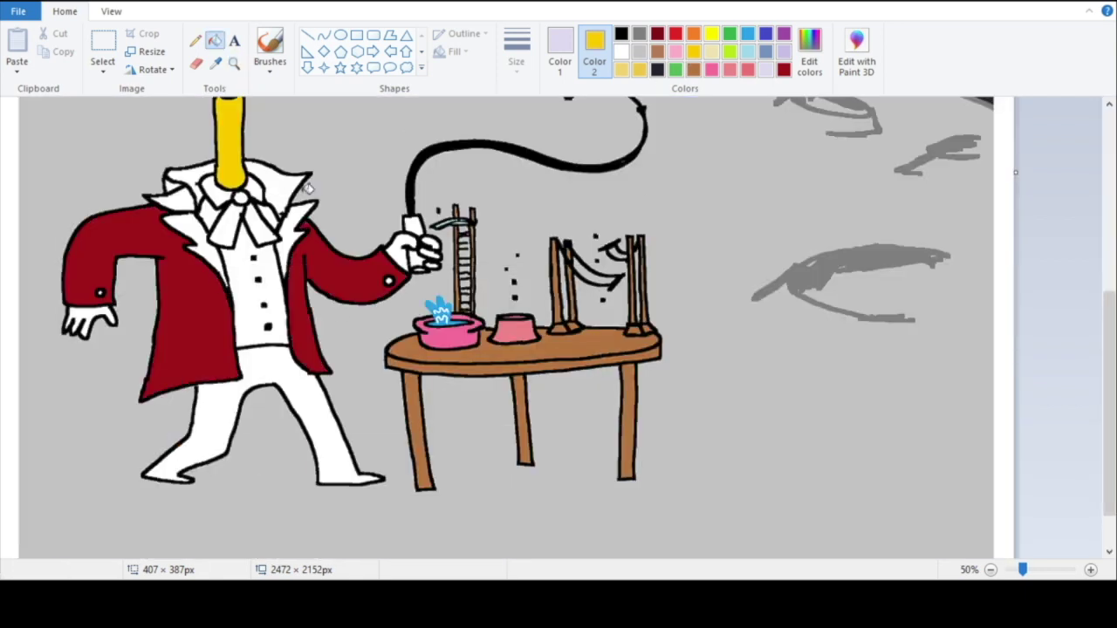
pyautogui.rightClick(279, 185)
pyautogui.rightClick(174, 184)
pyautogui.click(782, 69)
pyautogui.rightClick(240, 197)
pyautogui.rightClick(225, 227)
pyautogui.rightClick(259, 227)
# Step: Fill the buttons on both coat cuffs with gold
pyautogui.click(694, 51)
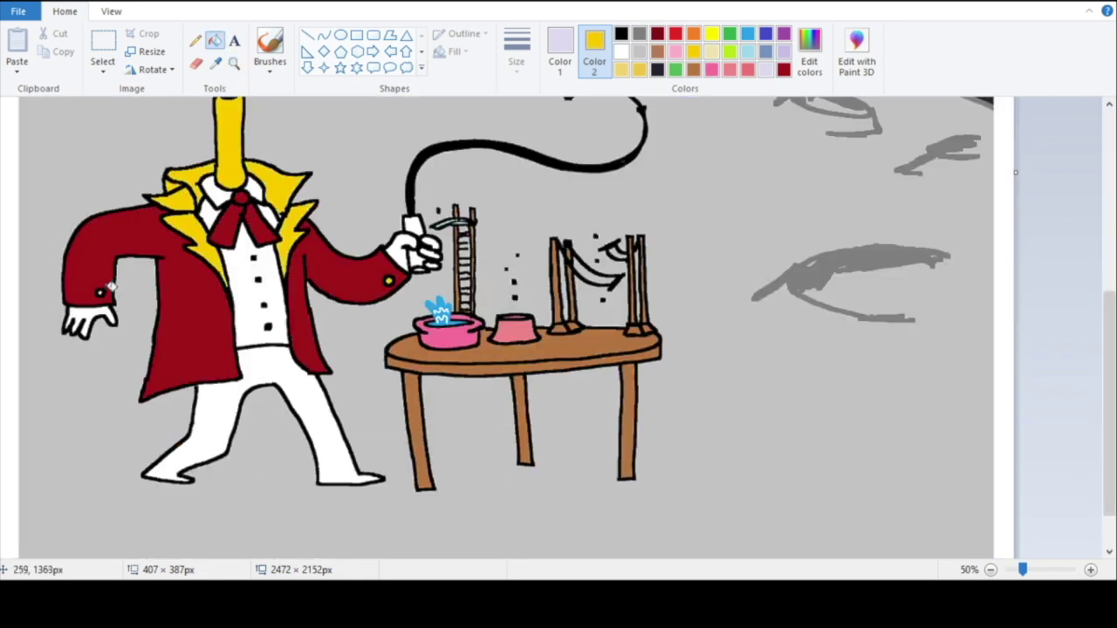
pyautogui.click(234, 64)
pyautogui.click(314, 335)
pyautogui.click(314, 334)
pyautogui.click(214, 41)
pyautogui.rightClick(169, 150)
# Step: Fill the whip's handle with brown and the ringmaster's trousers with a custom dark navy blue
pyautogui.click(234, 64)
pyautogui.rightClick(393, 247)
pyautogui.rightClick(393, 247)
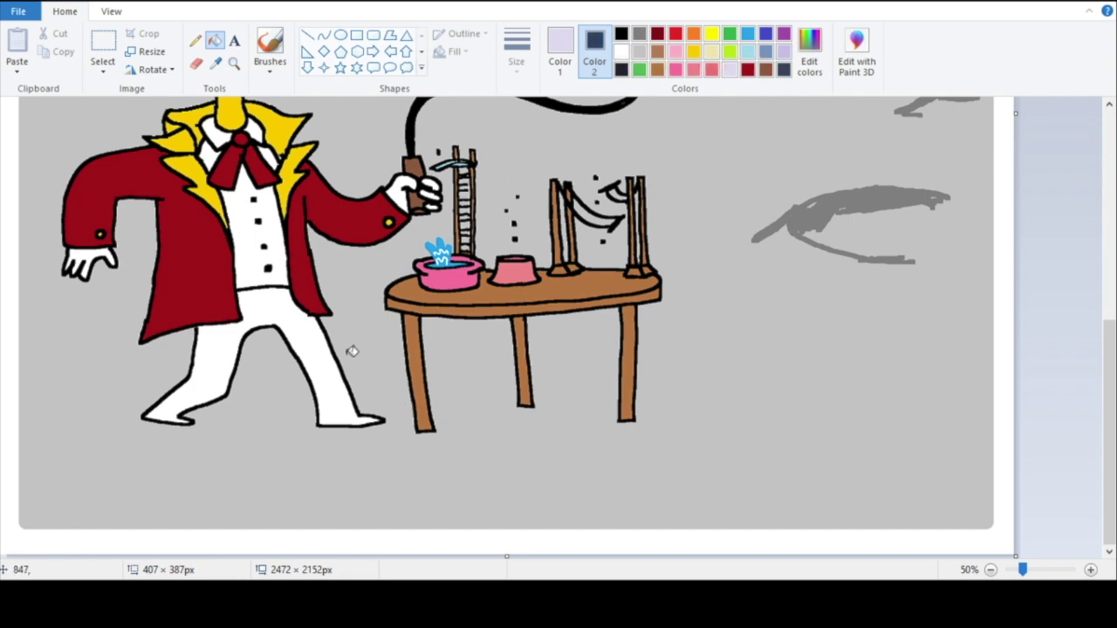
pyautogui.rightClick(279, 298)
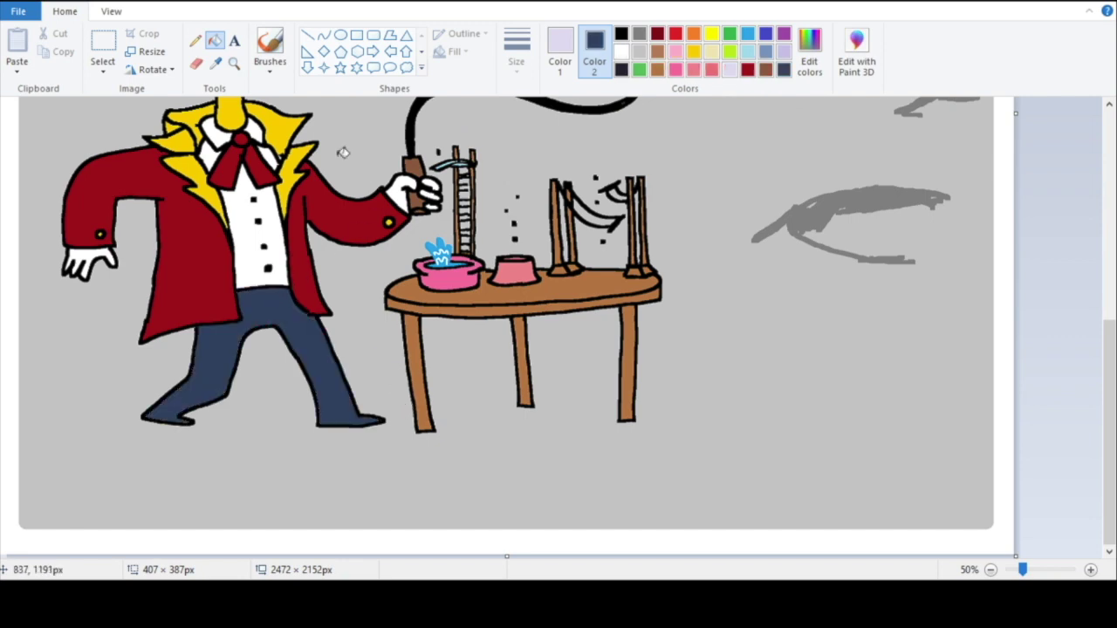
# Step: Refill the spatula's grip with orange
pyautogui.click(234, 63)
pyautogui.rightClick(272, 116)
pyautogui.click(263, 312)
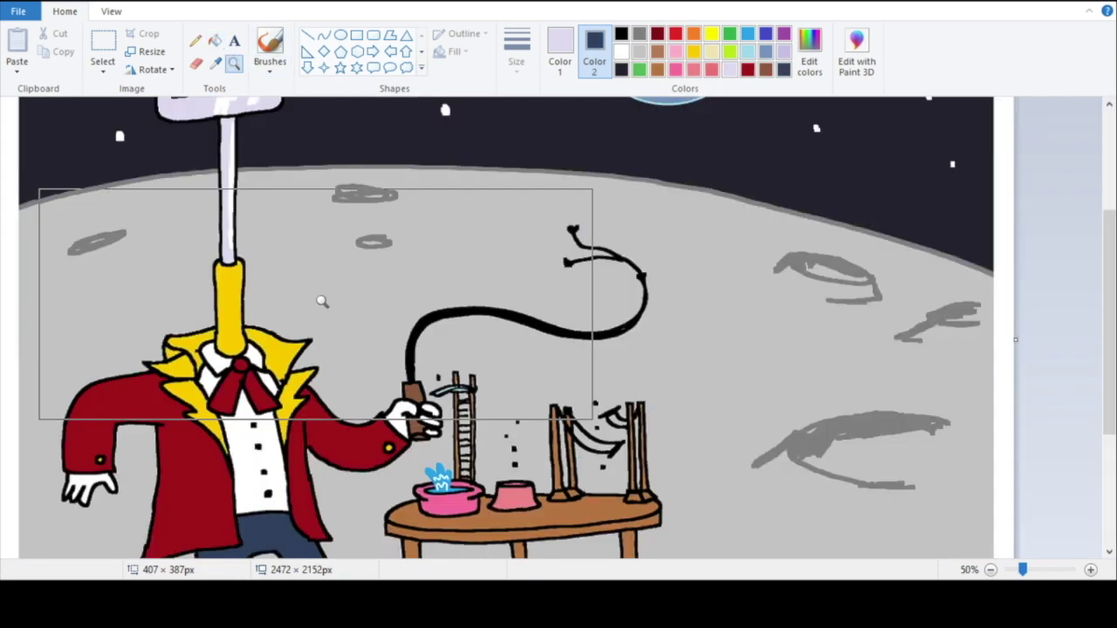
pyautogui.click(693, 33)
pyautogui.click(215, 41)
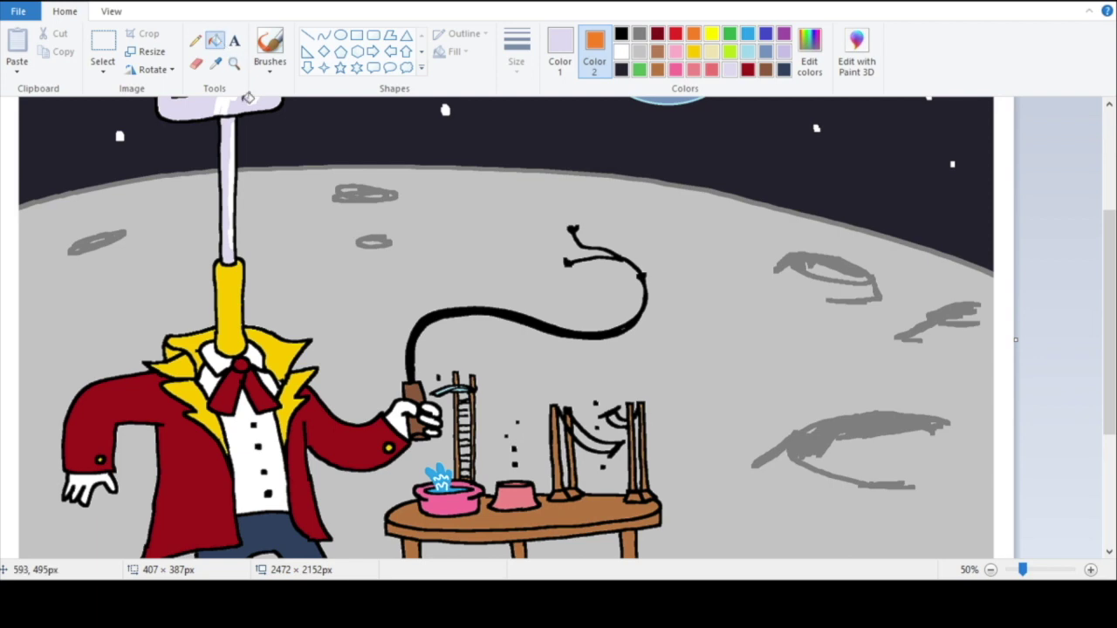
pyautogui.rightClick(234, 288)
# Step: Draw white ice caps on the upper and lower edges of the Earth
pyautogui.click(234, 63)
pyautogui.rightClick(621, 125)
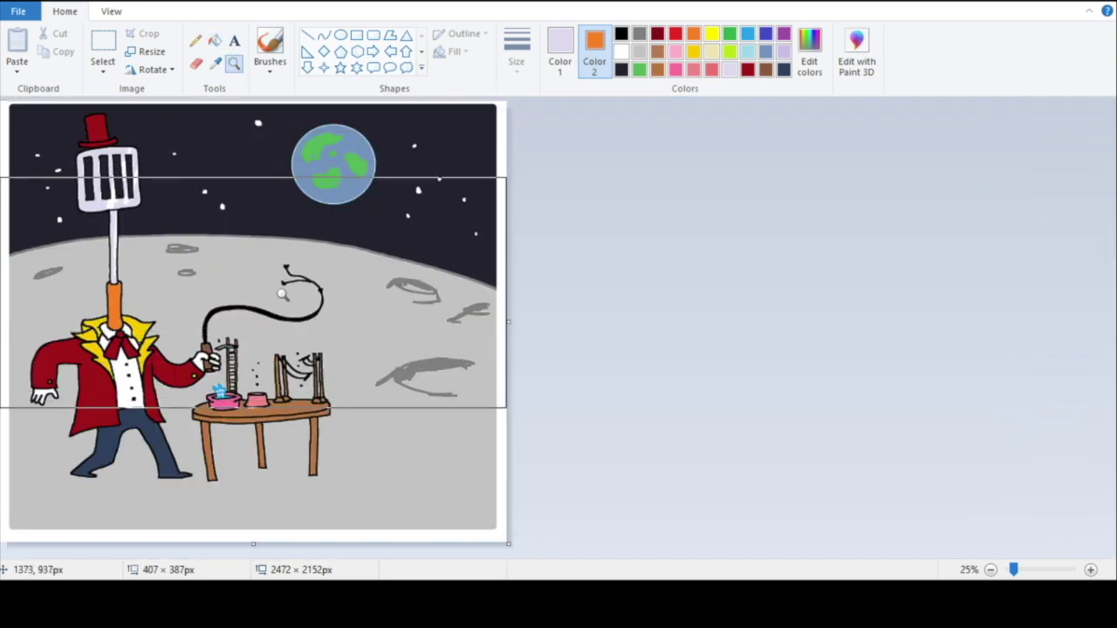
pyautogui.click(332, 175)
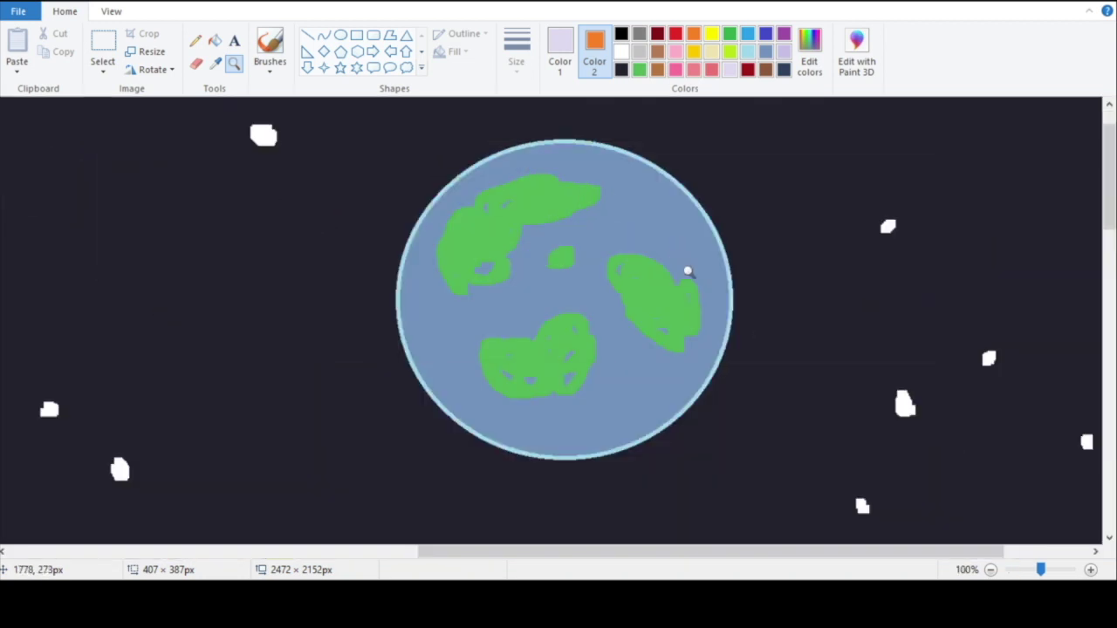
pyautogui.click(195, 66)
pyautogui.click(622, 52)
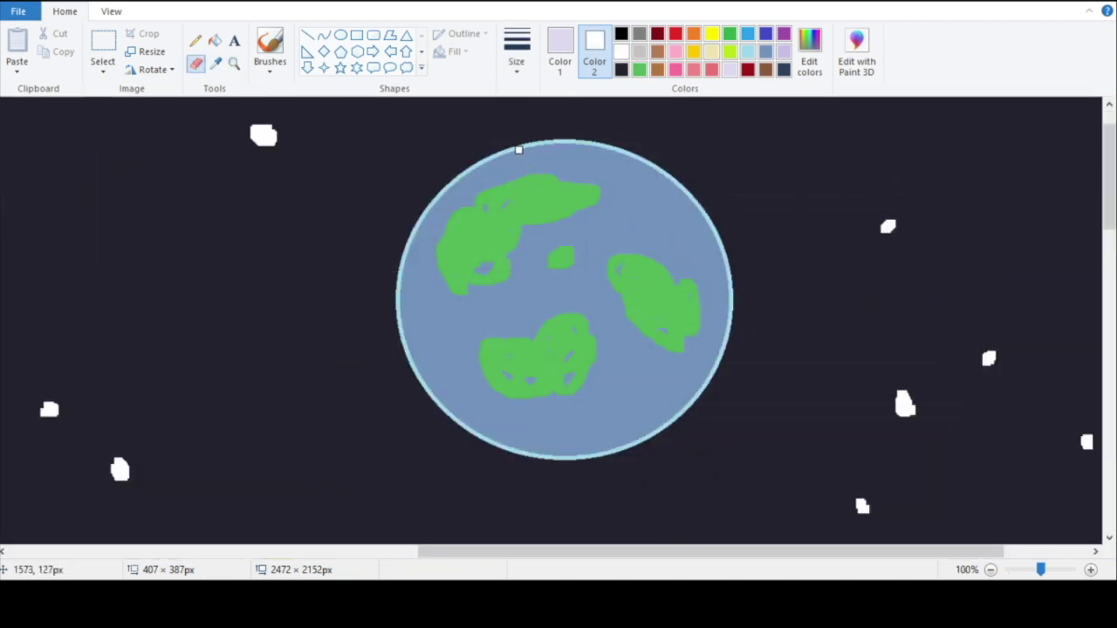
pyautogui.moveTo(549, 159); pyautogui.dragTo(611, 162)
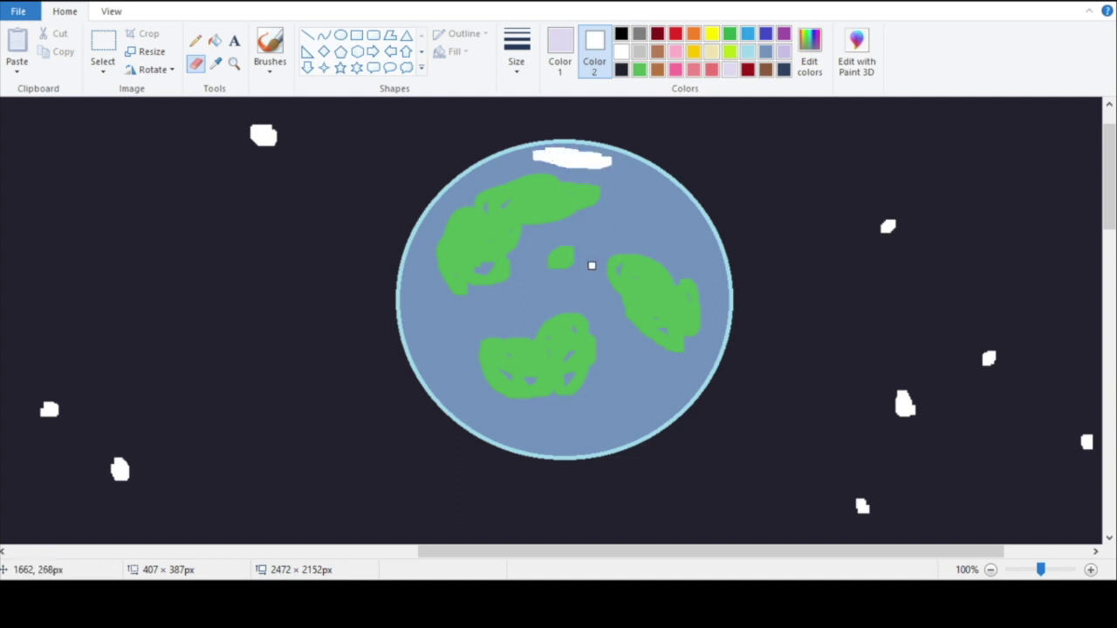
pyautogui.moveTo(537, 428)
pyautogui.mouseDown()
pyautogui.moveTo(550, 440)
pyautogui.moveTo(624, 434)
pyautogui.moveTo(589, 441)
pyautogui.mouseUp()
pyautogui.click(234, 63)
pyautogui.rightClick(332, 172)
pyautogui.rightClick(341, 227)
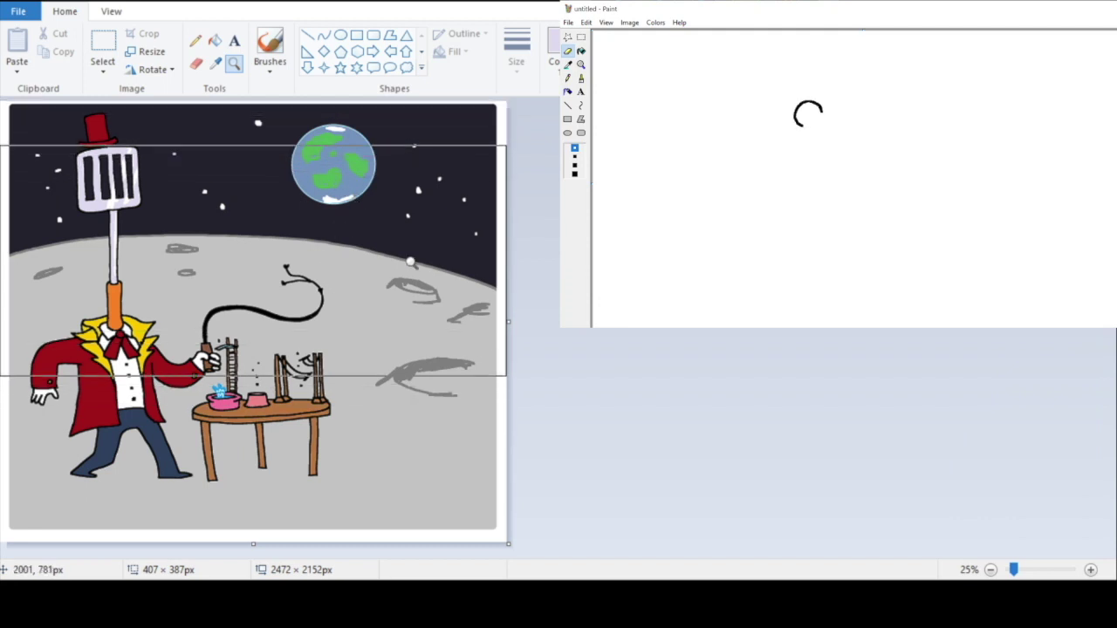
pyautogui.click(399, 404)
pyautogui.rightClick(352, 357)
pyautogui.click(341, 403)
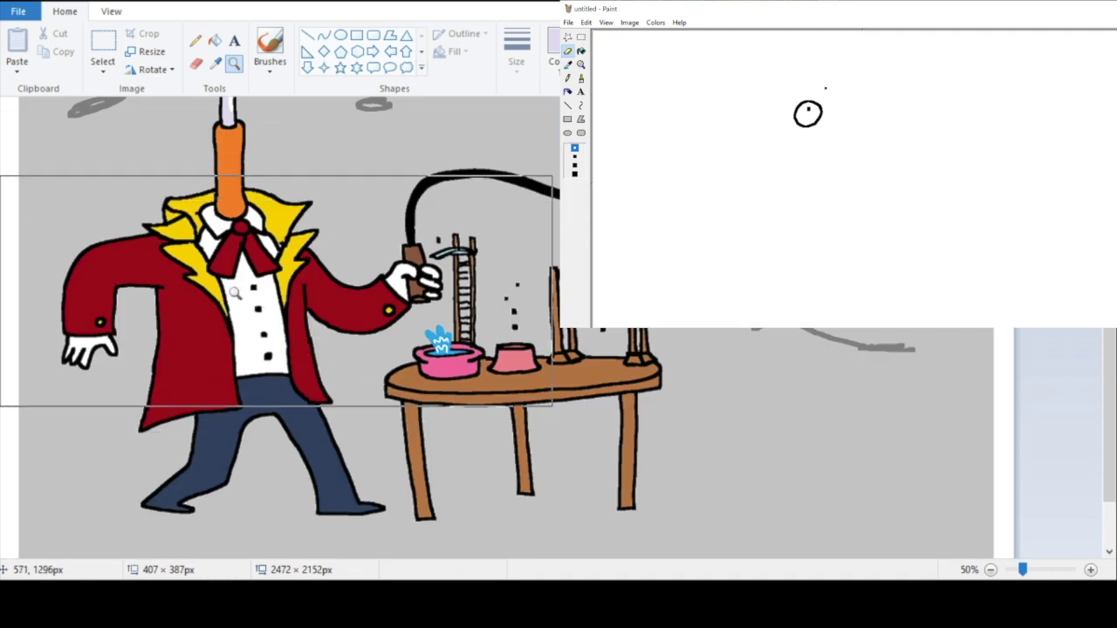
pyautogui.rightClick(211, 159)
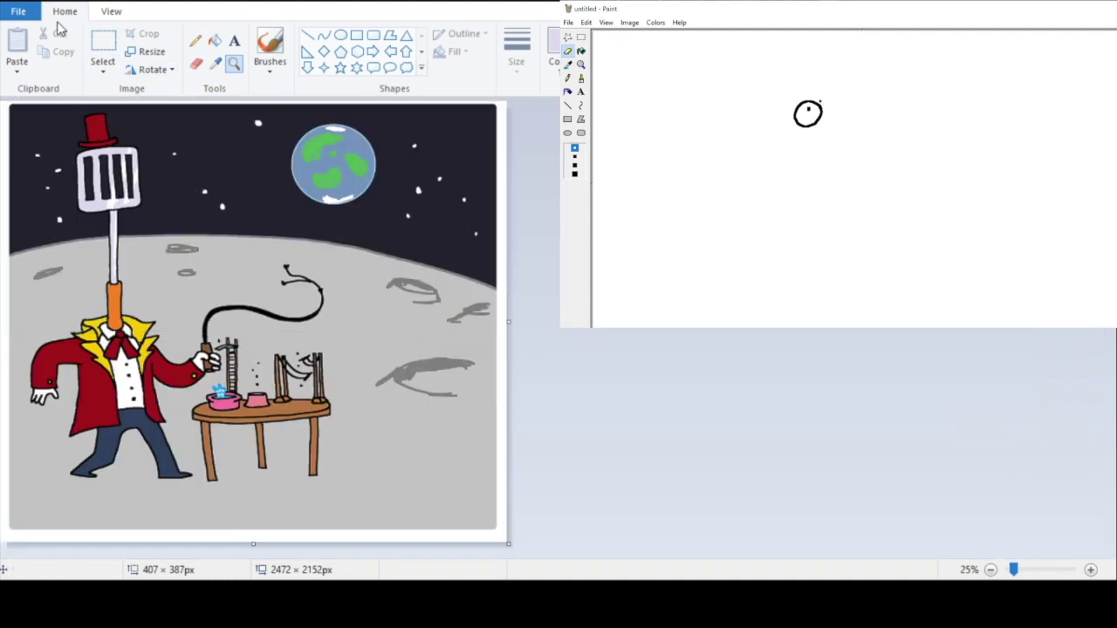
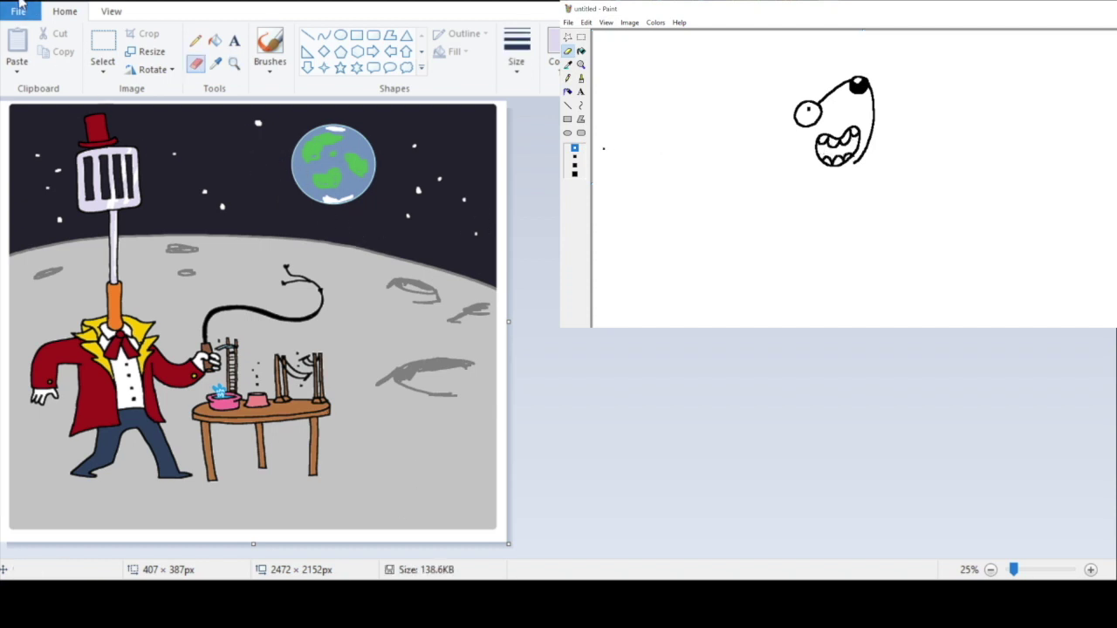
# Step: Start a new blank picture
pyautogui.click(17, 11)
pyautogui.click(35, 44)
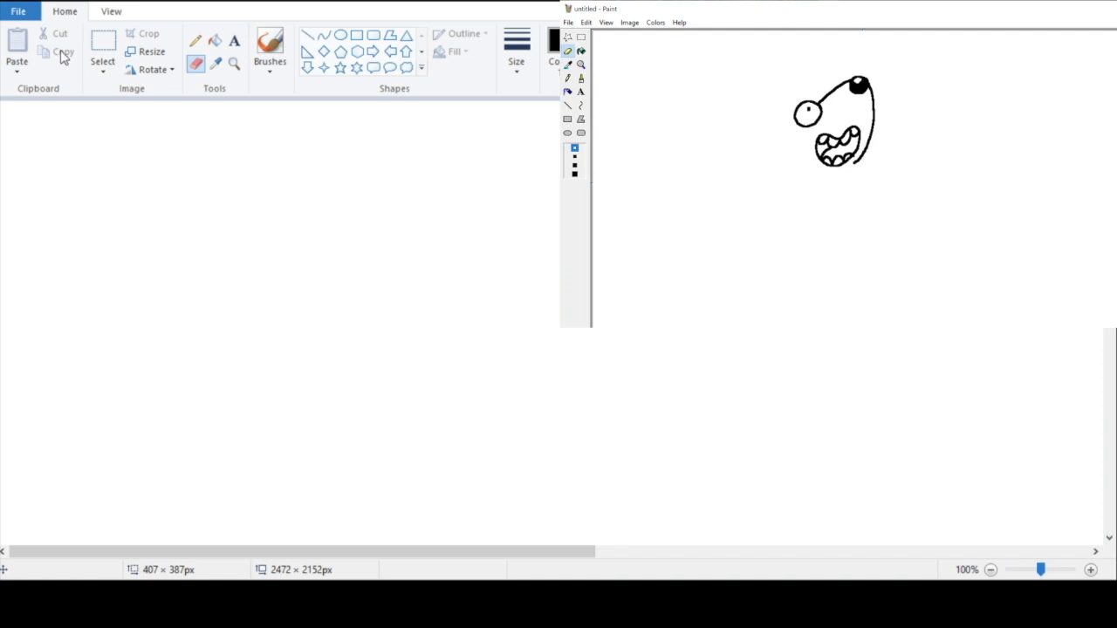
pyautogui.click(234, 63)
pyautogui.rightClick(287, 270)
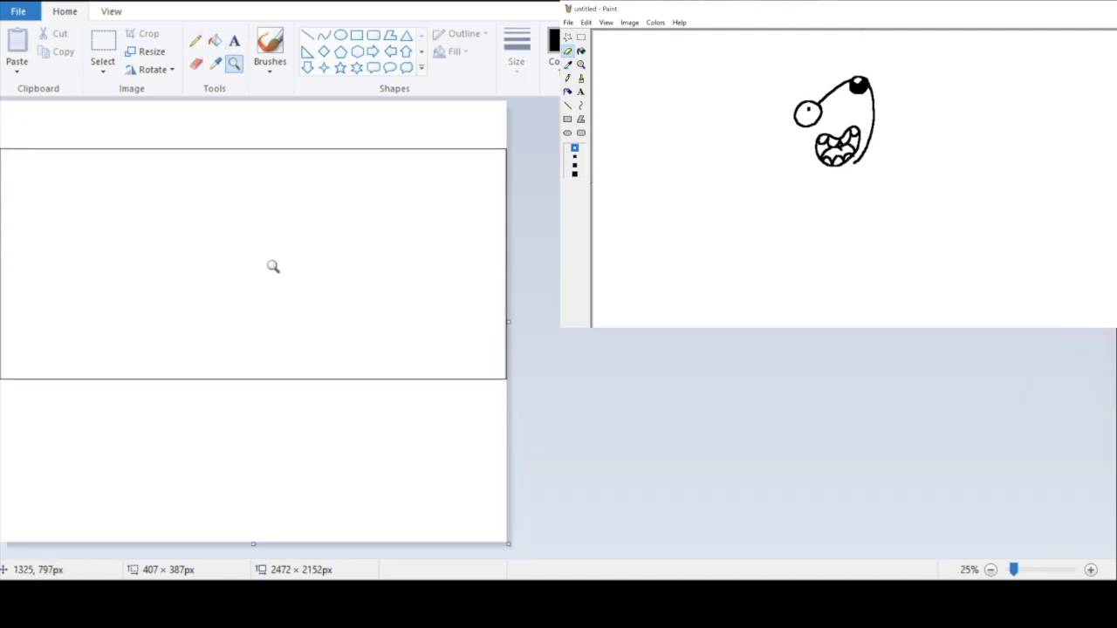
pyautogui.click(307, 284)
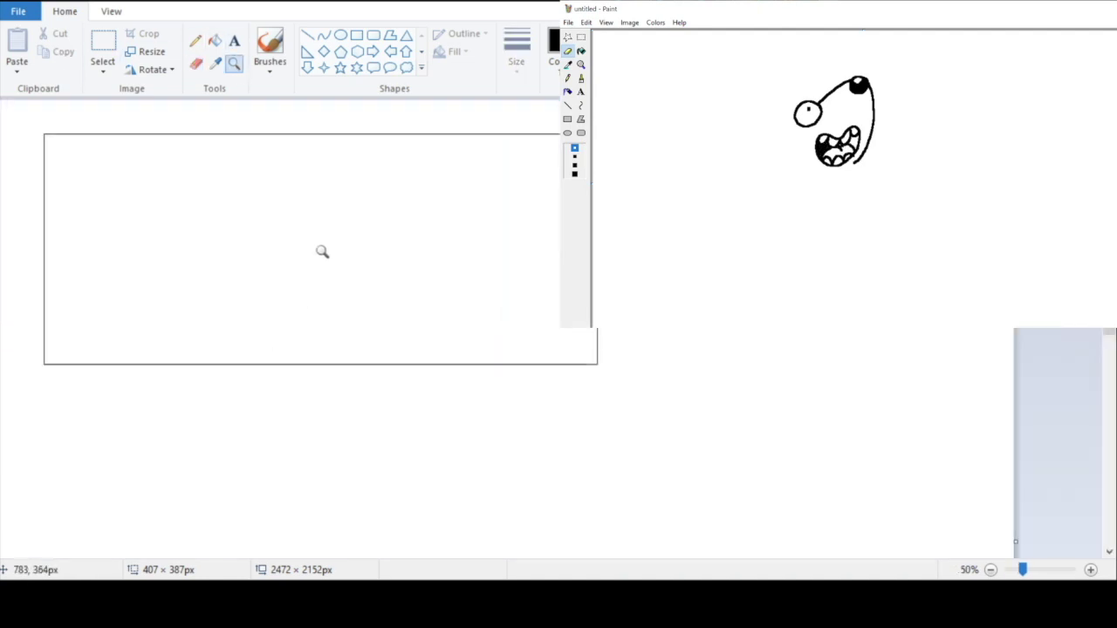
pyautogui.rightClick(267, 276)
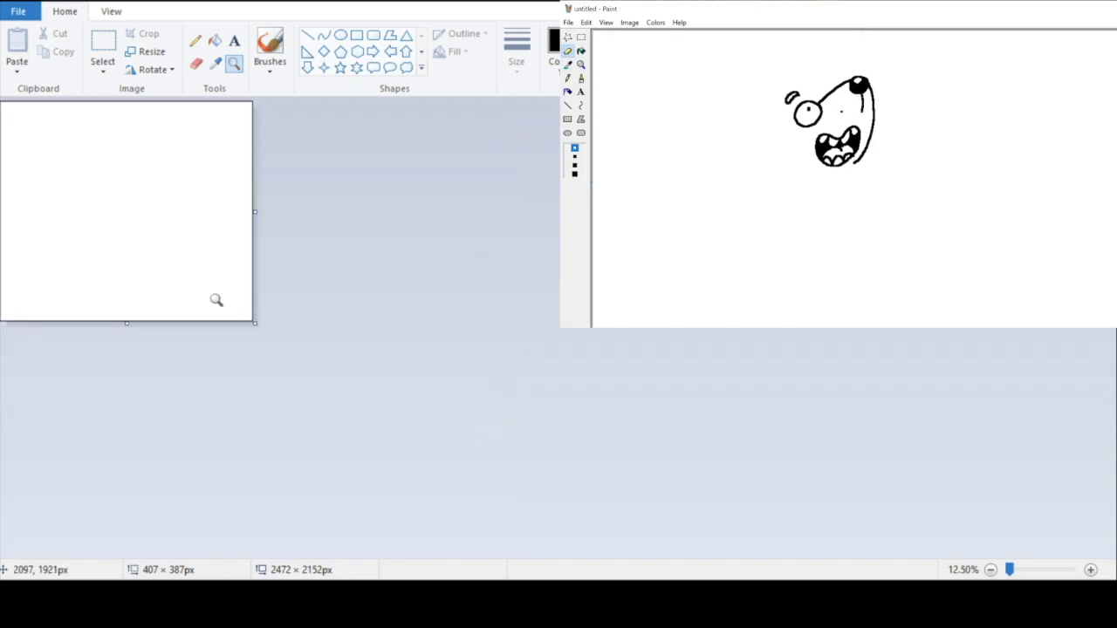
pyautogui.click(212, 288)
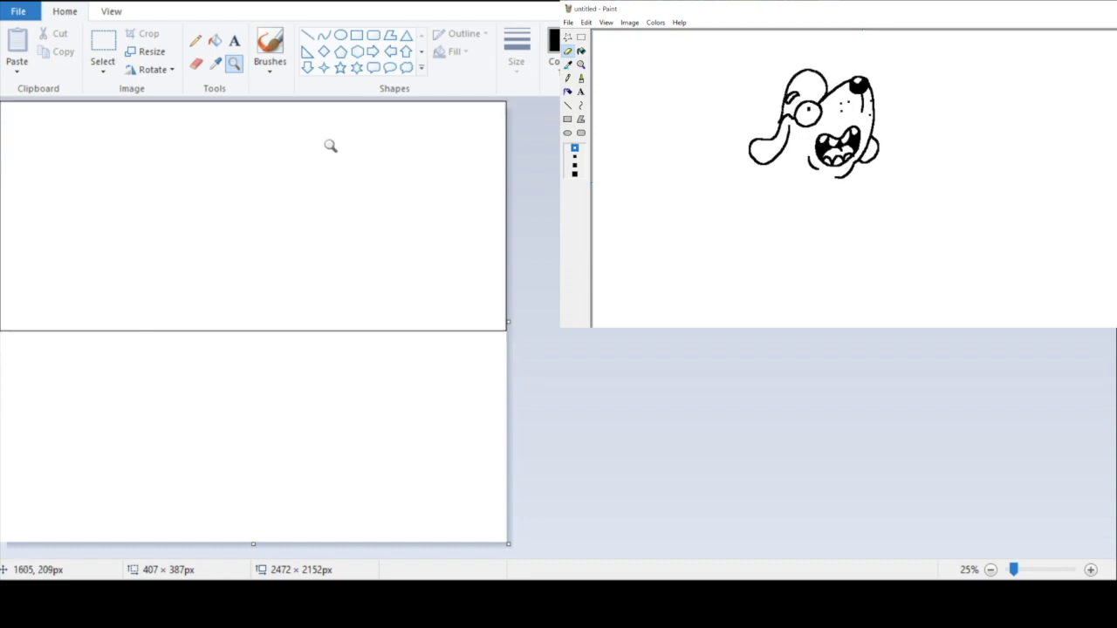
pyautogui.rightClick(293, 276)
pyautogui.click(185, 255)
pyautogui.rightClick(206, 349)
pyautogui.click(218, 253)
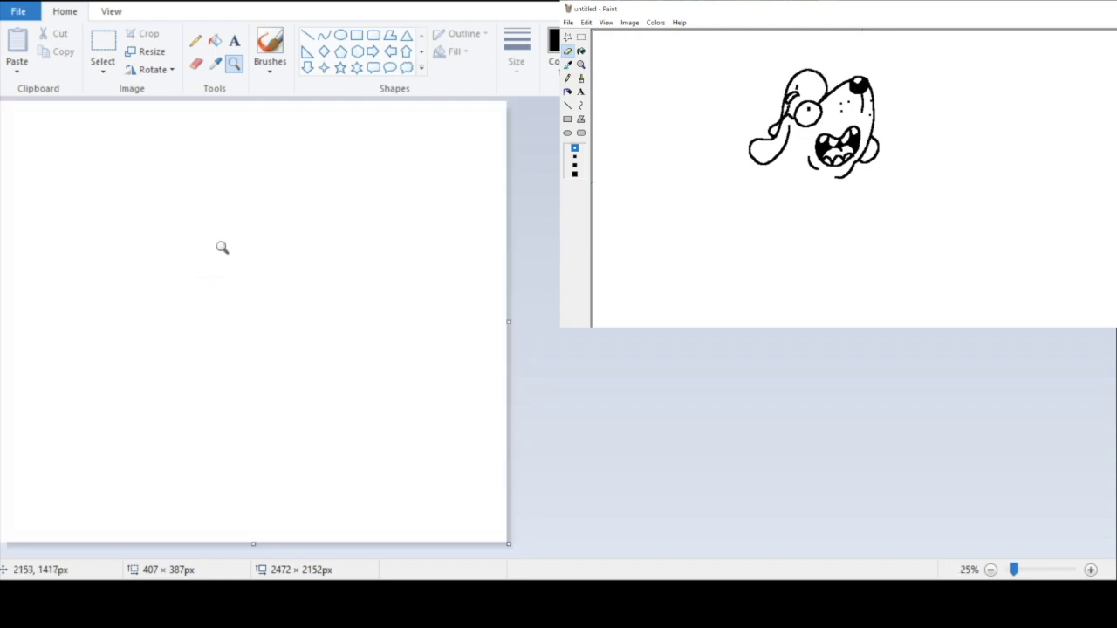
# Step: Select the dog's head in the other picture as a rectangle and move it slightly down and to the right
pyautogui.click(196, 64)
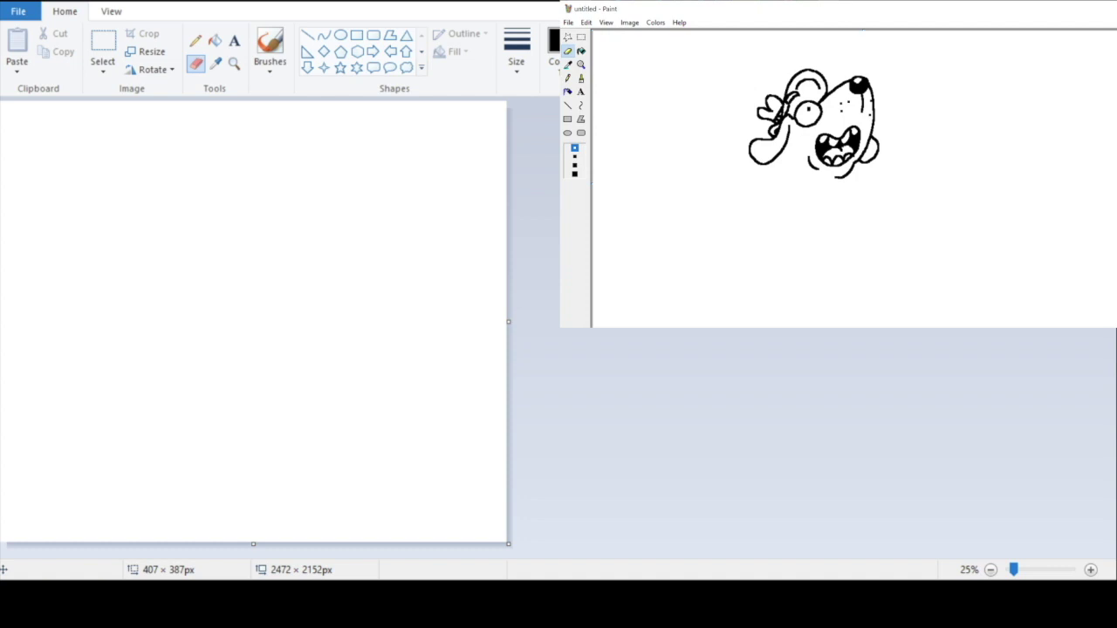
pyautogui.click(581, 37)
pyautogui.moveTo(724, 53); pyautogui.dragTo(931, 196)
pyautogui.scroll(1, 359, 247)
pyautogui.moveTo(874, 117); pyautogui.dragTo(891, 136)
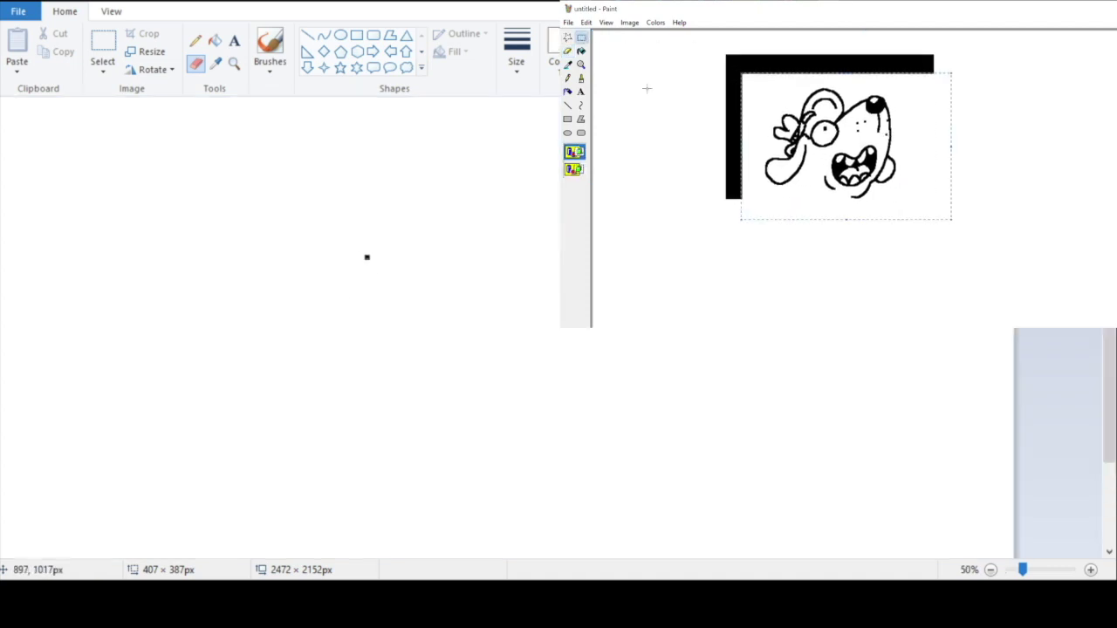
# Step: Draw a raised snout with a mouth line and black nose, and fill the black area behind the other picture's moved head with white
pyautogui.moveTo(391, 272); pyautogui.dragTo(486, 262)
pyautogui.click(581, 51)
pyautogui.moveTo(381, 233)
pyautogui.mouseDown()
pyautogui.moveTo(485, 195)
pyautogui.moveTo(486, 216)
pyautogui.mouseUp()
pyautogui.click(734, 104)
pyautogui.moveTo(436, 156); pyautogui.dragTo(414, 158)
pyautogui.click(567, 50)
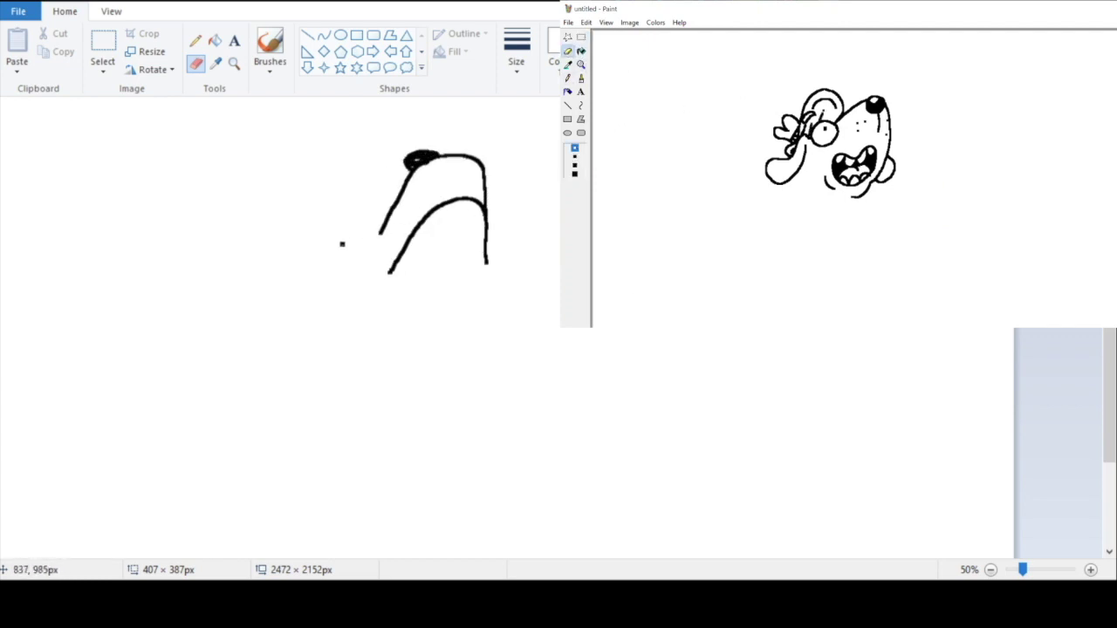
pyautogui.moveTo(342, 243)
pyautogui.mouseDown()
pyautogui.moveTo(340, 208)
pyautogui.moveTo(369, 237)
pyautogui.mouseUp()
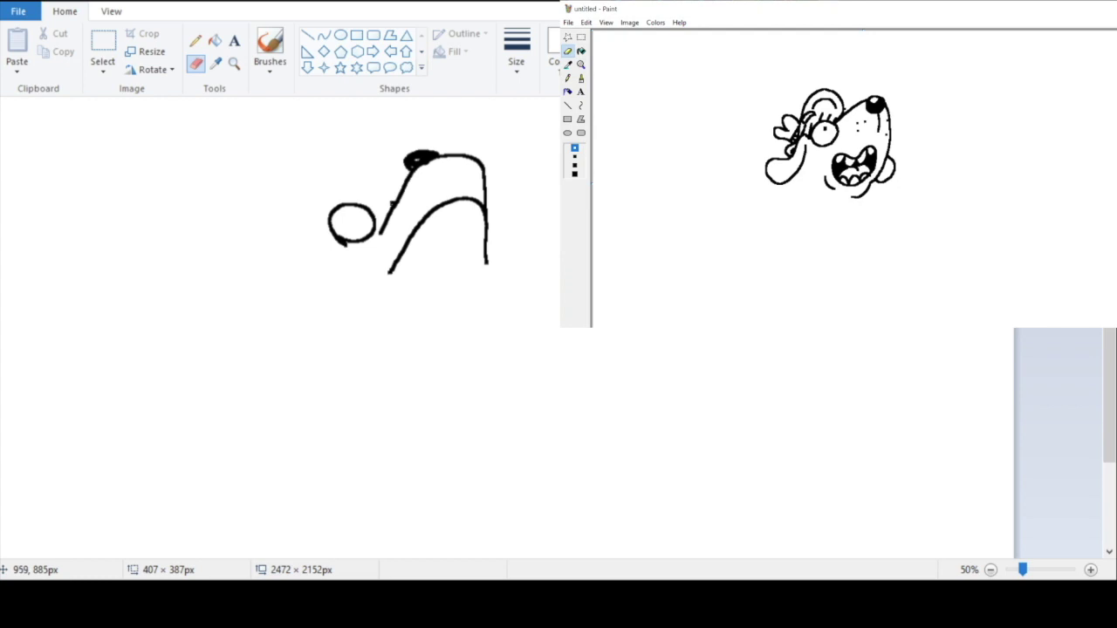
pyautogui.moveTo(361, 183)
pyautogui.mouseDown()
pyautogui.moveTo(318, 192)
pyautogui.moveTo(293, 237)
pyautogui.mouseUp()
pyautogui.hotkey('ctrl', 'z')
pyautogui.hotkey('ctrl', 'z')
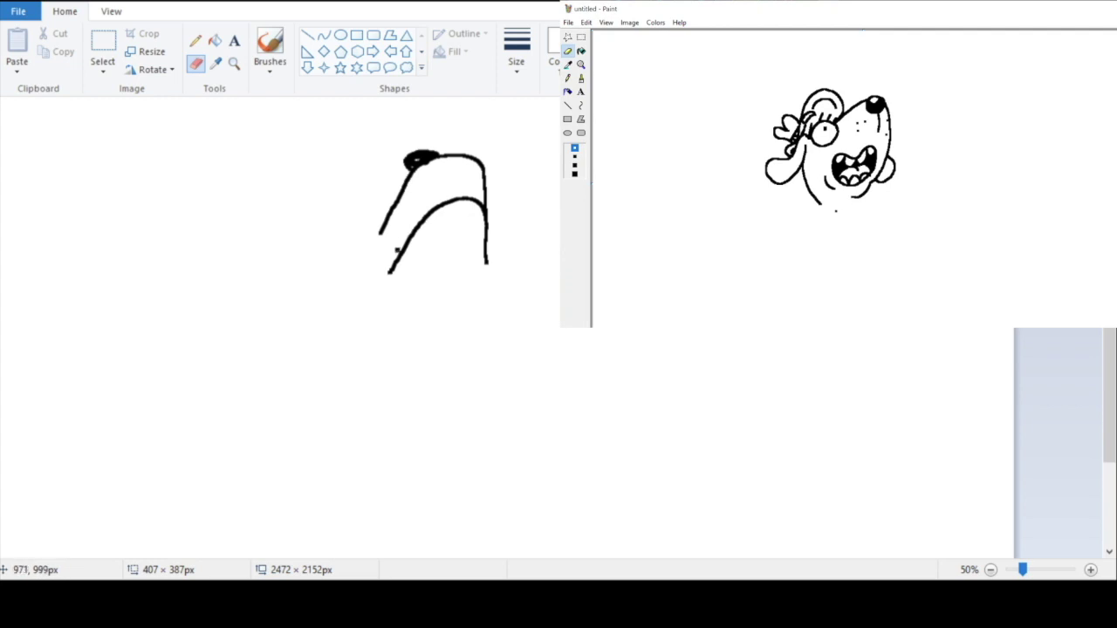
# Step: Draw the mouth's upper edge with a row of pointed white teeth and black gaps between them
pyautogui.moveTo(396, 253)
pyautogui.mouseDown()
pyautogui.moveTo(431, 196)
pyautogui.moveTo(471, 187)
pyautogui.mouseUp()
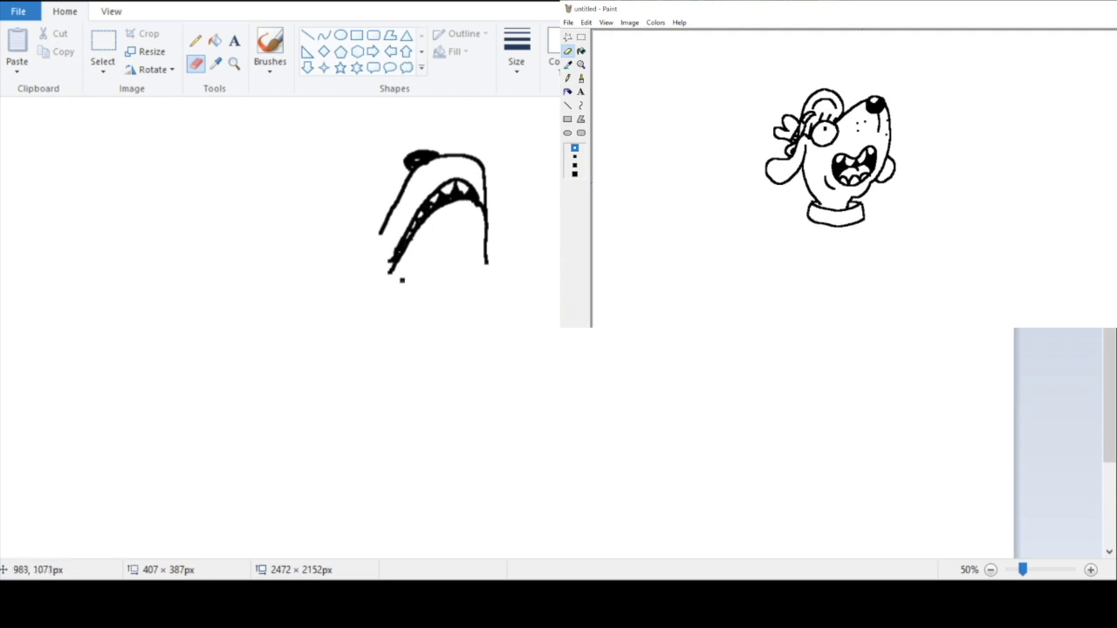
pyautogui.click(194, 40)
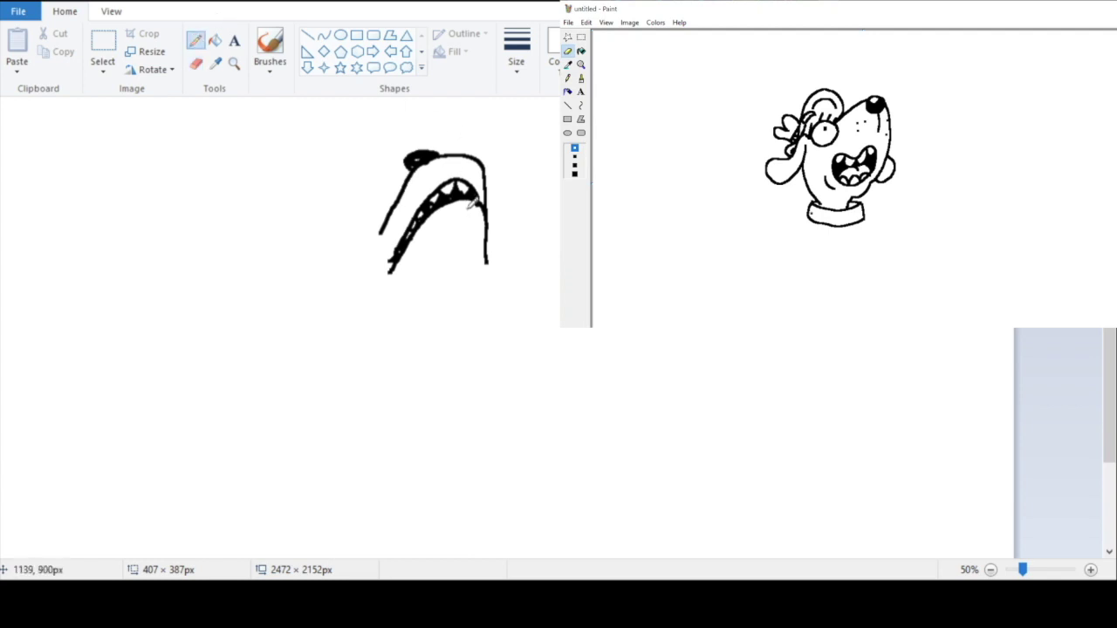
pyautogui.click(195, 63)
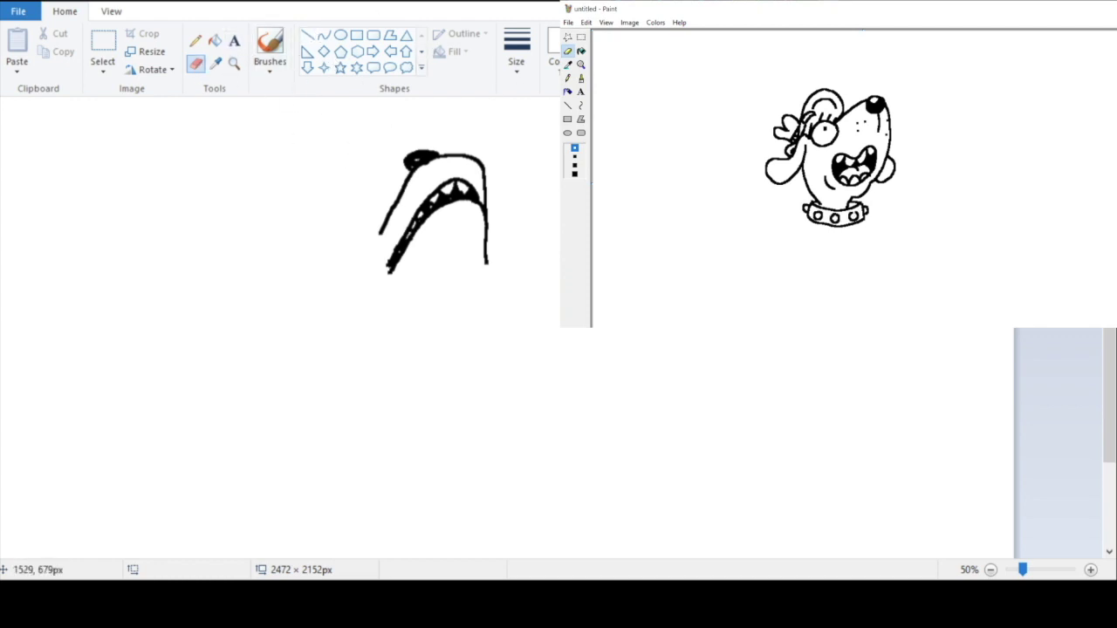
pyautogui.click(233, 63)
pyautogui.rightClick(343, 174)
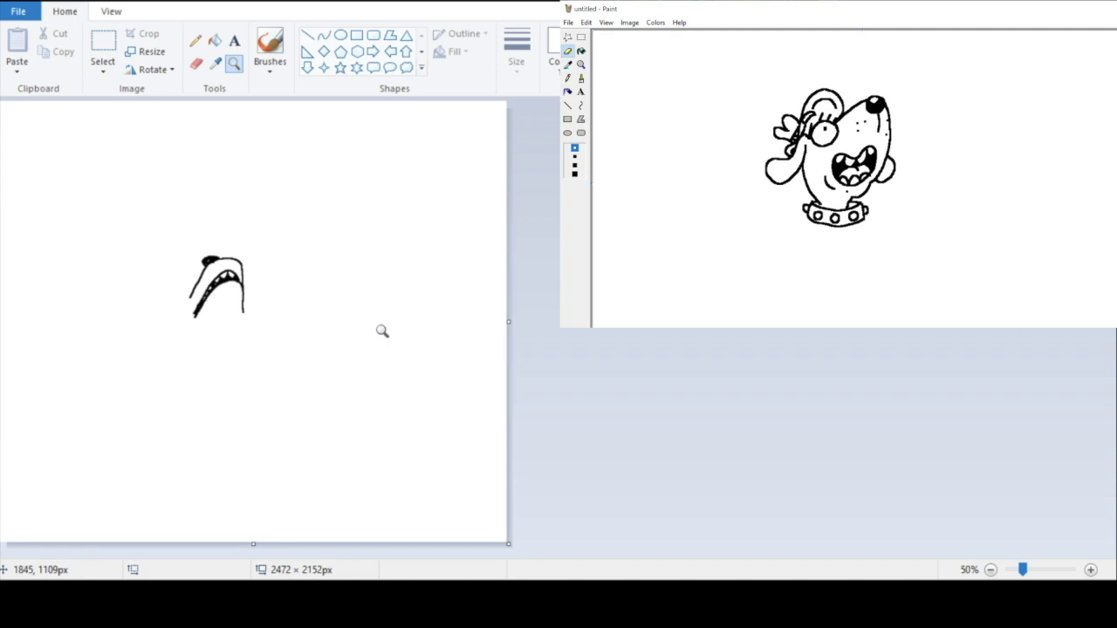
pyautogui.click(379, 329)
pyautogui.click(548, 290)
pyautogui.click(196, 63)
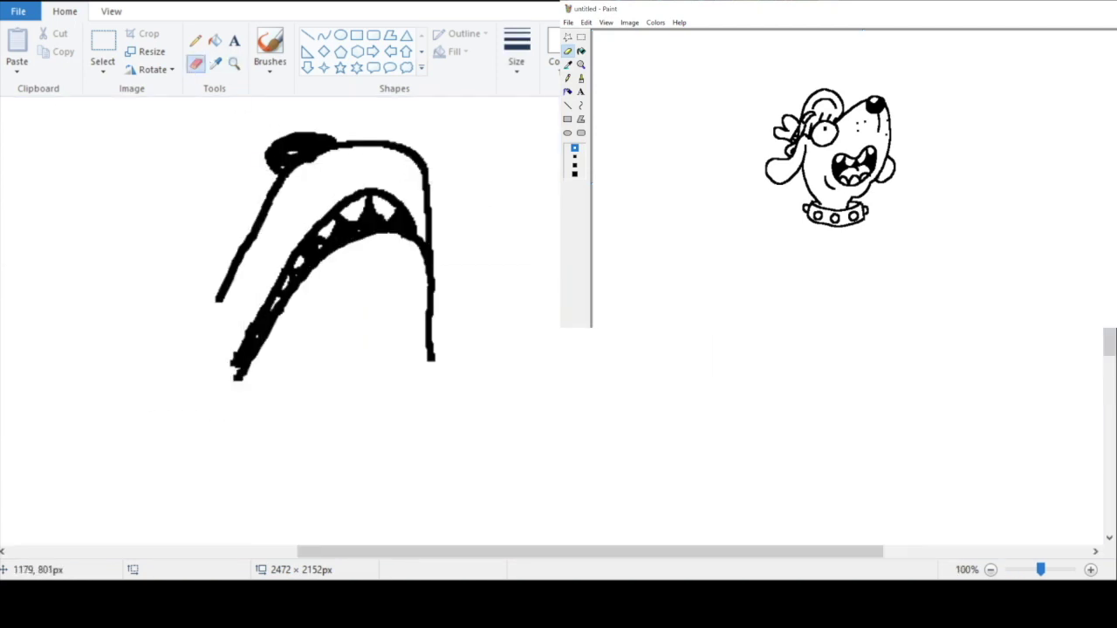
pyautogui.moveTo(433, 166); pyautogui.dragTo(436, 295)
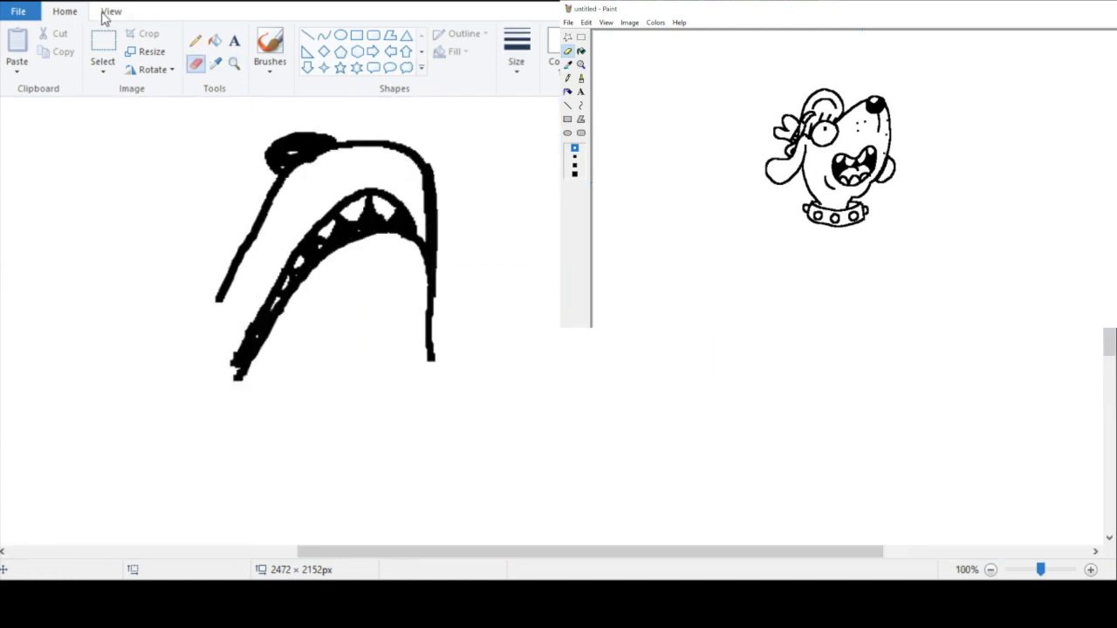
pyautogui.click(58, 2)
pyautogui.click(196, 40)
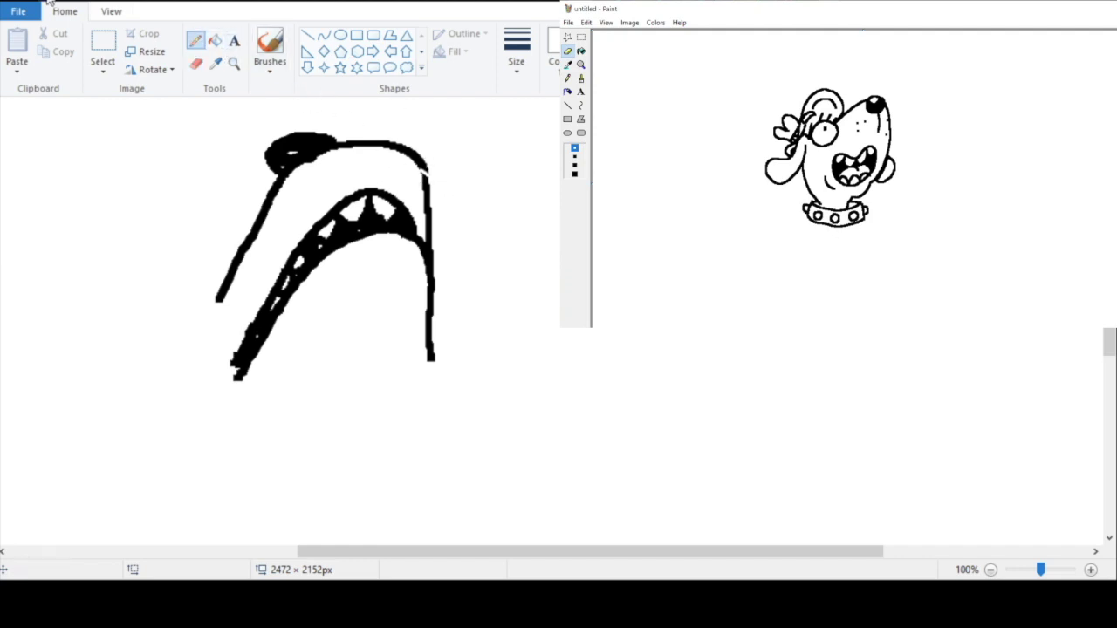
# Step: Draw a round eye with a black pupil, a smaller far eye, the top of the head and two folded ears behind the snout
pyautogui.click(234, 63)
pyautogui.rightClick(332, 211)
pyautogui.click(332, 210)
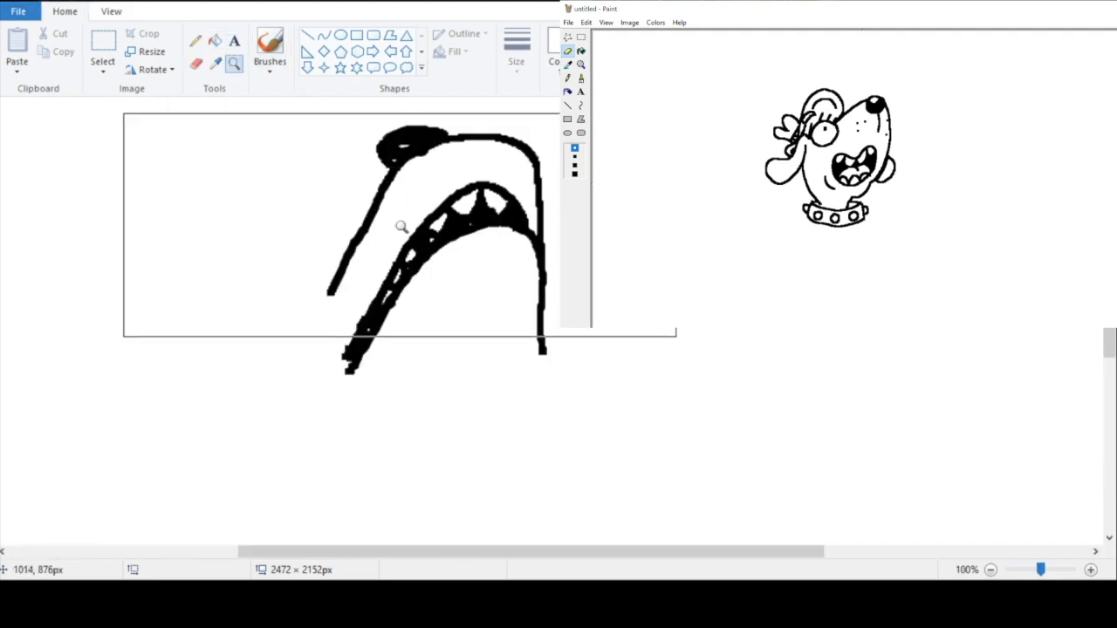
pyautogui.rightClick(463, 195)
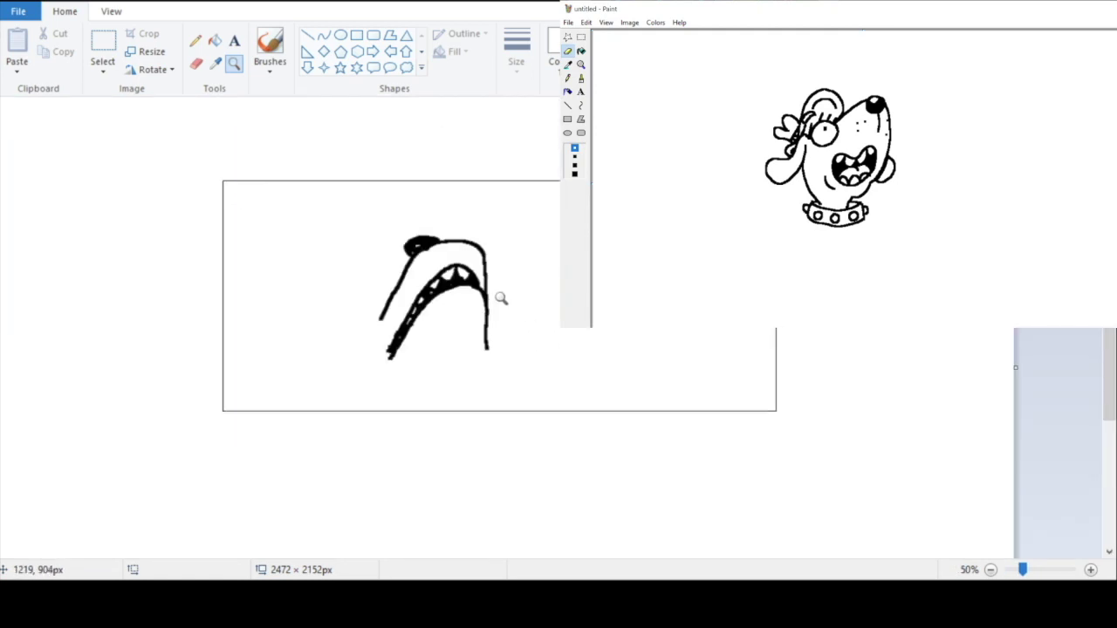
pyautogui.rightClick(502, 322)
pyautogui.click(449, 307)
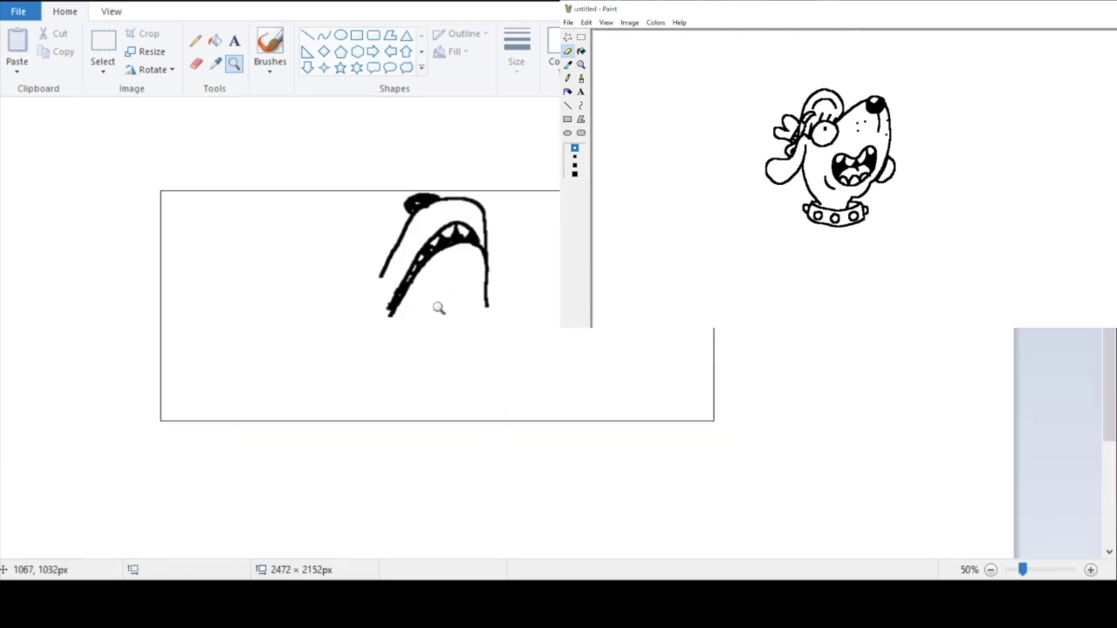
pyautogui.click(195, 63)
pyautogui.moveTo(348, 295)
pyautogui.mouseDown()
pyautogui.moveTo(328, 277)
pyautogui.moveTo(341, 257)
pyautogui.moveTo(361, 263)
pyautogui.moveTo(364, 286)
pyautogui.moveTo(352, 296)
pyautogui.moveTo(343, 276)
pyautogui.moveTo(376, 255)
pyautogui.moveTo(313, 259)
pyautogui.mouseUp()
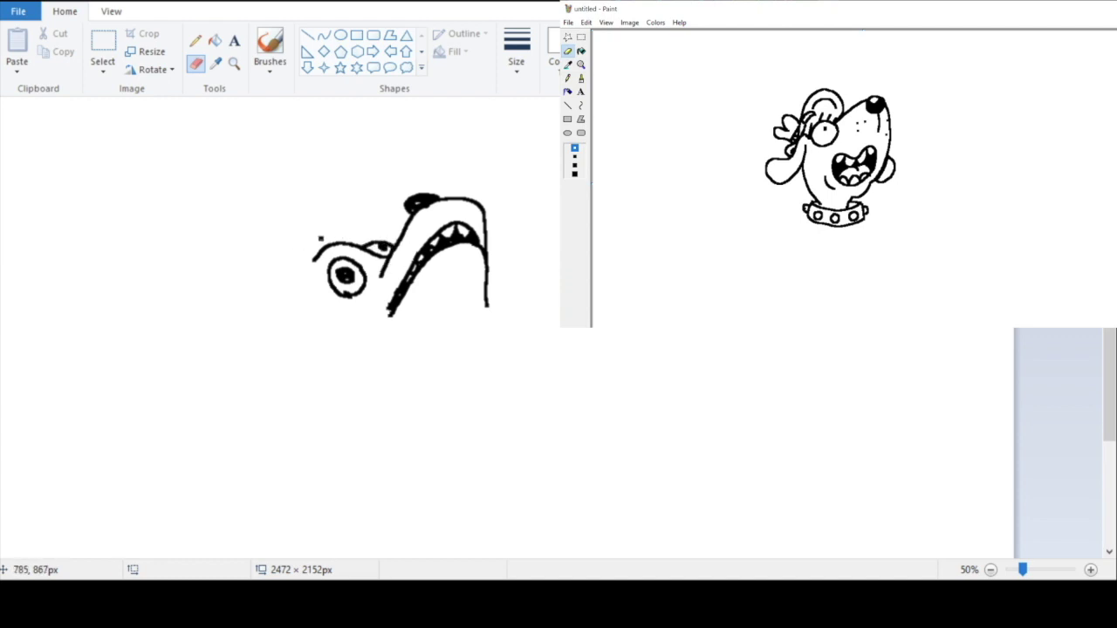
pyautogui.moveTo(327, 243)
pyautogui.mouseDown()
pyautogui.moveTo(348, 209)
pyautogui.moveTo(352, 243)
pyautogui.moveTo(270, 305)
pyautogui.moveTo(307, 282)
pyautogui.mouseUp()
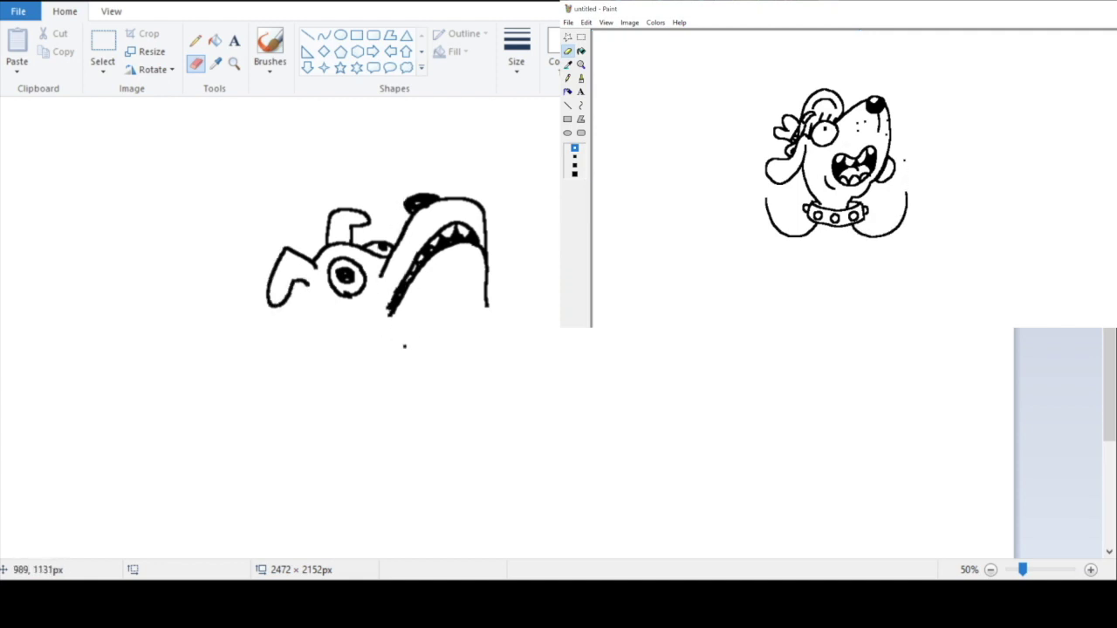
# Step: Draw a bent arm with an open hand below the snout, extend the jaw line down and join the ear to the arm with a neck line
pyautogui.moveTo(356, 397)
pyautogui.mouseDown()
pyautogui.moveTo(398, 476)
pyautogui.moveTo(479, 464)
pyautogui.moveTo(494, 405)
pyautogui.mouseUp()
pyautogui.moveTo(397, 410)
pyautogui.mouseDown()
pyautogui.moveTo(417, 438)
pyautogui.moveTo(449, 432)
pyautogui.moveTo(464, 380)
pyautogui.mouseUp()
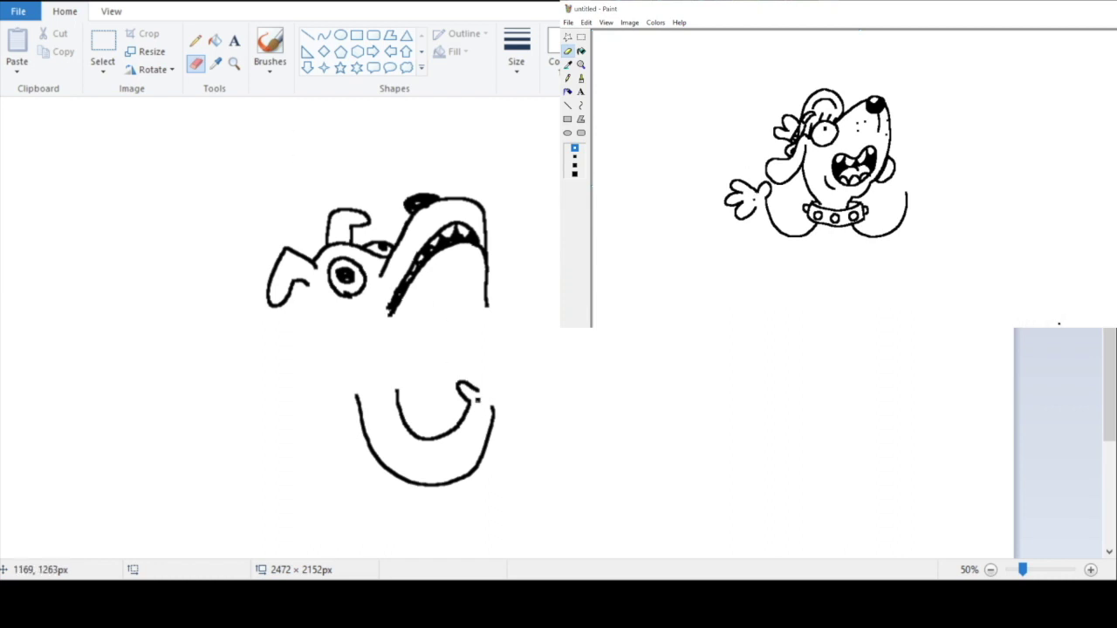
pyautogui.moveTo(482, 393)
pyautogui.mouseDown()
pyautogui.moveTo(554, 407)
pyautogui.moveTo(504, 417)
pyautogui.mouseUp()
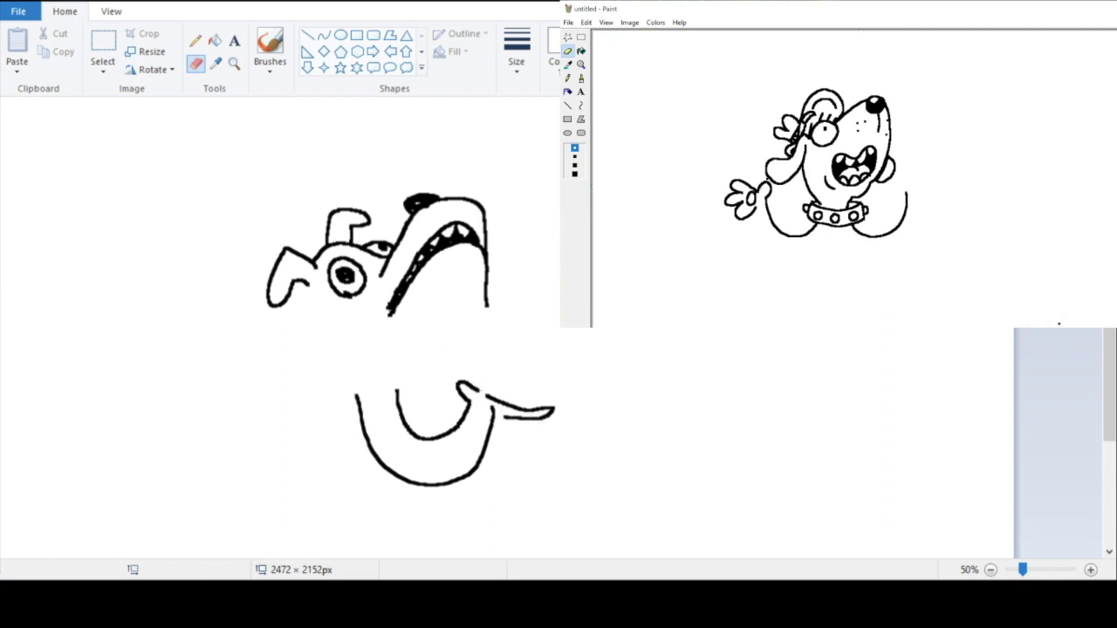
pyautogui.hotkey('ctrl', 'z')
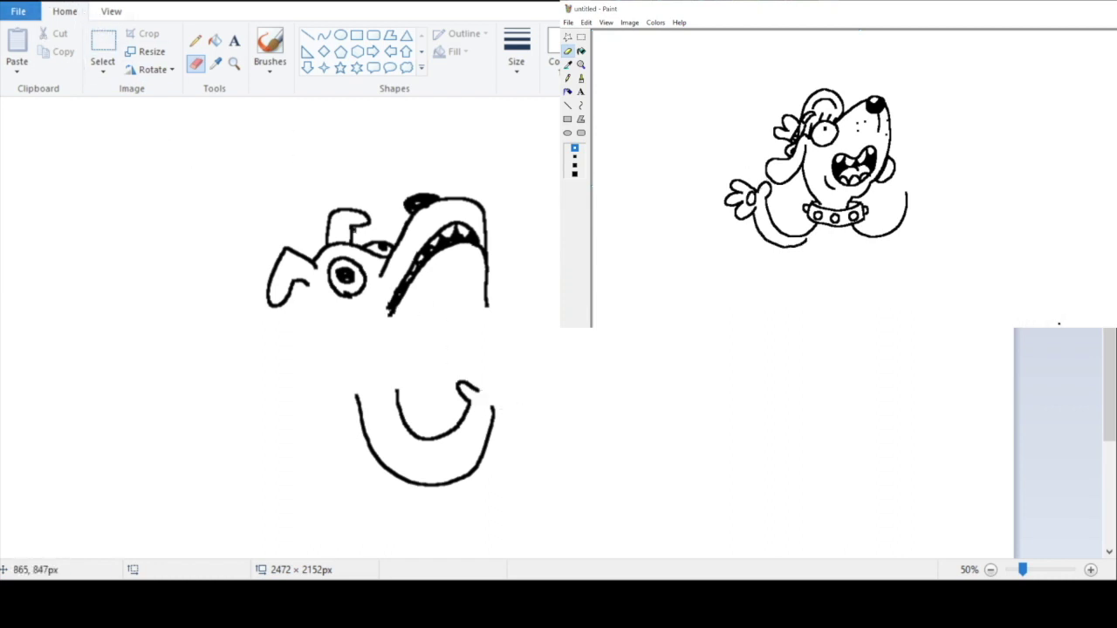
pyautogui.moveTo(486, 407)
pyautogui.mouseDown()
pyautogui.moveTo(532, 377)
pyautogui.moveTo(506, 394)
pyautogui.moveTo(497, 384)
pyautogui.moveTo(508, 363)
pyautogui.moveTo(487, 394)
pyautogui.mouseUp()
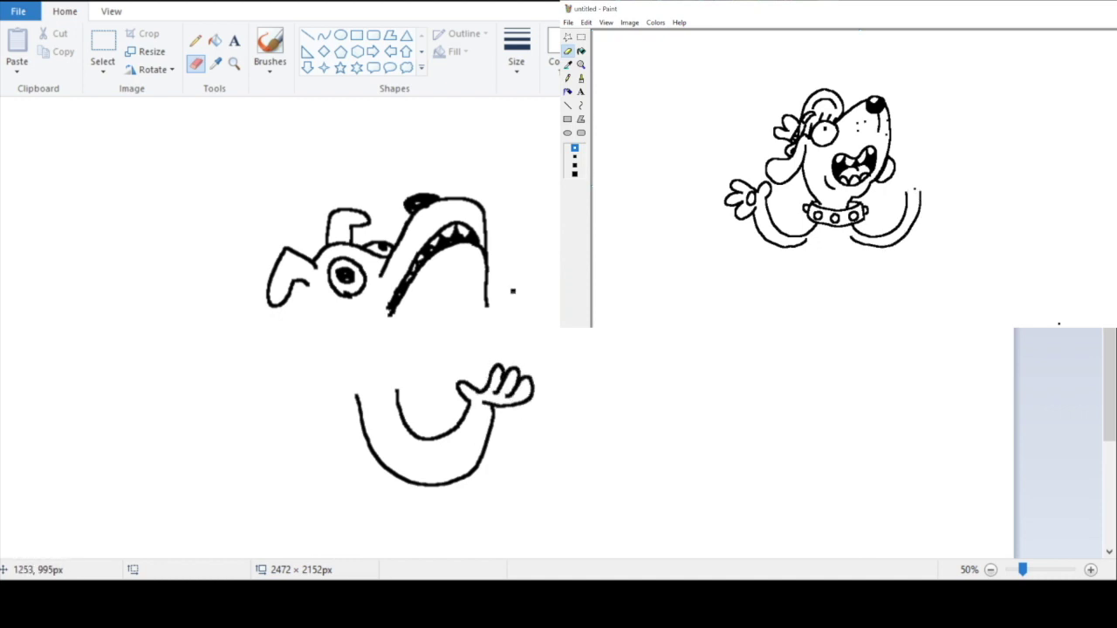
pyautogui.moveTo(479, 330); pyautogui.dragTo(474, 339)
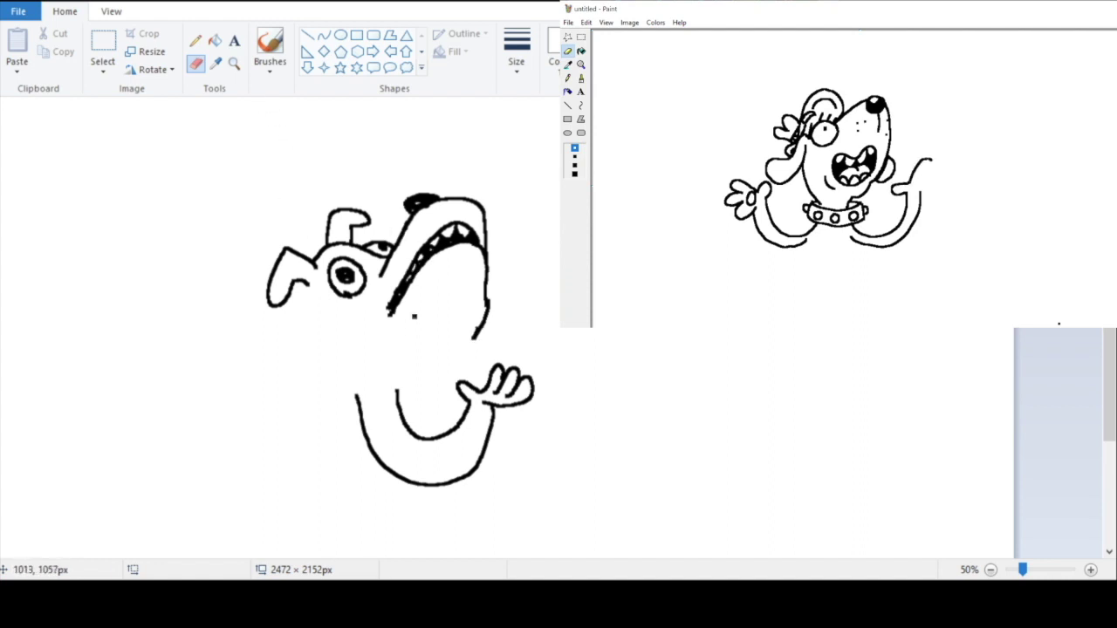
pyautogui.moveTo(306, 288); pyautogui.dragTo(358, 396)
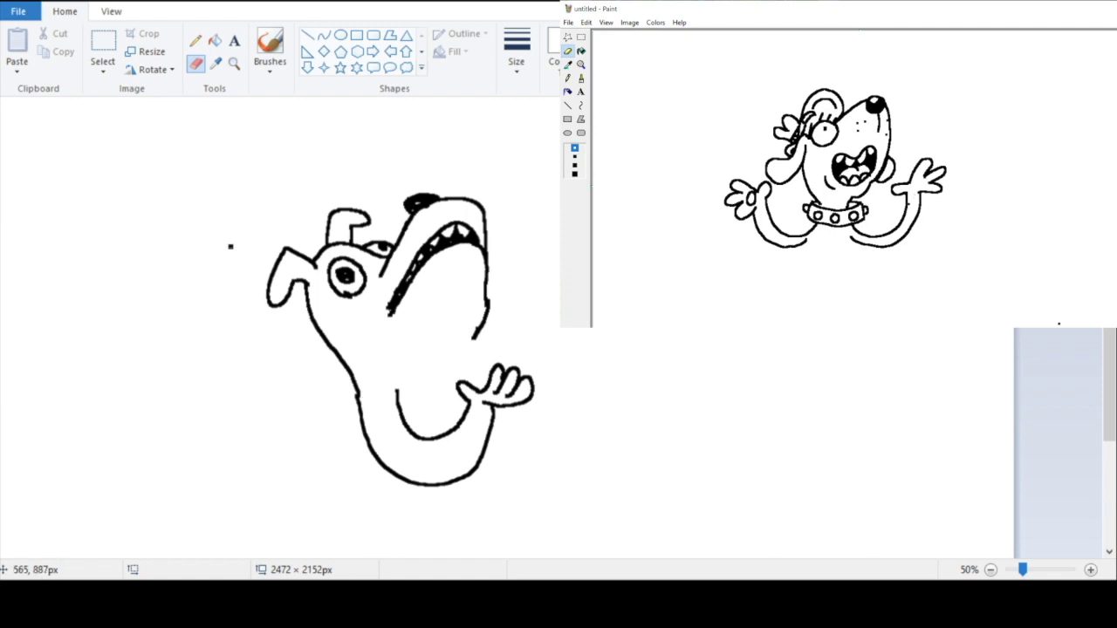
pyautogui.moveTo(347, 366)
pyautogui.mouseDown()
pyautogui.moveTo(324, 448)
pyautogui.moveTo(277, 499)
pyautogui.moveTo(277, 540)
pyautogui.mouseUp()
pyautogui.hotkey('ctrl', 'z')
pyautogui.scroll(-2, 296, 320)
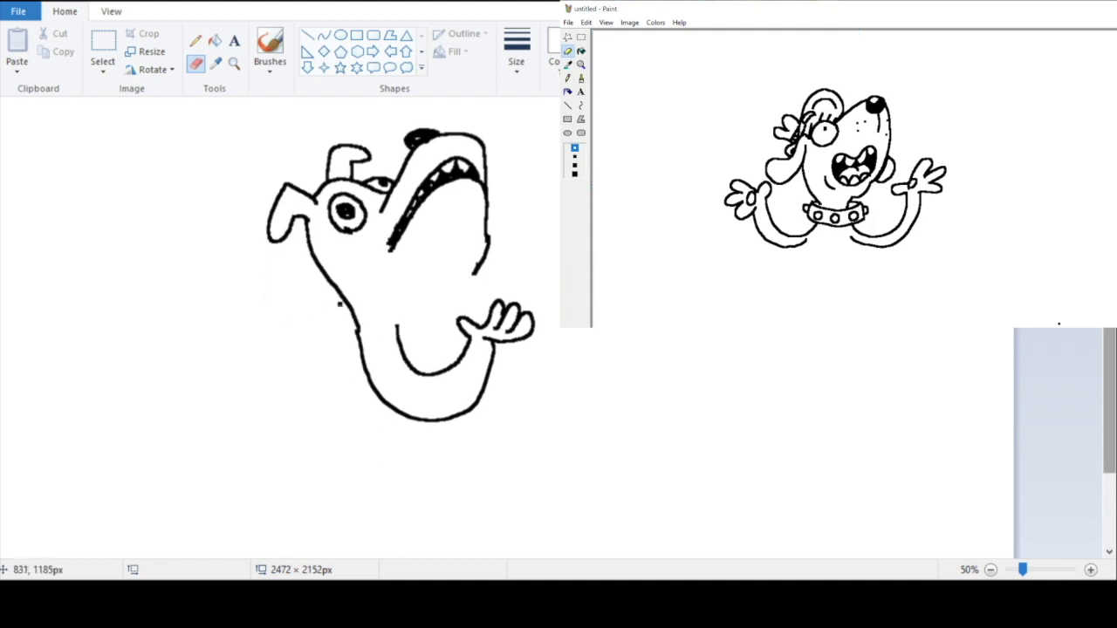
pyautogui.moveTo(343, 289); pyautogui.dragTo(292, 469)
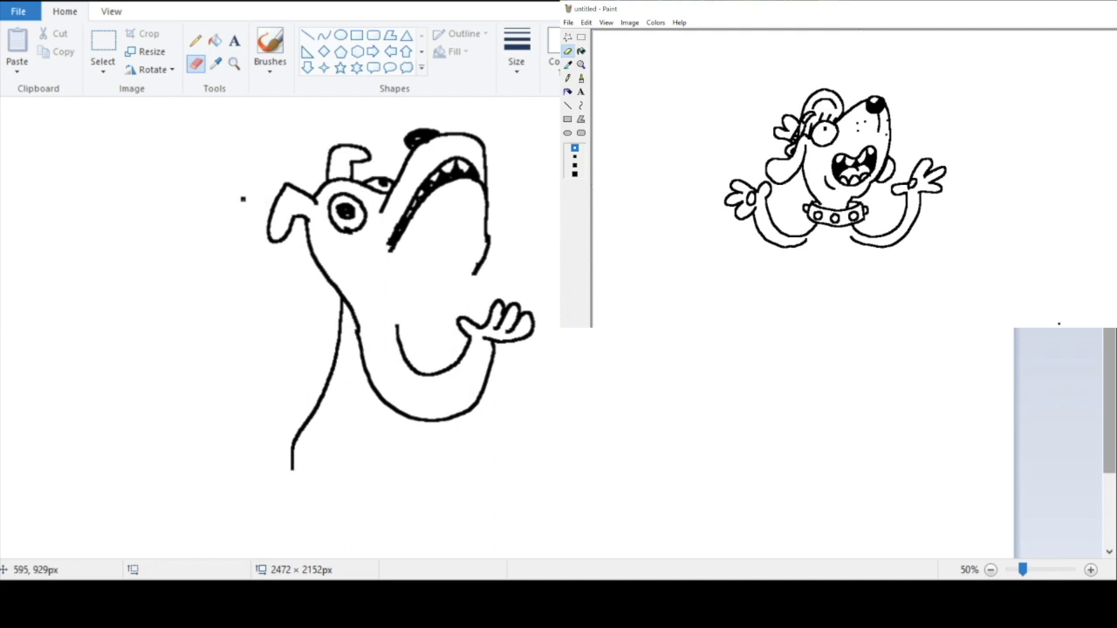
pyautogui.click(49, 4)
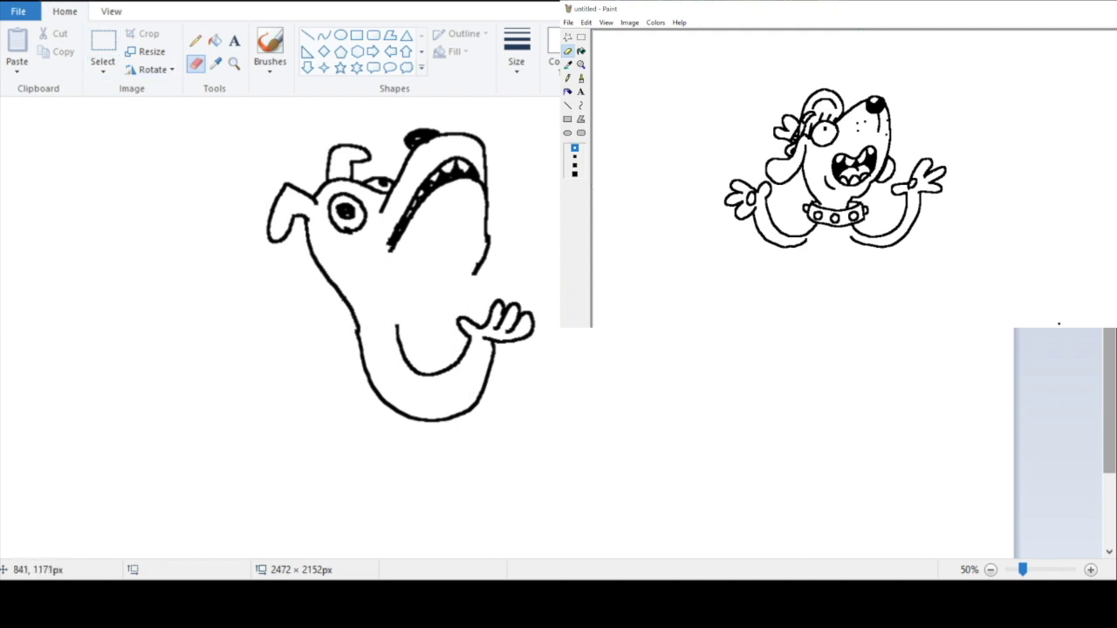
pyautogui.moveTo(342, 291)
pyautogui.mouseDown()
pyautogui.moveTo(337, 341)
pyautogui.moveTo(275, 457)
pyautogui.mouseUp()
pyautogui.moveTo(340, 398)
pyautogui.mouseDown()
pyautogui.moveTo(380, 422)
pyautogui.moveTo(382, 463)
pyautogui.moveTo(356, 484)
pyautogui.moveTo(380, 494)
pyautogui.moveTo(366, 505)
pyautogui.moveTo(303, 493)
pyautogui.moveTo(308, 482)
pyautogui.moveTo(290, 494)
pyautogui.moveTo(274, 482)
pyautogui.moveTo(274, 449)
pyautogui.mouseUp()
pyautogui.hotkey('ctrl', 'z')
pyautogui.hotkey('ctrl', 'z')
pyautogui.hotkey('ctrl', 'z')
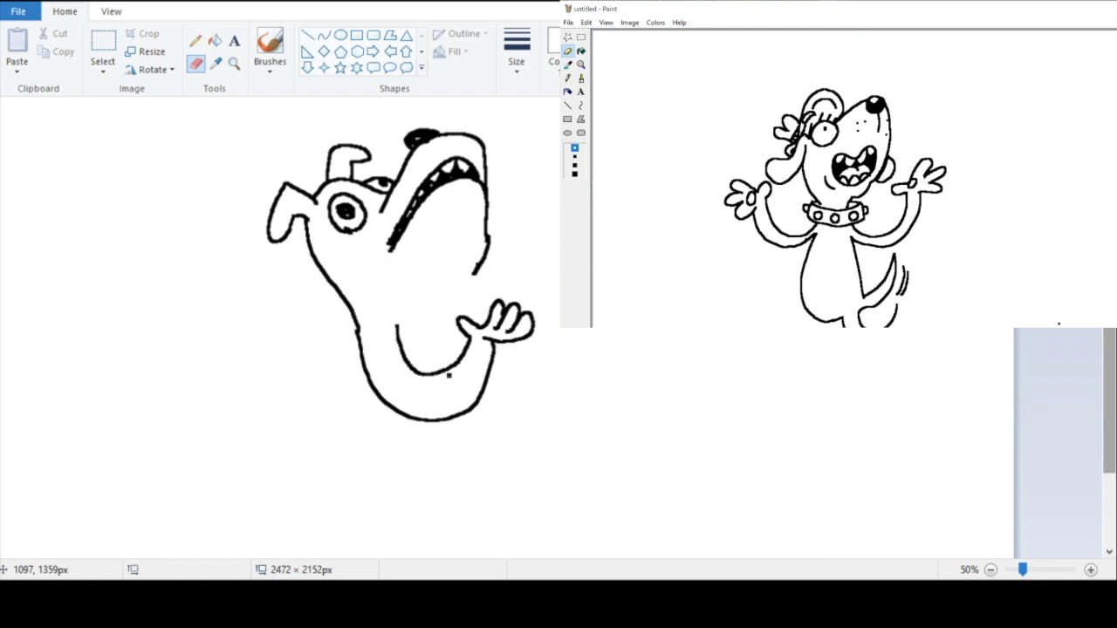
# Step: Draw the dog's torso with a back line down from the shoulder and a chest line from the jaw down past the hand
pyautogui.scroll(-1, 437, 367)
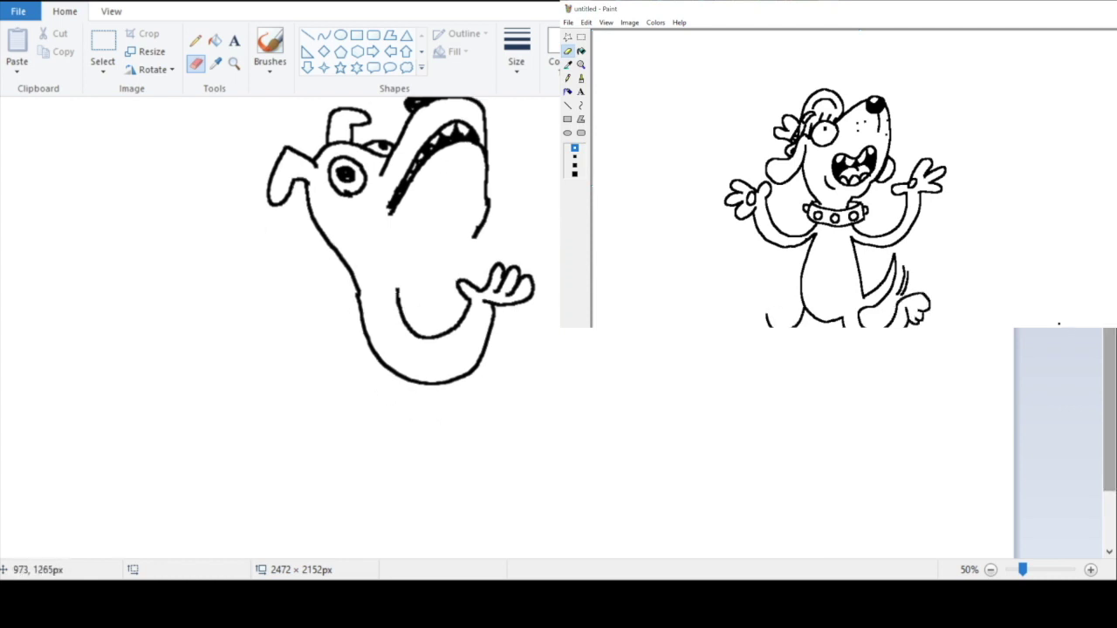
pyautogui.moveTo(358, 286); pyautogui.dragTo(321, 438)
pyautogui.moveTo(370, 406)
pyautogui.mouseDown()
pyautogui.moveTo(381, 452)
pyautogui.moveTo(323, 433)
pyautogui.mouseUp()
pyautogui.click(55, 4)
pyautogui.scroll(2, 298, 173)
pyautogui.moveTo(472, 307); pyautogui.dragTo(519, 505)
pyautogui.click(52, 4)
pyautogui.hotkey('ctrl', 'y')
pyautogui.moveTo(493, 392)
pyautogui.mouseDown()
pyautogui.moveTo(513, 417)
pyautogui.moveTo(563, 375)
pyautogui.mouseUp()
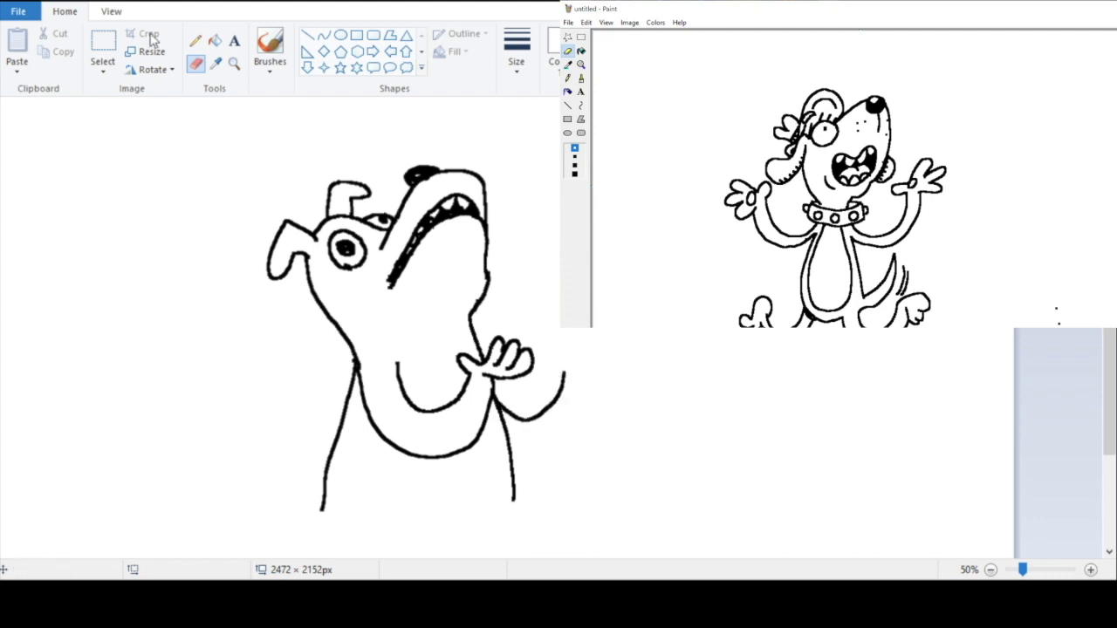
pyautogui.click(52, 5)
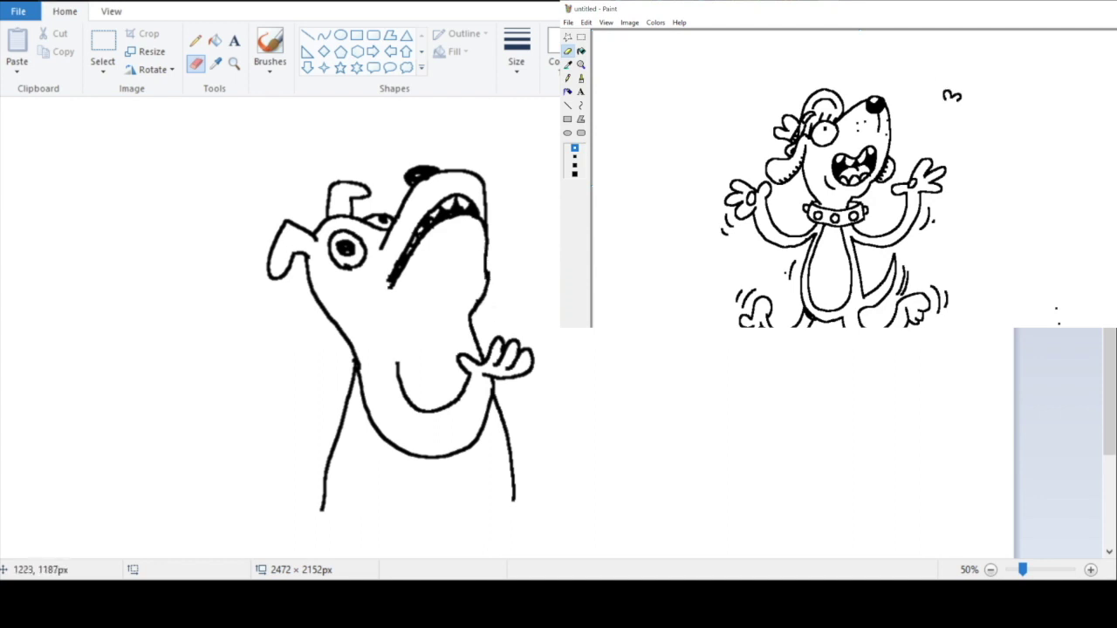
pyautogui.moveTo(501, 393)
pyautogui.mouseDown()
pyautogui.moveTo(528, 392)
pyautogui.moveTo(558, 328)
pyautogui.mouseUp()
pyautogui.hotkey('ctrl', 'z')
pyautogui.moveTo(494, 395); pyautogui.dragTo(567, 431)
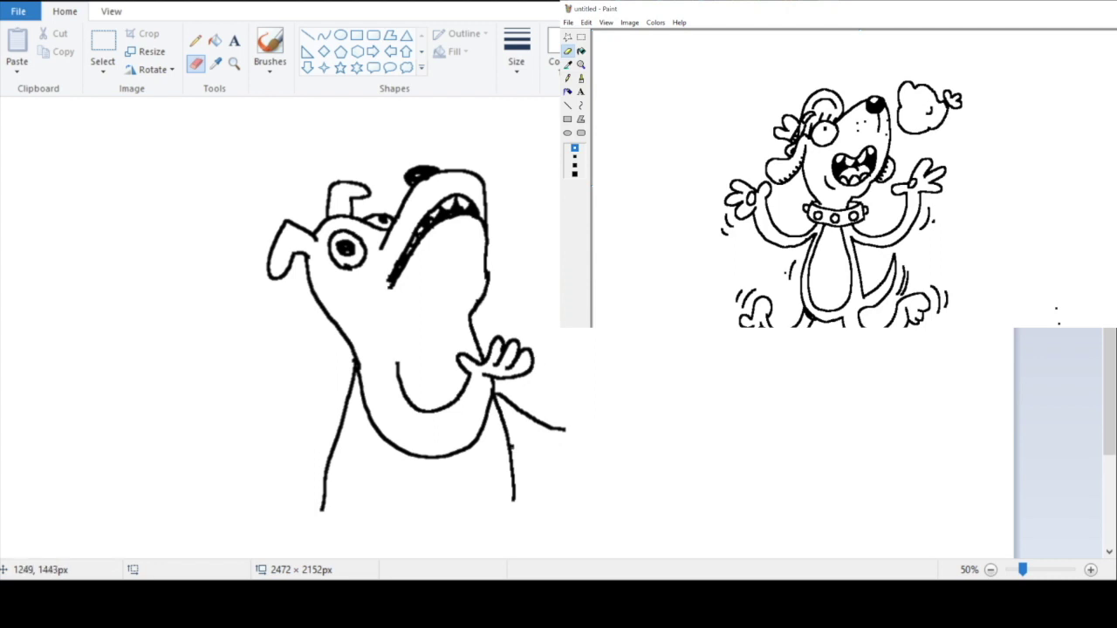
pyautogui.click(54, 1)
# Step: Draw the upper line of the second arm curving outward and up from the chest
pyautogui.moveTo(496, 402); pyautogui.dragTo(548, 392)
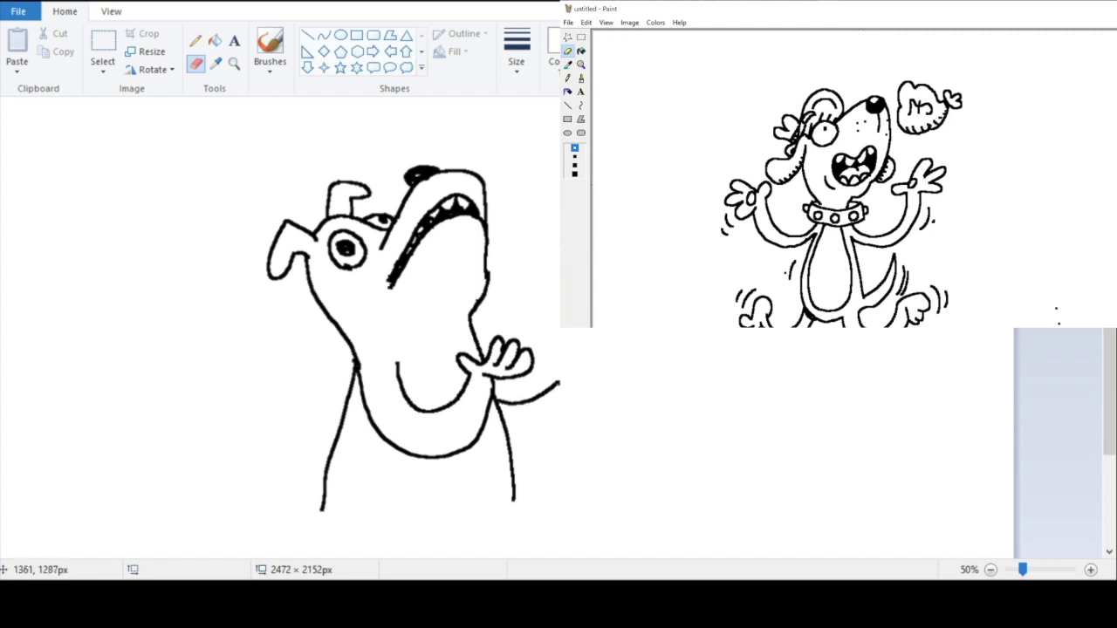
pyautogui.moveTo(505, 434)
pyautogui.mouseDown()
pyautogui.moveTo(568, 432)
pyautogui.moveTo(588, 407)
pyautogui.mouseUp()
pyautogui.click(56, 3)
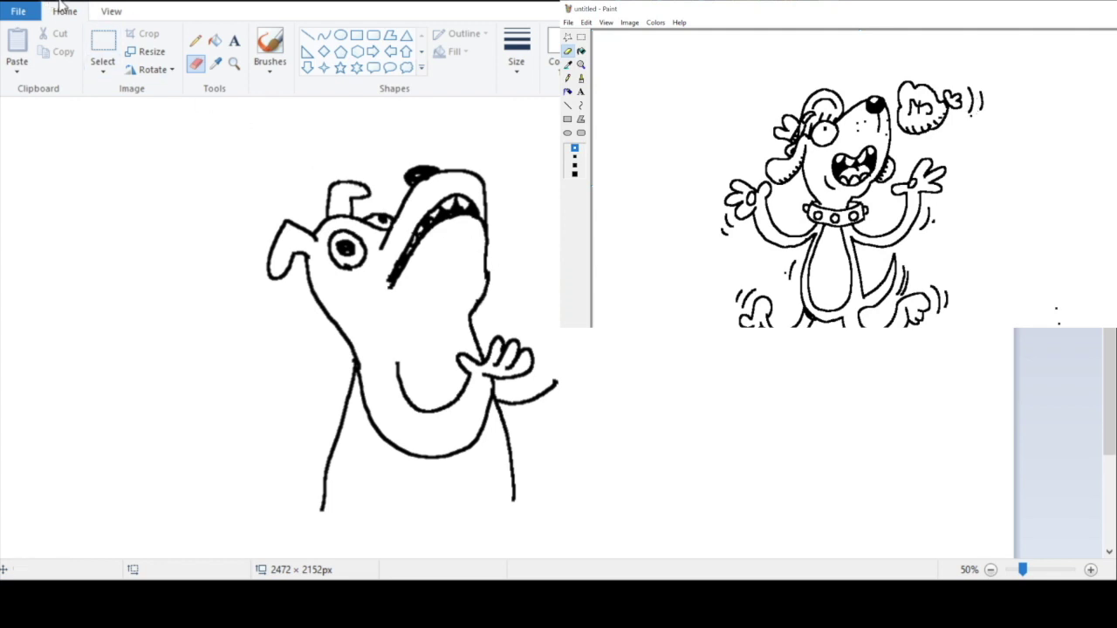
# Step: Draw the curved underside of the dog's outstretched far arm, running from the chest to the wrist
pyautogui.moveTo(508, 438)
pyautogui.mouseDown()
pyautogui.moveTo(564, 428)
pyautogui.moveTo(589, 402)
pyautogui.moveTo(590, 379)
pyautogui.moveTo(629, 368)
pyautogui.moveTo(620, 379)
pyautogui.moveTo(597, 367)
pyautogui.mouseUp()
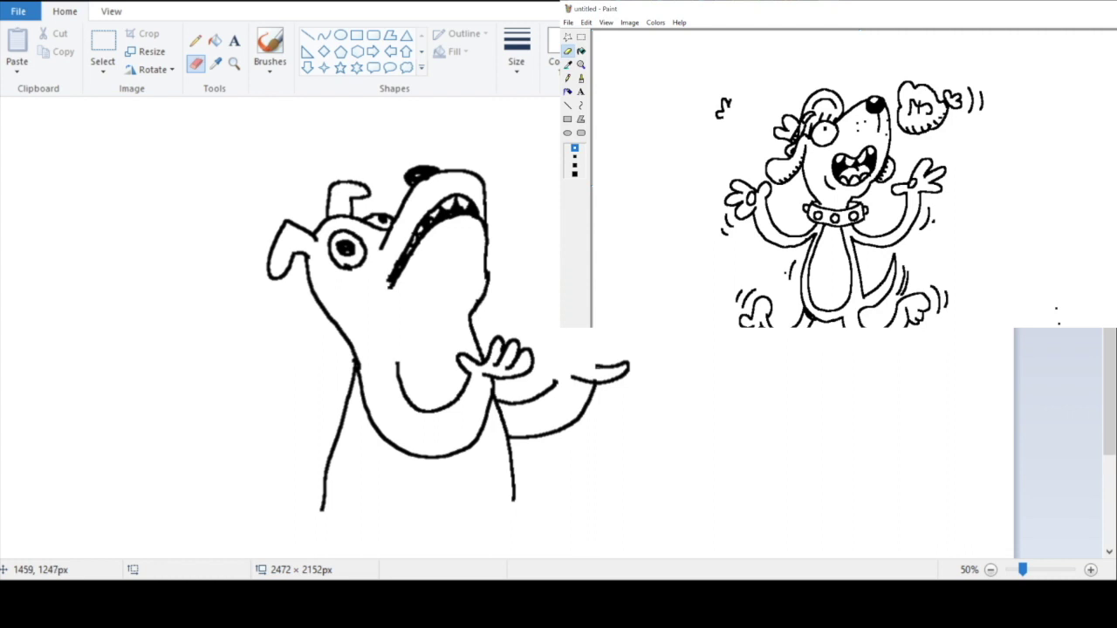
pyautogui.click(56, 3)
pyautogui.moveTo(564, 371)
pyautogui.mouseDown()
pyautogui.moveTo(550, 349)
pyautogui.moveTo(622, 353)
pyautogui.moveTo(647, 375)
pyautogui.moveTo(593, 384)
pyautogui.mouseUp()
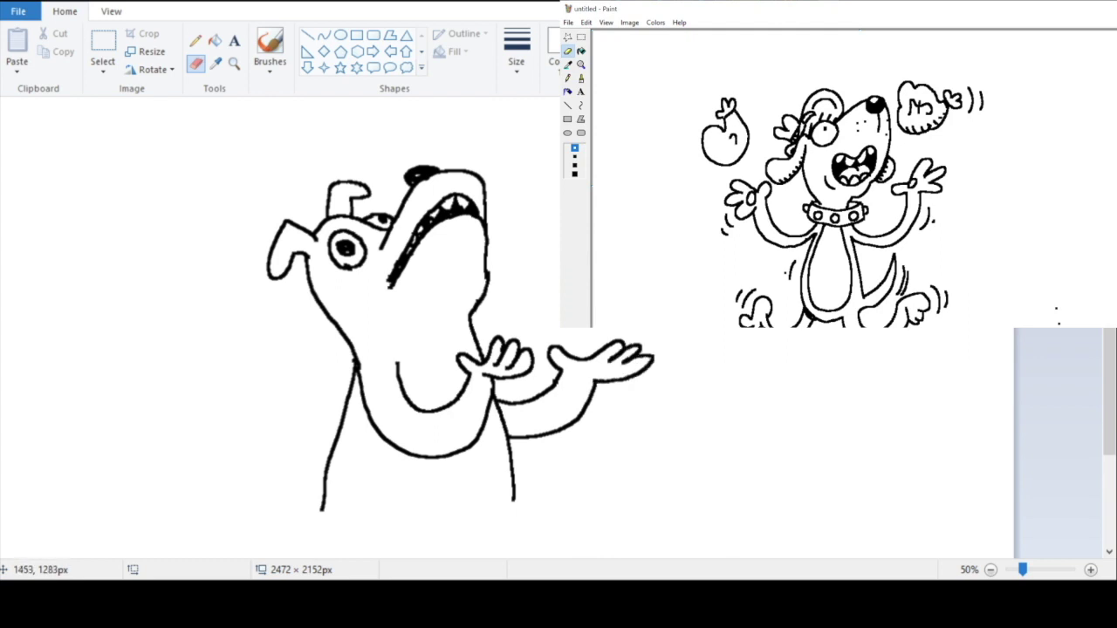
pyautogui.click(55, 2)
pyautogui.moveTo(594, 381)
pyautogui.mouseDown()
pyautogui.moveTo(624, 344)
pyautogui.moveTo(604, 363)
pyautogui.moveTo(612, 331)
pyautogui.moveTo(547, 337)
pyautogui.moveTo(571, 382)
pyautogui.mouseUp()
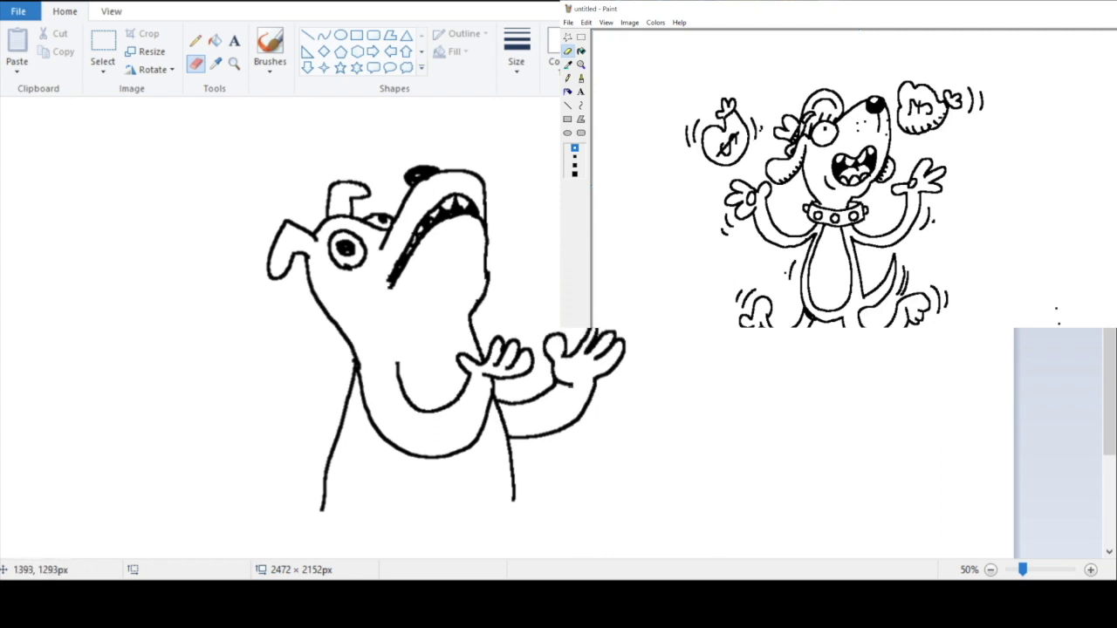
pyautogui.hotkey('ctrl', 'z')
pyautogui.hotkey('ctrl', 'z')
pyautogui.moveTo(575, 380)
pyautogui.mouseDown()
pyautogui.moveTo(616, 376)
pyautogui.moveTo(626, 340)
pyautogui.moveTo(611, 356)
pyautogui.moveTo(603, 345)
pyautogui.mouseUp()
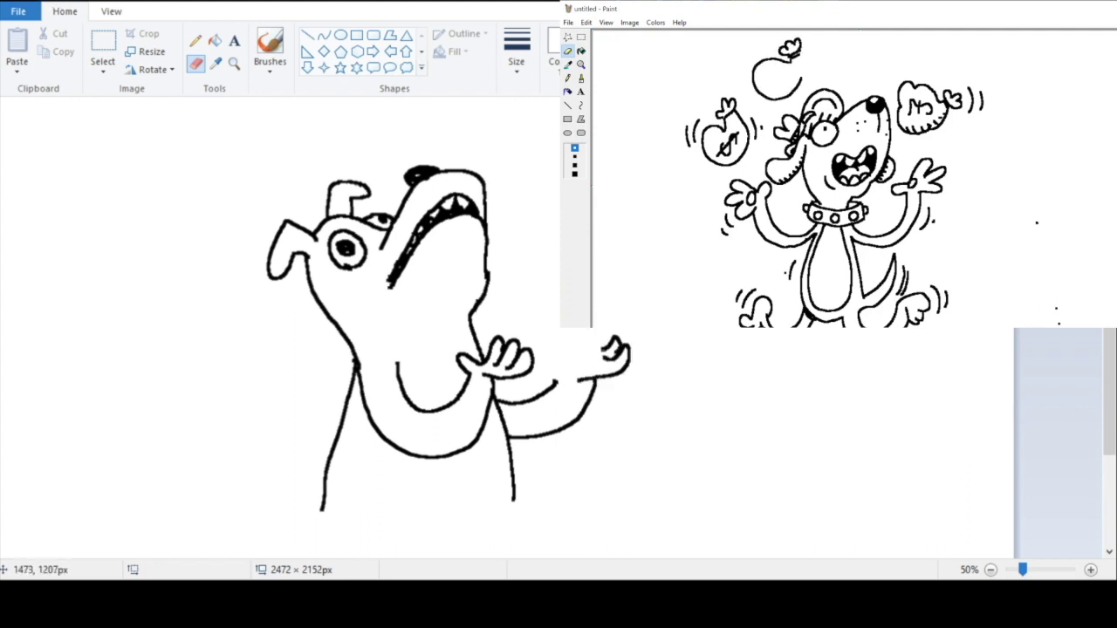
pyautogui.hotkey('ctrl', 'z')
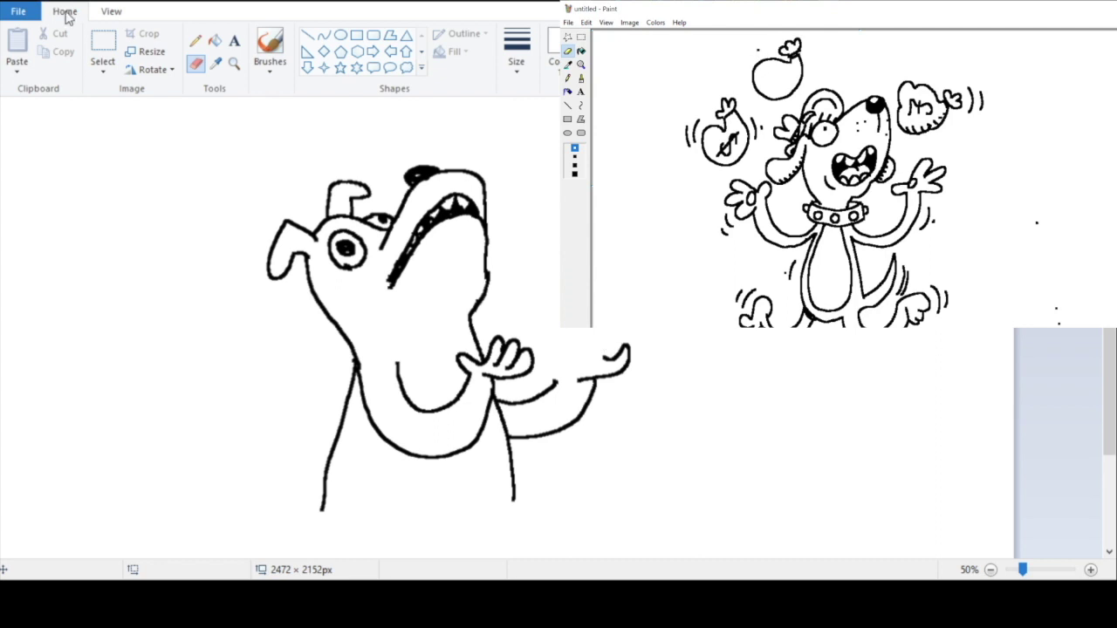
pyautogui.hotkey('ctrl', 'z')
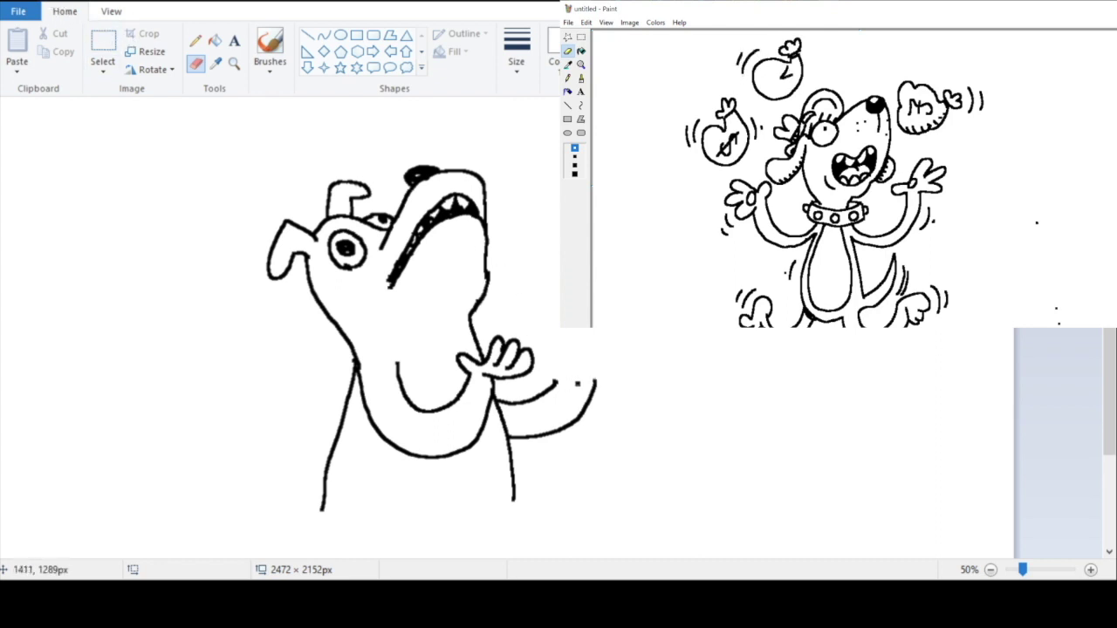
pyautogui.moveTo(543, 365)
pyautogui.mouseDown()
pyautogui.moveTo(602, 344)
pyautogui.moveTo(631, 348)
pyautogui.moveTo(638, 360)
pyautogui.moveTo(593, 384)
pyautogui.mouseUp()
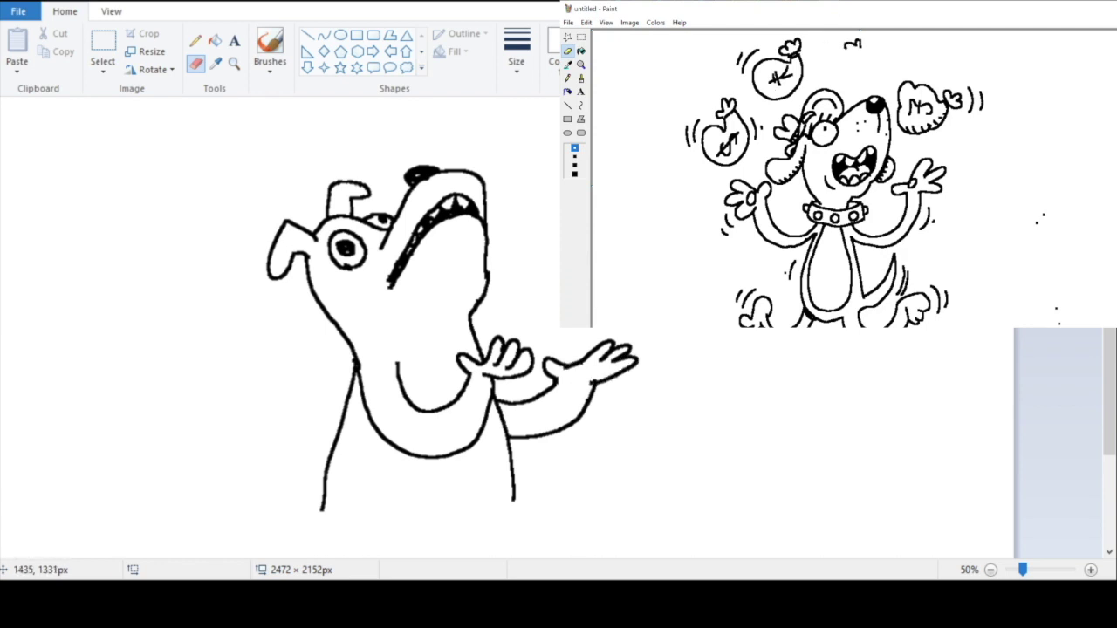
pyautogui.click(45, 2)
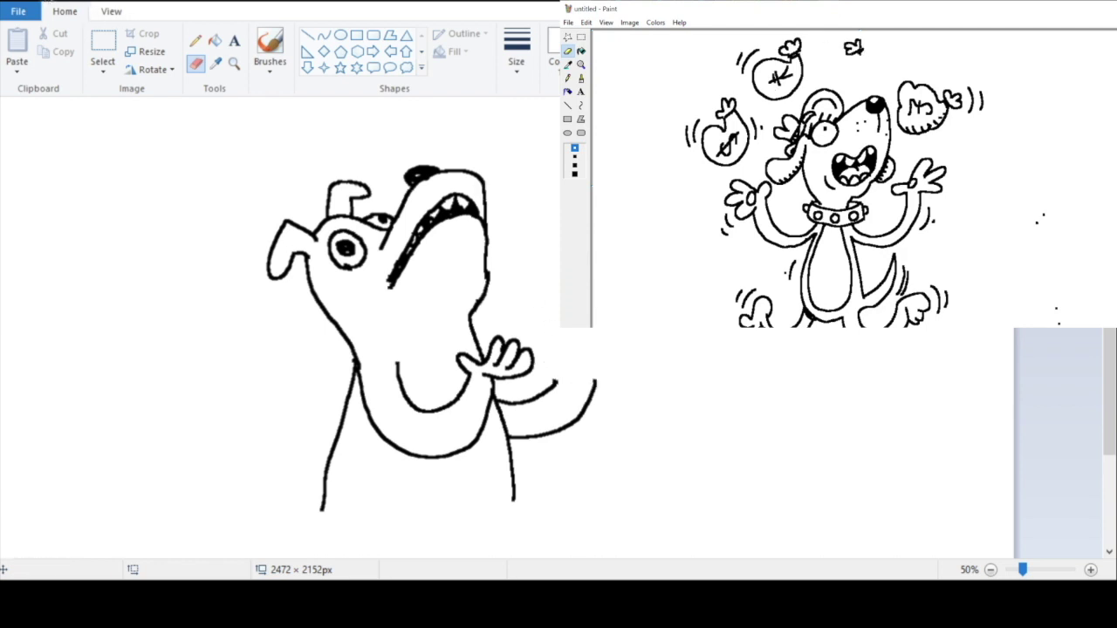
# Step: Draw the far arm's open hand with a thumb and raised fingers, joining both wrist ends
pyautogui.moveTo(552, 379)
pyautogui.mouseDown()
pyautogui.moveTo(542, 360)
pyautogui.moveTo(636, 359)
pyautogui.moveTo(599, 385)
pyautogui.mouseUp()
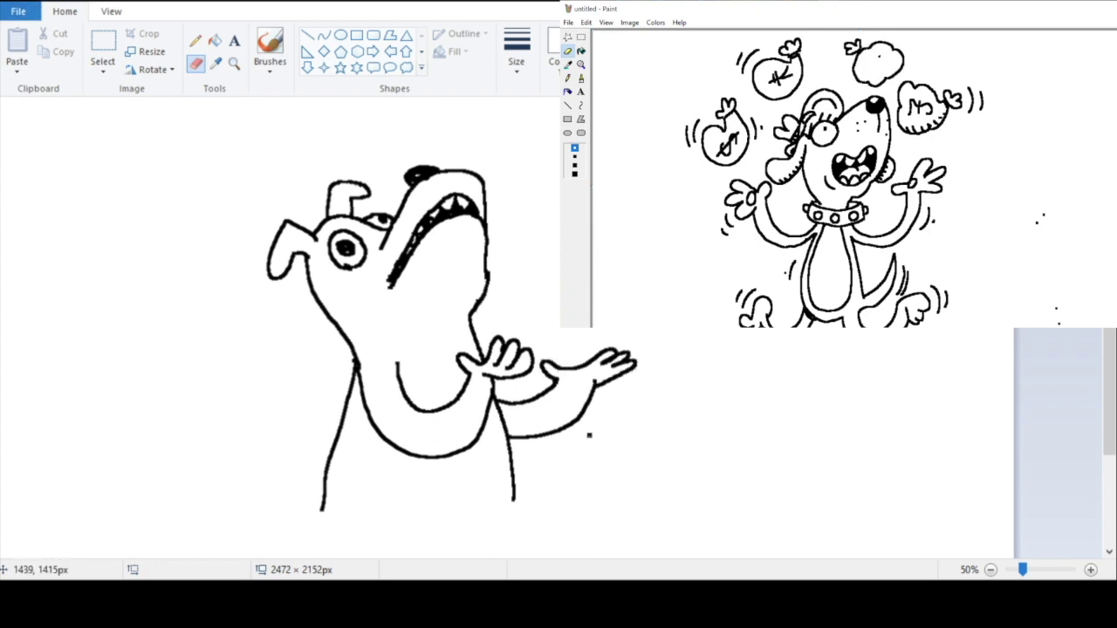
pyautogui.click(48, 3)
pyautogui.moveTo(554, 377)
pyautogui.mouseDown()
pyautogui.moveTo(559, 362)
pyautogui.moveTo(578, 367)
pyautogui.moveTo(593, 349)
pyautogui.moveTo(602, 381)
pyautogui.mouseUp()
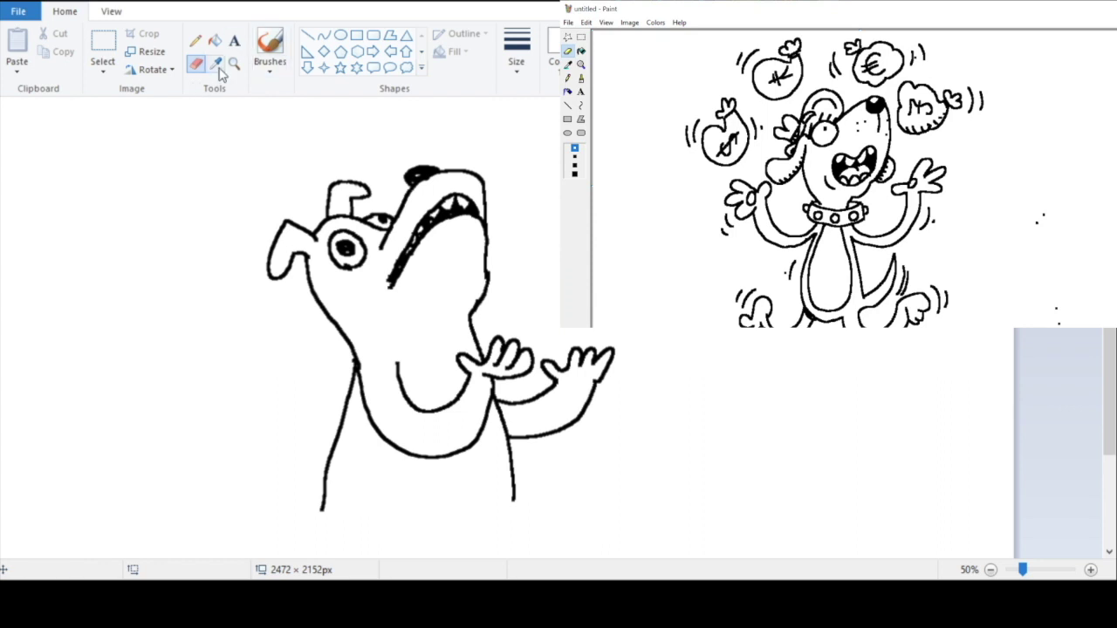
pyautogui.click(234, 63)
pyautogui.rightClick(267, 145)
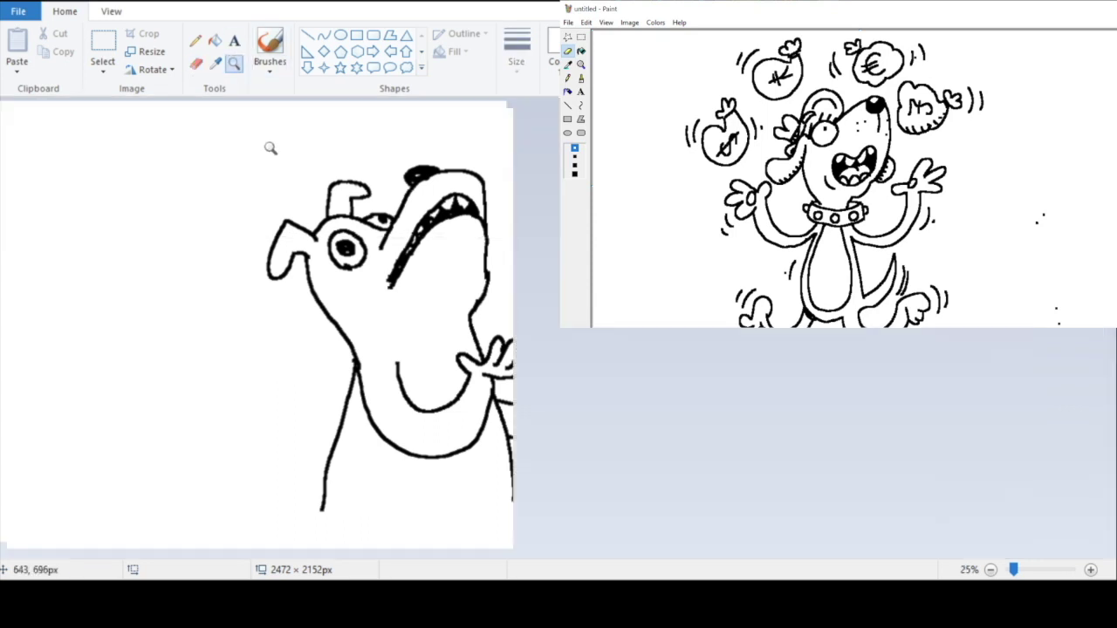
pyautogui.click(410, 308)
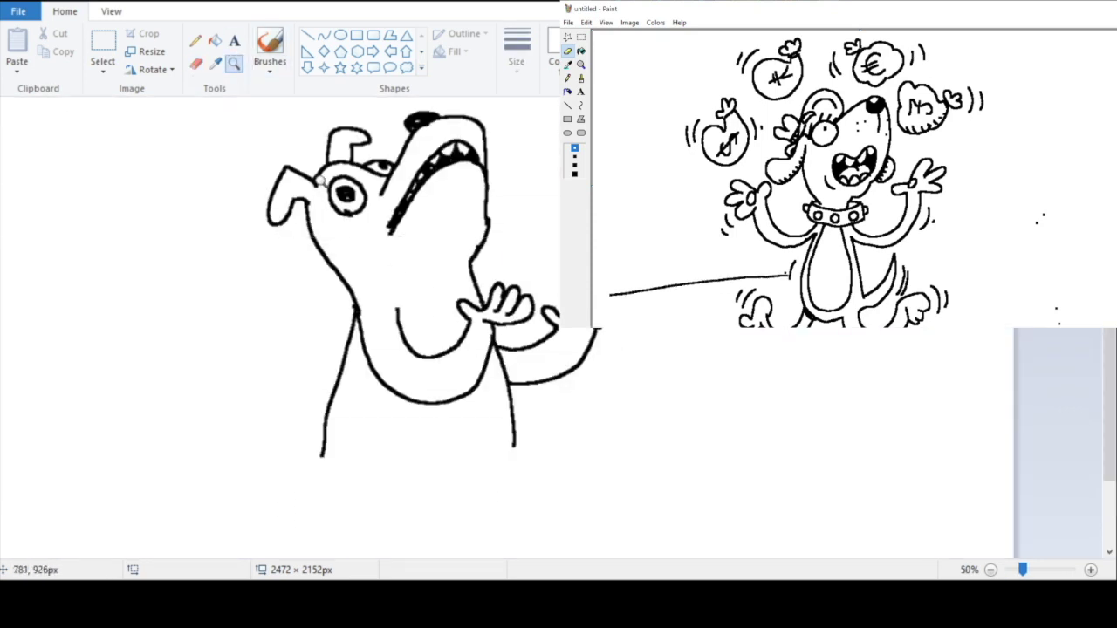
pyautogui.click(195, 63)
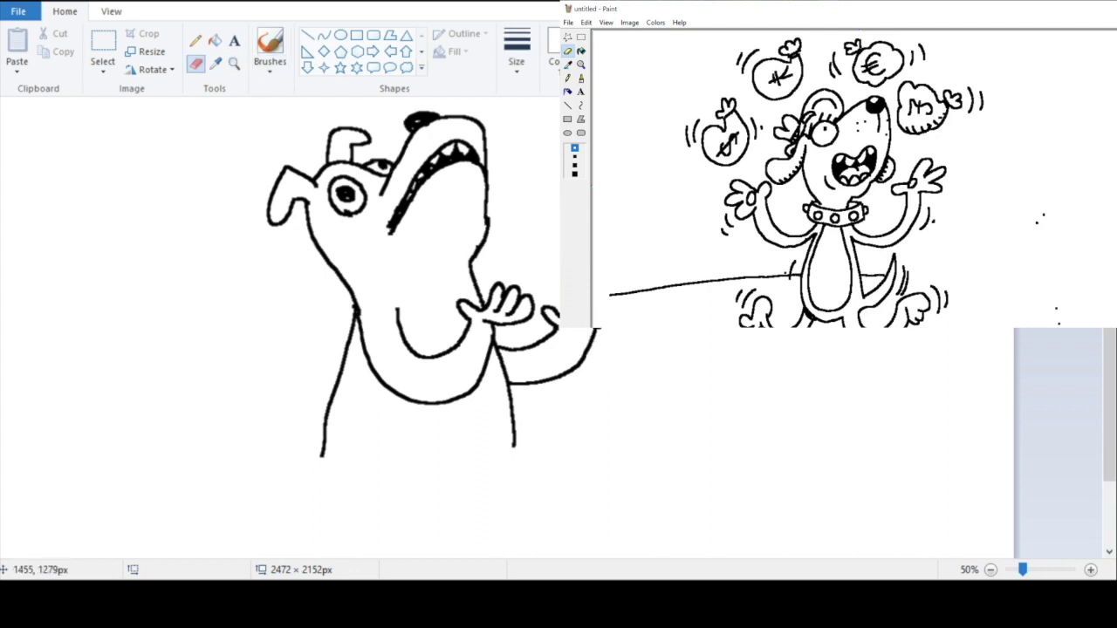
pyautogui.click(233, 63)
pyautogui.rightClick(308, 131)
pyautogui.click(418, 381)
pyautogui.click(196, 63)
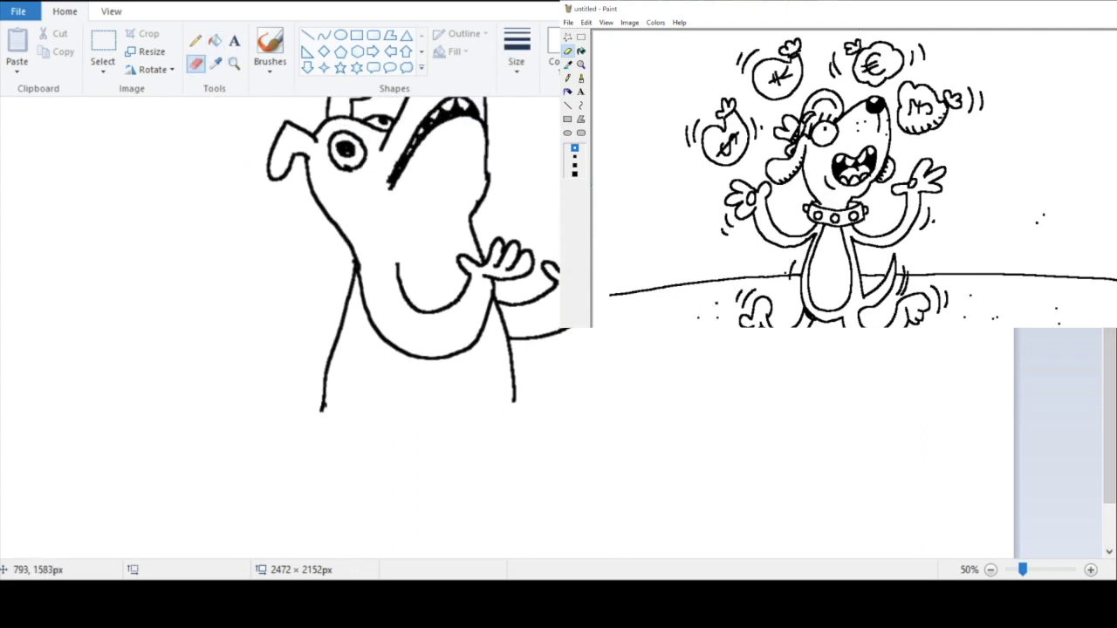
pyautogui.moveTo(316, 426)
pyautogui.mouseDown()
pyautogui.moveTo(297, 324)
pyautogui.moveTo(266, 329)
pyautogui.moveTo(245, 304)
pyautogui.moveTo(229, 307)
pyautogui.moveTo(233, 398)
pyautogui.moveTo(268, 442)
pyautogui.moveTo(316, 440)
pyautogui.mouseUp()
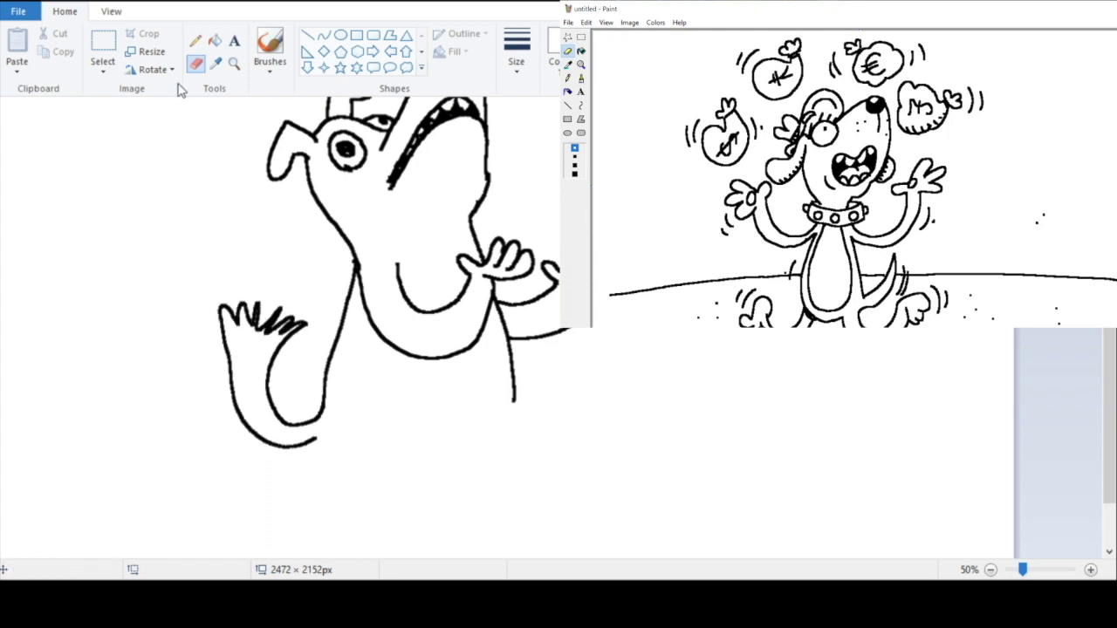
pyautogui.hotkey('ctrl', 'z')
pyautogui.hotkey('ctrl', 'z')
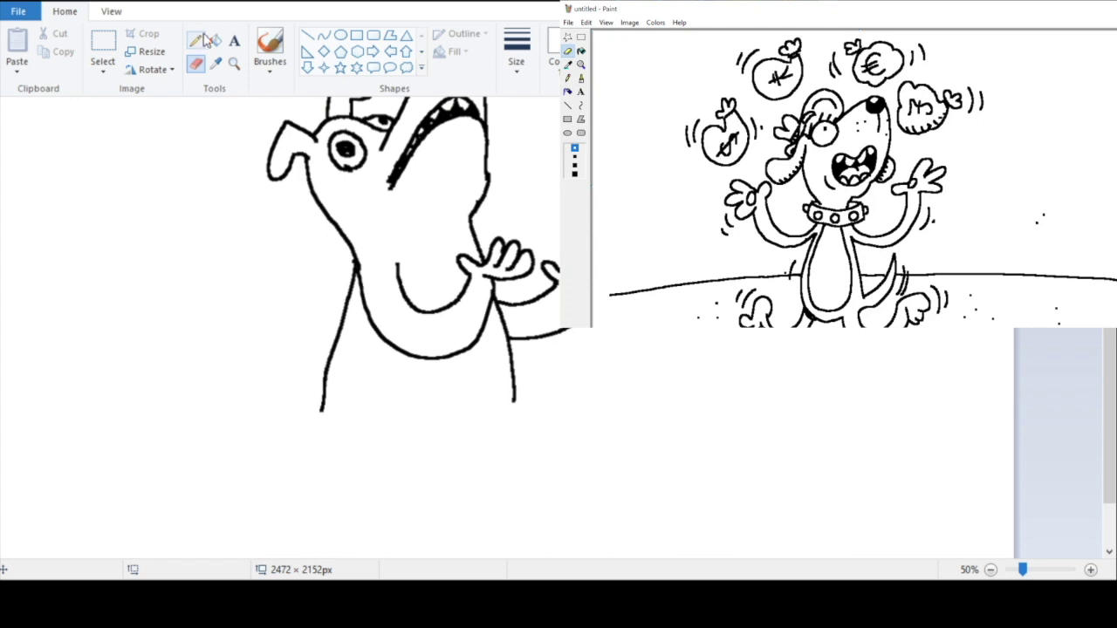
# Step: Draw the outer curve of a raised tail beside the dog's back, curling at its upper end
pyautogui.click(234, 64)
pyautogui.rightClick(463, 194)
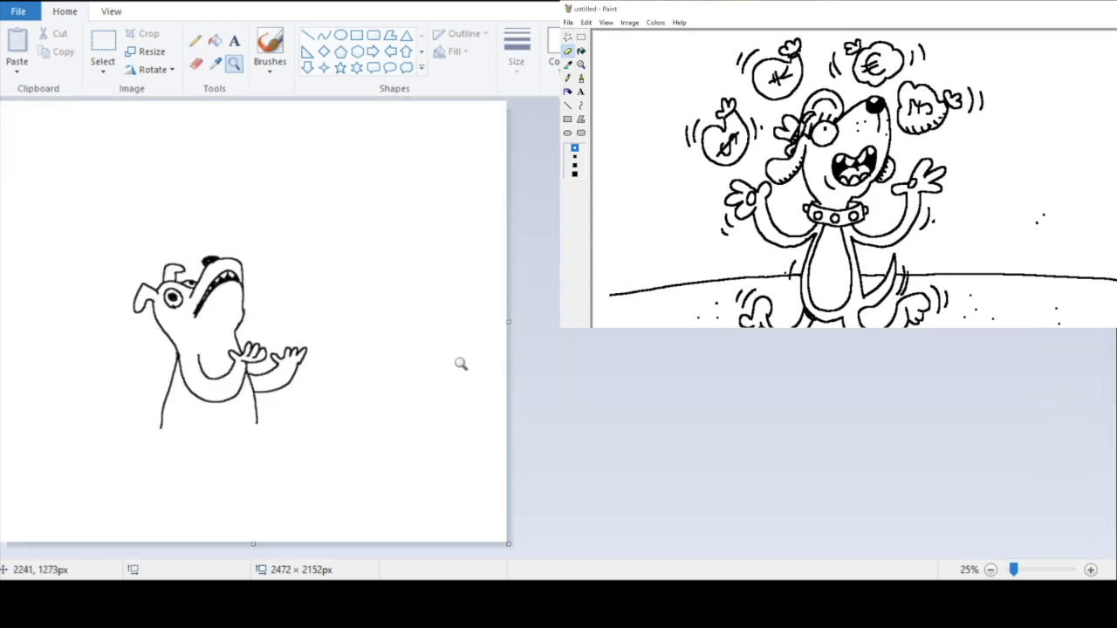
pyautogui.click(461, 363)
pyautogui.click(194, 64)
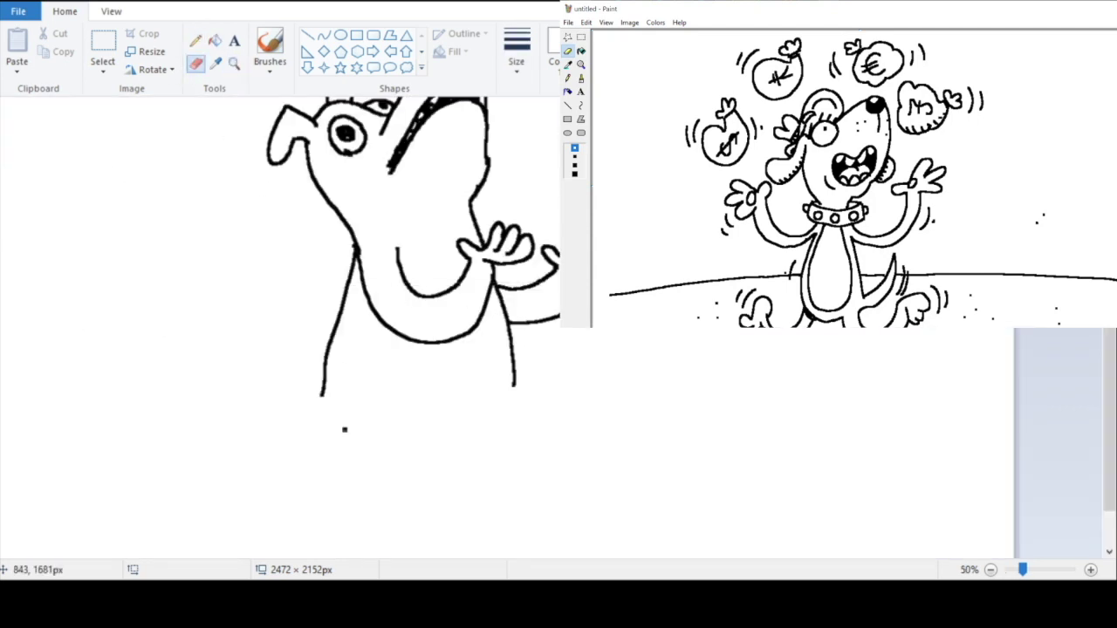
pyautogui.moveTo(298, 430)
pyautogui.mouseDown()
pyautogui.moveTo(271, 425)
pyautogui.moveTo(238, 345)
pyautogui.moveTo(265, 294)
pyautogui.moveTo(242, 271)
pyautogui.moveTo(308, 286)
pyautogui.moveTo(307, 342)
pyautogui.mouseUp()
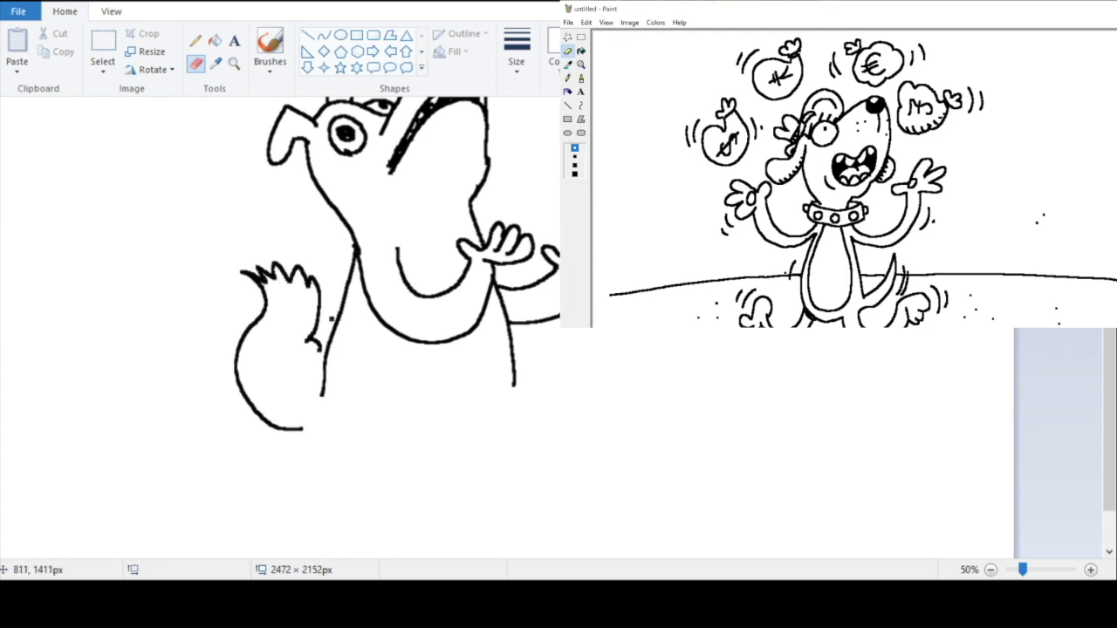
pyautogui.hotkey('ctrl', 'z')
pyautogui.hotkey('ctrl', 'z')
pyautogui.moveTo(272, 440)
pyautogui.mouseDown()
pyautogui.moveTo(226, 394)
pyautogui.moveTo(248, 334)
pyautogui.moveTo(229, 302)
pyautogui.mouseUp()
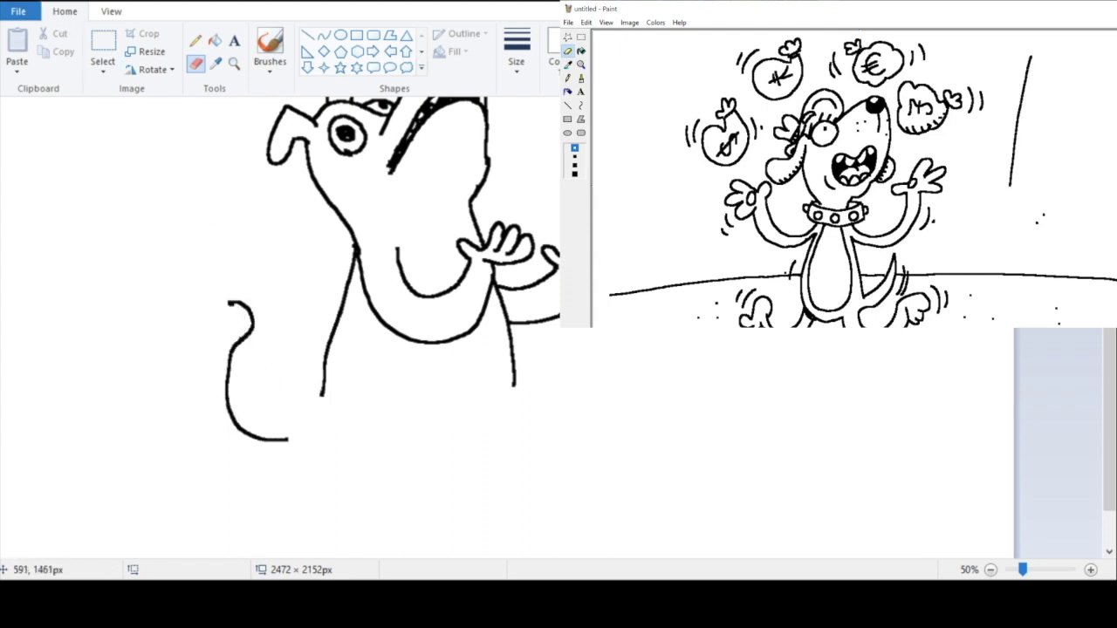
# Step: Draw the tail's pointed tip, small fur tufts and inner edge curving back toward the body
pyautogui.moveTo(229, 303)
pyautogui.mouseDown()
pyautogui.moveTo(289, 303)
pyautogui.moveTo(296, 345)
pyautogui.moveTo(323, 358)
pyautogui.mouseUp()
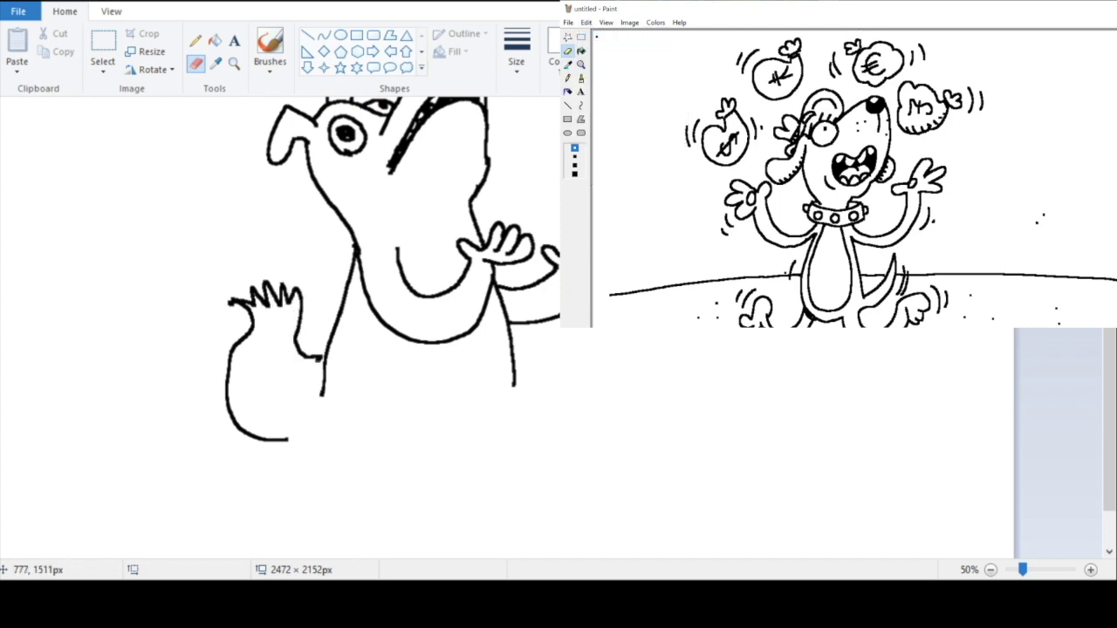
pyautogui.click(234, 63)
pyautogui.rightClick(360, 281)
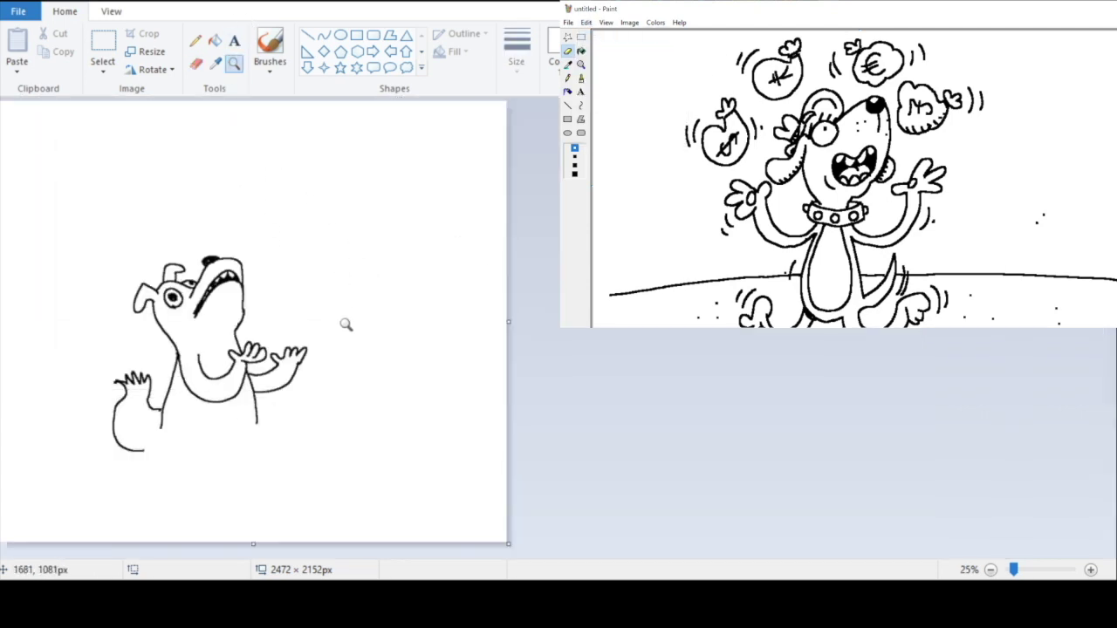
pyautogui.click(346, 325)
pyautogui.click(195, 63)
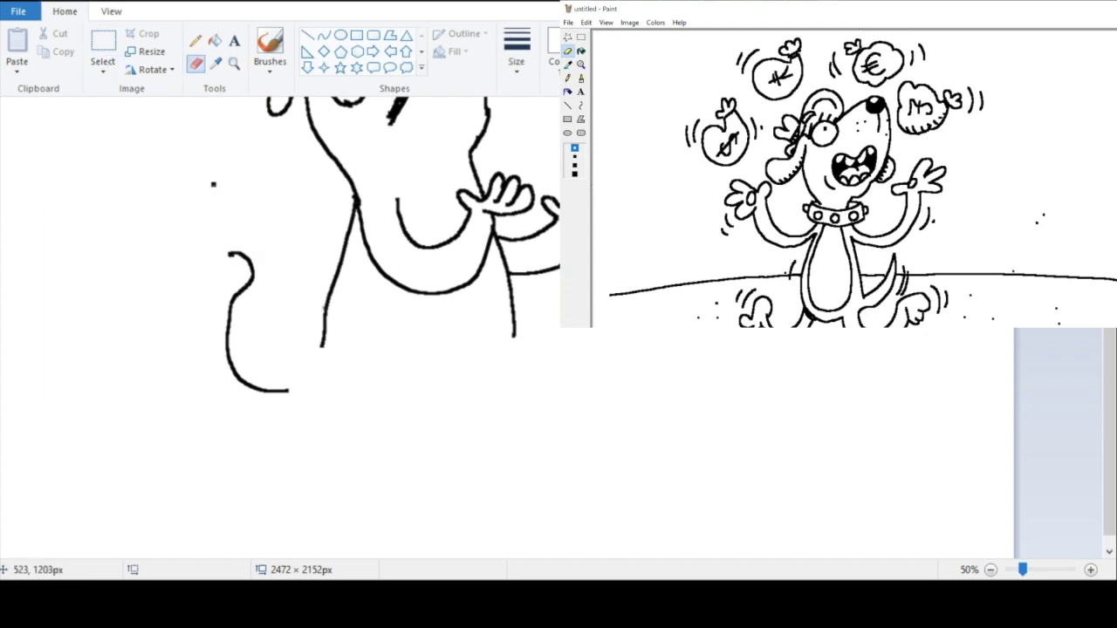
pyautogui.moveTo(230, 254)
pyautogui.mouseDown()
pyautogui.moveTo(263, 272)
pyautogui.moveTo(303, 356)
pyautogui.moveTo(376, 353)
pyautogui.moveTo(410, 418)
pyautogui.moveTo(374, 448)
pyautogui.moveTo(418, 468)
pyautogui.moveTo(325, 456)
pyautogui.moveTo(350, 420)
pyautogui.moveTo(321, 421)
pyautogui.moveTo(290, 398)
pyautogui.moveTo(292, 370)
pyautogui.moveTo(325, 342)
pyautogui.mouseUp()
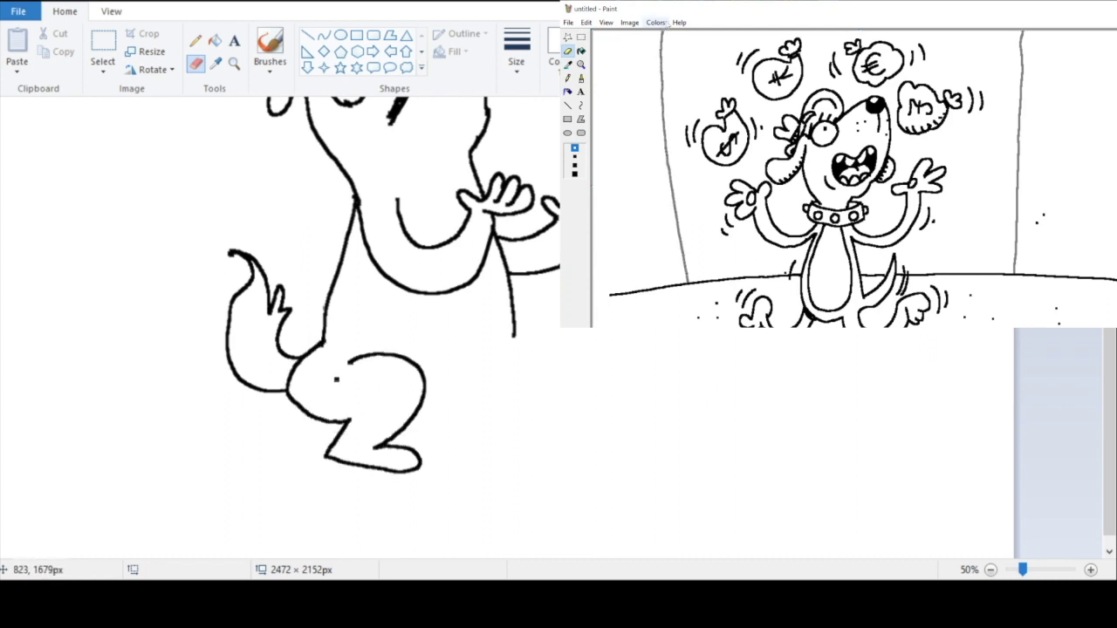
pyautogui.click(54, 2)
pyautogui.click(54, 3)
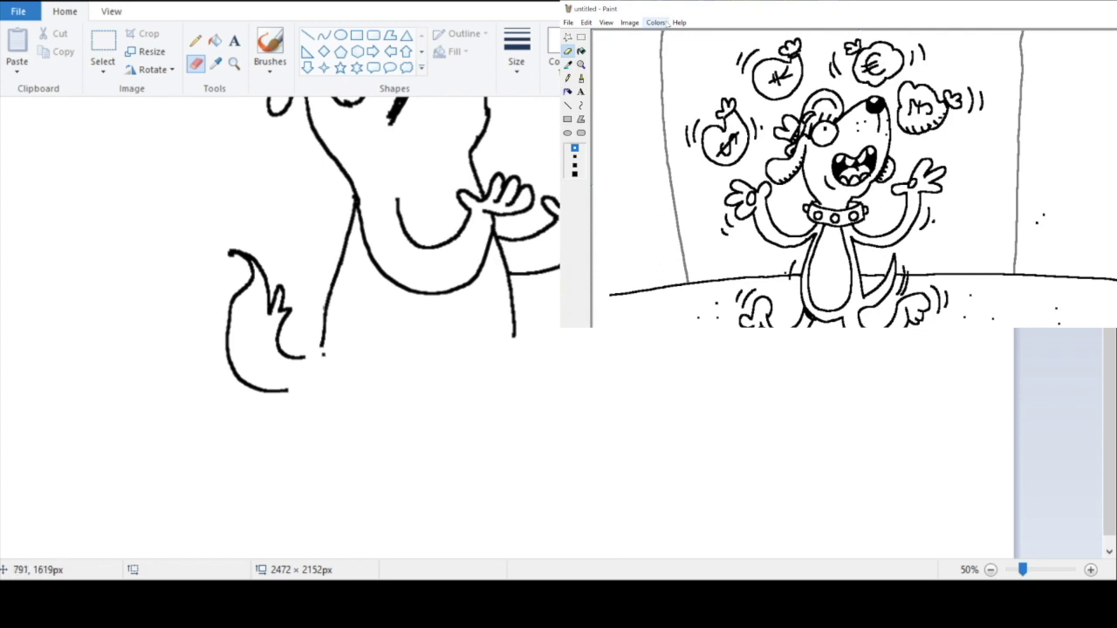
# Step: Draw the bent near hind leg with its foot, and a rounded rump line joining it to the back
pyautogui.moveTo(296, 377); pyautogui.dragTo(321, 426)
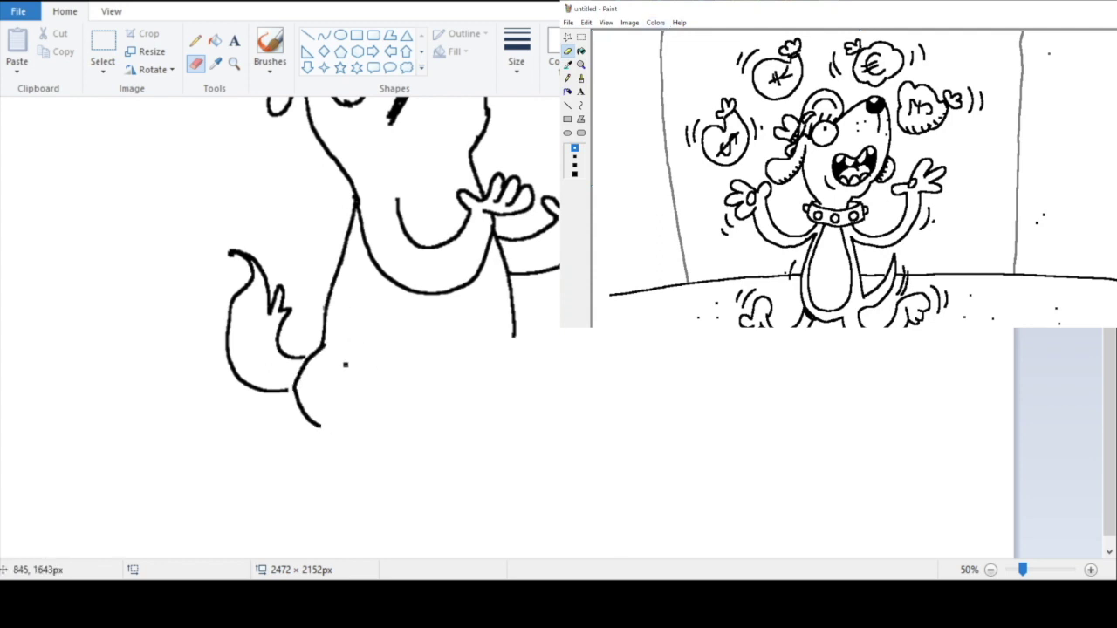
pyautogui.click(54, 4)
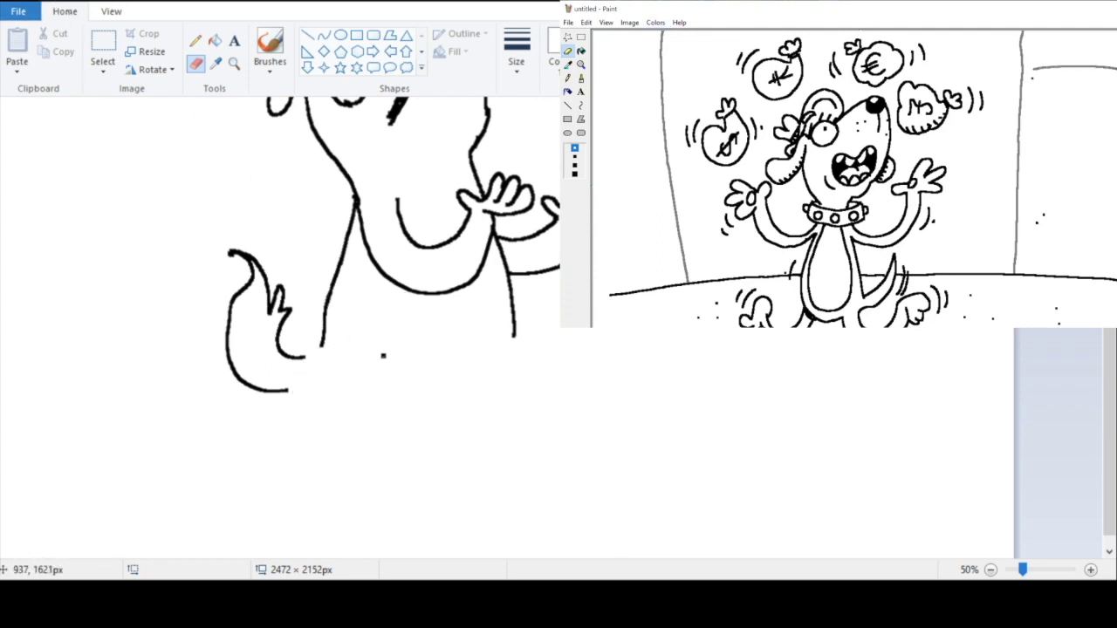
pyautogui.moveTo(364, 352)
pyautogui.mouseDown()
pyautogui.moveTo(424, 353)
pyautogui.moveTo(410, 402)
pyautogui.moveTo(375, 420)
pyautogui.moveTo(412, 434)
pyautogui.moveTo(346, 429)
pyautogui.moveTo(365, 399)
pyautogui.mouseUp()
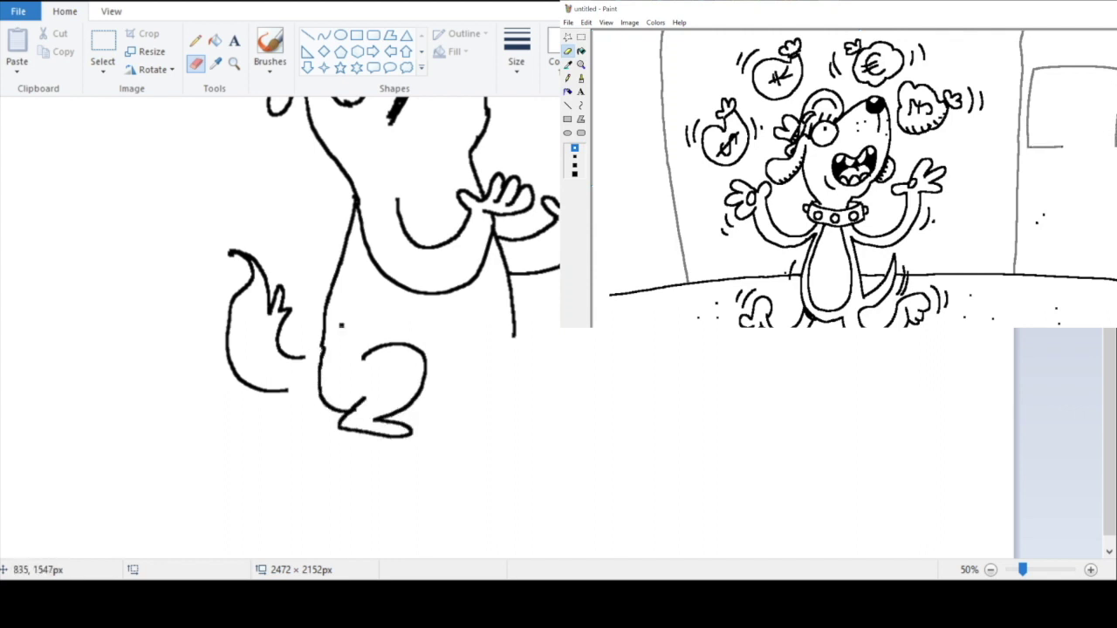
pyautogui.click(54, 4)
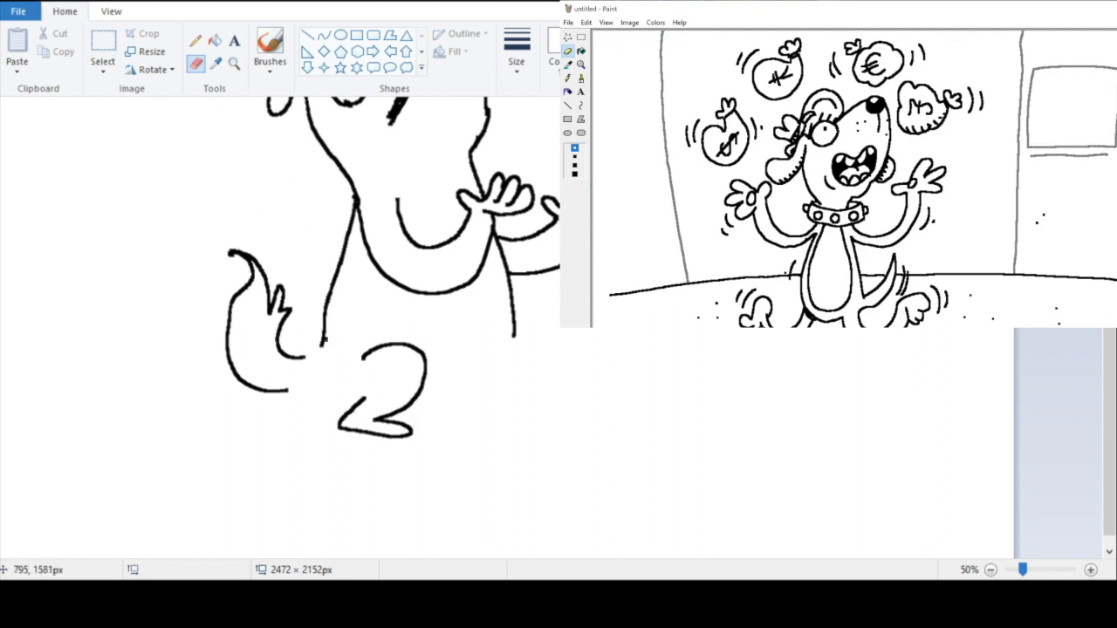
pyautogui.moveTo(320, 347); pyautogui.dragTo(321, 402)
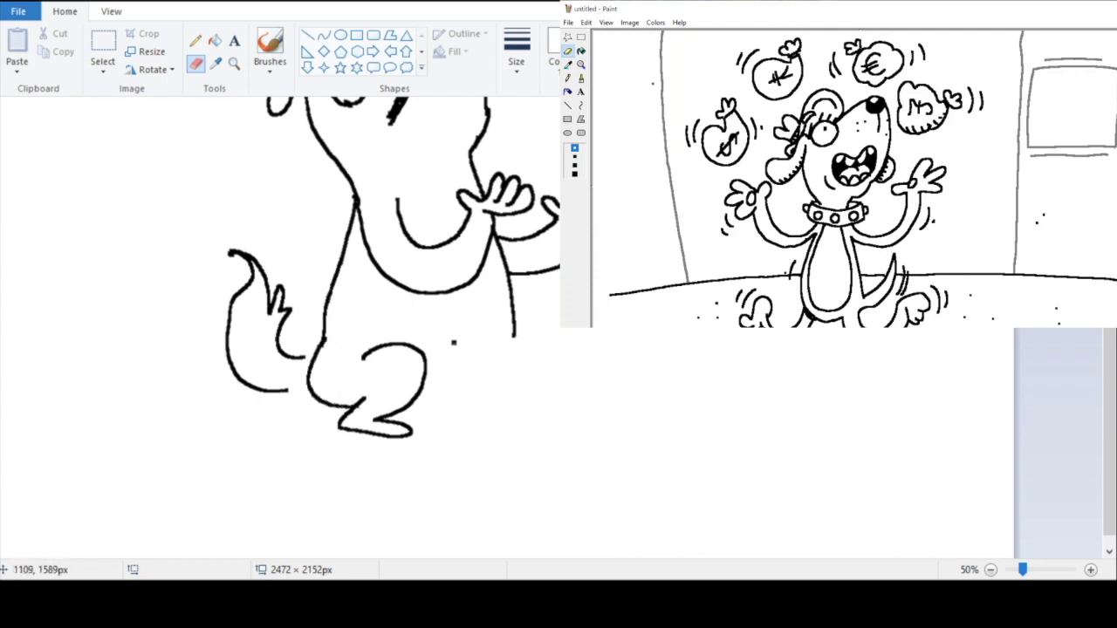
pyautogui.moveTo(513, 330)
pyautogui.mouseDown()
pyautogui.moveTo(479, 391)
pyautogui.moveTo(428, 399)
pyautogui.mouseUp()
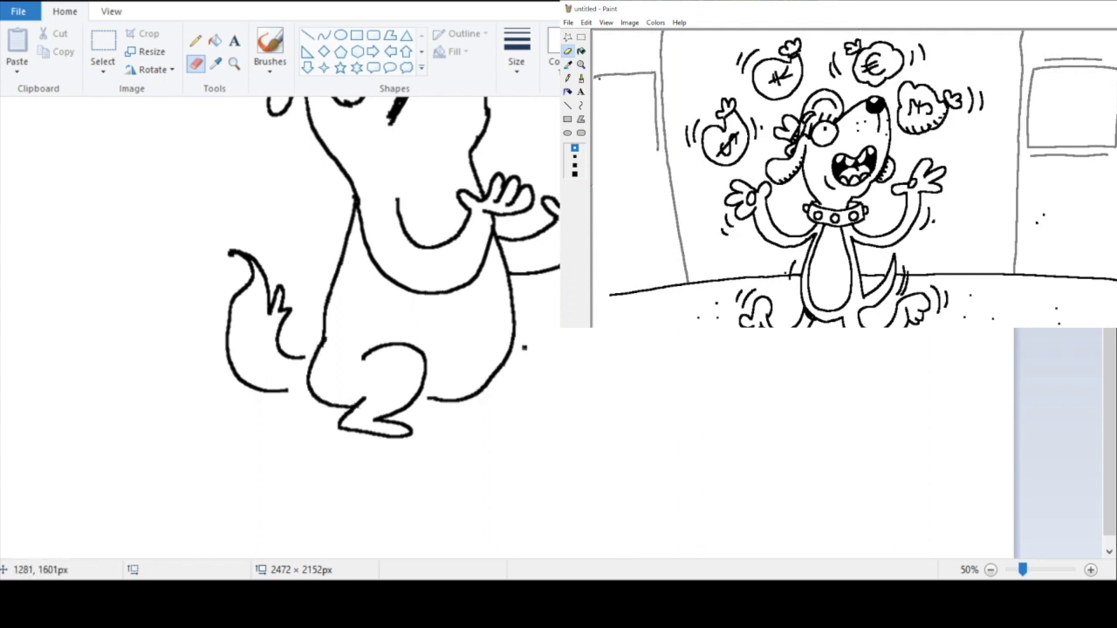
pyautogui.moveTo(515, 341)
pyautogui.mouseDown()
pyautogui.moveTo(541, 369)
pyautogui.moveTo(491, 417)
pyautogui.moveTo(533, 431)
pyautogui.moveTo(461, 414)
pyautogui.mouseUp()
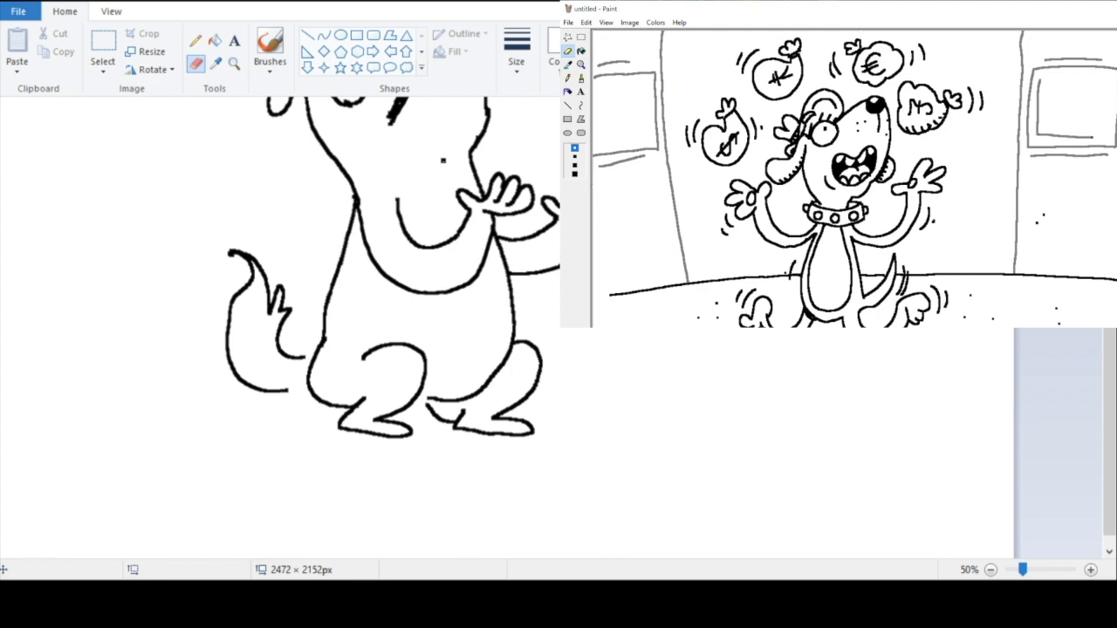
pyautogui.click(47, 2)
pyautogui.click(47, 2)
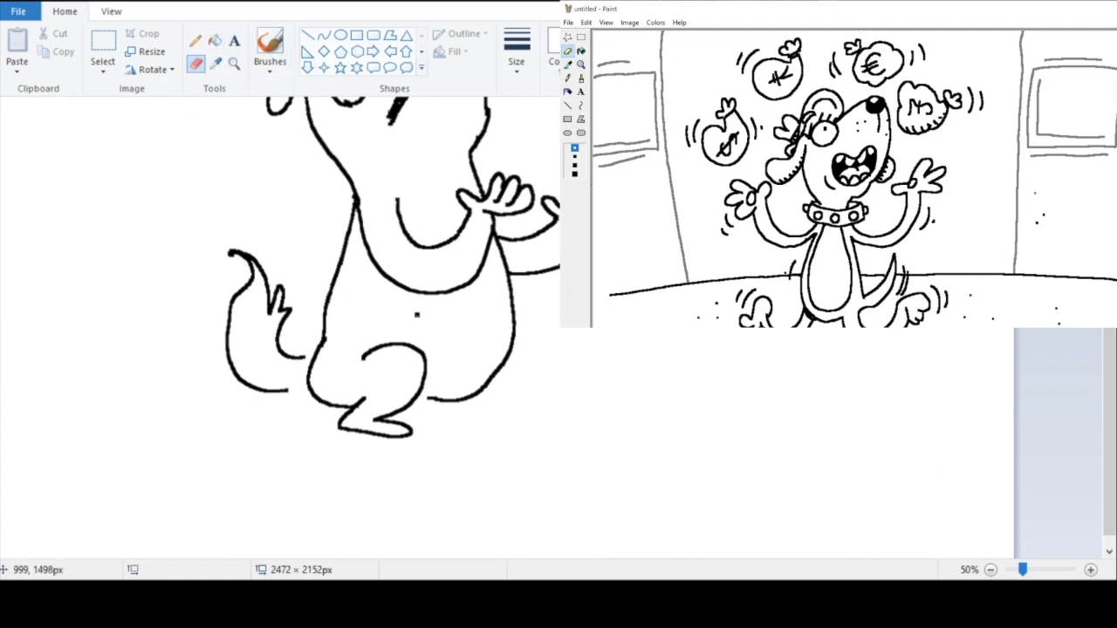
# Step: Extend the front body line into a rounded belly that curves under to meet the near hind leg
pyautogui.moveTo(515, 336)
pyautogui.mouseDown()
pyautogui.moveTo(428, 401)
pyautogui.moveTo(484, 377)
pyautogui.mouseUp()
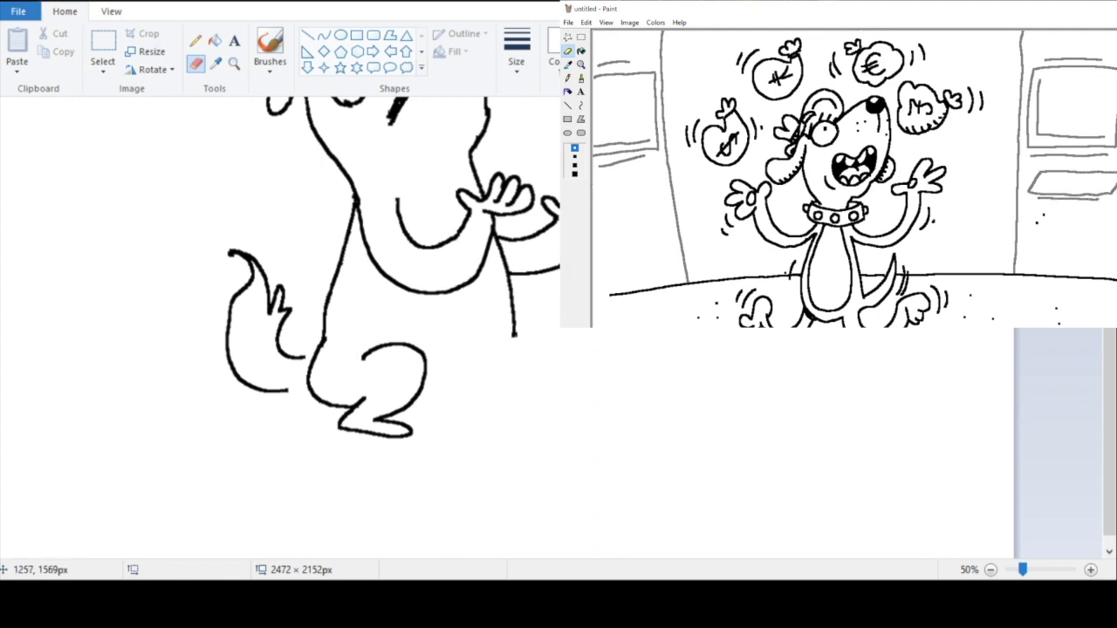
pyautogui.moveTo(515, 336)
pyautogui.mouseDown()
pyautogui.moveTo(476, 385)
pyautogui.moveTo(443, 395)
pyautogui.mouseUp()
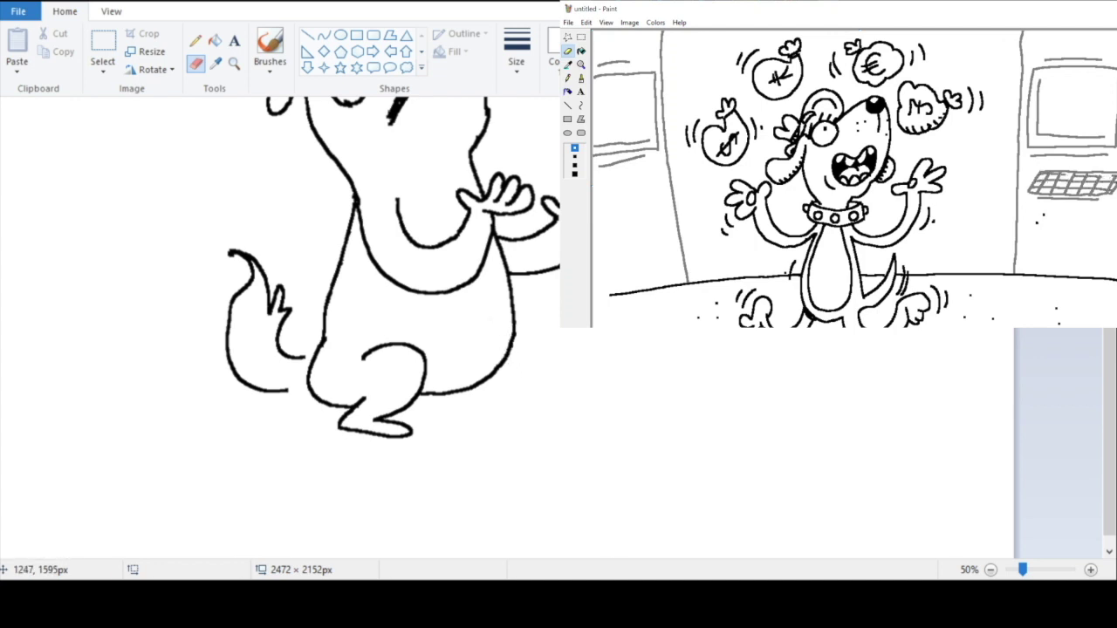
# Step: Try several shapes for the far hind leg and foot in front of the belly, undoing each version
pyautogui.moveTo(537, 371)
pyautogui.mouseDown()
pyautogui.moveTo(524, 394)
pyautogui.moveTo(482, 418)
pyautogui.moveTo(509, 429)
pyautogui.moveTo(434, 429)
pyautogui.moveTo(467, 404)
pyautogui.mouseUp()
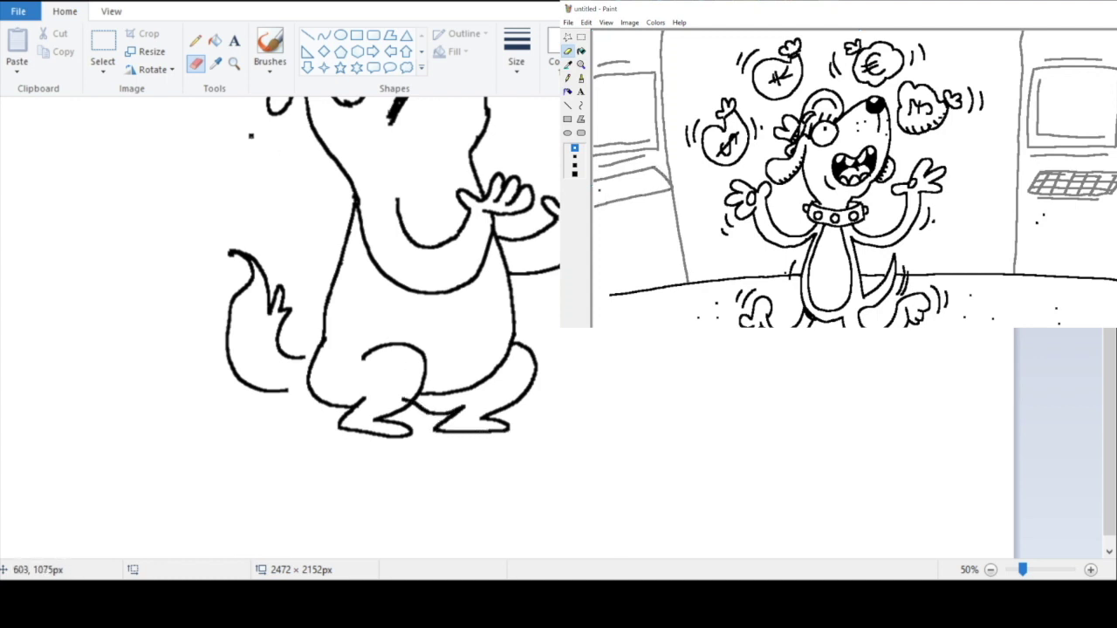
pyautogui.click(53, 5)
pyautogui.moveTo(509, 360)
pyautogui.mouseDown()
pyautogui.moveTo(532, 403)
pyautogui.moveTo(568, 420)
pyautogui.moveTo(516, 440)
pyautogui.moveTo(452, 398)
pyautogui.mouseUp()
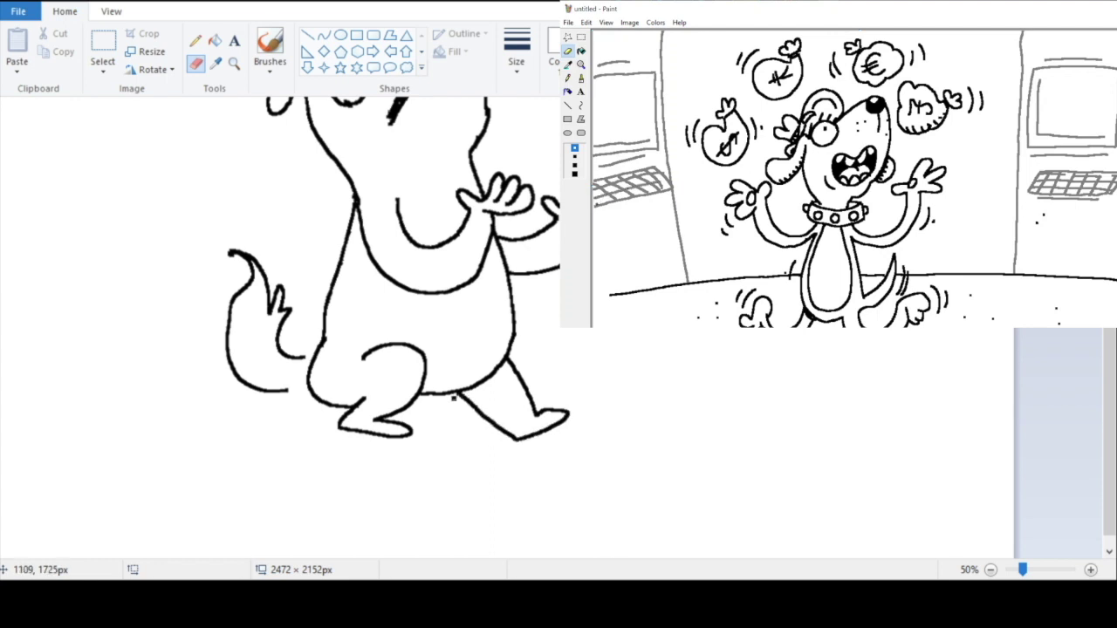
pyautogui.click(48, 3)
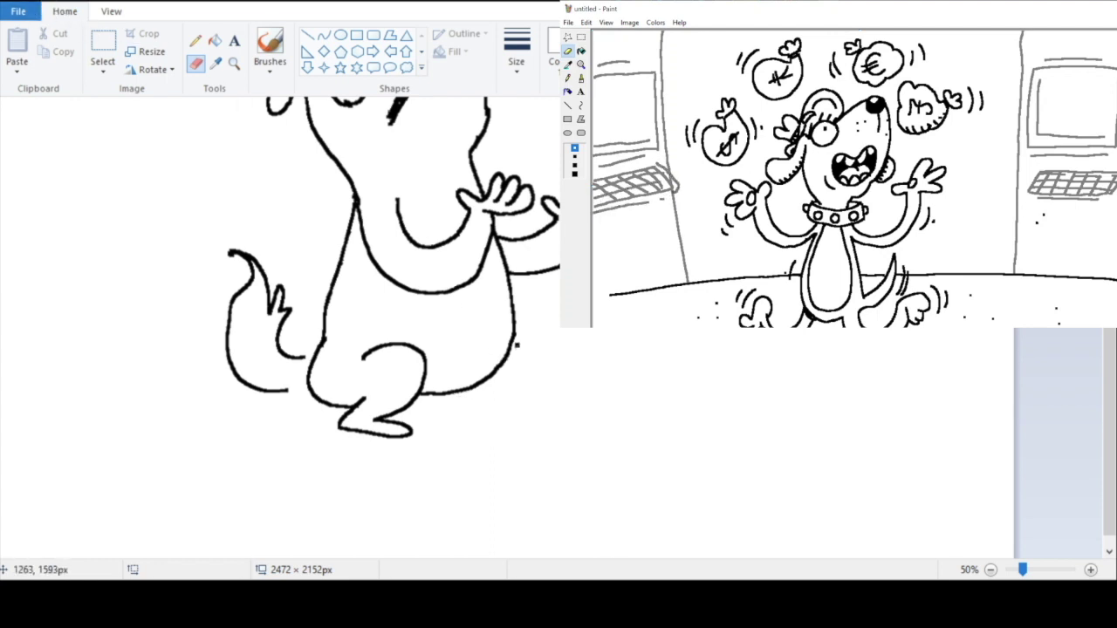
pyautogui.moveTo(507, 342)
pyautogui.mouseDown()
pyautogui.moveTo(524, 363)
pyautogui.moveTo(506, 402)
pyautogui.moveTo(477, 415)
pyautogui.moveTo(513, 430)
pyautogui.moveTo(468, 431)
pyautogui.mouseUp()
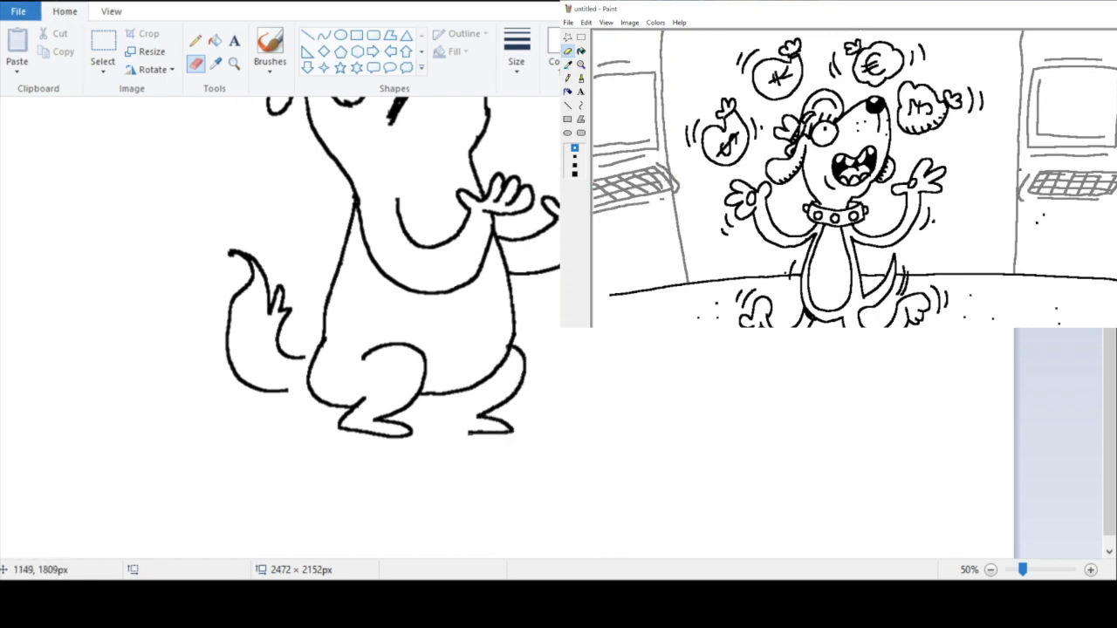
pyautogui.click(55, 4)
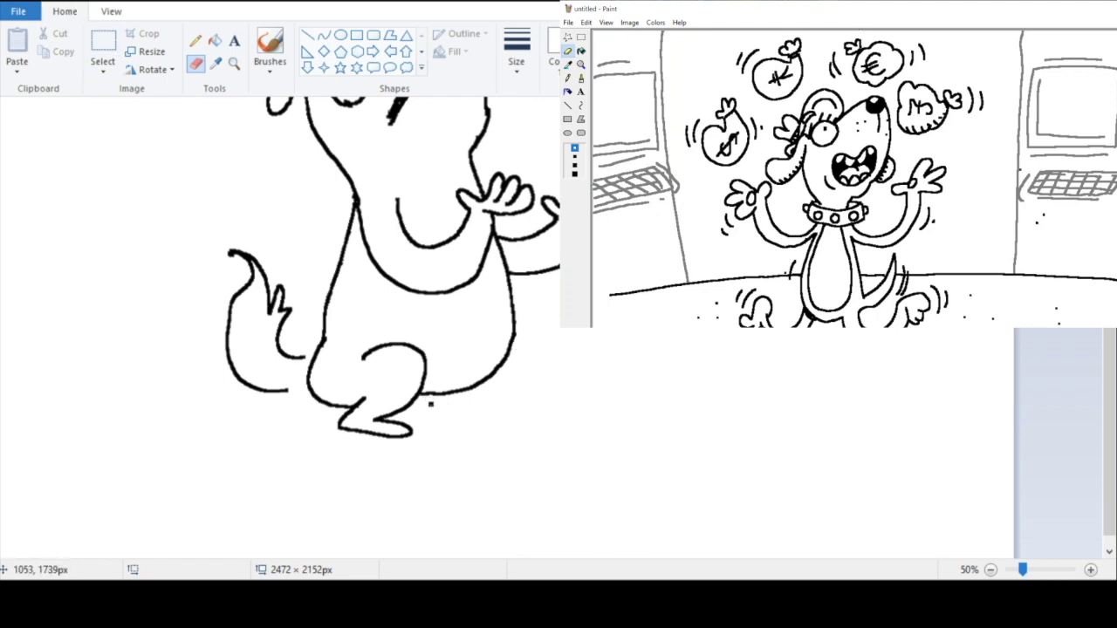
pyautogui.moveTo(428, 398); pyautogui.dragTo(495, 408)
pyautogui.moveTo(505, 351)
pyautogui.mouseDown()
pyautogui.moveTo(523, 418)
pyautogui.moveTo(486, 435)
pyautogui.moveTo(445, 400)
pyautogui.mouseUp()
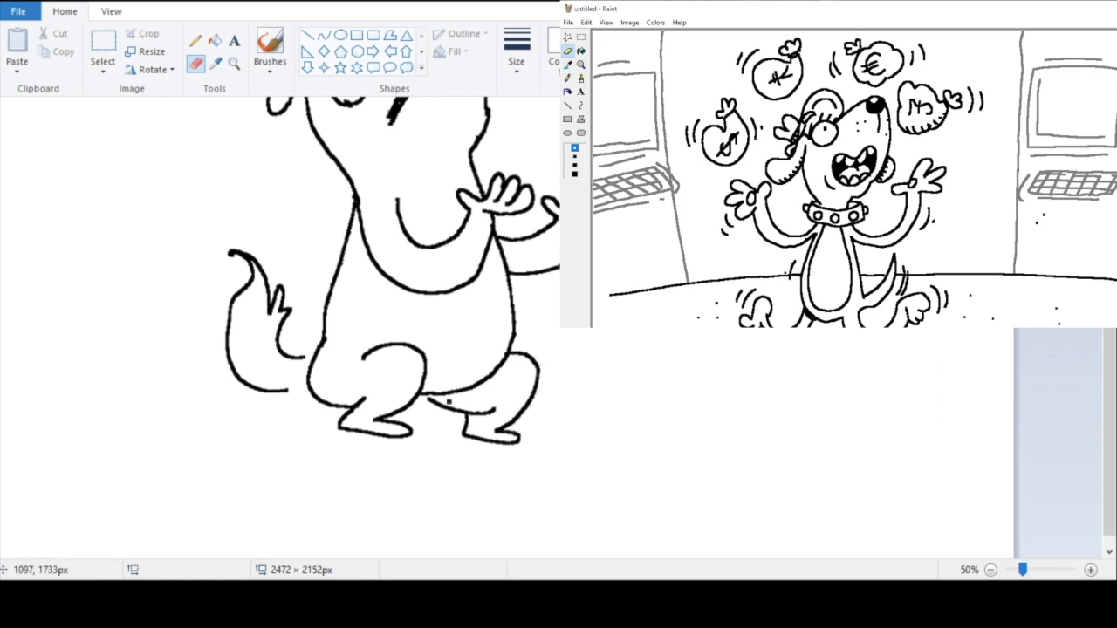
pyautogui.click(54, 4)
pyautogui.moveTo(1114, 376); pyautogui.dragTo(1115, 345)
pyautogui.click(54, 4)
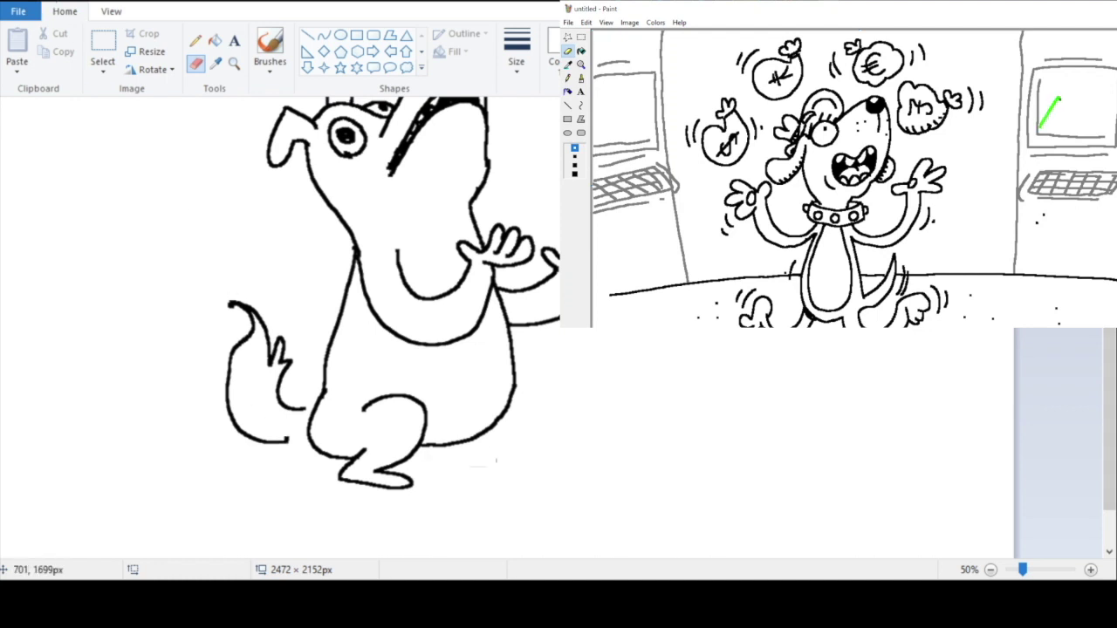
# Step: Join the open base of the tail to the rump and draw the bent far hind leg with its foot
pyautogui.moveTo(292, 441)
pyautogui.mouseDown()
pyautogui.moveTo(309, 436)
pyautogui.moveTo(314, 410)
pyautogui.mouseUp()
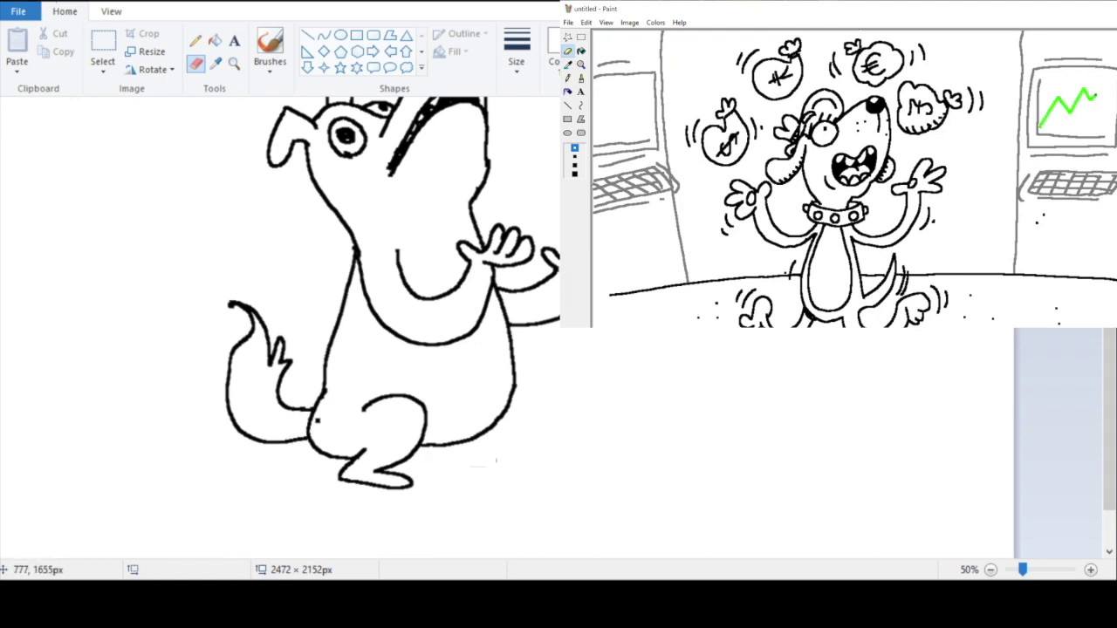
pyautogui.moveTo(513, 377)
pyautogui.mouseDown()
pyautogui.moveTo(547, 412)
pyautogui.moveTo(528, 445)
pyautogui.moveTo(496, 456)
pyautogui.moveTo(516, 473)
pyautogui.moveTo(439, 447)
pyautogui.mouseUp()
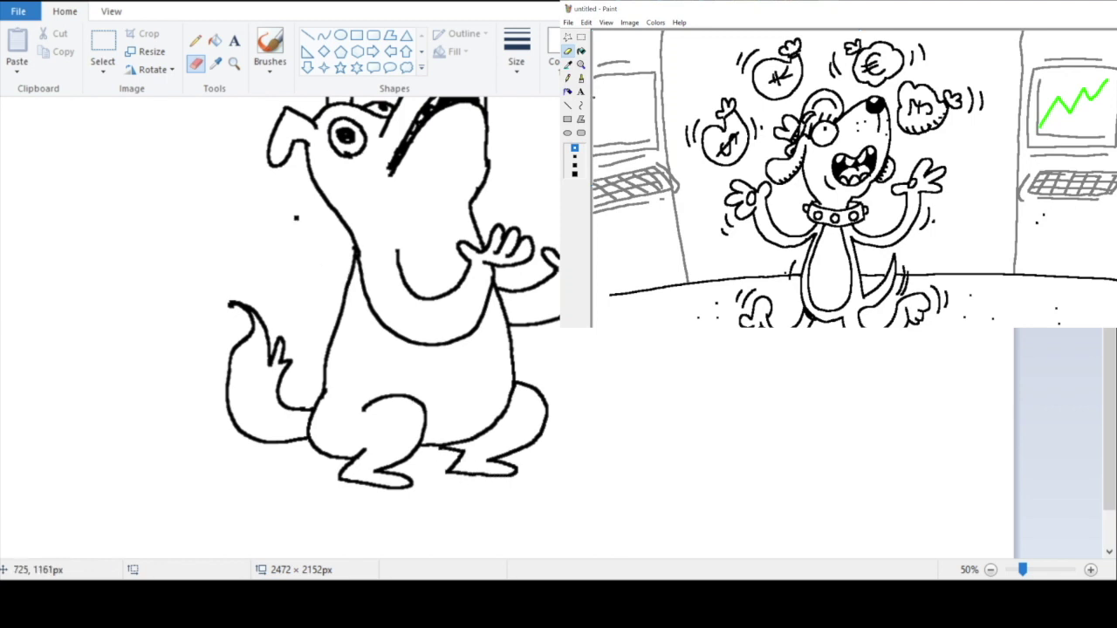
# Step: Examine the whole dog drawing from a distance and its head up close
pyautogui.click(231, 67)
pyautogui.rightClick(322, 200)
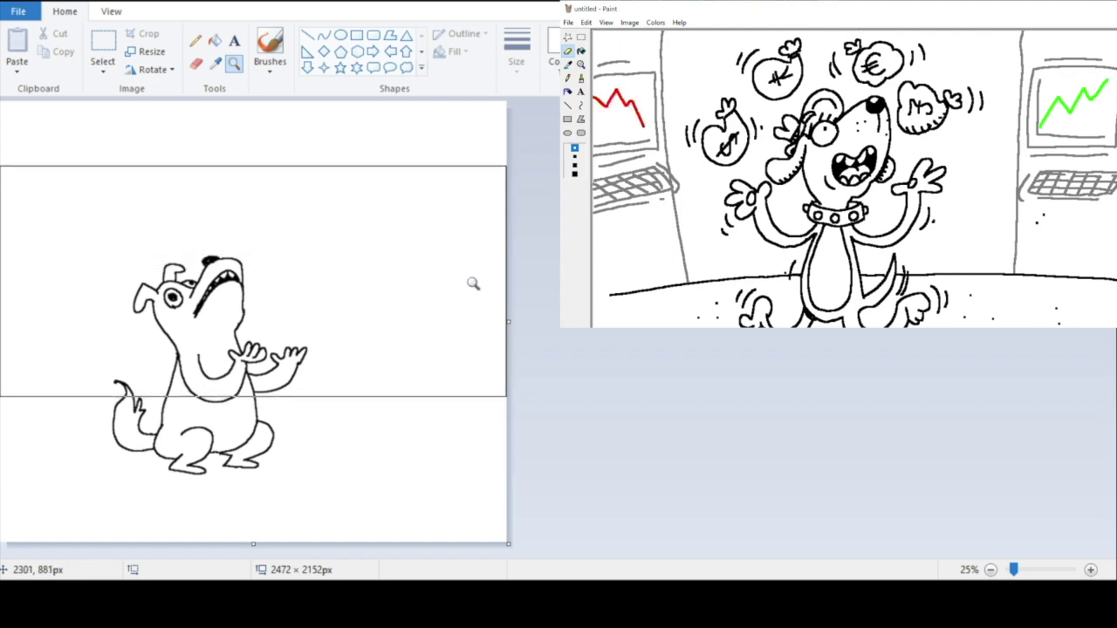
pyautogui.click(486, 382)
pyautogui.rightClick(307, 150)
pyautogui.rightClick(306, 149)
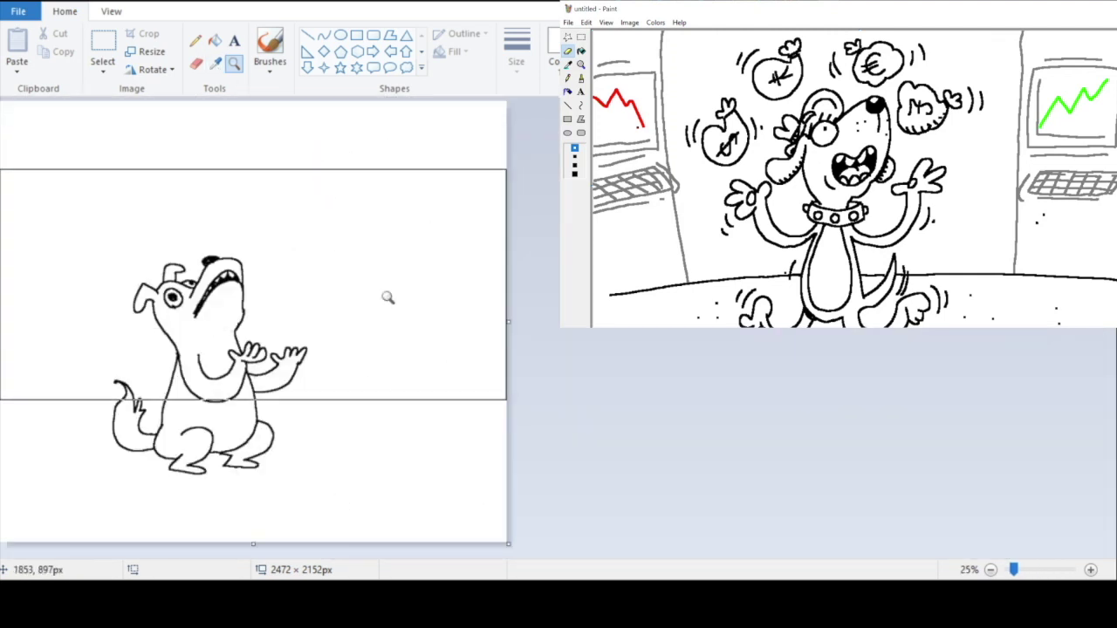
pyautogui.click(361, 379)
pyautogui.click(469, 371)
pyautogui.rightClick(392, 336)
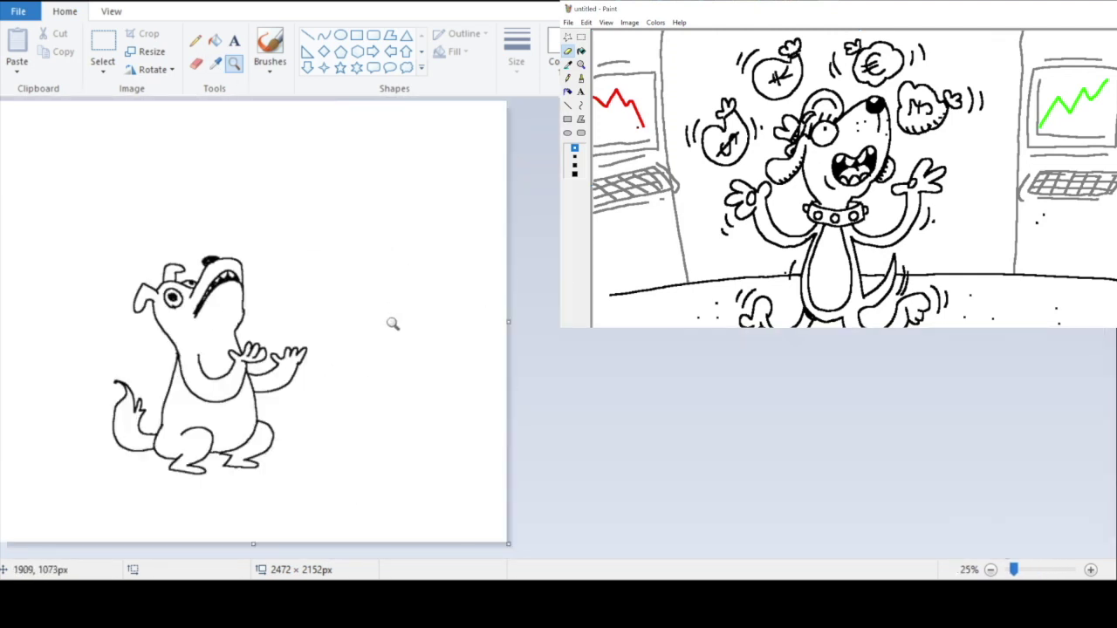
pyautogui.click(384, 329)
pyautogui.click(485, 333)
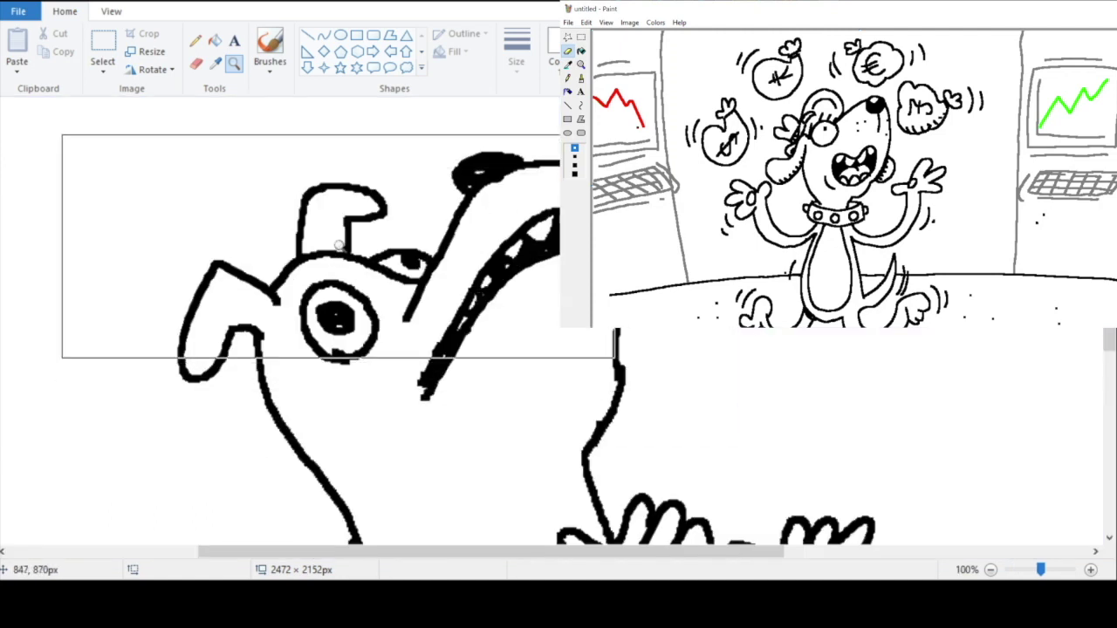
pyautogui.rightClick(287, 199)
pyautogui.rightClick(344, 312)
pyautogui.click(376, 314)
pyautogui.click(436, 319)
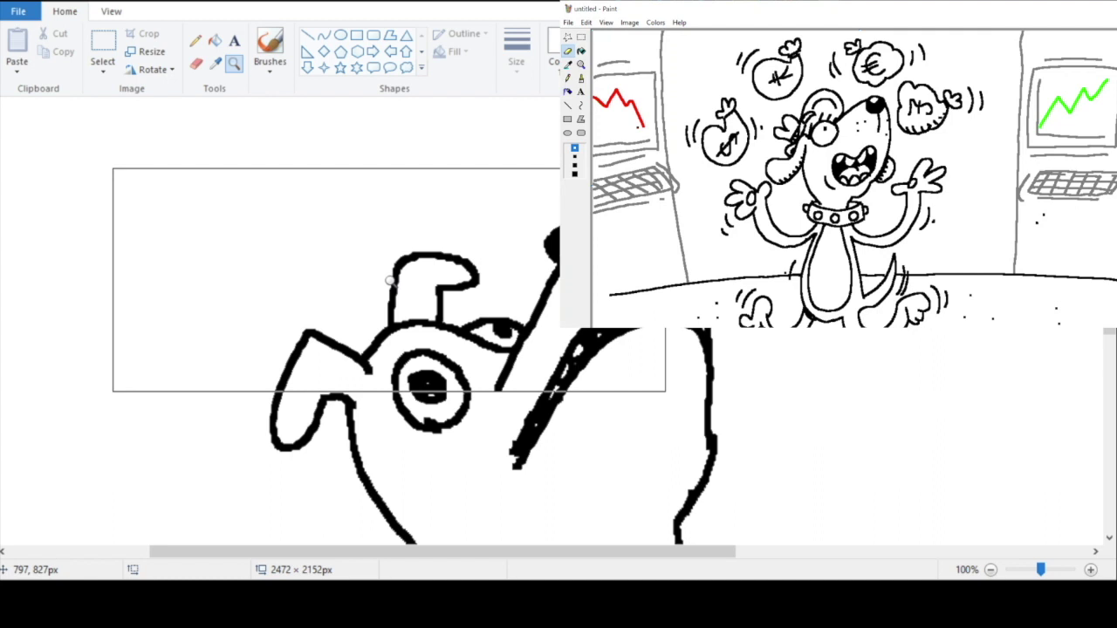
# Step: Try a cap with a narrow brim on the forehead and a long crown stretching behind the head
pyautogui.click(195, 63)
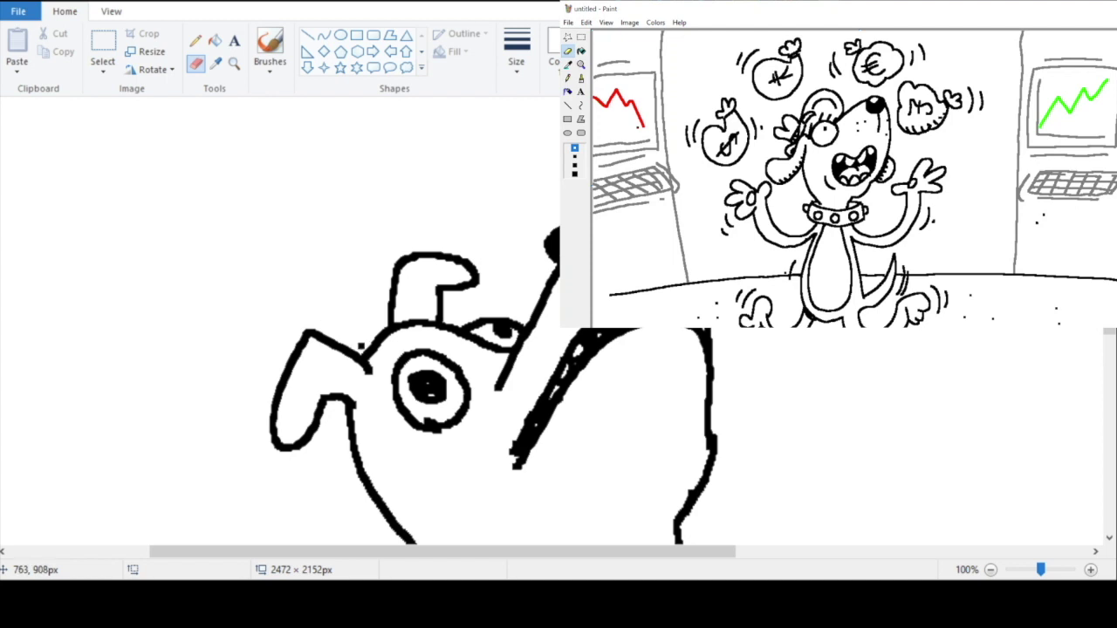
pyautogui.moveTo(401, 298)
pyautogui.mouseDown()
pyautogui.moveTo(361, 322)
pyautogui.moveTo(347, 349)
pyautogui.mouseUp()
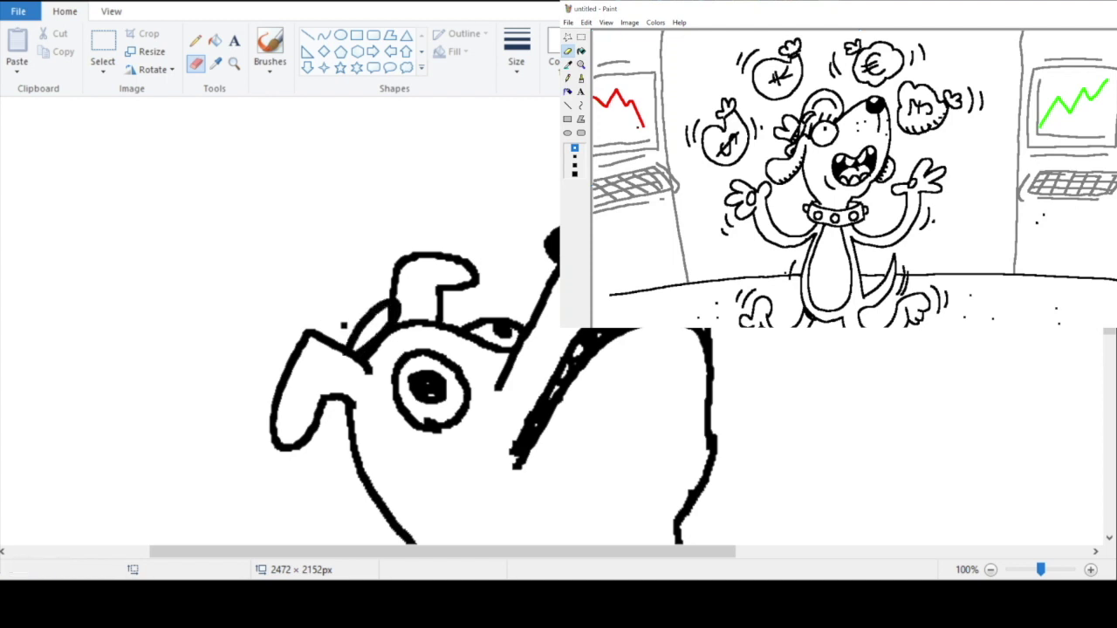
pyautogui.moveTo(371, 313)
pyautogui.mouseDown()
pyautogui.moveTo(225, 261)
pyautogui.moveTo(281, 367)
pyautogui.mouseUp()
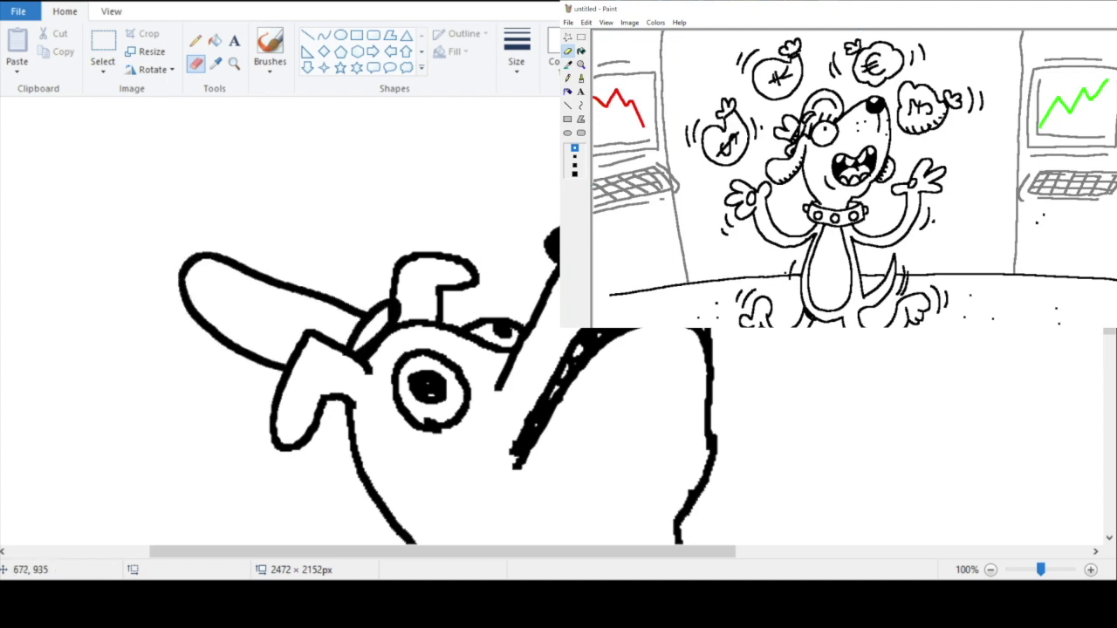
pyautogui.hotkey('ctrl', 'z')
pyautogui.hotkey('ctrl', 'z')
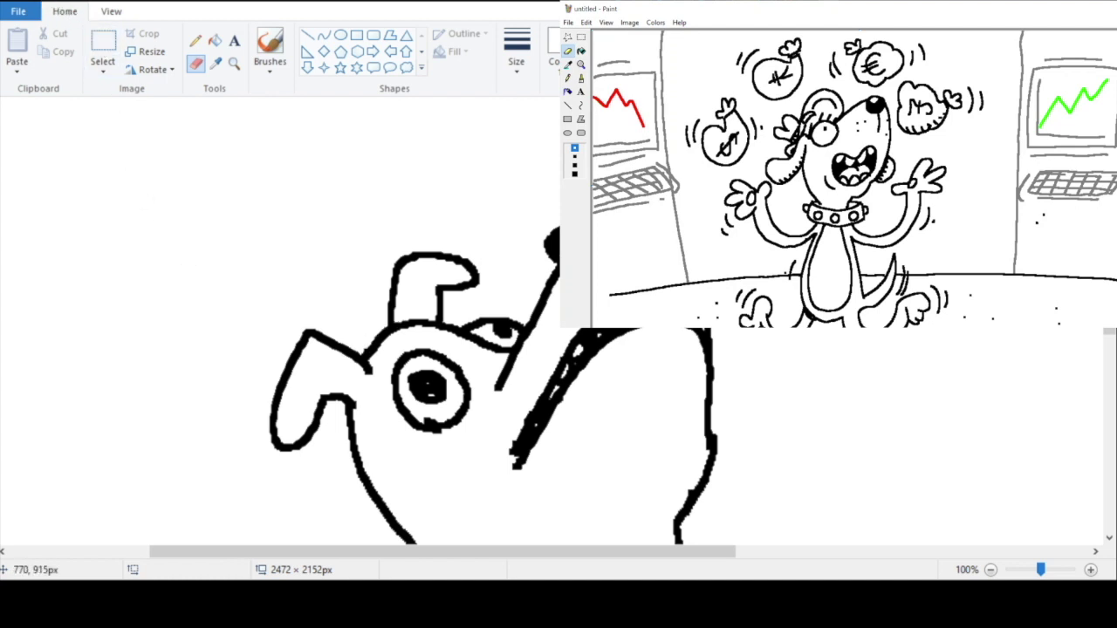
# Step: Draw a narrow cap brim and an elongated crown rising behind the ears, and fill the cap with blue
pyautogui.moveTo(361, 351)
pyautogui.mouseDown()
pyautogui.moveTo(409, 309)
pyautogui.moveTo(378, 314)
pyautogui.moveTo(353, 351)
pyautogui.mouseUp()
pyautogui.moveTo(377, 310)
pyautogui.mouseDown()
pyautogui.moveTo(342, 262)
pyautogui.moveTo(307, 334)
pyautogui.mouseUp()
pyautogui.click(195, 40)
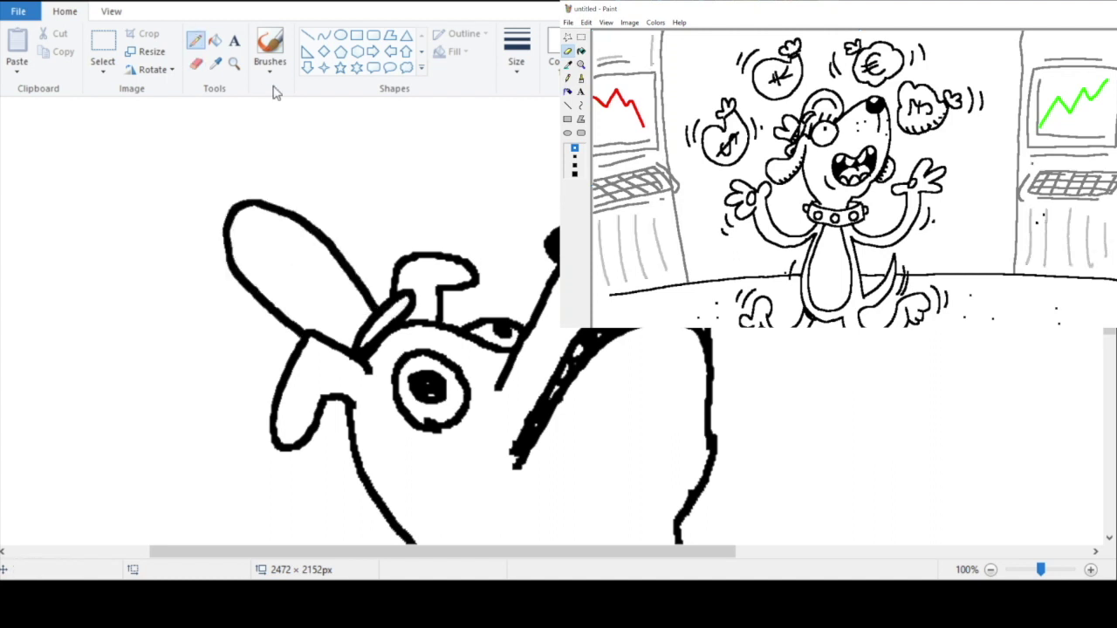
pyautogui.click(196, 64)
pyautogui.click(215, 41)
pyautogui.click(234, 209)
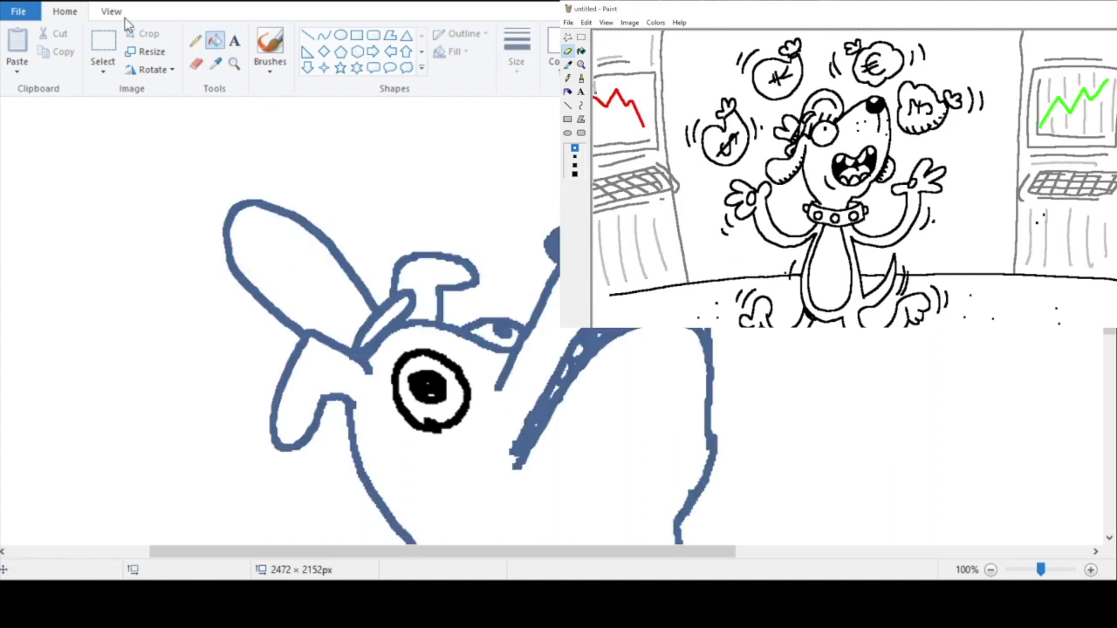
pyautogui.hotkey('ctrl', 'z')
pyautogui.click(349, 291)
pyautogui.click(388, 319)
# Step: Draw light diagonal stripes across the blue cap's crown and brim
pyautogui.click(552, 54)
pyautogui.click(196, 63)
pyautogui.moveTo(260, 222)
pyautogui.mouseDown()
pyautogui.moveTo(349, 328)
pyautogui.moveTo(258, 210)
pyautogui.mouseUp()
pyautogui.click(50, 4)
pyautogui.moveTo(254, 281); pyautogui.dragTo(305, 234)
pyautogui.moveTo(291, 316); pyautogui.dragTo(341, 271)
pyautogui.moveTo(371, 328); pyautogui.dragTo(405, 300)
pyautogui.moveTo(339, 337); pyautogui.dragTo(354, 323)
# Step: View the whole dog with its cap, and undo the stripes, blue fill and crown back to the brim outline
pyautogui.click(234, 64)
pyautogui.rightClick(289, 167)
pyautogui.rightClick(289, 166)
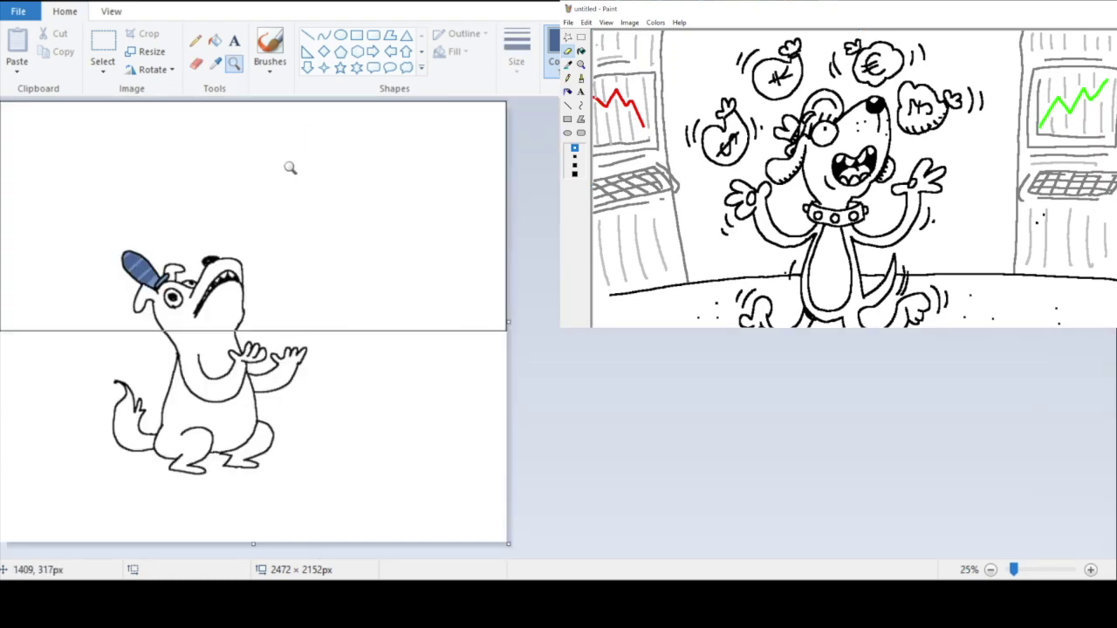
pyautogui.click(413, 294)
pyautogui.click(413, 294)
pyautogui.click(50, 3)
pyautogui.click(50, 4)
pyautogui.click(49, 3)
pyautogui.click(50, 4)
pyautogui.click(50, 4)
pyautogui.click(50, 3)
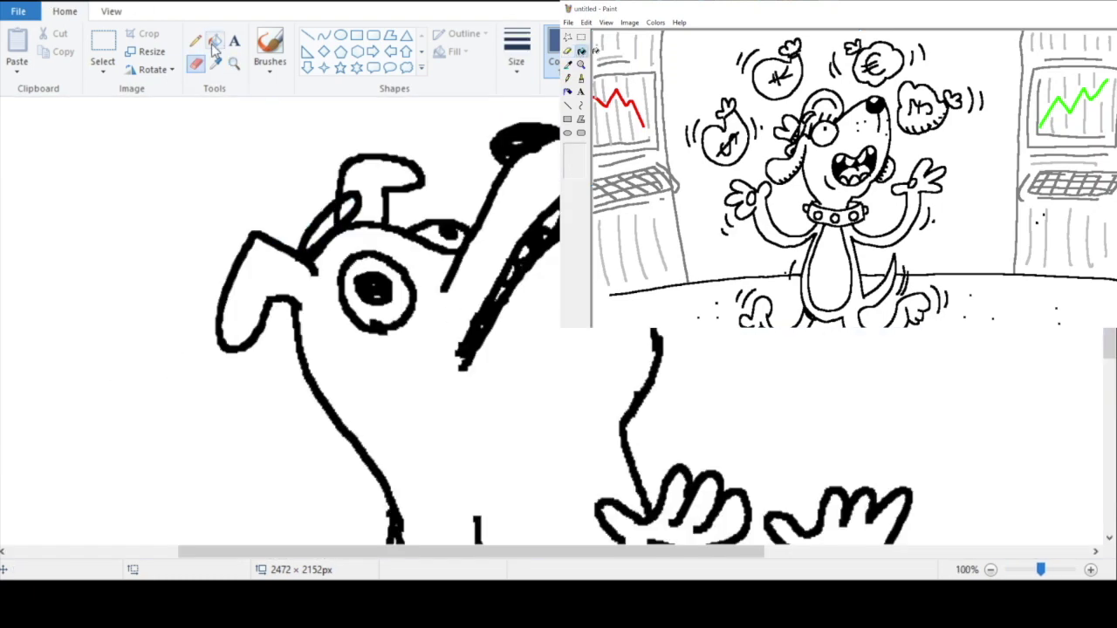
# Step: Try a small rounded cap crown behind the brim, with a little strap detail below the near ear
pyautogui.click(195, 41)
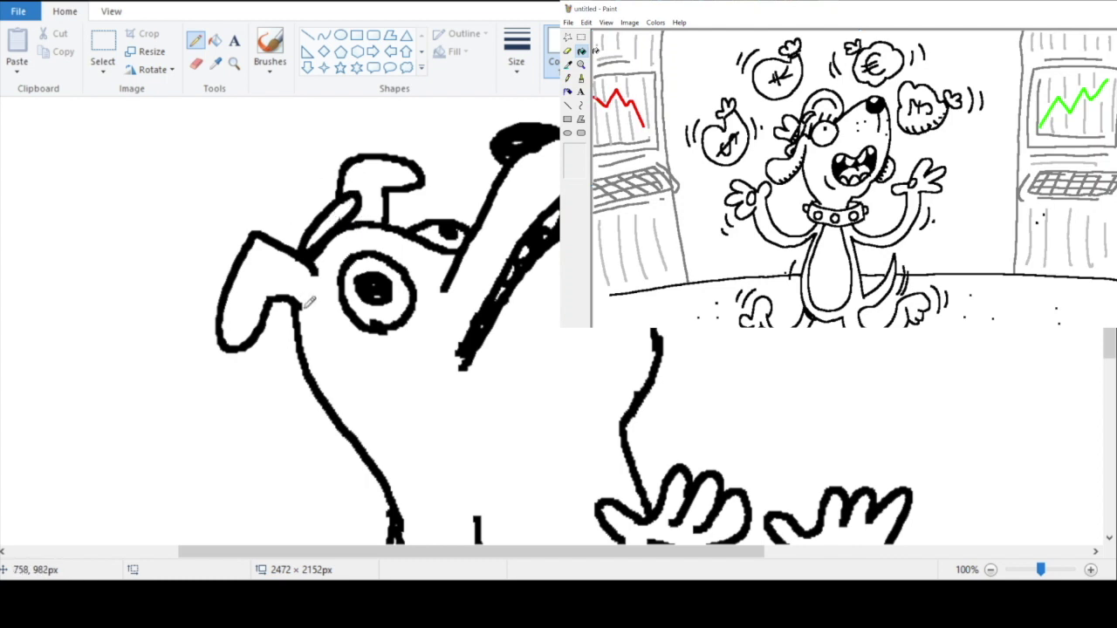
pyautogui.click(197, 64)
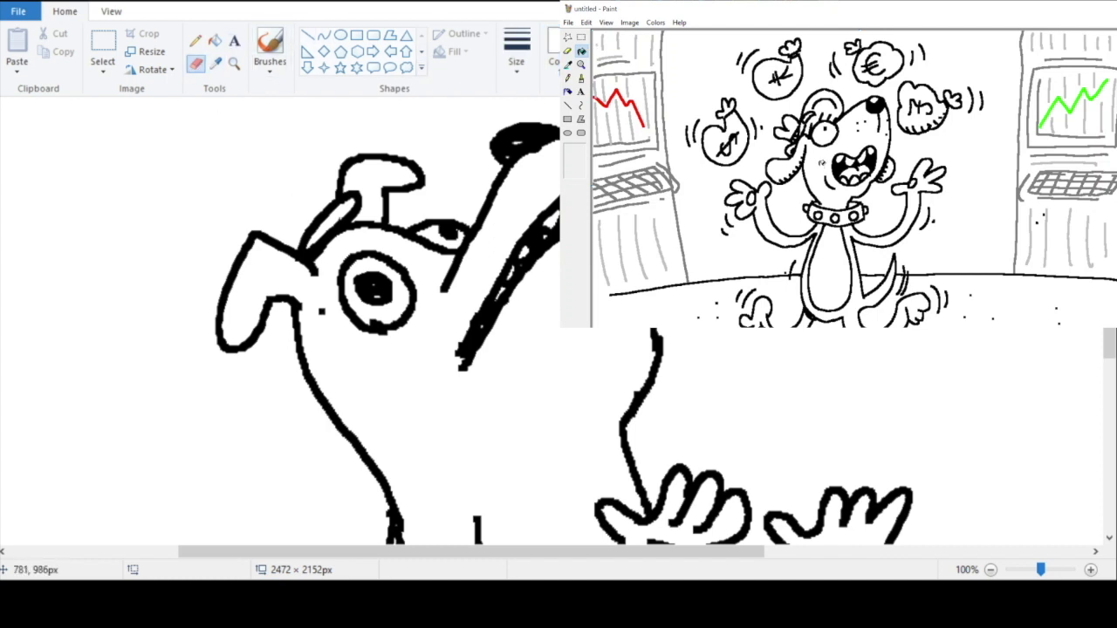
pyautogui.moveTo(284, 327); pyautogui.dragTo(279, 298)
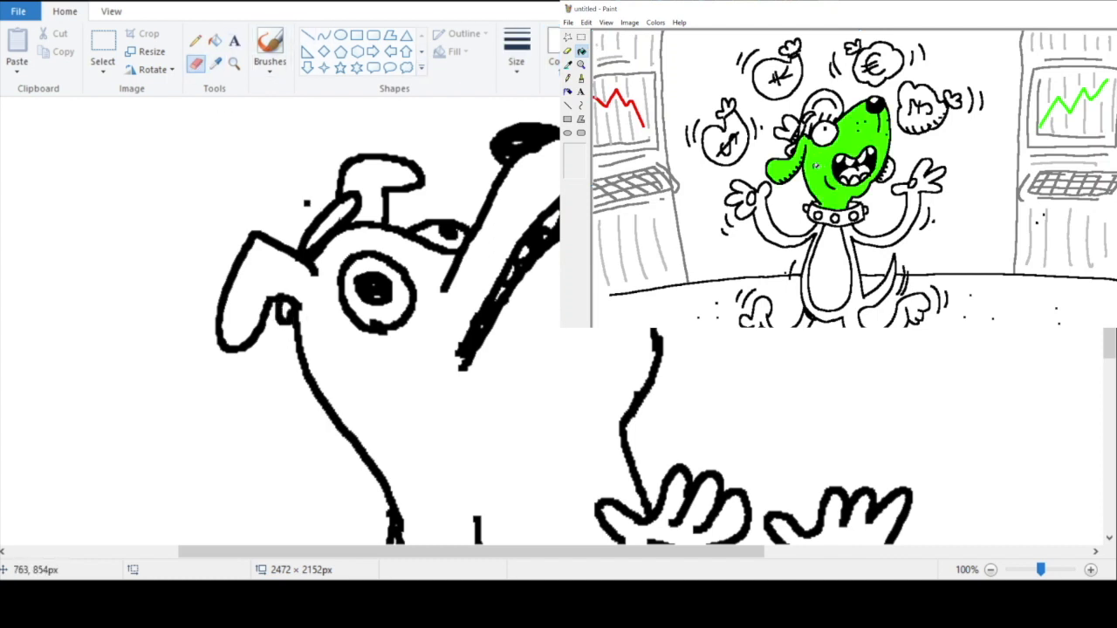
pyautogui.moveTo(323, 219)
pyautogui.mouseDown()
pyautogui.moveTo(244, 159)
pyautogui.moveTo(234, 251)
pyautogui.mouseUp()
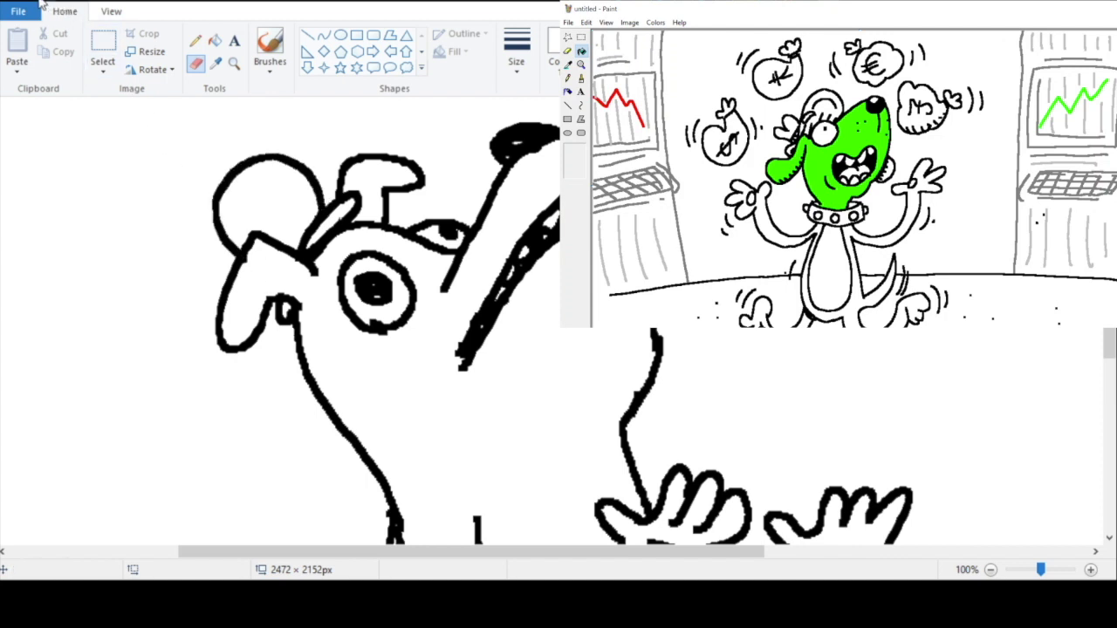
pyautogui.hotkey('ctrl', 'z')
pyautogui.moveTo(324, 218)
pyautogui.mouseDown()
pyautogui.moveTo(270, 163)
pyautogui.moveTo(223, 201)
pyautogui.moveTo(229, 269)
pyautogui.mouseUp()
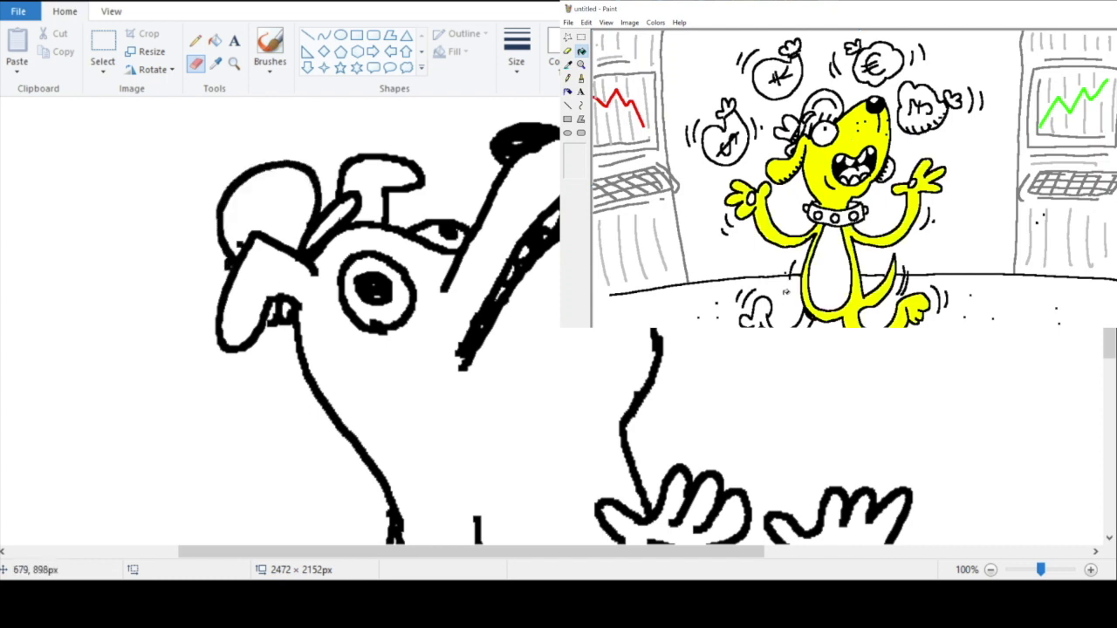
# Step: Undo the rounded crown, the strap detail and the cap brim on the dog's head
pyautogui.click(49, 3)
pyautogui.click(49, 2)
pyautogui.click(48, 2)
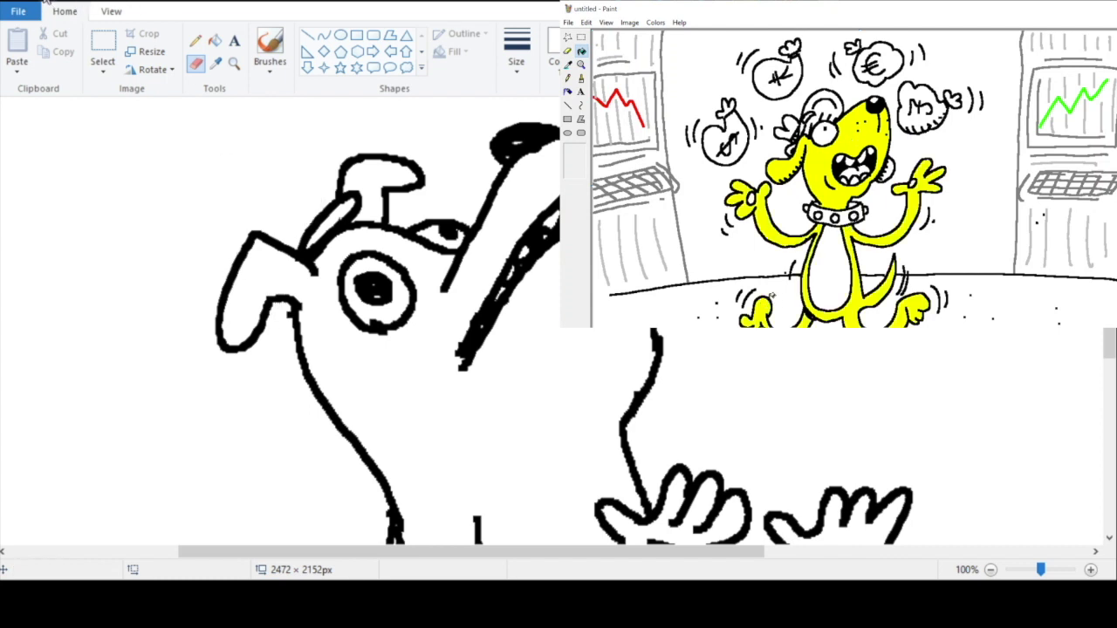
pyautogui.click(50, 3)
pyautogui.click(69, 3)
pyautogui.click(69, 3)
pyautogui.click(68, 2)
pyautogui.click(63, 4)
pyautogui.click(61, 4)
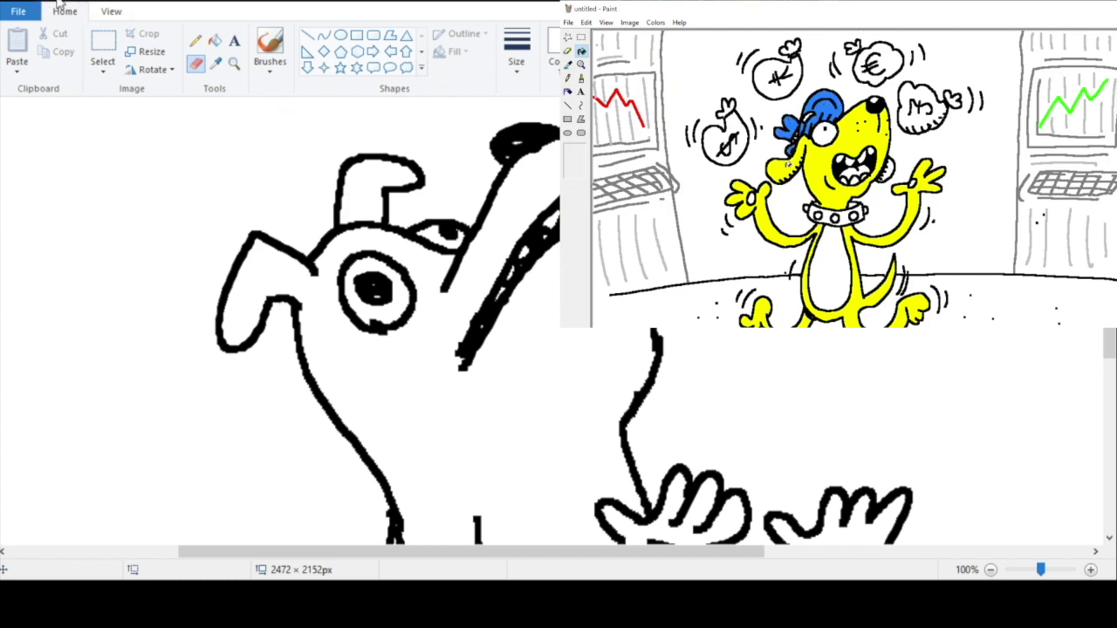
pyautogui.click(57, 2)
pyautogui.click(44, 3)
# Step: Draw a large loose black oval around the whole dog
pyautogui.click(234, 64)
pyautogui.rightClick(297, 155)
pyautogui.rightClick(394, 244)
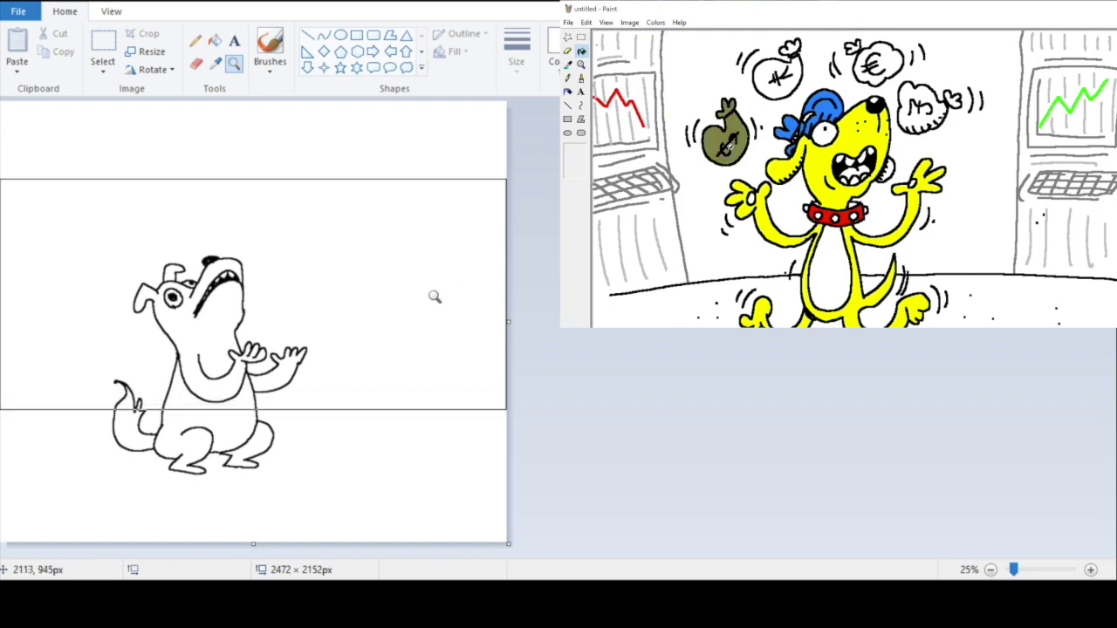
pyautogui.click(432, 447)
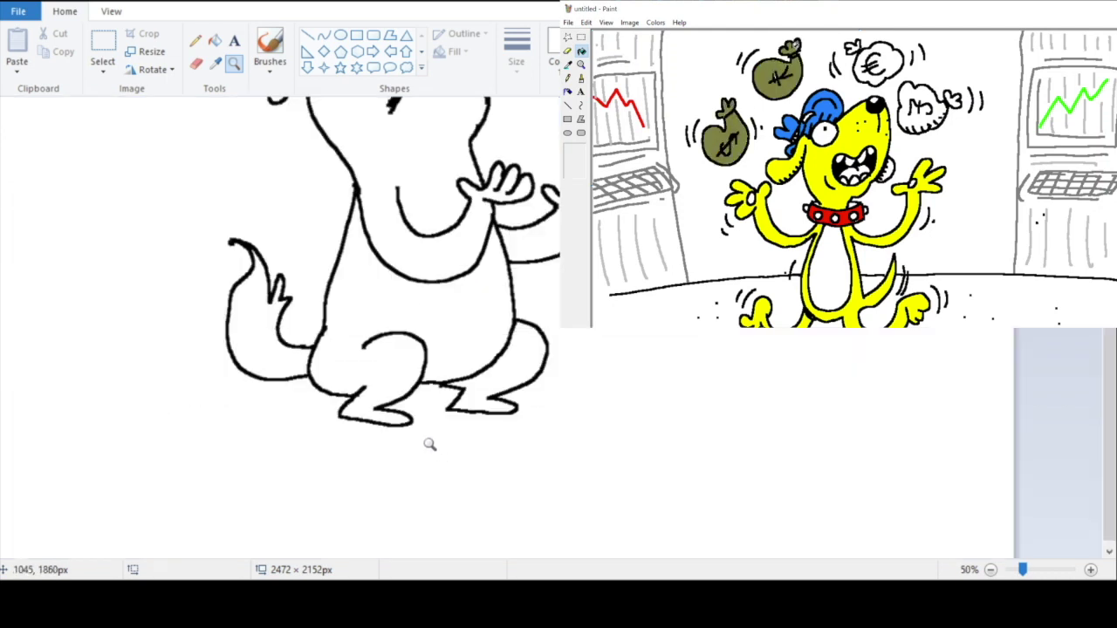
pyautogui.click(196, 66)
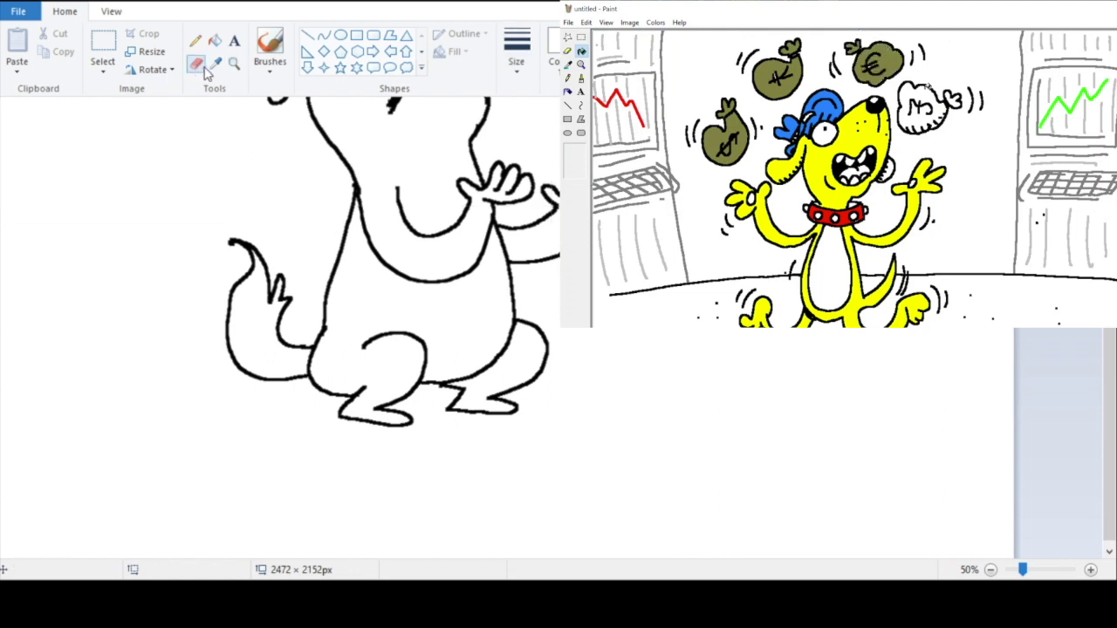
pyautogui.click(233, 64)
pyautogui.rightClick(288, 130)
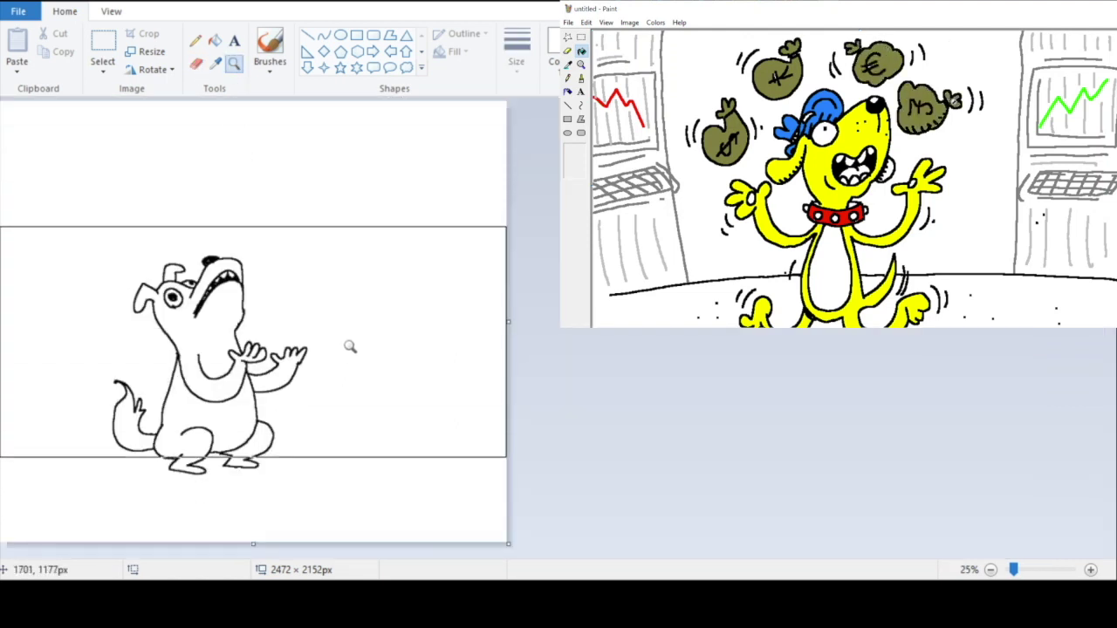
pyautogui.click(197, 65)
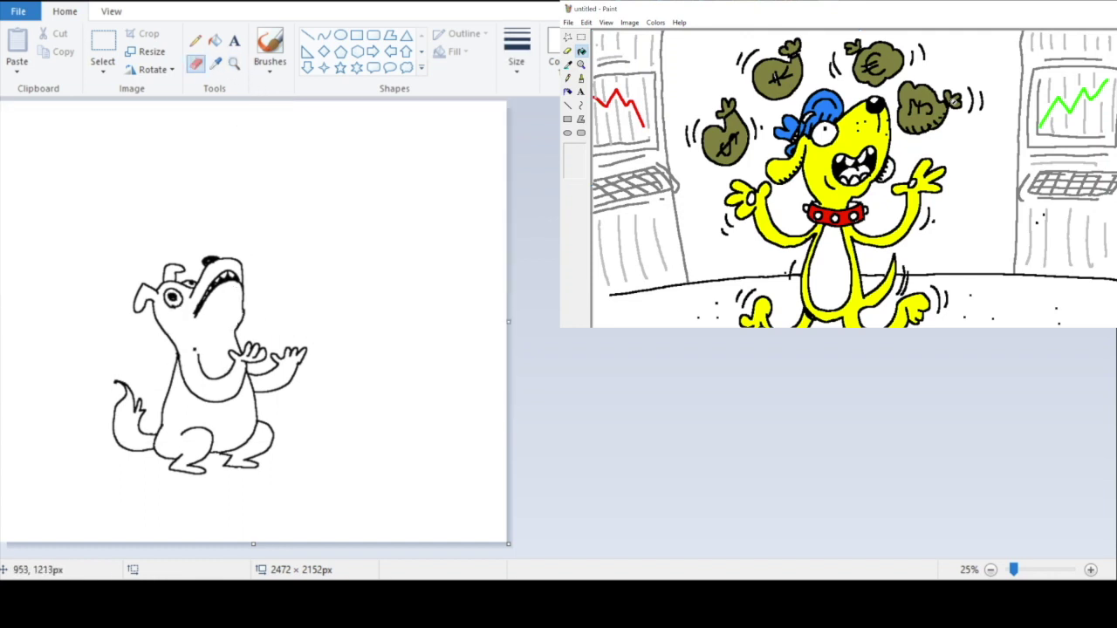
pyautogui.moveTo(62, 467)
pyautogui.mouseDown()
pyautogui.moveTo(202, 492)
pyautogui.moveTo(348, 474)
pyautogui.moveTo(431, 407)
pyautogui.moveTo(422, 336)
pyautogui.moveTo(356, 295)
pyautogui.moveTo(258, 259)
pyautogui.moveTo(177, 246)
pyautogui.moveTo(85, 254)
pyautogui.moveTo(19, 308)
pyautogui.moveTo(45, 431)
pyautogui.mouseUp()
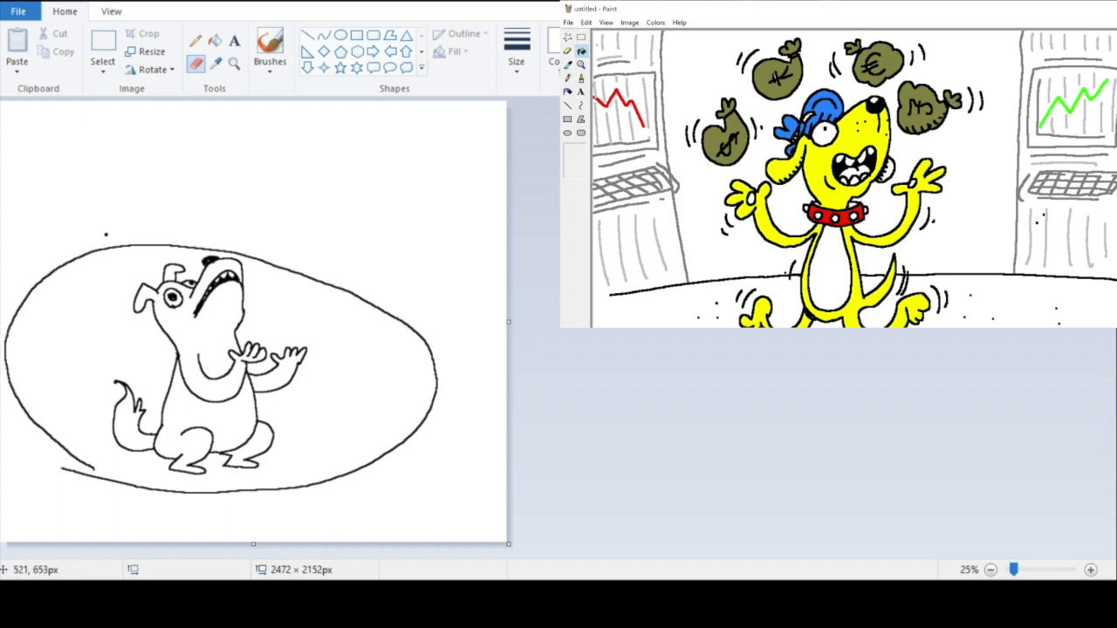
# Step: Try a wider arc outside the oval around the dog, and undo both the arc and the oval
pyautogui.moveTo(52, 170)
pyautogui.mouseDown()
pyautogui.moveTo(136, 168)
pyautogui.moveTo(484, 287)
pyautogui.moveTo(508, 309)
pyautogui.mouseUp()
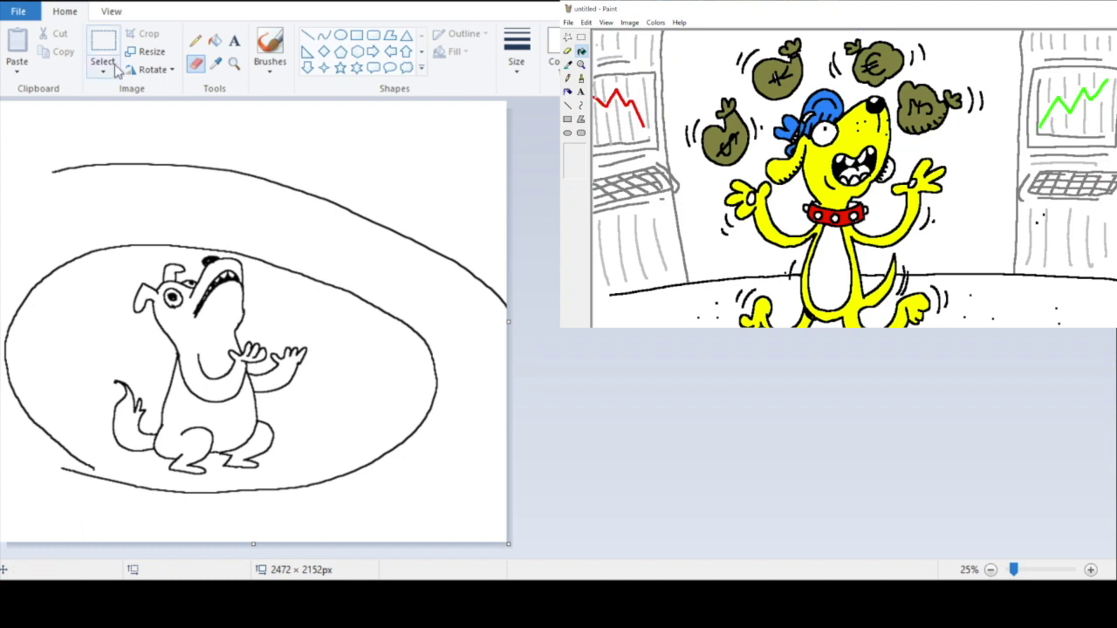
pyautogui.hotkey('ctrl', 'z')
pyautogui.hotkey('ctrl', 'z')
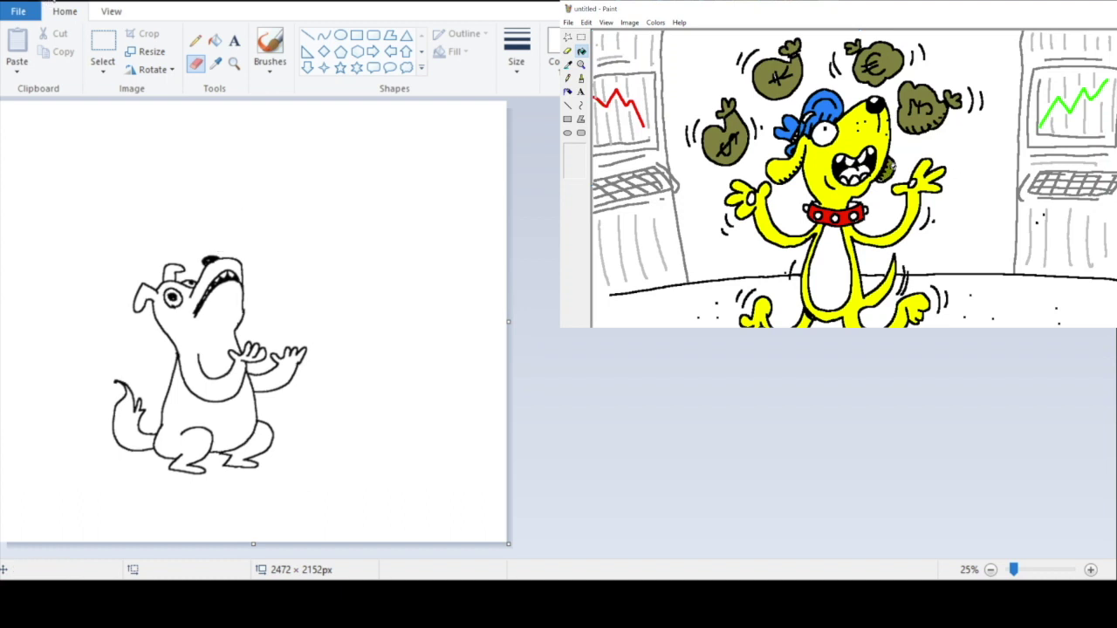
# Step: Try a narrow slanted hat band between the dog's ears with a pointed cone crown, and undo the cone
pyautogui.click(234, 63)
pyautogui.rightClick(353, 296)
pyautogui.click(366, 281)
pyautogui.click(372, 277)
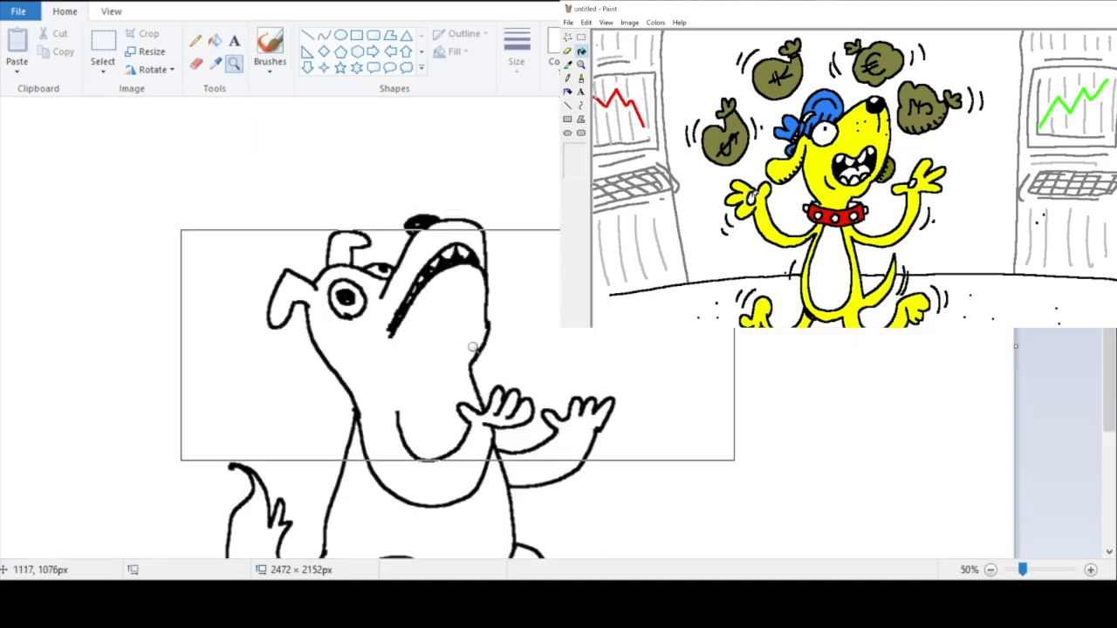
pyautogui.click(472, 346)
pyautogui.click(196, 68)
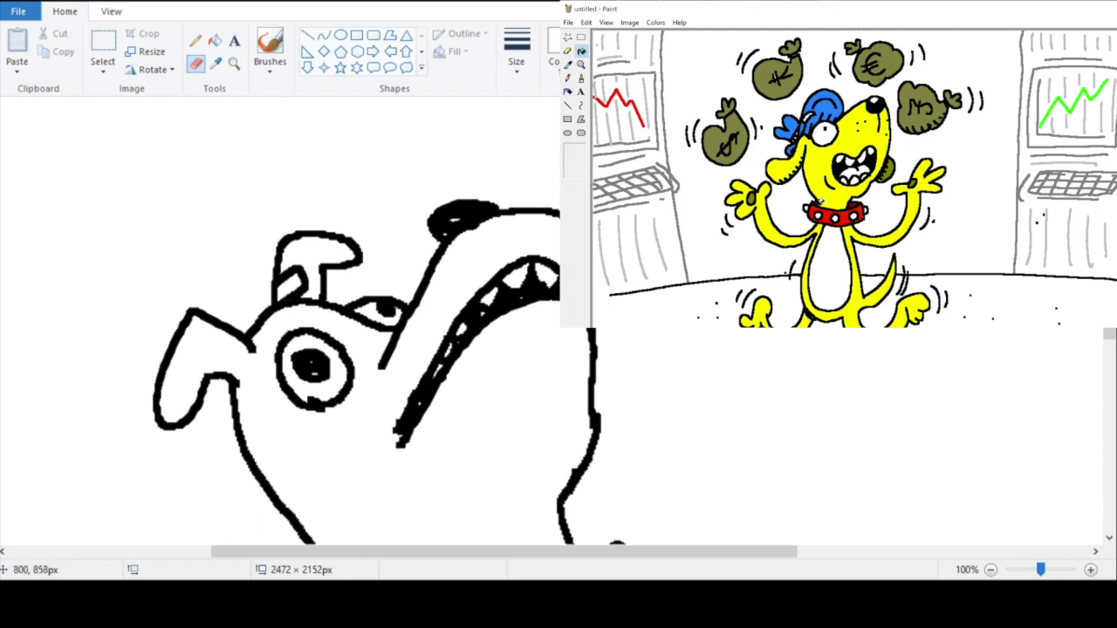
pyautogui.moveTo(271, 281); pyautogui.dragTo(228, 329)
pyautogui.moveTo(272, 278)
pyautogui.mouseDown()
pyautogui.moveTo(179, 196)
pyautogui.moveTo(190, 261)
pyautogui.moveTo(229, 321)
pyautogui.mouseUp()
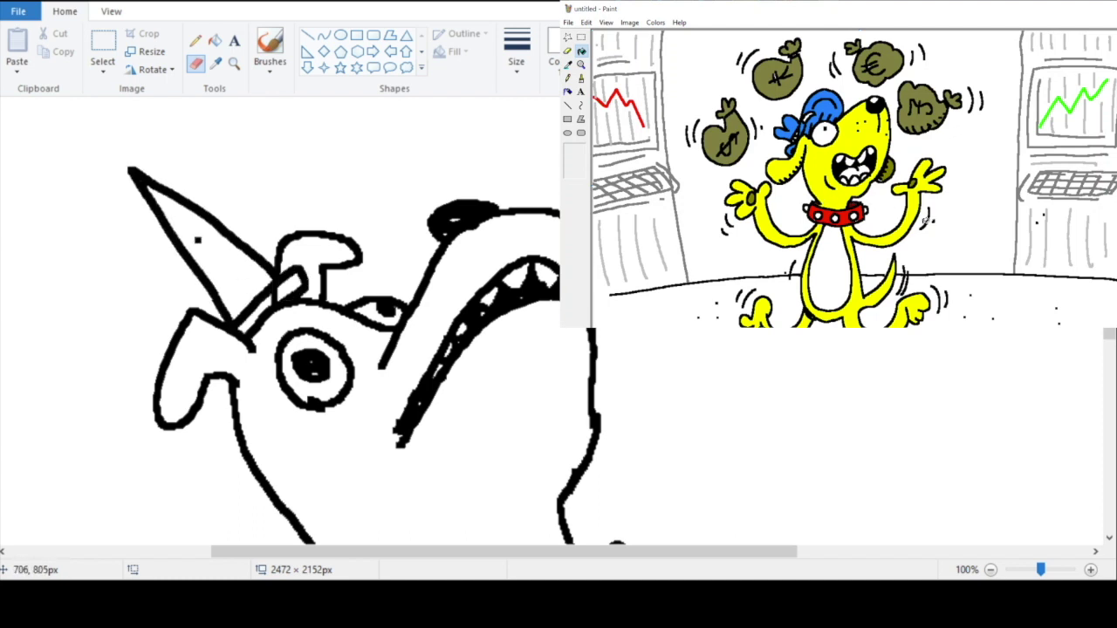
pyautogui.click(48, 3)
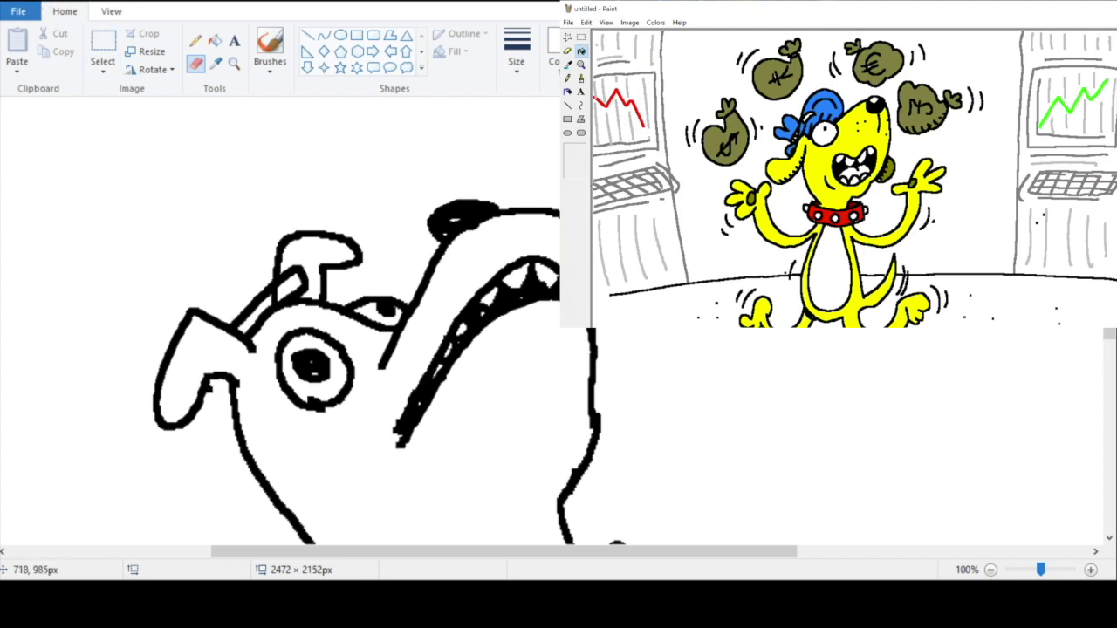
# Step: Try a band piece below the near ear with a folded pointed crown and a long curved crown, undoing both crowns
pyautogui.moveTo(174, 340)
pyautogui.mouseDown()
pyautogui.moveTo(113, 194)
pyautogui.moveTo(174, 221)
pyautogui.moveTo(254, 293)
pyautogui.moveTo(166, 202)
pyautogui.moveTo(109, 314)
pyautogui.moveTo(144, 278)
pyautogui.moveTo(179, 328)
pyautogui.mouseUp()
pyautogui.click(51, 3)
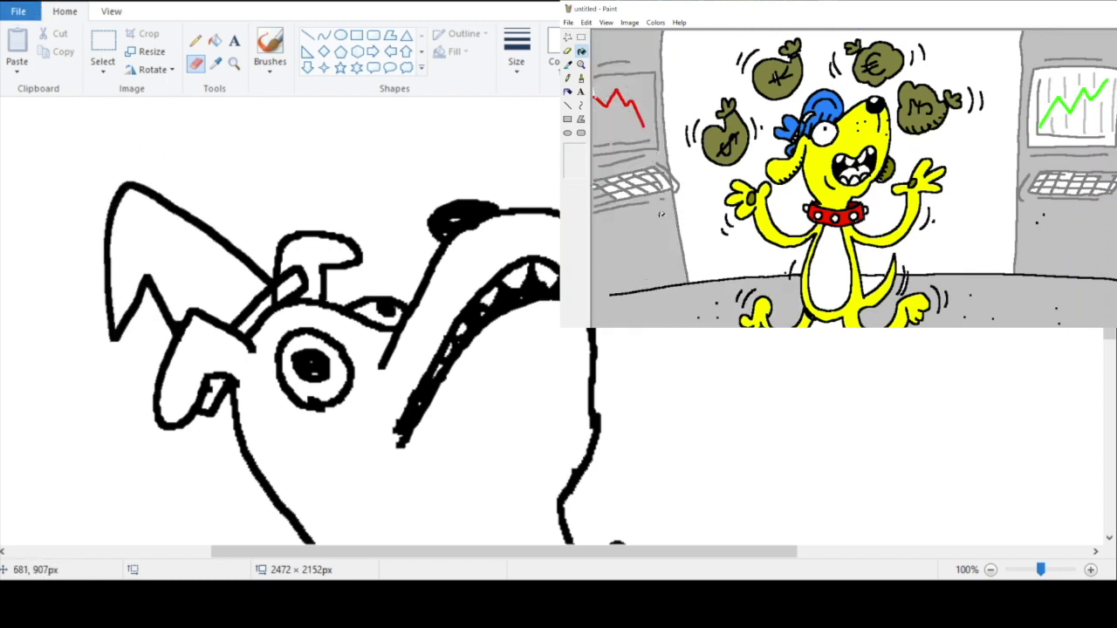
pyautogui.click(49, 3)
pyautogui.moveTo(168, 344)
pyautogui.mouseDown()
pyautogui.moveTo(114, 159)
pyautogui.moveTo(132, 162)
pyautogui.moveTo(253, 286)
pyautogui.mouseUp()
pyautogui.click(47, 2)
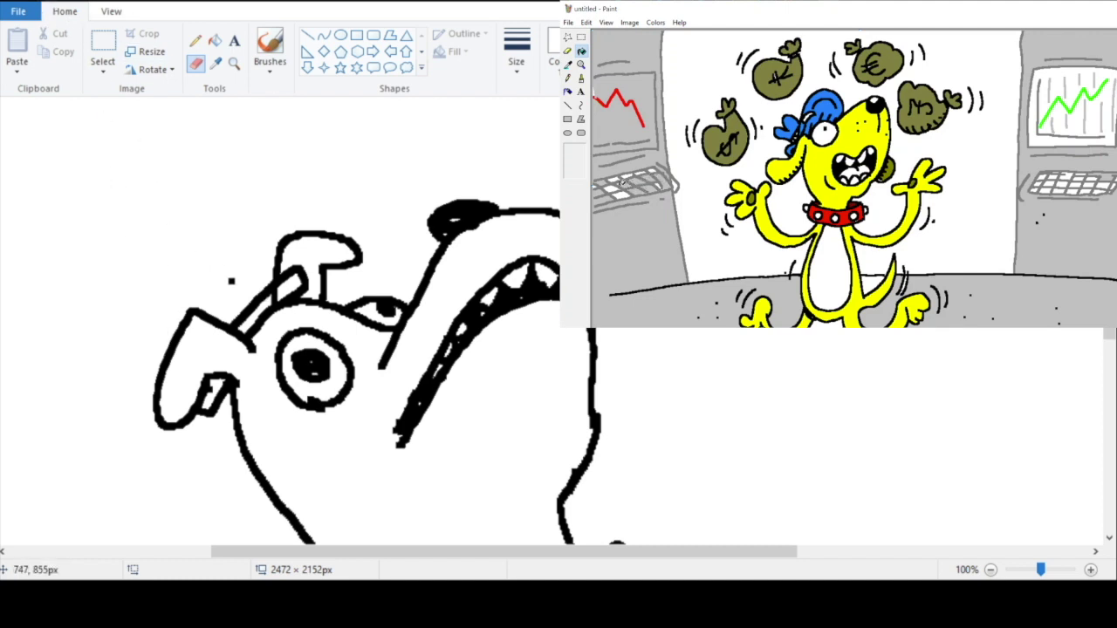
pyautogui.moveTo(266, 277)
pyautogui.mouseDown()
pyautogui.moveTo(26, 232)
pyautogui.moveTo(175, 318)
pyautogui.mouseUp()
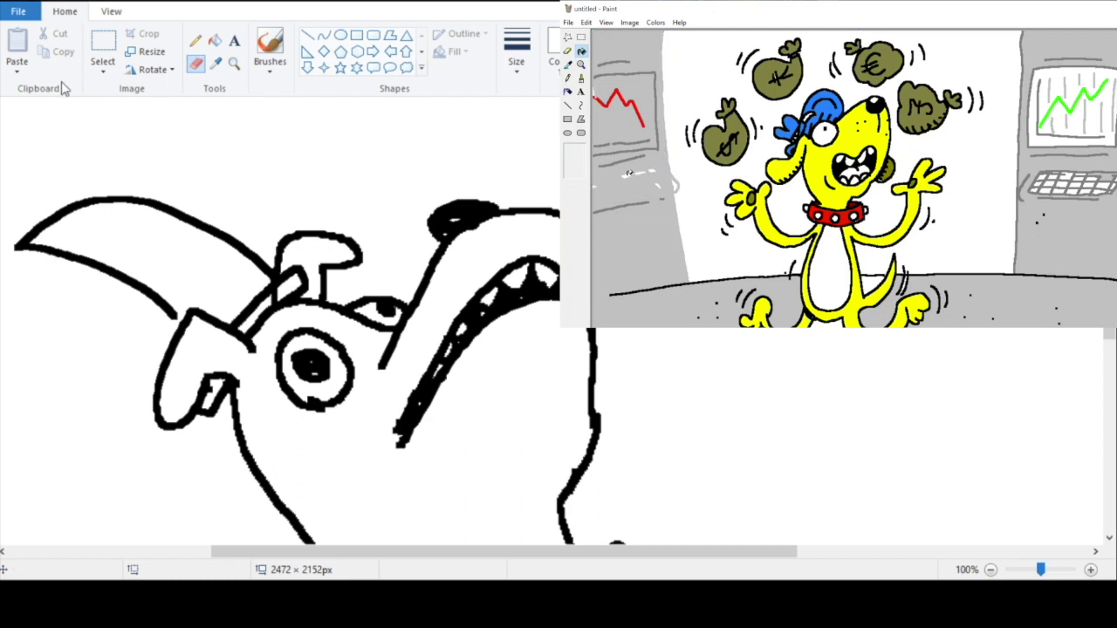
pyautogui.click(49, 4)
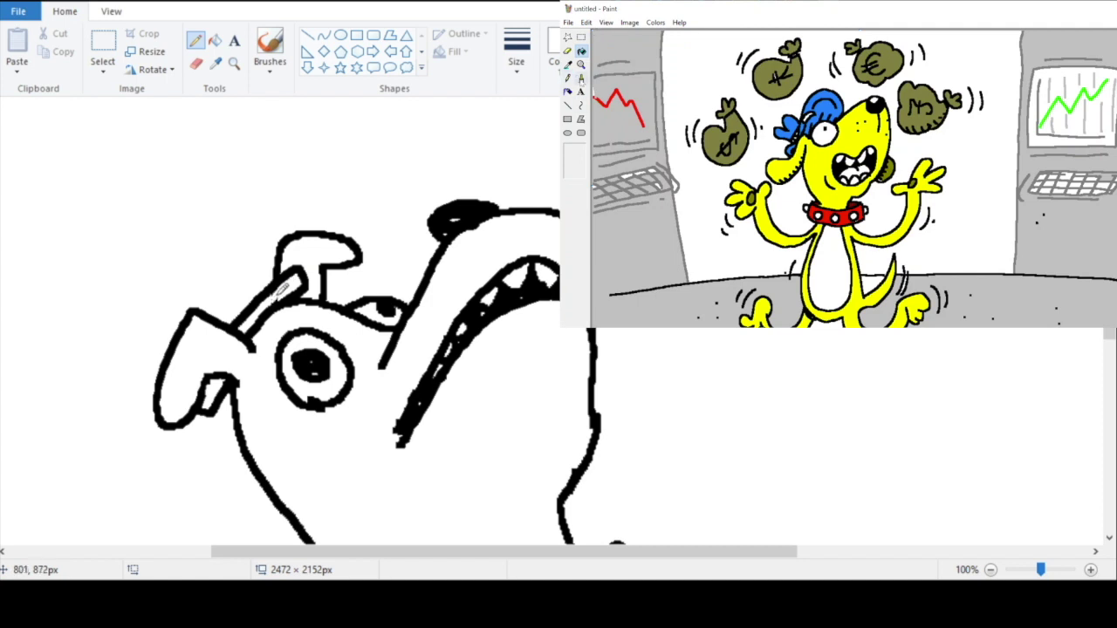
# Step: Try a drooping Santa-style hat behind the band, with its folded tip ending in a small pompom beside the near ear
pyautogui.click(234, 63)
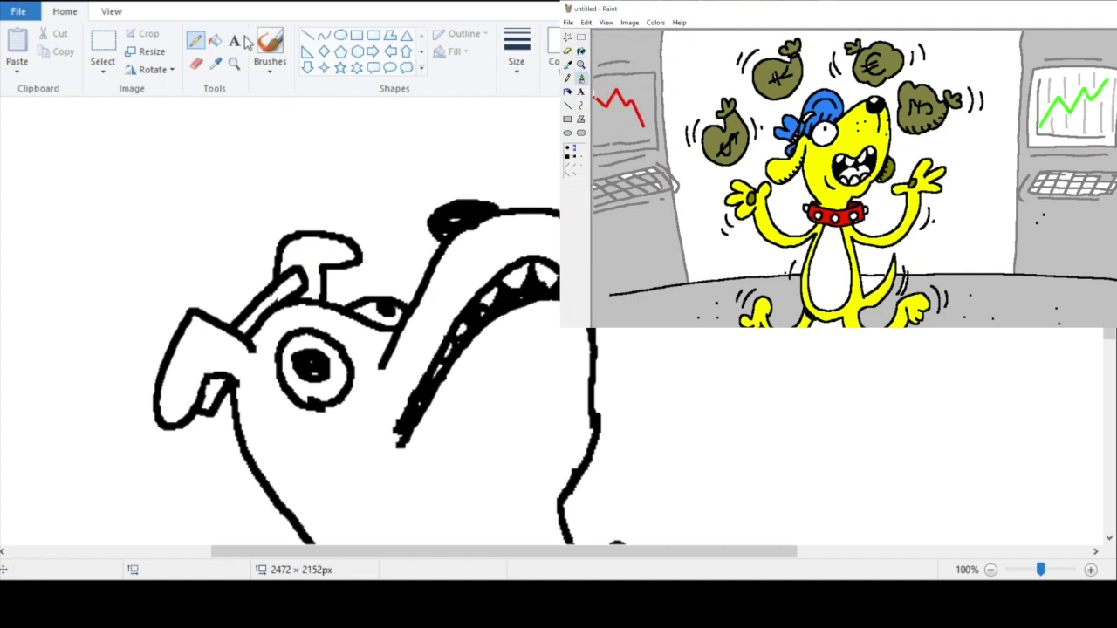
pyautogui.rightClick(253, 166)
pyautogui.click(375, 236)
pyautogui.click(196, 65)
pyautogui.moveTo(443, 229)
pyautogui.mouseDown()
pyautogui.moveTo(371, 173)
pyautogui.moveTo(250, 175)
pyautogui.moveTo(246, 328)
pyautogui.moveTo(274, 252)
pyautogui.moveTo(316, 288)
pyautogui.moveTo(330, 322)
pyautogui.moveTo(256, 370)
pyautogui.moveTo(240, 329)
pyautogui.mouseUp()
# Step: Examine the Santa-style hat both close up and against the whole dog
pyautogui.click(236, 65)
pyautogui.rightClick(292, 202)
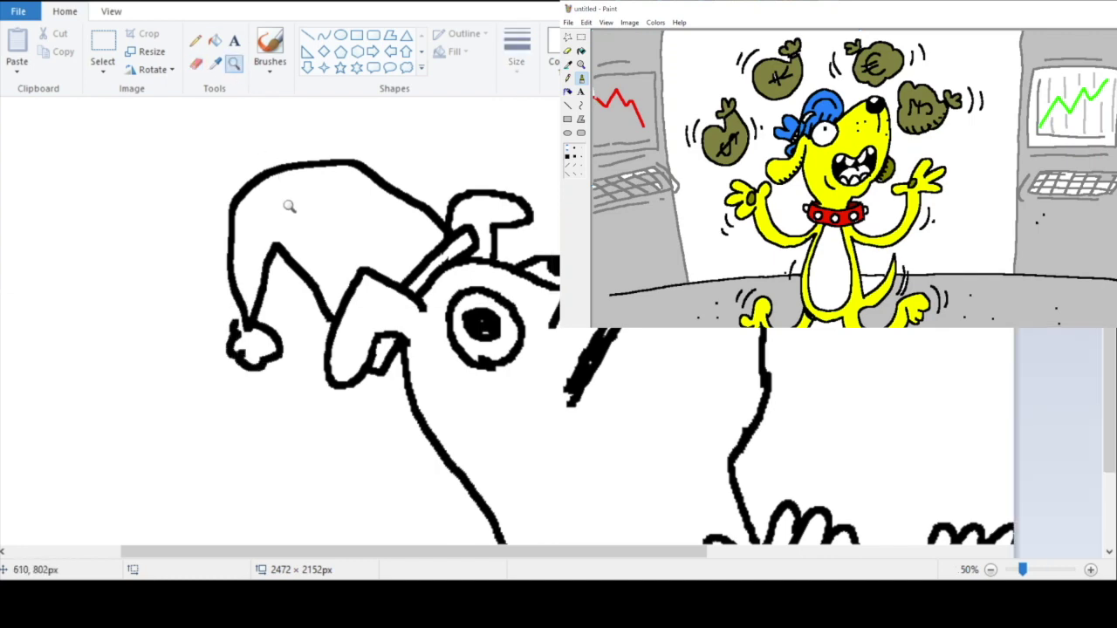
pyautogui.click(379, 223)
pyautogui.click(195, 63)
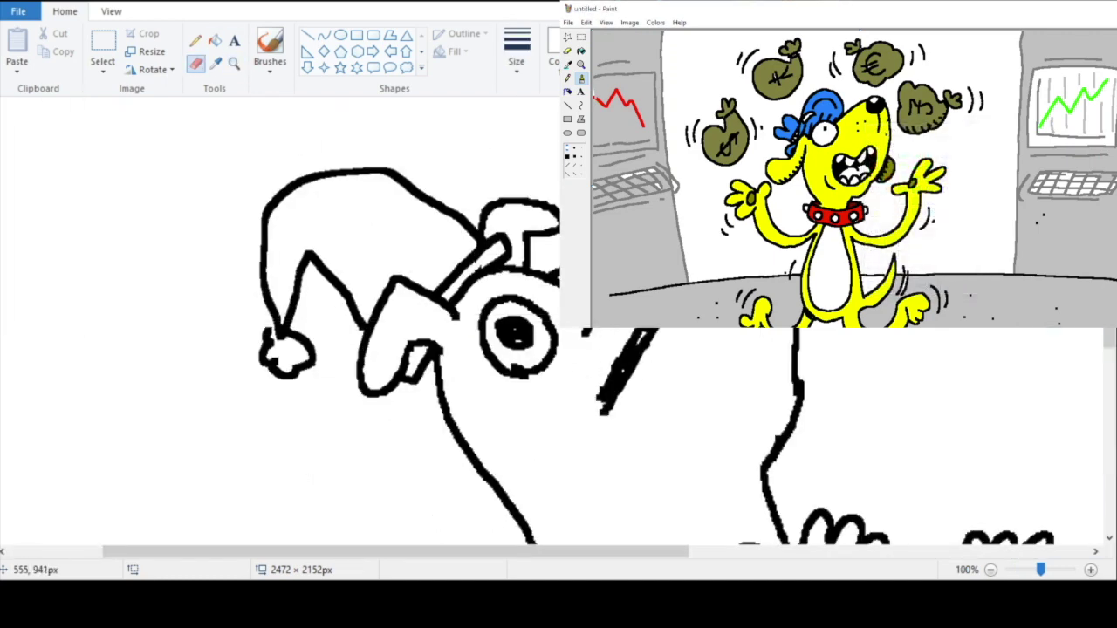
pyautogui.click(234, 63)
pyautogui.rightClick(324, 200)
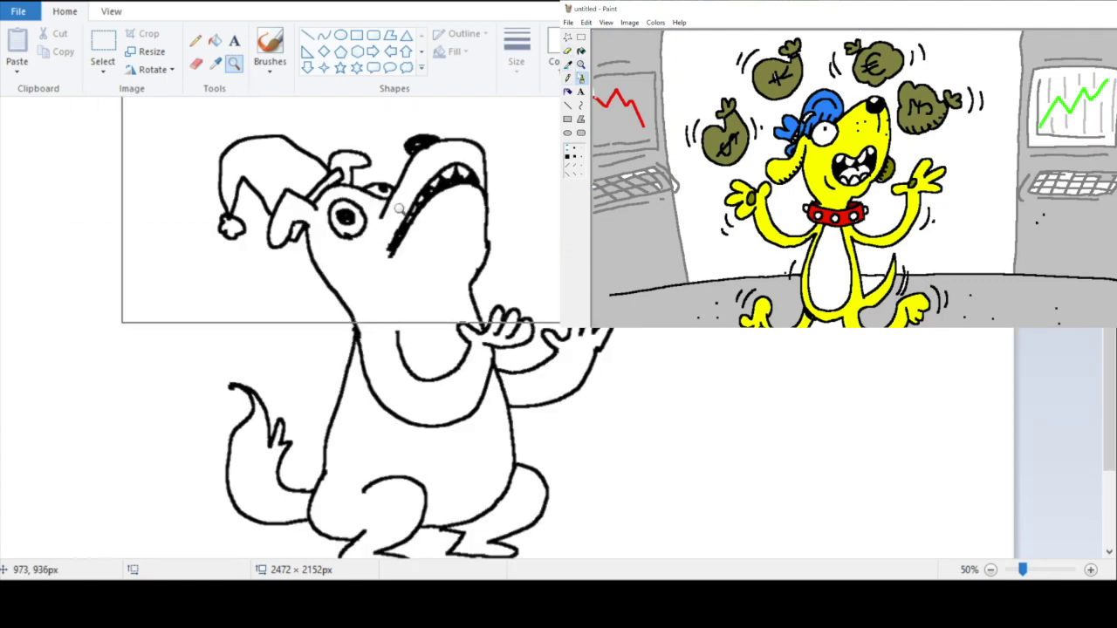
pyautogui.click(397, 216)
pyautogui.click(196, 64)
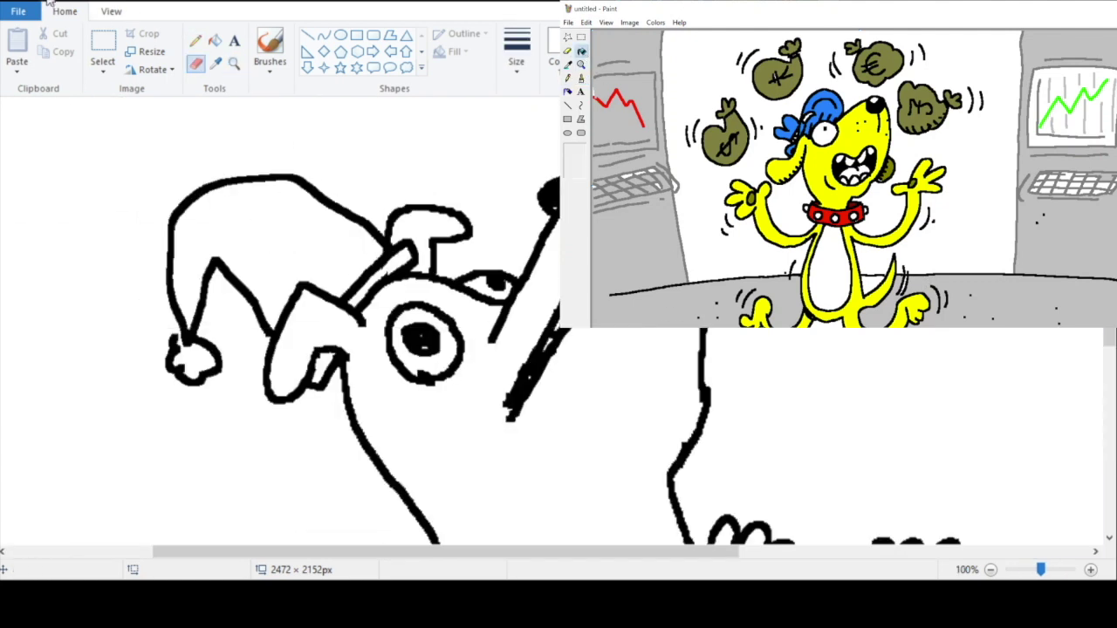
# Step: Undo the pompom, the drooping hat crown and both band pieces back to the bare head
pyautogui.hotkey('ctrl', 'z')
pyautogui.hotkey('ctrl', 'z')
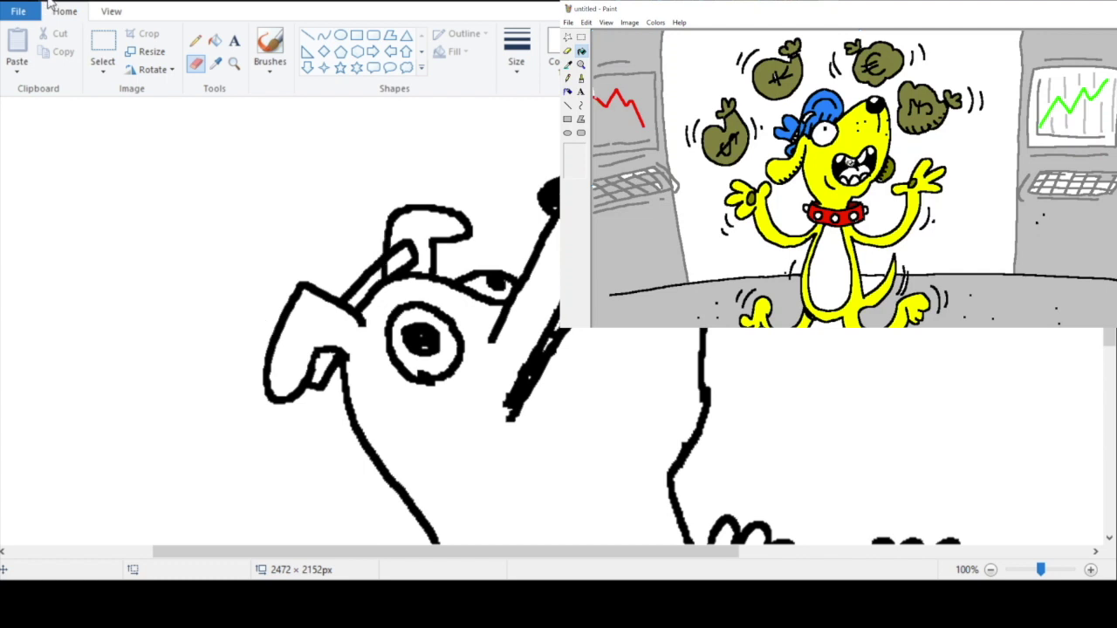
pyautogui.hotkey('ctrl', 'z')
pyautogui.hotkey('ctrl', 'z')
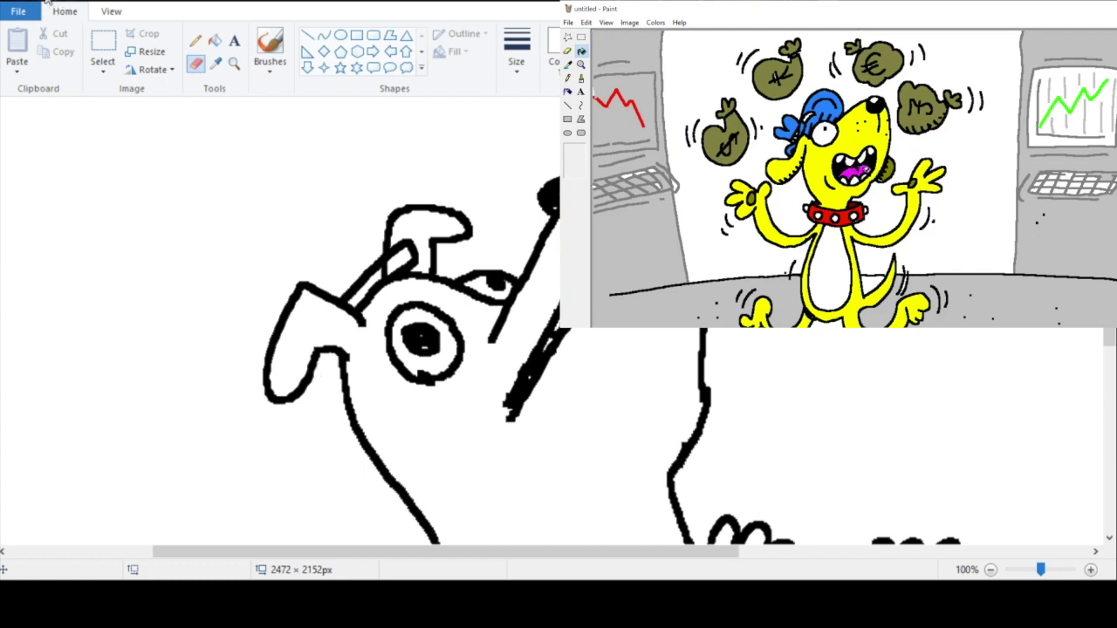
pyautogui.hotkey('ctrl', 'z')
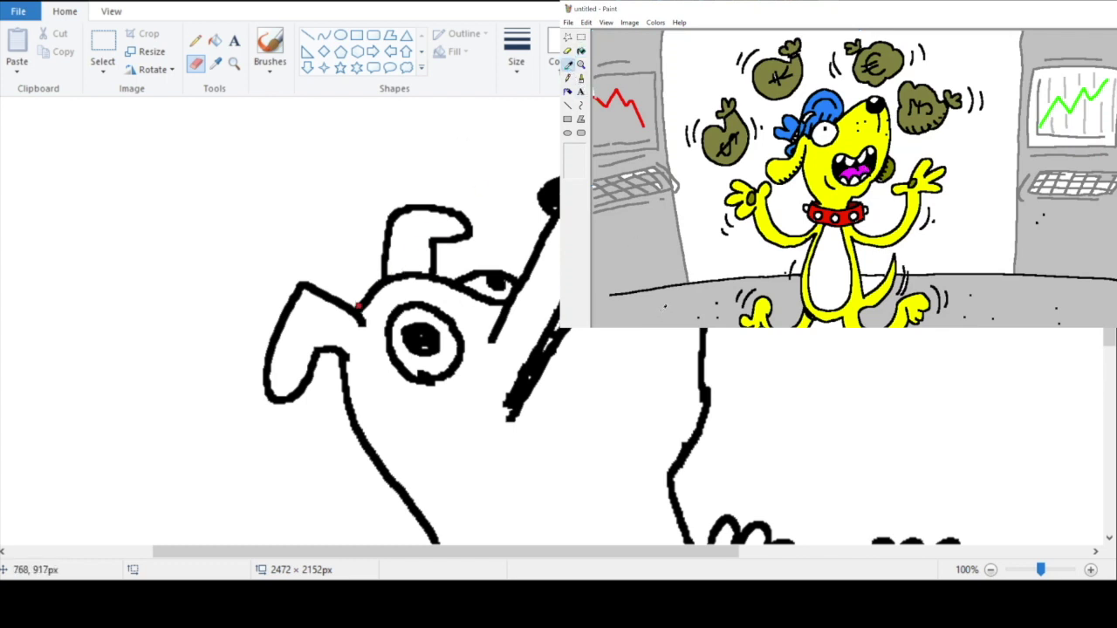
# Step: Draw a red cap outline with a narrow slanted brim and two-lobed rounded crown, clearing the far ear's line inside it
pyautogui.moveTo(356, 306)
pyautogui.mouseDown()
pyautogui.moveTo(447, 233)
pyautogui.moveTo(413, 240)
pyautogui.moveTo(346, 306)
pyautogui.mouseUp()
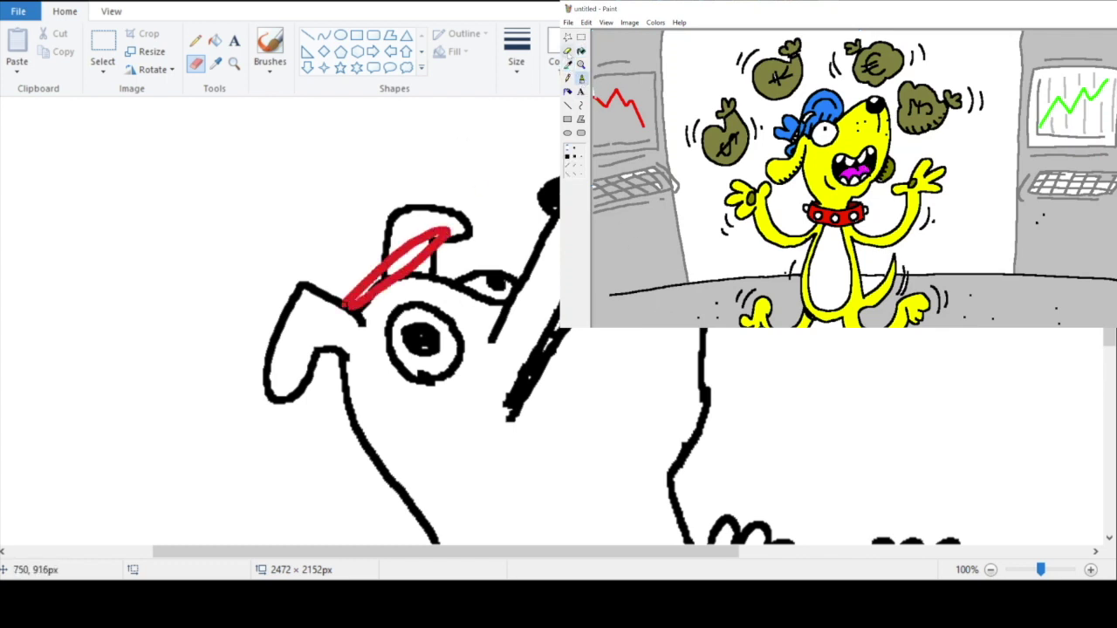
pyautogui.moveTo(395, 260)
pyautogui.mouseDown()
pyautogui.moveTo(389, 182)
pyautogui.moveTo(330, 261)
pyautogui.moveTo(278, 300)
pyautogui.mouseUp()
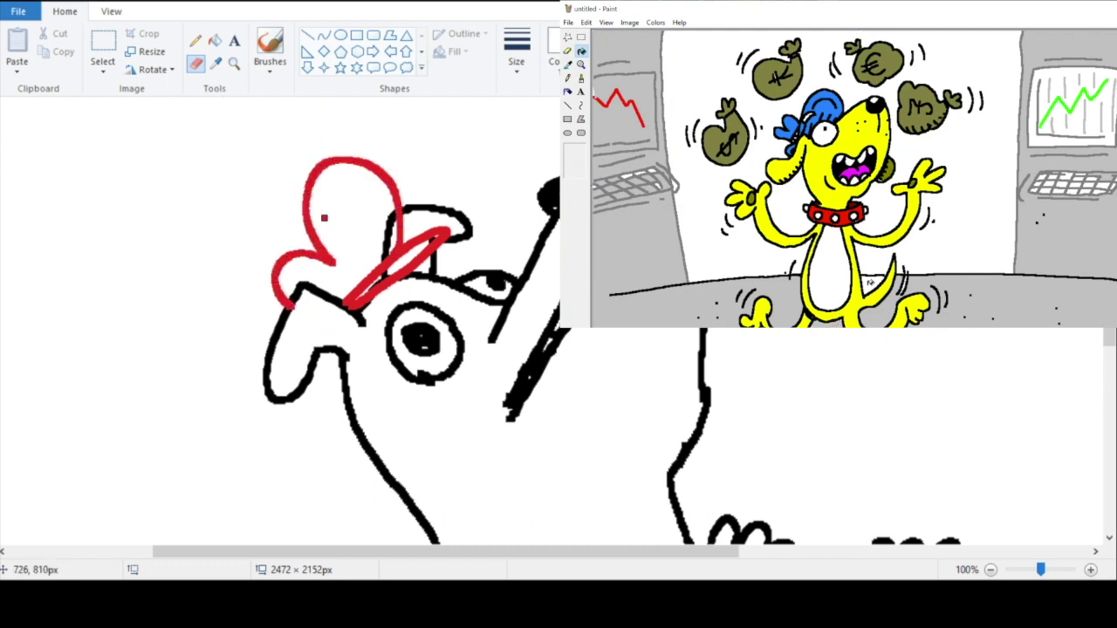
pyautogui.click(200, 43)
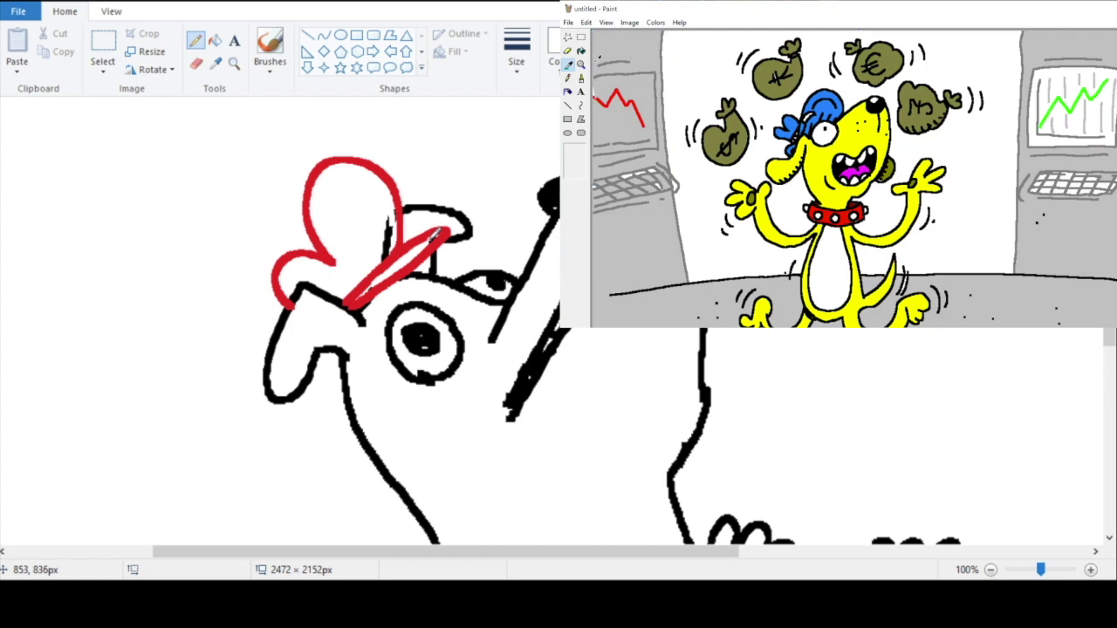
pyautogui.click(215, 40)
pyautogui.click(385, 229)
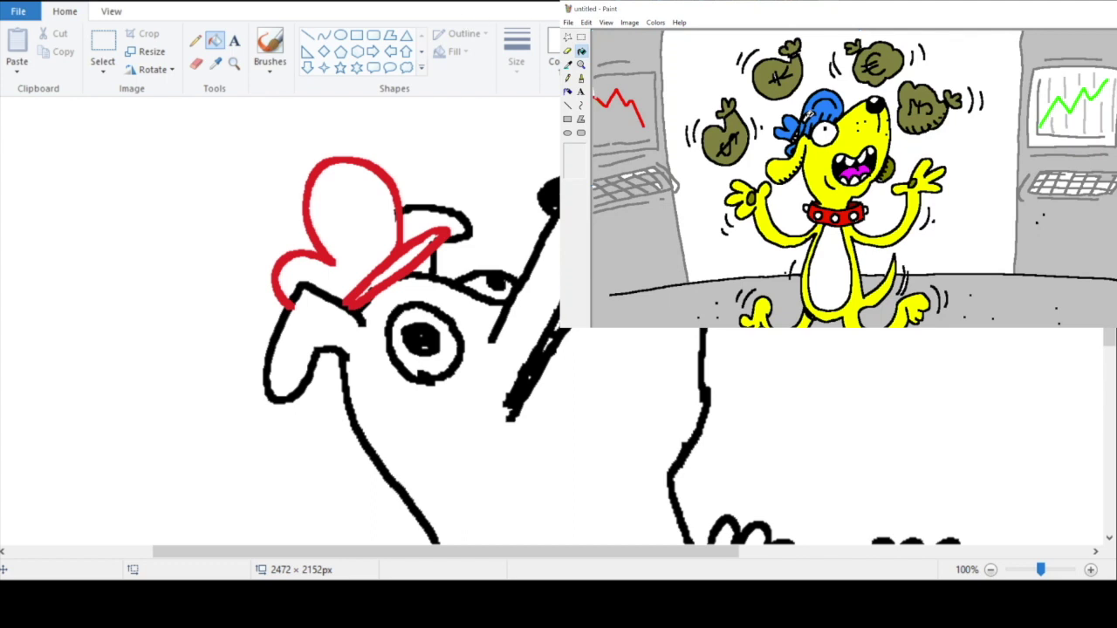
# Step: Undo the black fill inside the cap crown and recolour the cap's red outline black
pyautogui.click(399, 210)
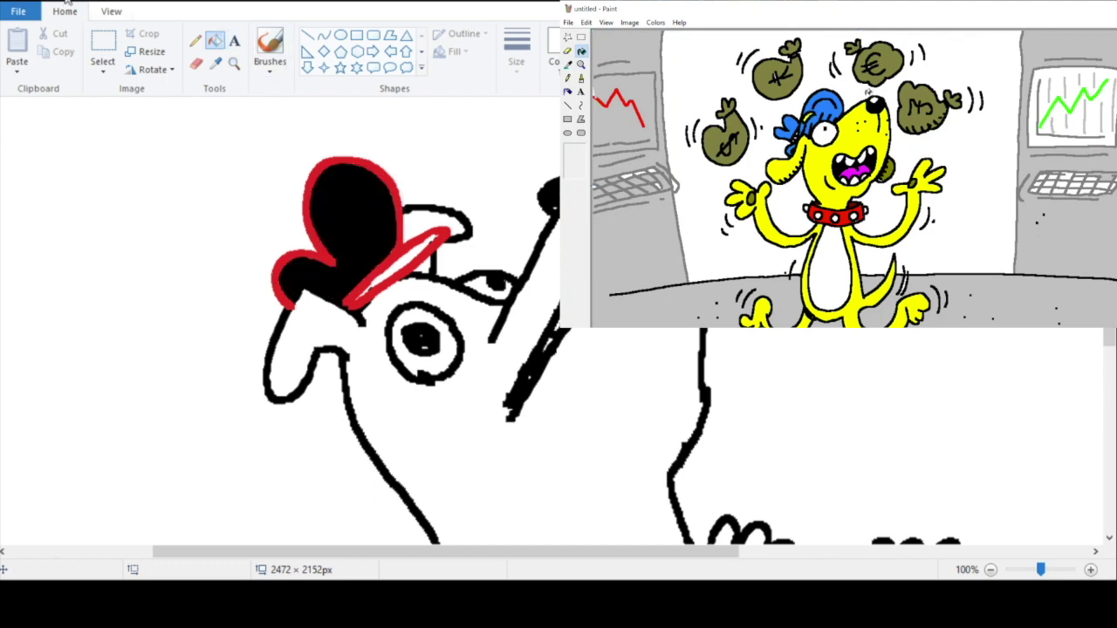
pyautogui.hotkey('ctrl', 'z')
pyautogui.click(404, 209)
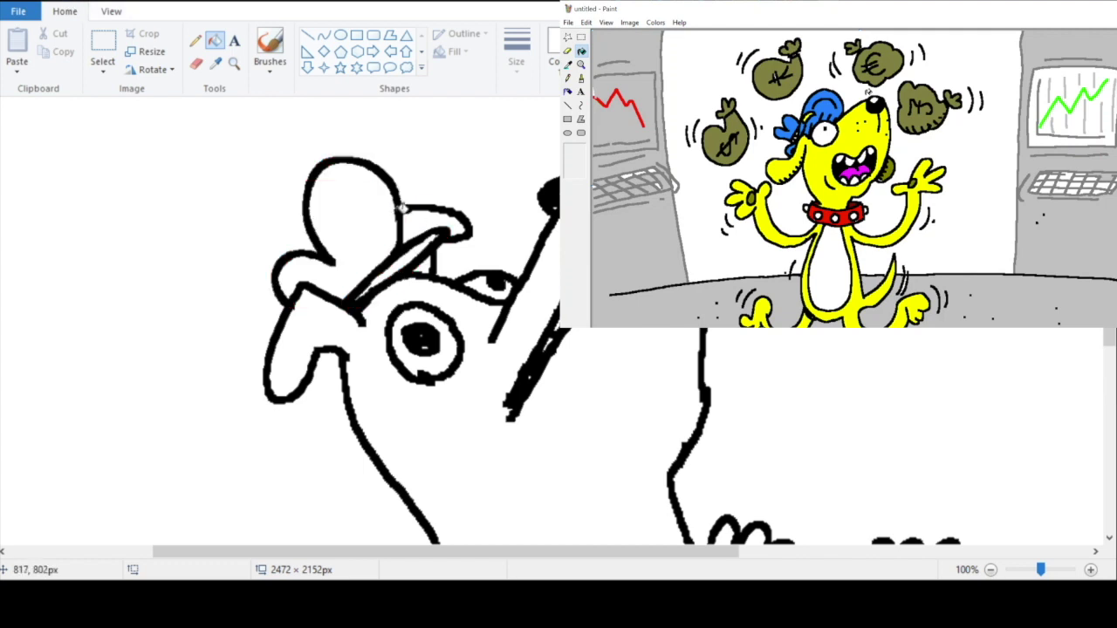
# Step: Examine how the black-outlined cap looks on the whole dog
pyautogui.click(233, 65)
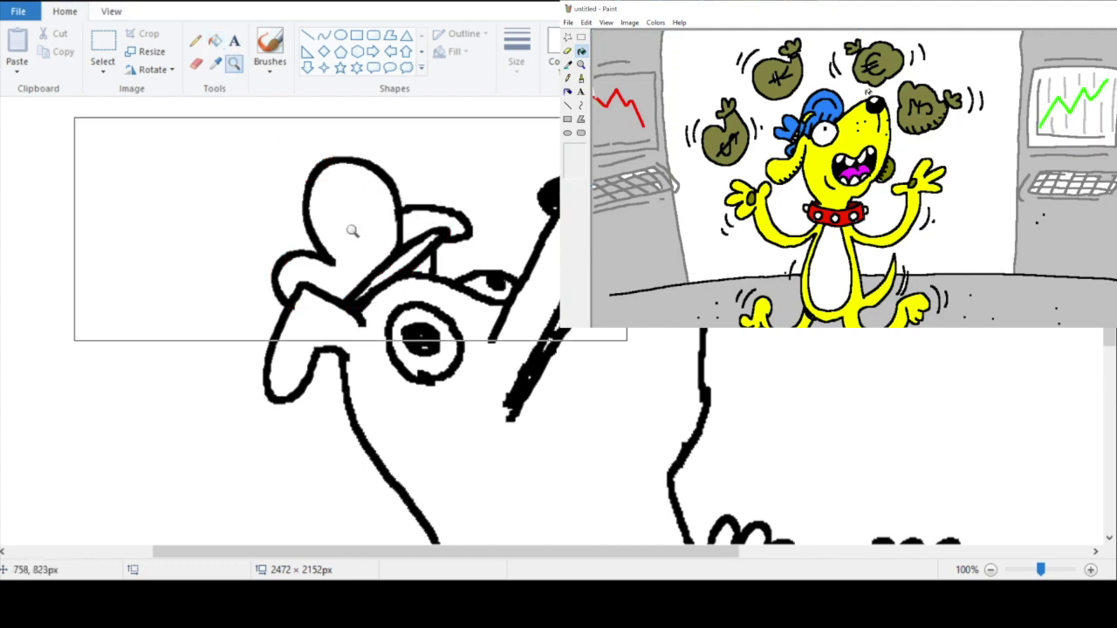
pyautogui.rightClick(351, 230)
pyautogui.click(456, 209)
pyautogui.rightClick(413, 298)
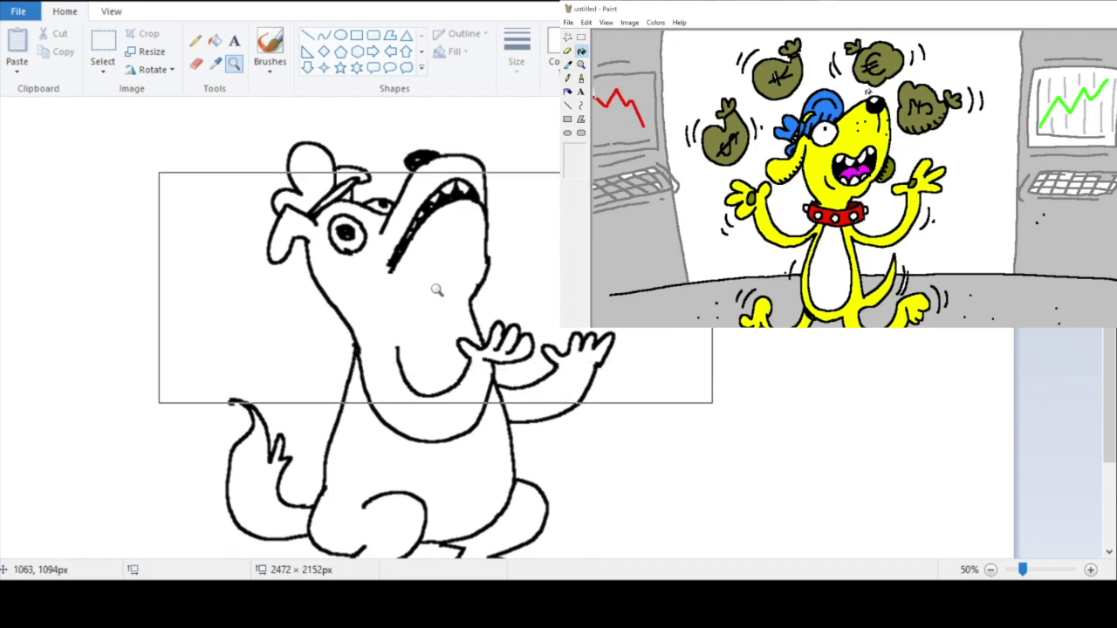
pyautogui.rightClick(436, 292)
pyautogui.click(428, 295)
pyautogui.click(500, 307)
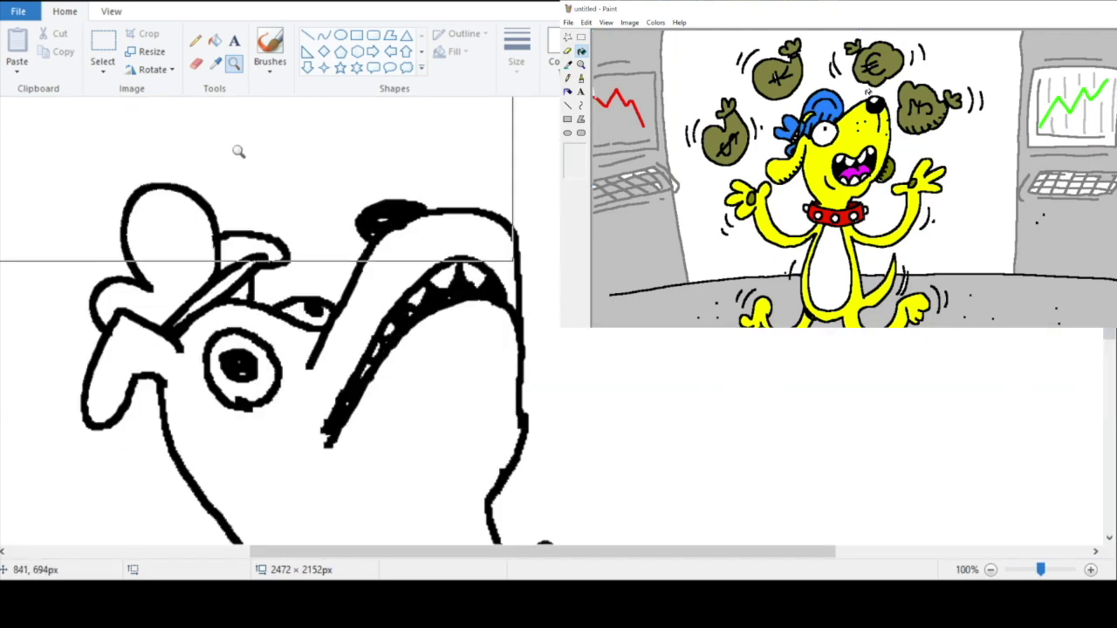
# Step: Fill the cap's crown and brim with bright green
pyautogui.click(195, 63)
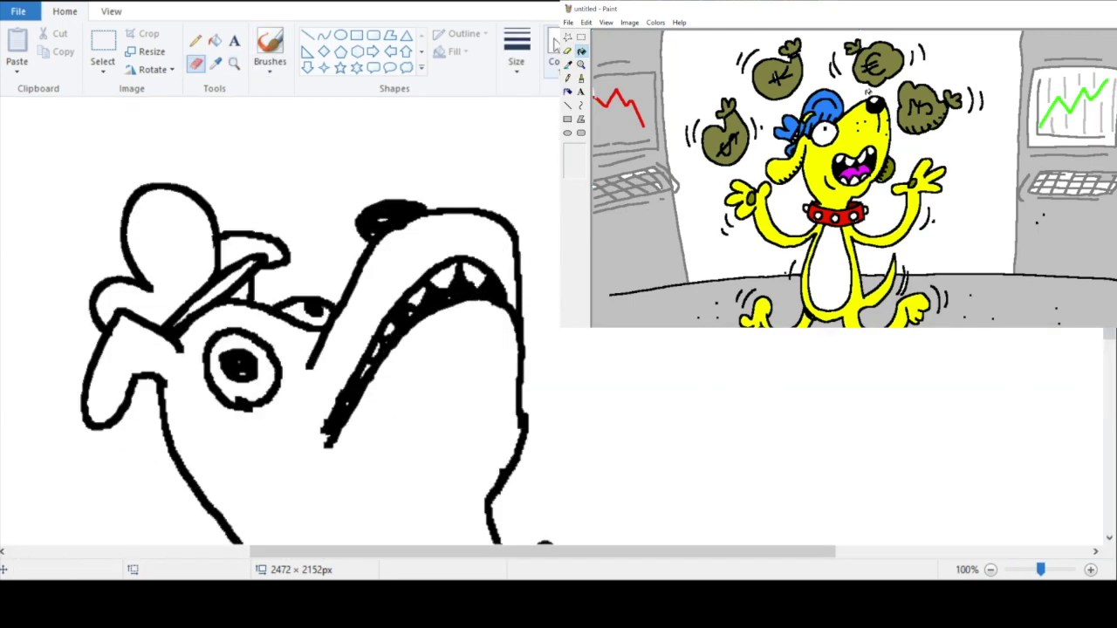
pyautogui.click(214, 40)
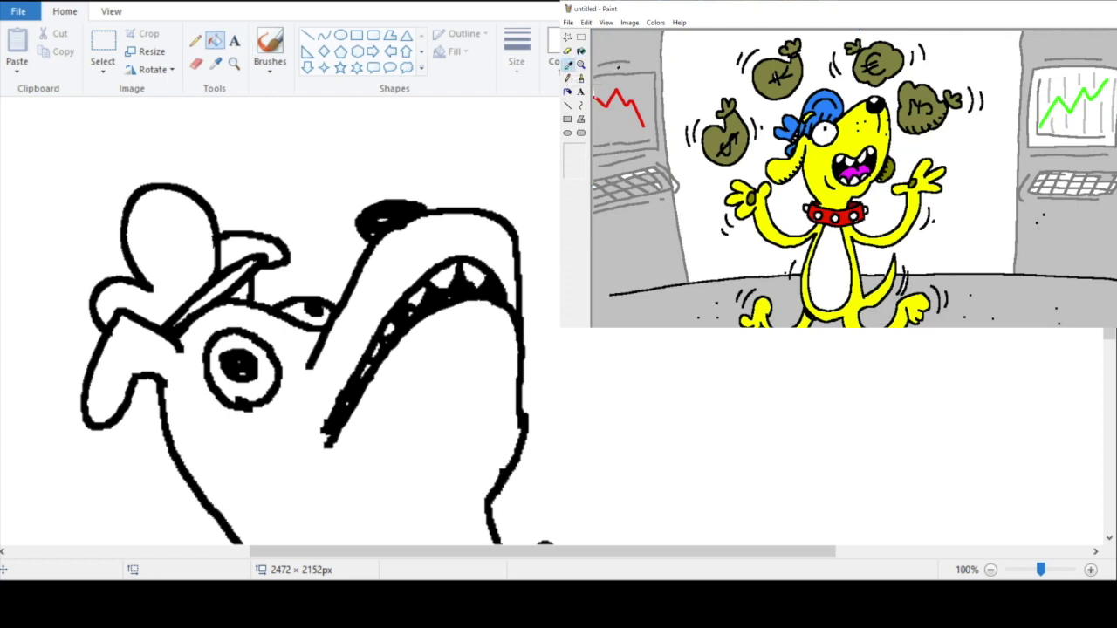
pyautogui.click(582, 78)
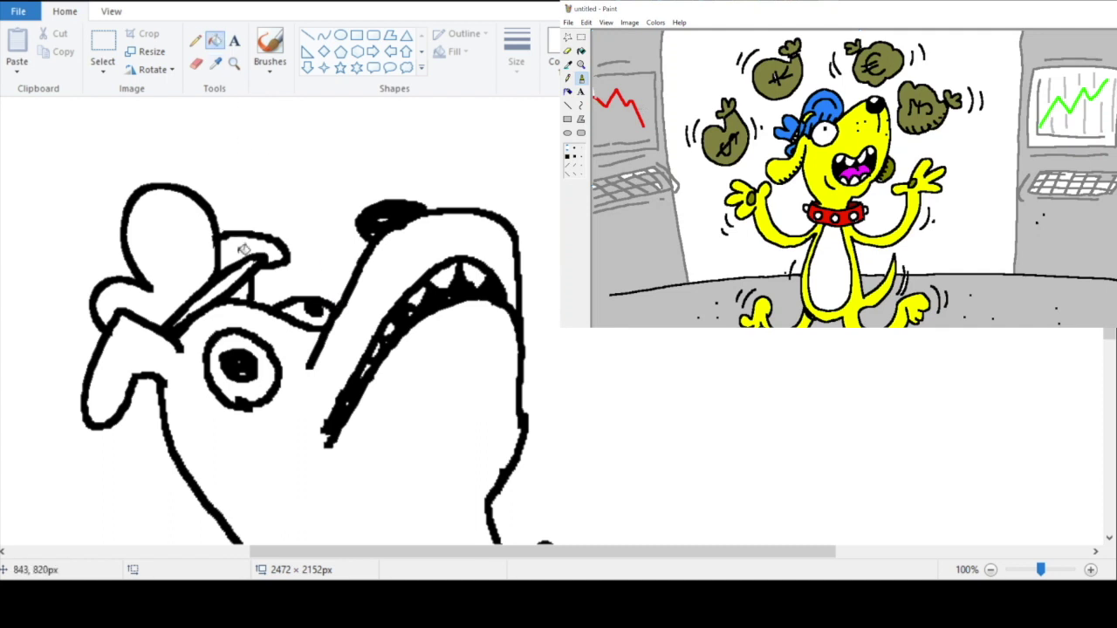
pyautogui.click(196, 256)
pyautogui.click(228, 277)
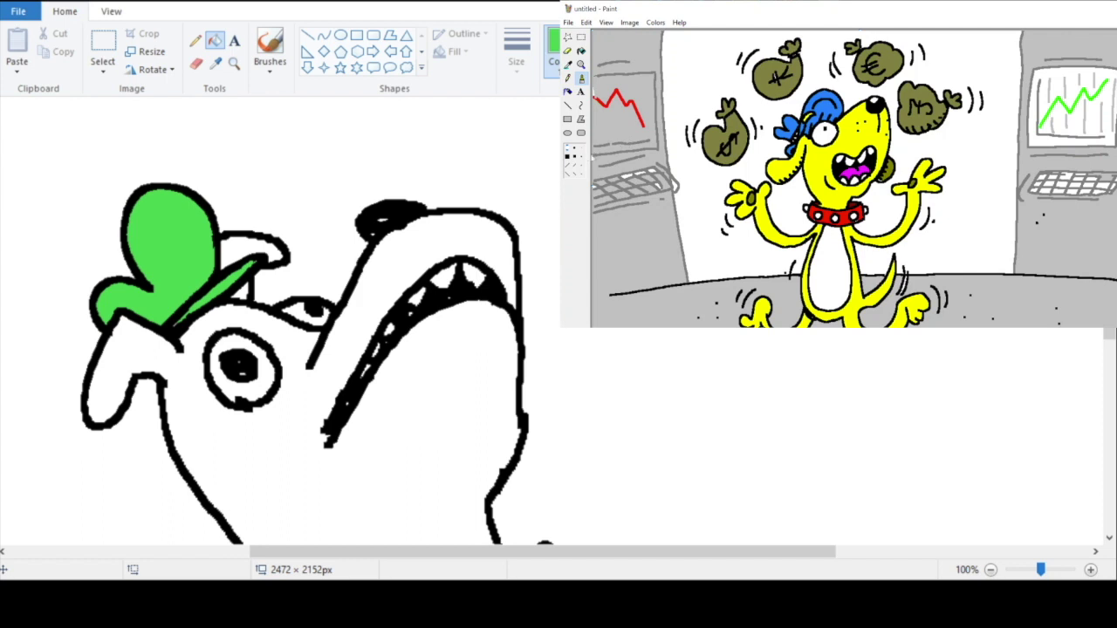
# Step: Paint a solid white oval patch on the front of the green crown and draw a small green L-shaped mark inside it
pyautogui.click(195, 64)
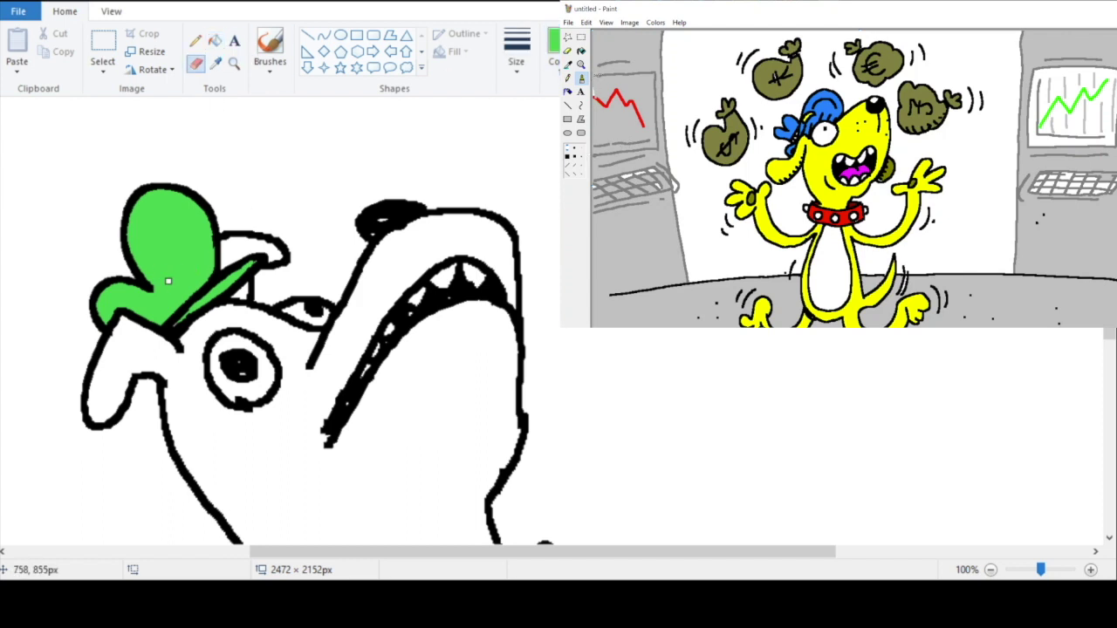
pyautogui.moveTo(171, 250); pyautogui.dragTo(183, 293)
pyautogui.moveTo(212, 247)
pyautogui.mouseDown()
pyautogui.moveTo(183, 284)
pyautogui.moveTo(191, 297)
pyautogui.moveTo(180, 237)
pyautogui.moveTo(214, 249)
pyautogui.mouseUp()
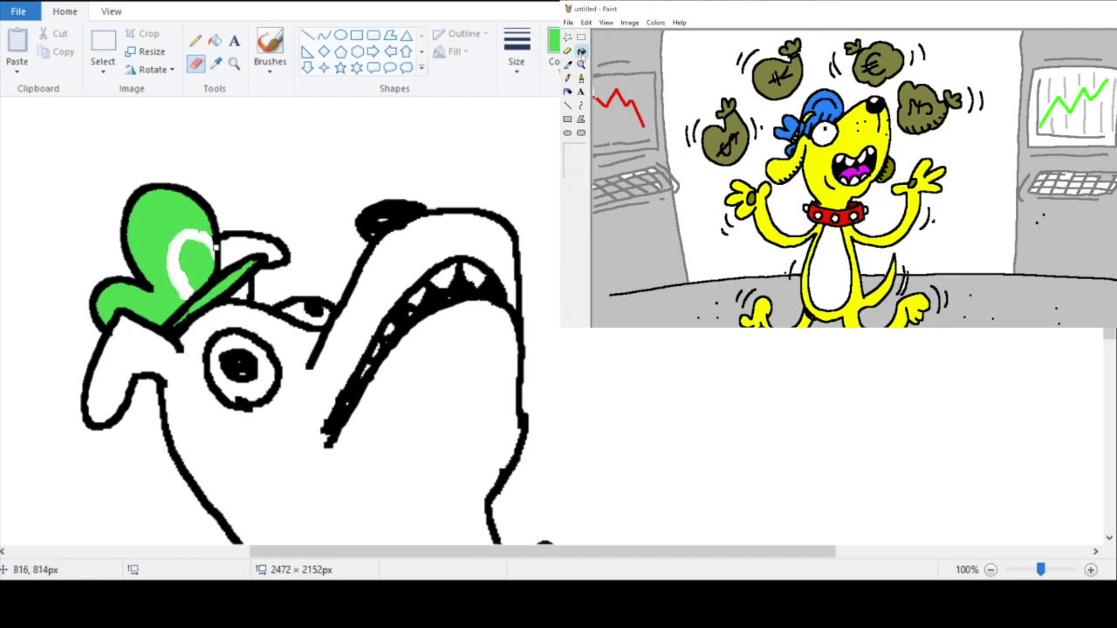
pyautogui.moveTo(184, 287)
pyautogui.mouseDown()
pyautogui.moveTo(182, 238)
pyautogui.moveTo(181, 268)
pyautogui.moveTo(193, 232)
pyautogui.moveTo(200, 253)
pyautogui.moveTo(187, 241)
pyautogui.moveTo(222, 121)
pyautogui.moveTo(158, 189)
pyautogui.moveTo(190, 290)
pyautogui.mouseUp()
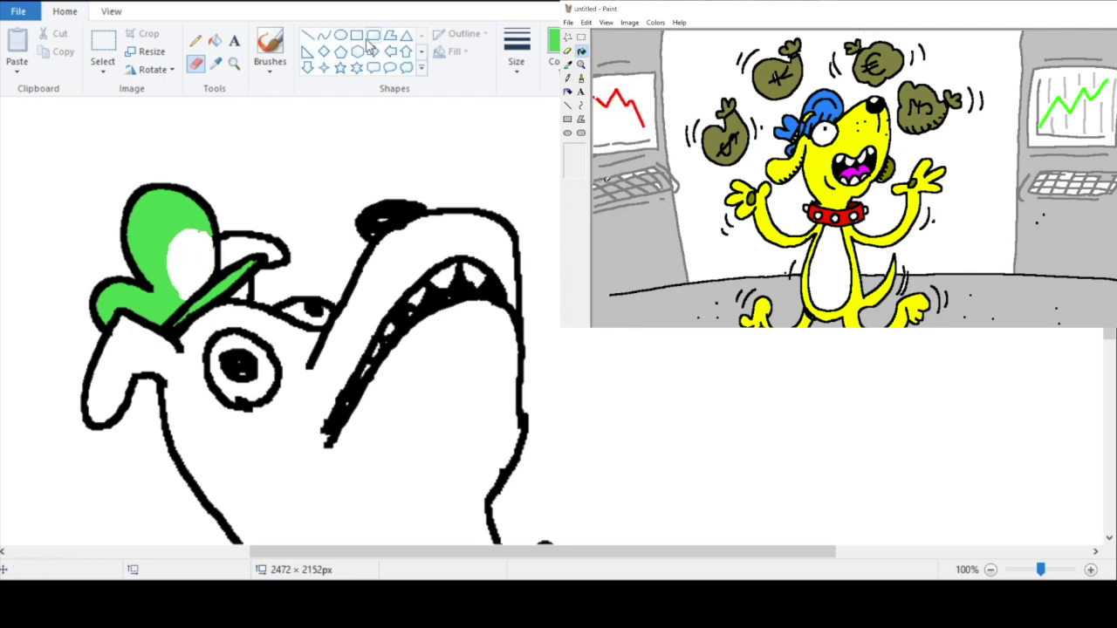
pyautogui.click(196, 40)
pyautogui.moveTo(189, 250); pyautogui.dragTo(199, 266)
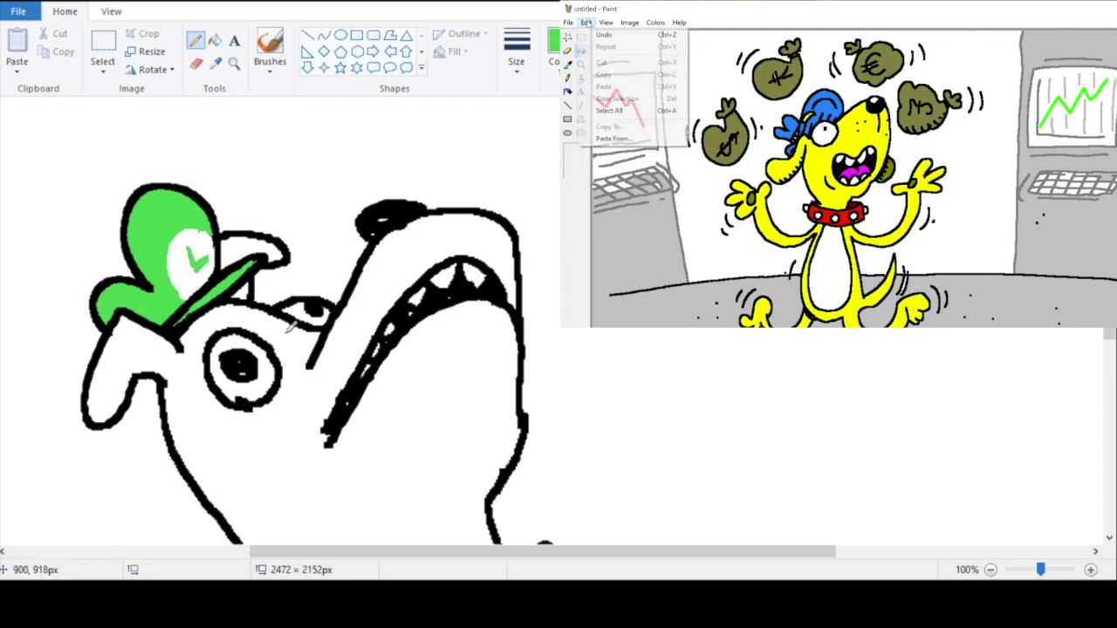
# Step: Fill the dog's head, ears, muzzle, chest and nearer arm with brown
pyautogui.click(234, 64)
pyautogui.rightClick(274, 107)
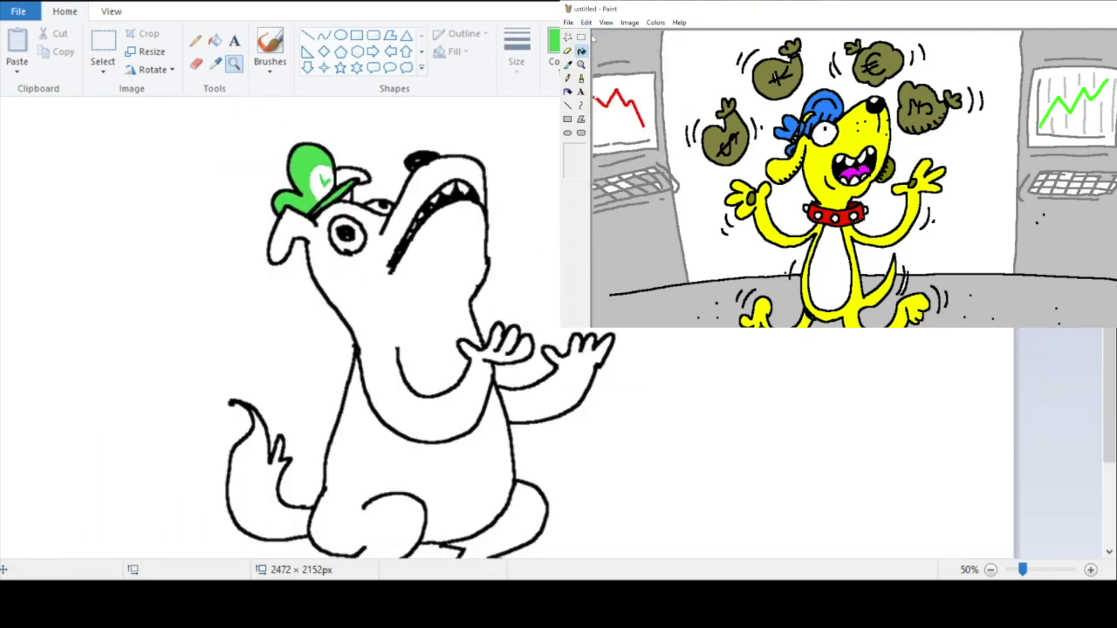
pyautogui.click(215, 41)
pyautogui.rightClick(367, 251)
pyautogui.rightClick(391, 261)
pyautogui.click(46, 2)
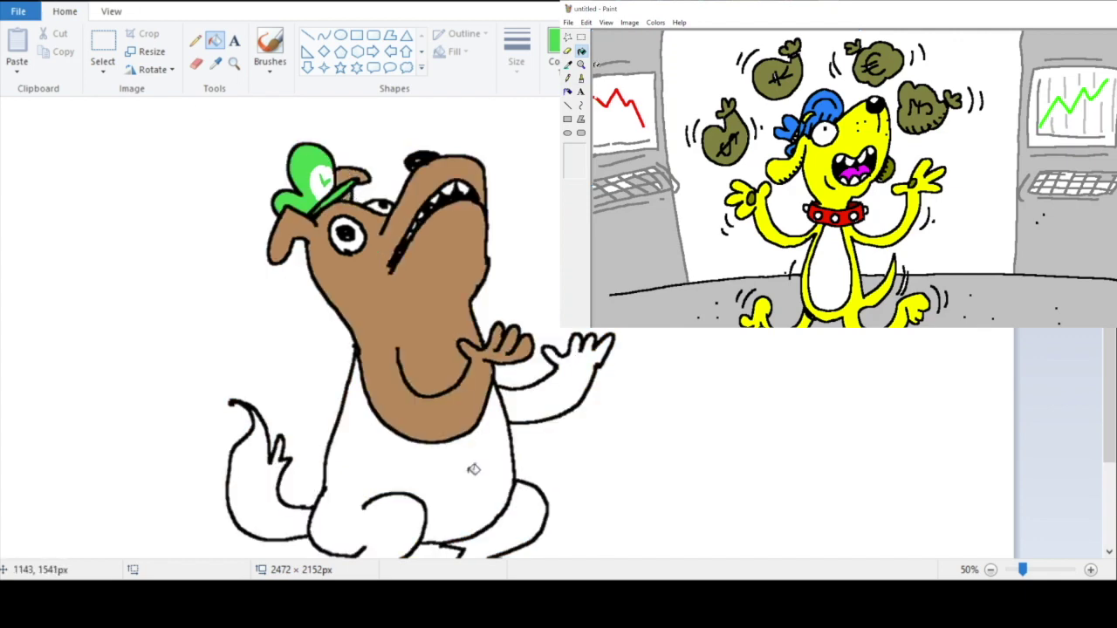
# Step: Fill the dog's belly, far arm, tail and legs with the same brown
pyautogui.rightClick(476, 473)
pyautogui.rightClick(559, 389)
pyautogui.rightClick(262, 488)
pyautogui.scroll(-2, 233, 246)
pyautogui.click(233, 64)
pyautogui.rightClick(462, 247)
pyautogui.click(462, 247)
pyautogui.scroll(2, 558, 349)
pyautogui.rightClick(427, 267)
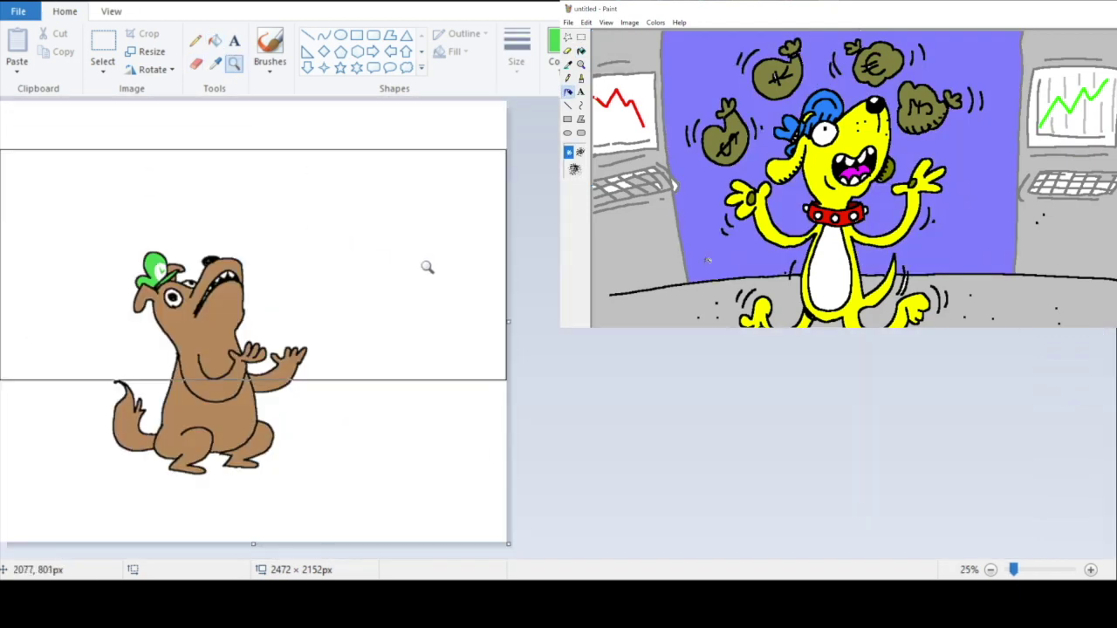
# Step: Draw a large, nearly horizontal bone outline in black high above the dog's head
pyautogui.click(439, 246)
pyautogui.rightClick(618, 189)
pyautogui.click(439, 240)
pyautogui.click(197, 64)
pyautogui.moveTo(411, 198); pyautogui.dragTo(500, 167)
pyautogui.moveTo(410, 201); pyautogui.dragTo(508, 185)
pyautogui.scroll(-2, 585, 327)
pyautogui.scroll(1, 667, 424)
pyautogui.scroll(-1, 559, 366)
pyautogui.moveTo(471, 373); pyautogui.dragTo(550, 389)
pyautogui.click(215, 40)
pyautogui.click(506, 347)
pyautogui.click(196, 63)
pyautogui.moveTo(431, 387)
pyautogui.mouseDown()
pyautogui.moveTo(467, 354)
pyautogui.moveTo(470, 337)
pyautogui.moveTo(449, 361)
pyautogui.moveTo(534, 393)
pyautogui.mouseUp()
pyautogui.moveTo(476, 365); pyautogui.dragTo(510, 336)
pyautogui.moveTo(510, 354); pyautogui.dragTo(527, 348)
pyautogui.moveTo(405, 350); pyautogui.dragTo(436, 337)
pyautogui.click(46, 2)
pyautogui.click(46, 1)
# Step: Draw a long, nearly upright bone outline in the air between the dog's muzzle and its far hand
pyautogui.click(234, 64)
pyautogui.rightClick(579, 237)
pyautogui.click(196, 64)
pyautogui.moveTo(596, 394)
pyautogui.mouseDown()
pyautogui.moveTo(539, 276)
pyautogui.moveTo(595, 393)
pyautogui.mouseUp()
pyautogui.click(234, 64)
pyautogui.rightClick(306, 160)
pyautogui.click(428, 311)
pyautogui.rightClick(504, 341)
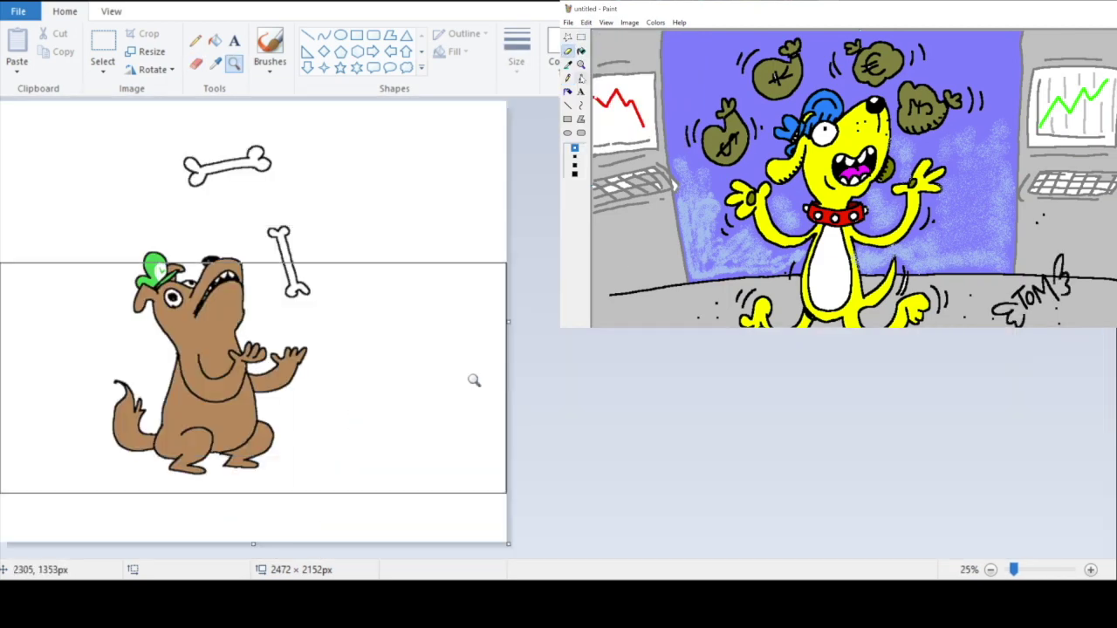
# Step: Draw a diagonal bone outline across the dog's throat and through its nearer hand
pyautogui.click(503, 342)
pyautogui.click(632, 335)
pyautogui.rightClick(460, 341)
pyautogui.click(589, 355)
pyautogui.click(196, 64)
pyautogui.moveTo(353, 342)
pyautogui.mouseDown()
pyautogui.moveTo(253, 297)
pyautogui.moveTo(359, 316)
pyautogui.mouseUp()
pyautogui.moveTo(443, 356)
pyautogui.mouseDown()
pyautogui.moveTo(464, 409)
pyautogui.moveTo(398, 370)
pyautogui.mouseUp()
# Step: Fill the visible parts of the bone held in the hand with white, keeping the surrounding fur brown
pyautogui.click(196, 40)
pyautogui.click(215, 40)
pyautogui.click(306, 305)
pyautogui.click(339, 335)
pyautogui.hotkey('ctrl', 'z')
pyautogui.click(344, 321)
pyautogui.click(468, 396)
pyautogui.rightClick(353, 315)
pyautogui.rightClick(449, 361)
# Step: Draw a small diagonal bone outline in the air between the cap and the large upper bone
pyautogui.click(234, 64)
pyautogui.rightClick(367, 331)
pyautogui.rightClick(474, 352)
pyautogui.doubleClick(433, 236)
pyautogui.click(196, 64)
pyautogui.moveTo(412, 349)
pyautogui.mouseDown()
pyautogui.moveTo(528, 395)
pyautogui.moveTo(504, 413)
pyautogui.moveTo(491, 406)
pyautogui.moveTo(473, 430)
pyautogui.moveTo(466, 403)
pyautogui.moveTo(414, 356)
pyautogui.mouseUp()
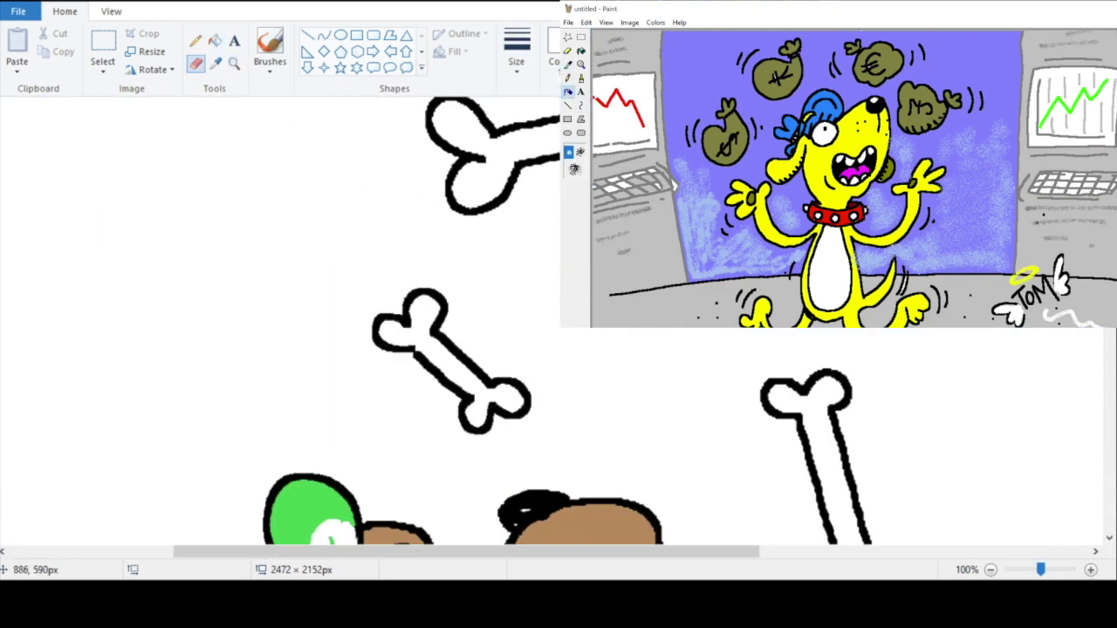
# Step: Examine the brown dog and the bones around it, both in detail and as a whole picture
pyautogui.click(234, 64)
pyautogui.scroll(-2, 367, 149)
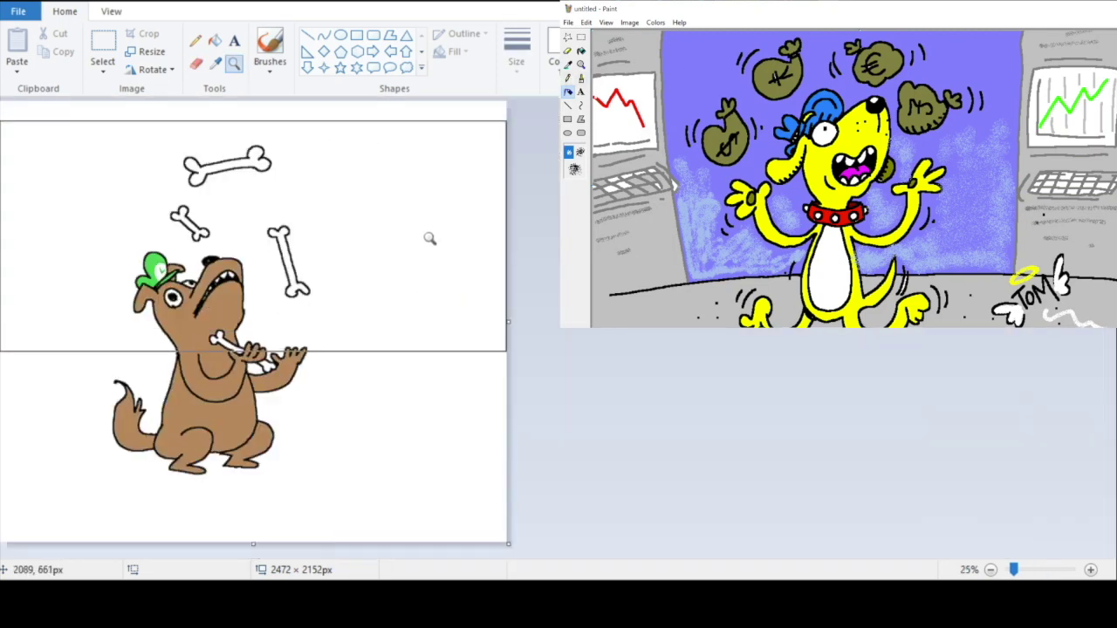
pyautogui.scroll(1, 534, 301)
pyautogui.click(196, 64)
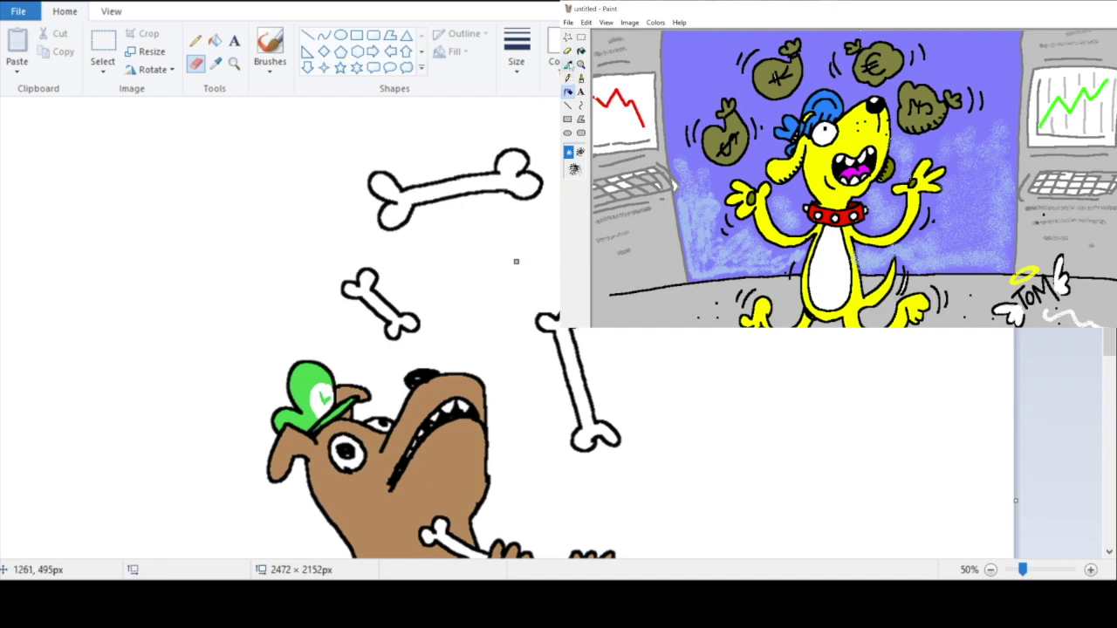
pyautogui.scroll(-3, 393, 349)
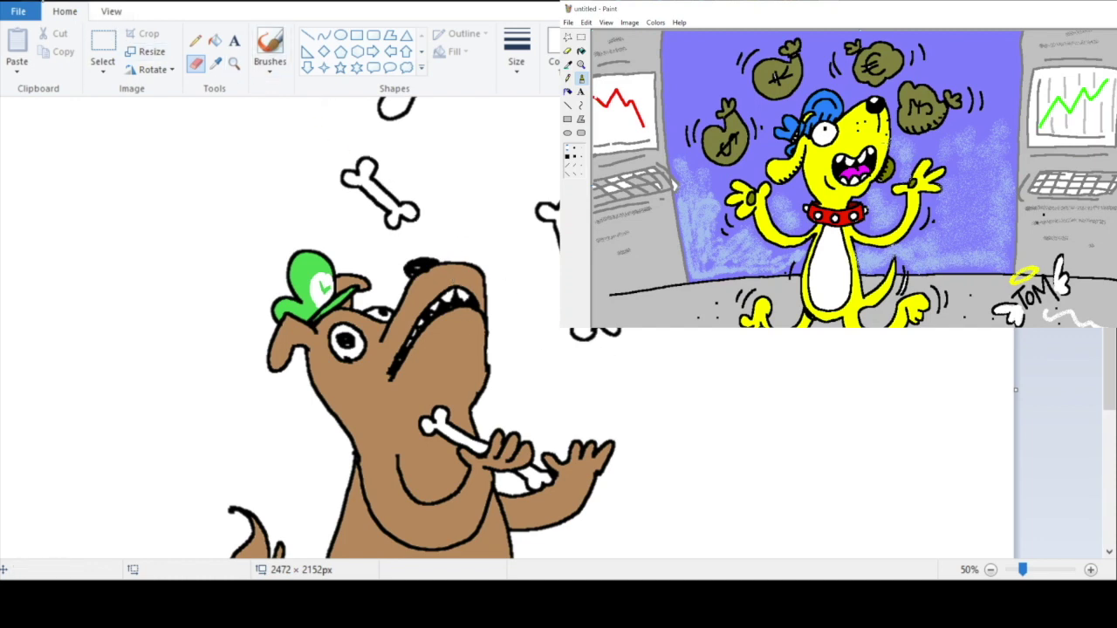
pyautogui.click(234, 63)
pyautogui.rightClick(323, 212)
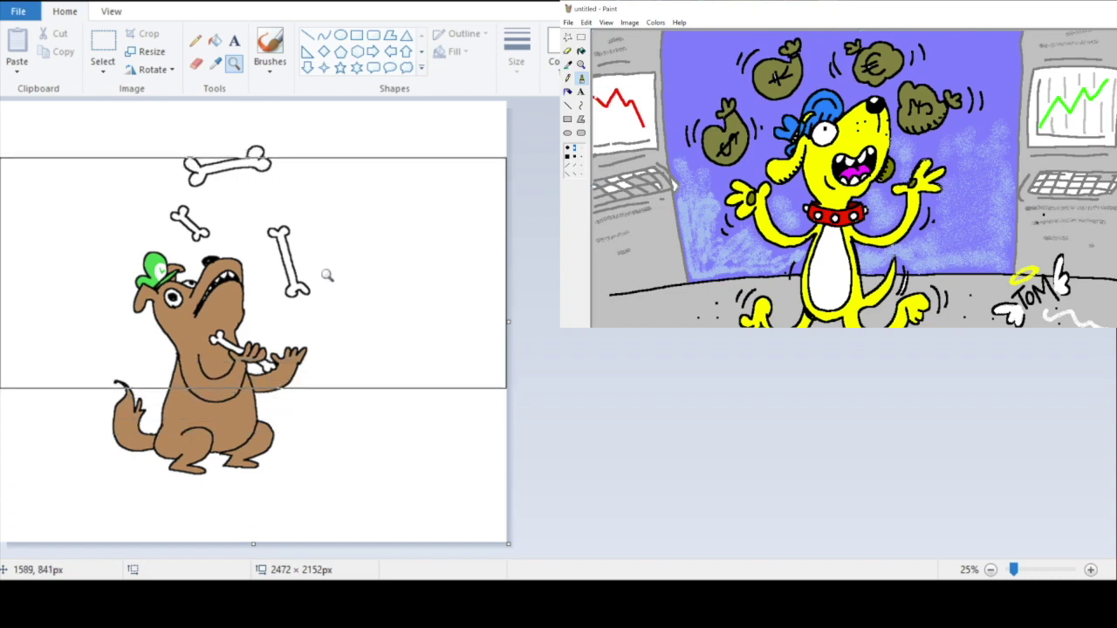
pyautogui.rightClick(354, 319)
pyautogui.click(218, 233)
pyautogui.click(417, 260)
pyautogui.rightClick(522, 209)
pyautogui.click(501, 240)
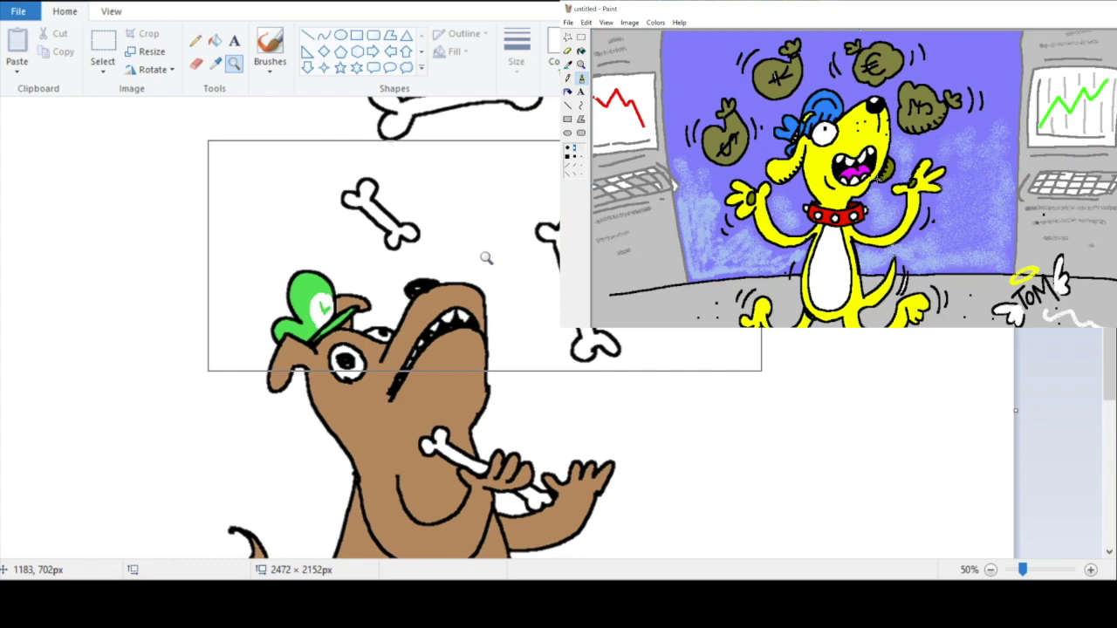
pyautogui.rightClick(418, 247)
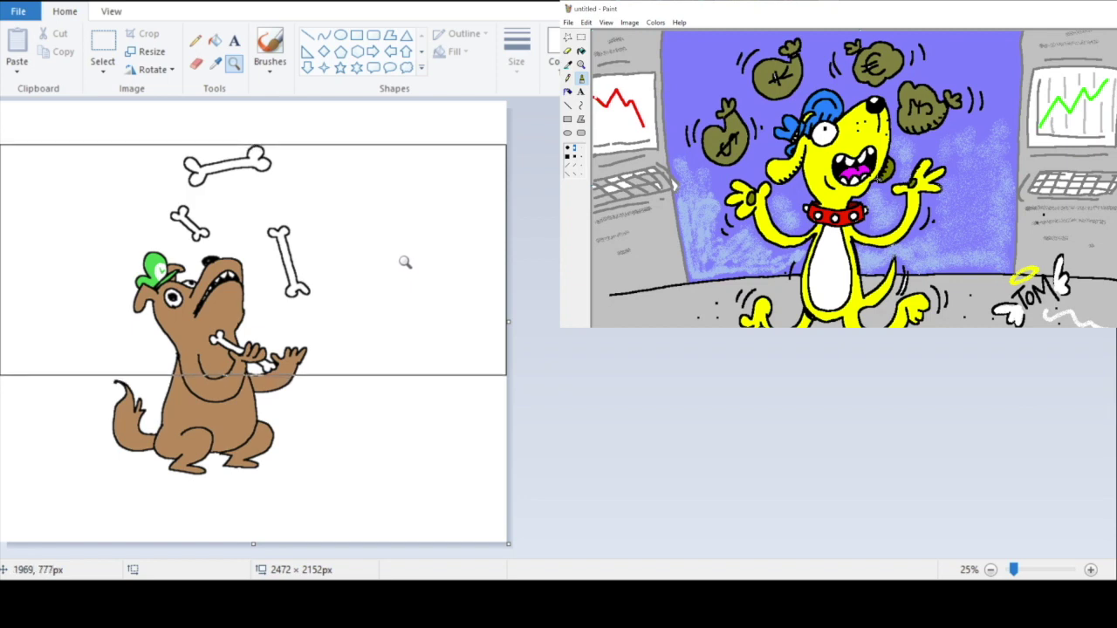
pyautogui.rightClick(386, 326)
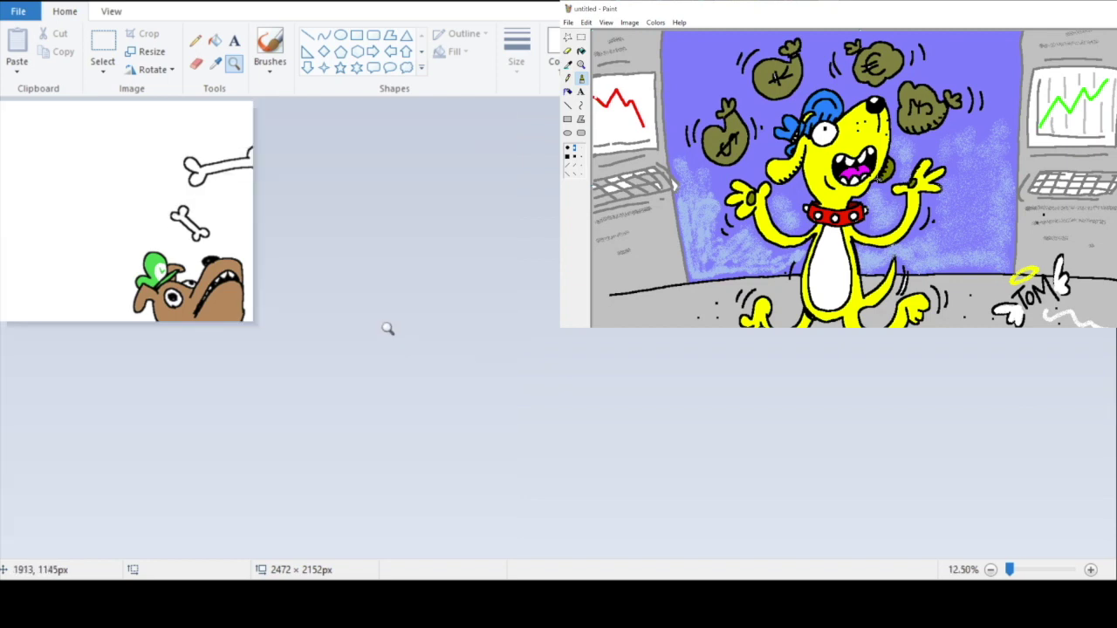
pyautogui.click(197, 242)
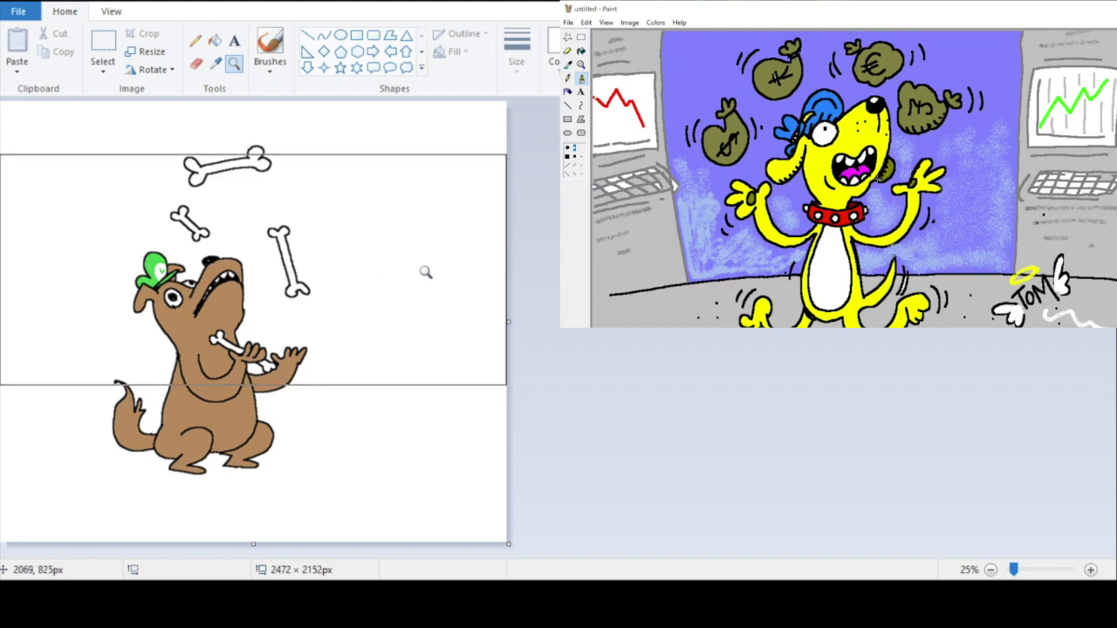
pyautogui.click(436, 289)
pyautogui.rightClick(427, 289)
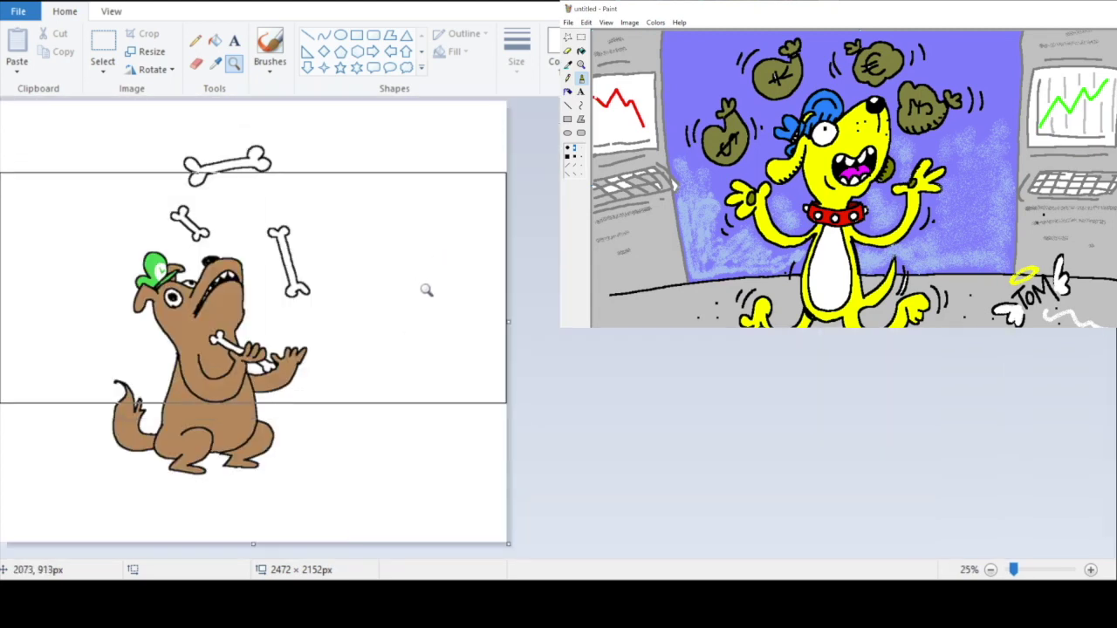
# Step: Bulge the front of the dog's jaw outward with a curved black line and paint over the old outline in brown
pyautogui.click(427, 331)
pyautogui.click(544, 338)
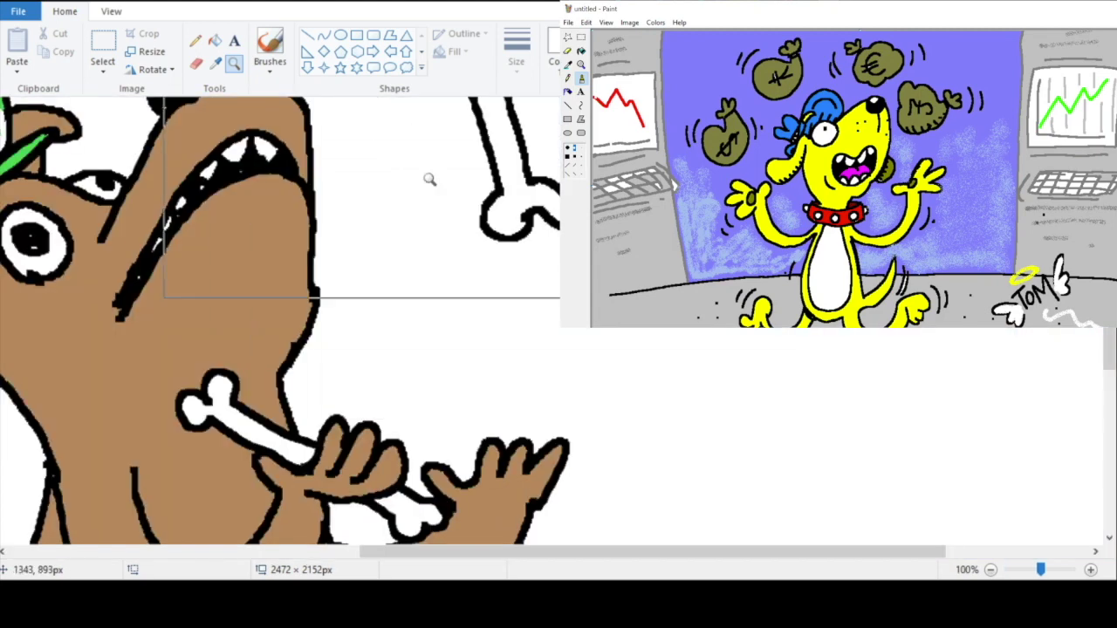
pyautogui.click(196, 63)
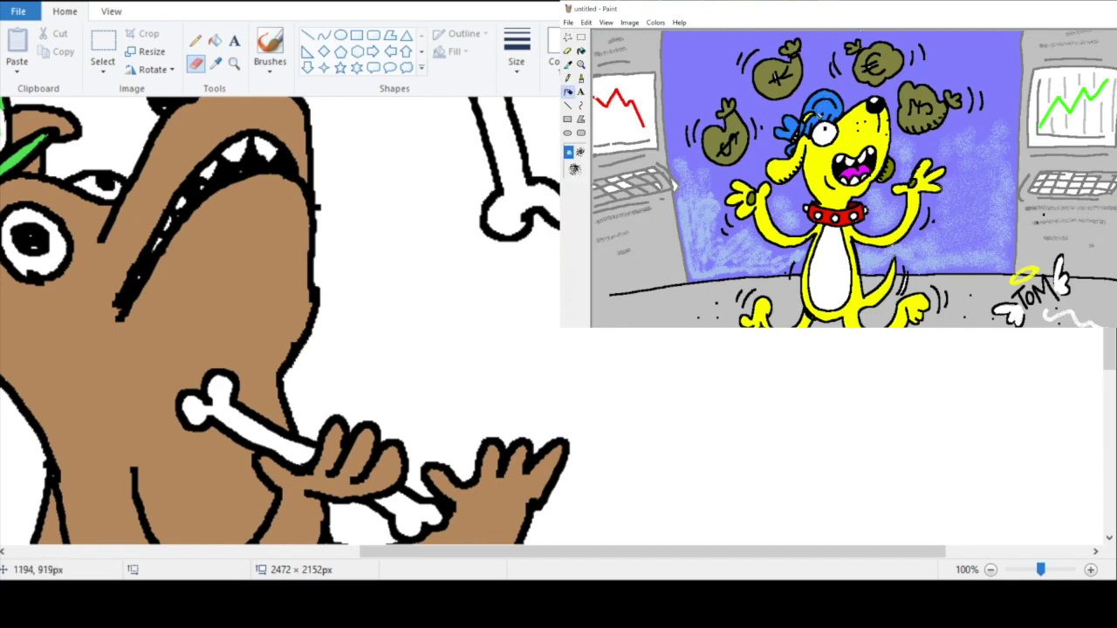
pyautogui.moveTo(322, 214); pyautogui.dragTo(325, 302)
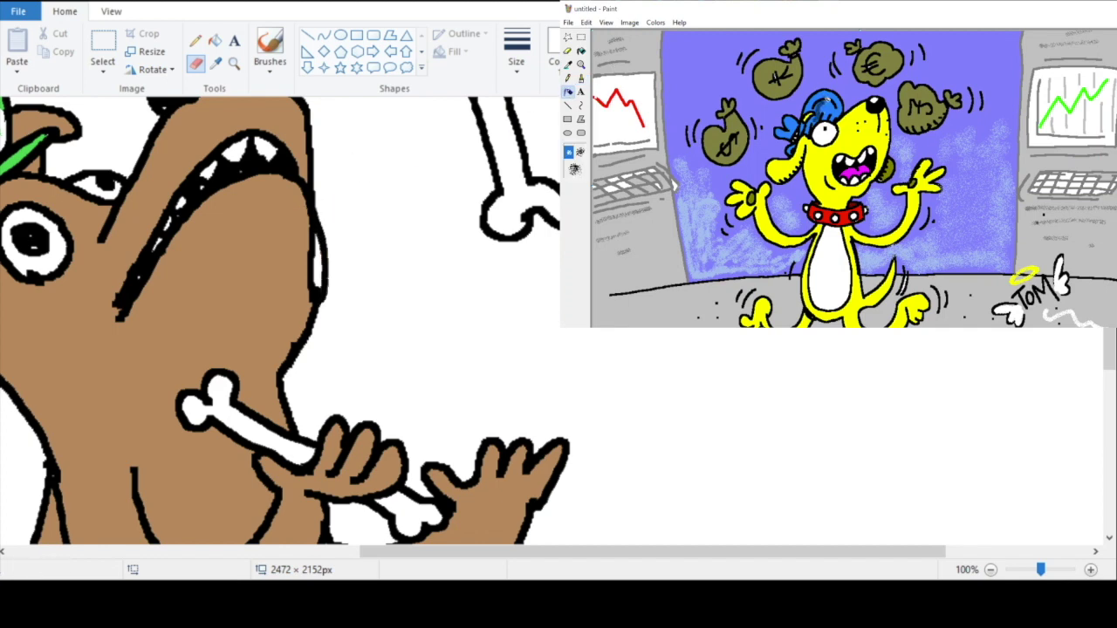
pyautogui.click(216, 67)
pyautogui.rightClick(273, 259)
pyautogui.moveTo(303, 222)
pyautogui.mouseDown()
pyautogui.moveTo(317, 277)
pyautogui.moveTo(294, 294)
pyautogui.mouseUp()
pyautogui.click(234, 63)
pyautogui.rightClick(434, 175)
pyautogui.rightClick(358, 306)
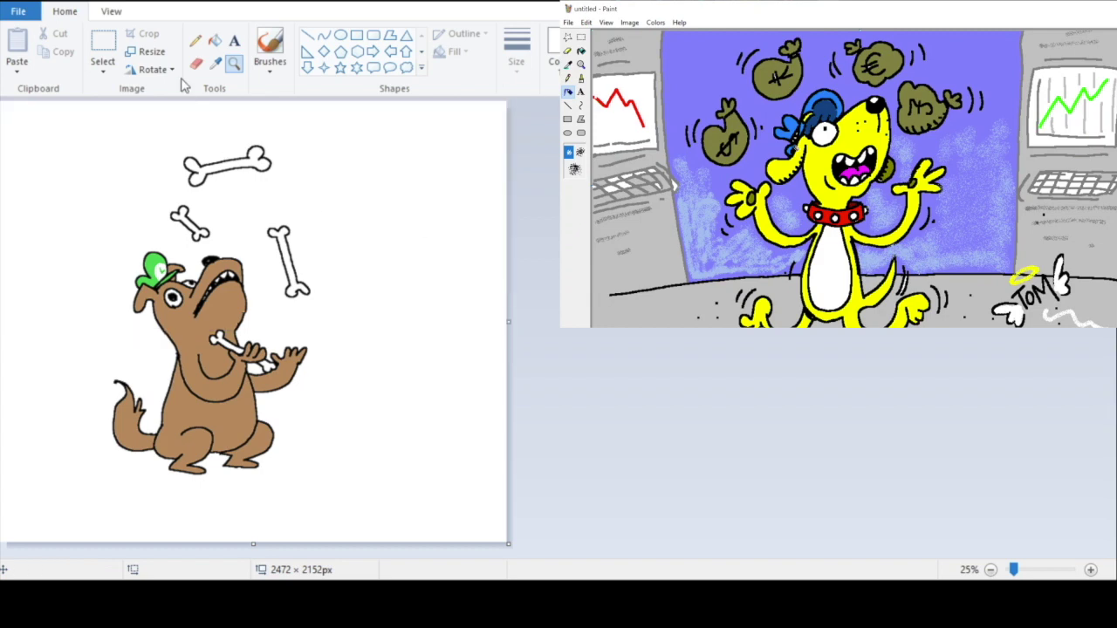
# Step: Draw a long horizontal black line behind the dog, spanning almost the full width of the canvas
pyautogui.rightClick(248, 229)
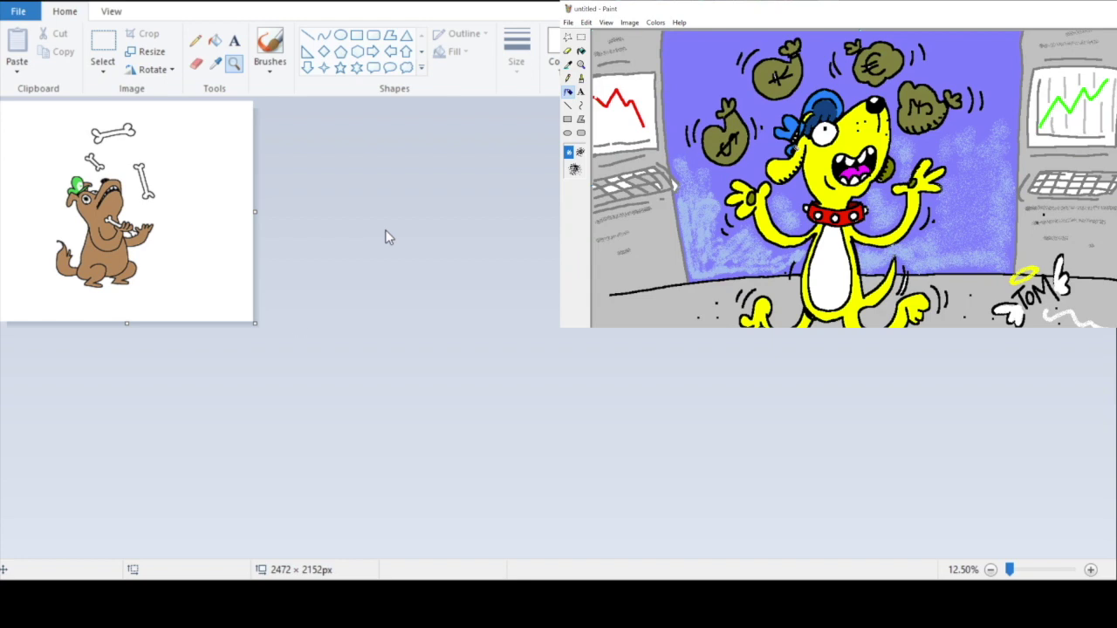
pyautogui.click(194, 252)
pyautogui.rightClick(242, 274)
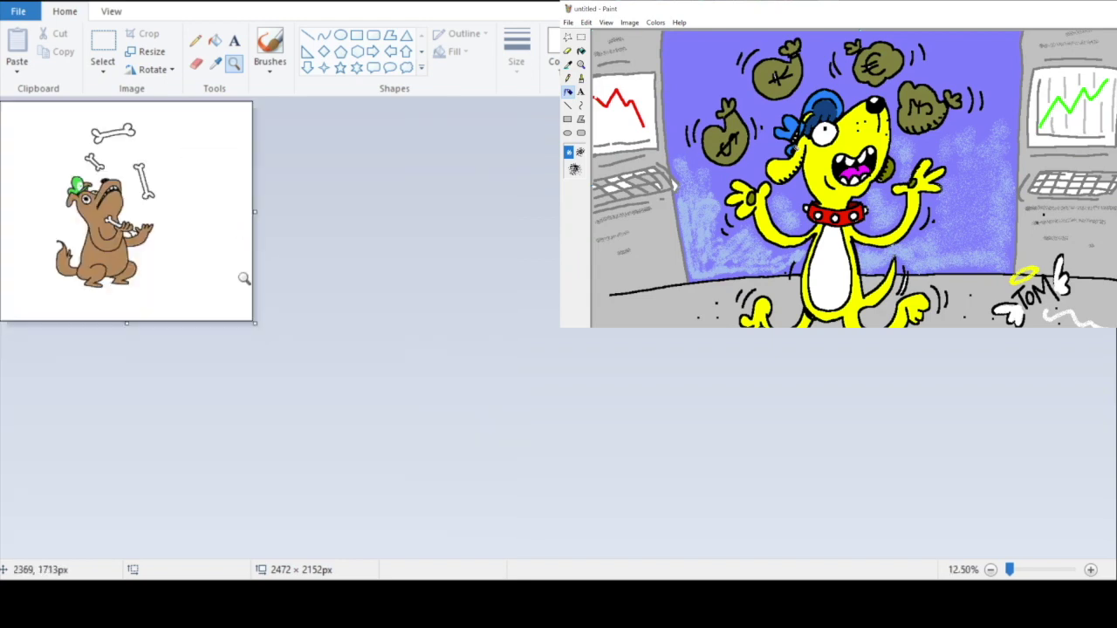
pyautogui.click(193, 279)
pyautogui.click(394, 459)
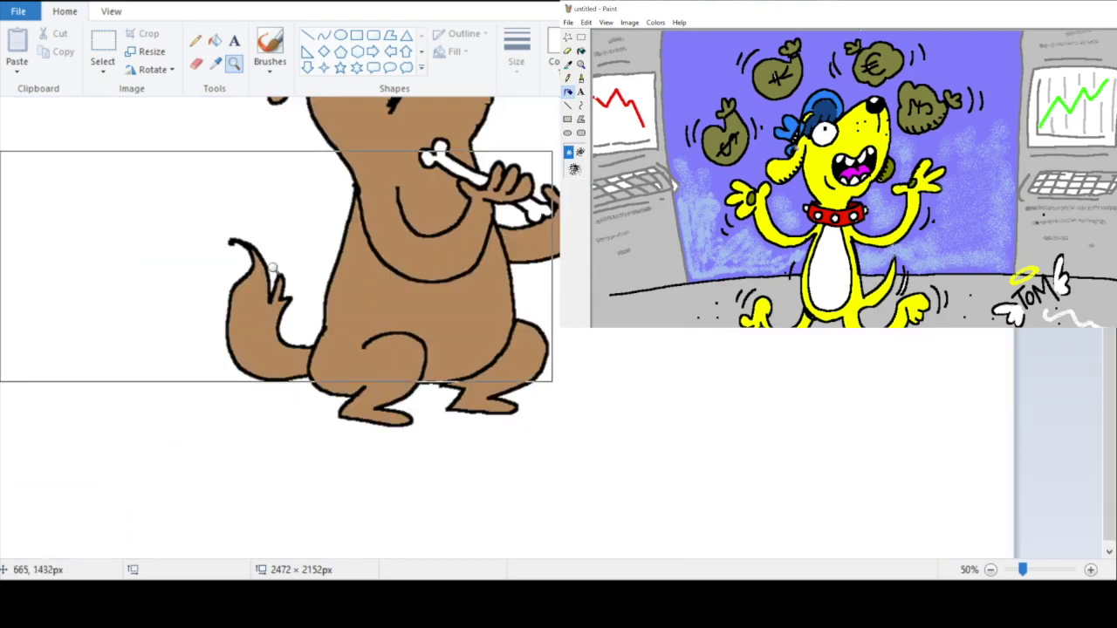
pyautogui.rightClick(277, 255)
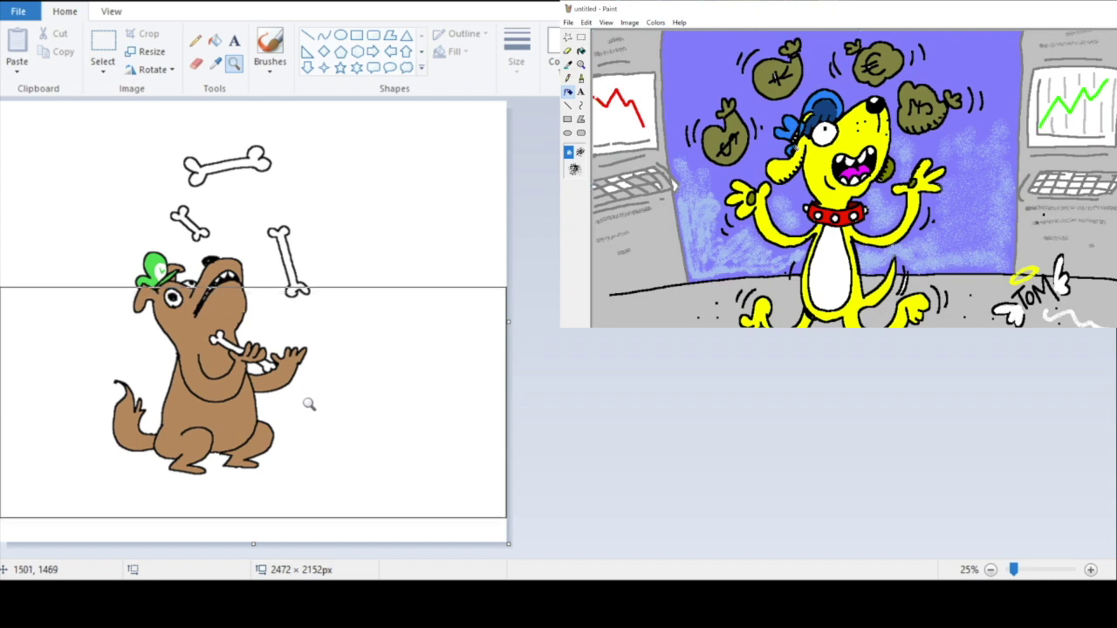
pyautogui.click(196, 64)
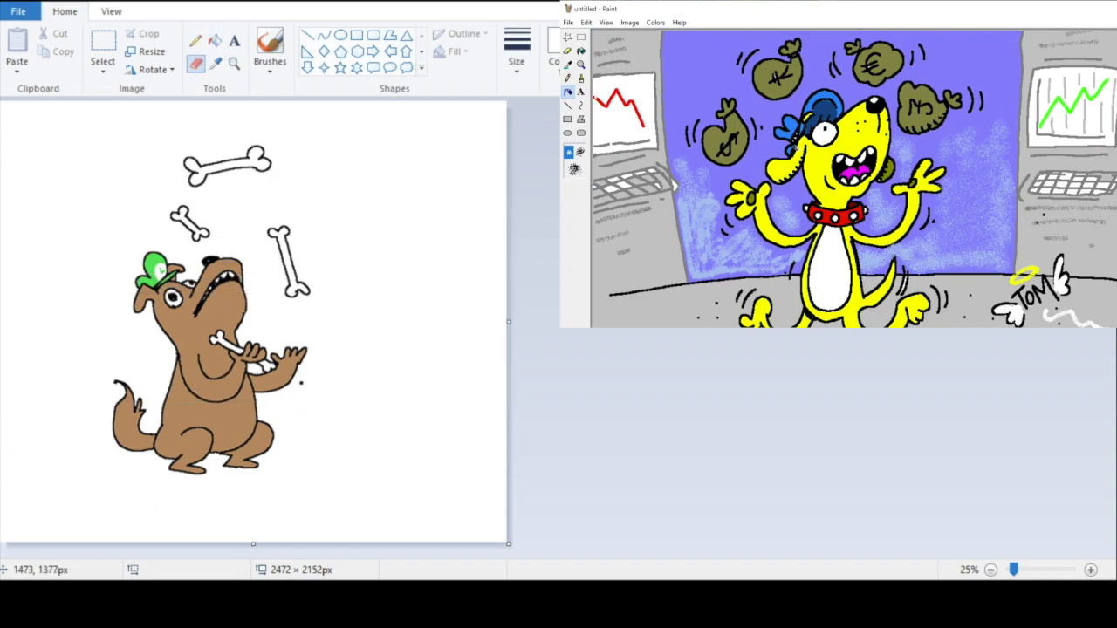
pyautogui.moveTo(11, 412); pyautogui.dragTo(483, 416)
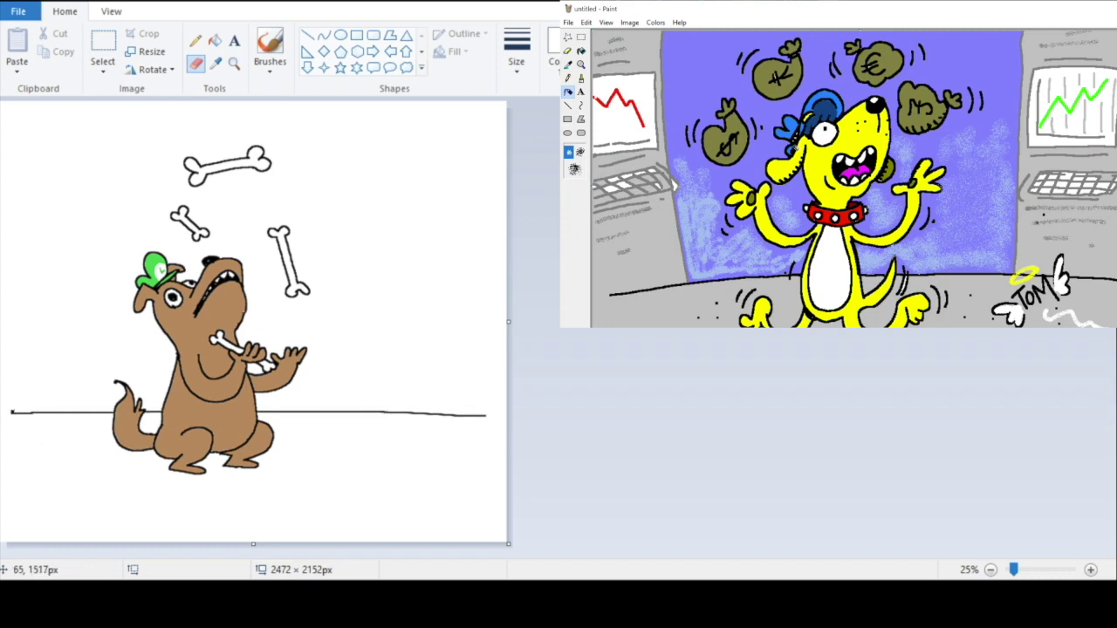
pyautogui.moveTo(61, 390); pyautogui.dragTo(527, 358)
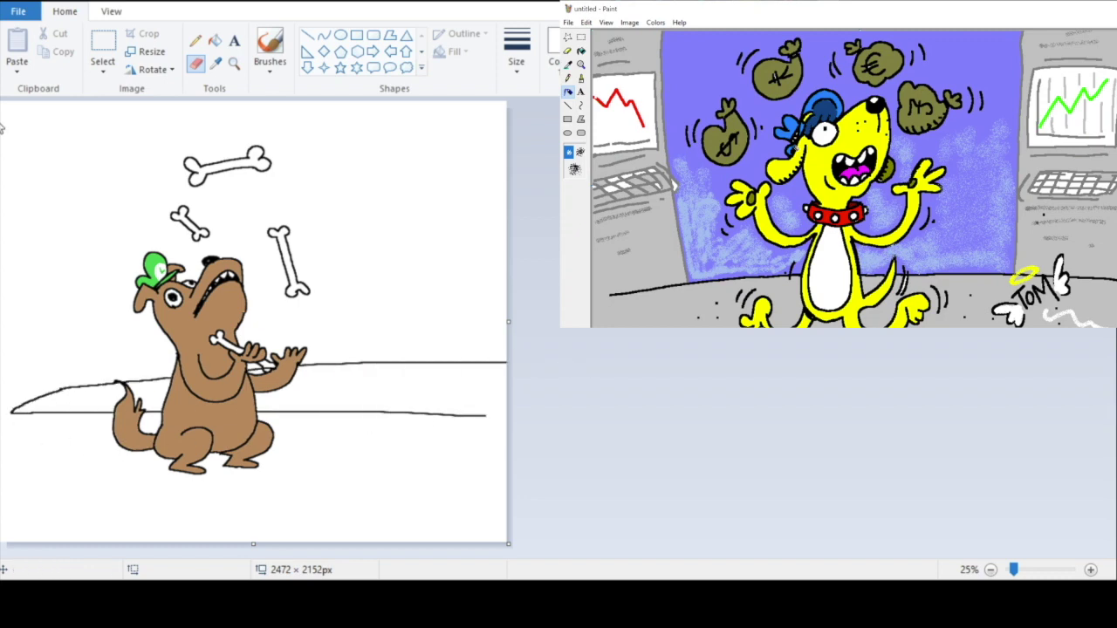
pyautogui.hotkey('ctrl', 'z')
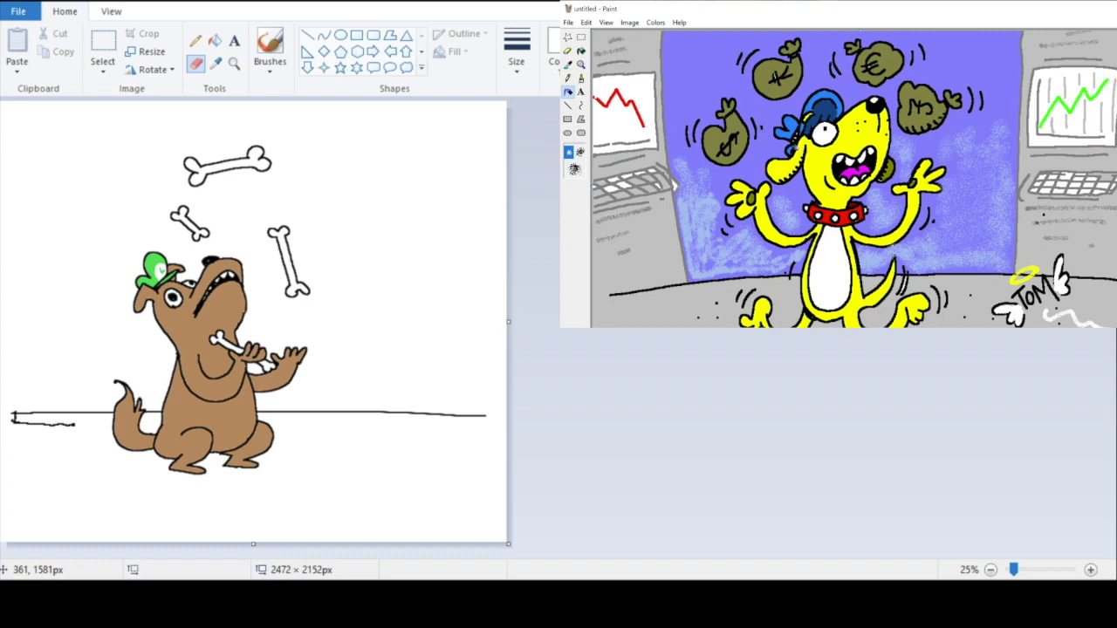
pyautogui.moveTo(487, 416); pyautogui.dragTo(553, 418)
pyautogui.hotkey('ctrl', 'z')
# Step: Draw a parallel lower edge to form a thin slab behind the dog, plus a slanted line from its left corner towards the tail
pyautogui.click(234, 63)
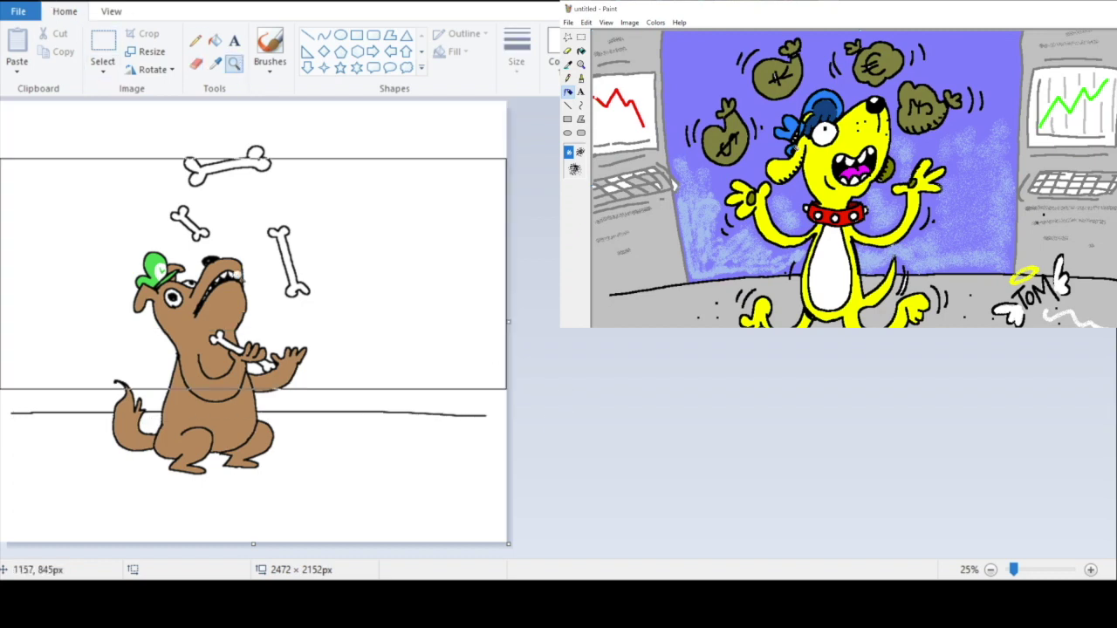
pyautogui.click(218, 401)
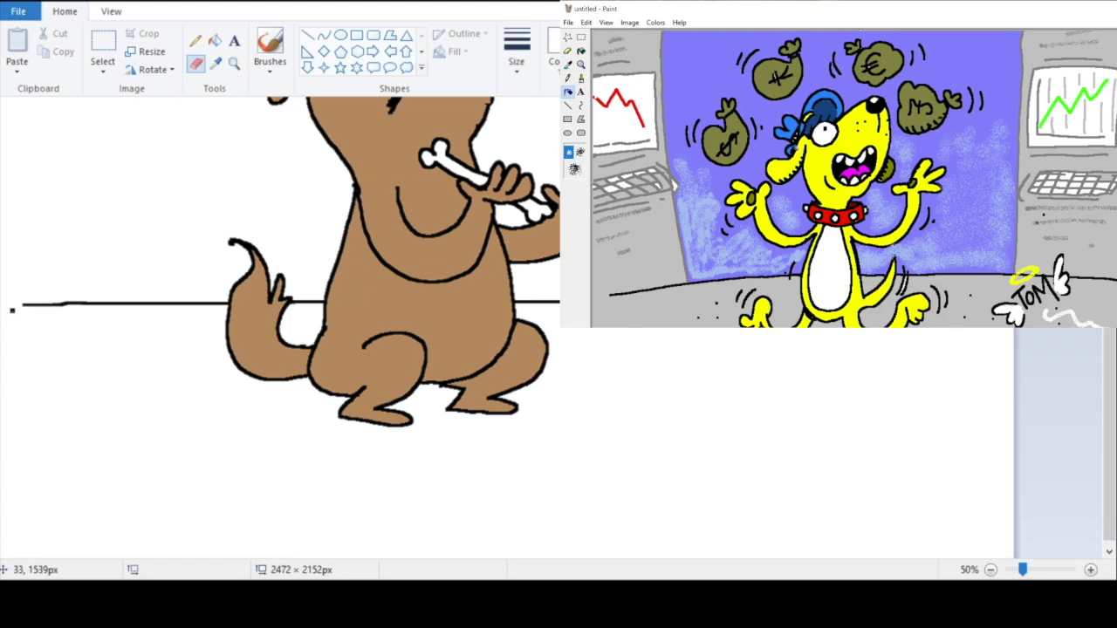
pyautogui.moveTo(54, 323)
pyautogui.mouseDown()
pyautogui.moveTo(739, 324)
pyautogui.moveTo(964, 337)
pyautogui.mouseUp()
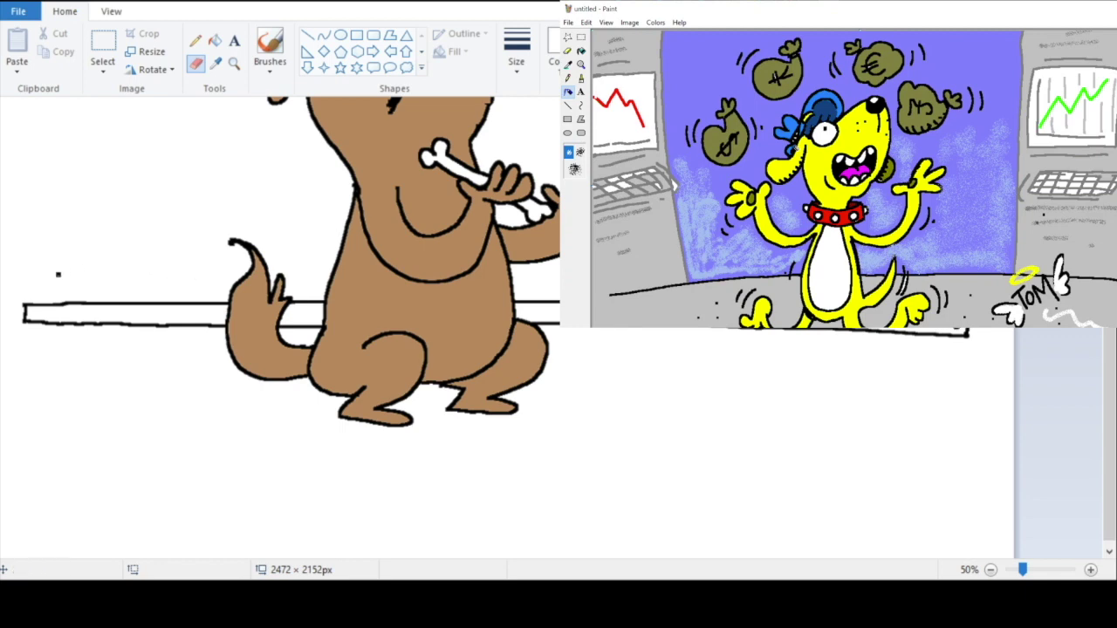
pyautogui.moveTo(25, 302); pyautogui.dragTo(216, 258)
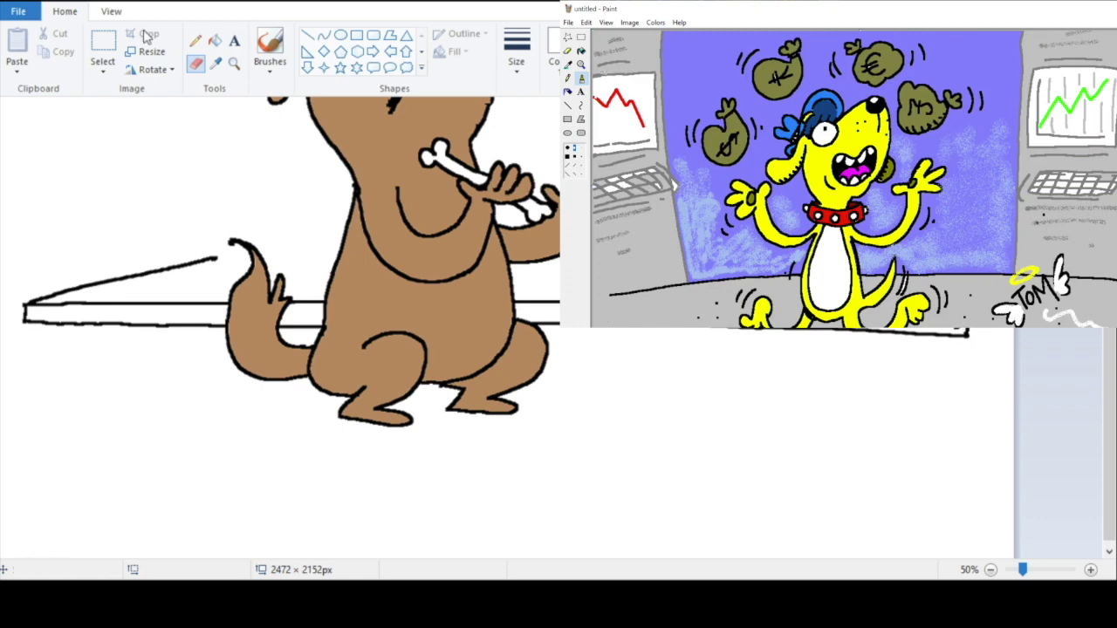
pyautogui.click(195, 40)
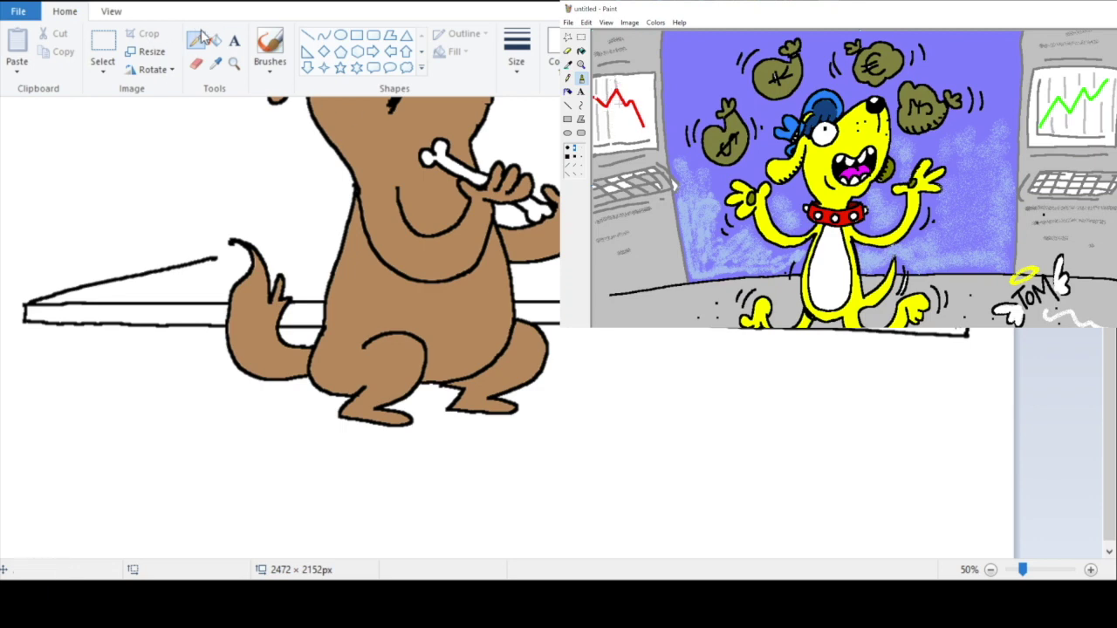
pyautogui.click(195, 65)
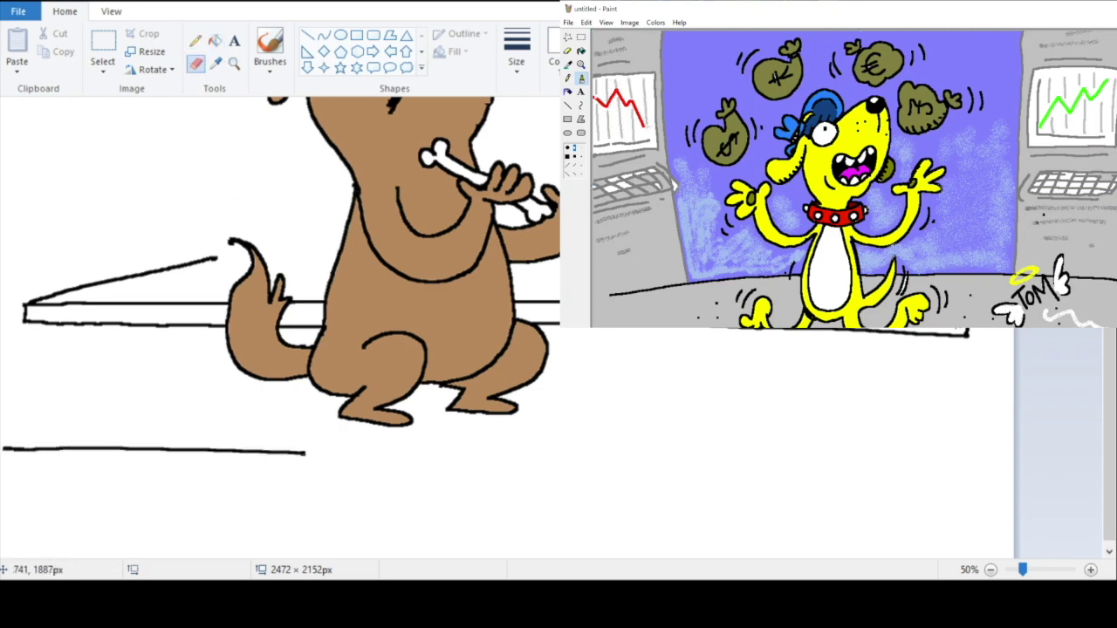
pyautogui.moveTo(304, 454); pyautogui.dragTo(1012, 505)
pyautogui.hotkey('ctrl', 'z')
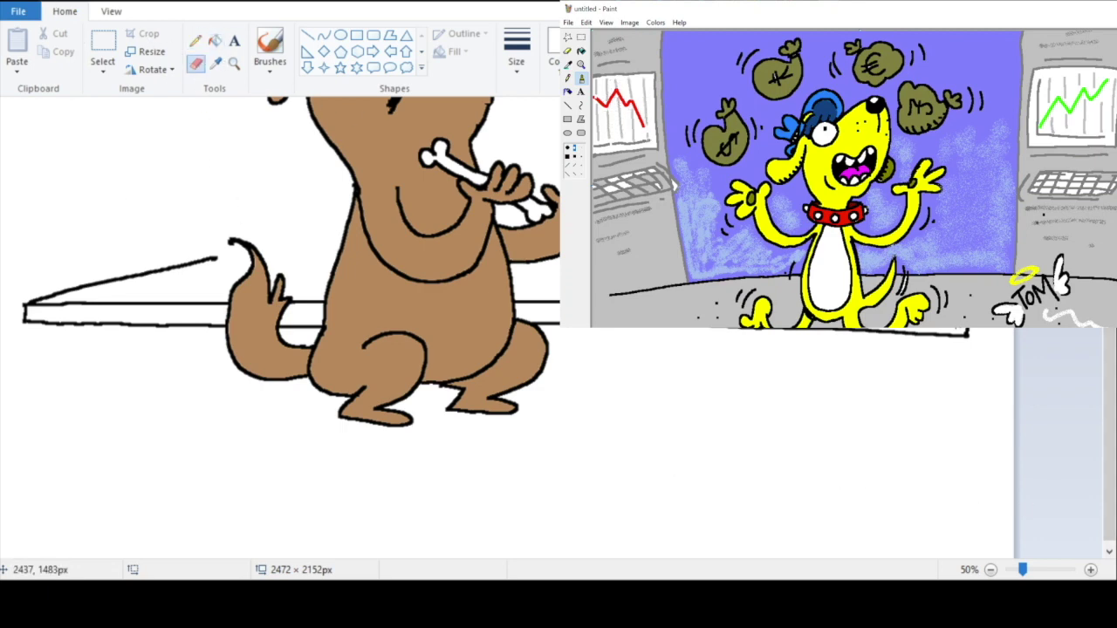
pyautogui.click(234, 63)
pyautogui.rightClick(454, 398)
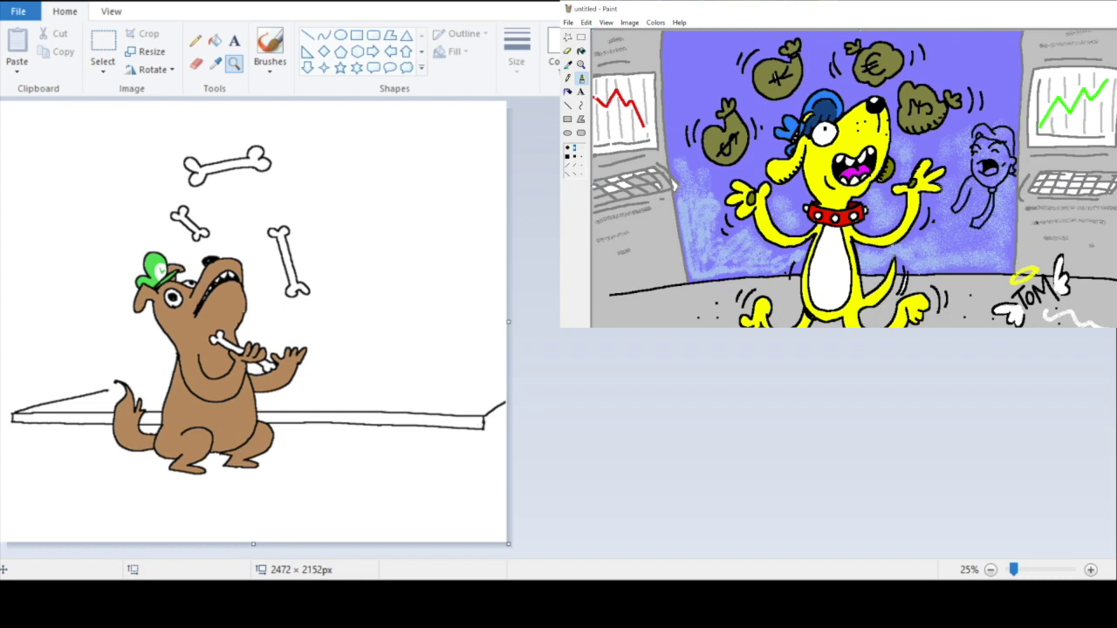
pyautogui.click(369, 387)
pyautogui.rightClick(278, 125)
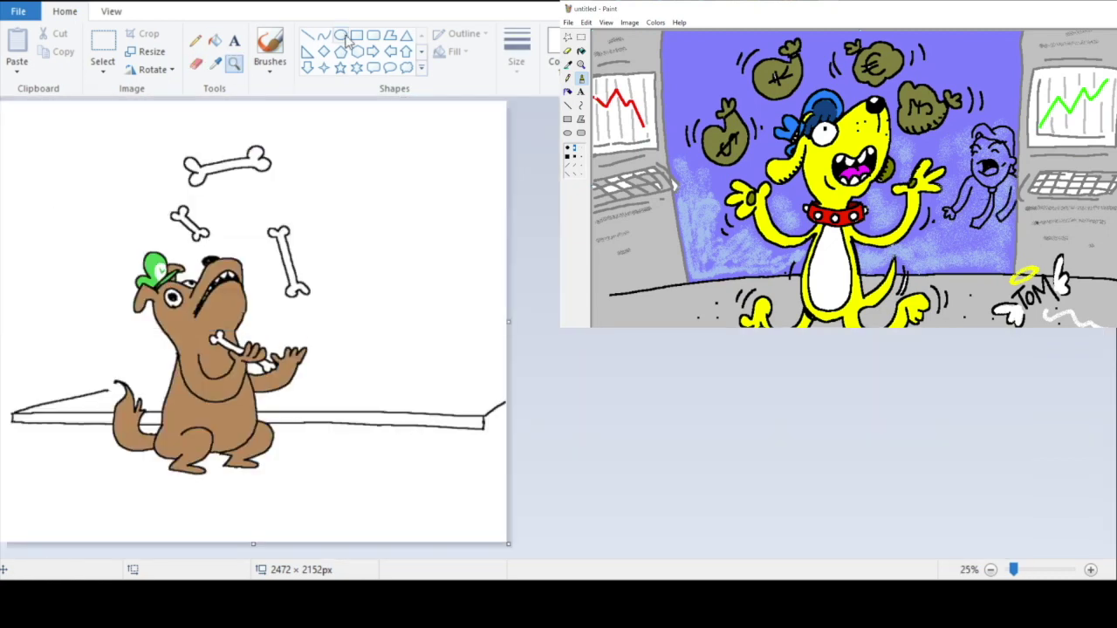
# Step: Draw a red rounded-rectangle frame about 2341 × 1977 px around the dog and bones
pyautogui.click(373, 35)
pyautogui.moveTo(4, 109); pyautogui.dragTo(504, 515)
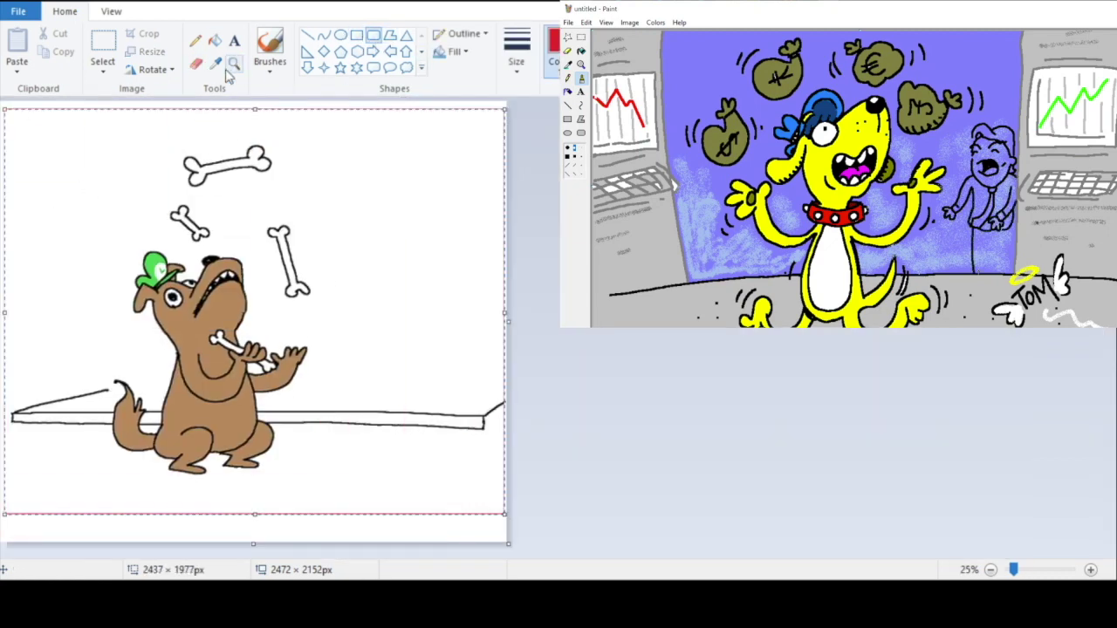
pyautogui.moveTo(505, 313); pyautogui.dragTo(496, 323)
pyautogui.moveTo(4, 312); pyautogui.dragTo(16, 314)
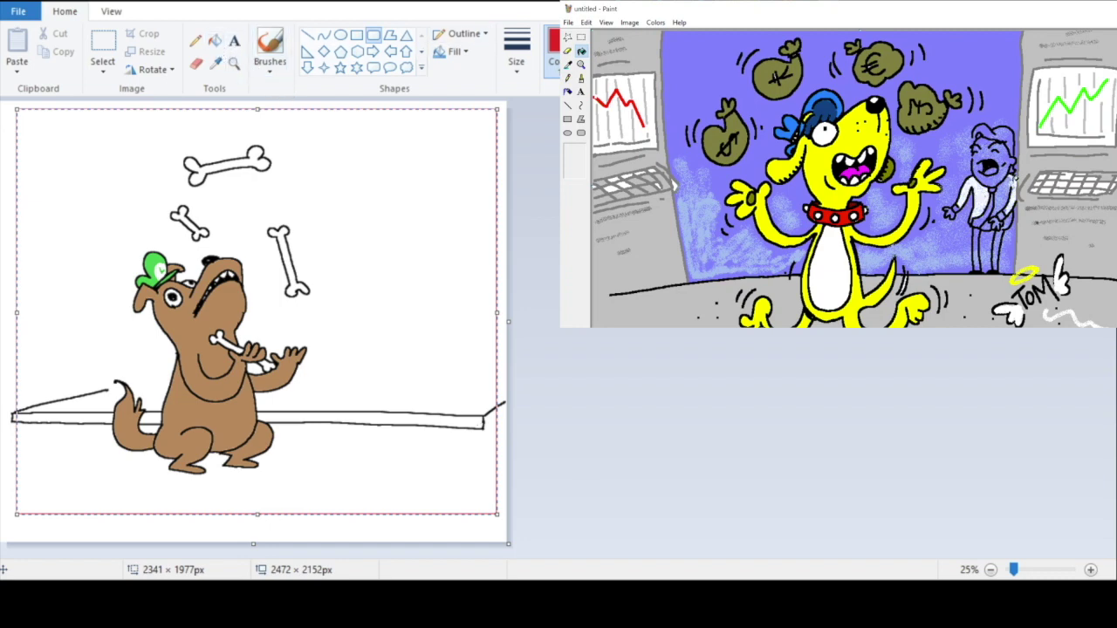
pyautogui.click(684, 33)
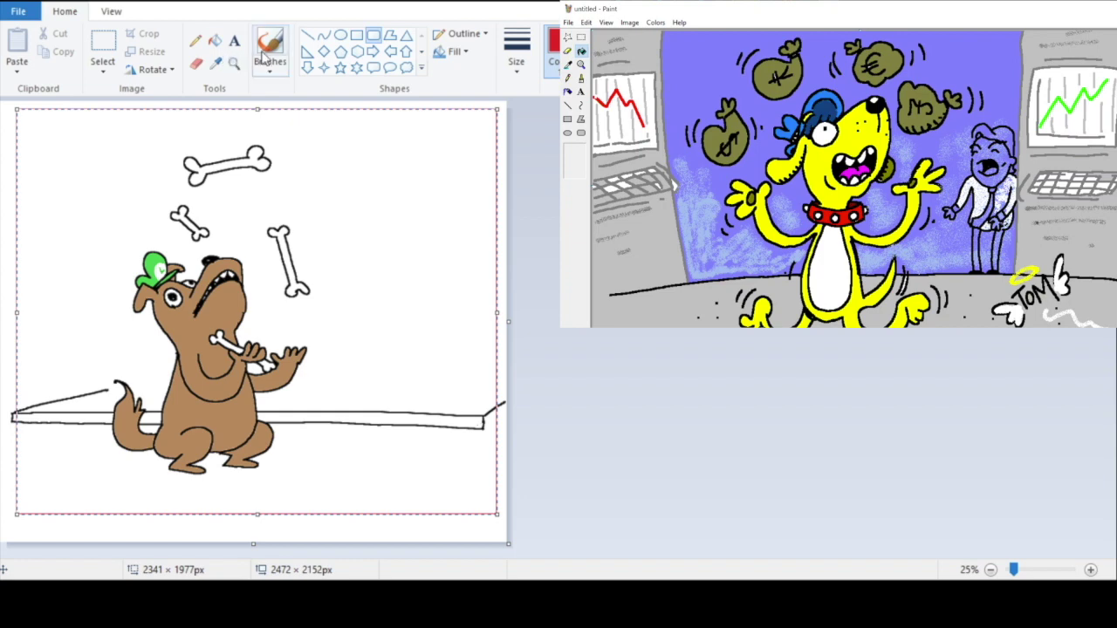
# Step: Trim the ends of the platform lines that stick out past the red frame
pyautogui.click(234, 65)
pyautogui.rightClick(215, 244)
pyautogui.click(183, 298)
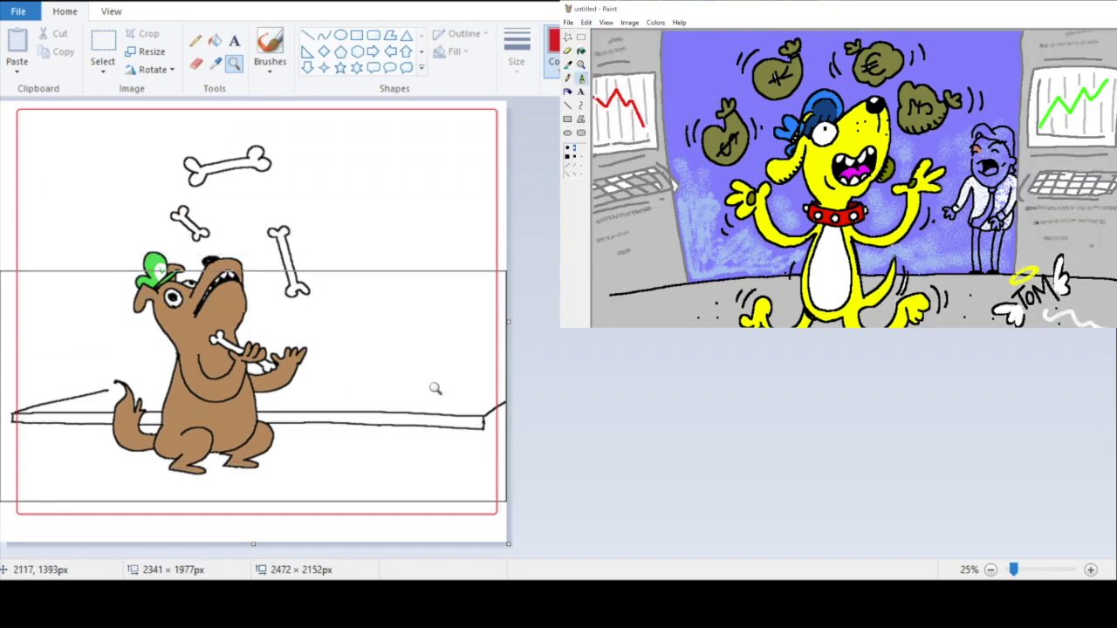
pyautogui.click(392, 462)
pyautogui.rightClick(369, 464)
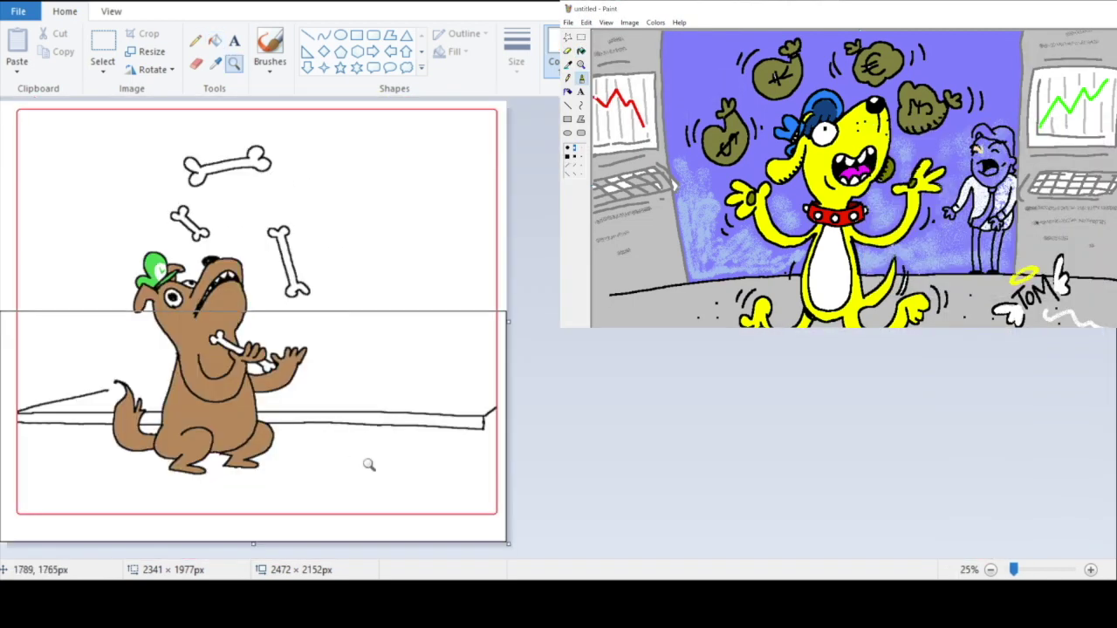
pyautogui.click(428, 360)
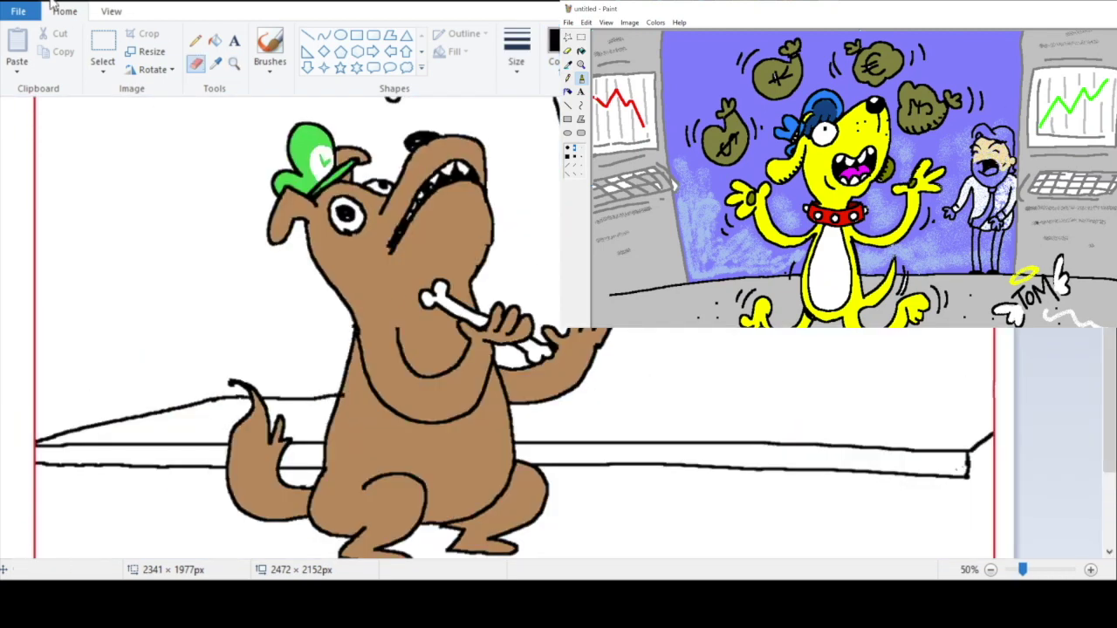
# Step: Remove the platform lines behind the dog, keeping the dog, the bones and the red frame
pyautogui.click(233, 64)
pyautogui.rightClick(476, 372)
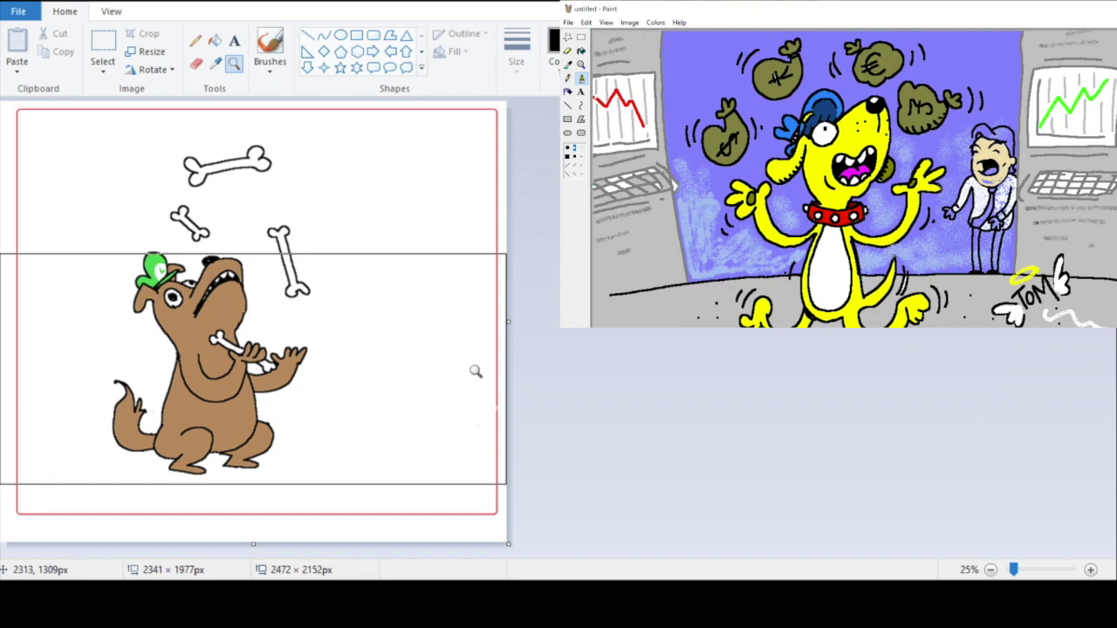
pyautogui.rightClick(397, 371)
pyautogui.click(227, 257)
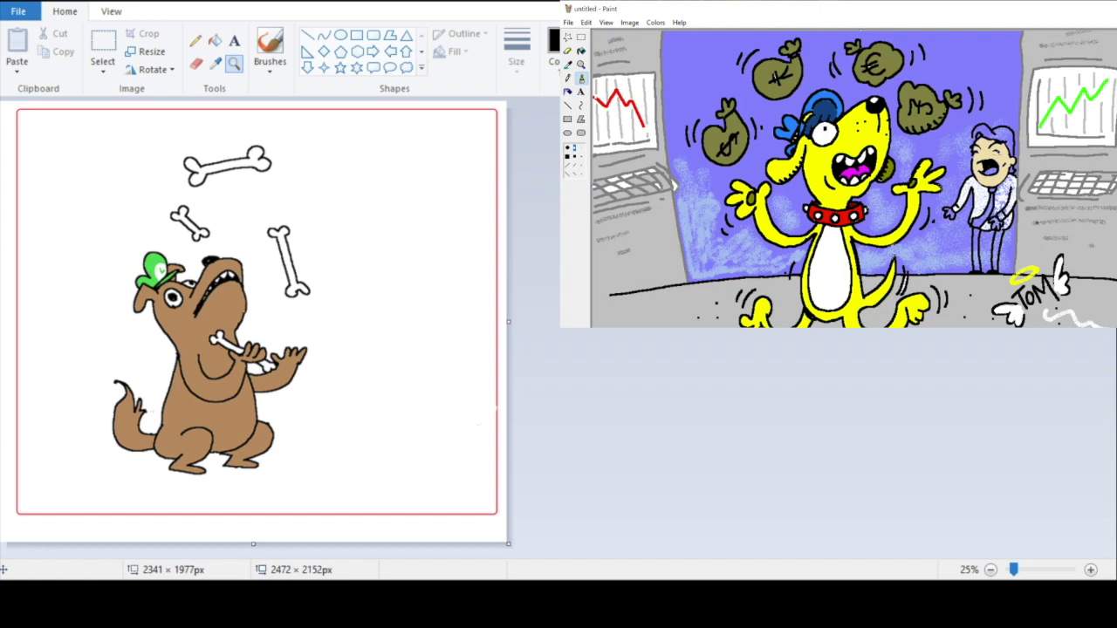
pyautogui.rightClick(354, 416)
pyautogui.click(237, 302)
pyautogui.click(244, 412)
pyautogui.rightClick(190, 158)
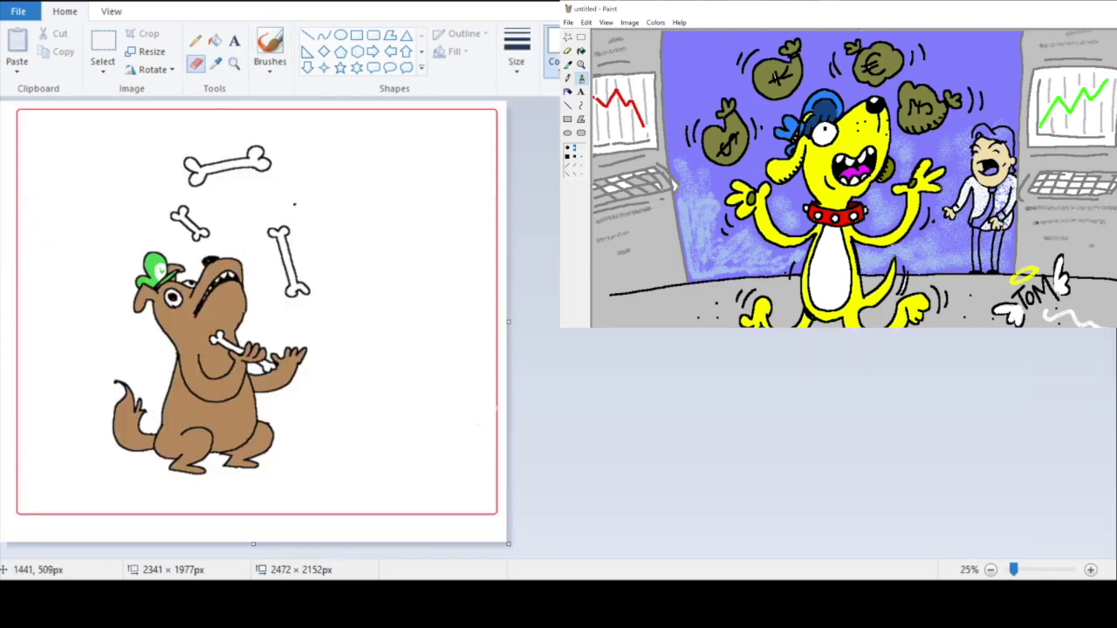
# Step: Draw the black outline of a tall column with straight sides and a gently curved top to the right of the dog
pyautogui.click(358, 377)
pyautogui.rightClick(299, 424)
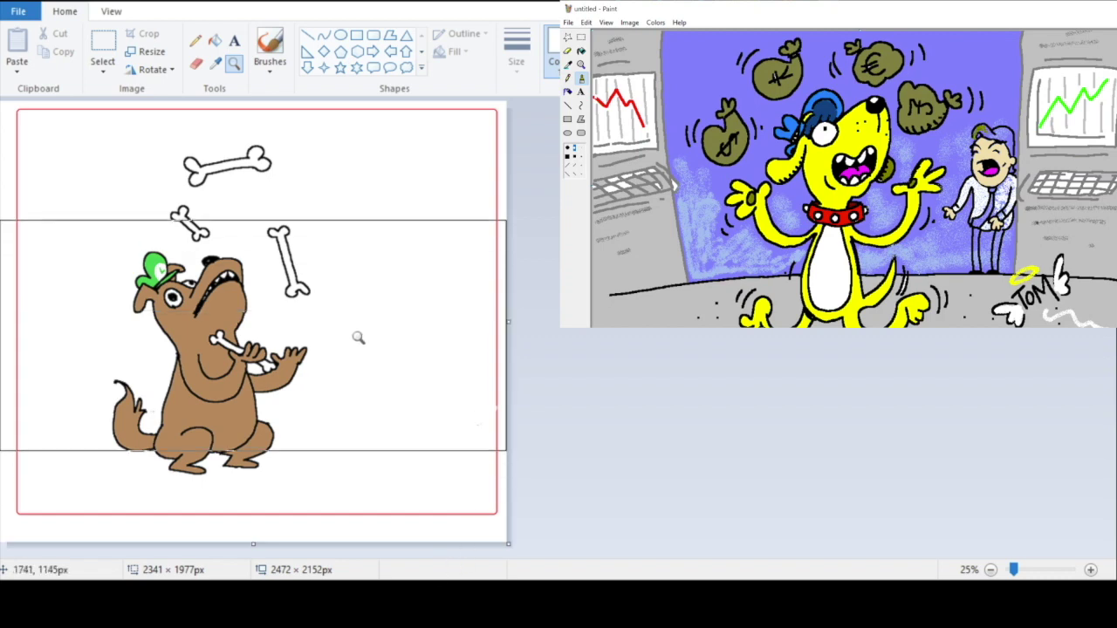
pyautogui.click(461, 245)
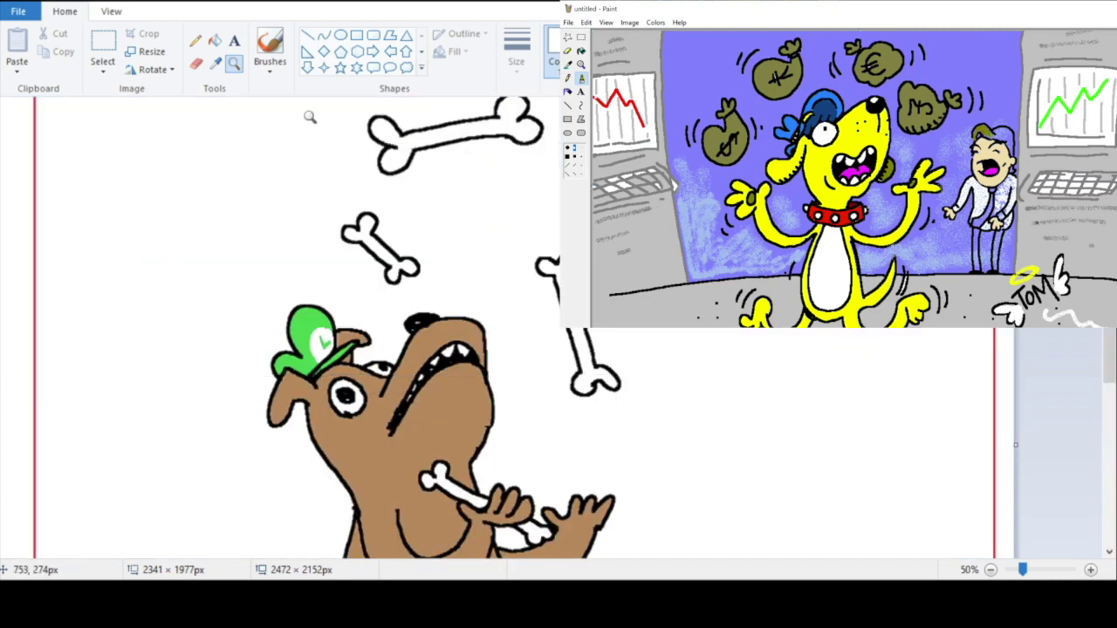
pyautogui.click(195, 62)
pyautogui.moveTo(734, 527)
pyautogui.mouseDown()
pyautogui.moveTo(740, 331)
pyautogui.moveTo(875, 327)
pyautogui.mouseUp()
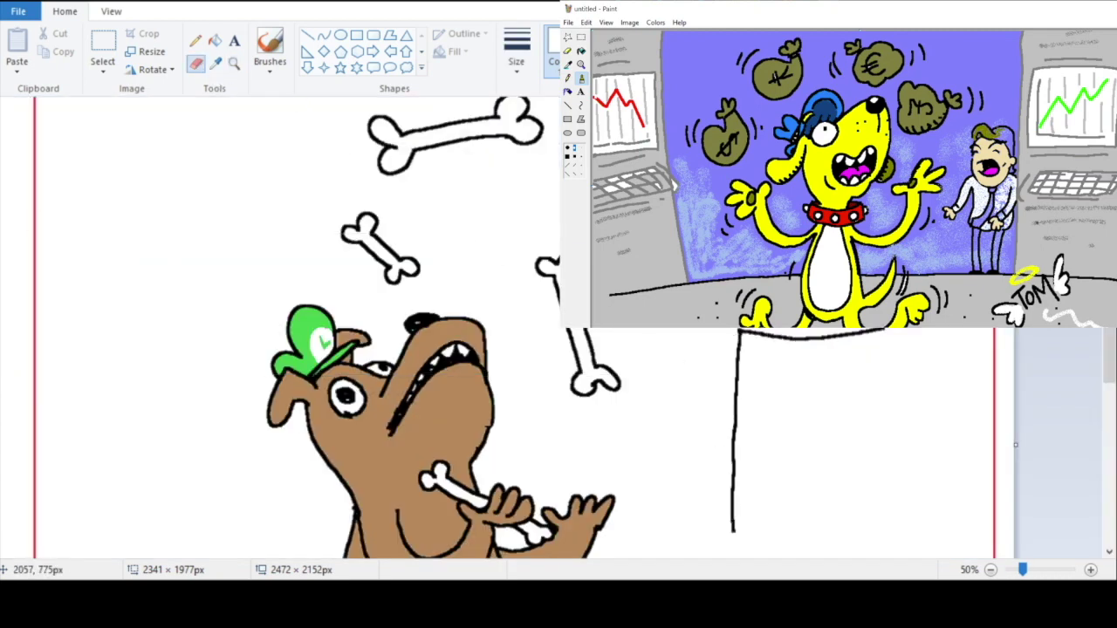
pyautogui.click(45, 3)
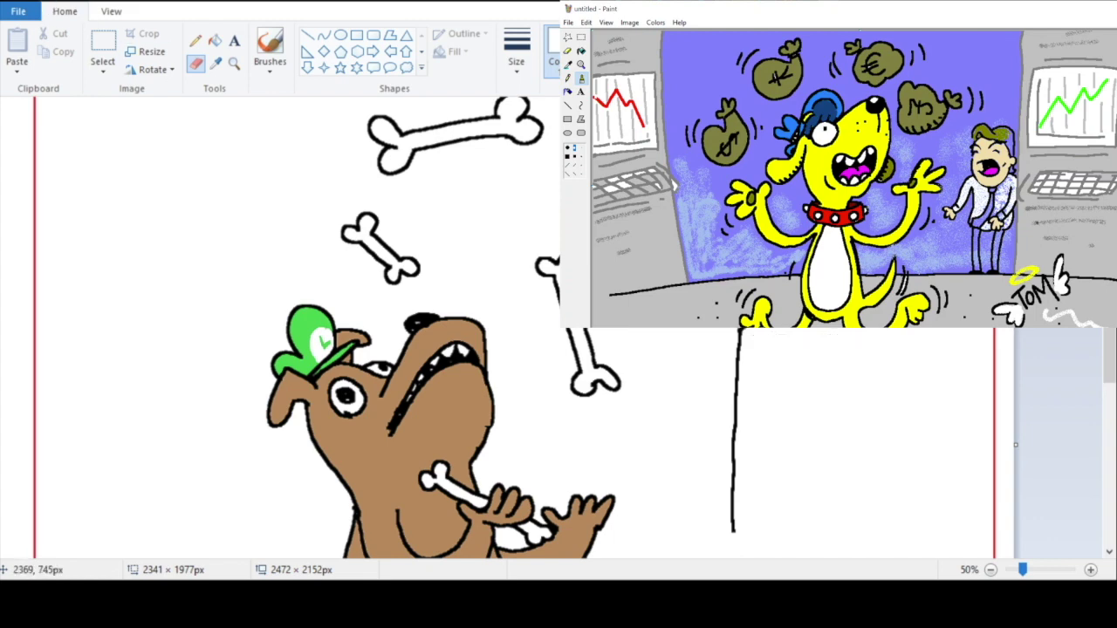
pyautogui.scroll(-3, 875, 322)
pyautogui.moveTo(872, 253)
pyautogui.mouseDown()
pyautogui.moveTo(858, 494)
pyautogui.moveTo(735, 459)
pyautogui.mouseUp()
pyautogui.moveTo(1109, 369); pyautogui.dragTo(1108, 325)
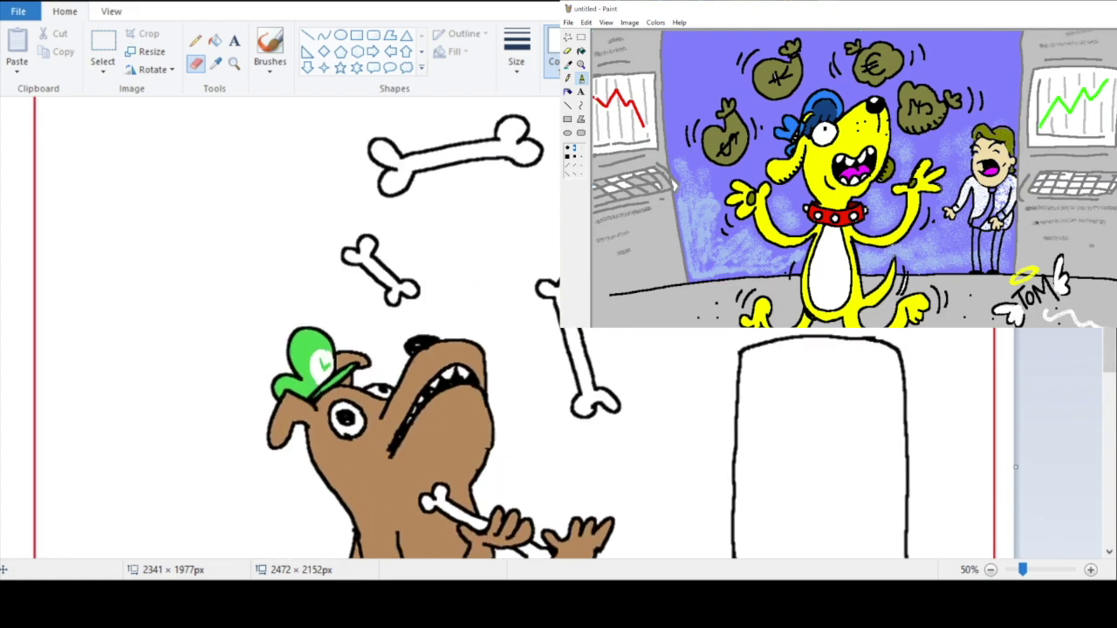
# Step: Draw two stacked tiers of large panels above the column, with angular slanted flaps on both sides
pyautogui.moveTo(700, 329); pyautogui.dragTo(734, 329)
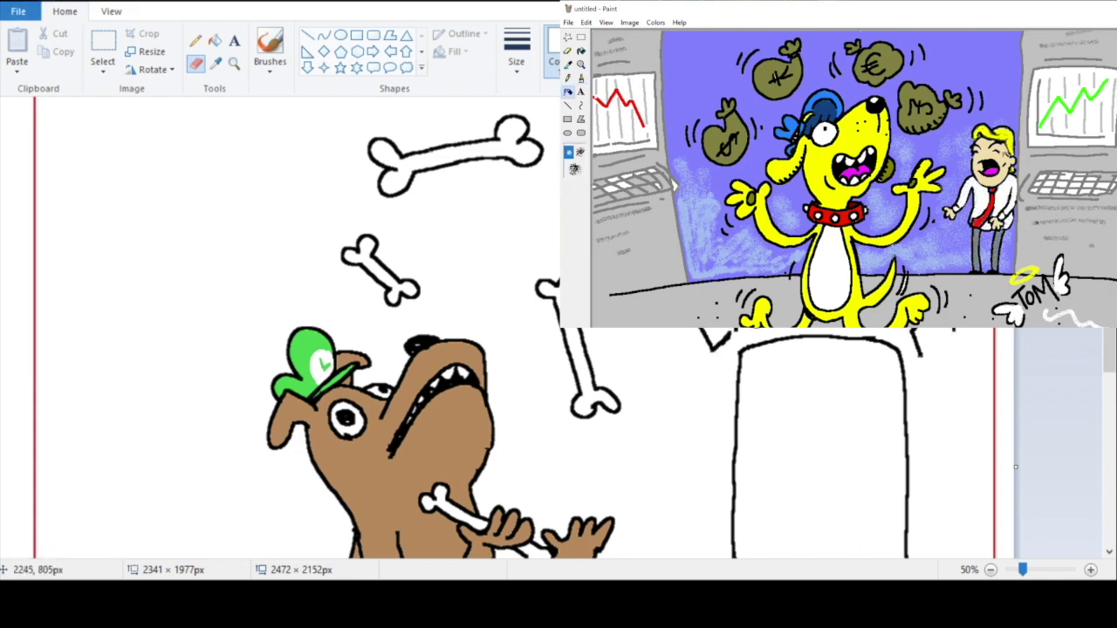
pyautogui.moveTo(953, 331); pyautogui.dragTo(934, 368)
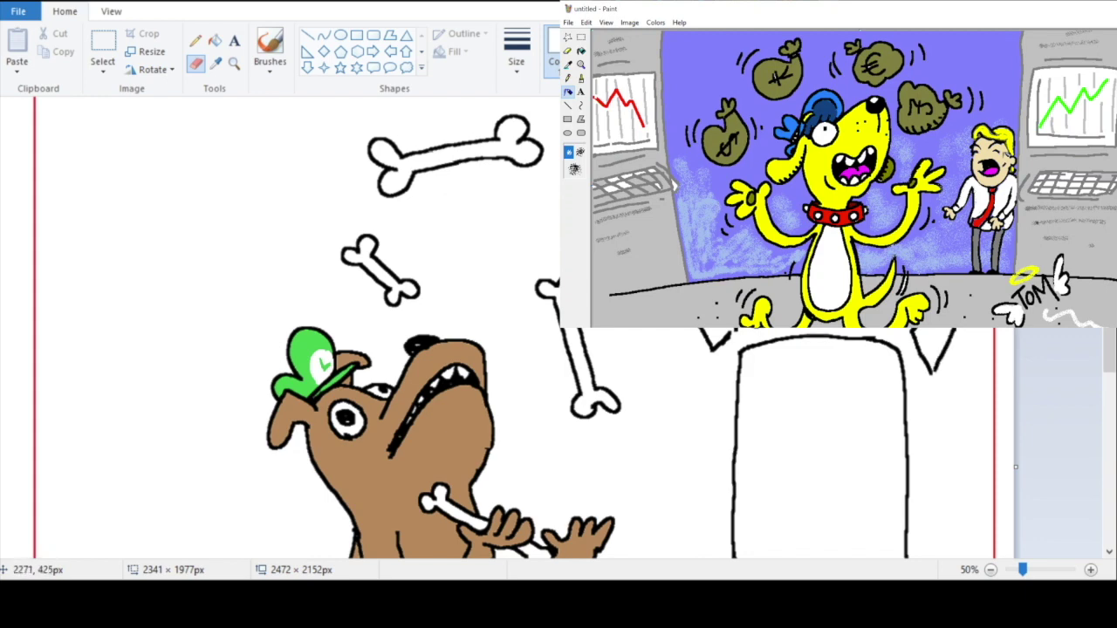
pyautogui.scroll(2, 1108, 349)
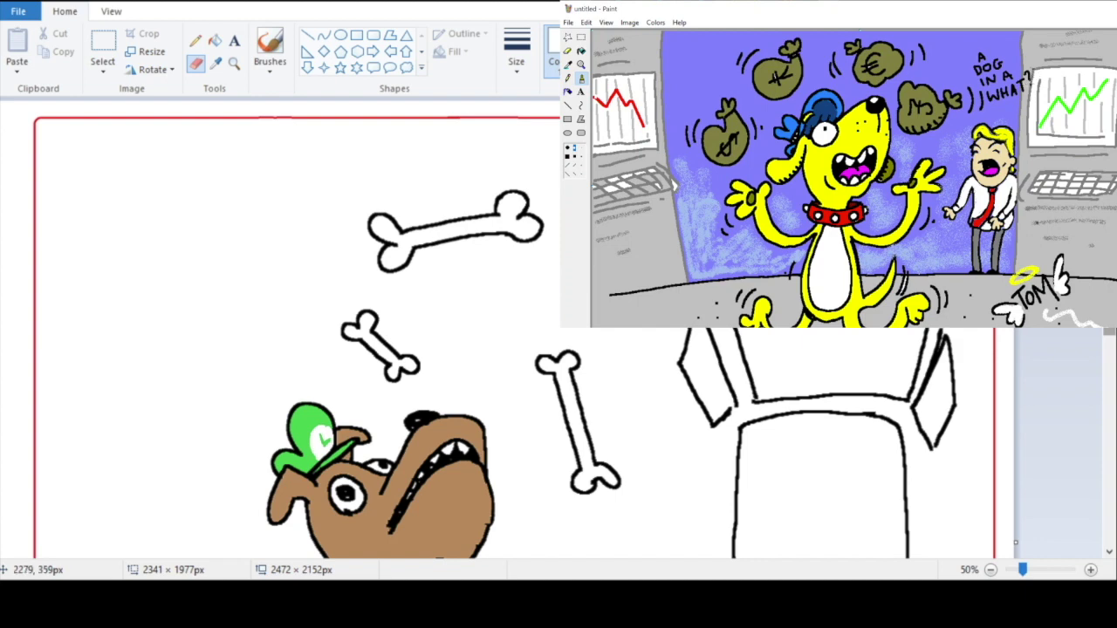
pyautogui.moveTo(974, 329); pyautogui.dragTo(959, 329)
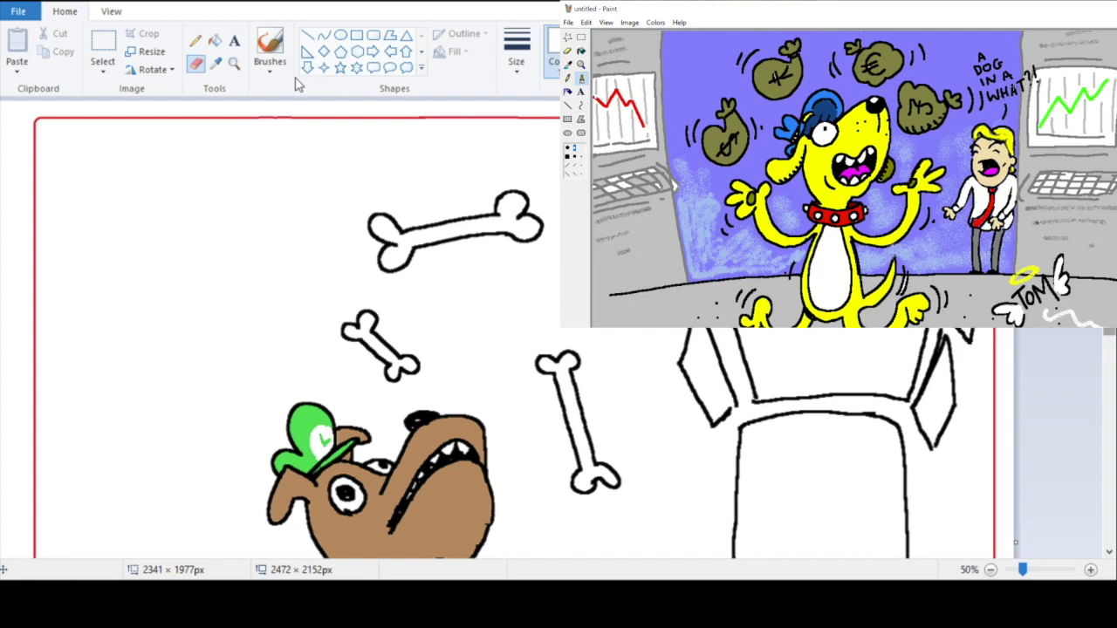
# Step: Draw two large rectangular panels down the middle of the column and narrow panels along both of its sides
pyautogui.click(234, 63)
pyautogui.rightClick(320, 165)
pyautogui.click(384, 336)
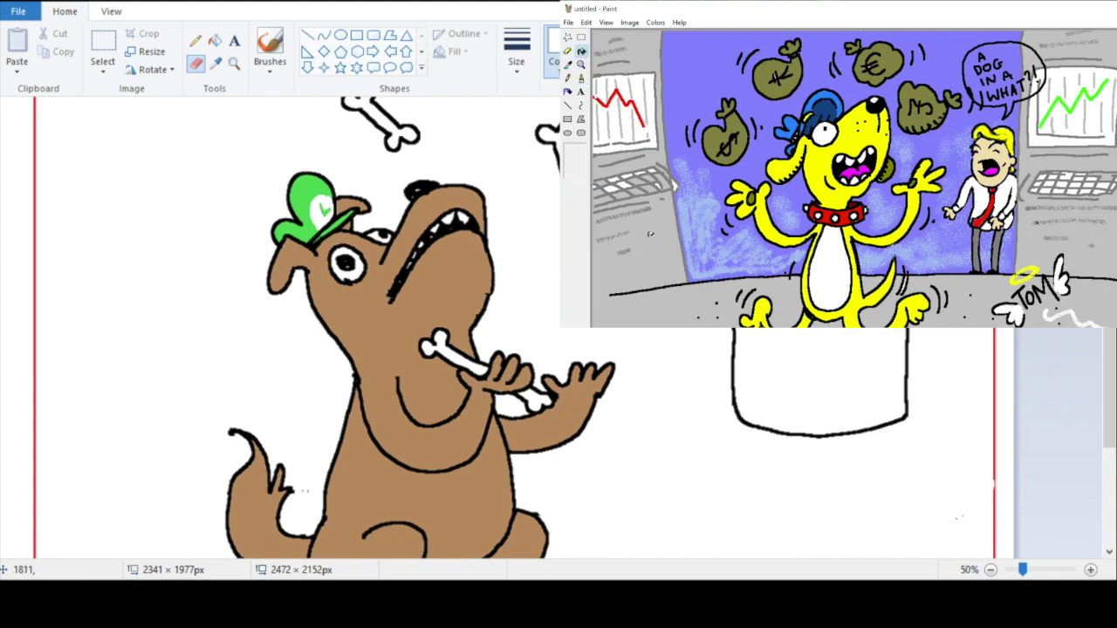
pyautogui.moveTo(748, 328); pyautogui.dragTo(737, 376)
pyautogui.moveTo(763, 330); pyautogui.dragTo(763, 375)
pyautogui.moveTo(867, 330)
pyautogui.mouseDown()
pyautogui.moveTo(825, 373)
pyautogui.moveTo(775, 372)
pyautogui.mouseUp()
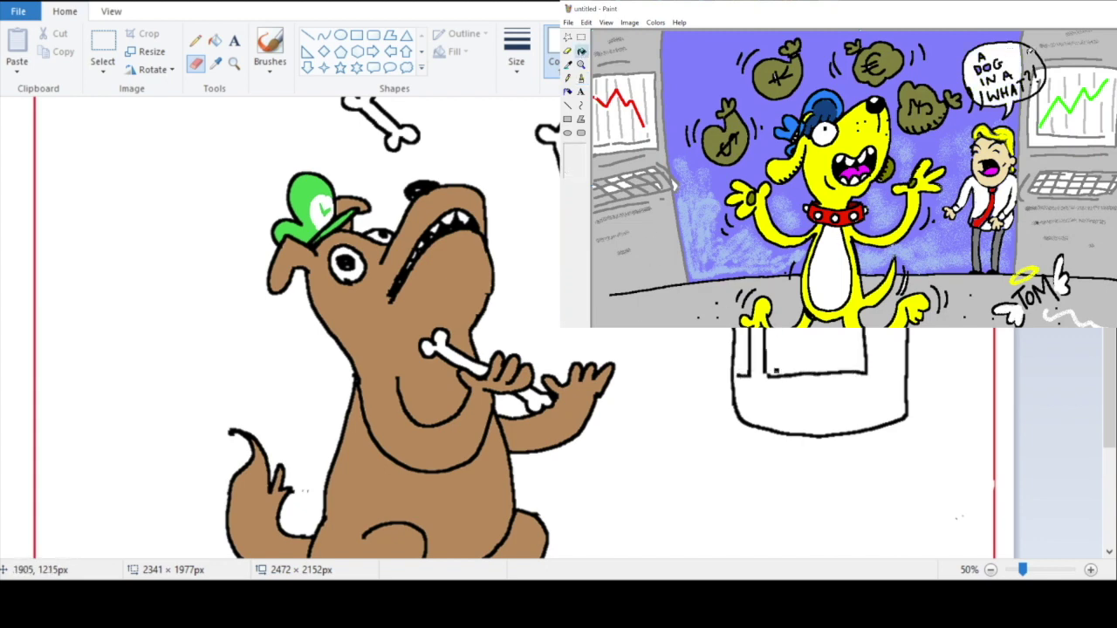
pyautogui.moveTo(888, 323); pyautogui.dragTo(885, 379)
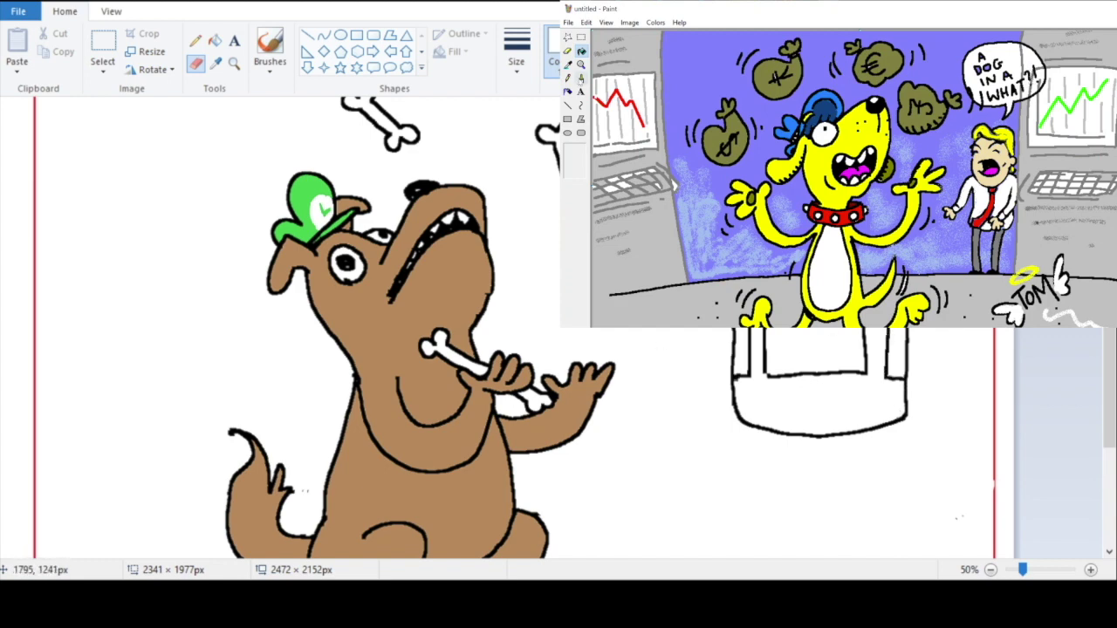
# Step: Draw lines in the gaps between the central panels and their side flaps, and thicken the lower right gap in black
pyautogui.click(232, 65)
pyautogui.rightClick(265, 110)
pyautogui.rightClick(274, 177)
pyautogui.click(252, 225)
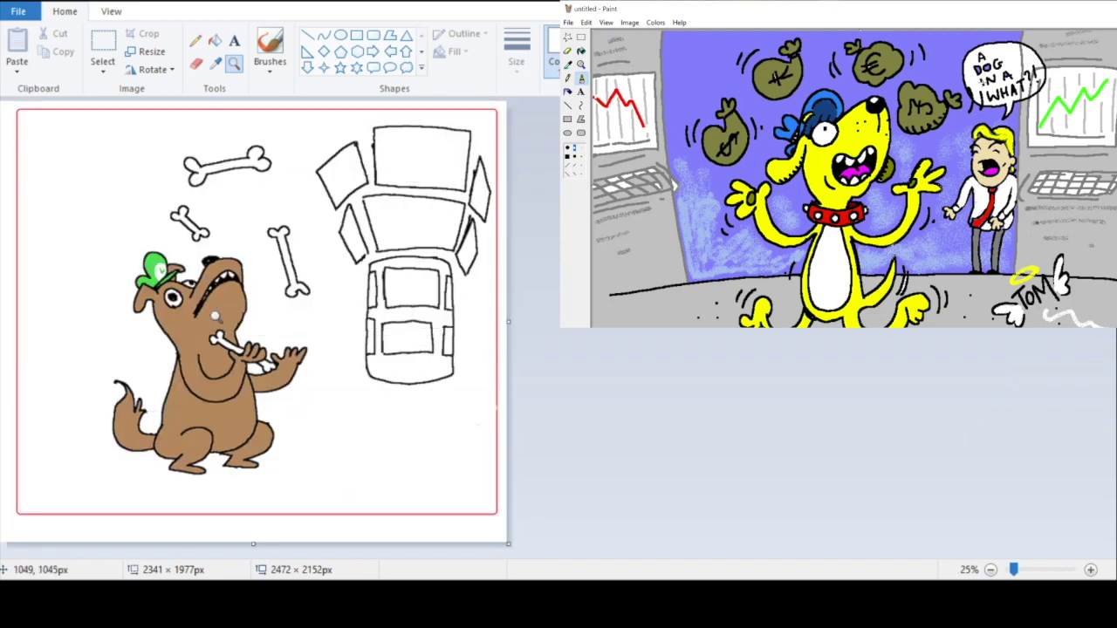
pyautogui.click(485, 136)
pyautogui.click(195, 63)
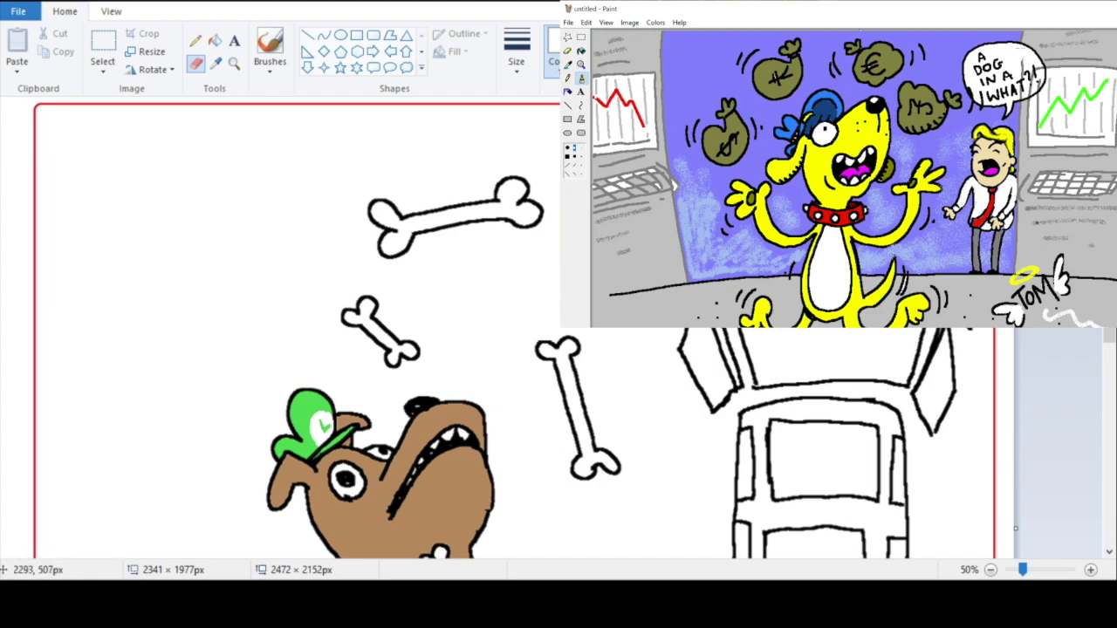
pyautogui.moveTo(929, 336); pyautogui.dragTo(910, 390)
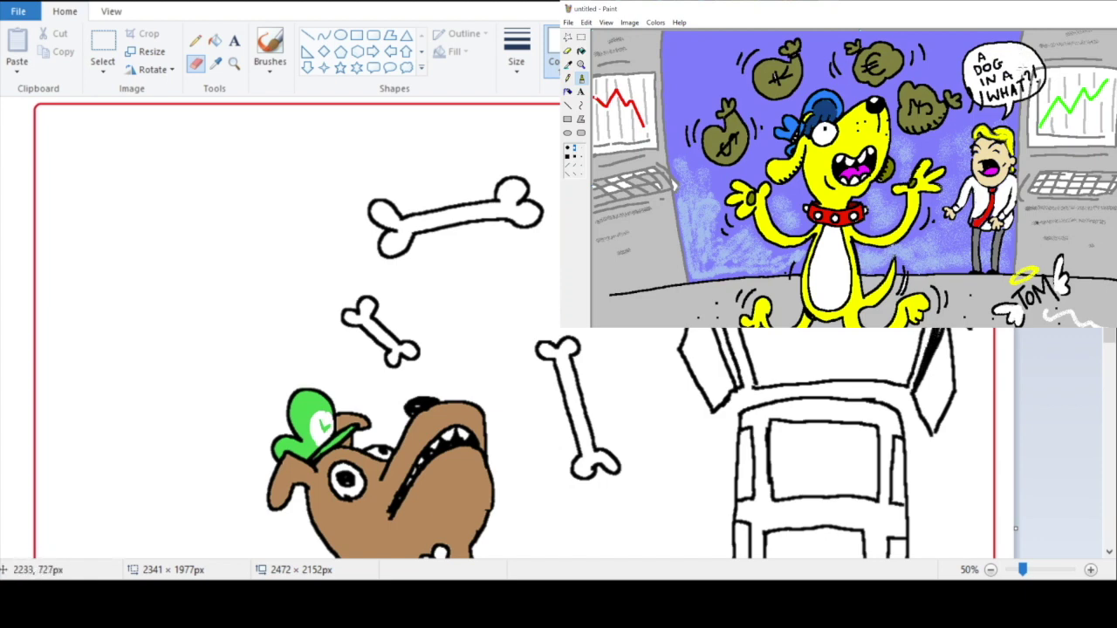
# Step: Join the column top to the tier above with two short vertical lines, and add black hinges beside the flaps
pyautogui.click(216, 40)
pyautogui.click(234, 64)
pyautogui.rightClick(384, 288)
pyautogui.click(384, 288)
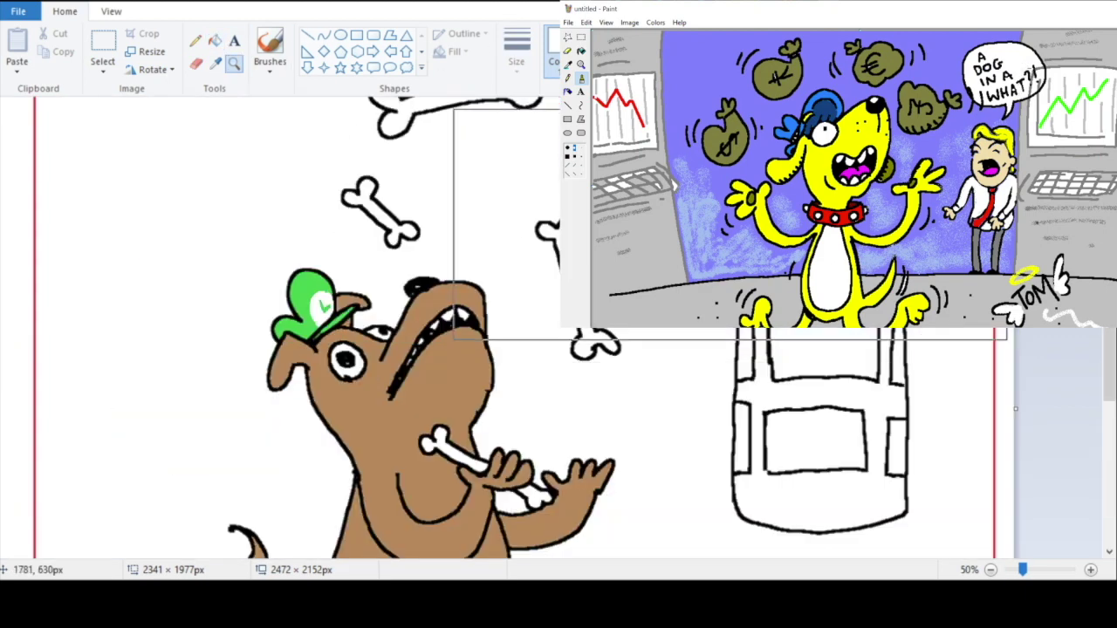
pyautogui.scroll(3, 733, 288)
pyautogui.click(195, 64)
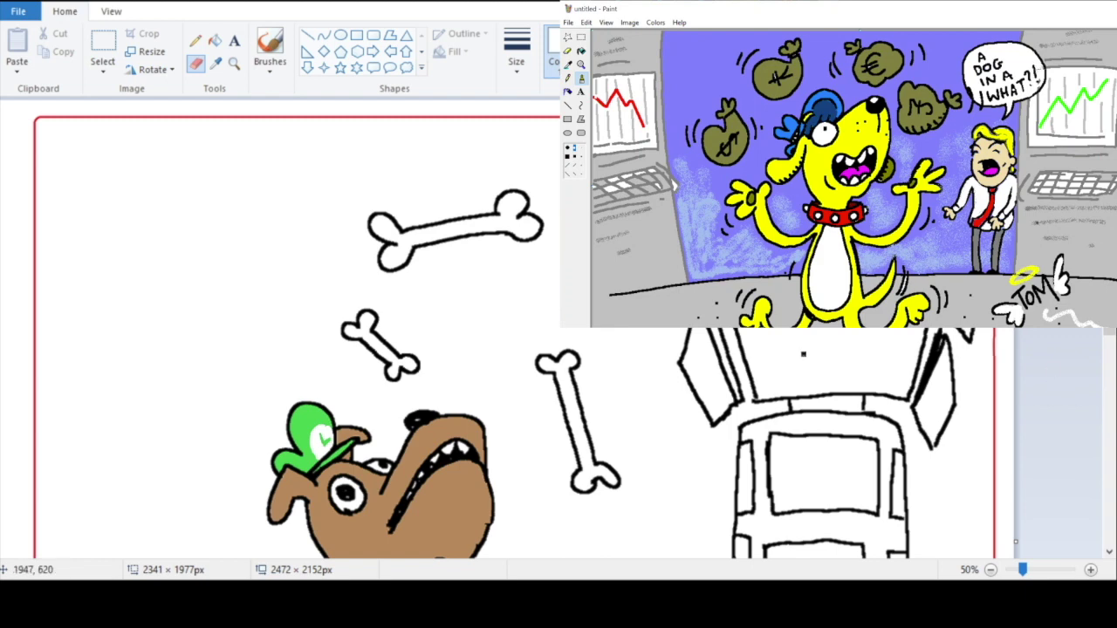
pyautogui.moveTo(948, 358); pyautogui.dragTo(921, 374)
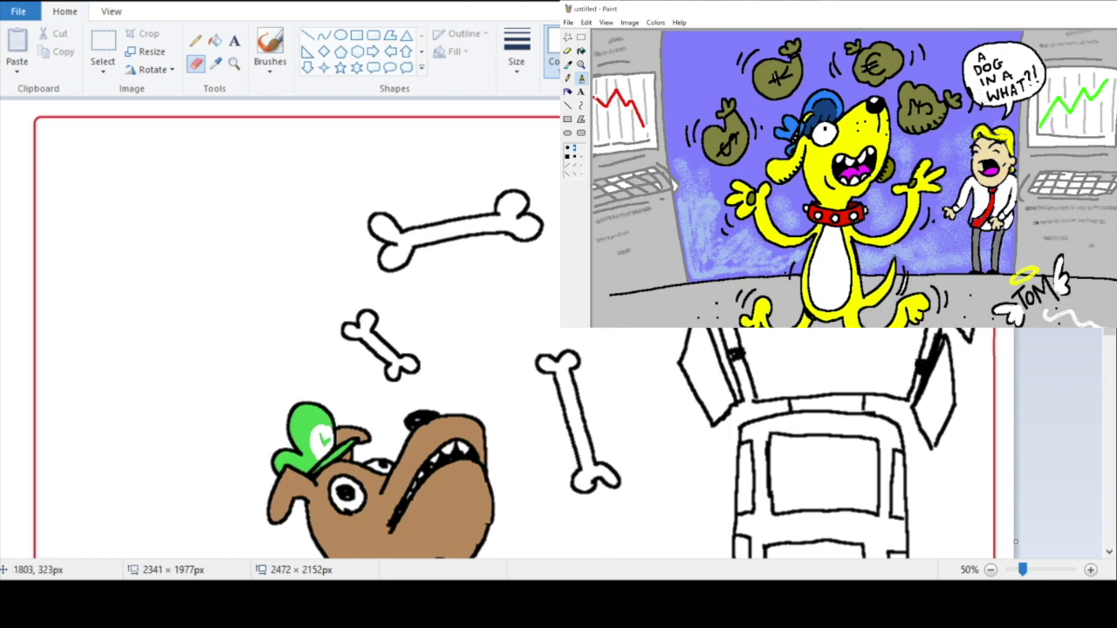
# Step: Draw a wide round base around the column's foot, with an oval top, an inner rim and a side wall
pyautogui.click(234, 63)
pyautogui.rightClick(455, 356)
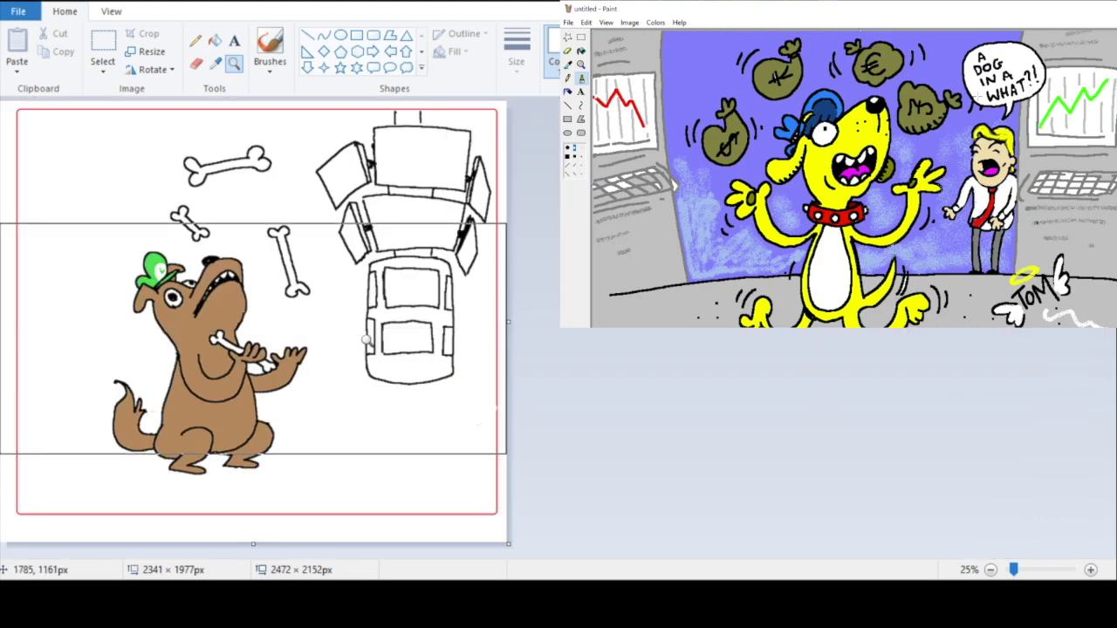
pyautogui.click(456, 356)
pyautogui.click(196, 63)
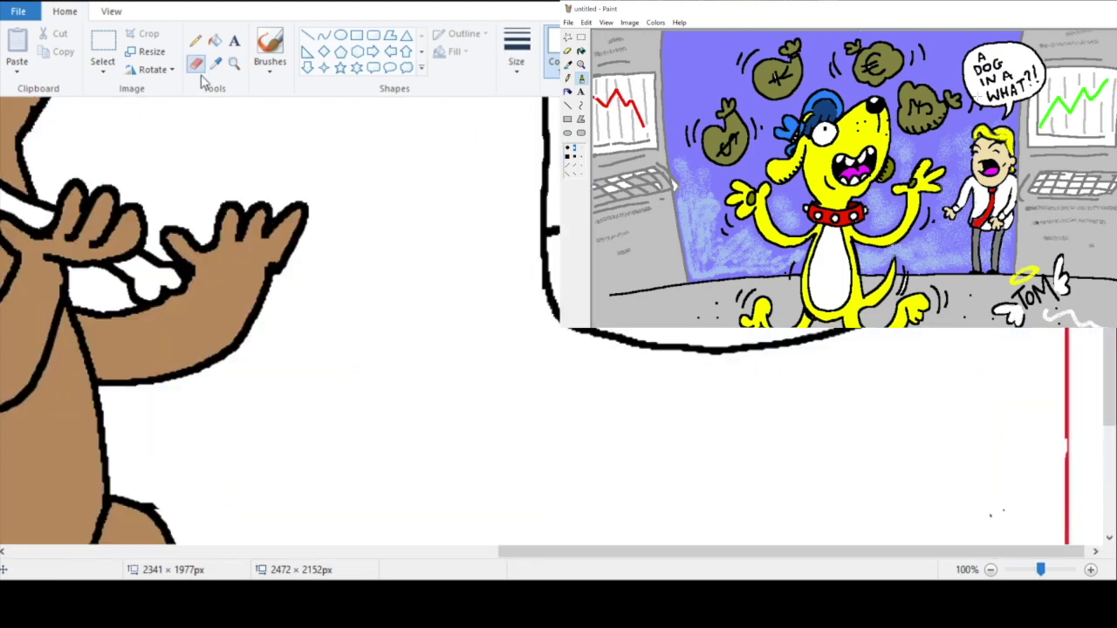
pyautogui.moveTo(541, 266)
pyautogui.mouseDown()
pyautogui.moveTo(408, 303)
pyautogui.moveTo(463, 385)
pyautogui.moveTo(649, 413)
pyautogui.moveTo(868, 415)
pyautogui.moveTo(980, 382)
pyautogui.moveTo(1011, 328)
pyautogui.mouseUp()
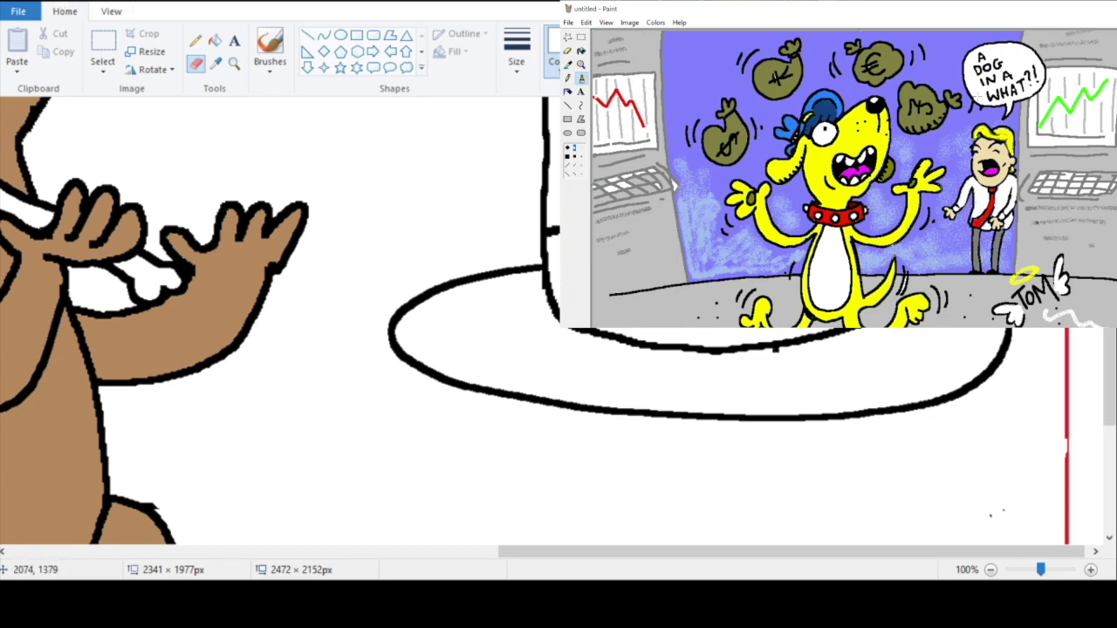
pyautogui.click(196, 40)
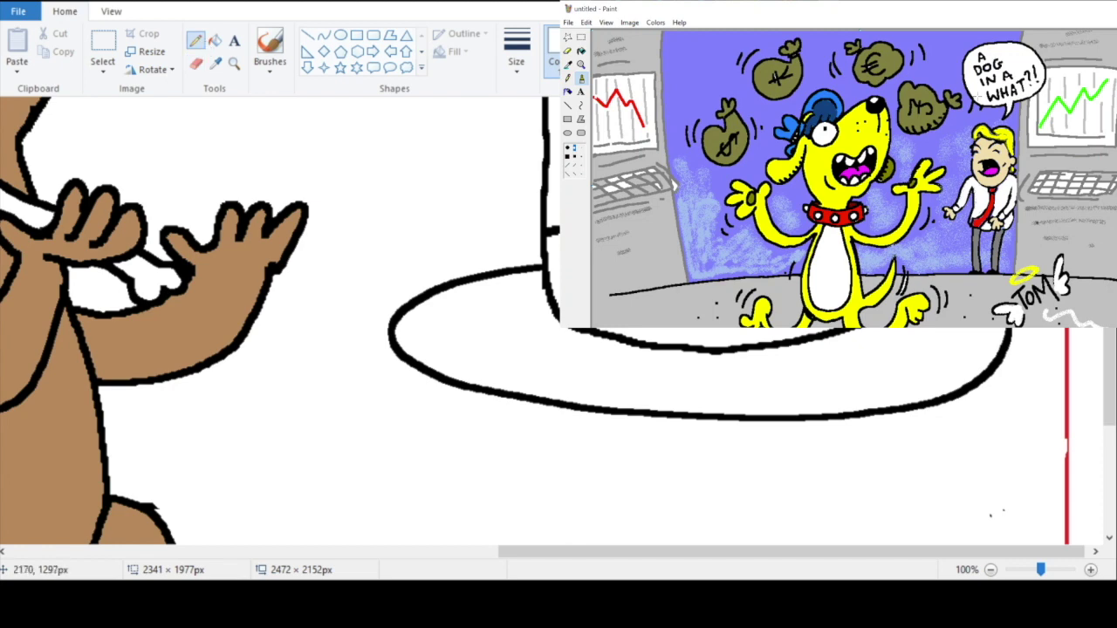
pyautogui.click(197, 65)
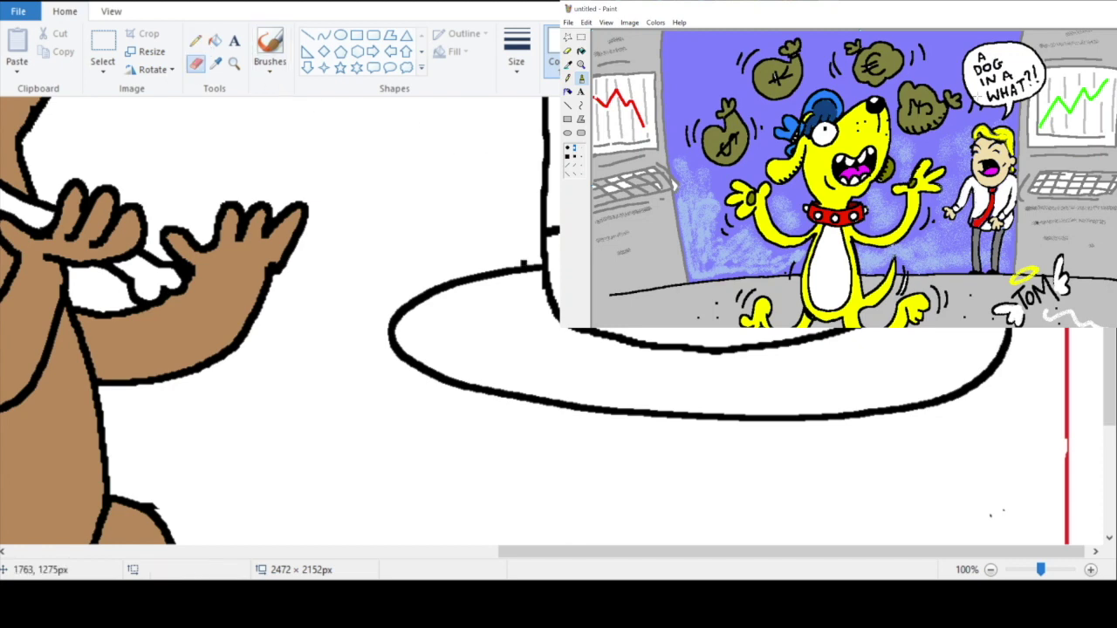
pyautogui.scroll(-2, 277, 166)
pyautogui.moveTo(1006, 344); pyautogui.dragTo(418, 389)
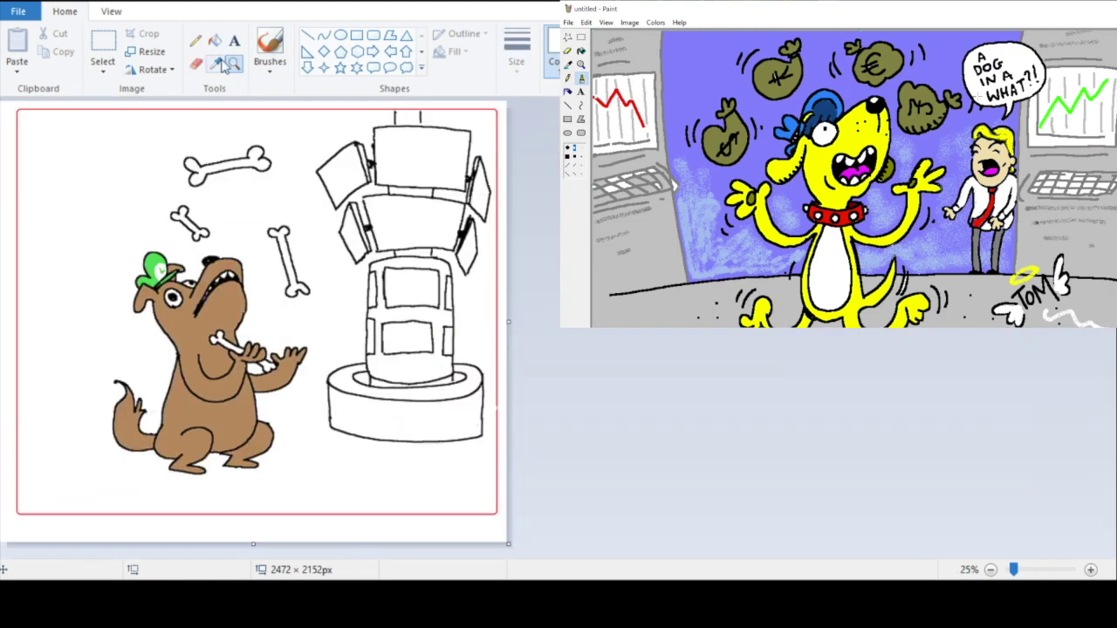
# Step: Select the dog together with its bones in a freehand outline and move them left, away from the column
pyautogui.click(102, 44)
pyautogui.moveTo(225, 129)
pyautogui.mouseDown()
pyautogui.moveTo(291, 483)
pyautogui.moveTo(187, 144)
pyautogui.mouseUp()
pyautogui.moveTo(252, 255)
pyautogui.mouseDown()
pyautogui.moveTo(214, 295)
pyautogui.moveTo(187, 272)
pyautogui.mouseUp()
pyautogui.click(234, 64)
pyautogui.click(370, 342)
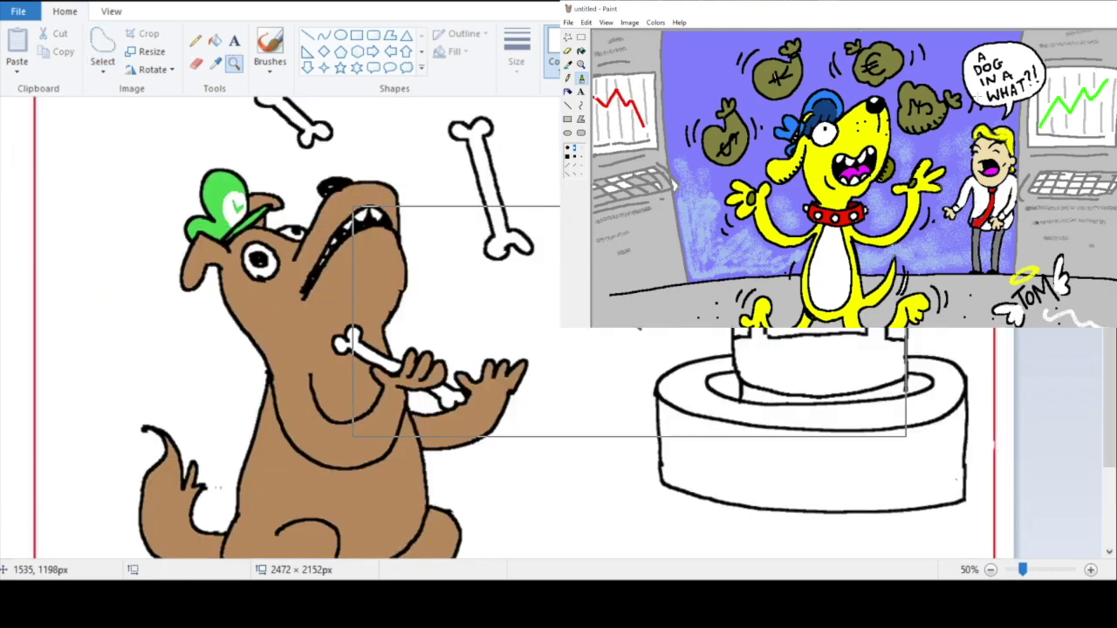
pyautogui.click(677, 318)
pyautogui.click(197, 64)
pyautogui.moveTo(444, 350)
pyautogui.mouseDown()
pyautogui.moveTo(469, 353)
pyautogui.moveTo(436, 352)
pyautogui.mouseUp()
pyautogui.moveTo(441, 295); pyautogui.dragTo(441, 293)
pyautogui.moveTo(449, 299)
pyautogui.mouseDown()
pyautogui.moveTo(468, 319)
pyautogui.moveTo(490, 298)
pyautogui.mouseUp()
pyautogui.moveTo(496, 305)
pyautogui.mouseDown()
pyautogui.moveTo(608, 333)
pyautogui.moveTo(600, 459)
pyautogui.moveTo(583, 345)
pyautogui.mouseUp()
pyautogui.hotkey('ctrl', 'z')
pyautogui.hotkey('ctrl', 'z')
pyautogui.hotkey('ctrl', 'z')
pyautogui.hotkey('ctrl', 'z')
pyautogui.hotkey('ctrl', 'z')
# Step: Draw the shirt-front edges on both sides of the small figure's tie and a jagged jacket lapel beside them
pyautogui.click(234, 64)
pyautogui.rightClick(291, 229)
pyautogui.click(602, 266)
pyautogui.click(602, 265)
pyautogui.click(196, 64)
pyautogui.moveTo(637, 331); pyautogui.dragTo(652, 433)
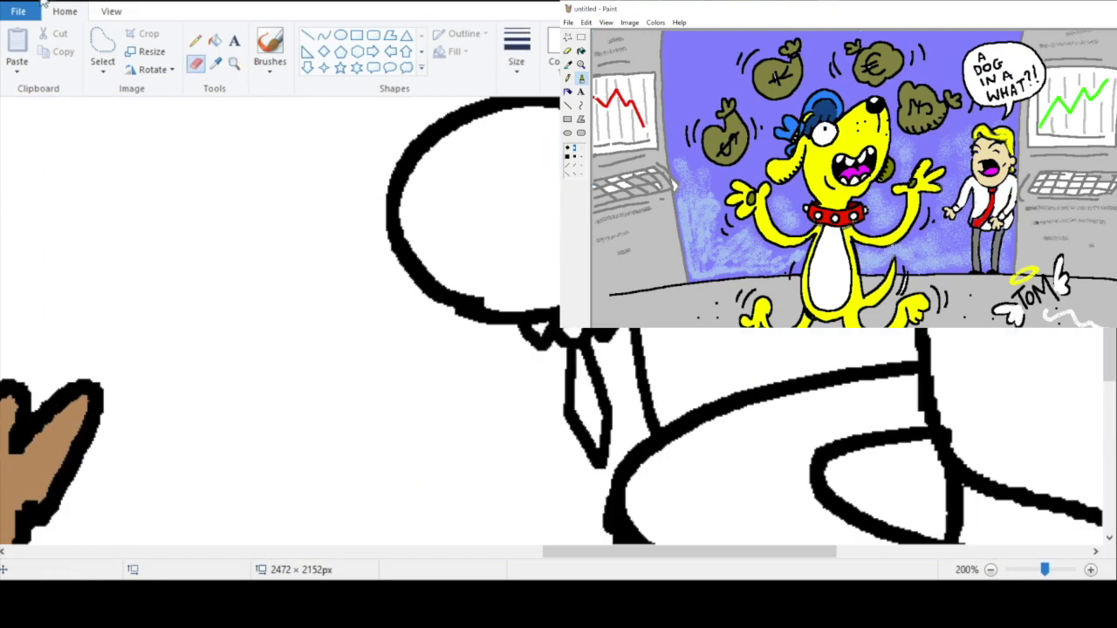
pyautogui.hotkey('ctrl', 'z')
pyautogui.moveTo(514, 327); pyautogui.dragTo(528, 423)
pyautogui.moveTo(430, 296); pyautogui.dragTo(452, 480)
pyautogui.moveTo(639, 331); pyautogui.dragTo(650, 433)
pyautogui.moveTo(539, 468); pyautogui.dragTo(449, 499)
pyautogui.scroll(-3, 361, 302)
pyautogui.moveTo(457, 364)
pyautogui.mouseDown()
pyautogui.moveTo(423, 364)
pyautogui.moveTo(410, 404)
pyautogui.moveTo(401, 377)
pyautogui.moveTo(386, 371)
pyautogui.moveTo(375, 384)
pyautogui.moveTo(400, 342)
pyautogui.mouseUp()
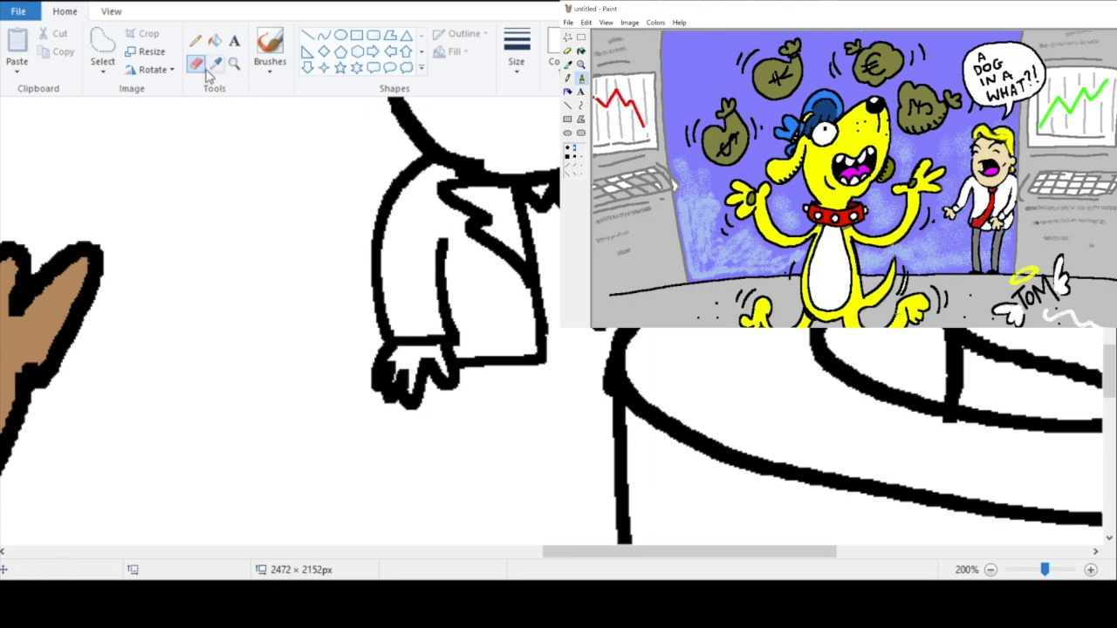
pyautogui.click(53, 3)
pyautogui.click(50, 3)
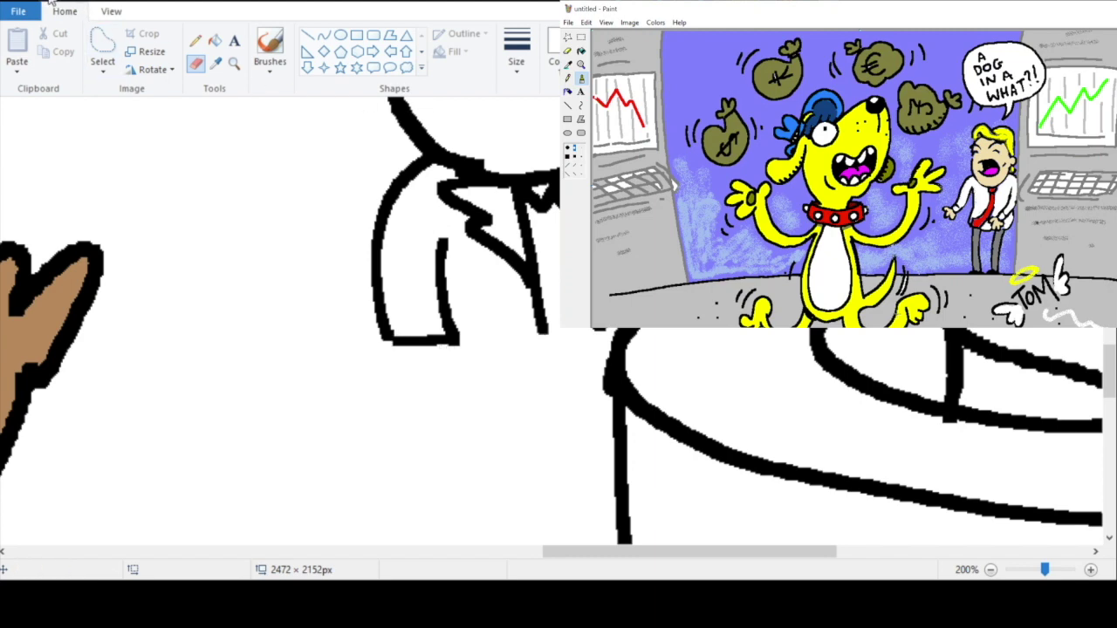
pyautogui.click(196, 40)
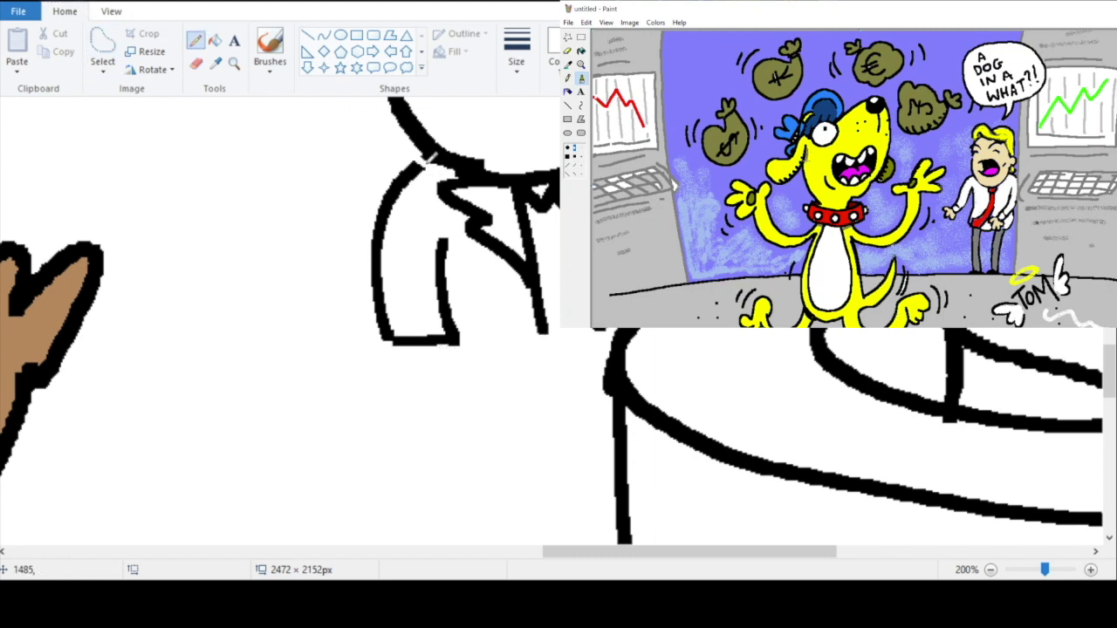
pyautogui.click(214, 40)
pyautogui.hotkey('ctrl', 'z')
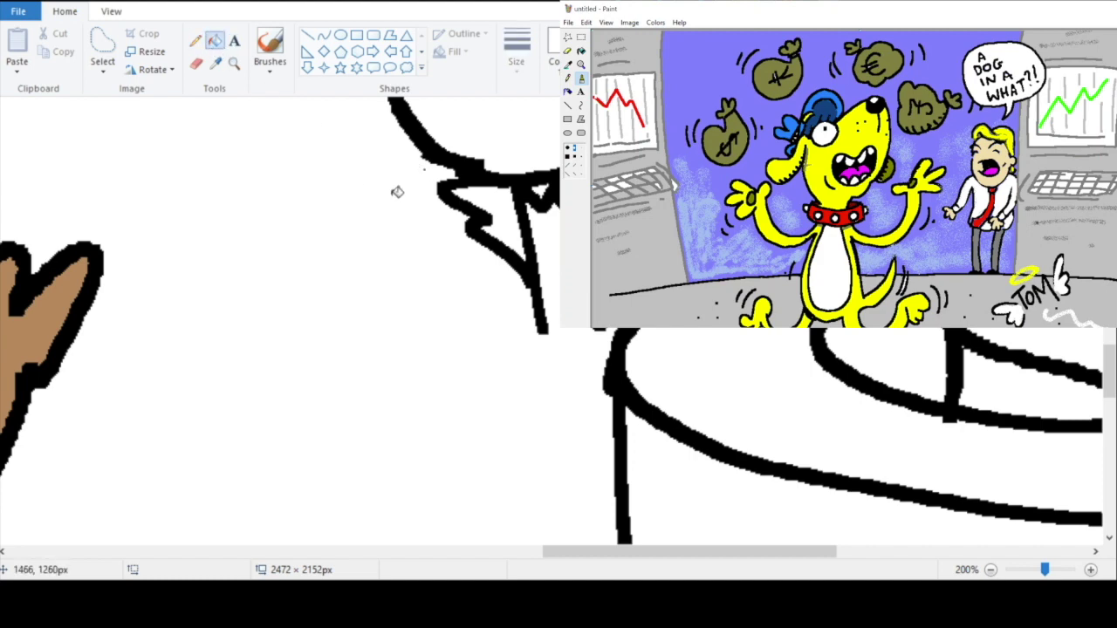
pyautogui.click(196, 63)
pyautogui.click(234, 63)
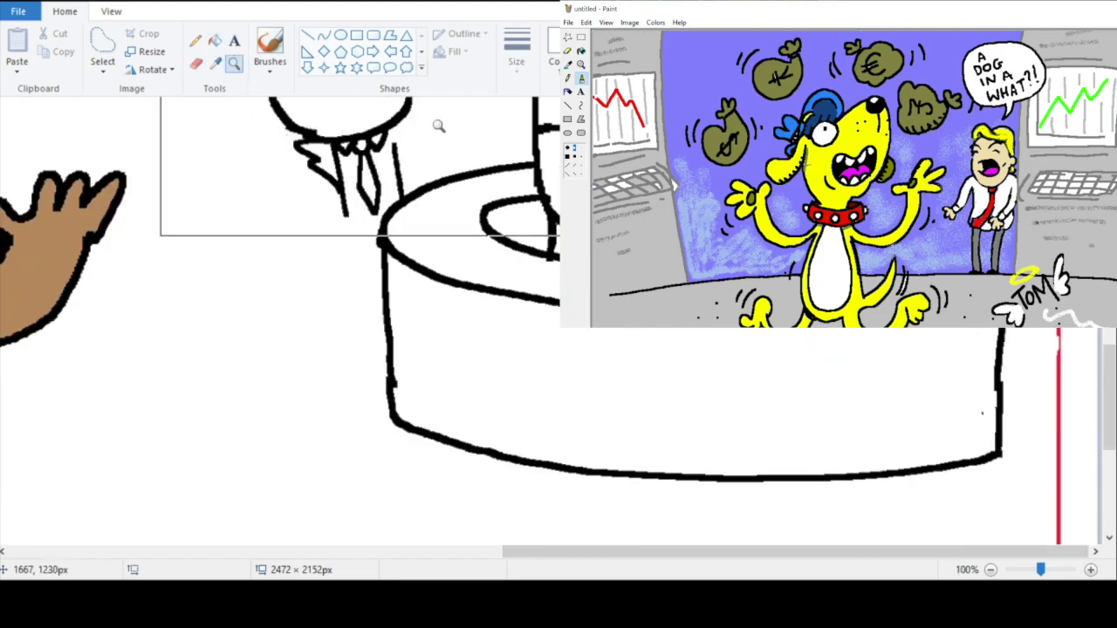
pyautogui.click(436, 125)
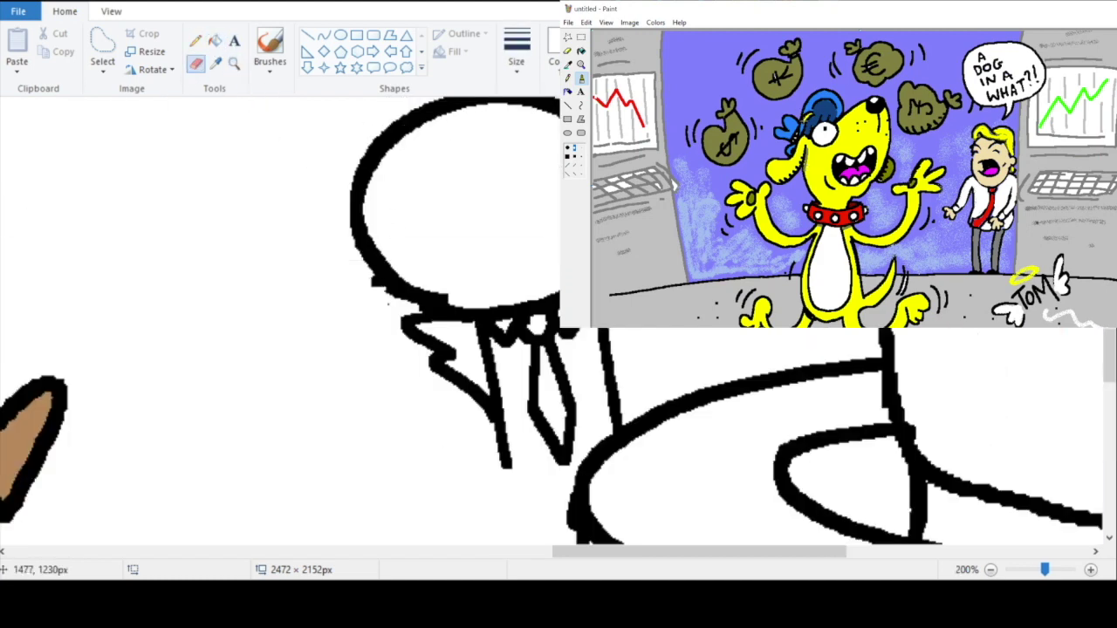
pyautogui.moveTo(375, 276)
pyautogui.mouseDown()
pyautogui.moveTo(301, 398)
pyautogui.moveTo(384, 441)
pyautogui.mouseUp()
pyautogui.moveTo(394, 354)
pyautogui.mouseDown()
pyautogui.moveTo(398, 399)
pyautogui.moveTo(427, 410)
pyautogui.moveTo(375, 443)
pyautogui.mouseUp()
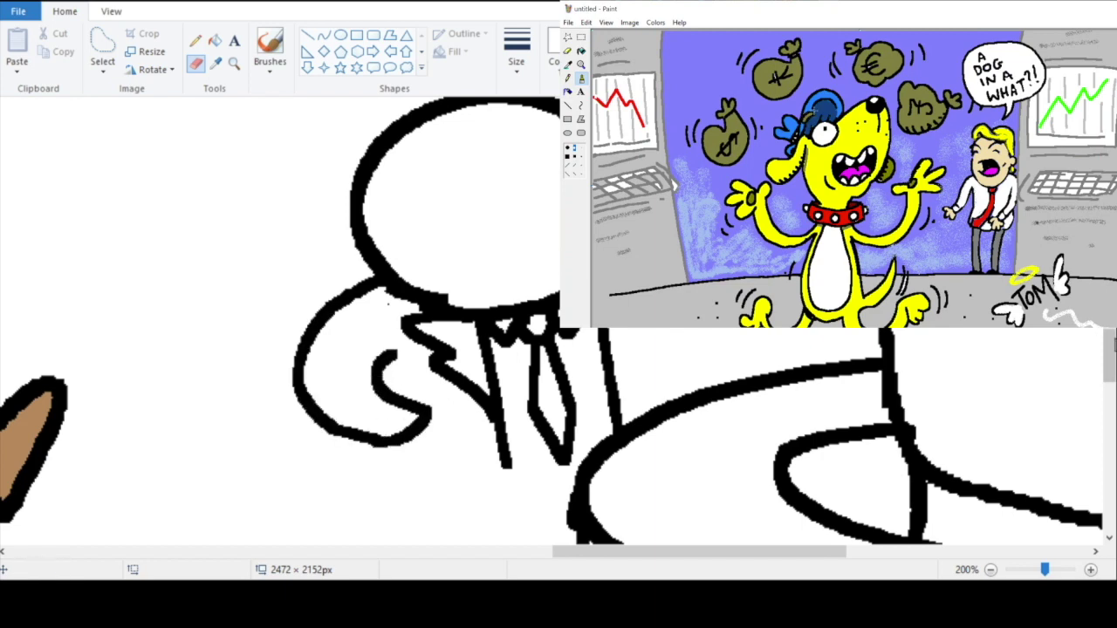
pyautogui.scroll(-3, 1111, 338)
pyautogui.moveTo(424, 324)
pyautogui.mouseDown()
pyautogui.moveTo(431, 354)
pyautogui.moveTo(418, 353)
pyautogui.moveTo(398, 388)
pyautogui.moveTo(361, 362)
pyautogui.mouseUp()
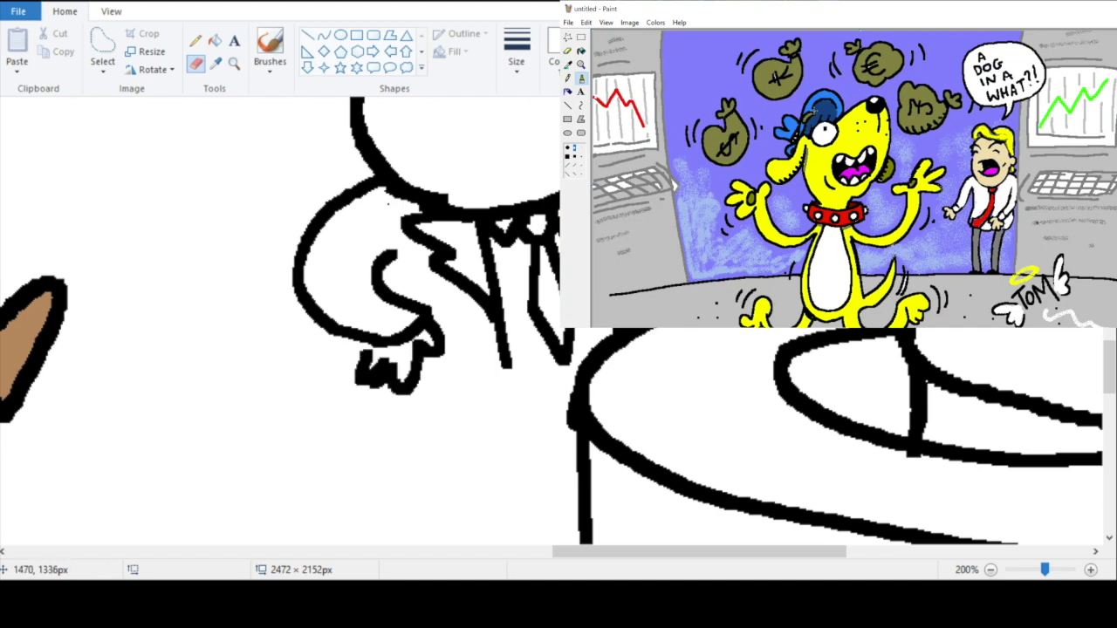
pyautogui.click(52, 7)
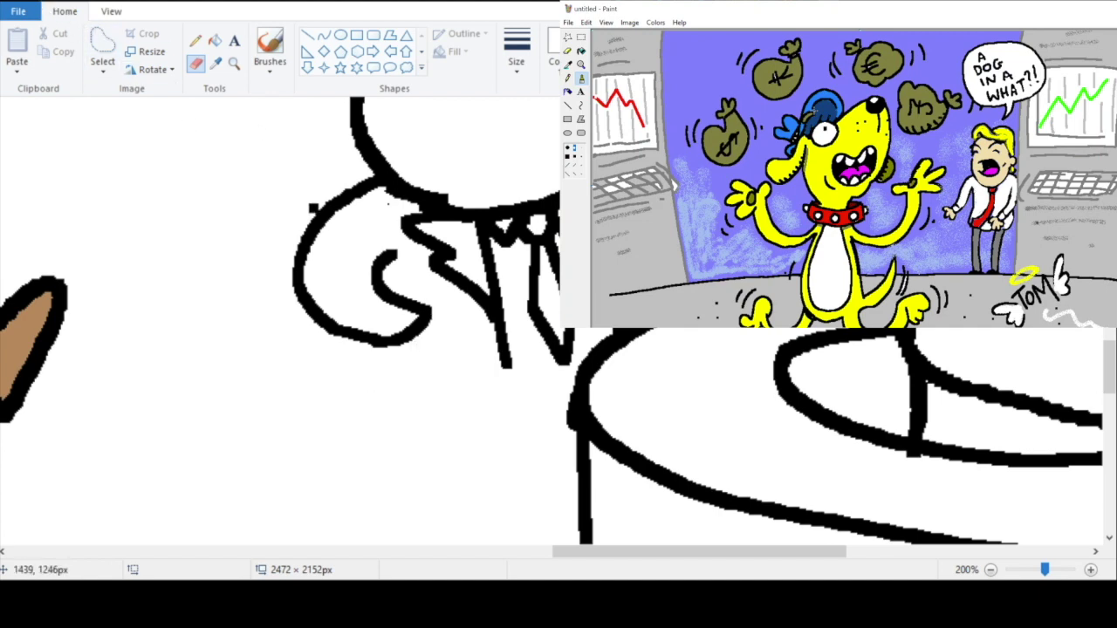
pyautogui.click(52, 6)
pyautogui.click(52, 6)
pyautogui.moveTo(383, 192)
pyautogui.mouseDown()
pyautogui.moveTo(296, 303)
pyautogui.moveTo(291, 351)
pyautogui.mouseUp()
pyautogui.click(54, 6)
pyautogui.moveTo(383, 188)
pyautogui.mouseDown()
pyautogui.moveTo(310, 233)
pyautogui.moveTo(257, 297)
pyautogui.moveTo(250, 358)
pyautogui.moveTo(360, 426)
pyautogui.mouseUp()
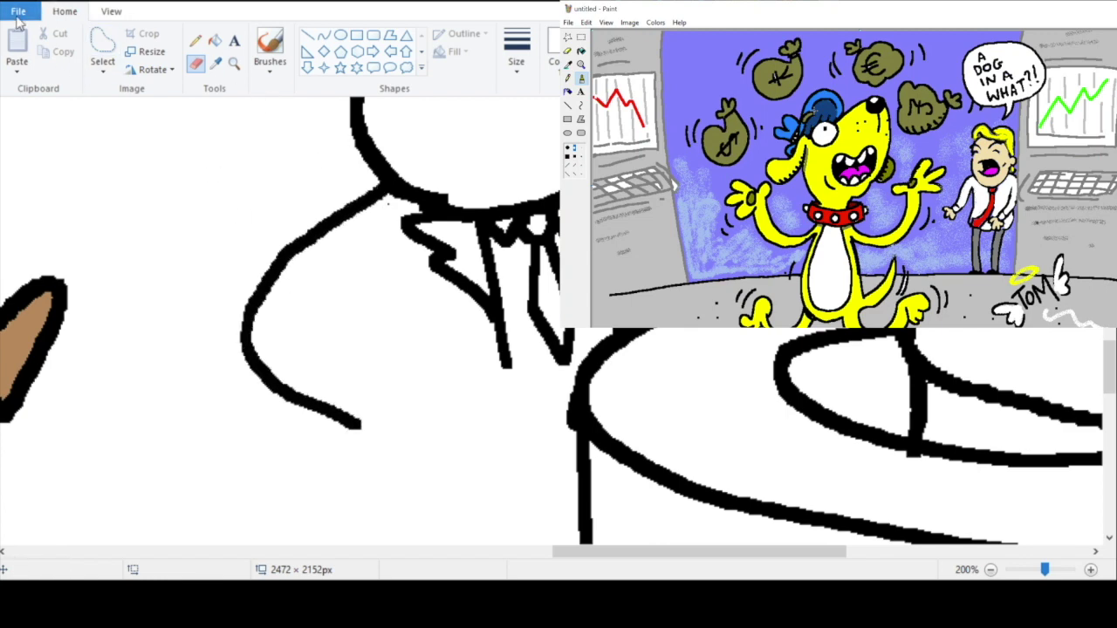
pyautogui.click(52, 6)
# Step: Draw the figure's bent arm away from the base with a rounded hand, and close the jacket's lower hem
pyautogui.moveTo(384, 191)
pyautogui.mouseDown()
pyautogui.moveTo(334, 243)
pyautogui.moveTo(337, 363)
pyautogui.moveTo(368, 392)
pyautogui.mouseUp()
pyautogui.moveTo(403, 284)
pyautogui.mouseDown()
pyautogui.moveTo(385, 318)
pyautogui.moveTo(426, 365)
pyautogui.moveTo(358, 399)
pyautogui.mouseUp()
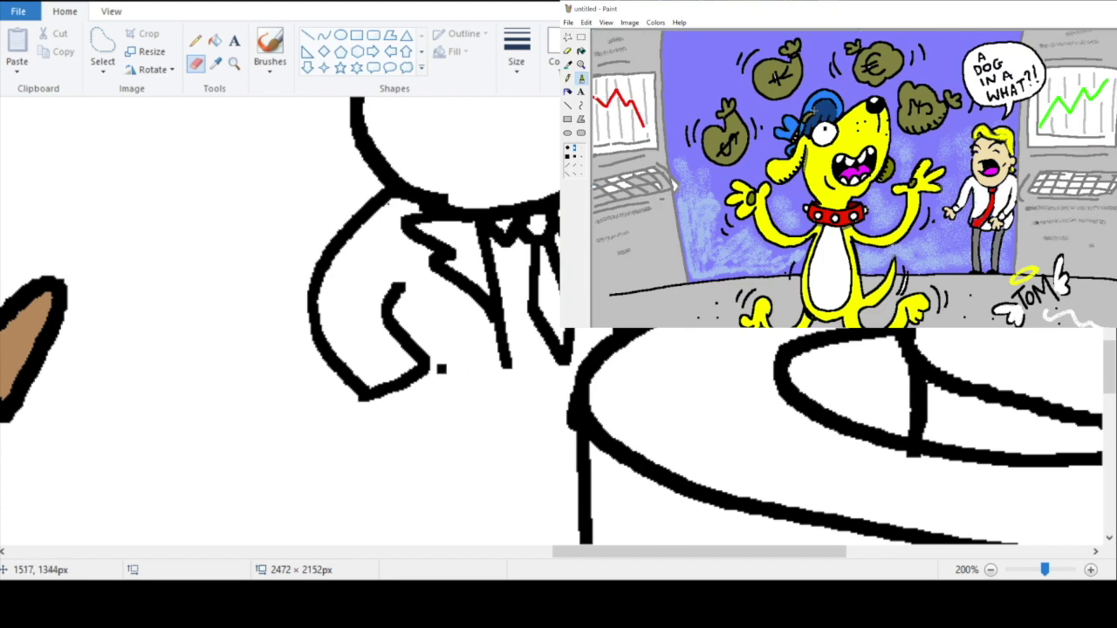
pyautogui.moveTo(421, 377)
pyautogui.mouseDown()
pyautogui.moveTo(401, 426)
pyautogui.moveTo(360, 427)
pyautogui.moveTo(370, 402)
pyautogui.mouseUp()
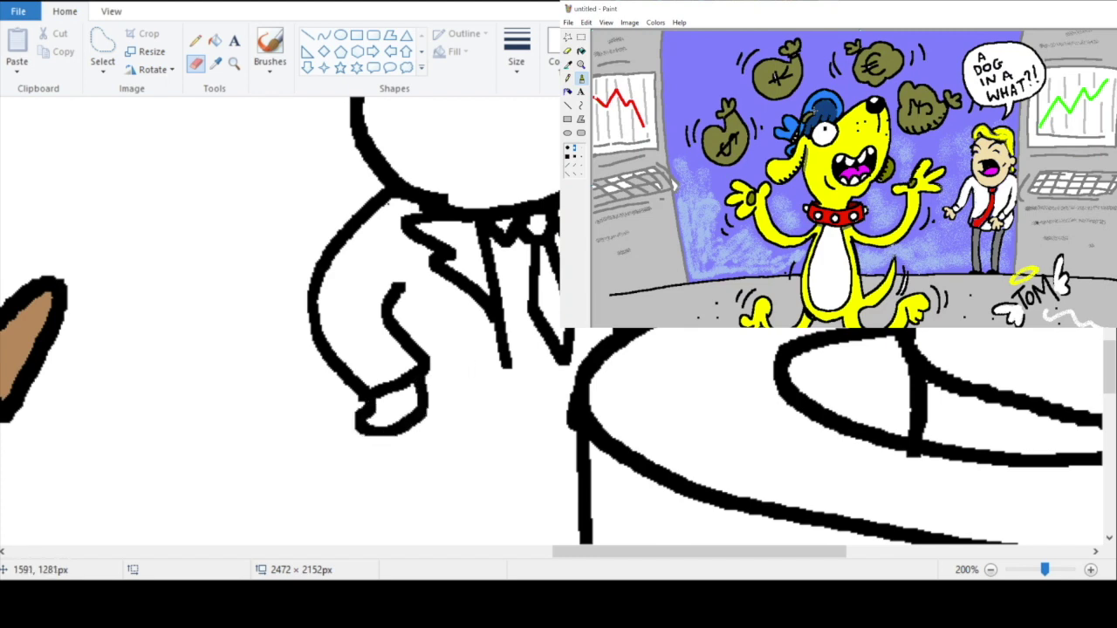
pyautogui.moveTo(503, 360)
pyautogui.mouseDown()
pyautogui.moveTo(502, 396)
pyautogui.moveTo(427, 401)
pyautogui.mouseUp()
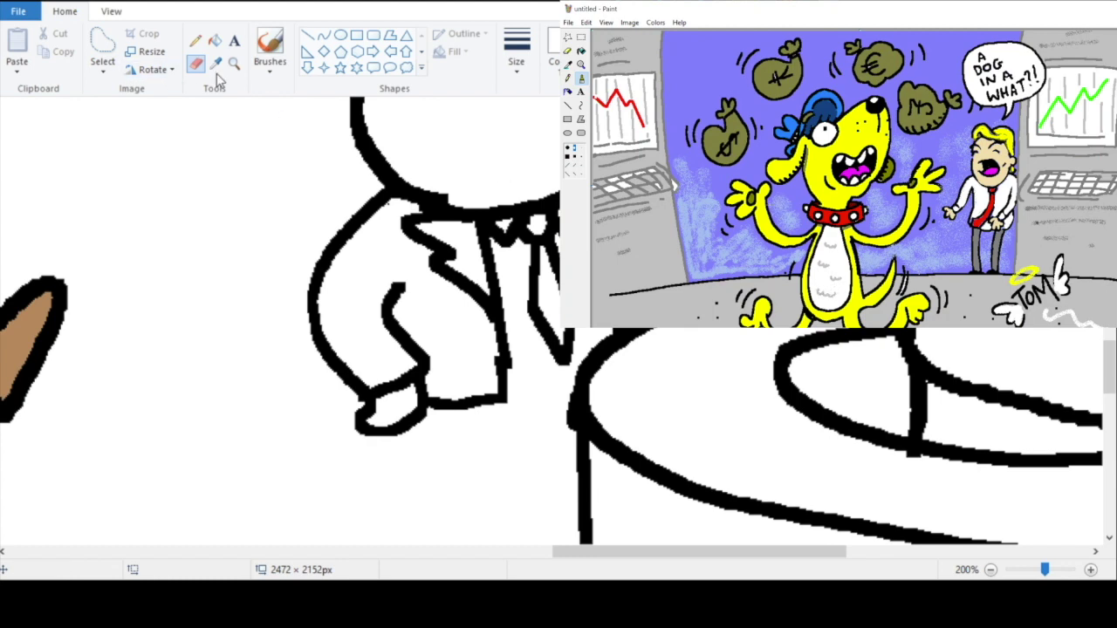
# Step: Draw the figure's waistline and a trouser leg ending in a shoe, with a curved crotch line
pyautogui.moveTo(1108, 384); pyautogui.dragTo(1109, 404)
pyautogui.moveTo(512, 221); pyautogui.dragTo(558, 224)
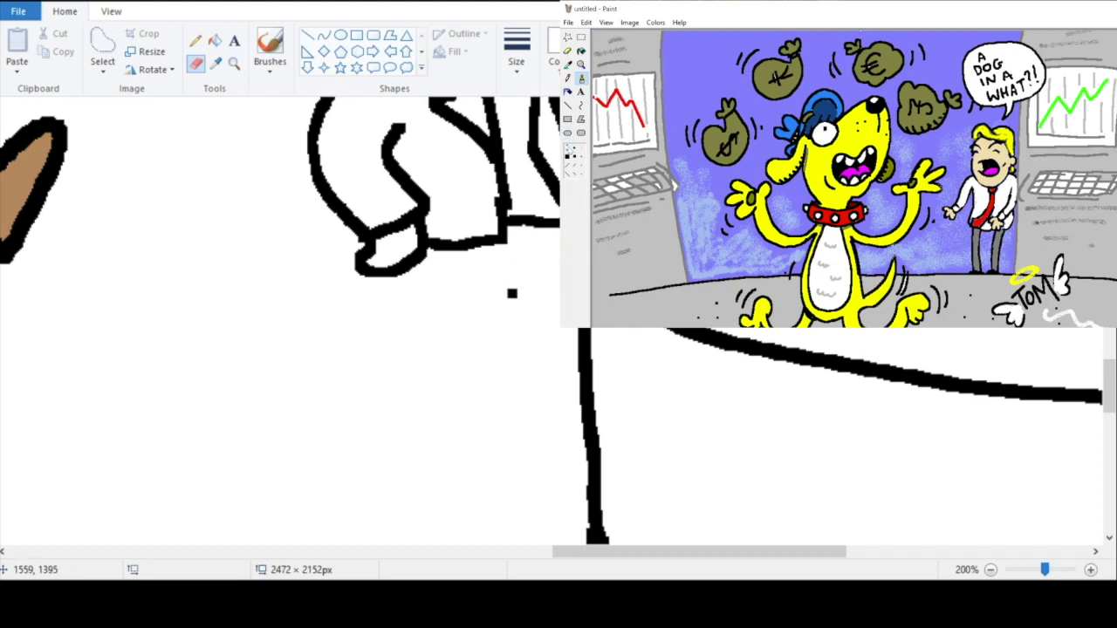
pyautogui.moveTo(510, 281)
pyautogui.mouseDown()
pyautogui.moveTo(536, 411)
pyautogui.moveTo(477, 432)
pyautogui.moveTo(427, 427)
pyautogui.moveTo(419, 260)
pyautogui.mouseUp()
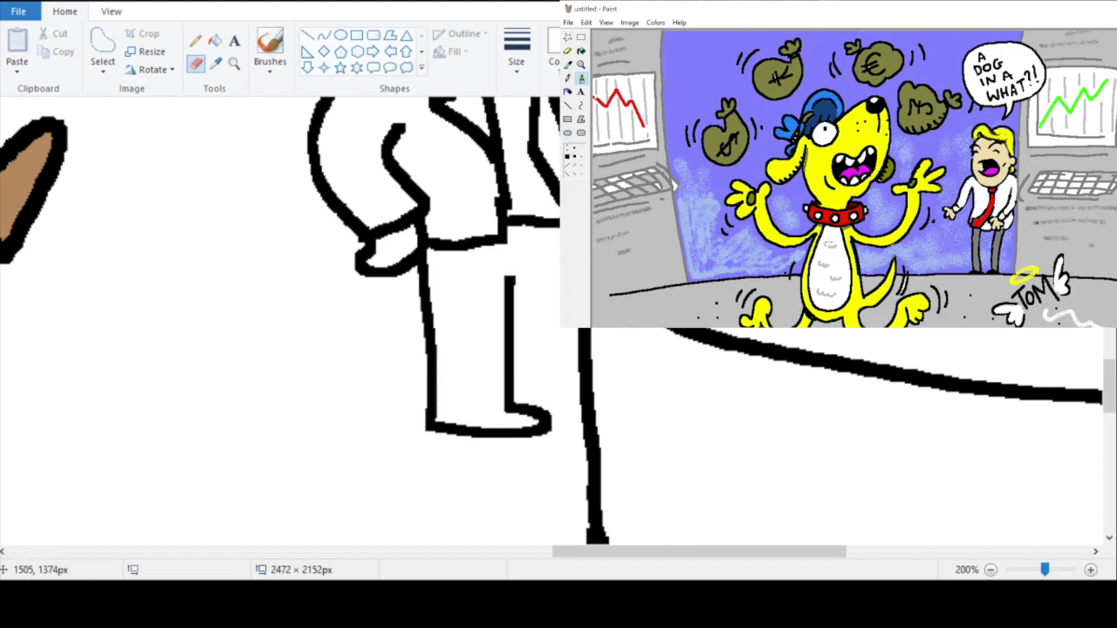
pyautogui.moveTo(512, 282); pyautogui.dragTo(559, 268)
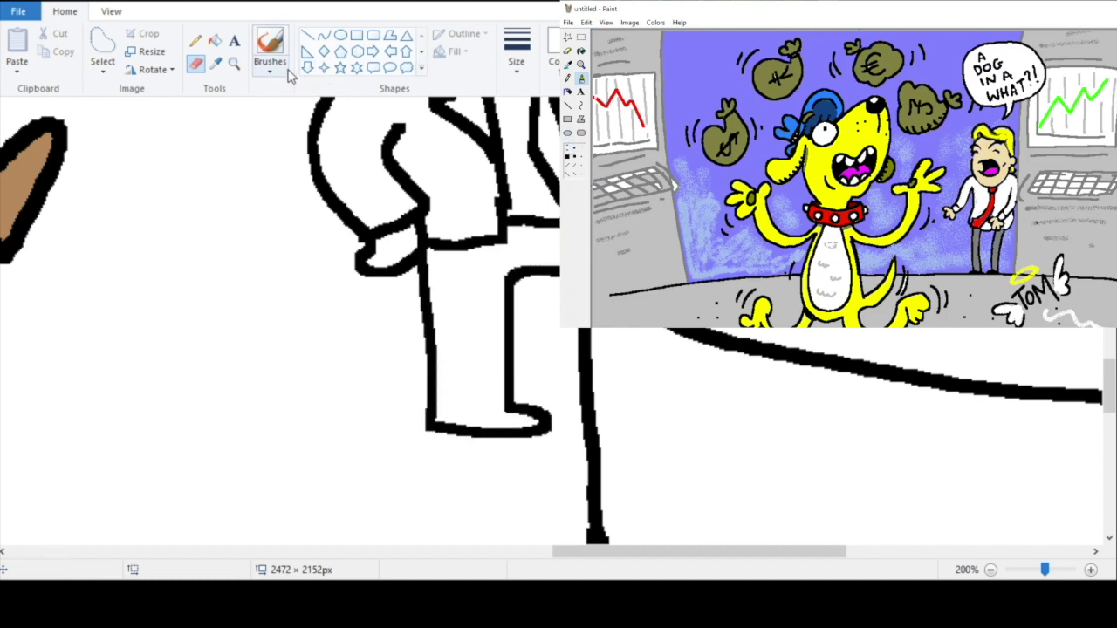
# Step: Redraw the outer outline of the figure's arm next to the round base with a rounder shoulder
pyautogui.click(233, 67)
pyautogui.rightClick(425, 208)
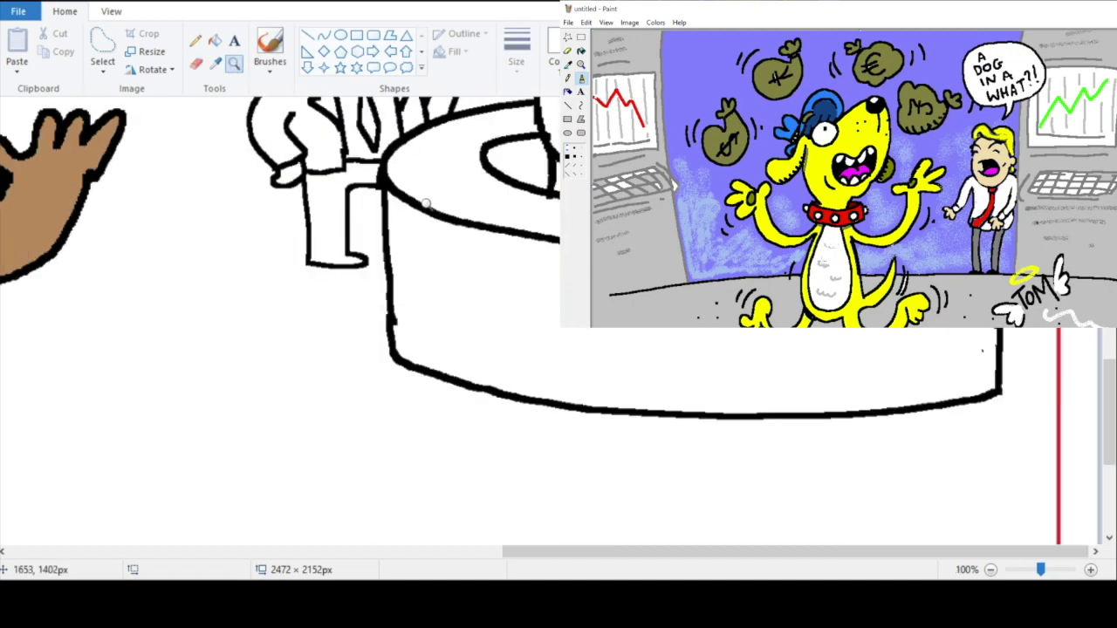
pyautogui.rightClick(527, 249)
pyautogui.click(716, 225)
pyautogui.click(460, 331)
pyautogui.rightClick(439, 245)
pyautogui.rightClick(439, 241)
pyautogui.click(689, 306)
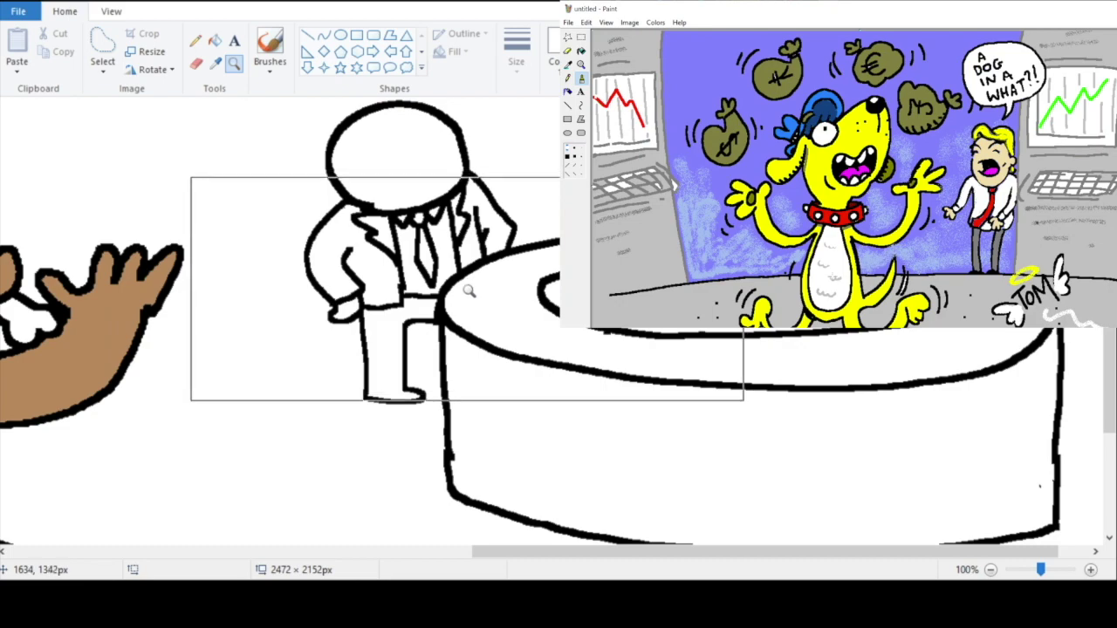
pyautogui.click(478, 266)
pyautogui.rightClick(389, 253)
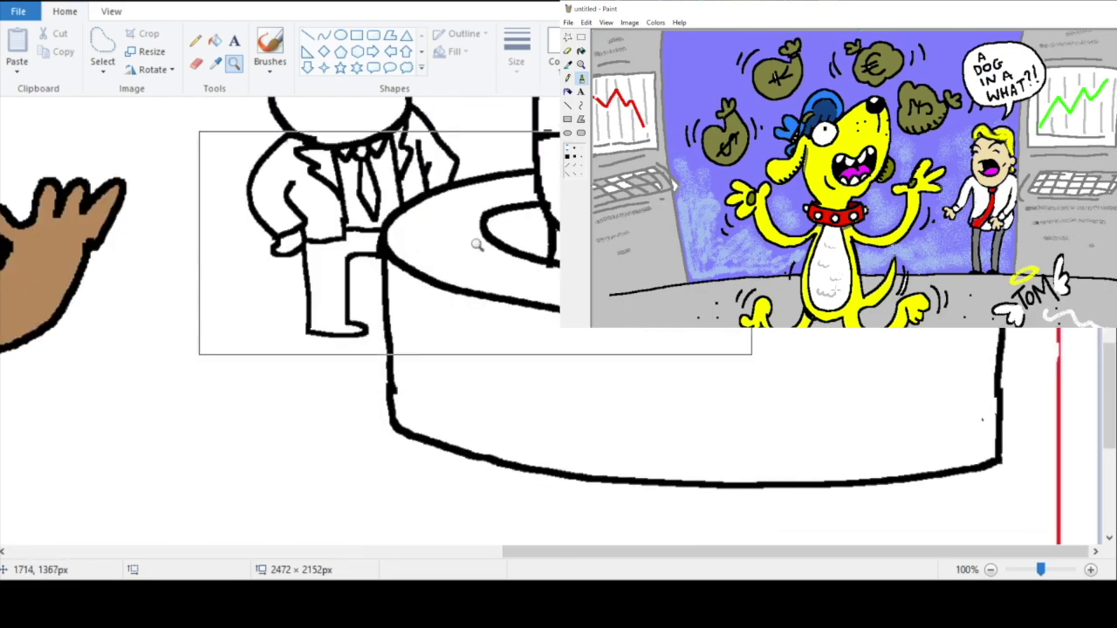
pyautogui.click(415, 242)
pyautogui.rightClick(419, 255)
pyautogui.rightClick(423, 262)
pyautogui.rightClick(423, 262)
pyautogui.click(288, 393)
pyautogui.click(514, 302)
pyautogui.click(462, 206)
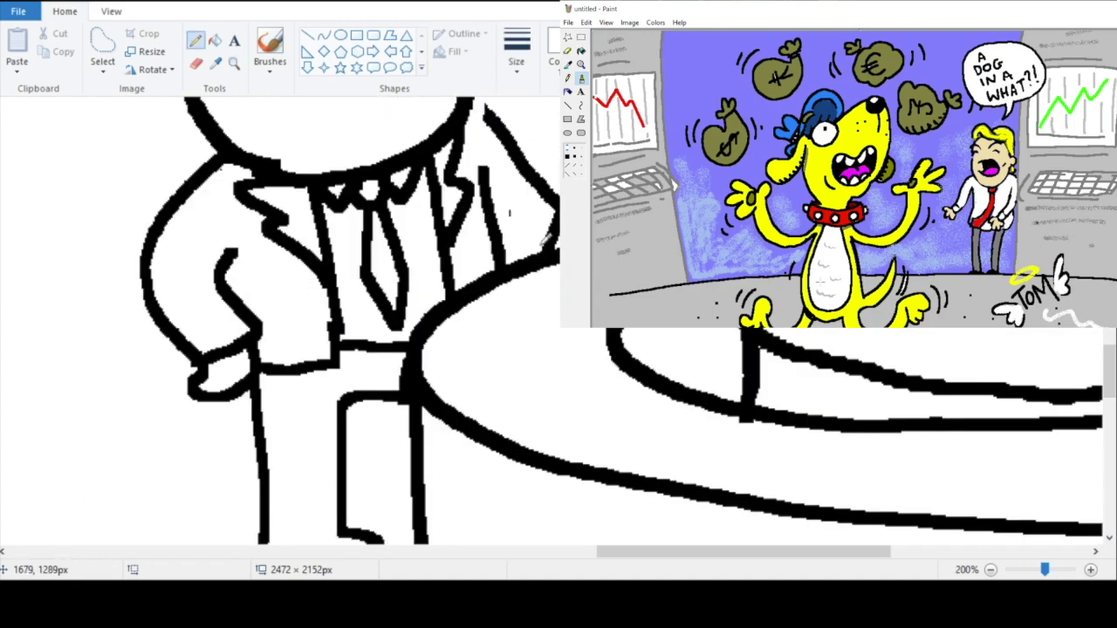
pyautogui.moveTo(466, 131); pyautogui.dragTo(550, 248)
# Step: Shorten the figure's crotch line and draw the inner edge of the second leg beside the round base
pyautogui.click(234, 63)
pyautogui.rightClick(410, 258)
pyautogui.click(454, 218)
pyautogui.click(196, 40)
pyautogui.moveTo(421, 257)
pyautogui.mouseDown()
pyautogui.moveTo(444, 249)
pyautogui.moveTo(448, 261)
pyautogui.mouseUp()
pyautogui.click(195, 64)
pyautogui.click(233, 64)
pyautogui.rightClick(466, 318)
pyautogui.click(234, 64)
pyautogui.rightClick(449, 148)
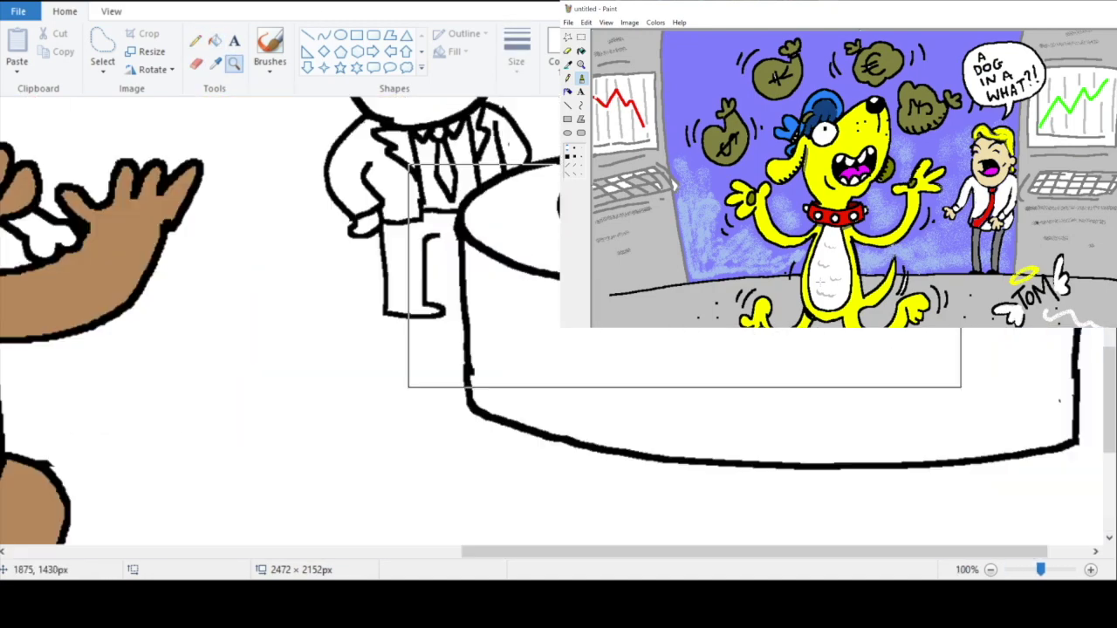
pyautogui.click(492, 240)
pyautogui.click(197, 64)
pyautogui.moveTo(457, 309); pyautogui.dragTo(464, 334)
# Step: Draw a scowling face on the figure's blank head with brow lines, outlined narrow eyes, pupils and a frown
pyautogui.click(234, 63)
pyautogui.rightClick(496, 407)
pyautogui.rightClick(496, 407)
pyautogui.click(319, 346)
pyautogui.click(196, 64)
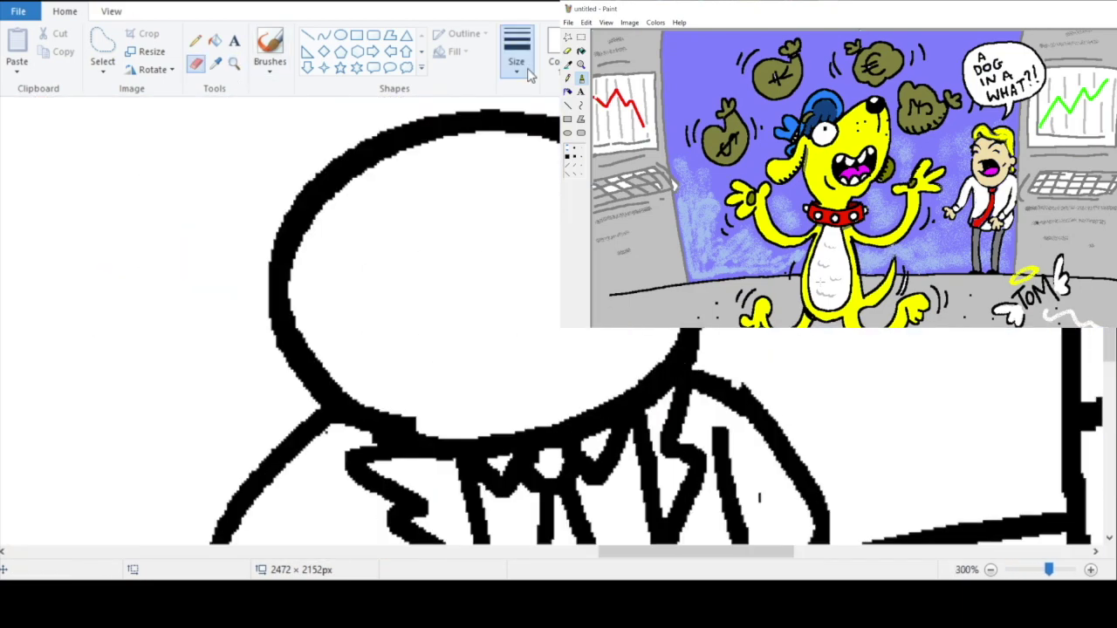
pyautogui.click(526, 74)
pyautogui.moveTo(375, 269); pyautogui.dragTo(380, 271)
pyautogui.moveTo(489, 249); pyautogui.dragTo(494, 251)
pyautogui.moveTo(299, 256); pyautogui.dragTo(410, 259)
pyautogui.moveTo(430, 248); pyautogui.dragTo(555, 237)
pyautogui.moveTo(392, 358); pyautogui.dragTo(507, 353)
# Step: Fill the column's upper central panel and side flaps with turquoise blue
pyautogui.click(234, 64)
pyautogui.rightClick(654, 301)
pyautogui.rightClick(655, 301)
pyautogui.rightClick(654, 301)
pyautogui.rightClick(654, 301)
pyautogui.click(215, 40)
pyautogui.click(421, 157)
pyautogui.click(342, 174)
pyautogui.click(353, 233)
pyautogui.click(480, 187)
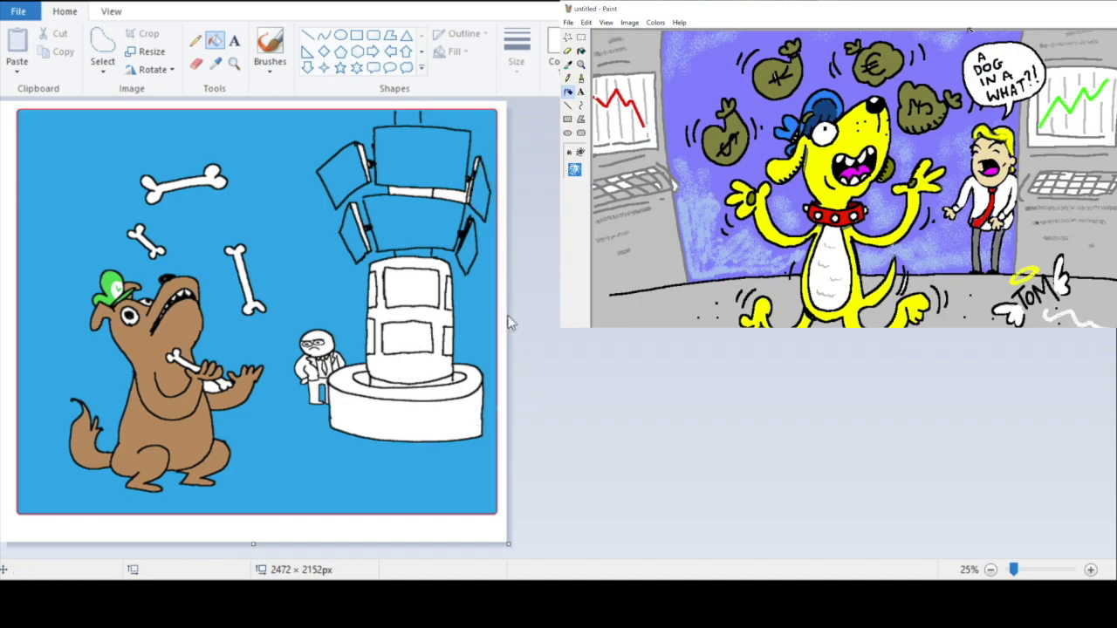
# Step: Fill the front and side windows of the column with light blue
pyautogui.click(410, 287)
pyautogui.click(399, 334)
pyautogui.click(234, 64)
pyautogui.click(482, 310)
pyautogui.click(732, 317)
pyautogui.click(196, 63)
pyautogui.click(215, 64)
pyautogui.scroll(1, 524, 314)
pyautogui.click(215, 40)
pyautogui.click(873, 349)
pyautogui.scroll(6, 866, 349)
# Step: Close small gaps in the black outlines around the column's lower central panel and right flap
pyautogui.click(196, 64)
pyautogui.click(532, 181)
pyautogui.click(949, 485)
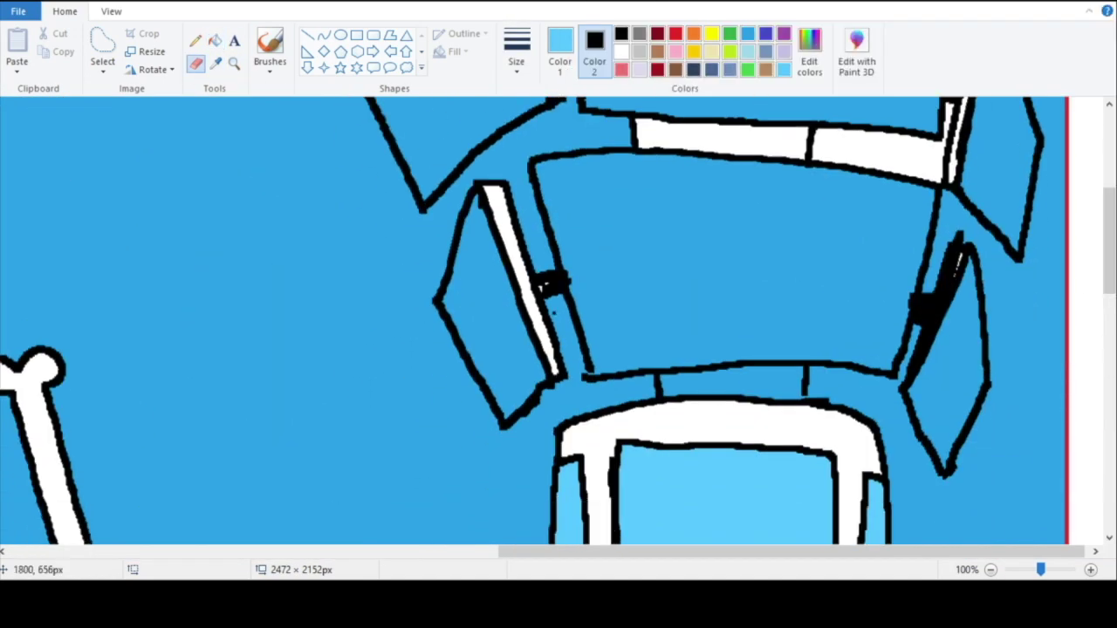
# Step: Fill the upper central panel and right flaps with light blue, and shade side windows of the column in darker turquoise
pyautogui.click(234, 64)
pyautogui.hotkey('ctrl', 'pagedown')
pyautogui.click(216, 40)
pyautogui.click(845, 170)
pyautogui.click(935, 342)
pyautogui.rightClick(748, 33)
pyautogui.click(897, 436)
pyautogui.click(745, 430)
pyautogui.click(742, 523)
# Step: Fill the connector strips between the column's tiers with dark grey
pyautogui.click(233, 64)
pyautogui.scroll(2, 406, 113)
pyautogui.click(215, 40)
pyautogui.rightClick(823, 283)
pyautogui.rightClick(835, 402)
# Step: Fill the background inside the red frame with light yellow
pyautogui.click(216, 63)
pyautogui.click(713, 51)
pyautogui.click(215, 41)
pyautogui.rightClick(262, 174)
# Step: Fill the white strip along the lower left flap with the connectors' dark grey and the column body with light grey
pyautogui.click(197, 65)
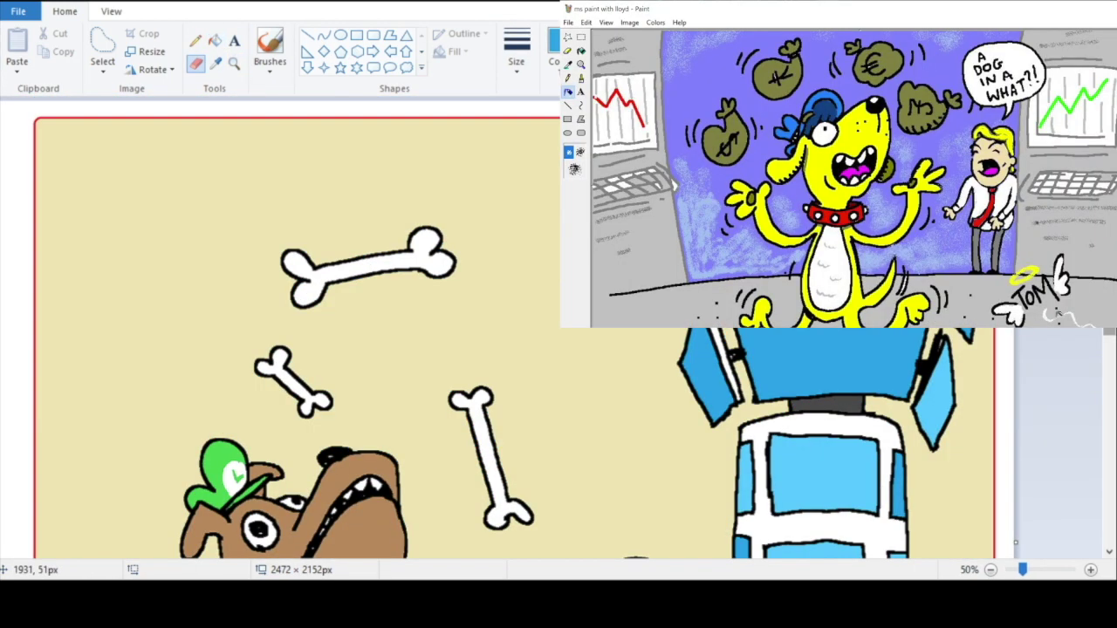
pyautogui.click(216, 64)
pyautogui.click(829, 284)
pyautogui.click(215, 40)
pyautogui.click(730, 377)
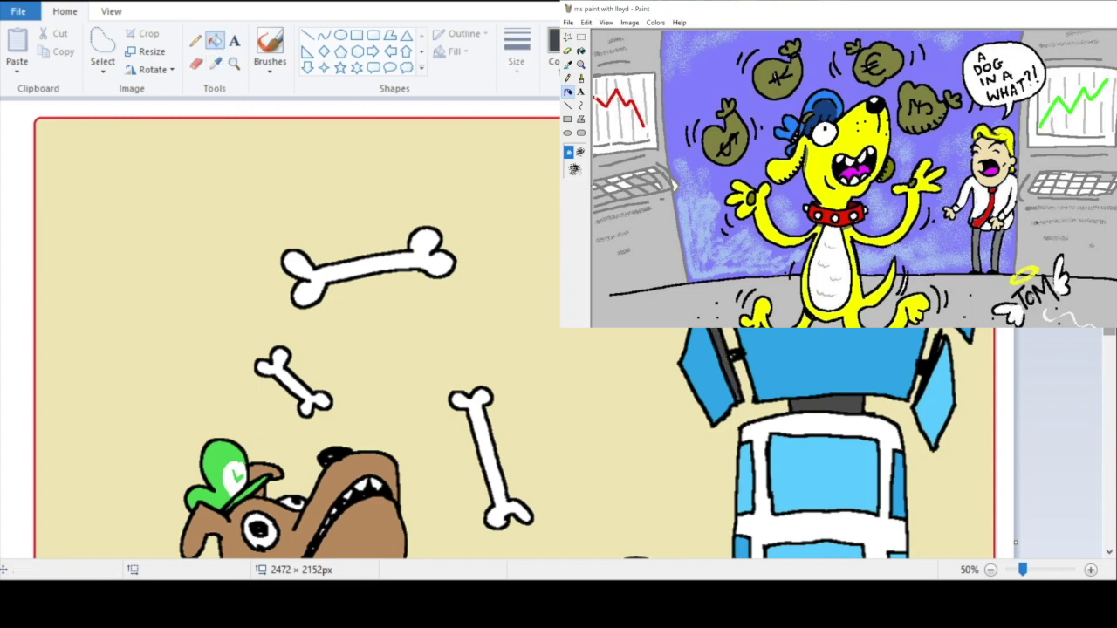
pyautogui.moveTo(1108, 219); pyautogui.dragTo(1109, 289)
pyautogui.rightClick(857, 286)
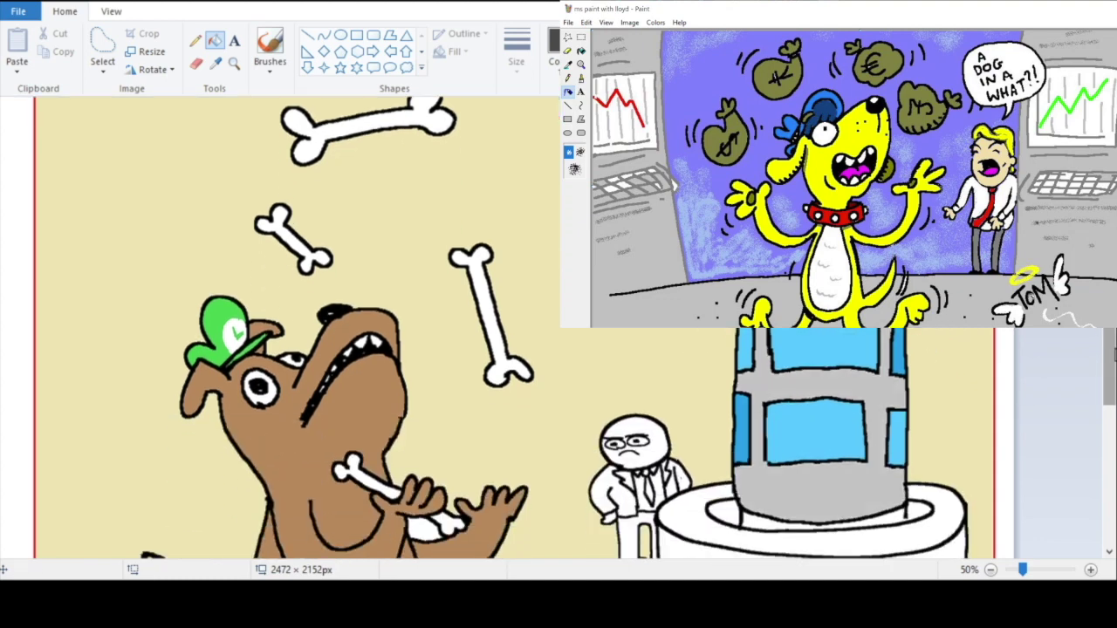
# Step: Colour the round base with a brown inner opening, dark grey column foot, mustard top rim and paler yellow side wall
pyautogui.scroll(-2, 845, 358)
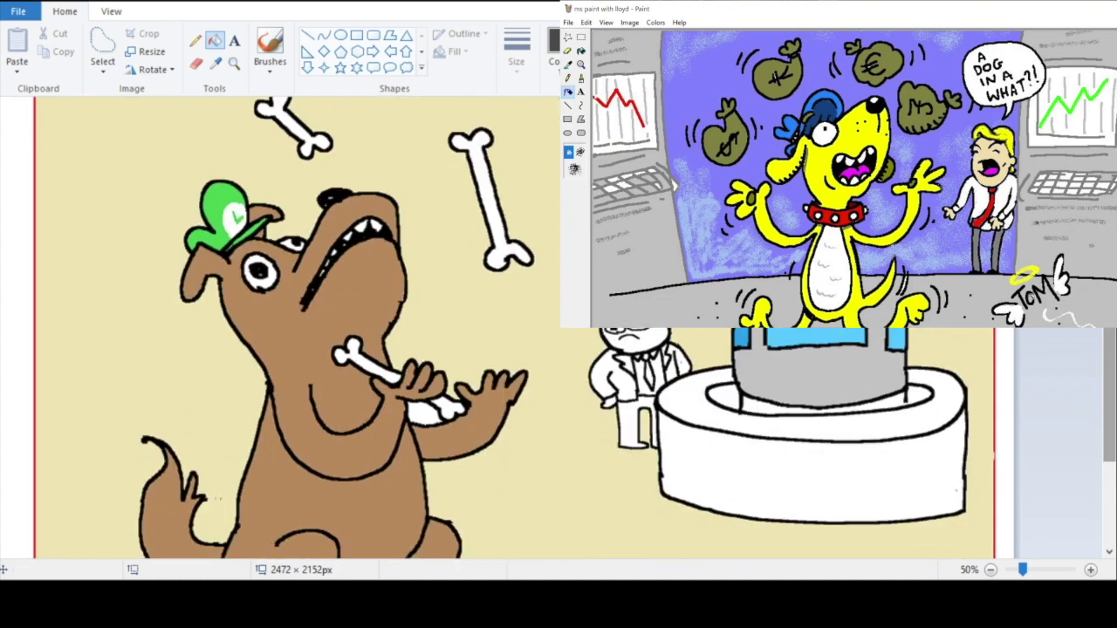
pyautogui.click(195, 63)
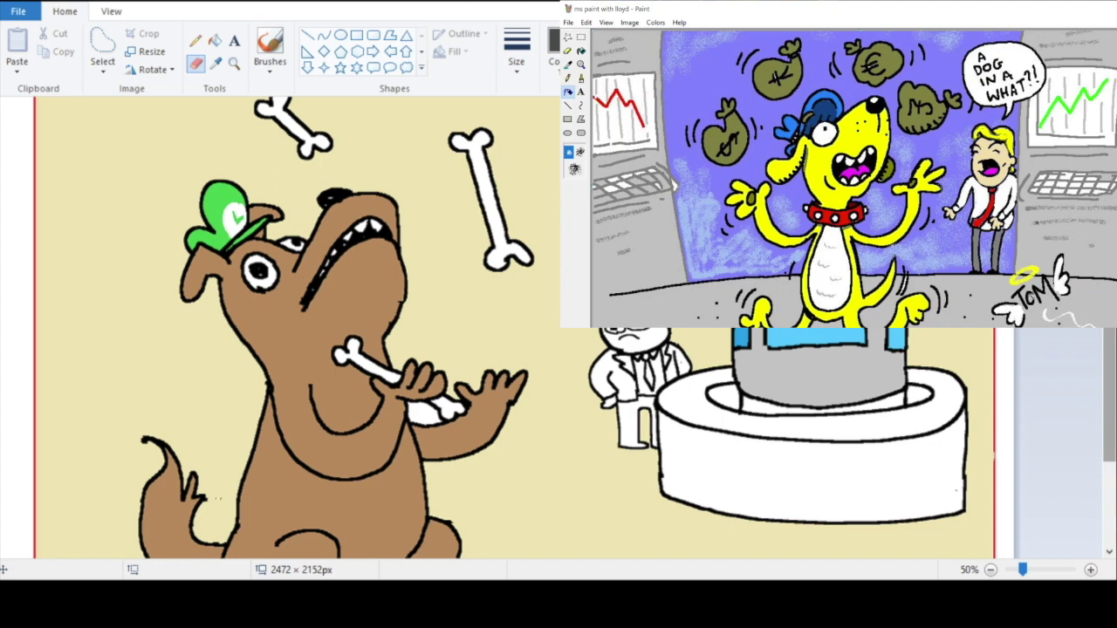
pyautogui.click(215, 41)
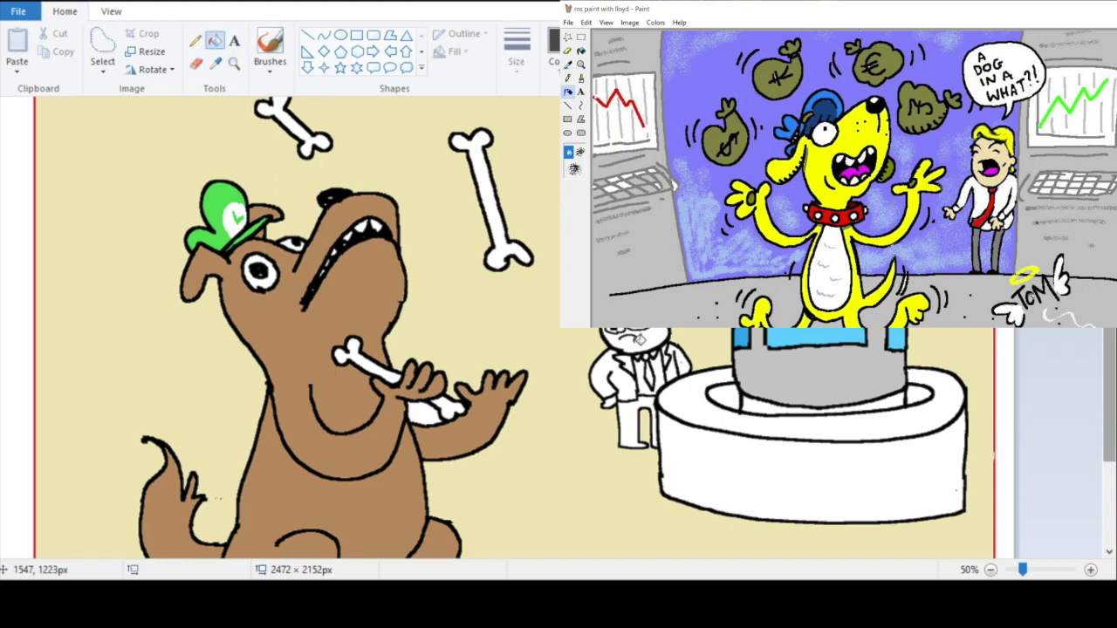
pyautogui.click(736, 389)
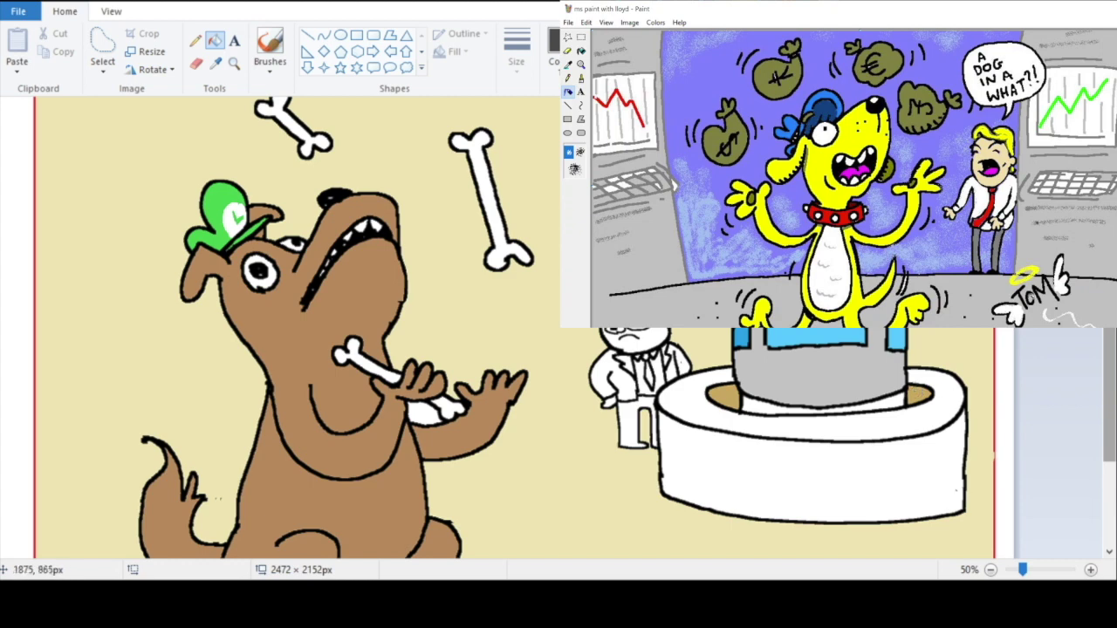
pyautogui.click(764, 402)
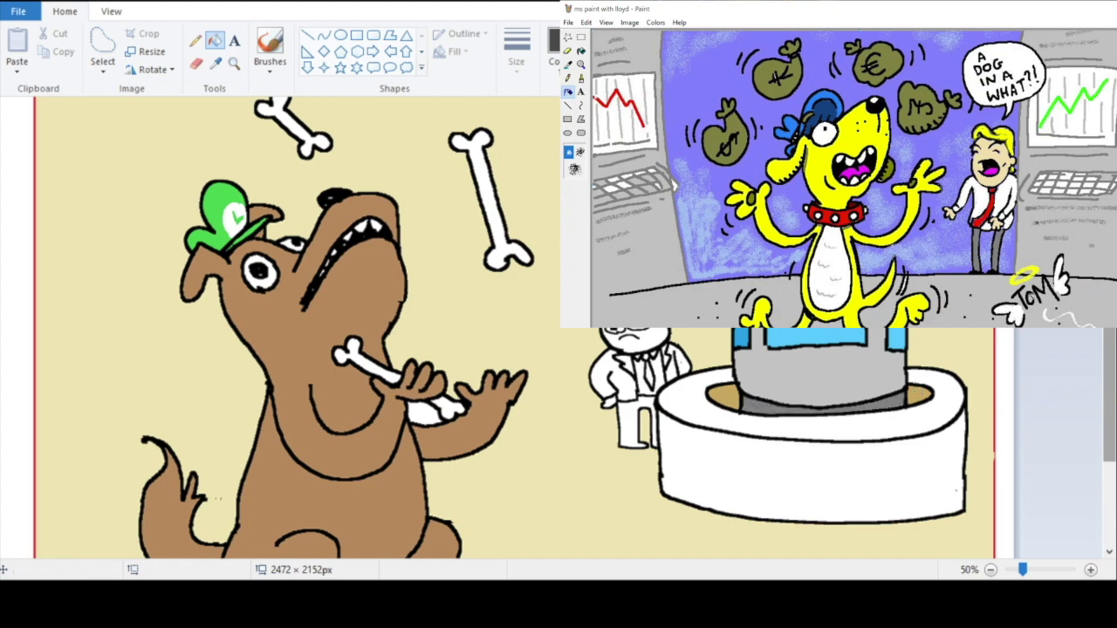
pyautogui.click(681, 403)
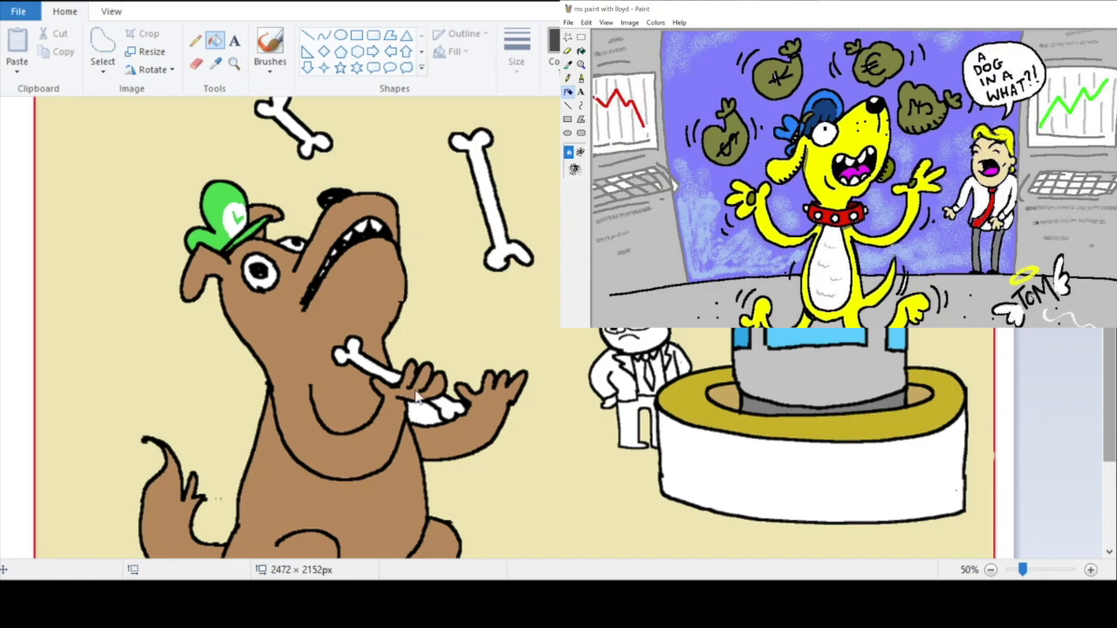
pyautogui.rightClick(746, 459)
# Step: Fill the white gap between the dog's hands with the background's light yellow
pyautogui.click(216, 63)
pyautogui.click(452, 377)
pyautogui.click(425, 417)
pyautogui.click(233, 64)
pyautogui.rightClick(384, 339)
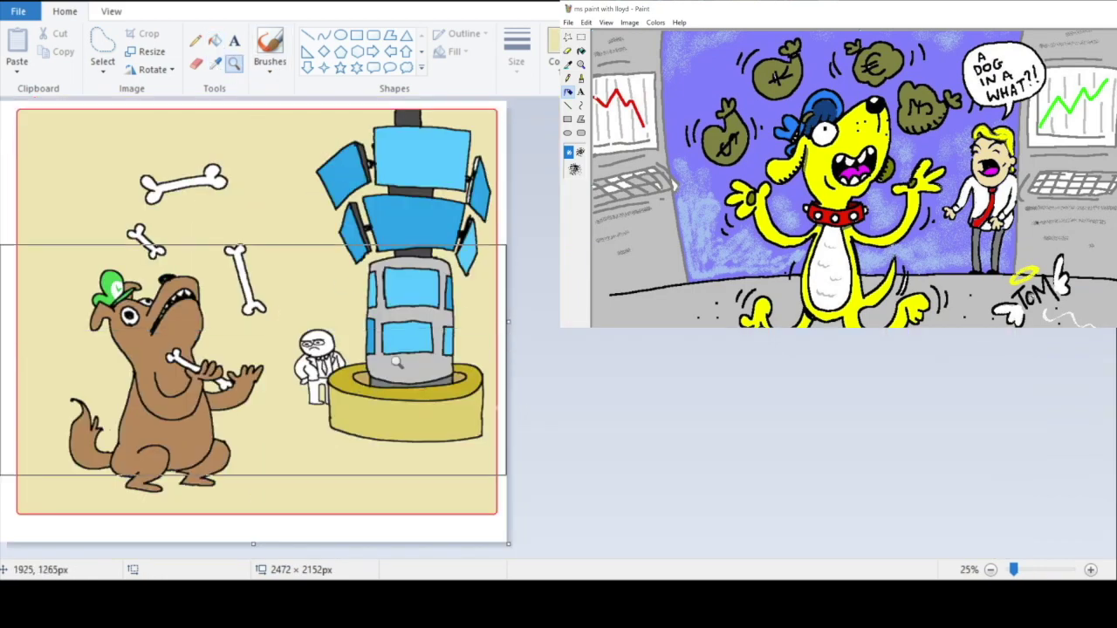
# Step: Draw a thin black floor line across the scene, passing behind the suited figure and the round base
pyautogui.click(385, 339)
pyautogui.click(196, 63)
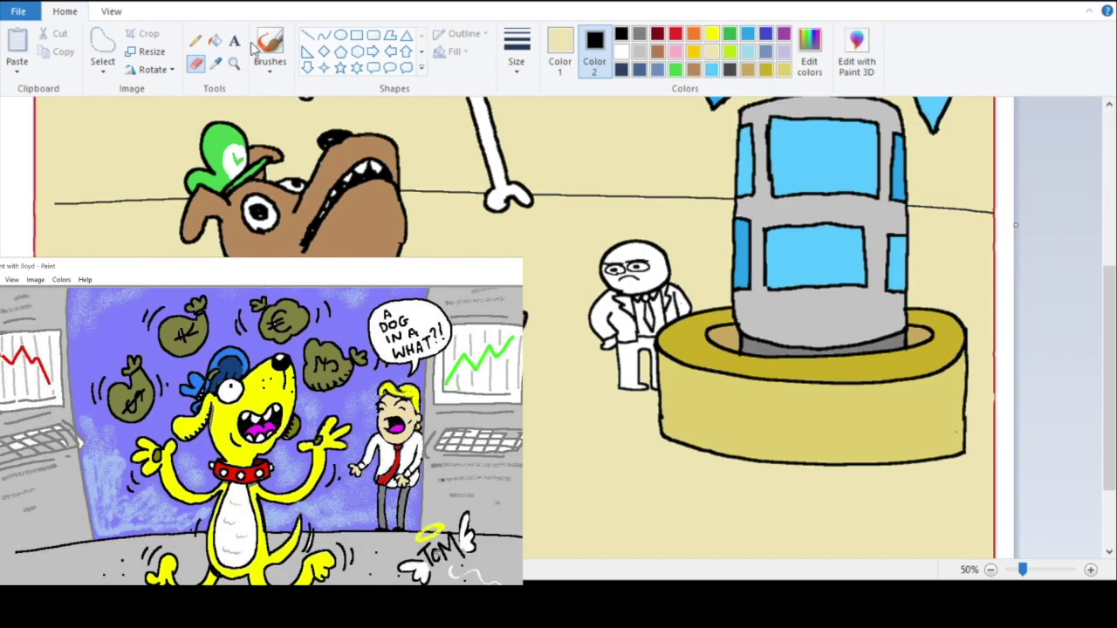
pyautogui.click(234, 63)
pyautogui.rightClick(279, 218)
pyautogui.click(279, 219)
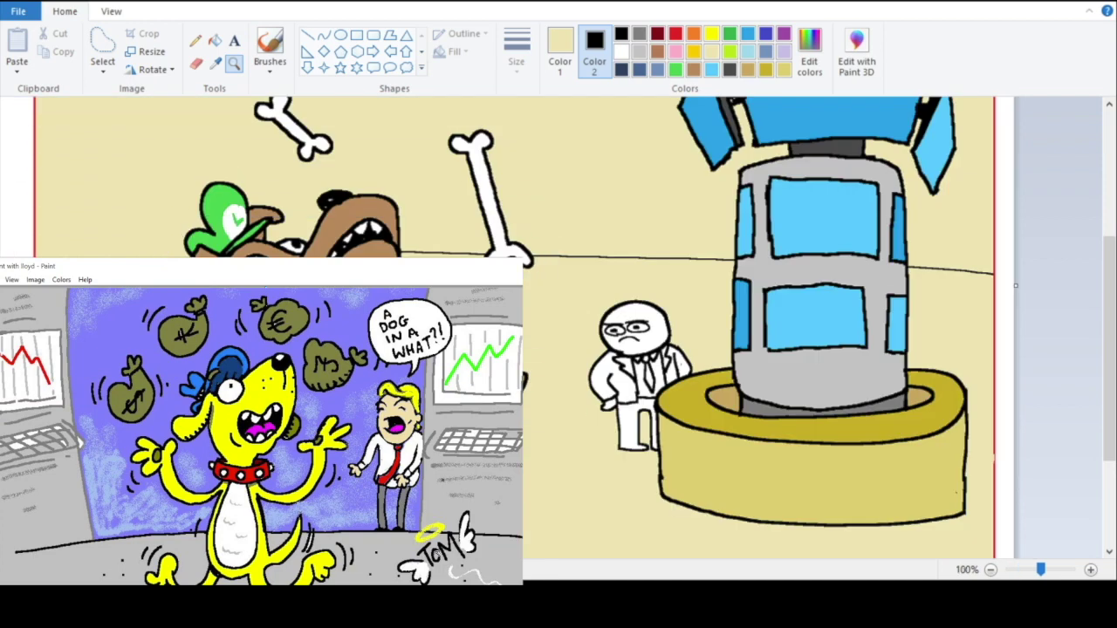
pyautogui.rightClick(280, 271)
pyautogui.click(54, 2)
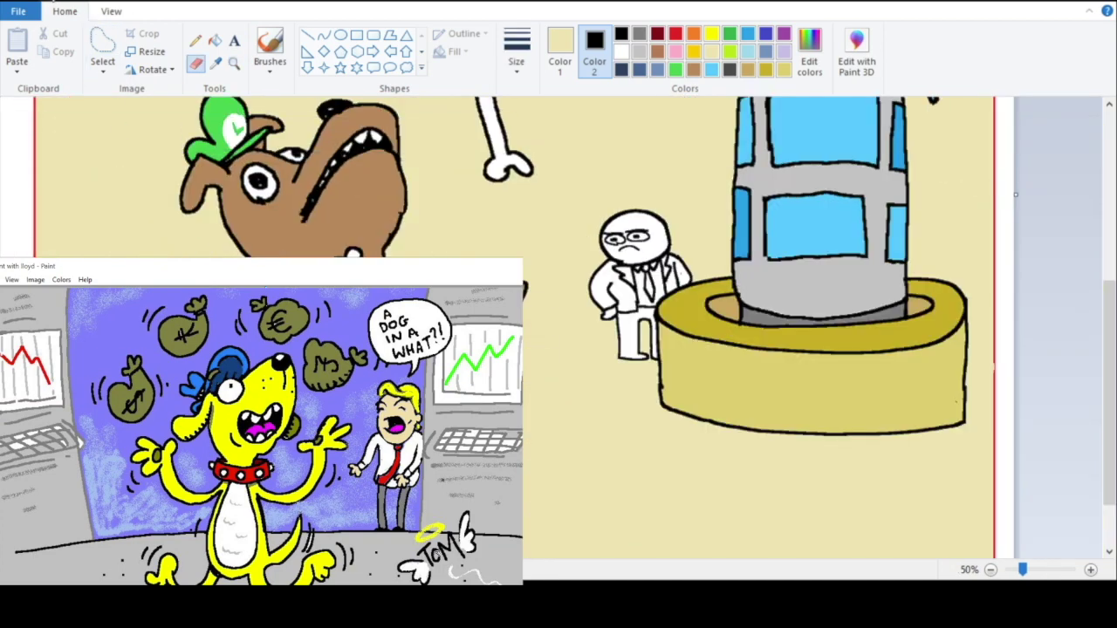
pyautogui.moveTo(524, 287); pyautogui.dragTo(996, 333)
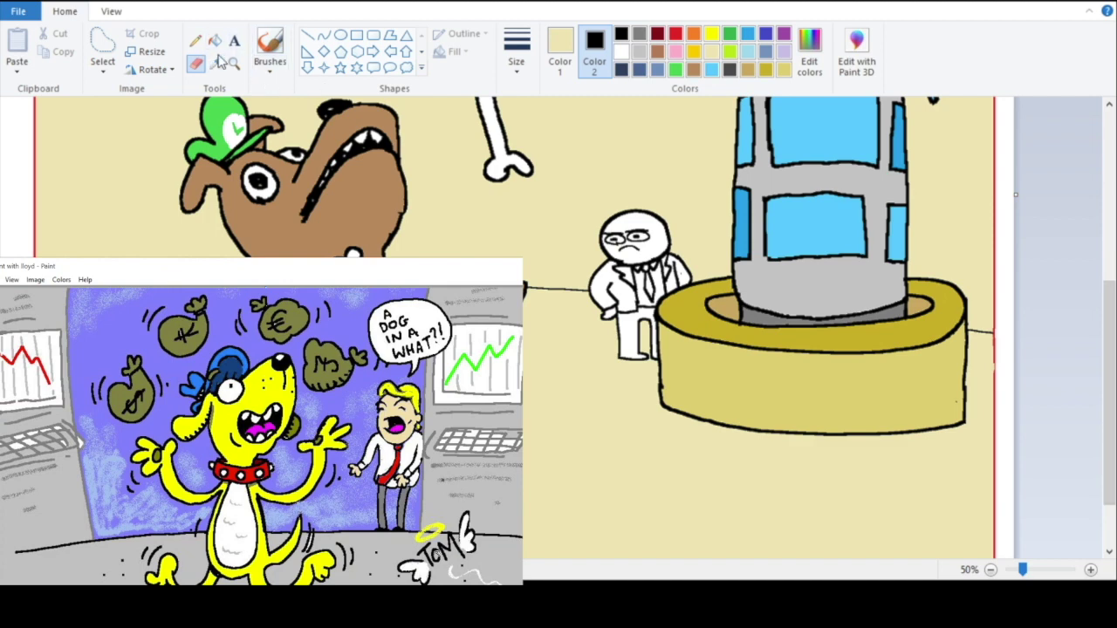
# Step: Mix a muted grey-green colour and fill the floor area below the horizon line with it
pyautogui.click(639, 50)
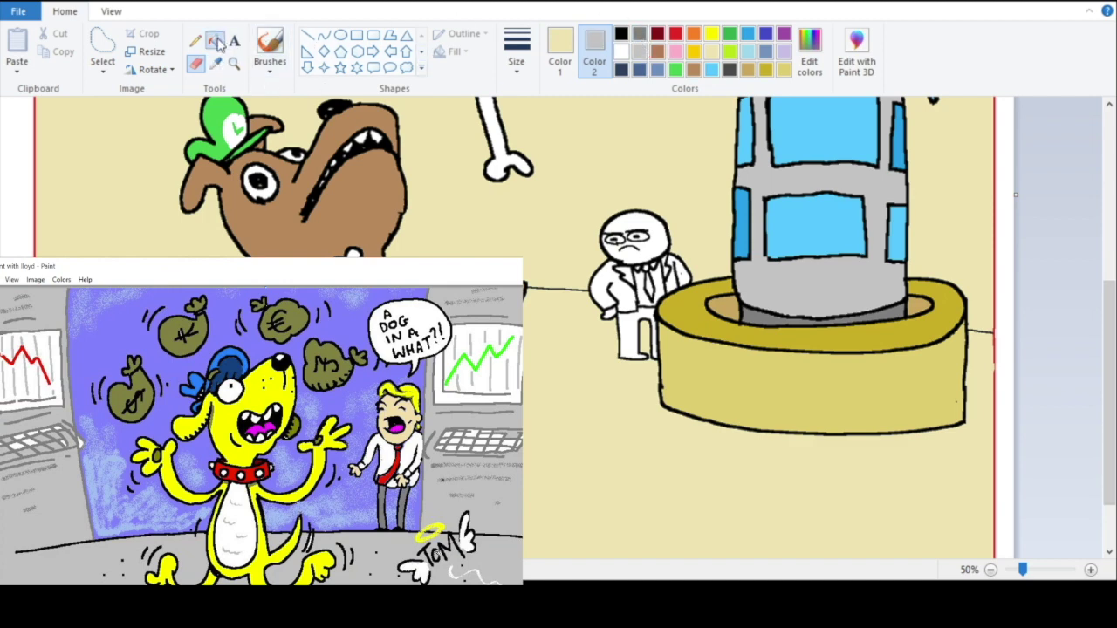
pyautogui.click(215, 40)
pyautogui.click(713, 53)
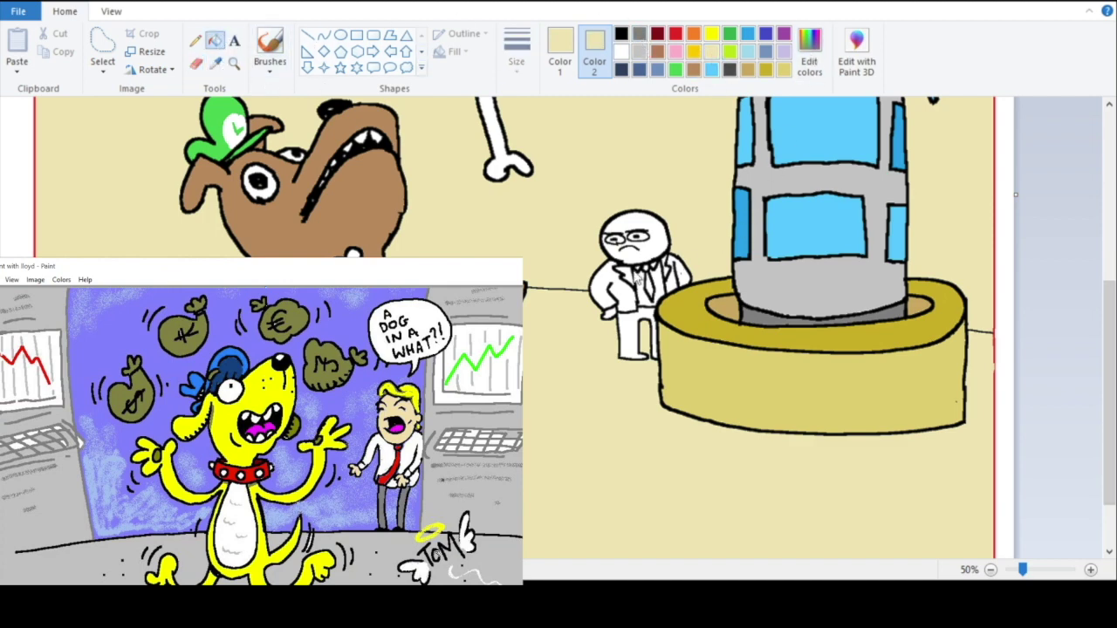
pyautogui.press('Return')
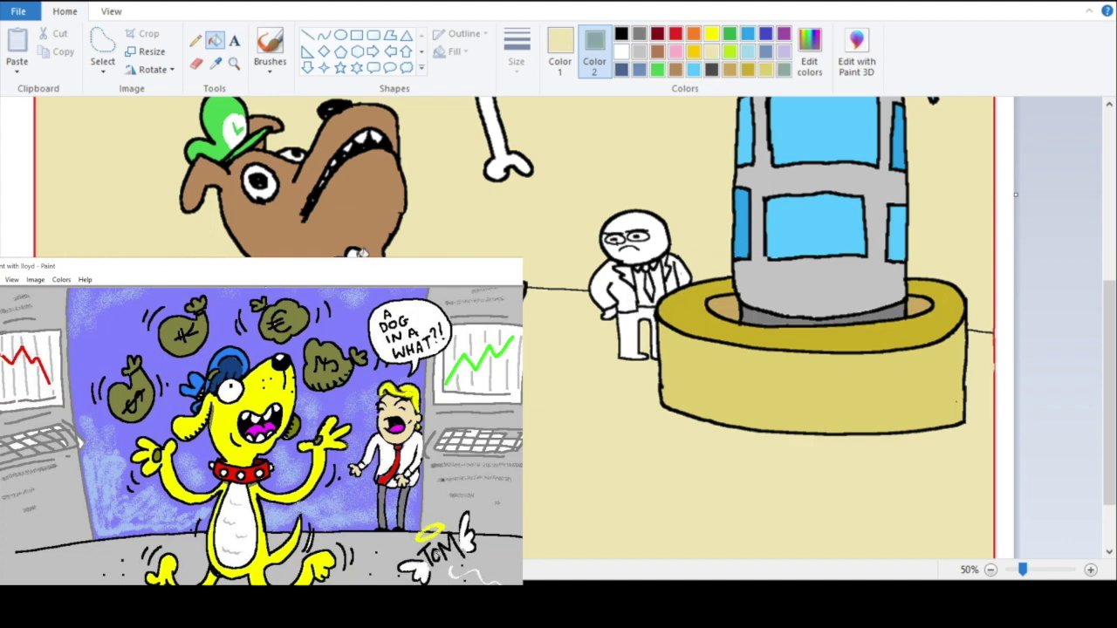
pyautogui.rightClick(566, 362)
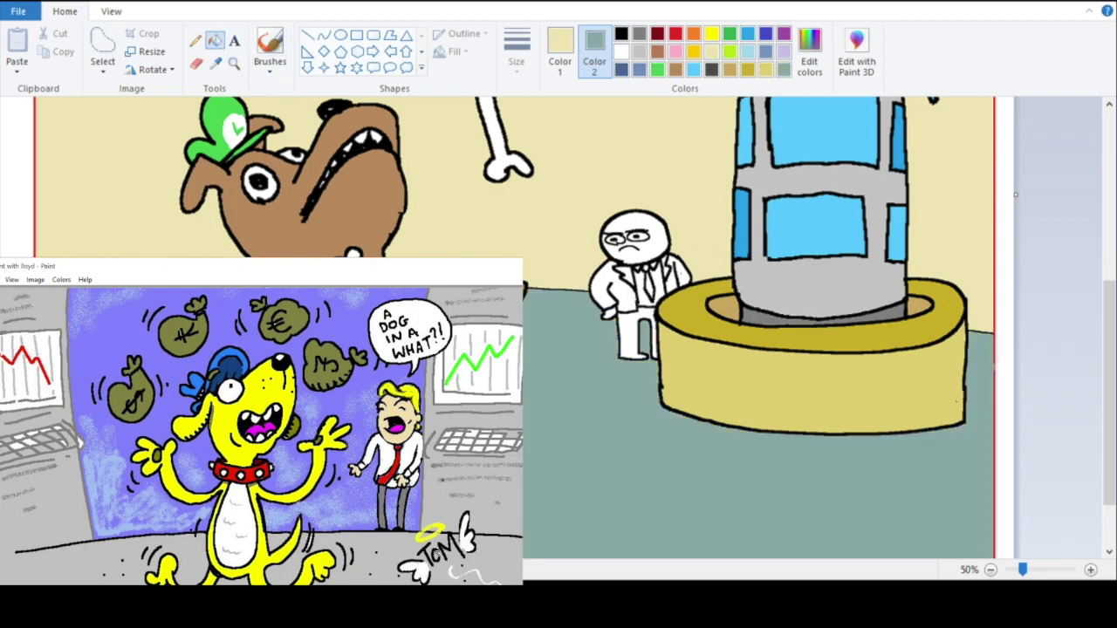
# Step: Fill the small scowling figure's suit jacket with a custom dark grey
pyautogui.click(234, 64)
pyautogui.rightClick(370, 174)
pyautogui.click(370, 351)
pyautogui.click(715, 353)
pyautogui.click(637, 327)
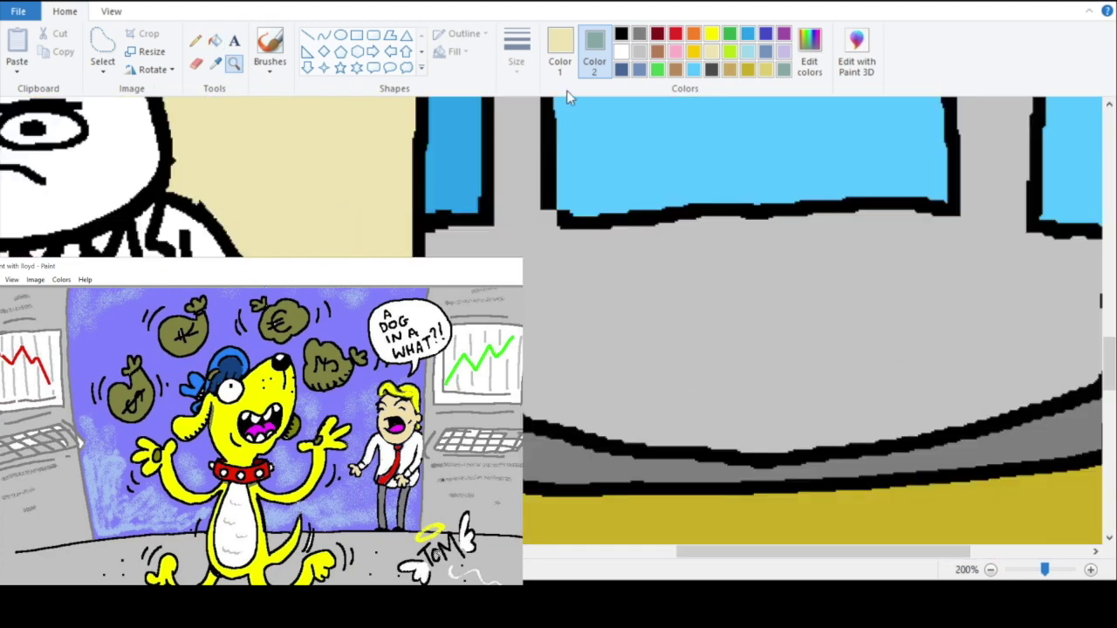
pyautogui.click(638, 35)
pyautogui.click(712, 69)
pyautogui.moveTo(823, 551); pyautogui.dragTo(749, 551)
pyautogui.click(215, 40)
pyautogui.rightClick(469, 232)
pyautogui.rightClick(202, 240)
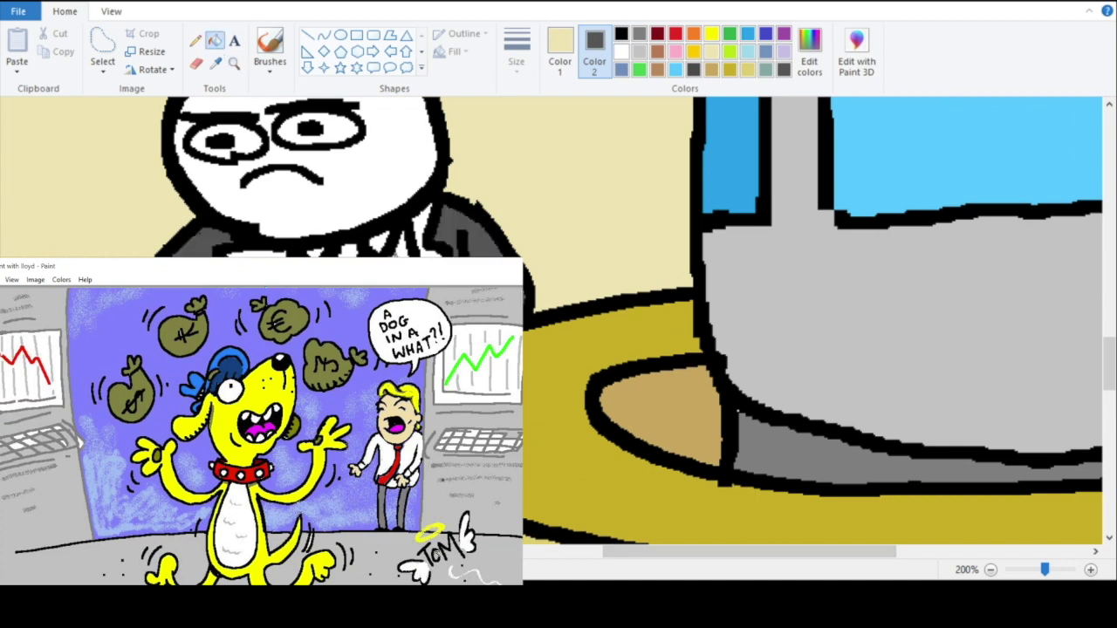
# Step: Colour the suit's lapels a lighter grey and fill the figure's tie with red
pyautogui.rightClick(426, 229)
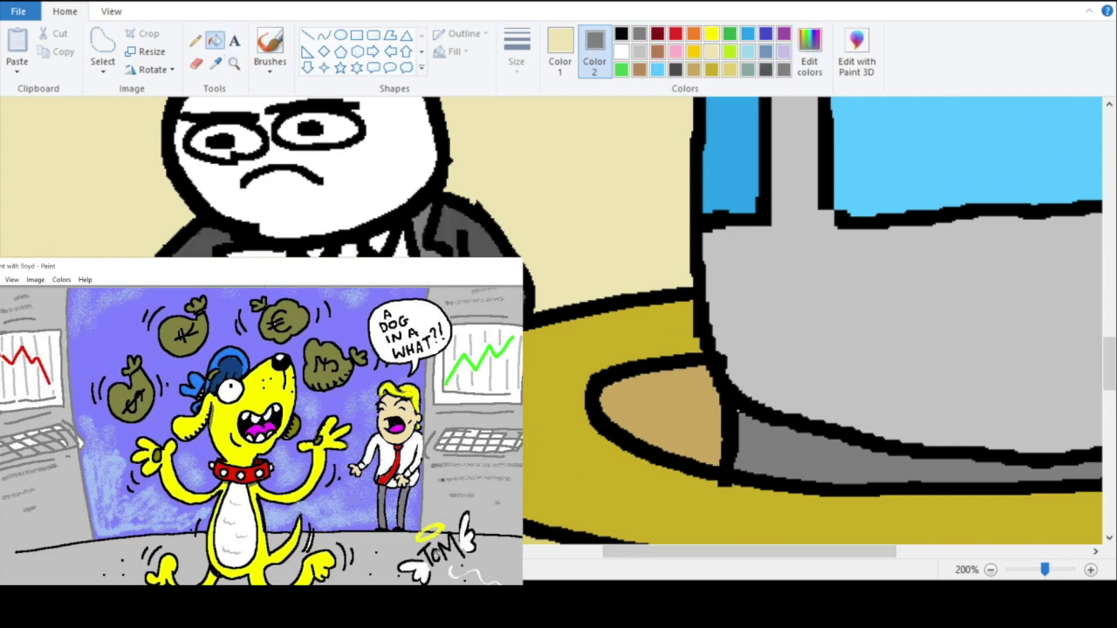
pyautogui.rightClick(258, 252)
pyautogui.click(675, 34)
pyautogui.rightClick(347, 250)
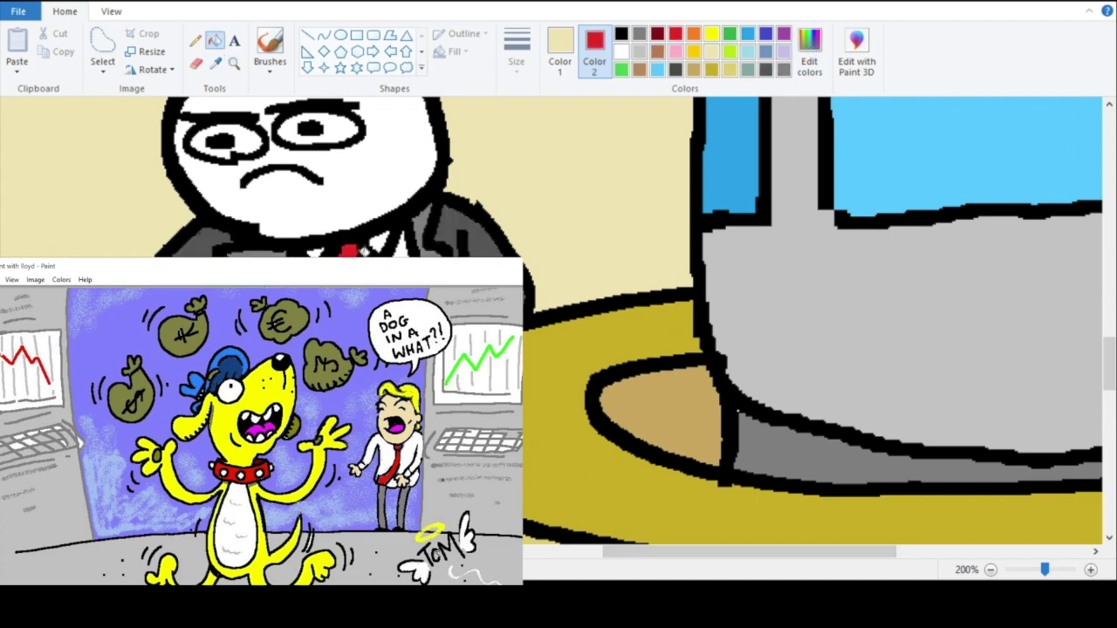
pyautogui.click(233, 64)
pyautogui.rightClick(459, 293)
pyautogui.rightClick(459, 293)
pyautogui.rightClick(459, 294)
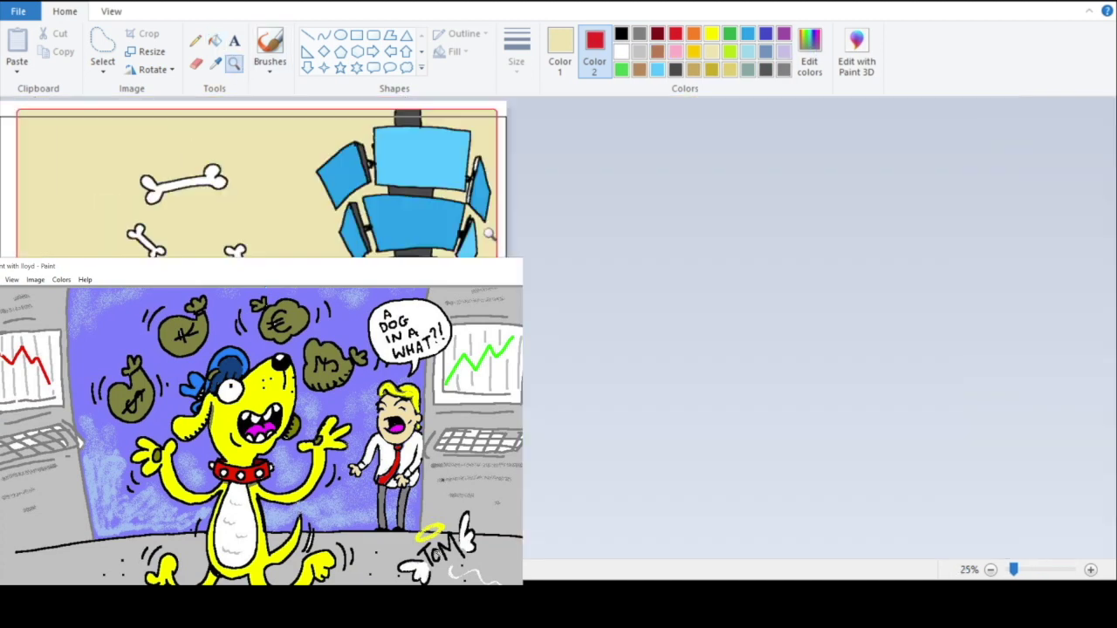
# Step: Recolour the picture's red frame outline with the background's light yellow
pyautogui.click(202, 201)
pyautogui.click(202, 202)
pyautogui.click(215, 41)
pyautogui.click(234, 63)
pyautogui.rightClick(236, 182)
pyautogui.rightClick(237, 182)
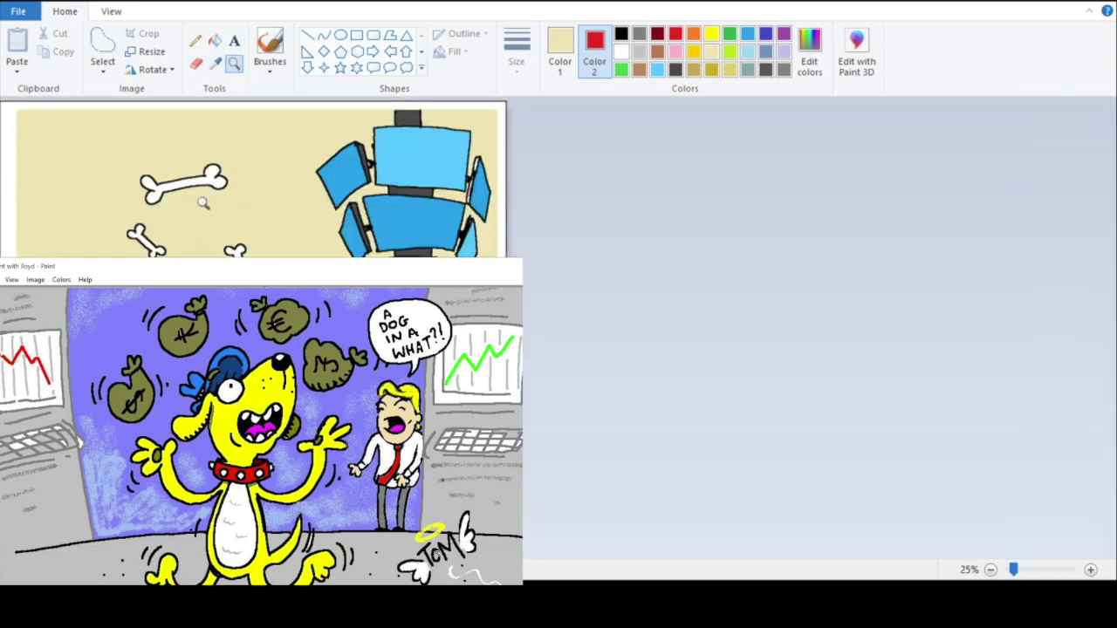
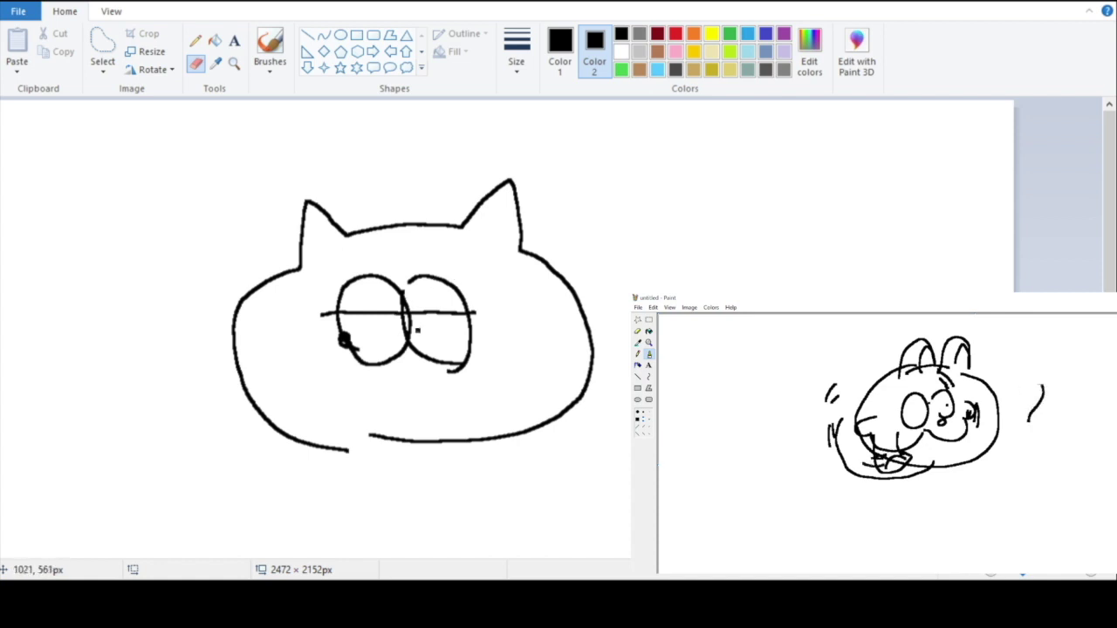
# Step: Draw the cat's second pupil, a curled nose, and the muzzle outline with pointed cheek tufts and a central notch
pyautogui.moveTo(425, 332); pyautogui.dragTo(429, 327)
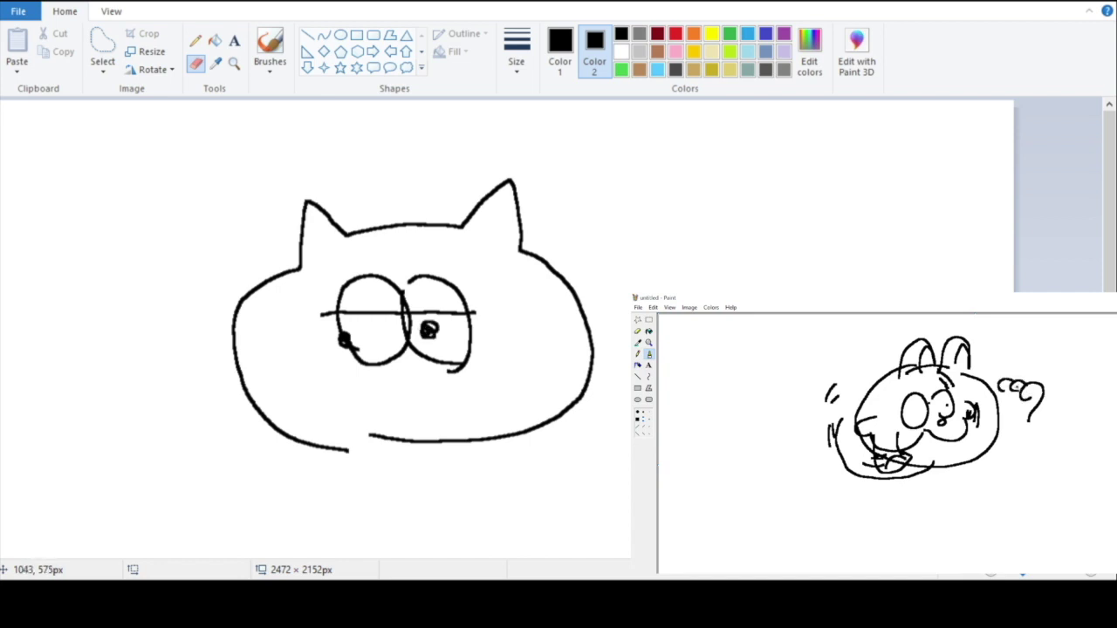
pyautogui.moveTo(392, 379)
pyautogui.mouseDown()
pyautogui.moveTo(407, 393)
pyautogui.moveTo(379, 377)
pyautogui.mouseUp()
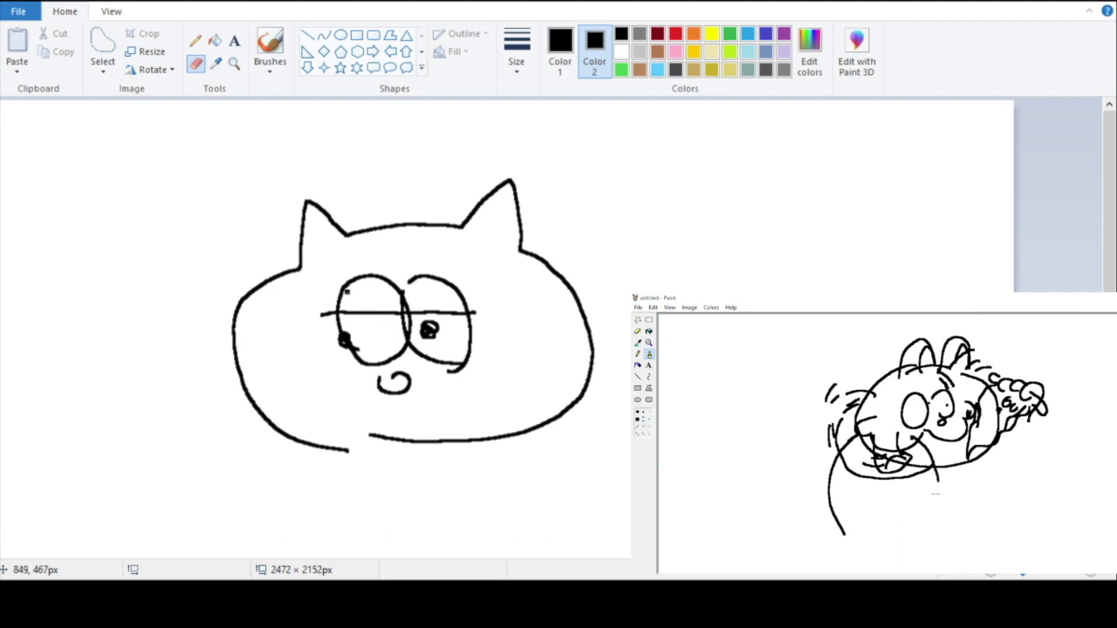
pyautogui.moveTo(349, 288)
pyautogui.mouseDown()
pyautogui.moveTo(302, 289)
pyautogui.moveTo(299, 309)
pyautogui.moveTo(323, 313)
pyautogui.moveTo(288, 364)
pyautogui.moveTo(295, 405)
pyautogui.moveTo(334, 432)
pyautogui.moveTo(390, 444)
pyautogui.moveTo(434, 421)
pyautogui.moveTo(438, 398)
pyautogui.moveTo(480, 438)
pyautogui.moveTo(549, 449)
pyautogui.moveTo(585, 427)
pyautogui.moveTo(588, 398)
pyautogui.moveTo(543, 351)
pyautogui.moveTo(573, 349)
pyautogui.moveTo(582, 339)
pyautogui.moveTo(572, 320)
pyautogui.moveTo(518, 305)
pyautogui.mouseUp()
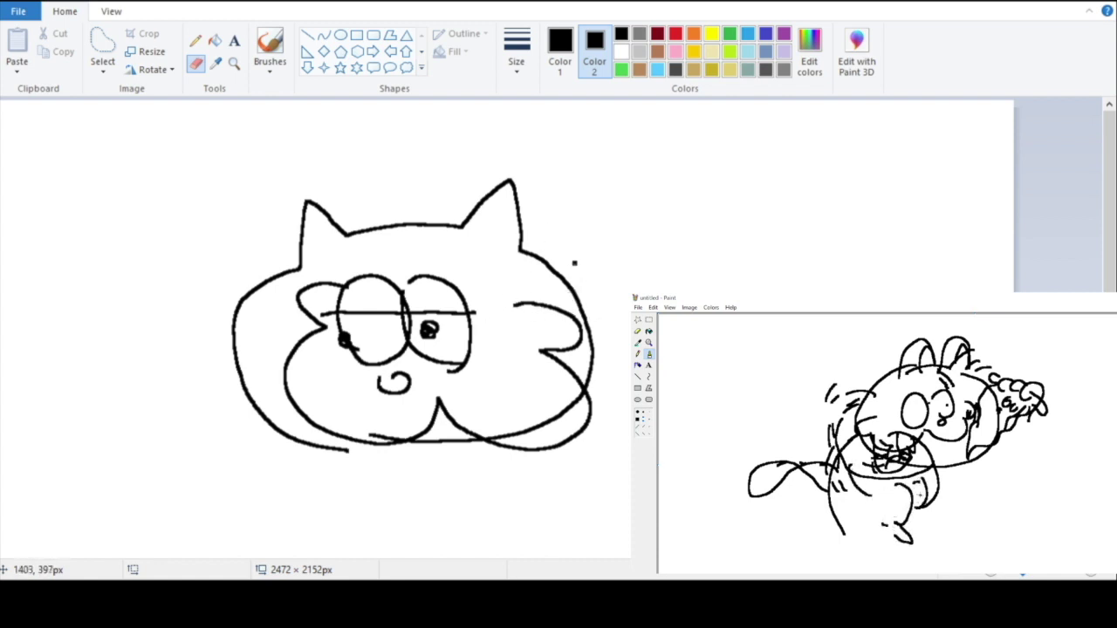
# Step: Draw a short stroke above the cat's back and small stripes across the ear nearest it
pyautogui.moveTo(580, 146); pyautogui.dragTo(618, 141)
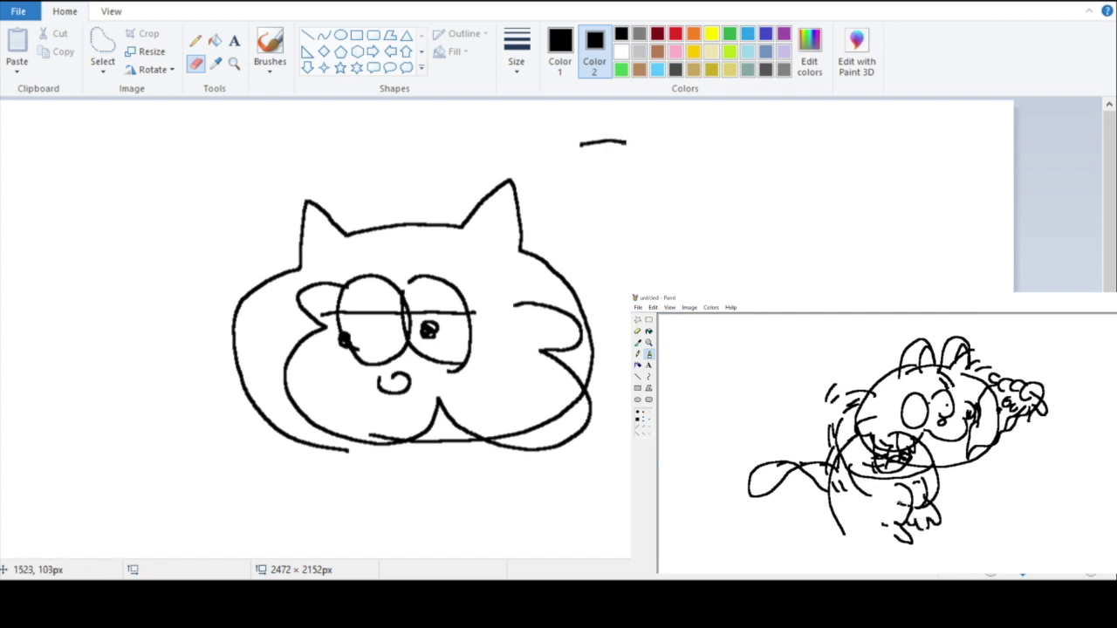
pyautogui.moveTo(511, 208); pyautogui.dragTo(536, 201)
pyautogui.moveTo(489, 228); pyautogui.dragTo(517, 230)
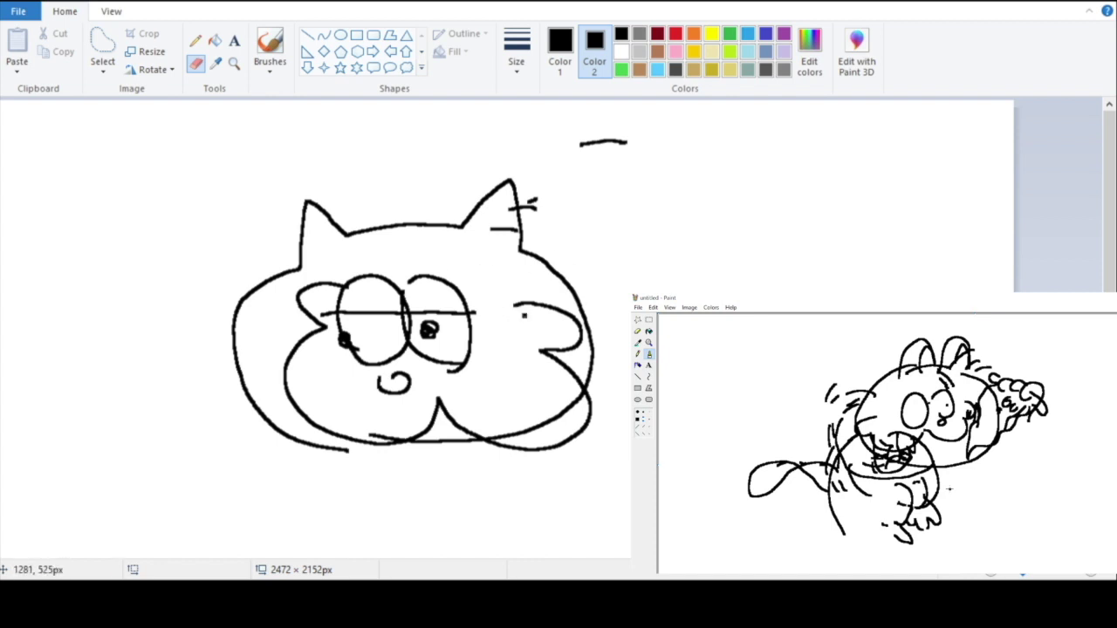
# Step: Draw the cat's rounded body, raised tail and two three-toed front paws, and add stripes to the other ear
pyautogui.moveTo(521, 234)
pyautogui.mouseDown()
pyautogui.moveTo(741, 199)
pyautogui.moveTo(799, 331)
pyautogui.moveTo(567, 425)
pyautogui.mouseUp()
pyautogui.moveTo(753, 339)
pyautogui.mouseDown()
pyautogui.moveTo(822, 171)
pyautogui.moveTo(883, 290)
pyautogui.mouseUp()
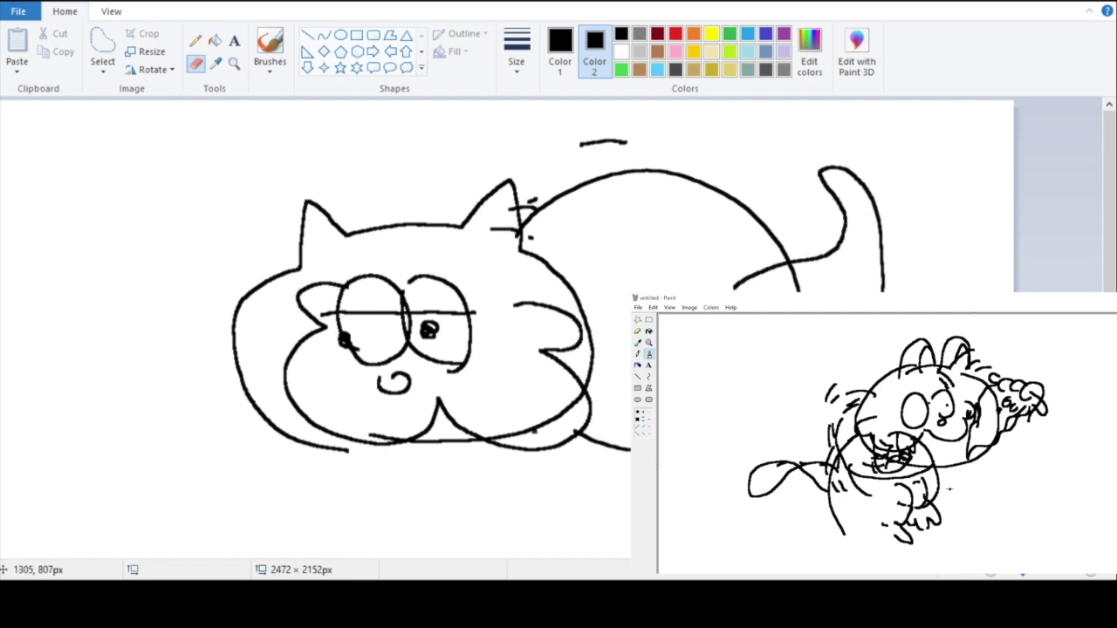
pyautogui.moveTo(512, 430)
pyautogui.mouseDown()
pyautogui.moveTo(445, 468)
pyautogui.moveTo(504, 455)
pyautogui.moveTo(531, 489)
pyautogui.moveTo(565, 498)
pyautogui.moveTo(619, 439)
pyautogui.mouseUp()
pyautogui.moveTo(301, 436)
pyautogui.mouseDown()
pyautogui.moveTo(277, 493)
pyautogui.moveTo(351, 480)
pyautogui.moveTo(402, 432)
pyautogui.mouseUp()
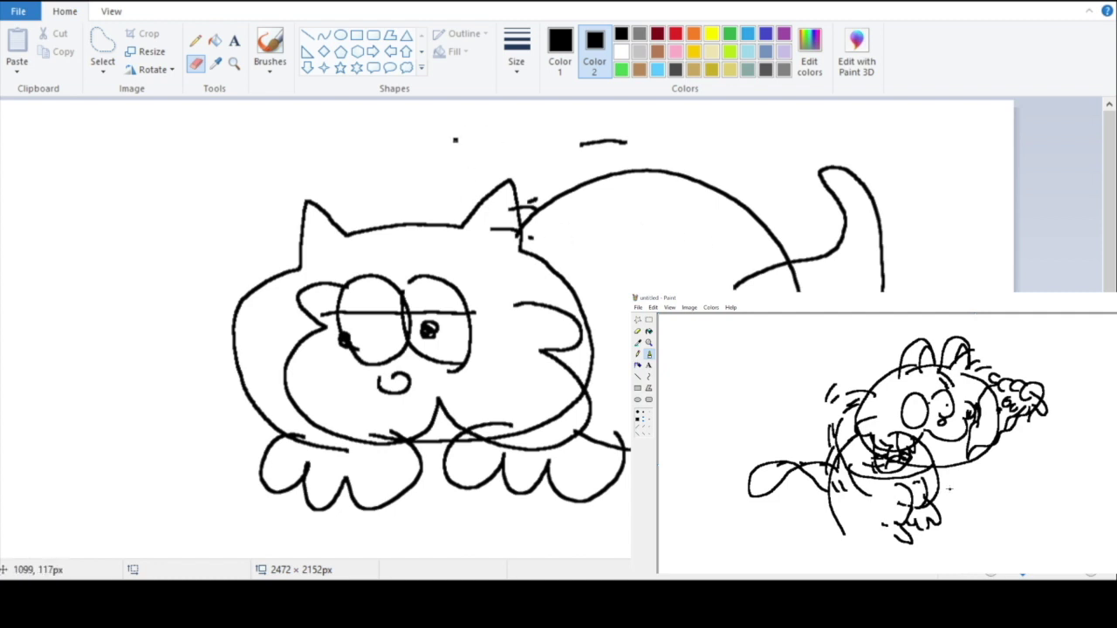
pyautogui.moveTo(301, 232); pyautogui.dragTo(324, 229)
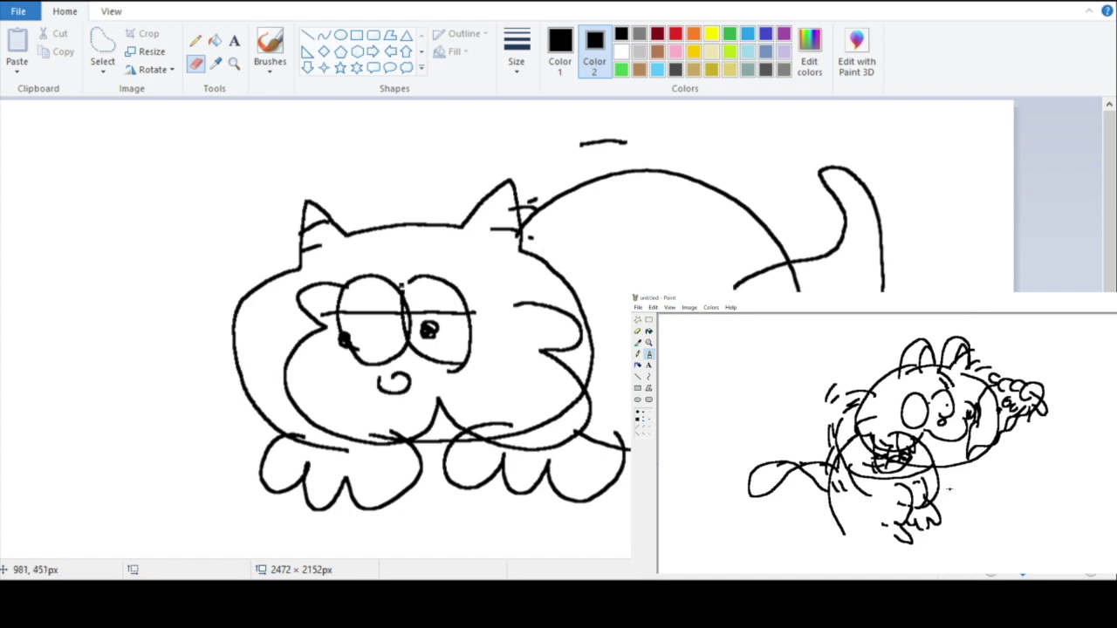
# Step: Fill the cat's head, ears, one front paw, body and tail with orange
pyautogui.click(694, 33)
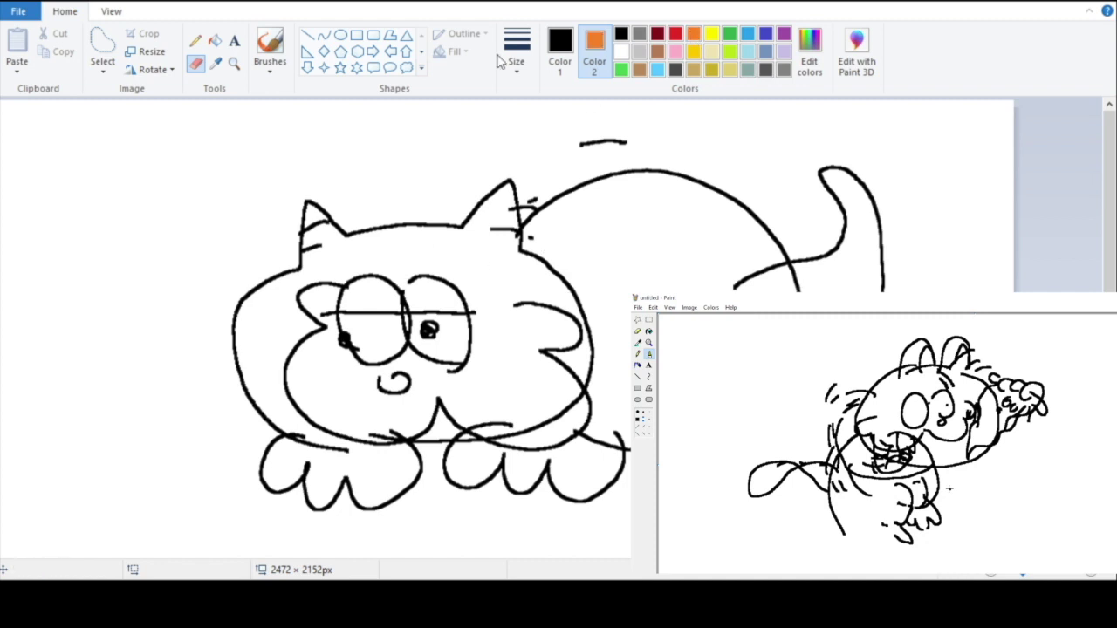
pyautogui.click(214, 41)
pyautogui.rightClick(415, 239)
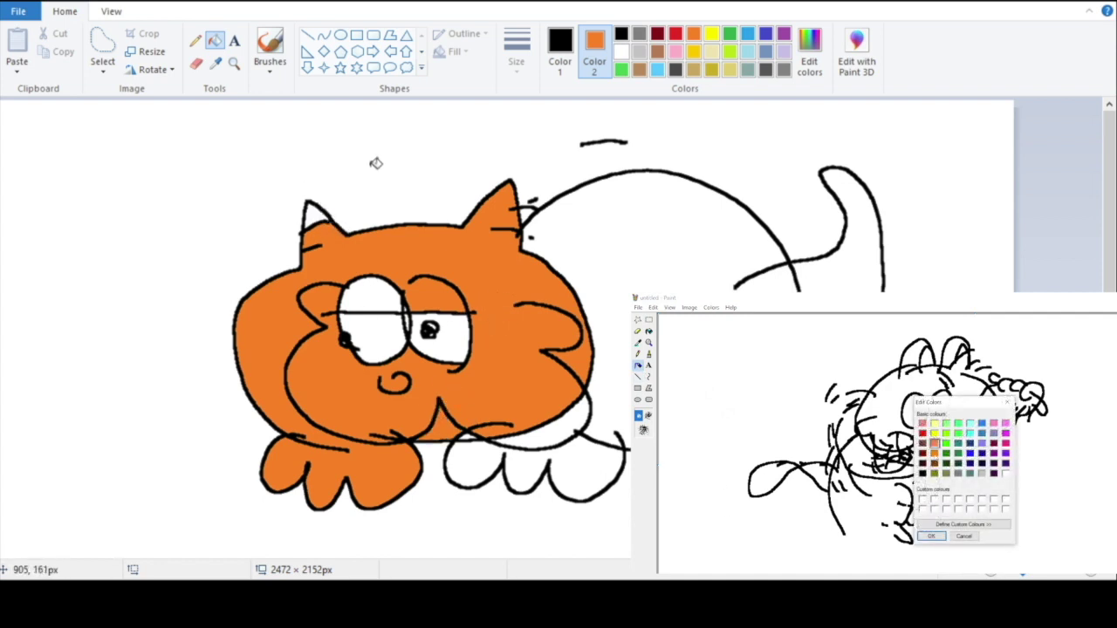
pyautogui.click(313, 212)
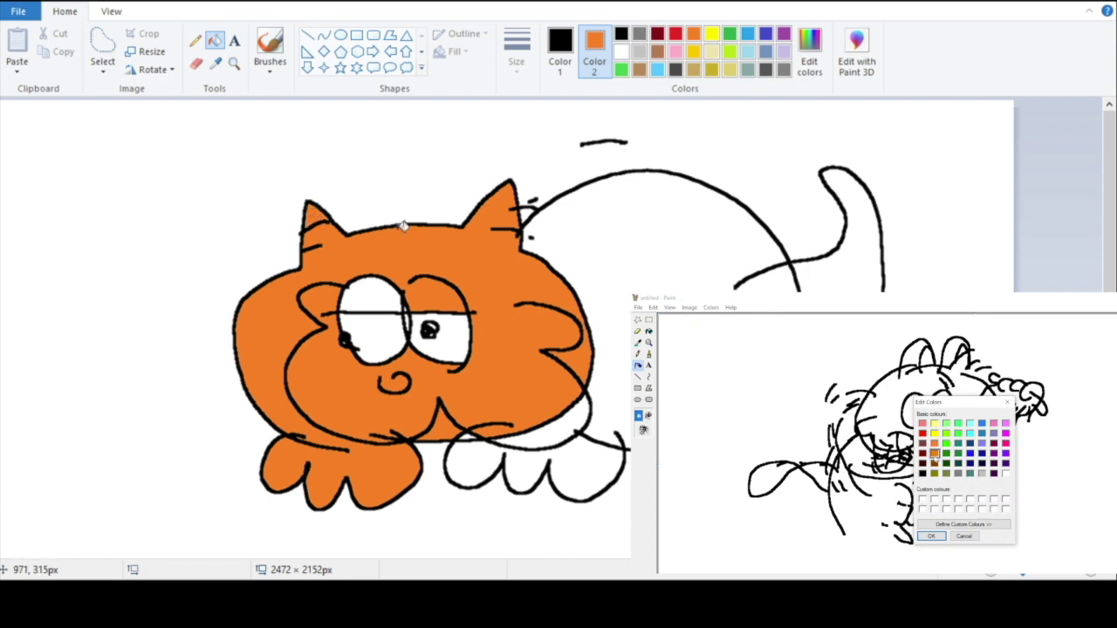
pyautogui.click(693, 269)
pyautogui.click(840, 284)
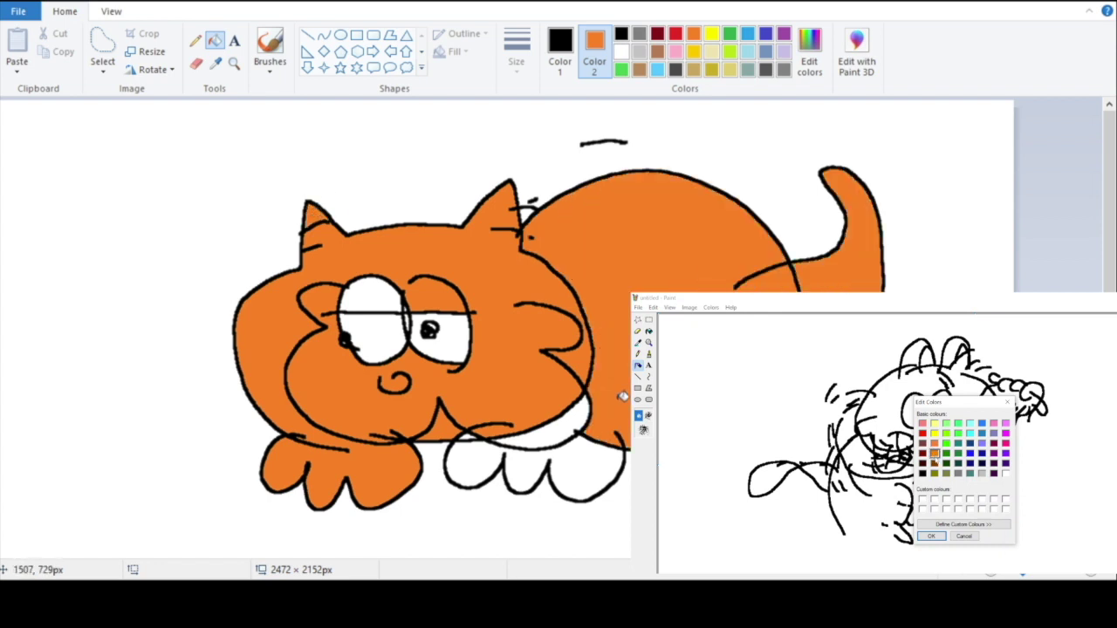
# Step: Bridge the gap between the eye and cheek with a pale tan stroke, and fill the cat's muzzle with pale tan
pyautogui.click(714, 51)
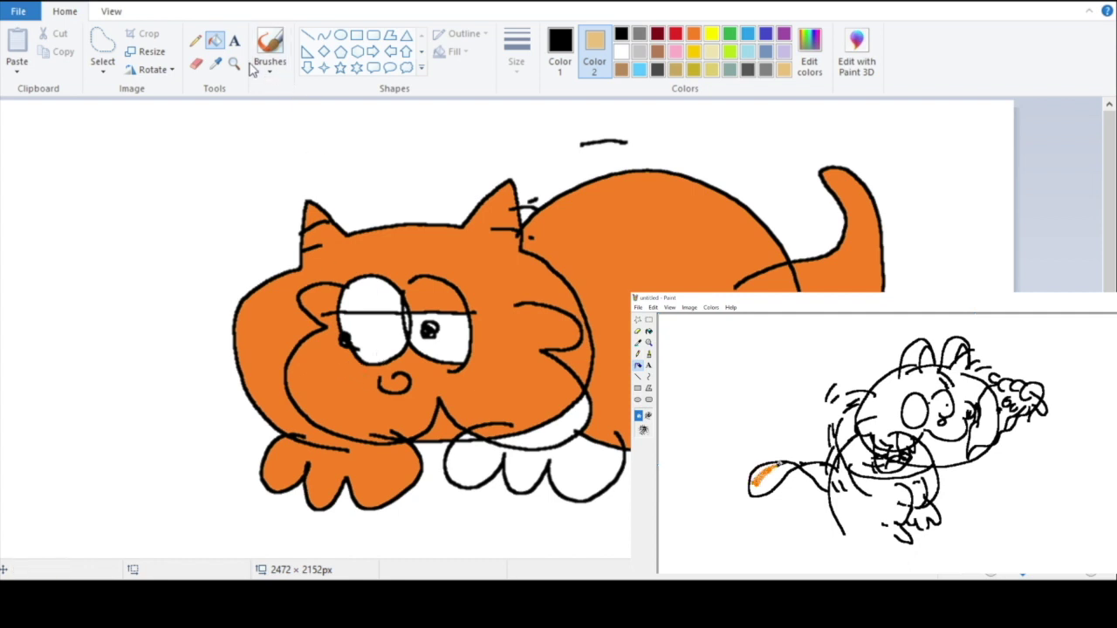
pyautogui.click(195, 63)
pyautogui.moveTo(479, 314); pyautogui.dragTo(499, 311)
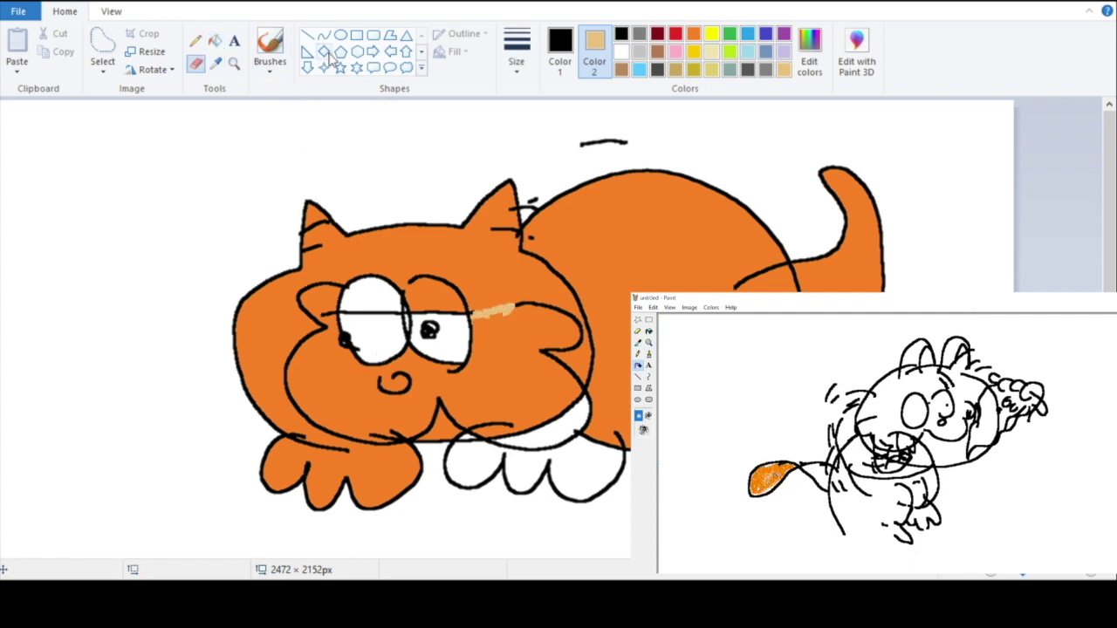
pyautogui.click(217, 43)
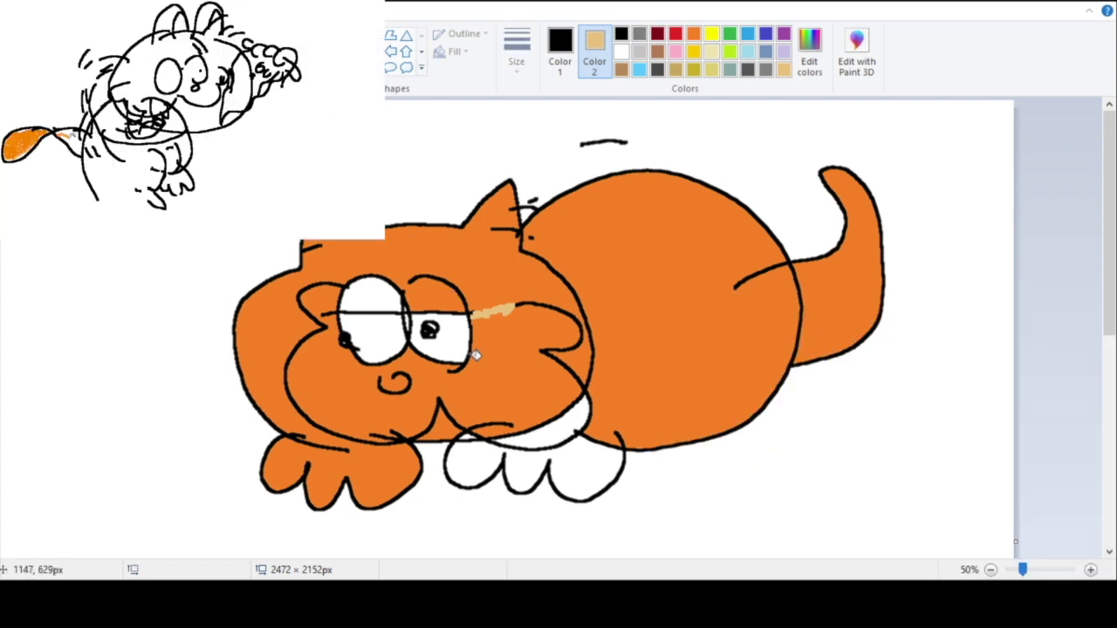
pyautogui.click(507, 356)
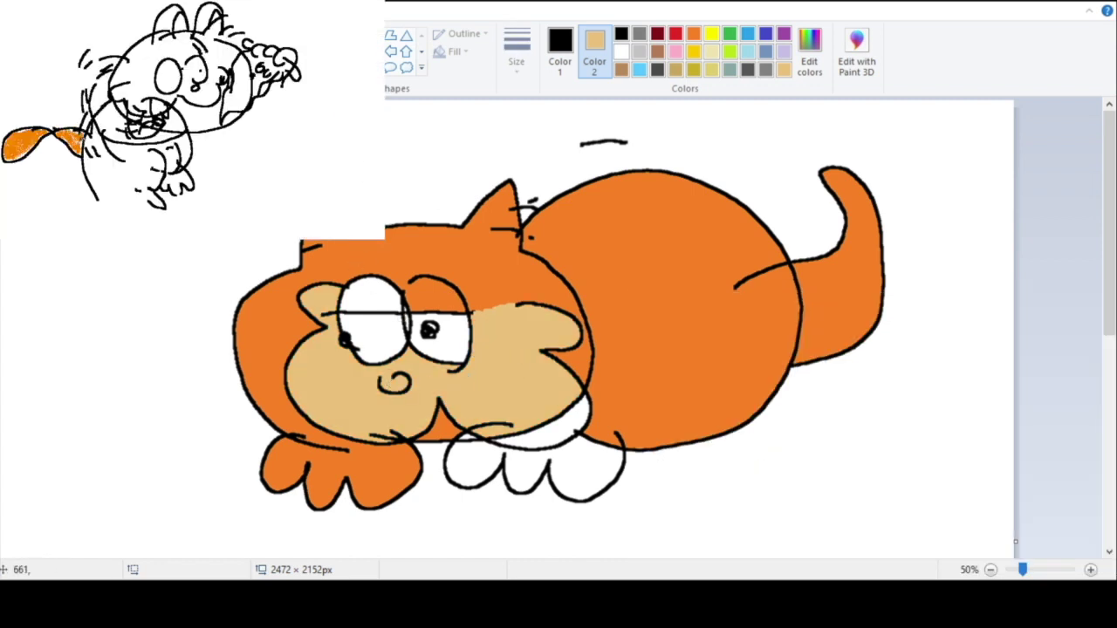
# Step: Fill the cat's remaining white eyelid with orange, and the white paw and adjoining cheek area with pale tan
pyautogui.click(408, 245)
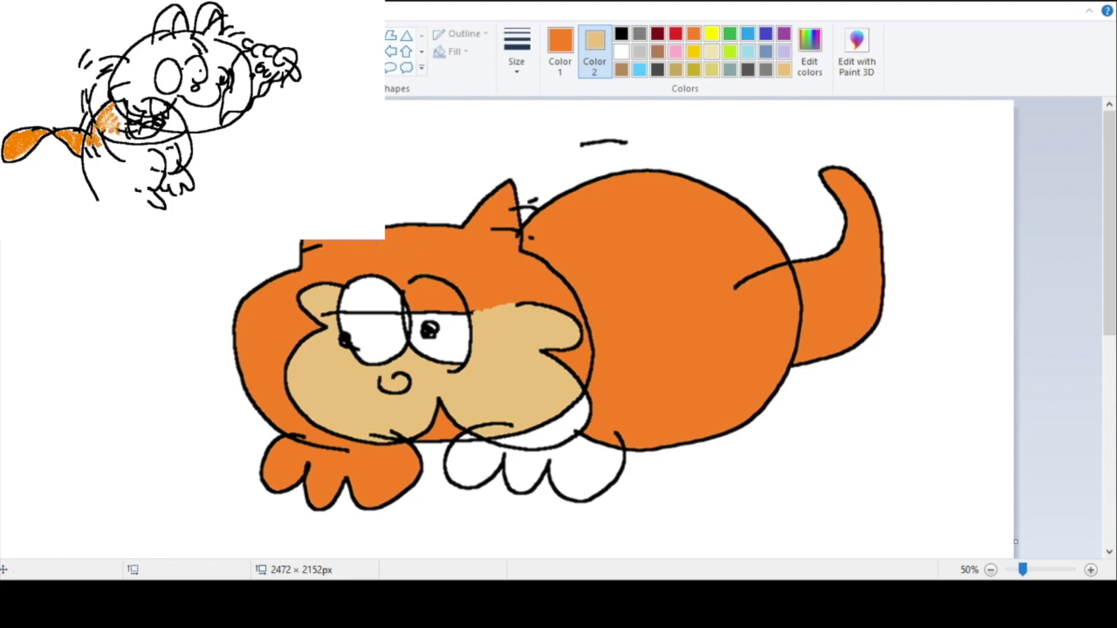
pyautogui.click(391, 291)
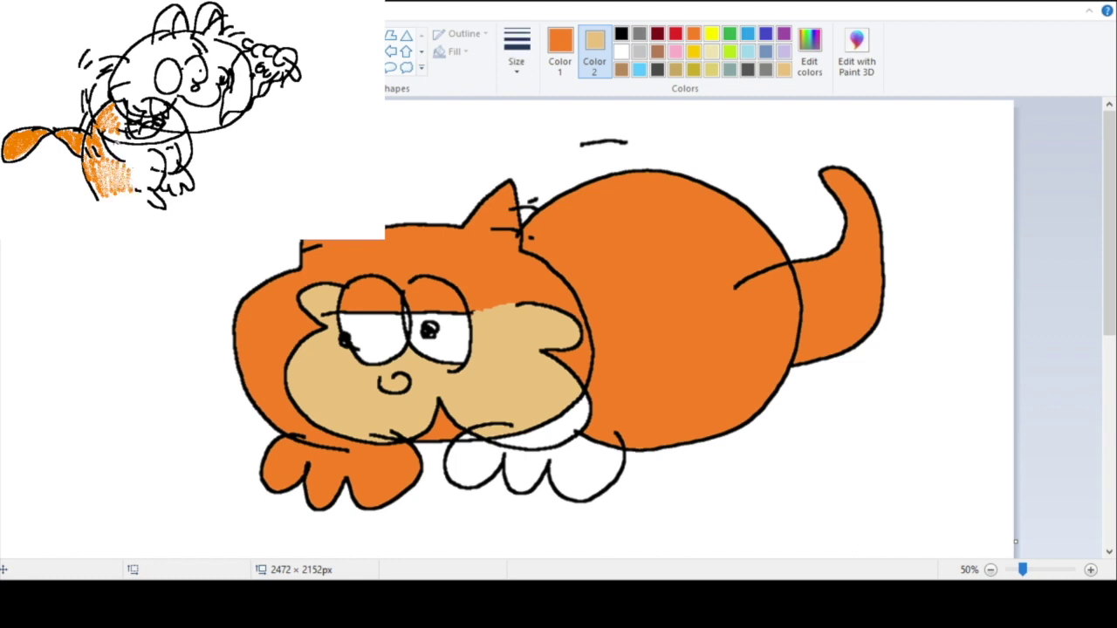
pyautogui.click(489, 447)
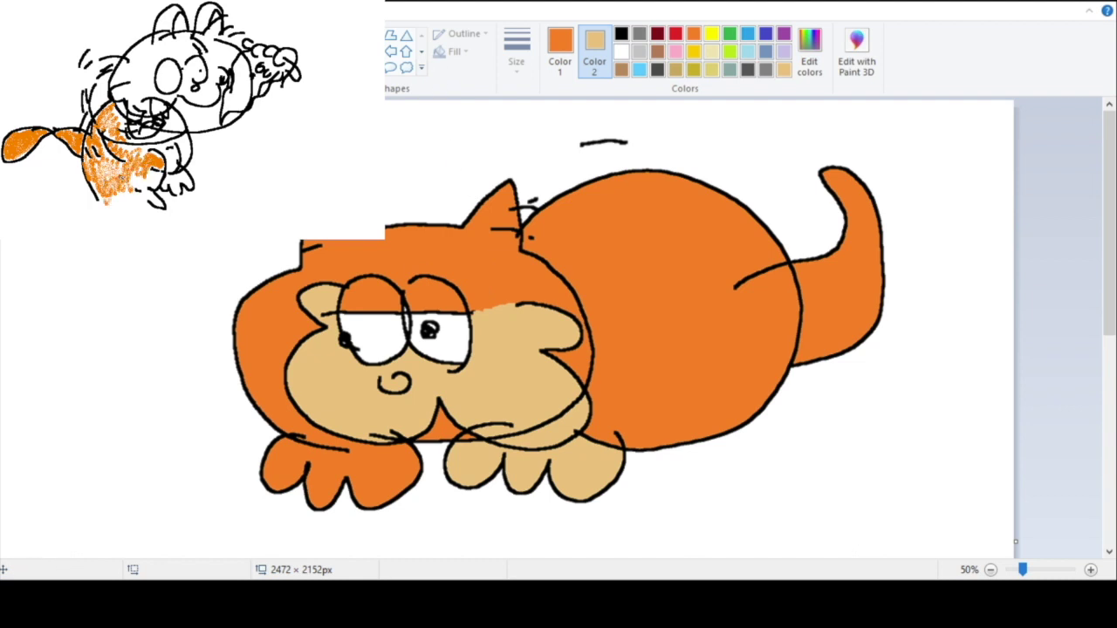
pyautogui.click(208, 61)
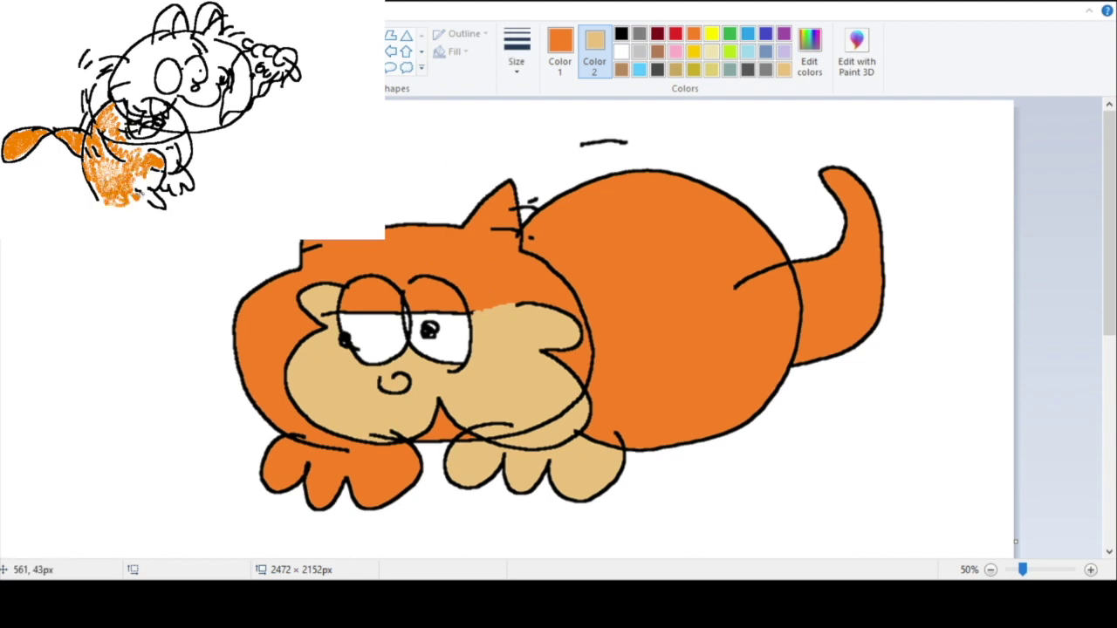
# Step: Try to close the outline gap above the orange front paw with a tan stroke and fill that paw with tan
pyautogui.moveTo(349, 451); pyautogui.dragTo(377, 446)
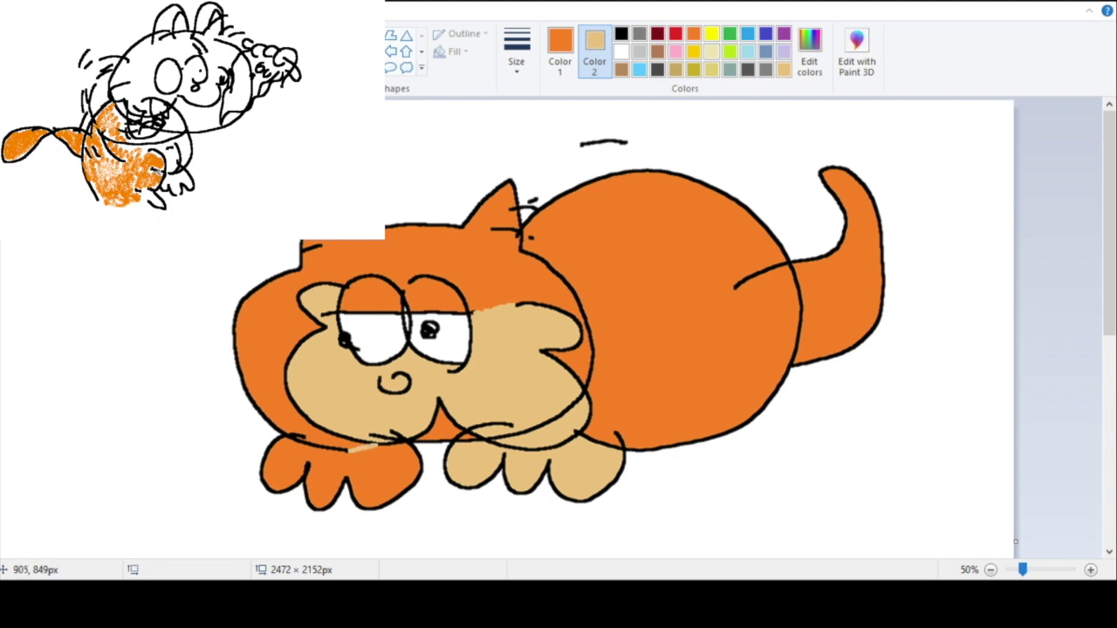
pyautogui.hotkey('ctrl', 'z')
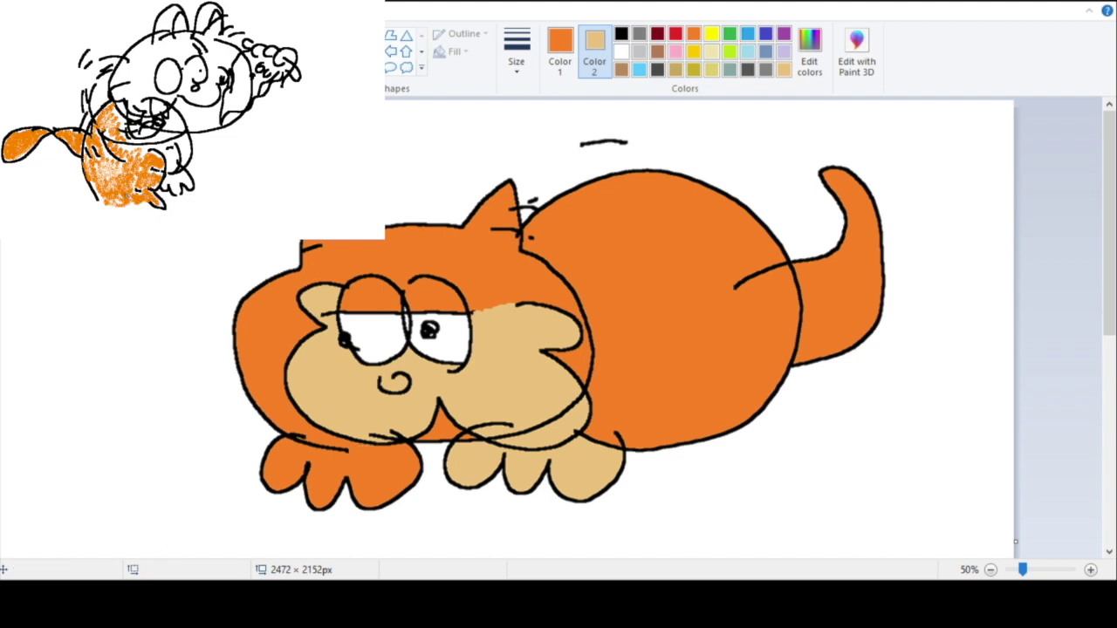
pyautogui.click(228, 39)
pyautogui.rightClick(381, 461)
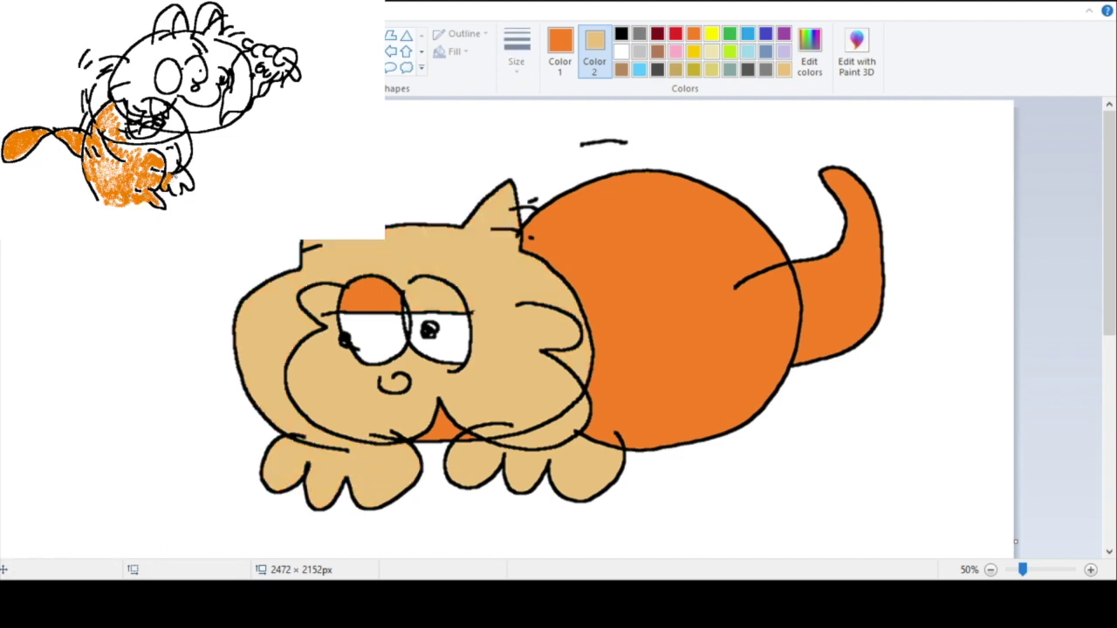
pyautogui.hotkey('ctrl', 'z')
pyautogui.click(206, 61)
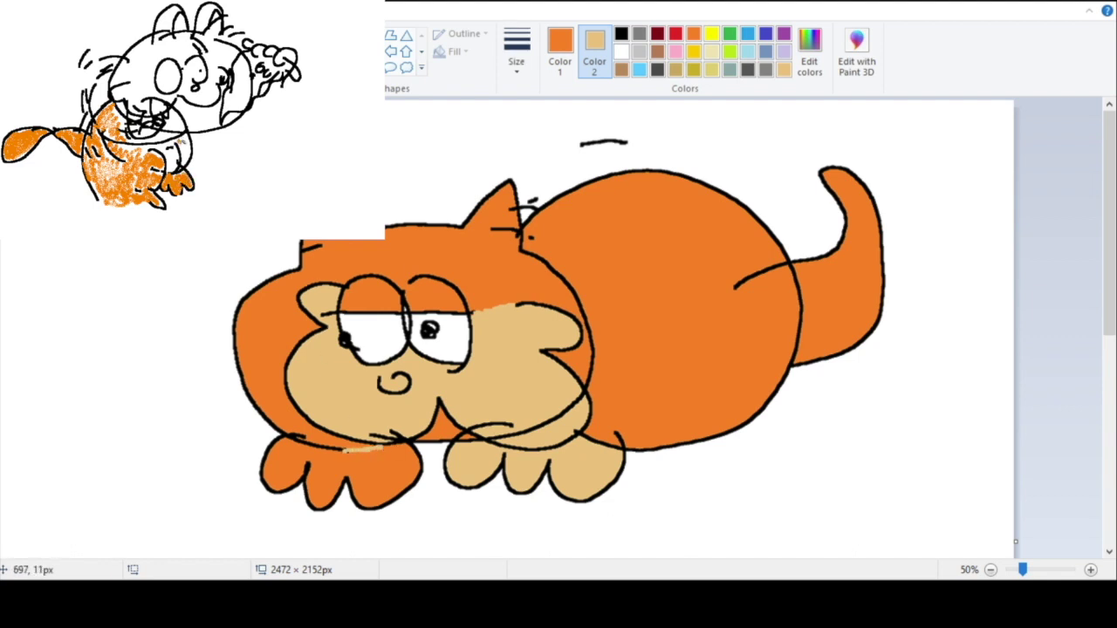
pyautogui.click(301, 36)
pyautogui.click(376, 461)
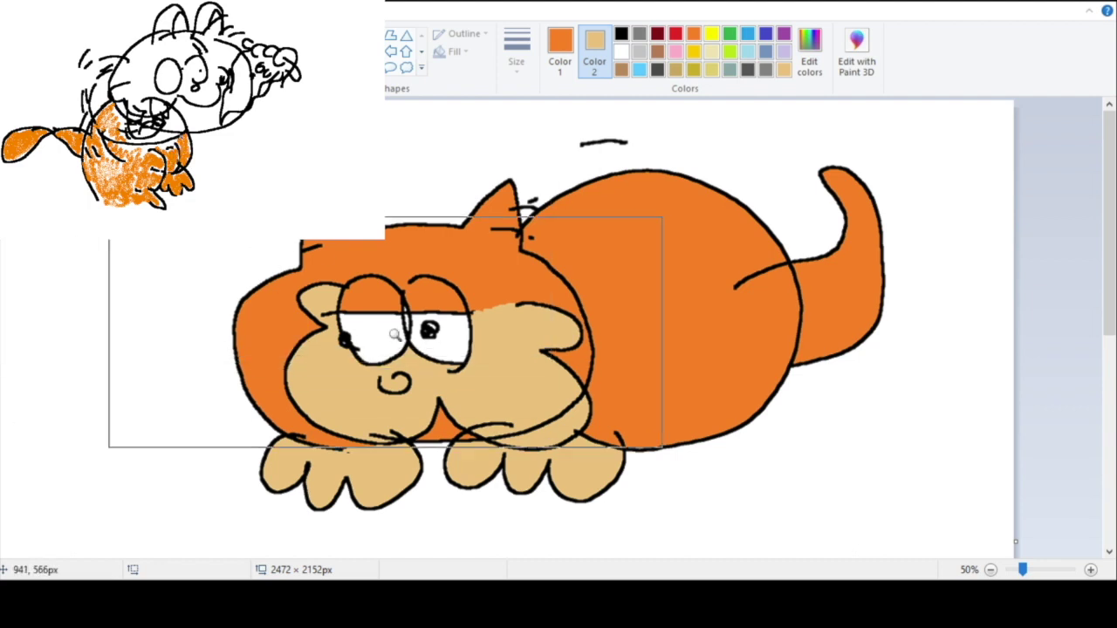
# Step: Fill both of the cat's front paws with orange
pyautogui.click(445, 410)
pyautogui.click(416, 432)
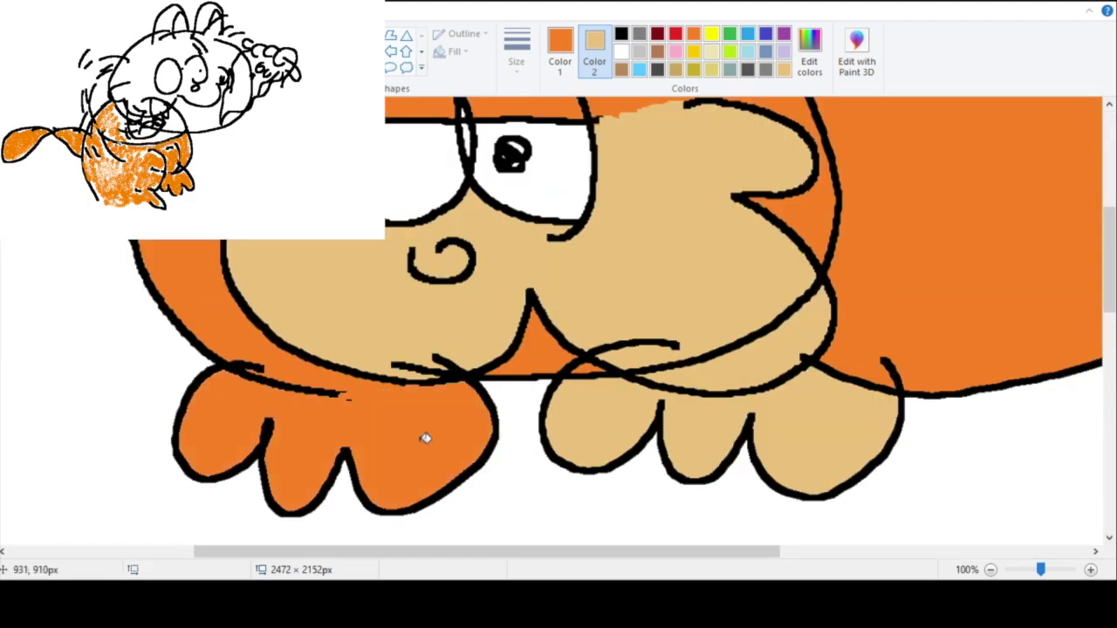
pyautogui.click(650, 406)
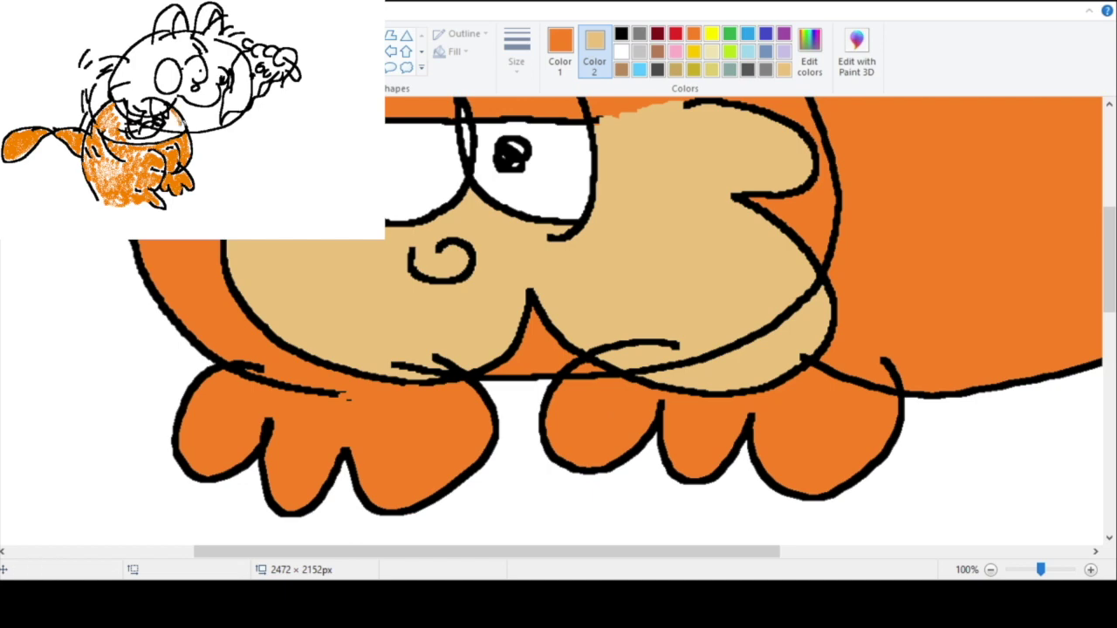
# Step: Draw the slanted top face of a lasagna slice in black in the blank area in front of the cat's face
pyautogui.click(246, 59)
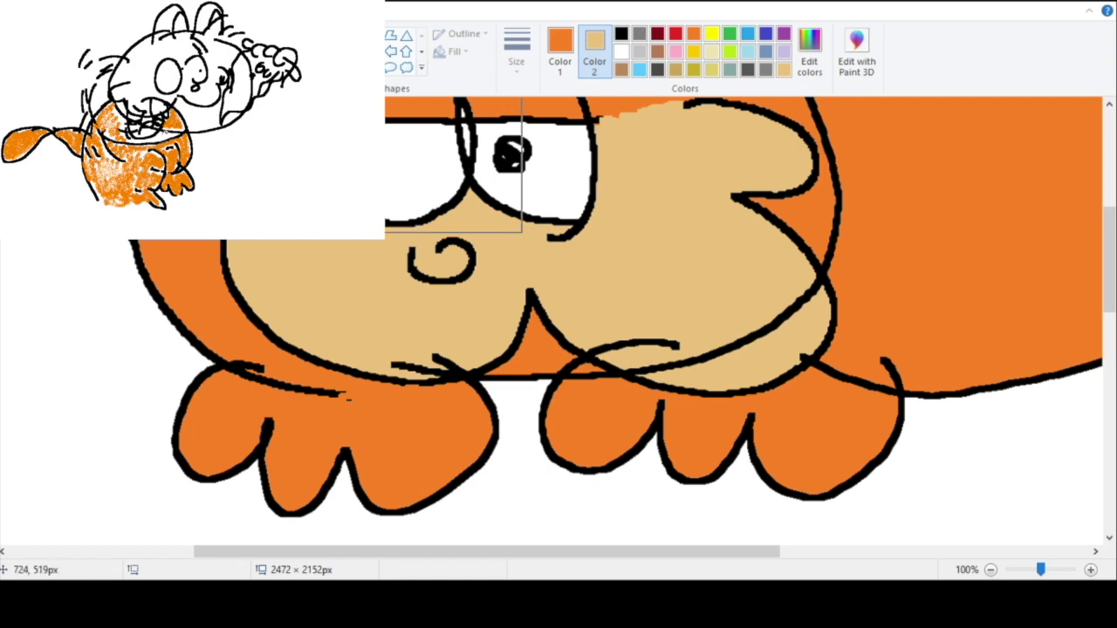
pyautogui.rightClick(218, 118)
pyautogui.rightClick(185, 131)
pyautogui.click(187, 265)
pyautogui.click(209, 295)
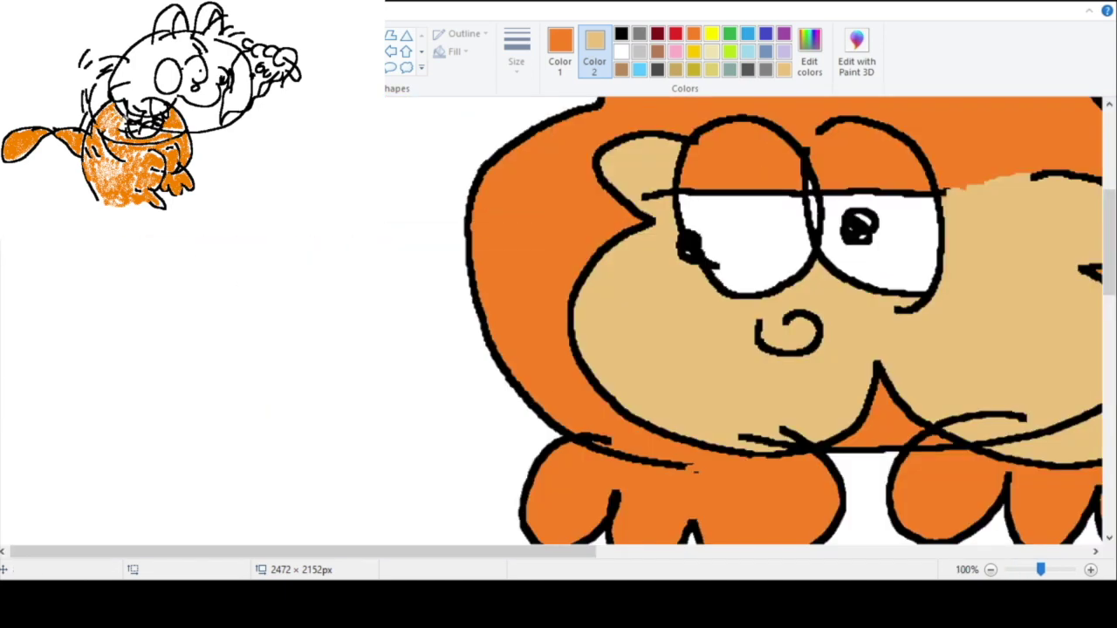
pyautogui.click(621, 53)
pyautogui.click(622, 33)
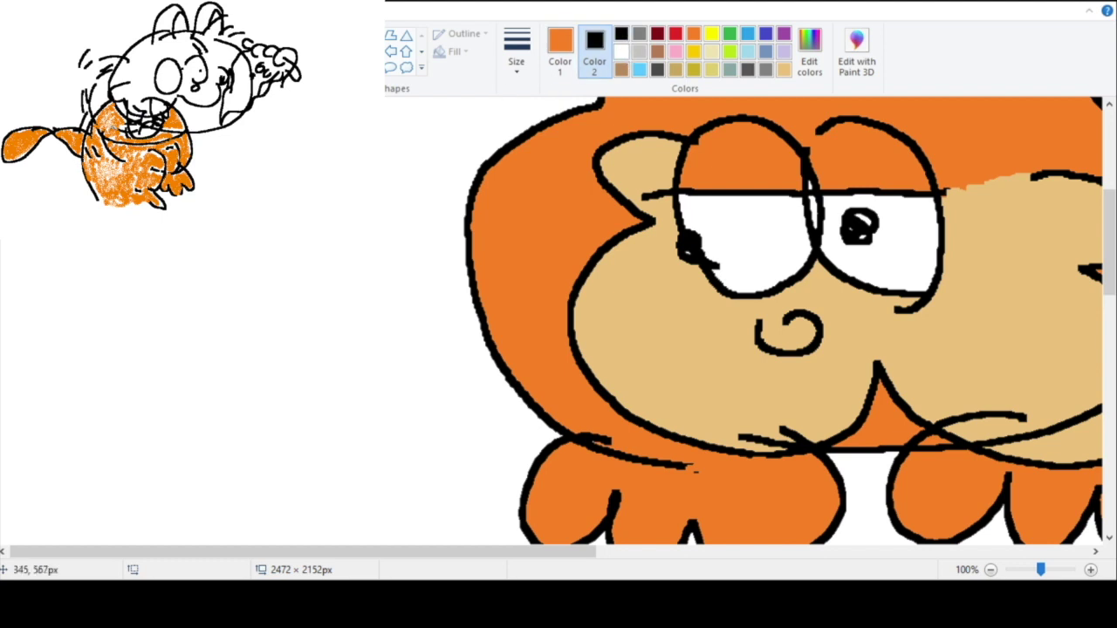
pyautogui.moveTo(174, 281)
pyautogui.mouseDown()
pyautogui.moveTo(321, 258)
pyautogui.moveTo(386, 265)
pyautogui.moveTo(452, 296)
pyautogui.moveTo(155, 339)
pyautogui.moveTo(136, 299)
pyautogui.moveTo(179, 281)
pyautogui.mouseUp()
pyautogui.moveTo(211, 338); pyautogui.dragTo(186, 341)
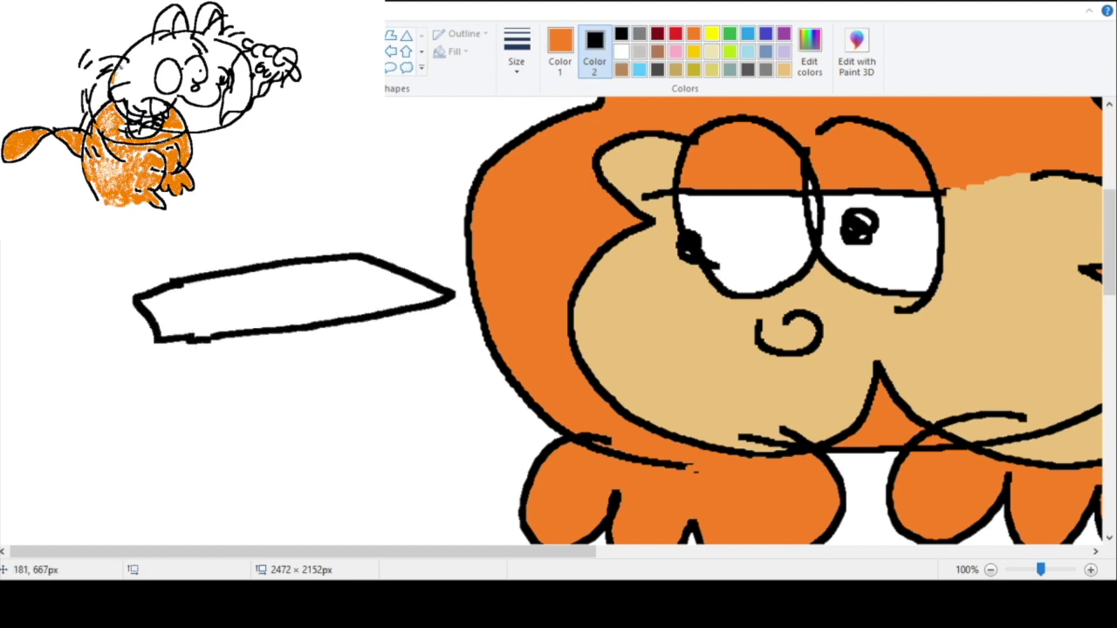
# Step: Draw the slice's two stacked layers under its top face, and an oval plate beneath them
pyautogui.moveTo(130, 308)
pyautogui.mouseDown()
pyautogui.moveTo(131, 352)
pyautogui.moveTo(181, 382)
pyautogui.moveTo(251, 383)
pyautogui.moveTo(426, 364)
pyautogui.moveTo(447, 347)
pyautogui.moveTo(445, 307)
pyautogui.mouseUp()
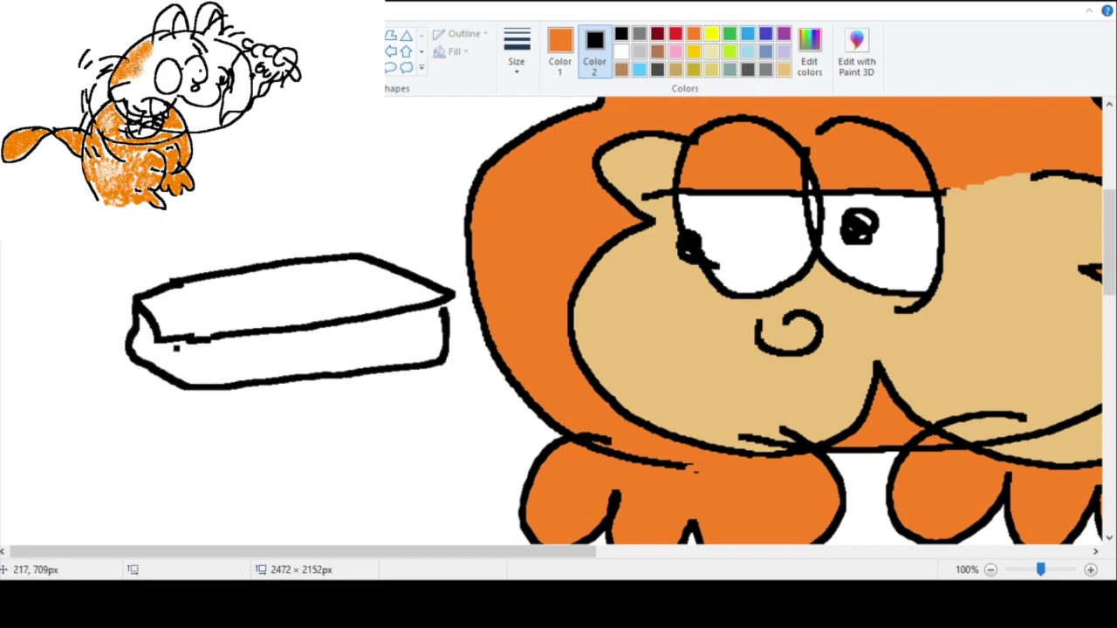
pyautogui.moveTo(170, 344); pyautogui.dragTo(180, 373)
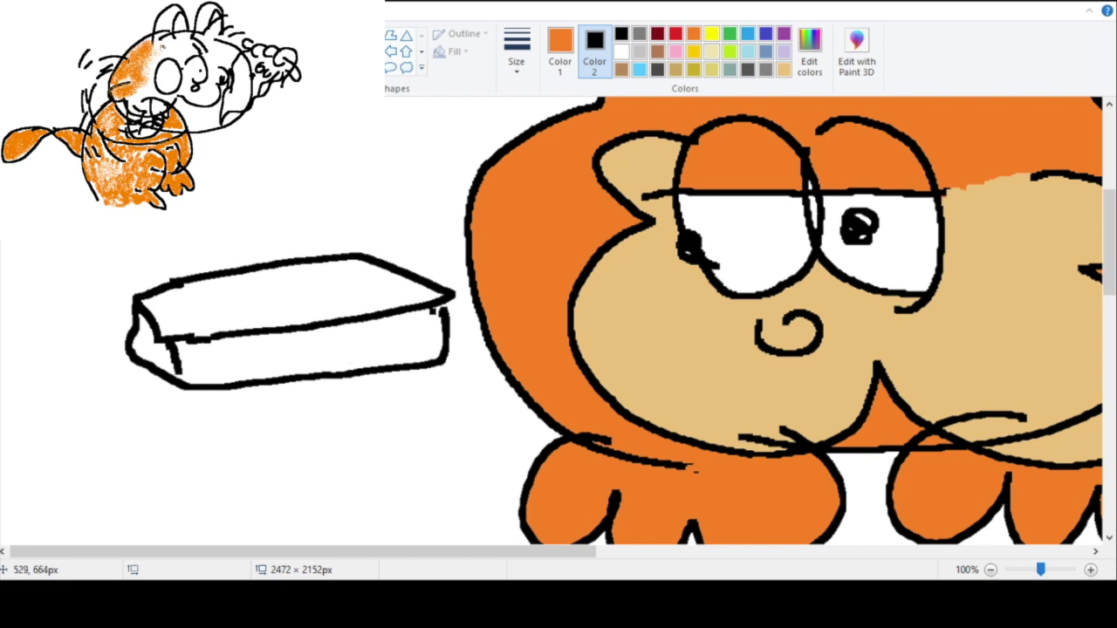
pyautogui.moveTo(139, 376)
pyautogui.mouseDown()
pyautogui.moveTo(137, 424)
pyautogui.moveTo(182, 440)
pyautogui.moveTo(430, 426)
pyautogui.moveTo(450, 367)
pyautogui.mouseUp()
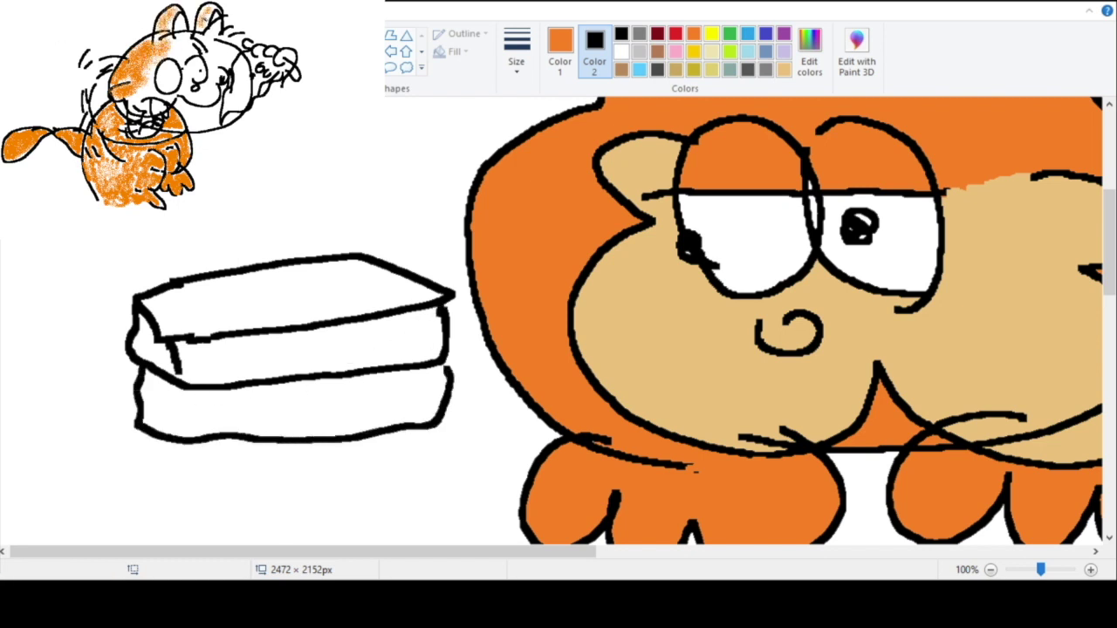
pyautogui.moveTo(140, 400)
pyautogui.mouseDown()
pyautogui.moveTo(252, 492)
pyautogui.moveTo(403, 477)
pyautogui.moveTo(488, 442)
pyautogui.moveTo(452, 403)
pyautogui.mouseUp()
# Step: Fill the lasagna's top face with orange and both of its layers with pale yellow
pyautogui.click(693, 35)
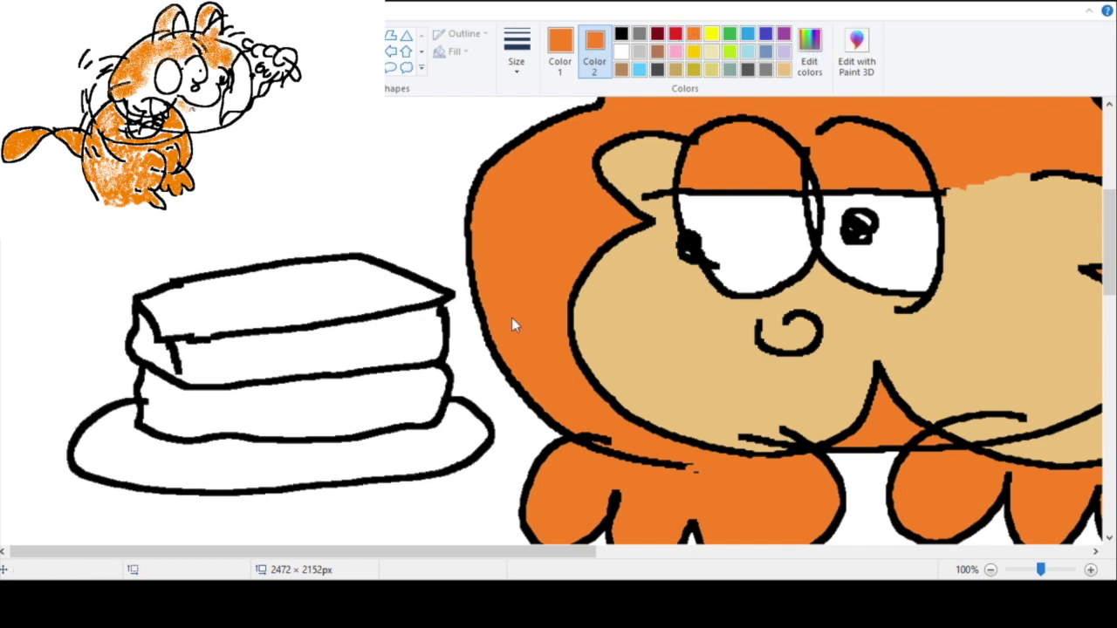
pyautogui.click(410, 406)
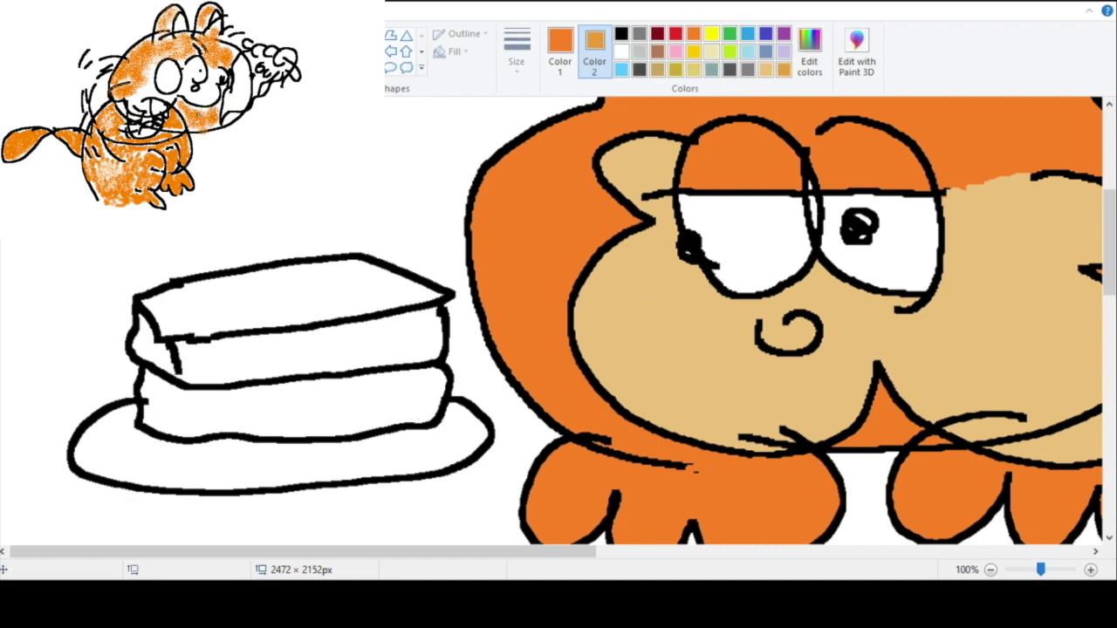
pyautogui.click(274, 294)
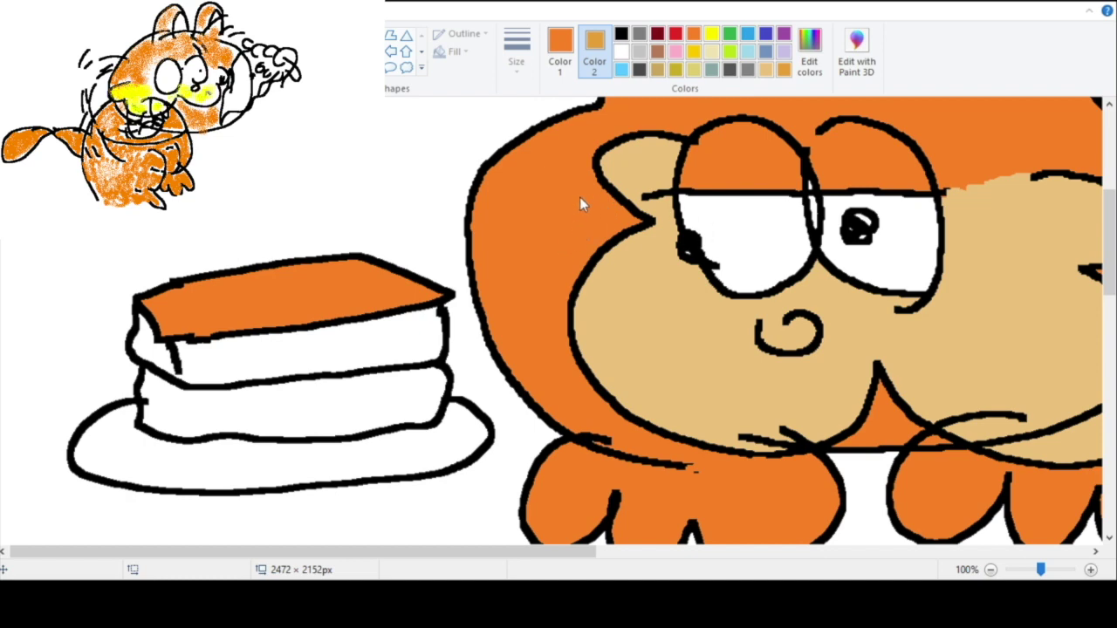
pyautogui.click(409, 403)
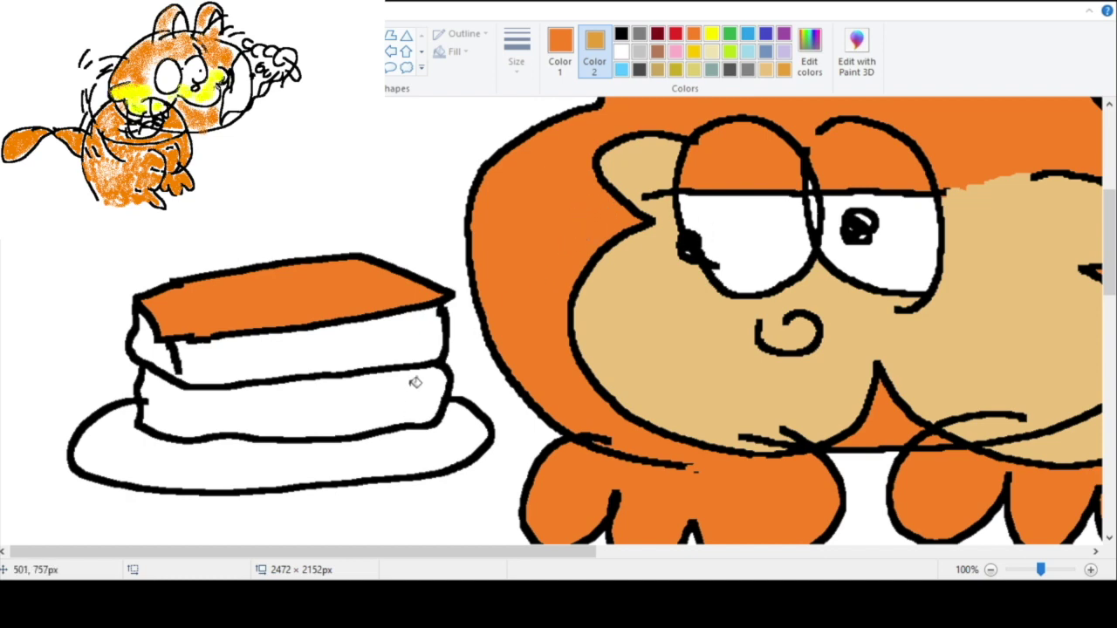
pyautogui.rightClick(336, 348)
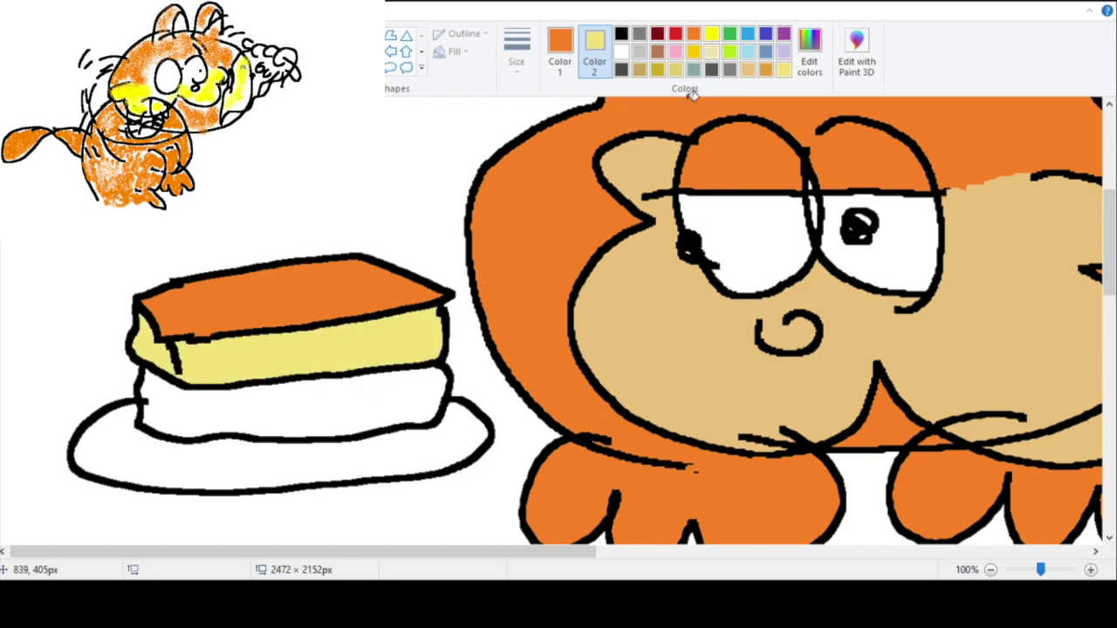
pyautogui.rightClick(305, 398)
pyautogui.click(371, 398)
pyautogui.rightClick(342, 393)
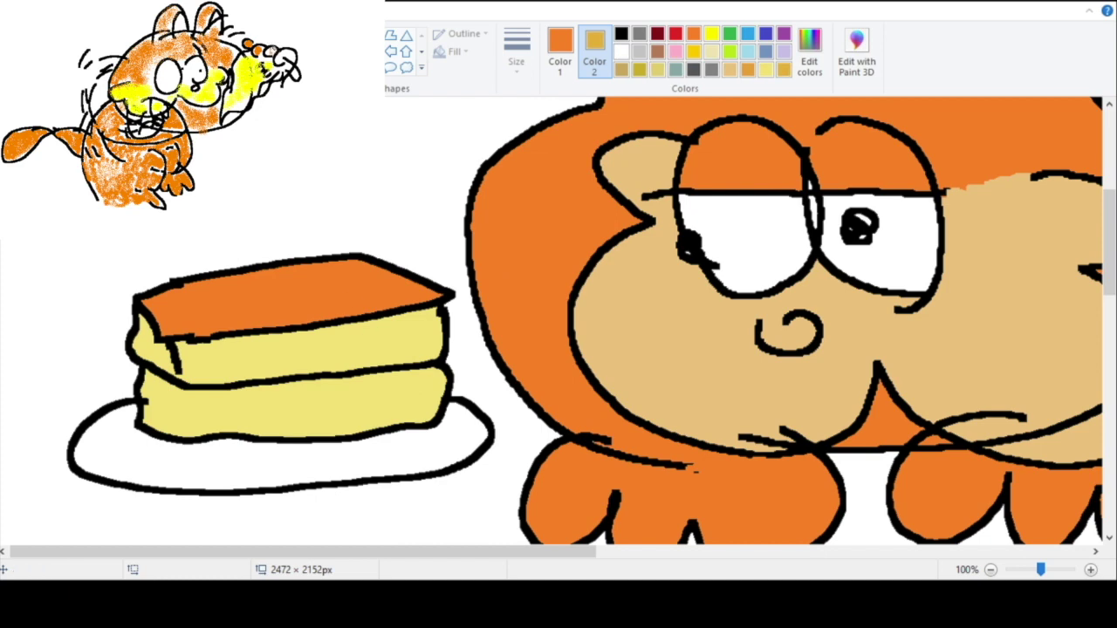
# Step: Brush golden and dark orange-brown filling bands across the lasagna's layers, and fill its top face with dark orange-brown
pyautogui.moveTo(150, 380)
pyautogui.mouseDown()
pyautogui.moveTo(214, 403)
pyautogui.moveTo(375, 391)
pyautogui.moveTo(420, 375)
pyautogui.moveTo(177, 397)
pyautogui.moveTo(419, 393)
pyautogui.moveTo(375, 382)
pyautogui.moveTo(368, 394)
pyautogui.moveTo(214, 410)
pyautogui.mouseUp()
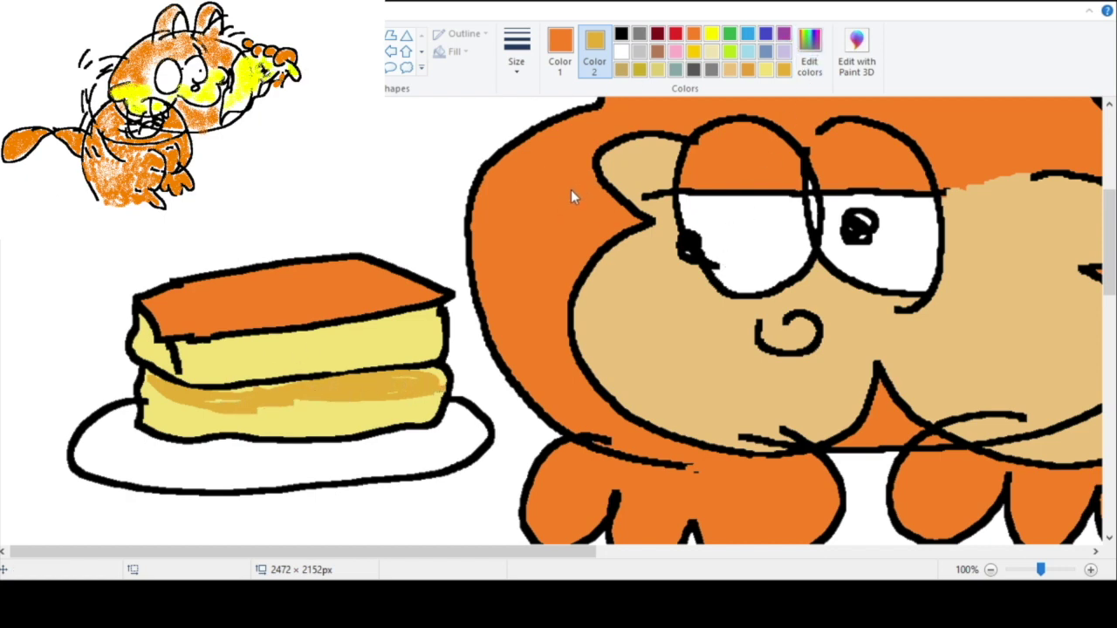
pyautogui.moveTo(152, 348)
pyautogui.mouseDown()
pyautogui.moveTo(217, 367)
pyautogui.moveTo(402, 346)
pyautogui.moveTo(216, 368)
pyautogui.moveTo(201, 359)
pyautogui.moveTo(412, 349)
pyautogui.moveTo(311, 358)
pyautogui.mouseUp()
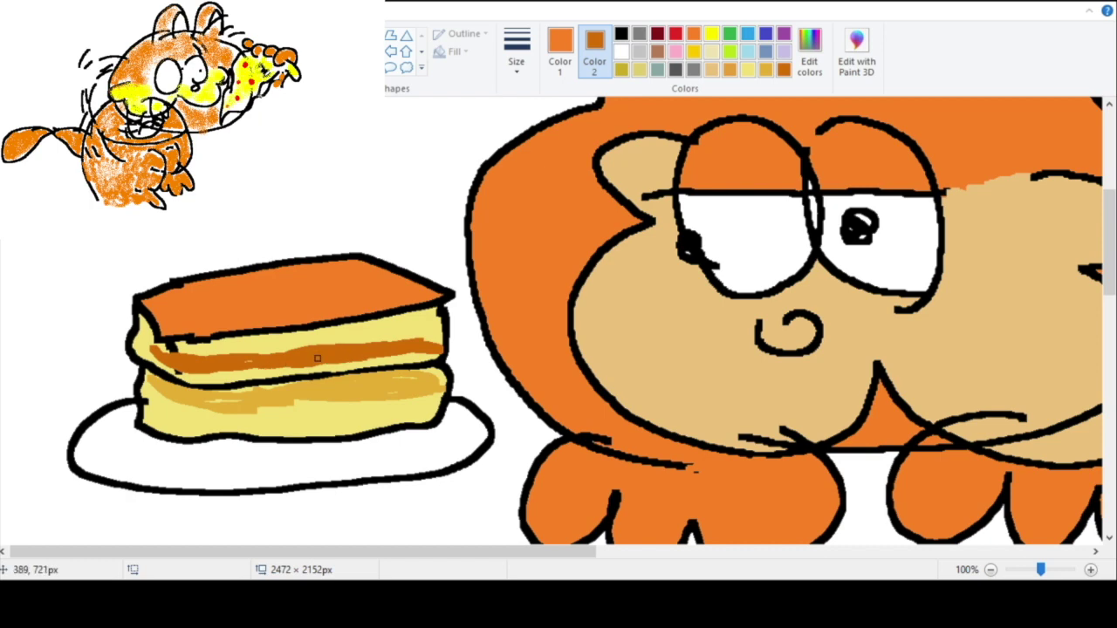
pyautogui.moveTo(148, 411)
pyautogui.mouseDown()
pyautogui.moveTo(209, 425)
pyautogui.moveTo(413, 412)
pyautogui.moveTo(329, 430)
pyautogui.moveTo(155, 428)
pyautogui.mouseUp()
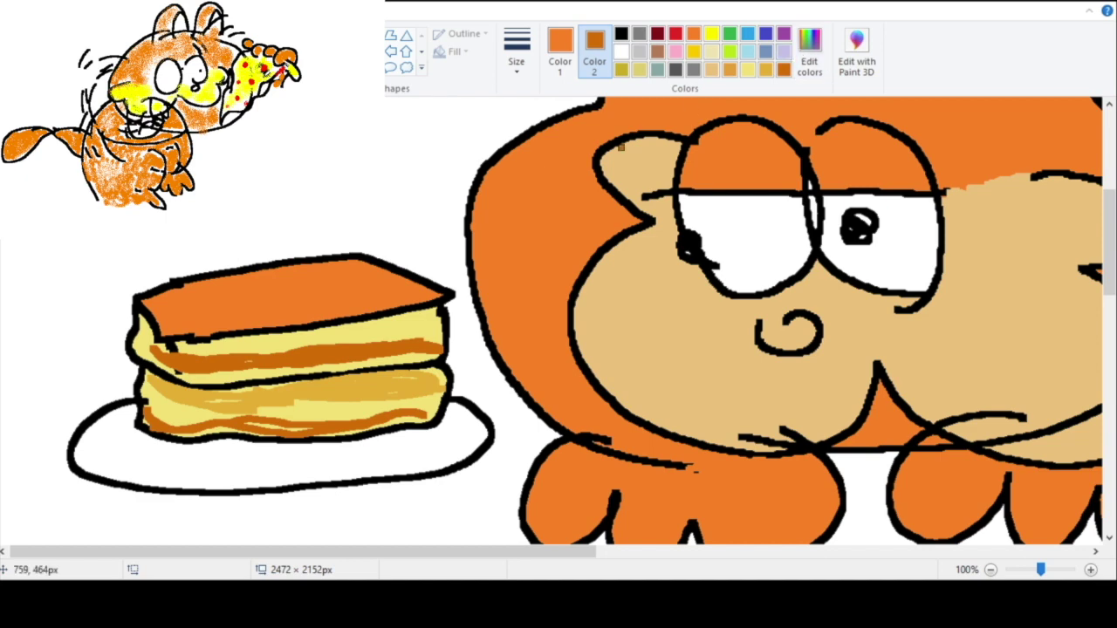
pyautogui.rightClick(311, 299)
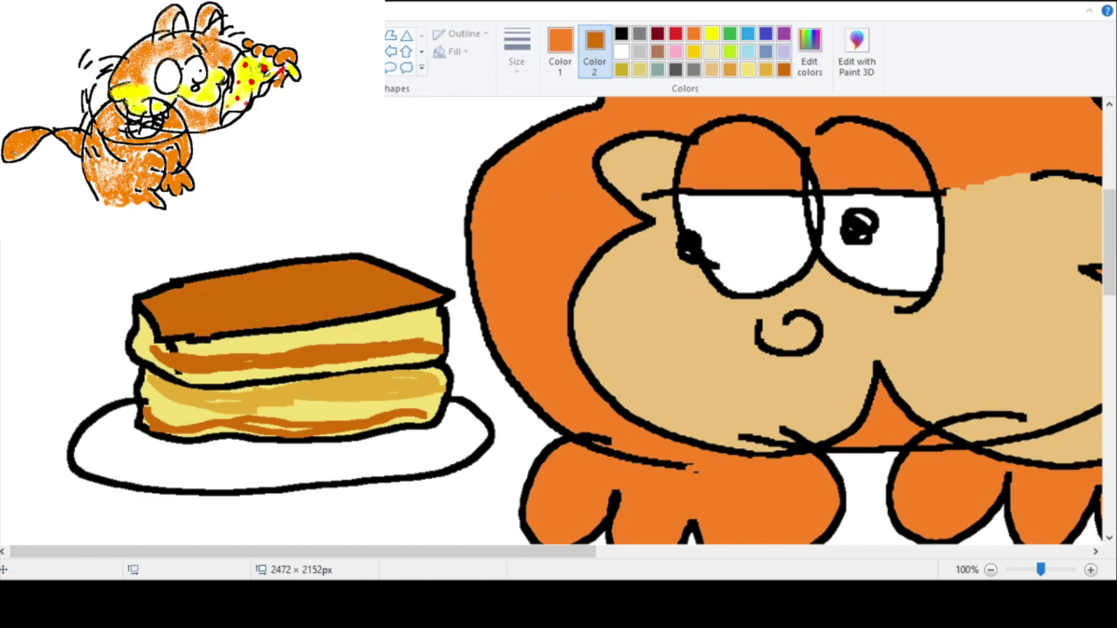
# Step: Hand-letter "MMM LASAG" in black above the lasagna slice
pyautogui.click(620, 33)
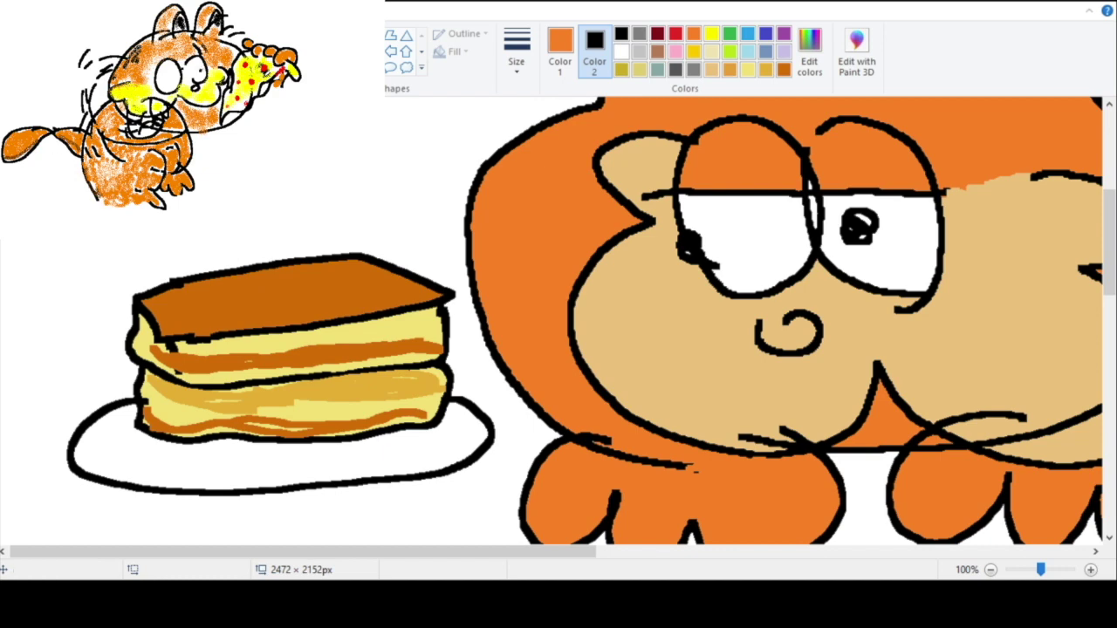
pyautogui.click(237, 60)
pyautogui.rightClick(262, 104)
pyautogui.rightClick(255, 123)
pyautogui.click(295, 273)
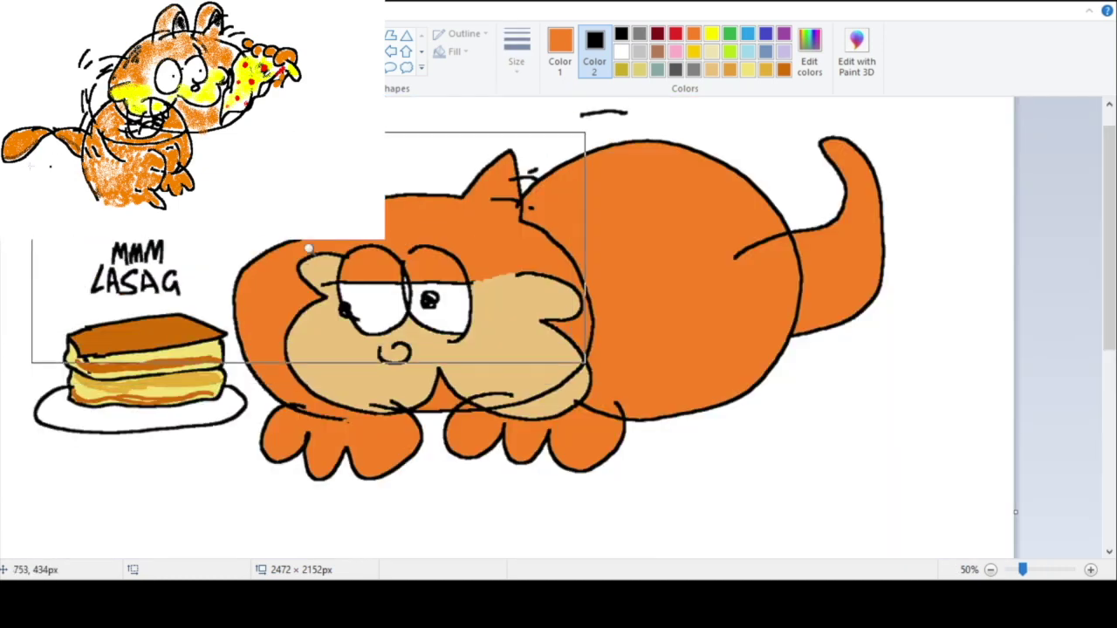
# Step: Shorten the canvas to 2472 × 1136 px to remove the empty area below the cat drawing
pyautogui.scroll(-1, 321, 196)
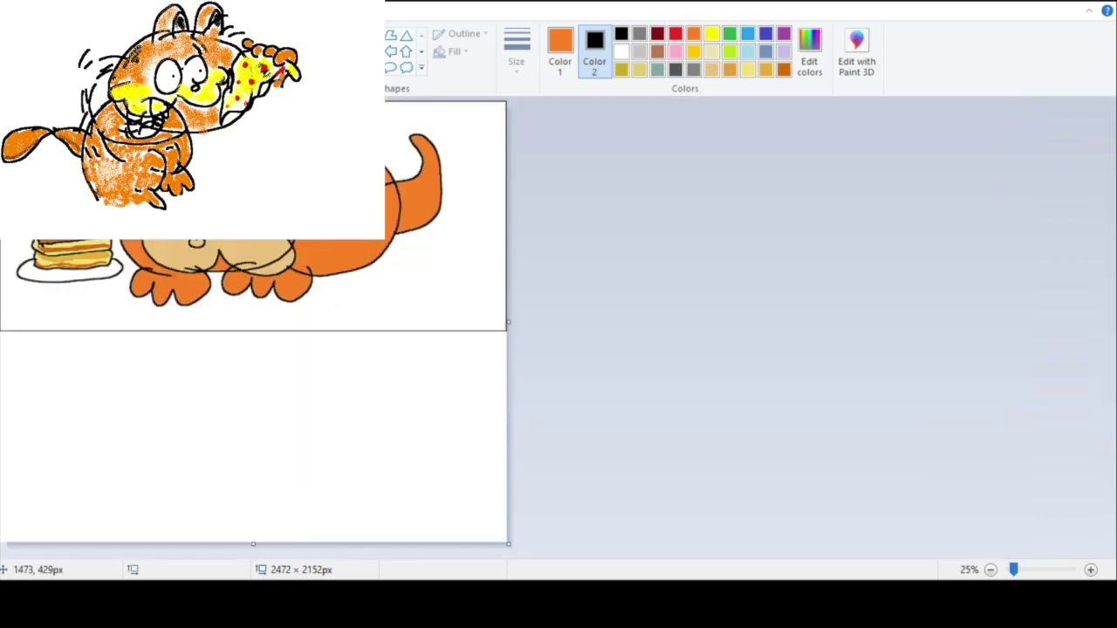
pyautogui.scroll(1, 321, 194)
pyautogui.scroll(-1, 321, 194)
pyautogui.scroll(1, 321, 194)
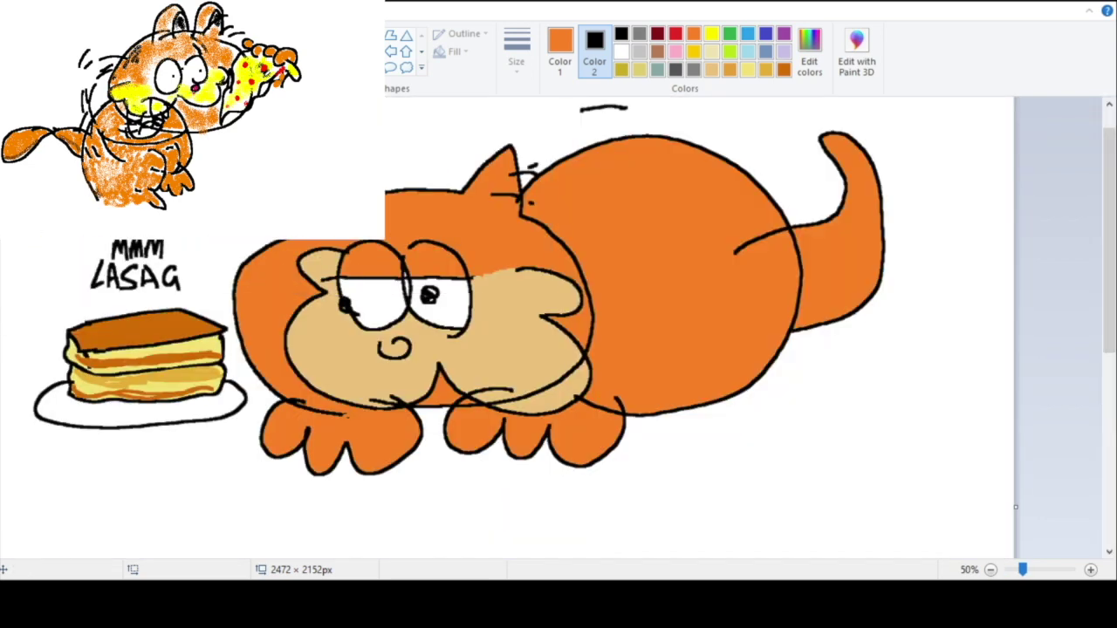
pyautogui.scroll(-1, 296, 218)
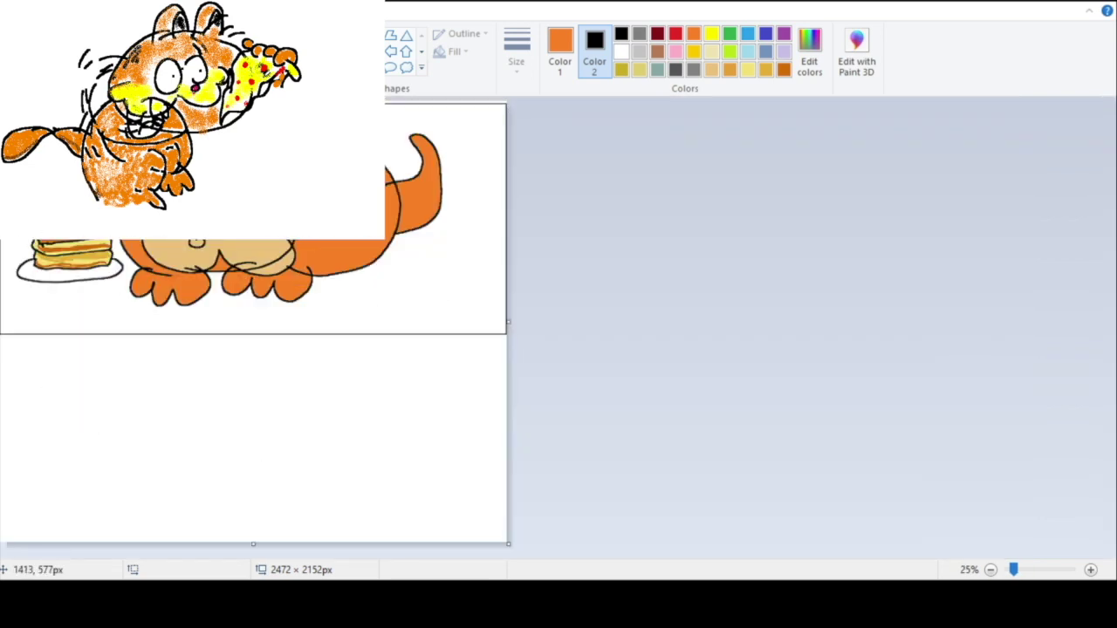
pyautogui.scroll(1, 276, 200)
pyautogui.scroll(-1, 276, 162)
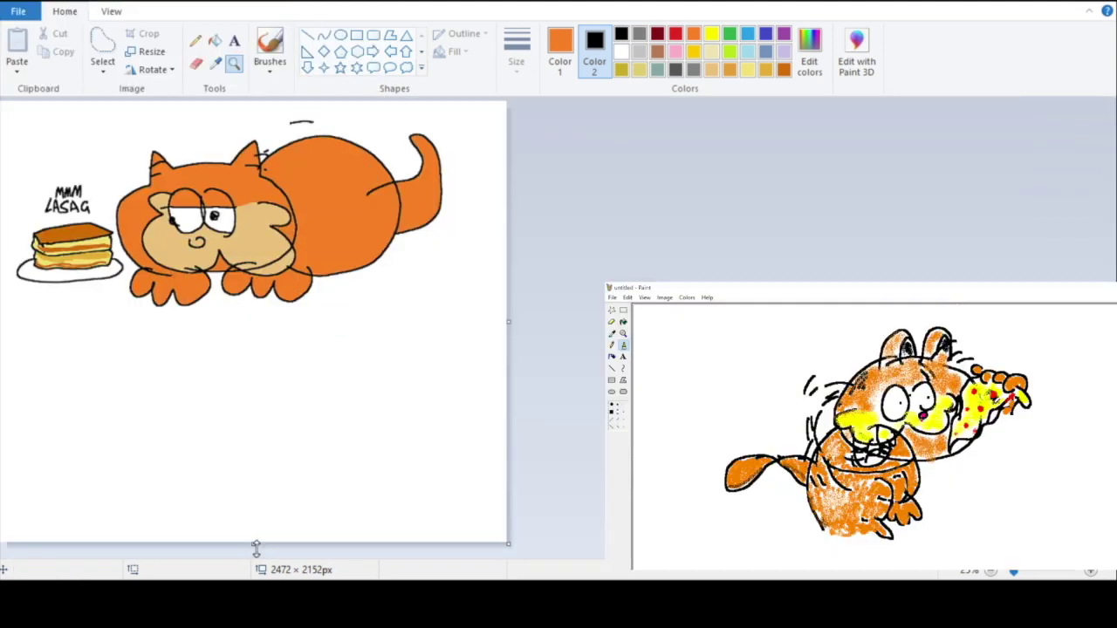
pyautogui.moveTo(253, 543); pyautogui.dragTo(240, 334)
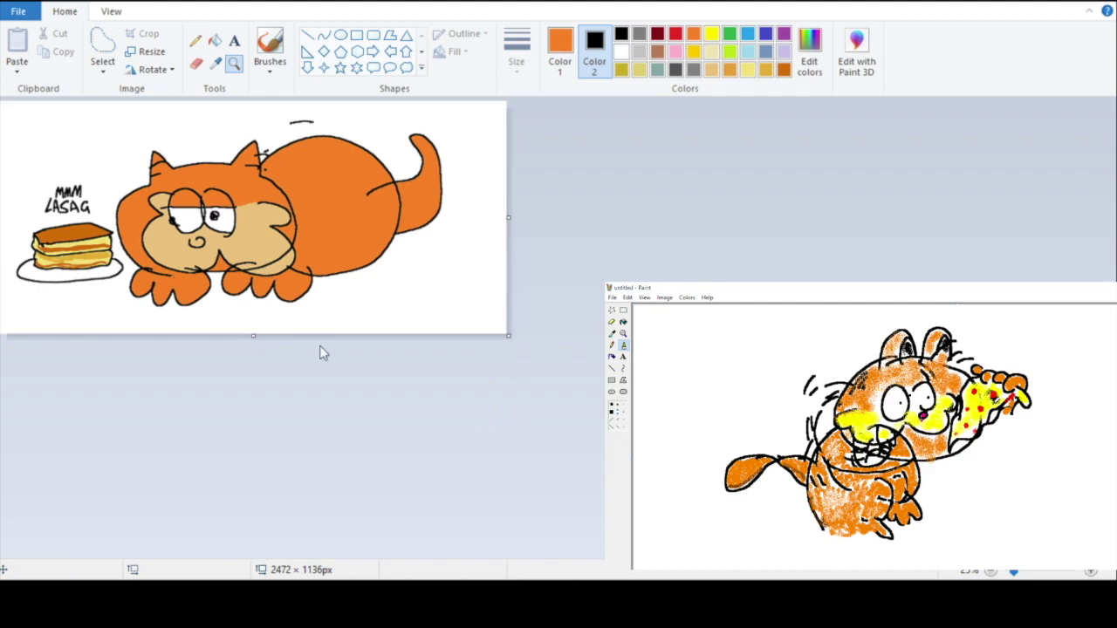
pyautogui.click(318, 285)
pyautogui.scroll(-2, 318, 271)
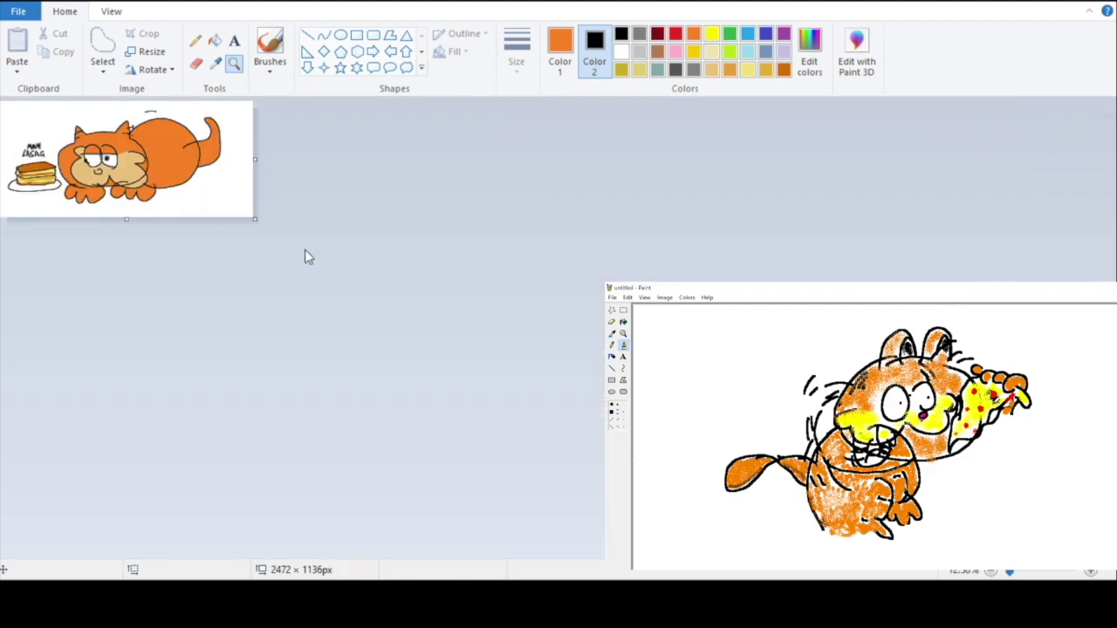
pyautogui.scroll(1, 265, 272)
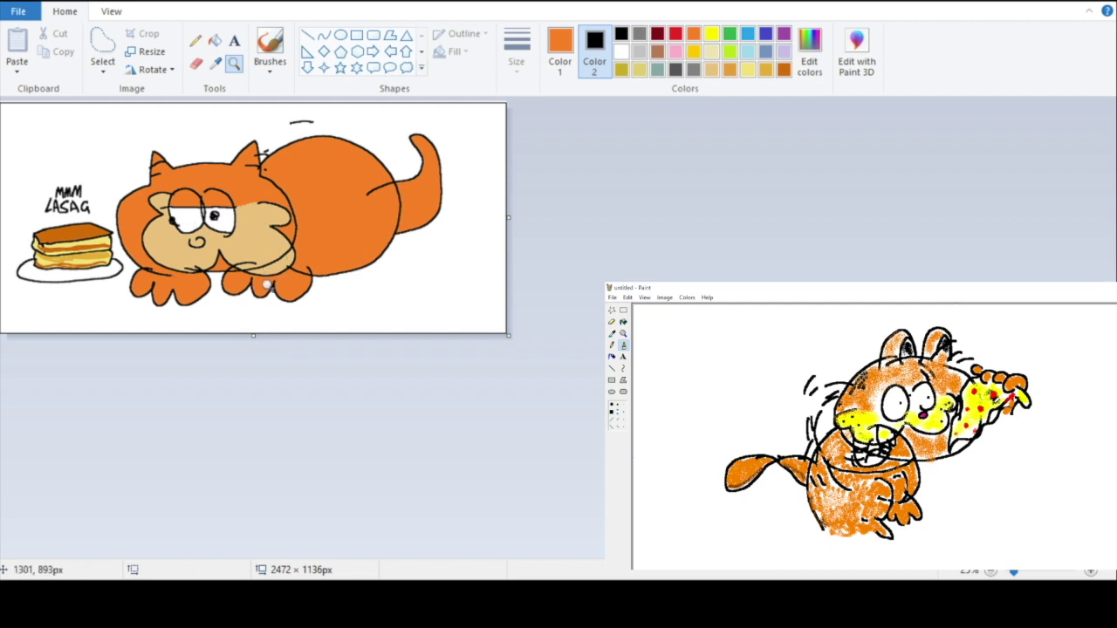
pyautogui.click(247, 301)
pyautogui.rightClick(253, 298)
pyautogui.click(285, 323)
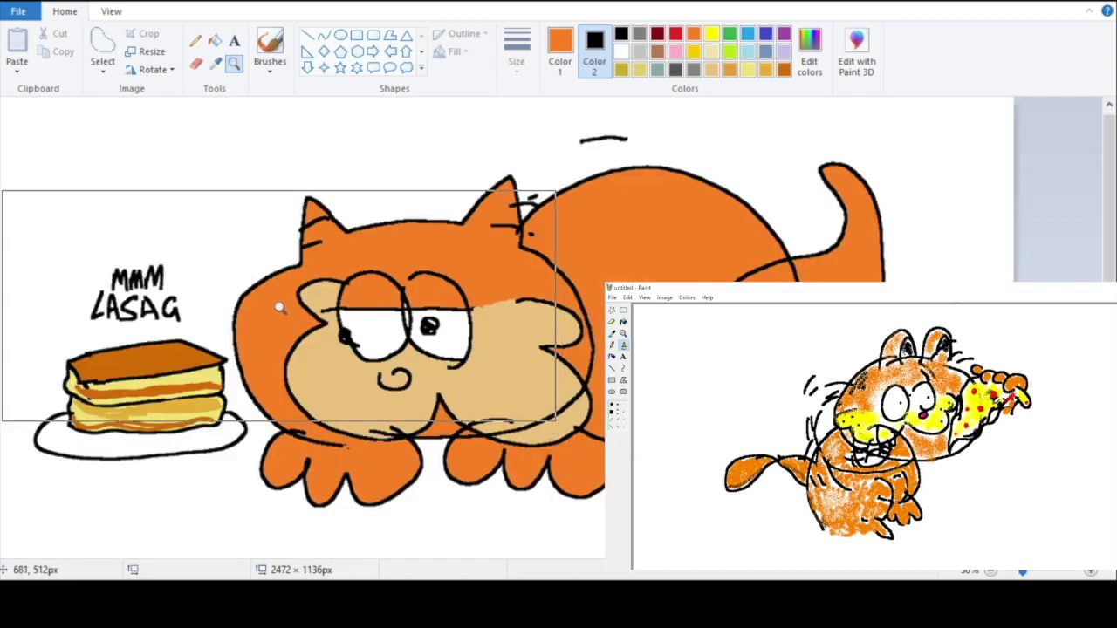